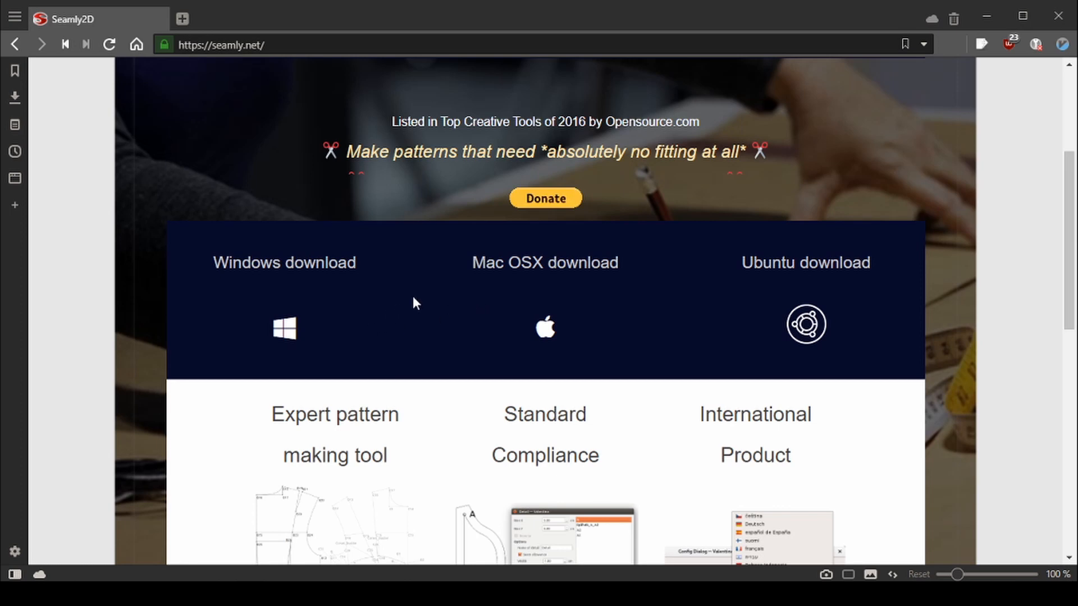
Look over the Seamly2D home page, including its platform downloads, feature overview and web address.
{"action": "scroll", "coordinate": [417, 294], "scroll_direction": "down", "scroll_amount": 5}
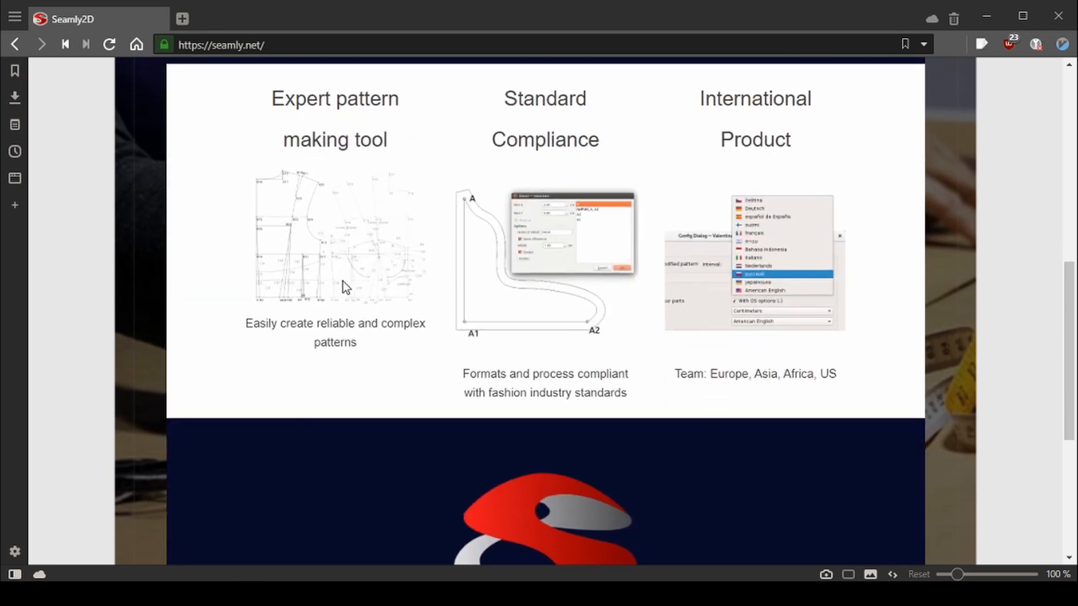
{"action": "scroll", "coordinate": [371, 264], "scroll_direction": "up", "scroll_amount": 1}
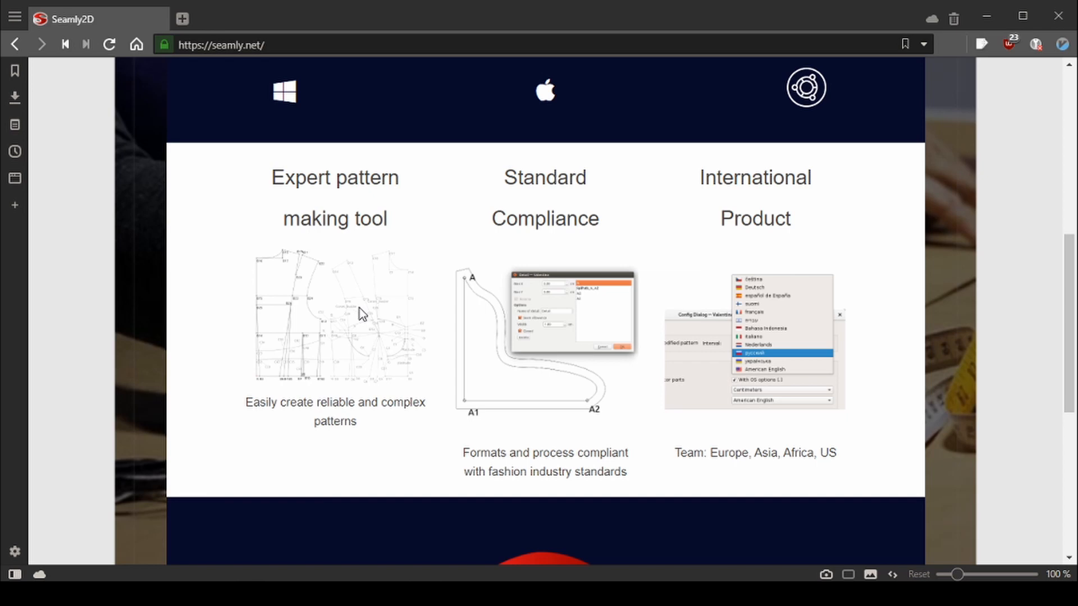
{"action": "scroll", "coordinate": [359, 308], "scroll_direction": "up", "scroll_amount": 3}
{"action": "scroll", "coordinate": [359, 308], "scroll_direction": "up", "scroll_amount": 4}
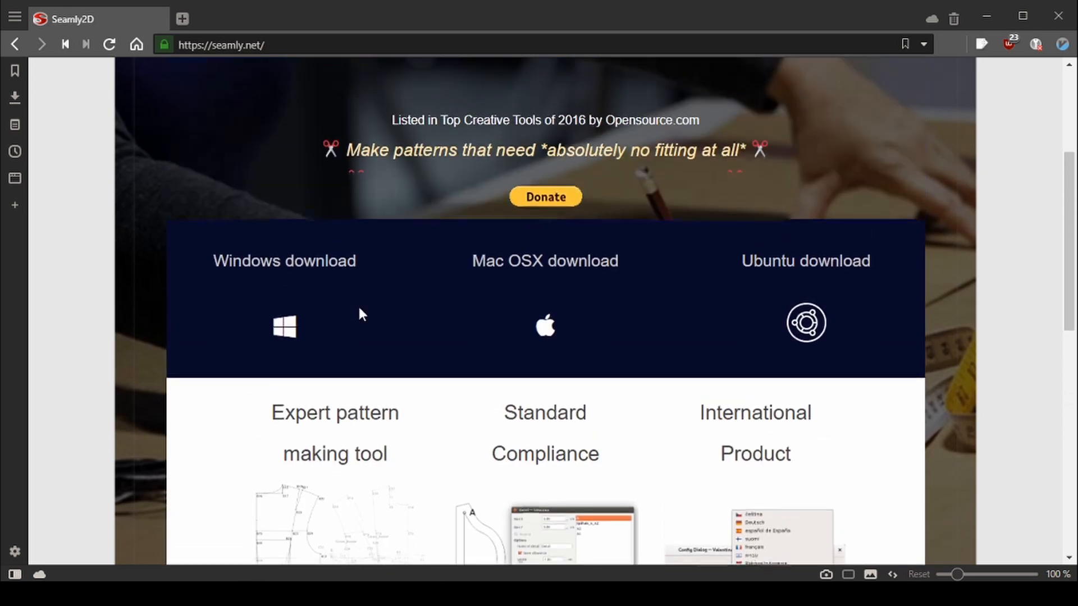
{"action": "scroll", "coordinate": [358, 307], "scroll_direction": "up", "scroll_amount": 2}
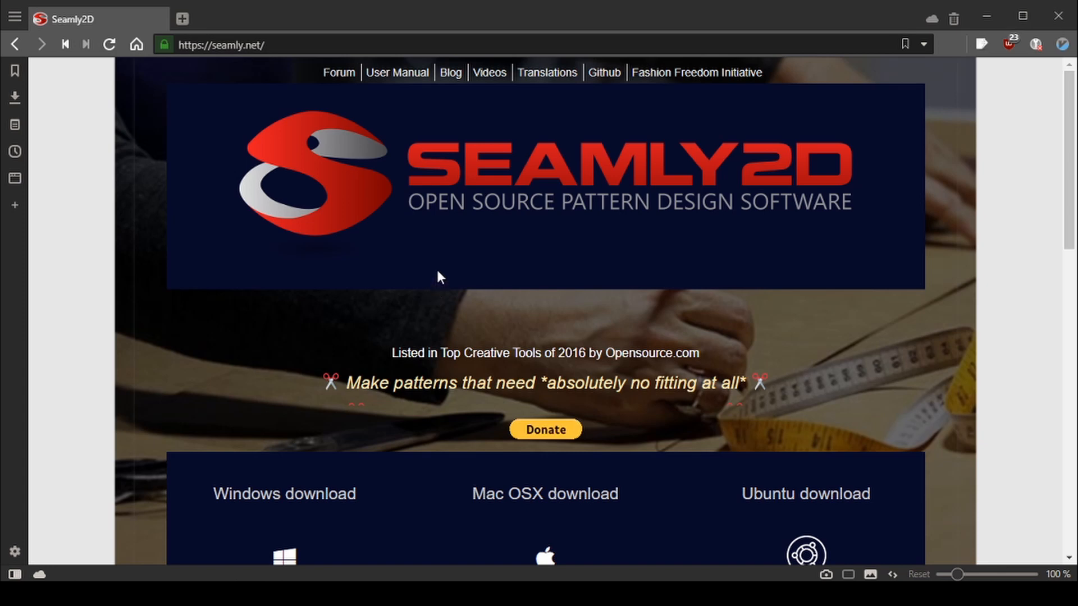
{"action": "scroll", "coordinate": [438, 273], "scroll_direction": "down", "scroll_amount": 4}
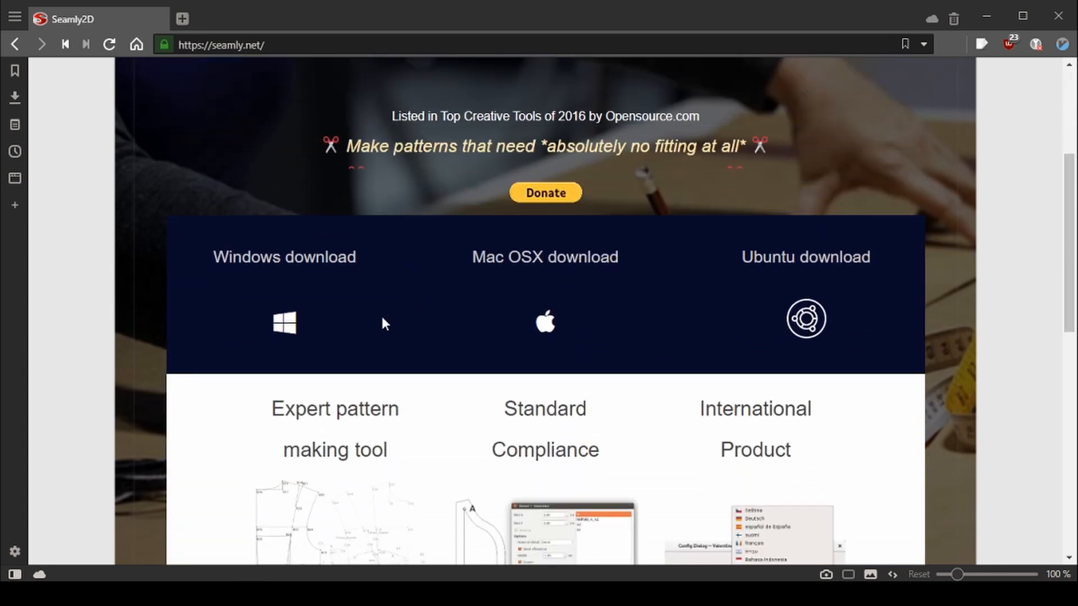
{"action": "scroll", "coordinate": [400, 311], "scroll_direction": "up", "scroll_amount": 4}
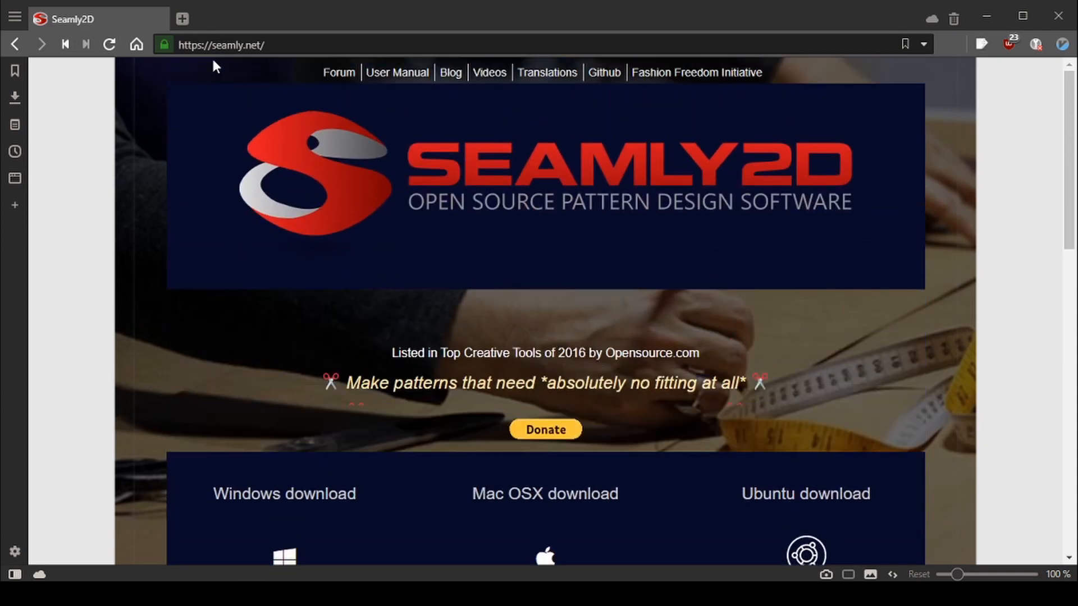
{"action": "left_click", "coordinate": [199, 44]}
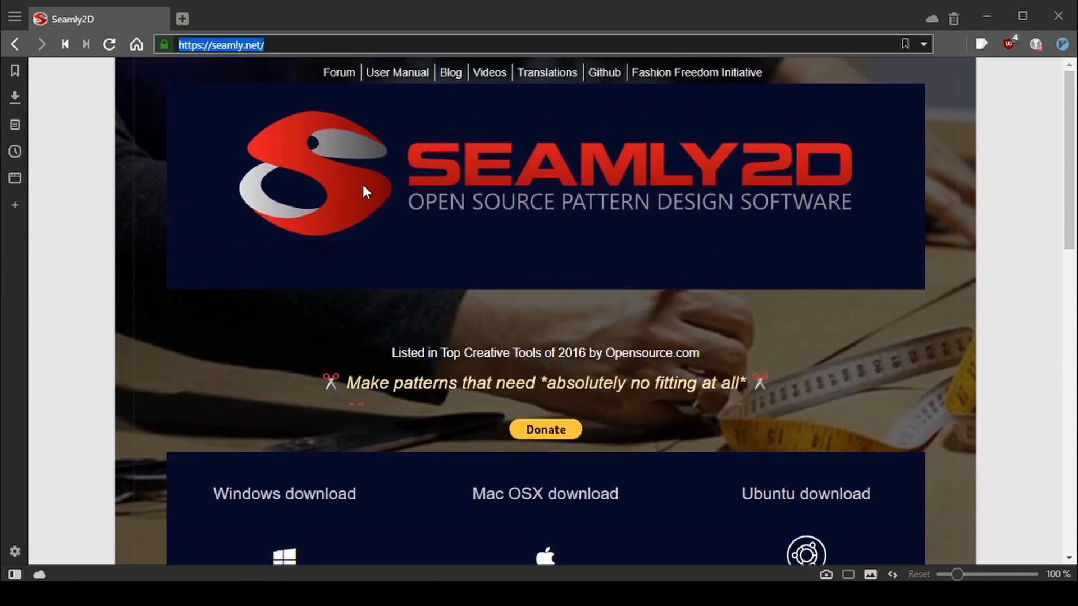
{"action": "scroll", "coordinate": [362, 191], "scroll_direction": "down", "scroll_amount": 1}
{"action": "scroll", "coordinate": [365, 191], "scroll_direction": "down", "scroll_amount": 5}
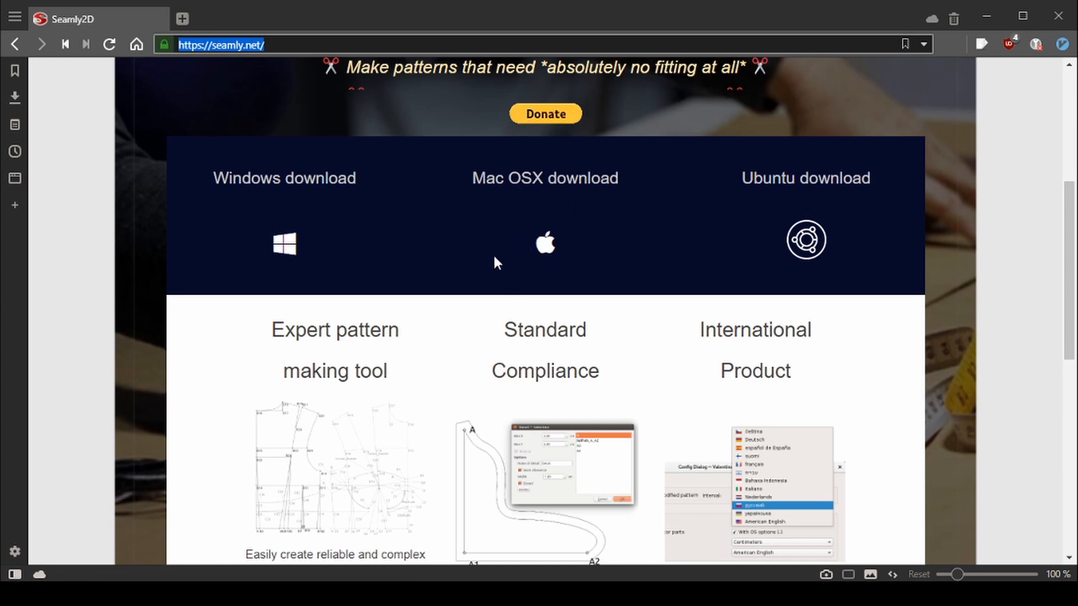
{"action": "scroll", "coordinate": [493, 257], "scroll_direction": "up", "scroll_amount": 5}
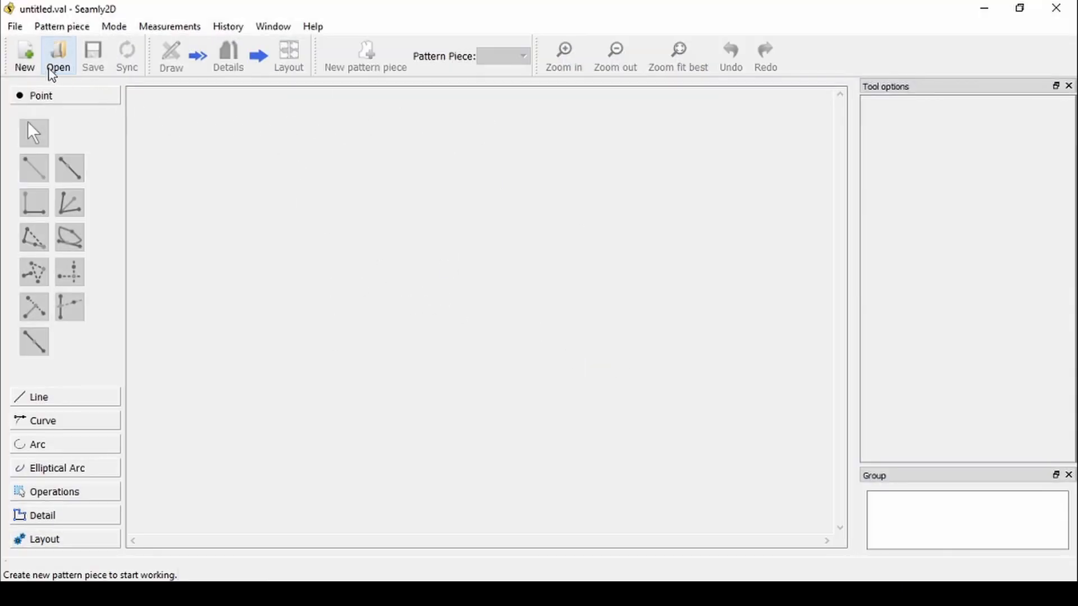
Switch to Seamly2D and create a new pattern in inches with its first pattern piece named Back.
{"action": "left_click", "coordinate": [24, 56]}
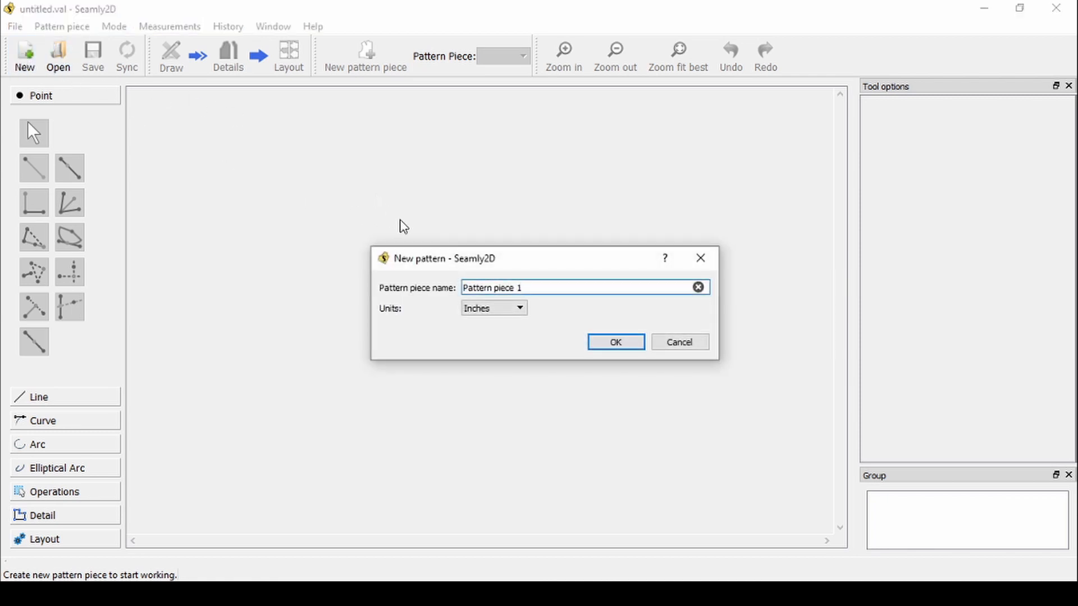
{"action": "key", "text": "BackSpace"}
{"action": "key", "text": "BackSpace"}
{"action": "key", "text": "BackSpace"}
{"action": "key", "text": "BackSpace"}
{"action": "key", "text": "BackSpace"}
{"action": "key", "text": "BackSpace"}
{"action": "key", "text": "BackSpace"}
{"action": "key", "text": "BackSpace"}
{"action": "key", "text": "BackSpace"}
{"action": "key", "text": "BackSpace"}
{"action": "key", "text": "BackSpace"}
{"action": "key", "text": "BackSpace"}
{"action": "key", "text": "BackSpace"}
{"action": "key", "text": "BackSpace"}
{"action": "key", "text": "BackSpace"}
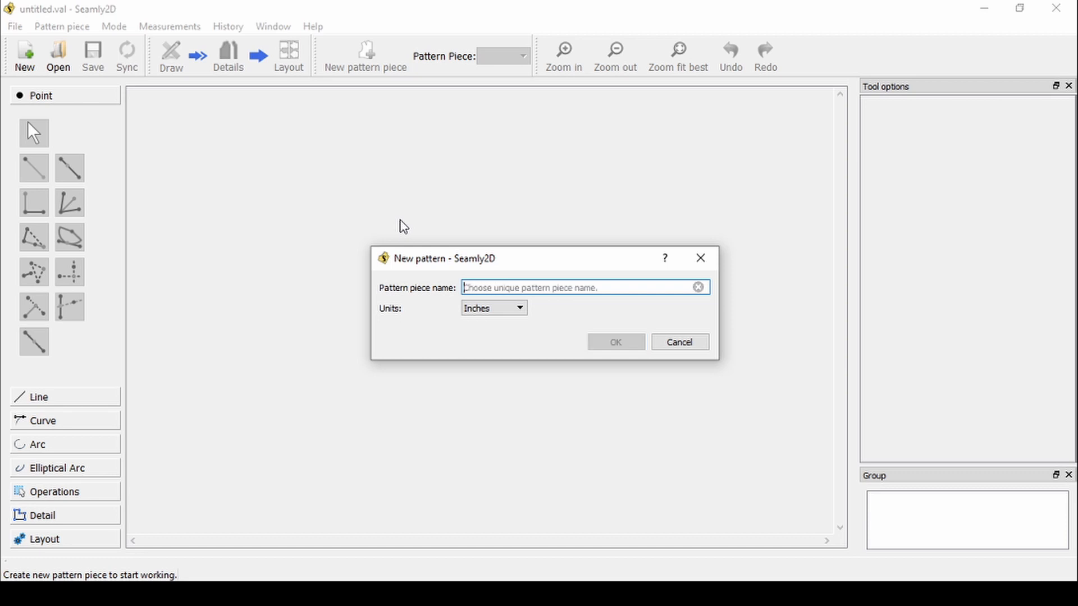
{"action": "type", "text": "Back"}
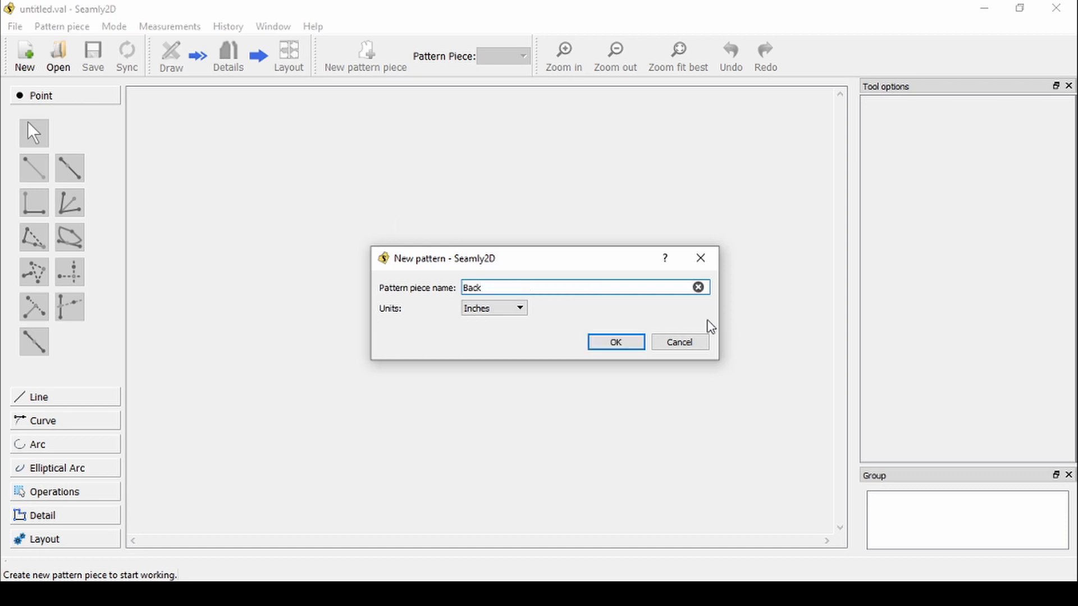
{"action": "left_click", "coordinate": [615, 341]}
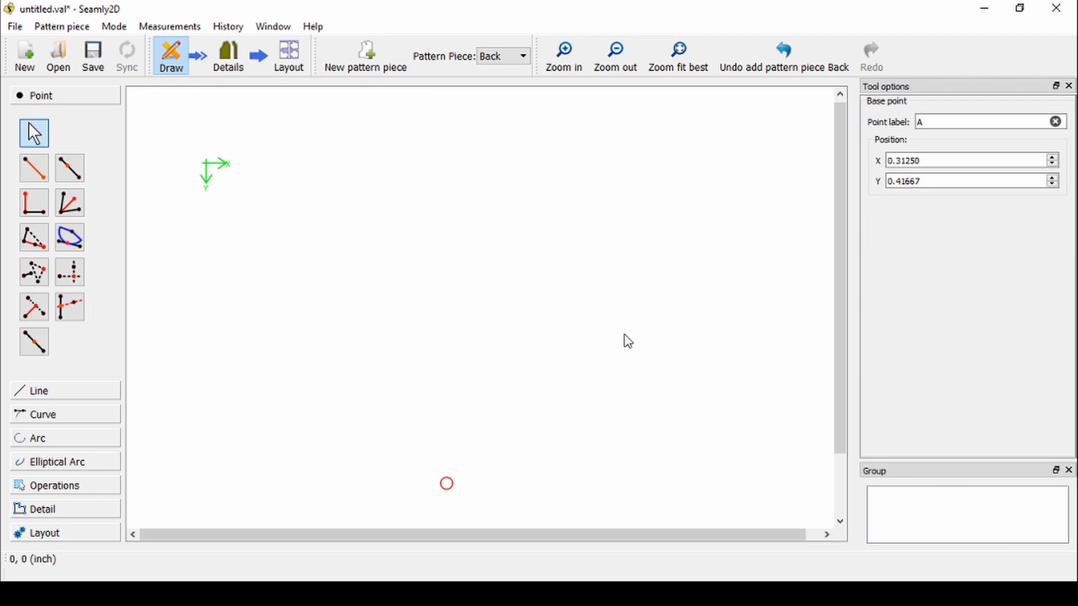
Open the variables table and add an increment named Backpack_Height.
{"action": "left_click", "coordinate": [177, 28]}
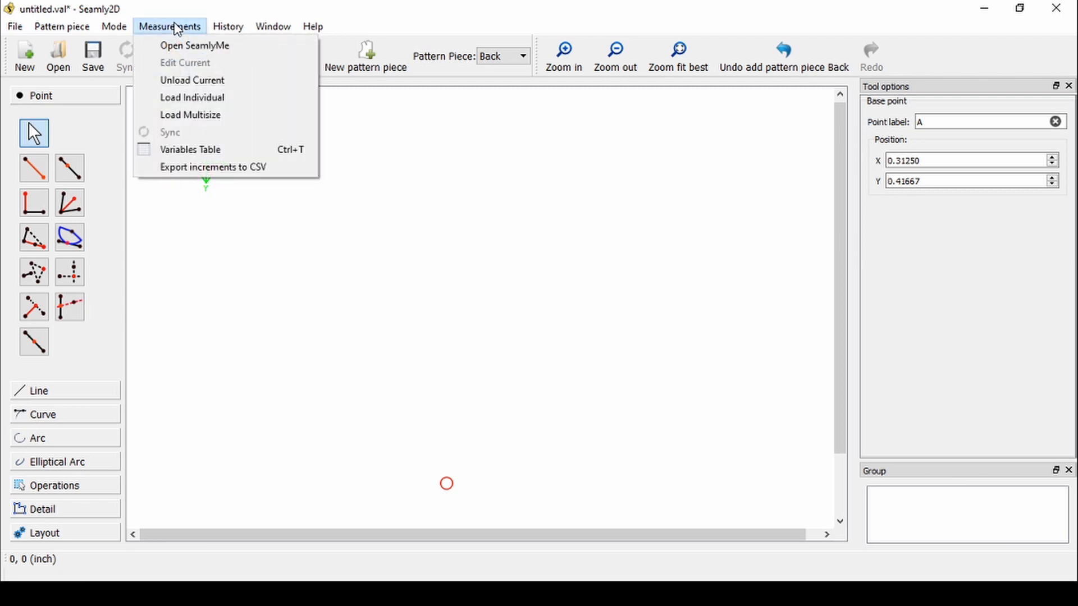
{"action": "left_click", "coordinate": [213, 150]}
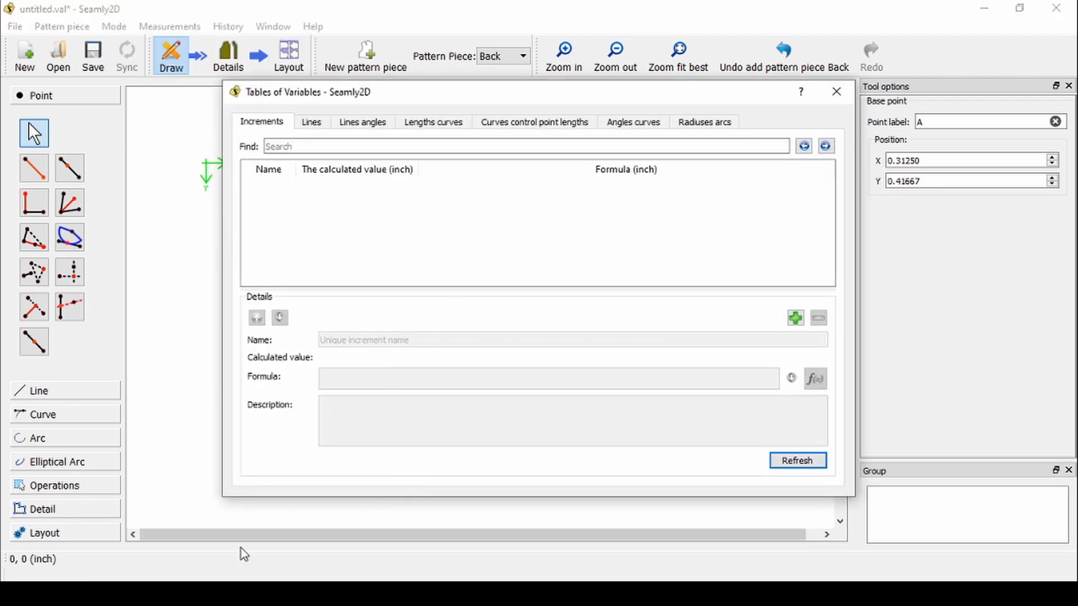
{"action": "mouse_move", "coordinate": [222, 593]}
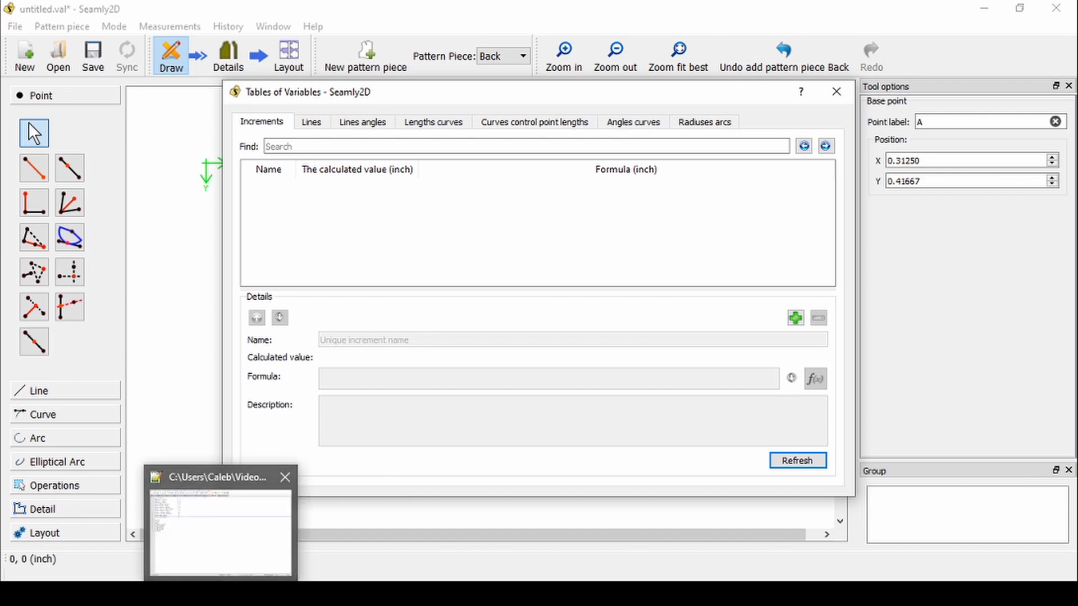
{"action": "mouse_move", "coordinate": [222, 515]}
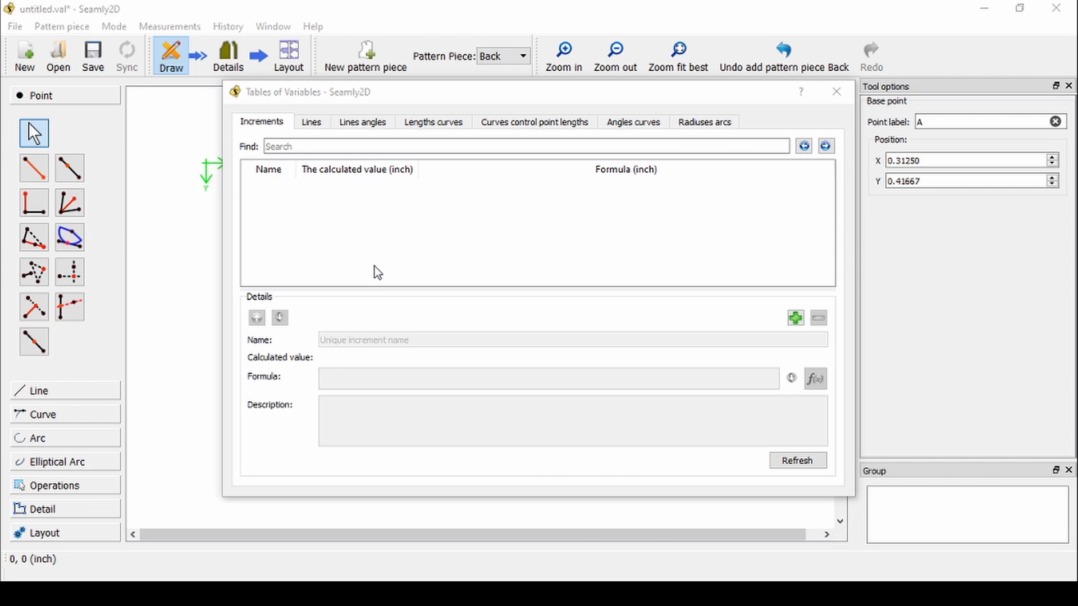
{"action": "left_click", "coordinate": [794, 318]}
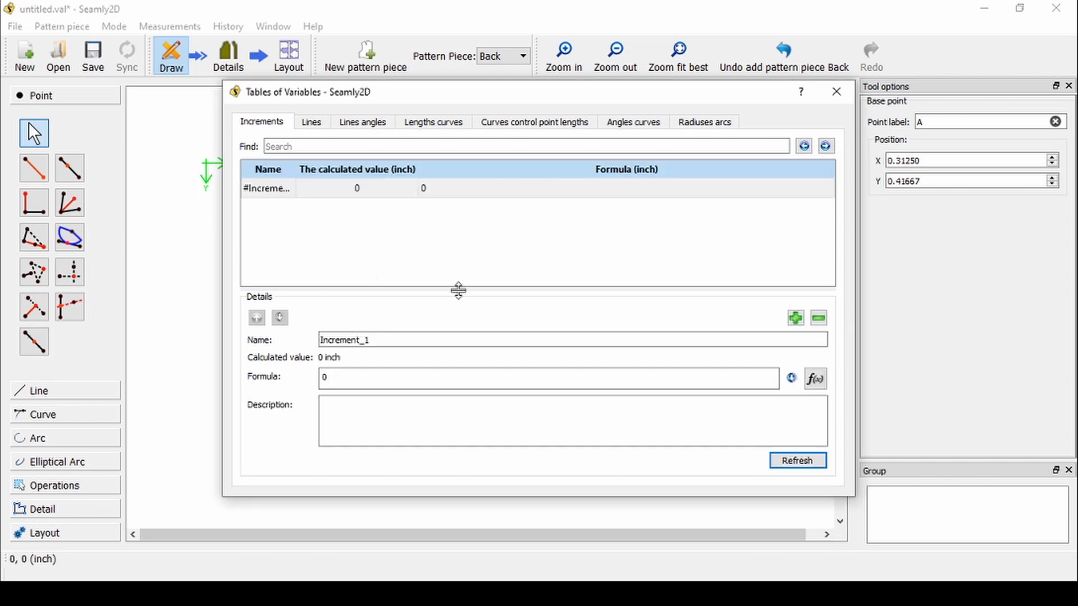
{"action": "left_click", "coordinate": [371, 339]}
{"action": "left_click_drag", "start_coordinate": [371, 340], "coordinate": [278, 340]}
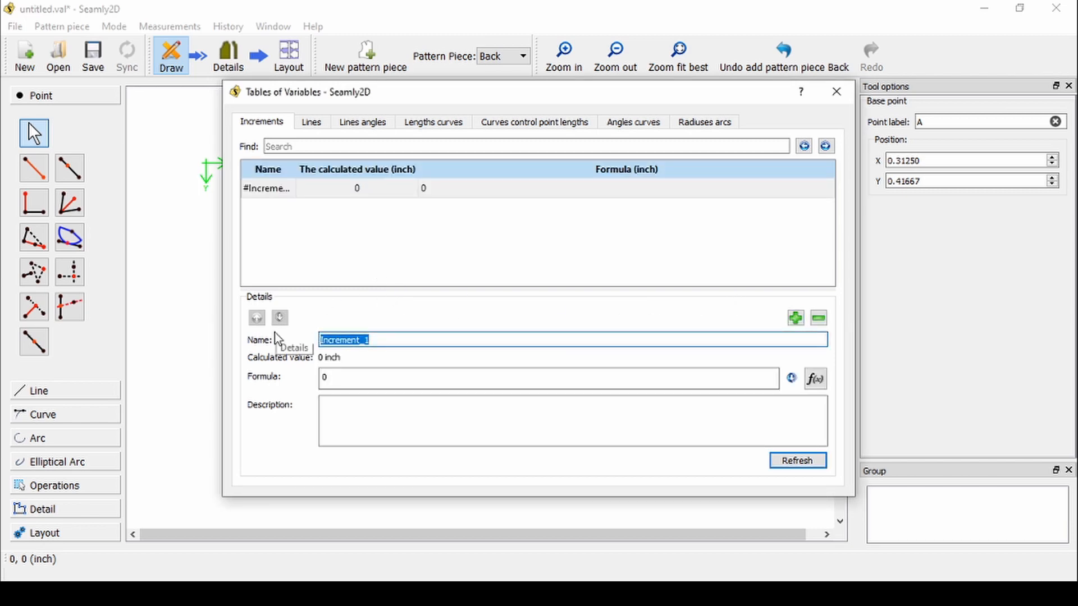
{"action": "type", "text": "Back"}
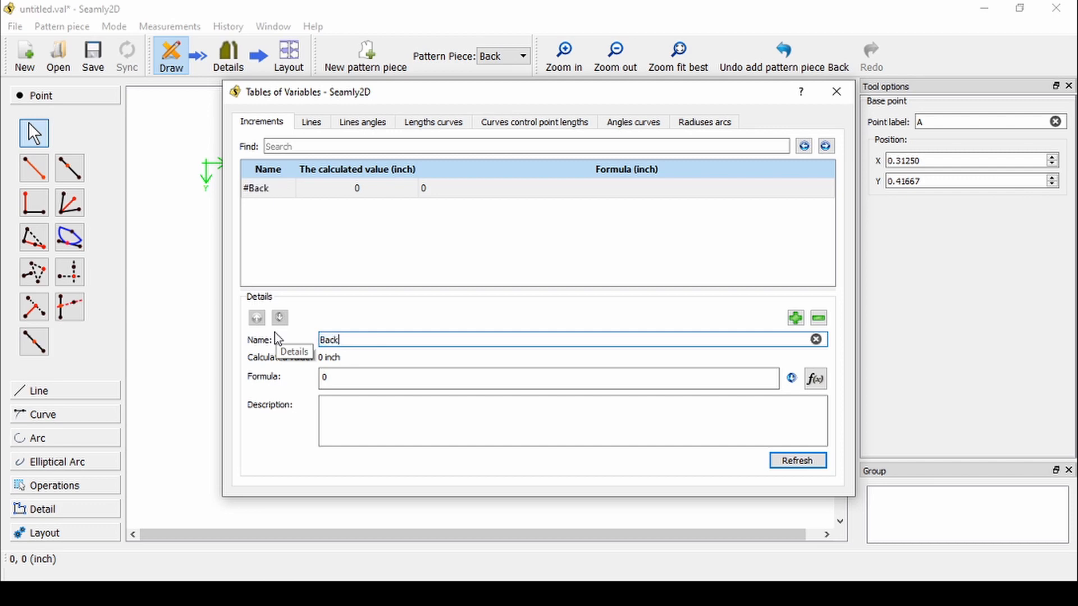
{"action": "type", "text": "pack_Ba"}
{"action": "key", "text": "BackSpace"}
{"action": "key", "text": "BackSpace"}
{"action": "type", "text": "Height"}
Add a second increment named Backpack_Width, reusing the Backpack_ prefix from the height increment's name.
{"action": "left_click_drag", "start_coordinate": [360, 340], "coordinate": [291, 338]}
{"action": "key", "text": "ctrl+c"}
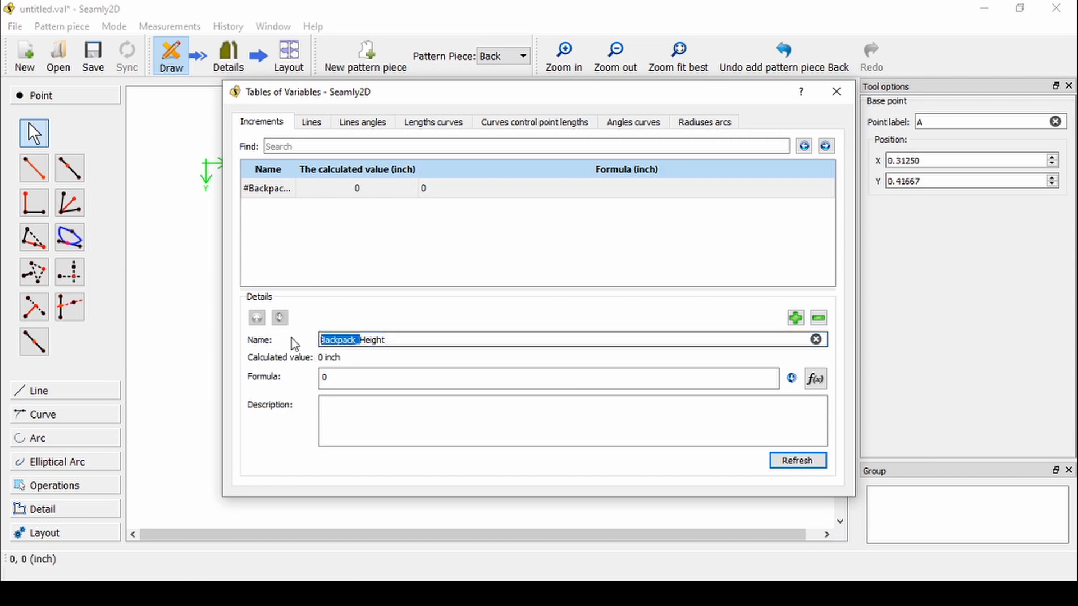
{"action": "left_click", "coordinate": [795, 318]}
{"action": "left_click_drag", "start_coordinate": [395, 337], "coordinate": [236, 339]}
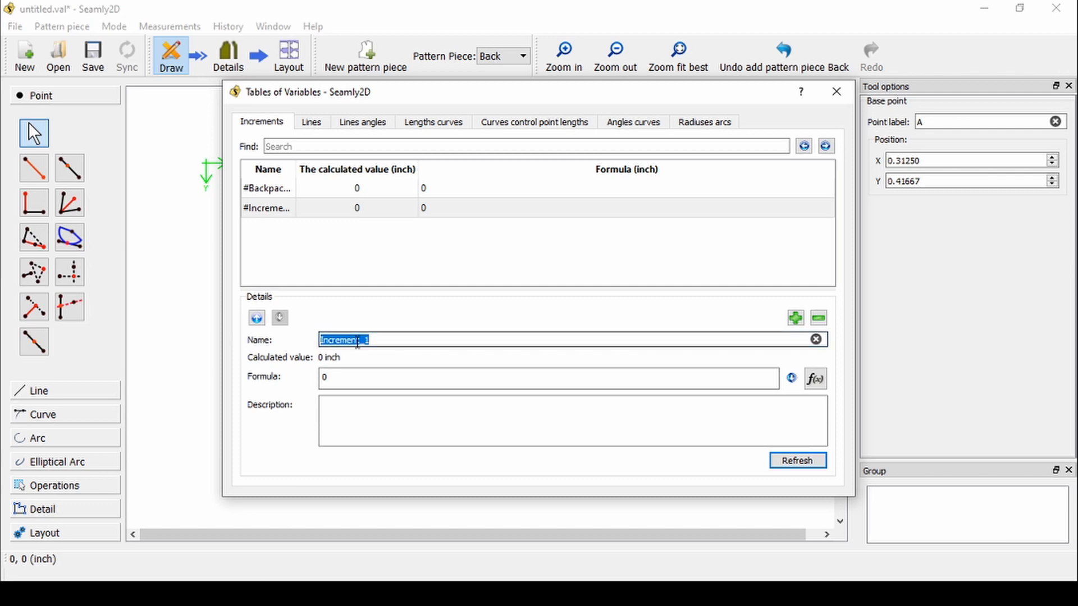
{"action": "key", "text": "ctrl+v"}
{"action": "type", "text": "Width"}
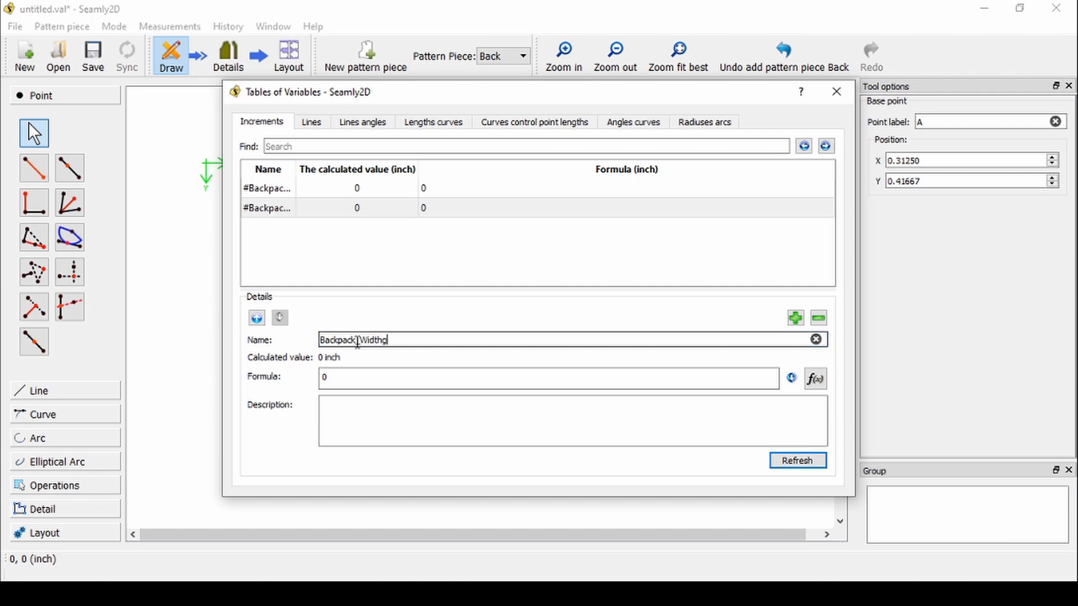
Add a third increment named Backpack_Depth and widen the Name column to fit the full increment names.
{"action": "left_click", "coordinate": [795, 318]}
{"action": "left_click_drag", "start_coordinate": [385, 339], "coordinate": [281, 339]}
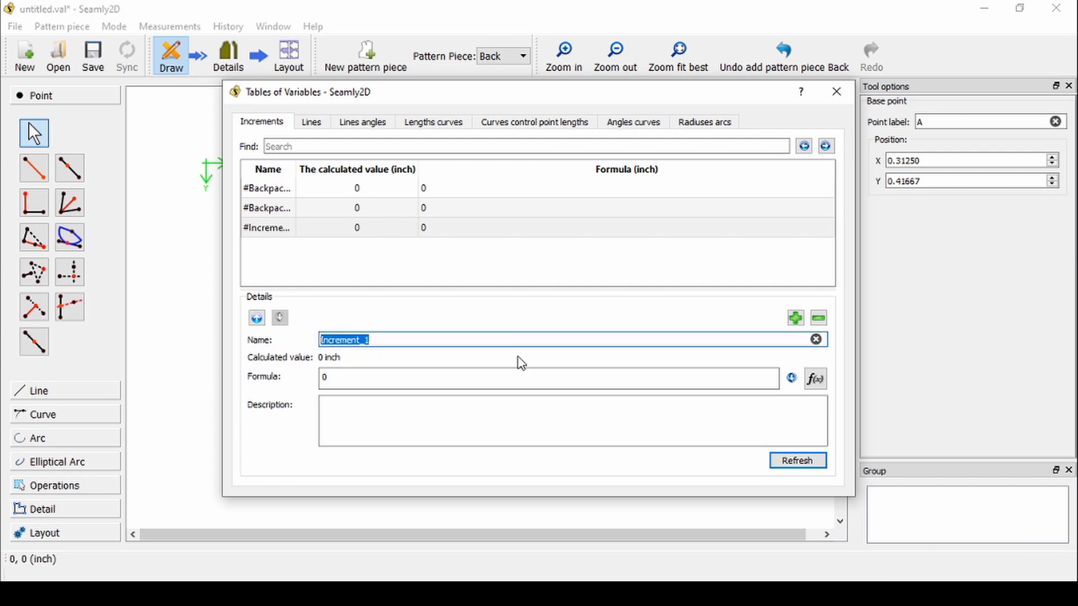
{"action": "type", "text": "Backpack_Depth"}
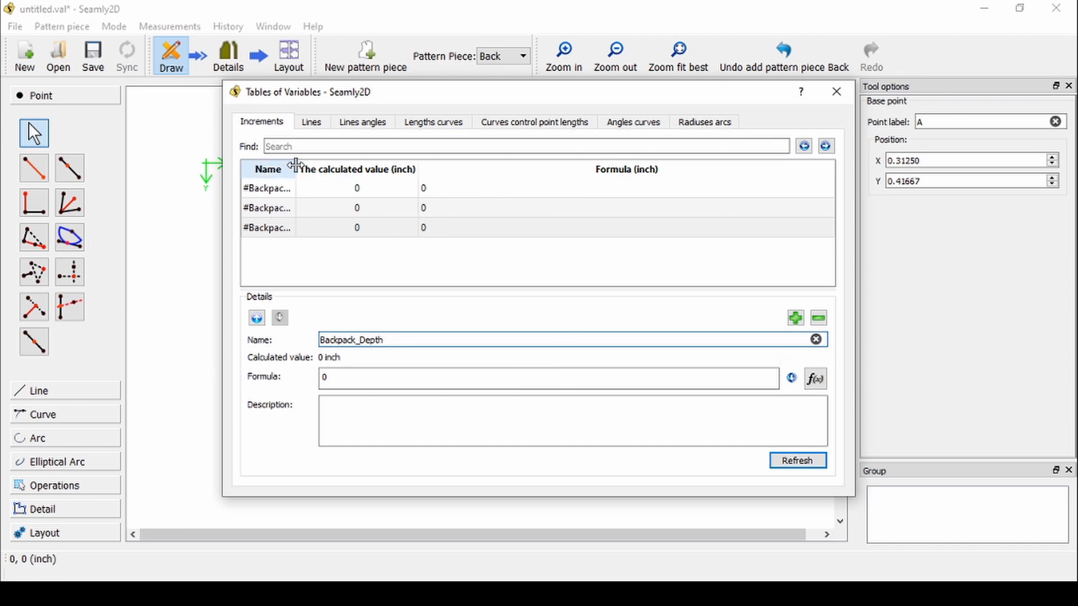
{"action": "left_click_drag", "start_coordinate": [294, 172], "coordinate": [357, 169]}
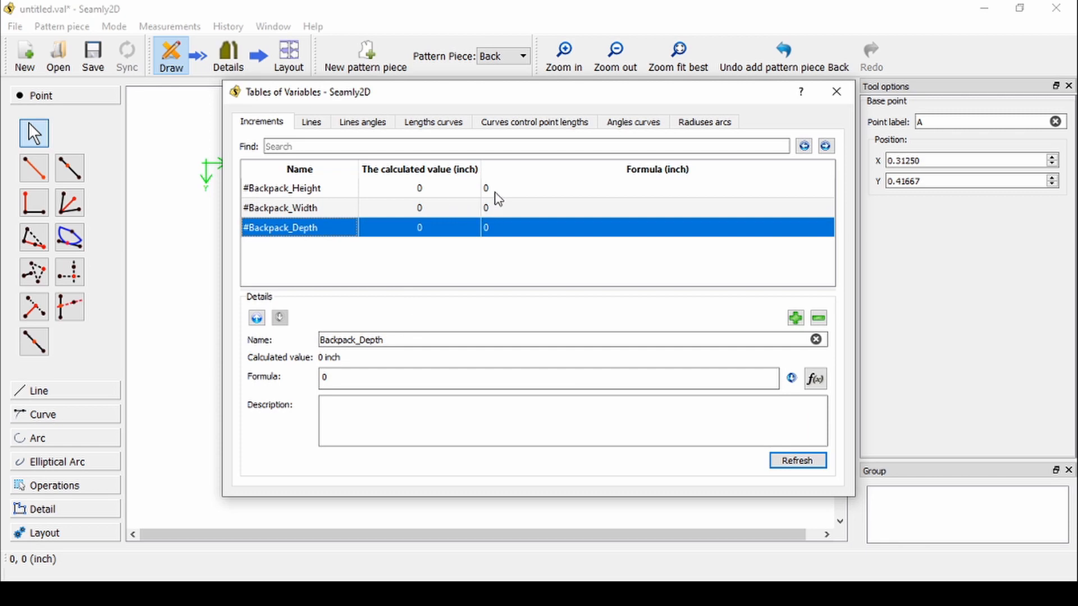
Try to set the Backpack_Height formula to 2 * #Backpack_Width.
{"action": "left_click", "coordinate": [498, 190]}
{"action": "left_click", "coordinate": [356, 379]}
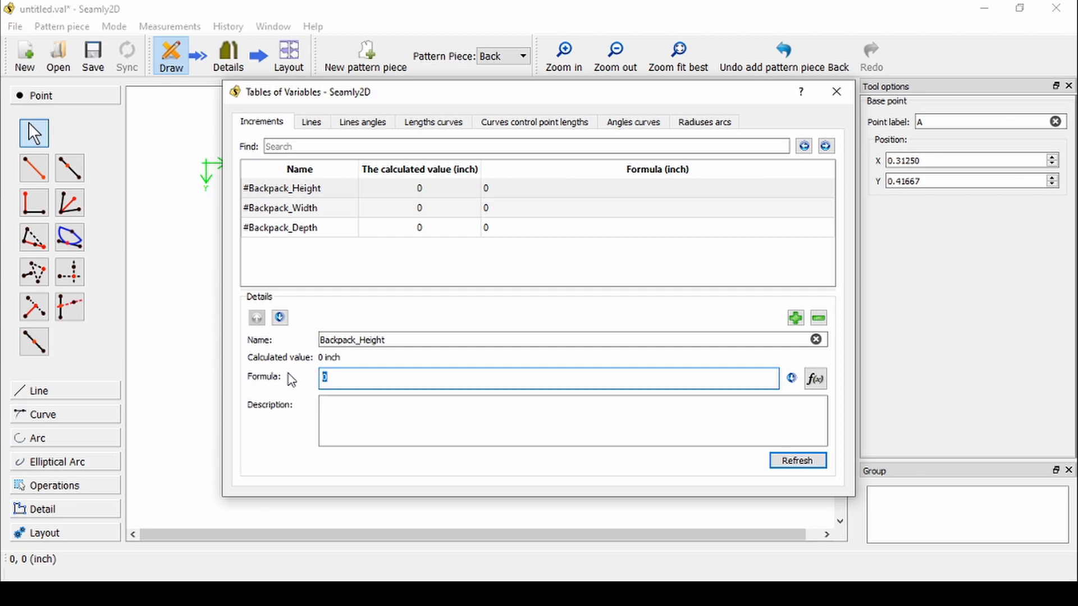
{"action": "type", "text": "2 *"}
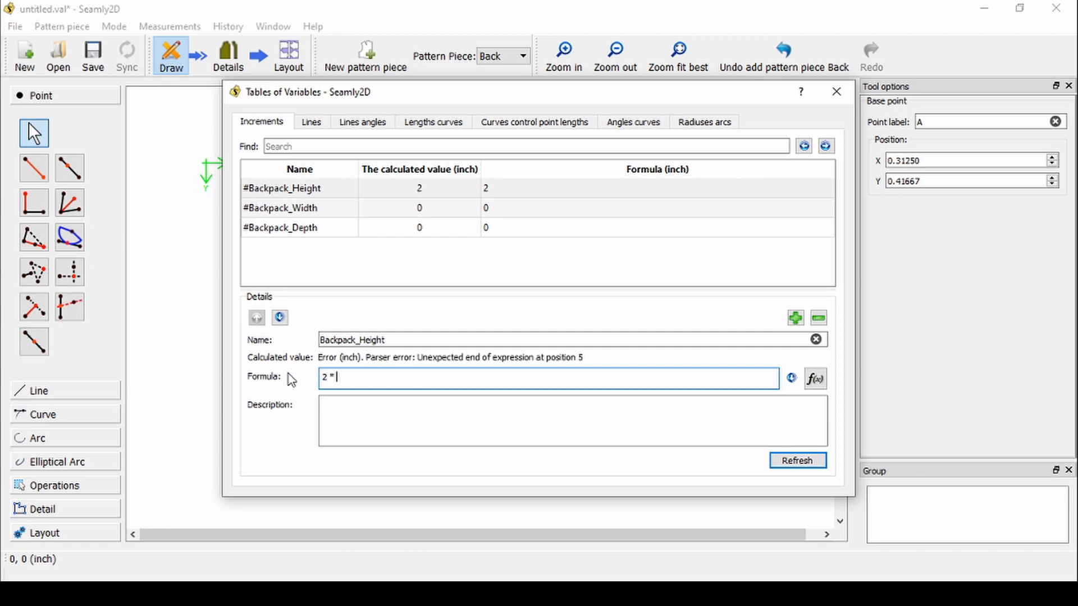
{"action": "type", "text": " #b"}
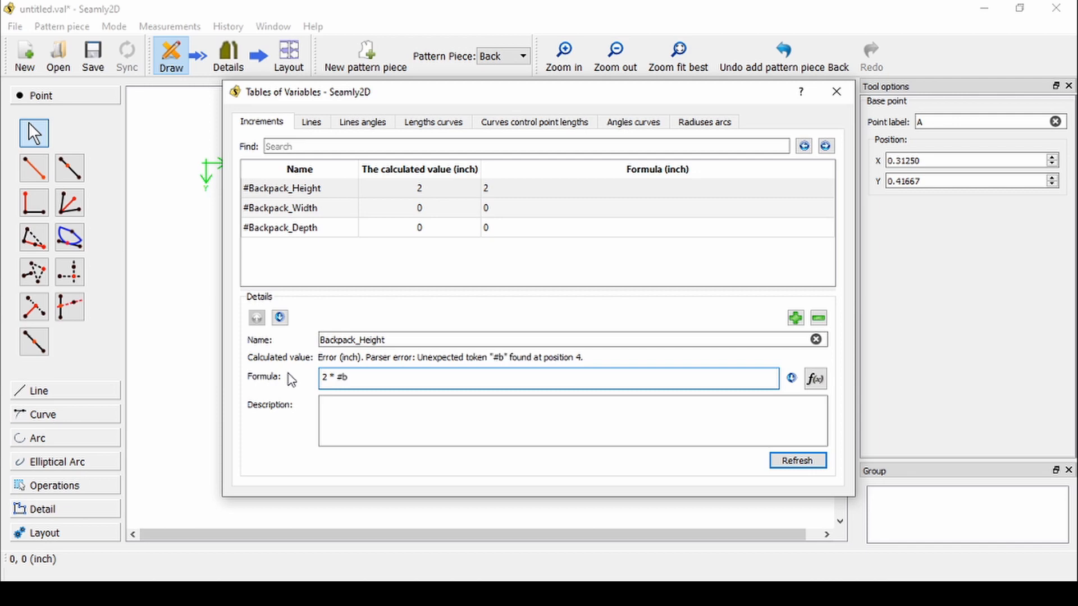
{"action": "key", "text": "BackSpace"}
{"action": "type", "text": "Backp"}
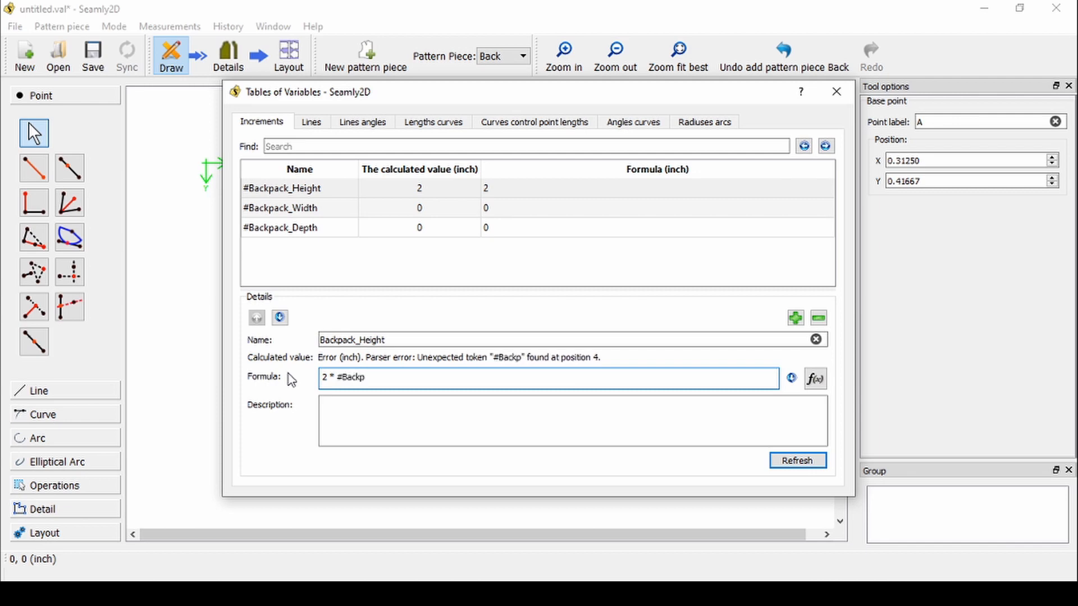
{"action": "type", "text": "ack_Widht"}
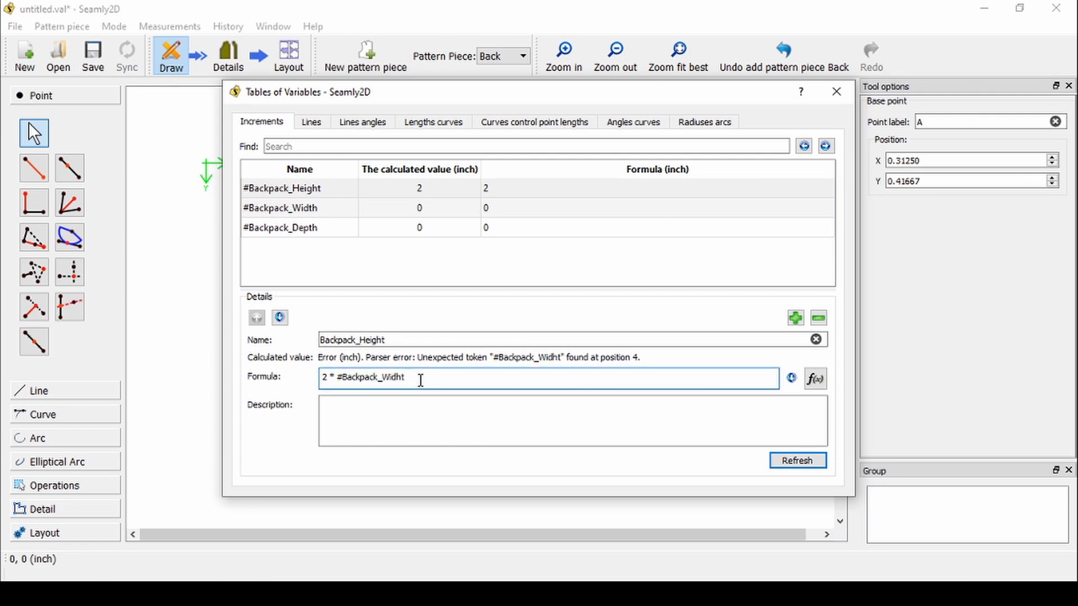
{"action": "key", "text": "BackSpace"}
{"action": "key", "text": "BackSpace"}
{"action": "type", "text": "th"}
{"action": "key", "text": "Tab"}
{"action": "left_click", "coordinate": [409, 413]}
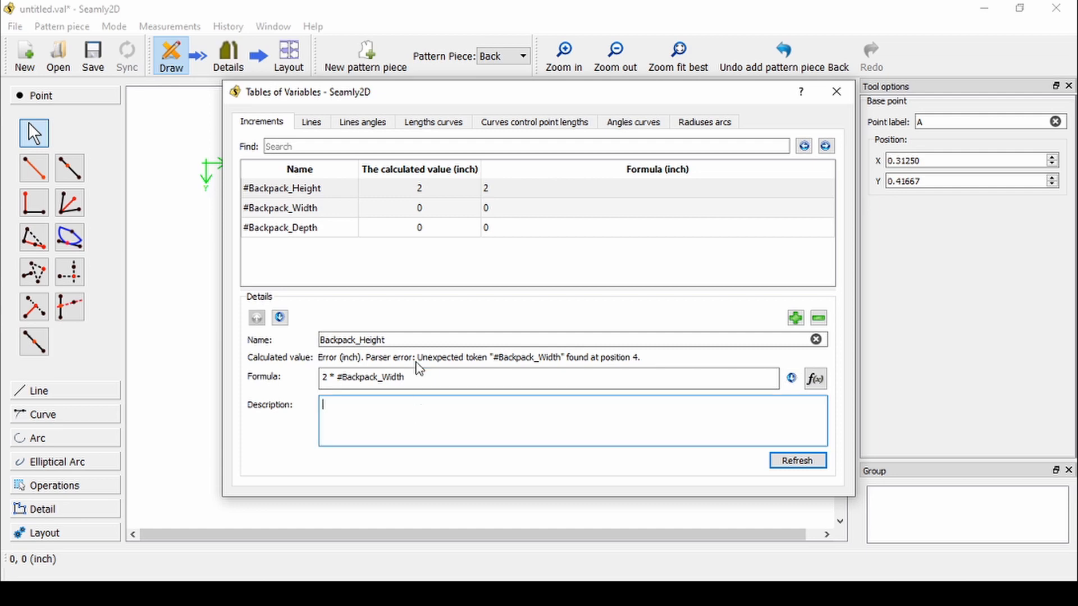
{"action": "left_click", "coordinate": [411, 339]}
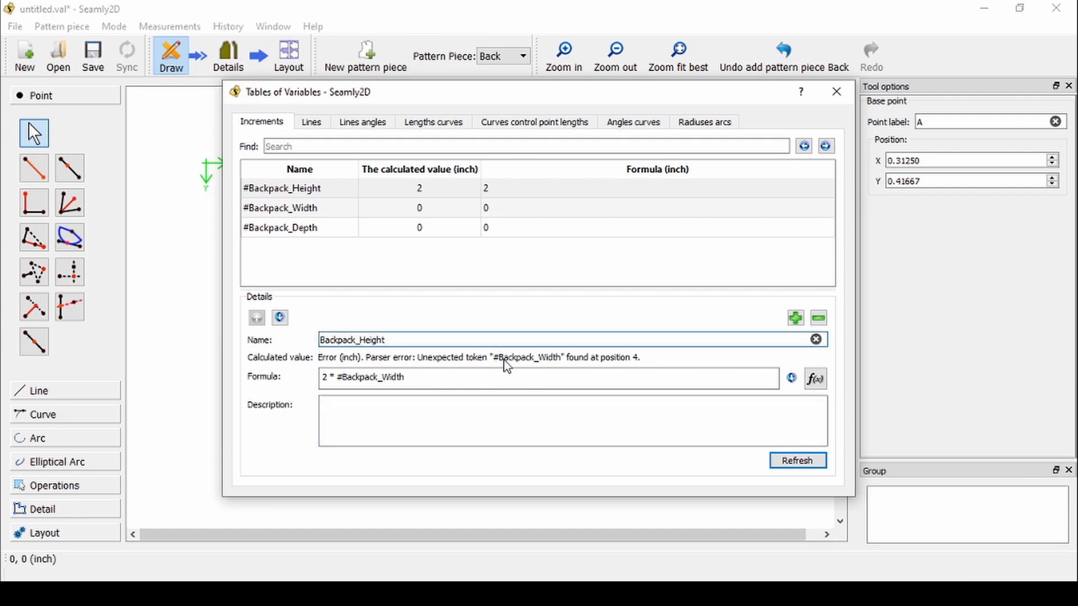
Move the Backpack_Width increment above Backpack_Height in the increments list.
{"action": "left_click", "coordinate": [298, 215]}
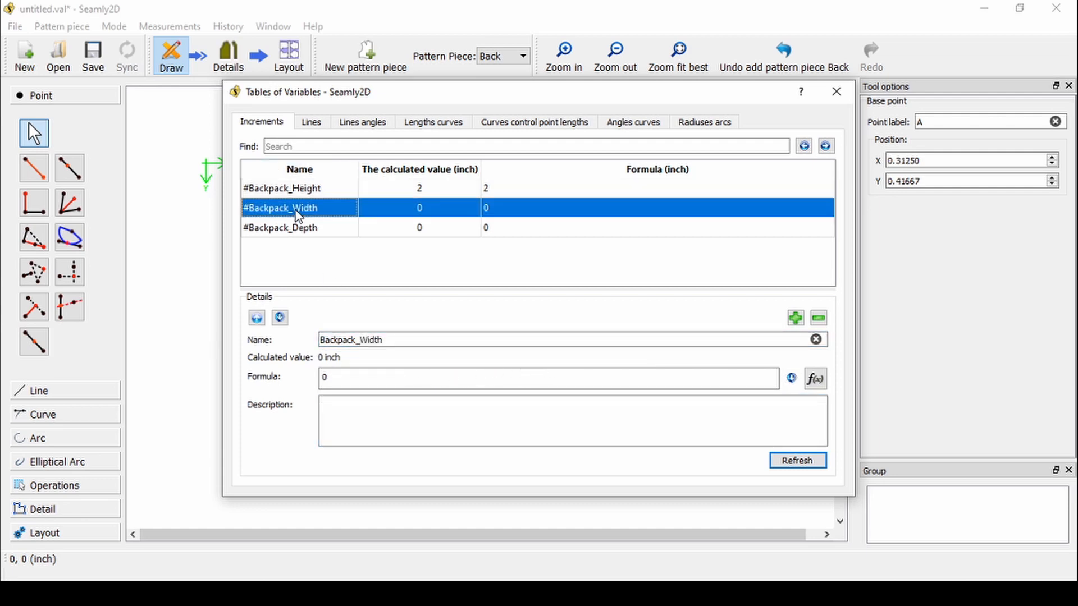
{"action": "left_click", "coordinate": [257, 318]}
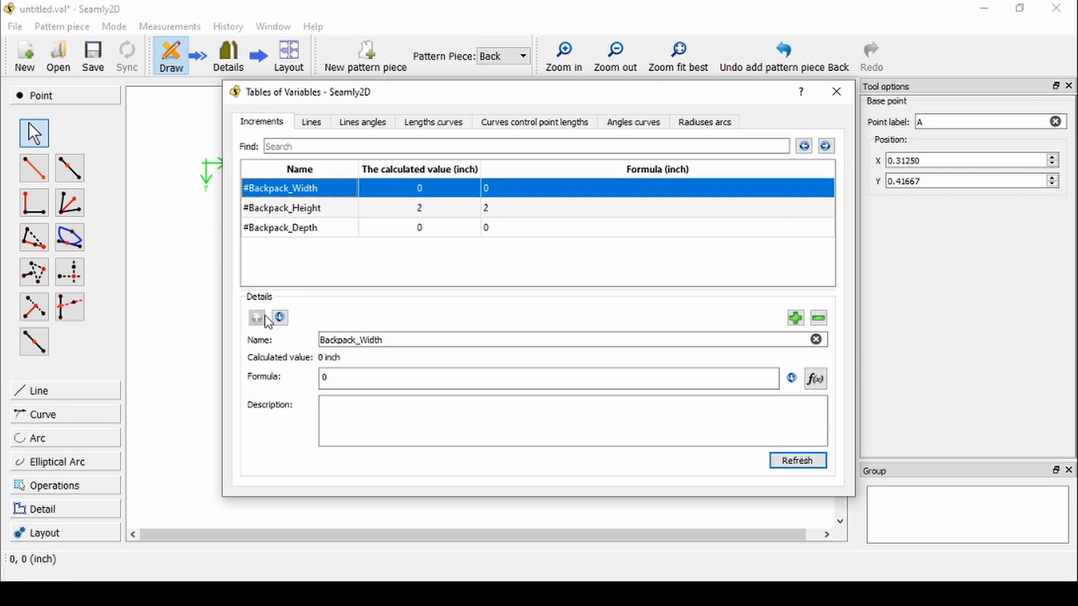
Set the Backpack_Width increment's formula to 10 inches.
{"action": "left_click", "coordinate": [348, 374]}
{"action": "key", "text": "BackSpace"}
{"action": "type", "text": "10"}
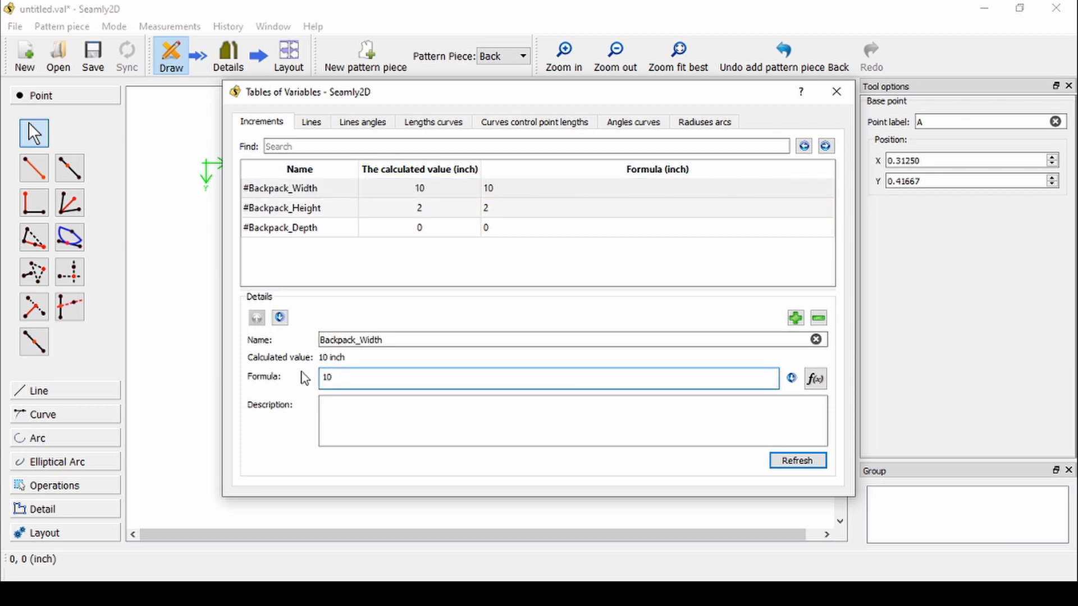
Set the Backpack_Height formula to #Backpack_Width * 2, inserting the width increment from the formula editor's list of increments.
{"action": "left_click", "coordinate": [422, 211]}
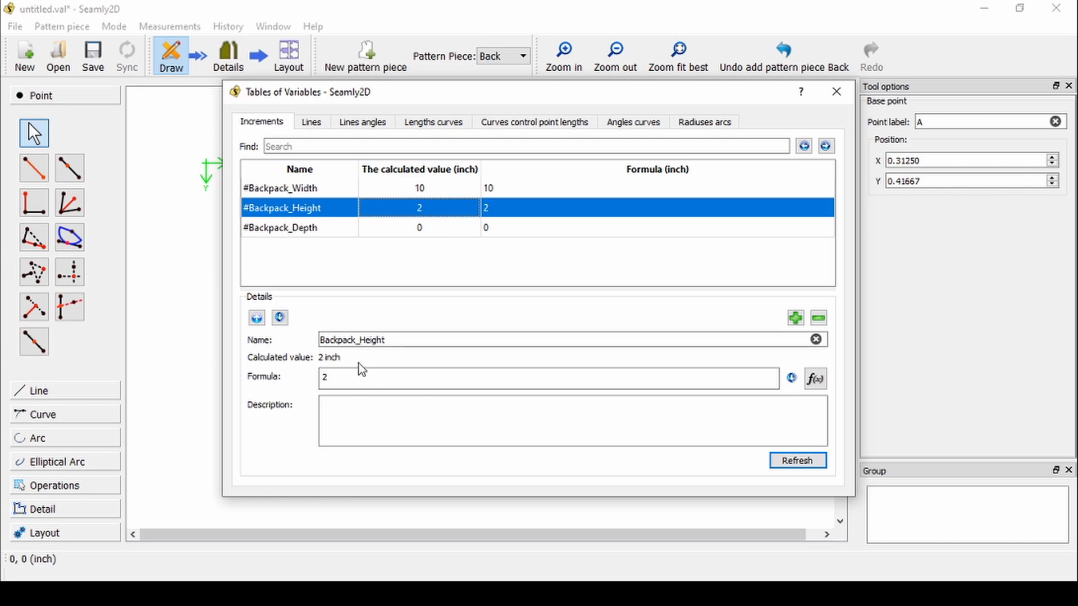
{"action": "left_click", "coordinate": [329, 191]}
{"action": "left_click_drag", "start_coordinate": [409, 339], "coordinate": [305, 339]}
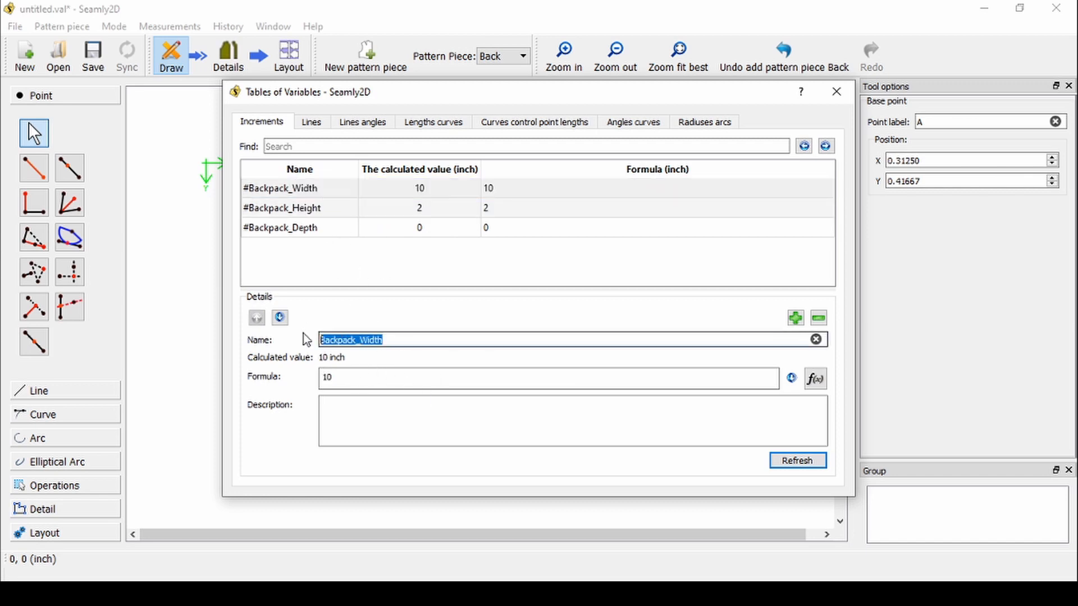
{"action": "left_click", "coordinate": [306, 210]}
{"action": "left_click", "coordinate": [379, 379]}
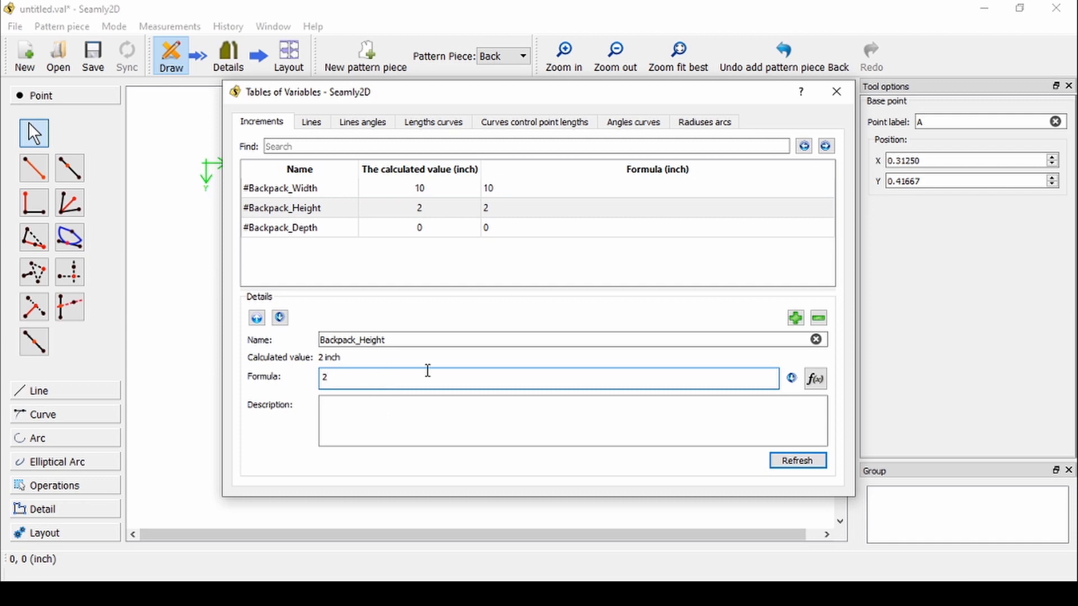
{"action": "key", "text": "BackSpace"}
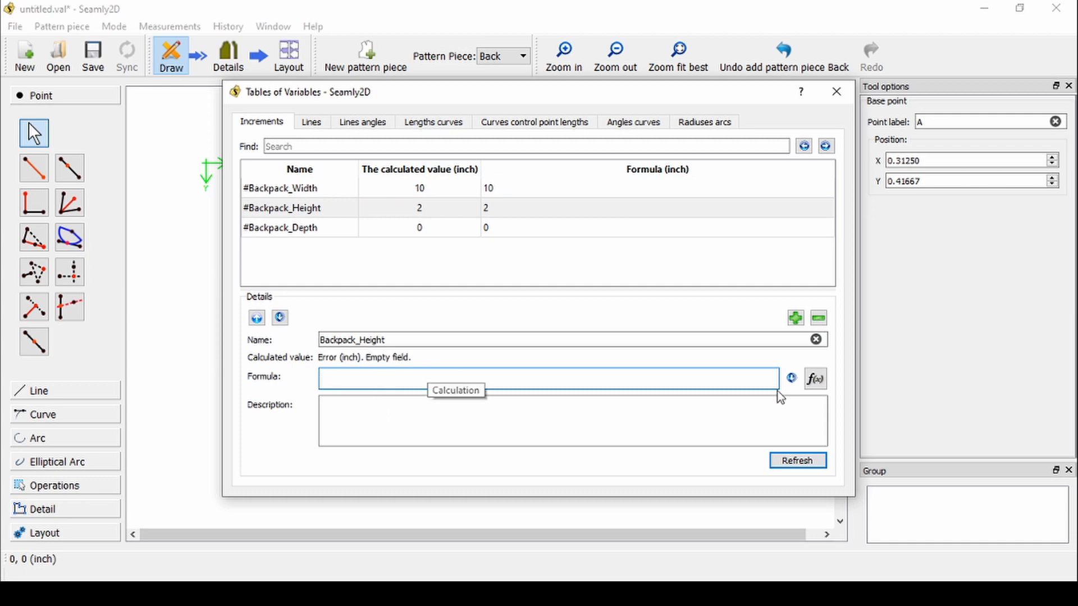
{"action": "left_click", "coordinate": [816, 380]}
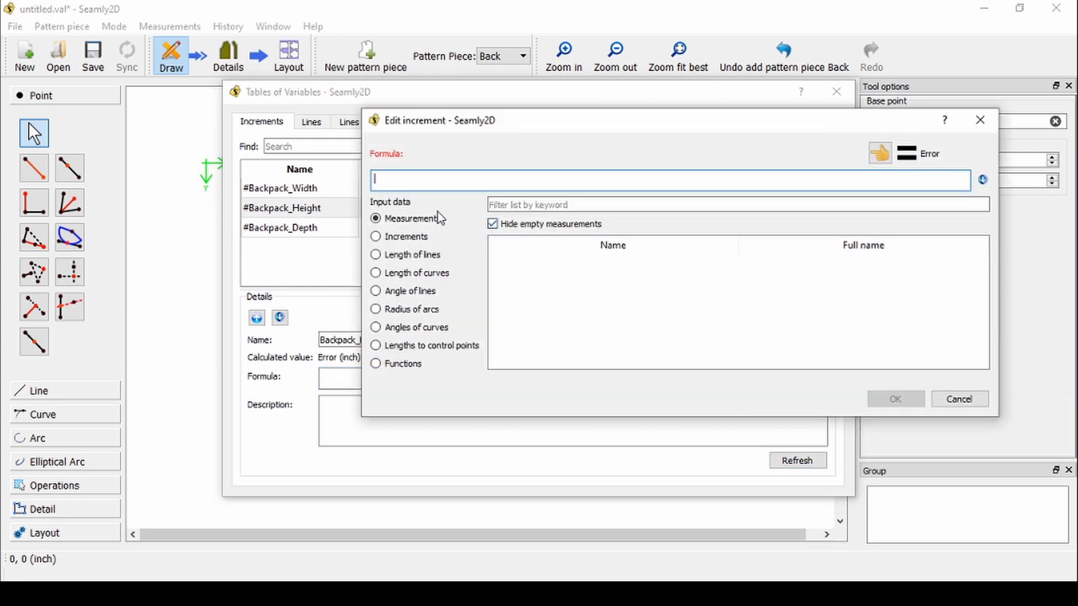
{"action": "left_click", "coordinate": [412, 238]}
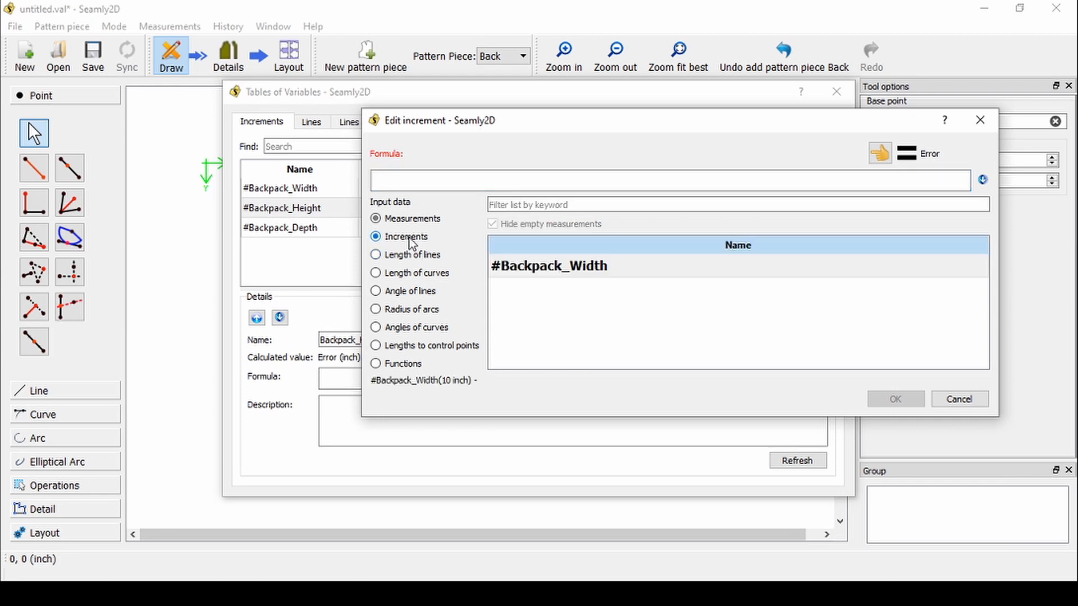
{"action": "double_click", "coordinate": [579, 275]}
{"action": "left_click", "coordinate": [466, 186]}
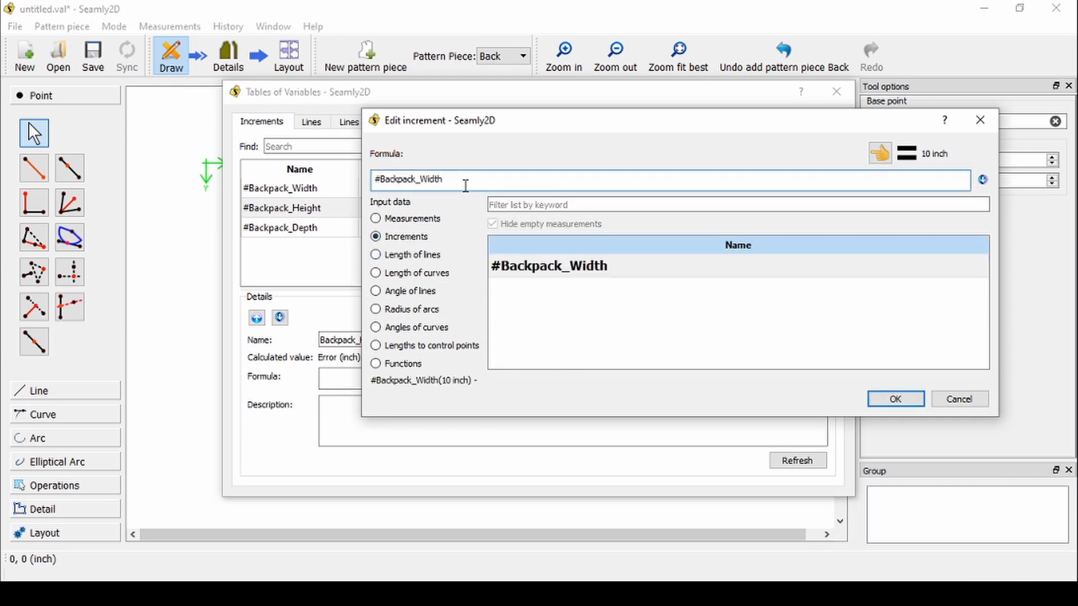
{"action": "type", "text": "* 21"}
{"action": "left_click", "coordinate": [895, 399]}
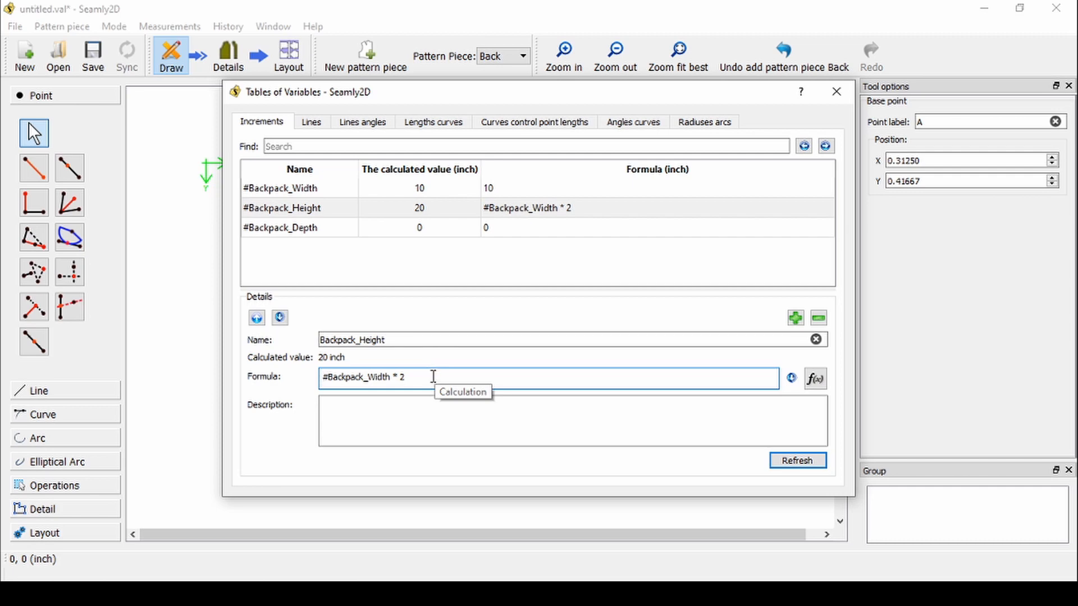
Replace the Backpack_Height formula with a fixed value of 24 inches.
{"action": "left_click_drag", "start_coordinate": [433, 377], "coordinate": [293, 376]}
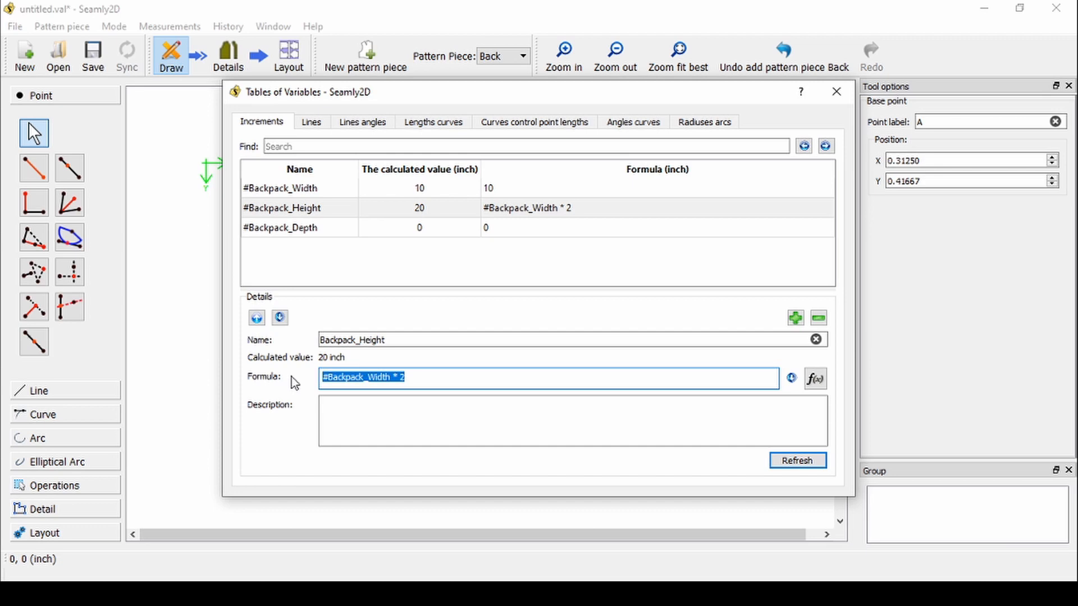
{"action": "type", "text": "24"}
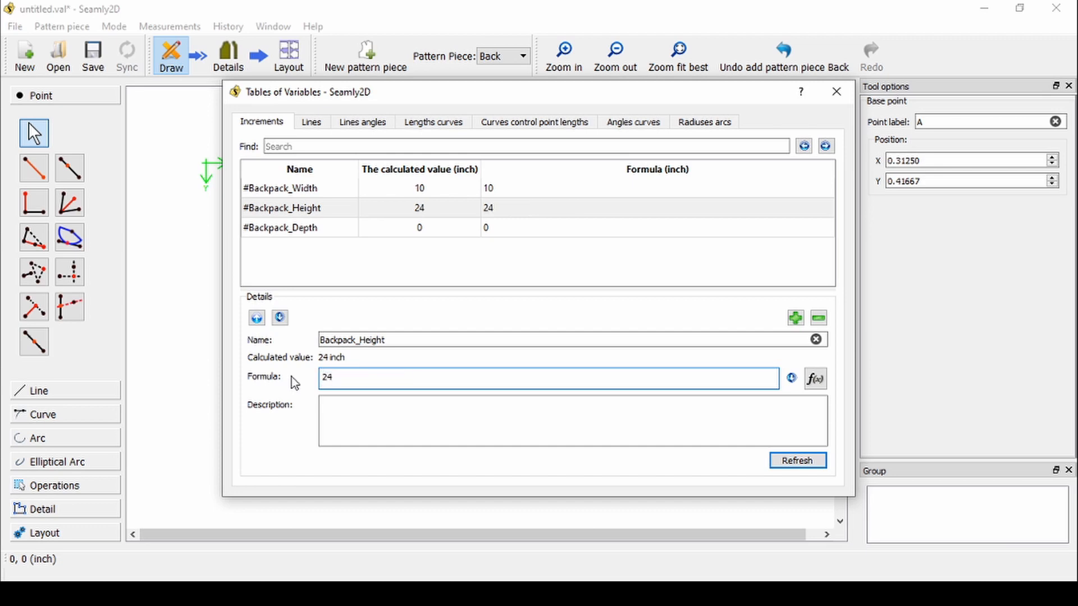
Set the Backpack_Width formula to 18 inches and move that increment below Backpack_Height in the list.
{"action": "left_click", "coordinate": [414, 191]}
{"action": "left_click_drag", "start_coordinate": [349, 380], "coordinate": [301, 385]}
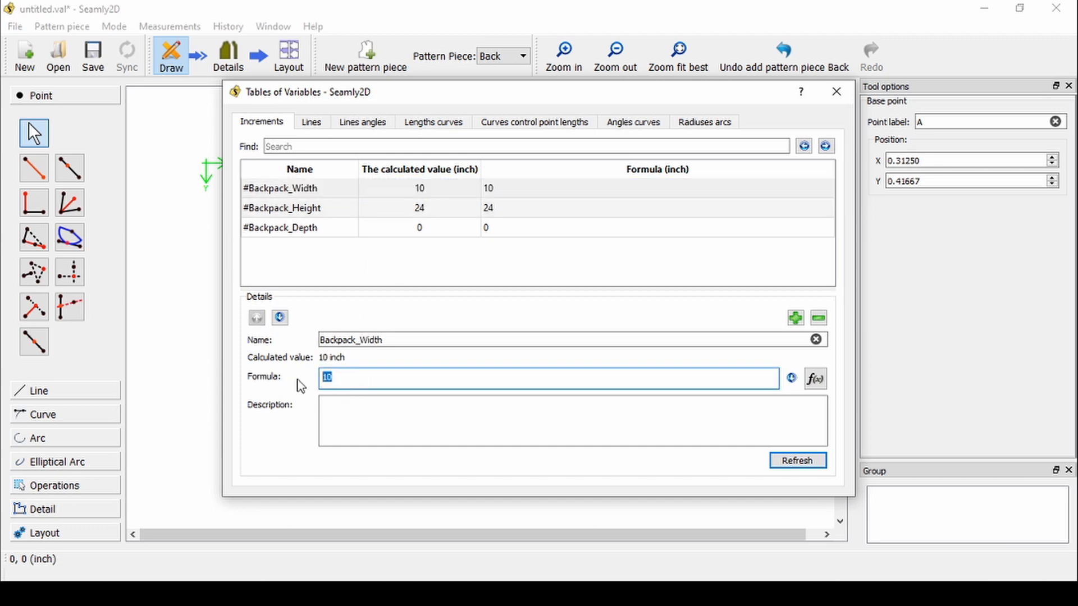
{"action": "type", "text": "19"}
{"action": "left_click", "coordinate": [325, 188]}
{"action": "left_click", "coordinate": [280, 319]}
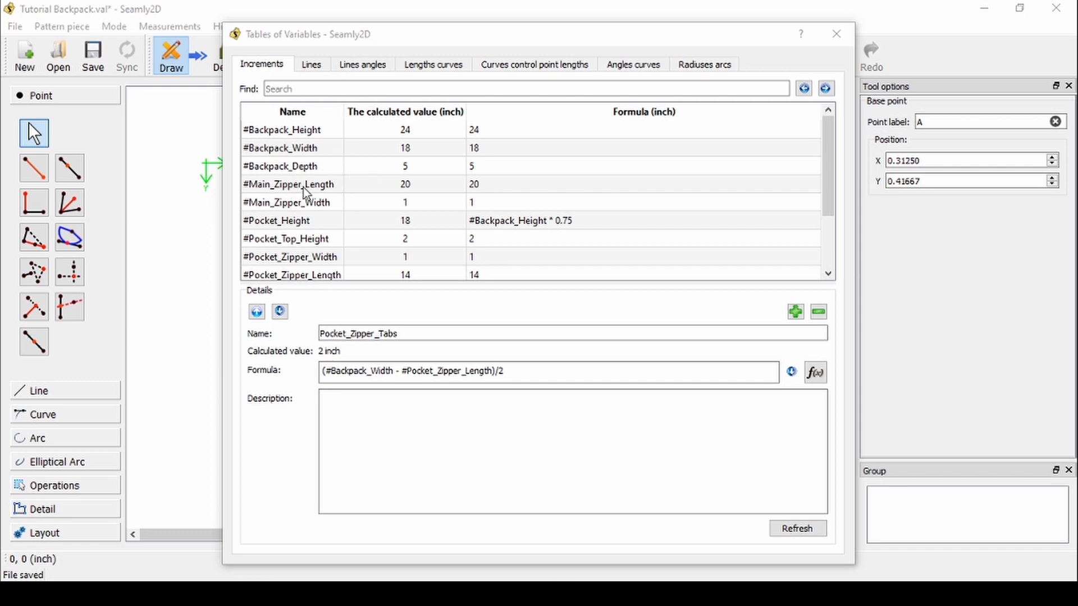
Examine the values and formulas of the main zipper, pocket, pocket zipper and strap increments in the variables table.
{"action": "left_click", "coordinate": [393, 189]}
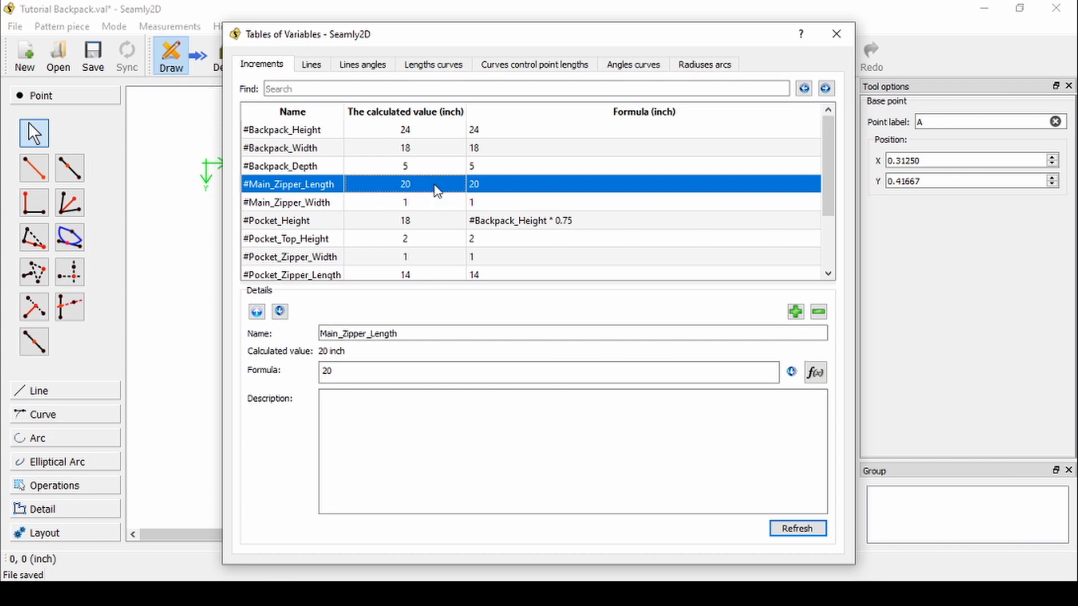
{"action": "left_click", "coordinate": [423, 206]}
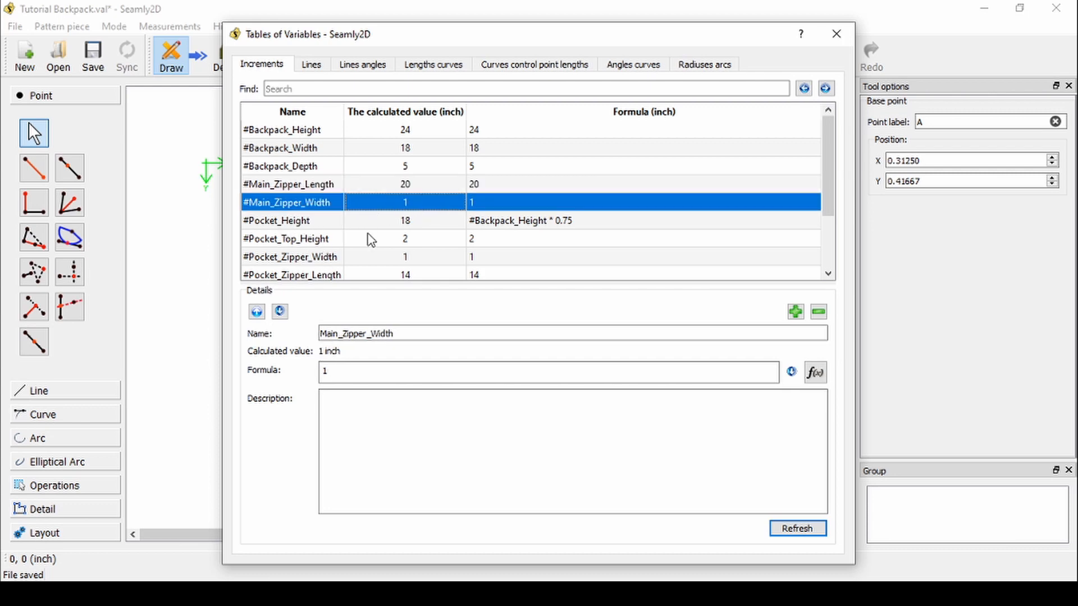
{"action": "left_click", "coordinate": [374, 225]}
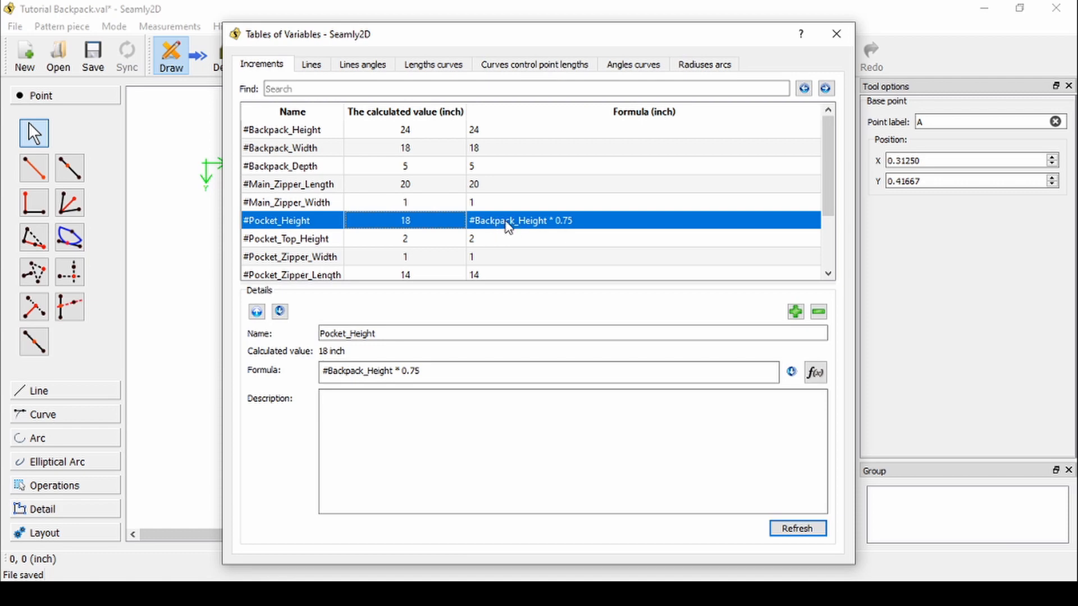
{"action": "left_click", "coordinate": [541, 227]}
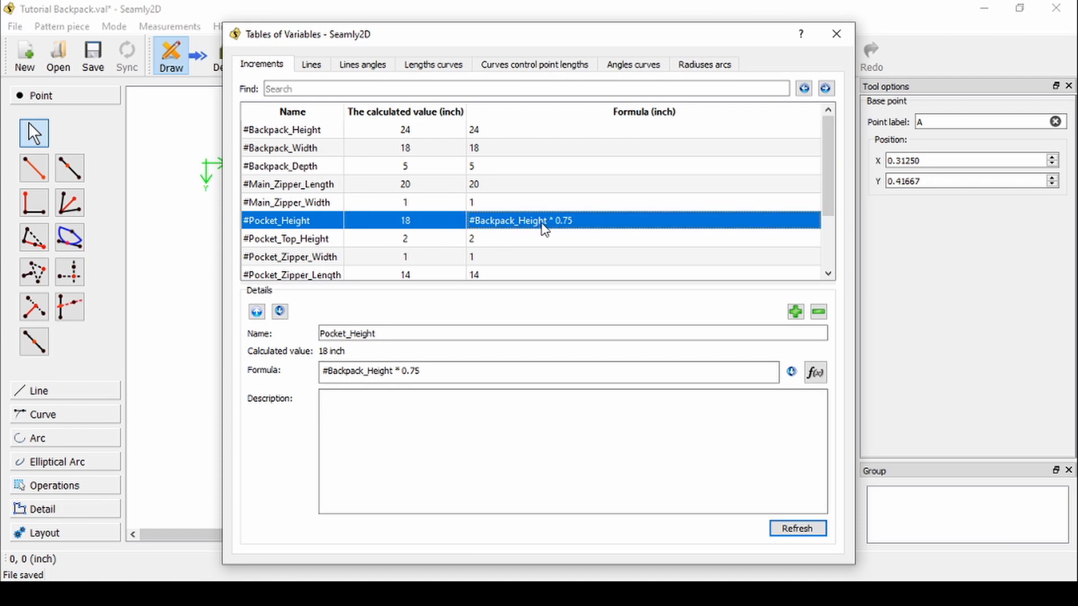
{"action": "left_click", "coordinate": [436, 240]}
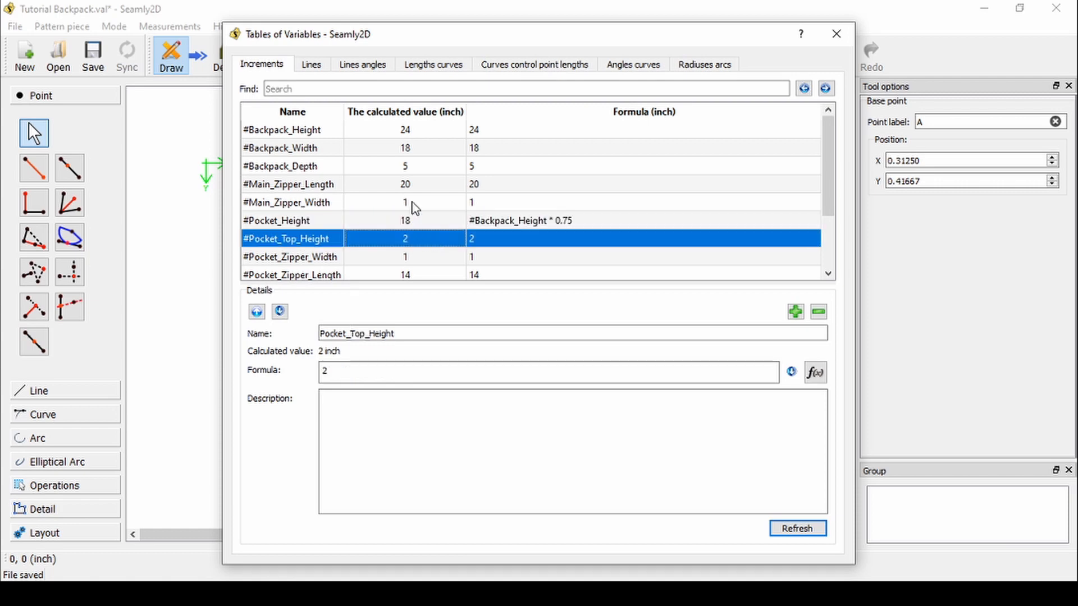
{"action": "scroll", "coordinate": [415, 208], "scroll_direction": "down", "scroll_amount": 1}
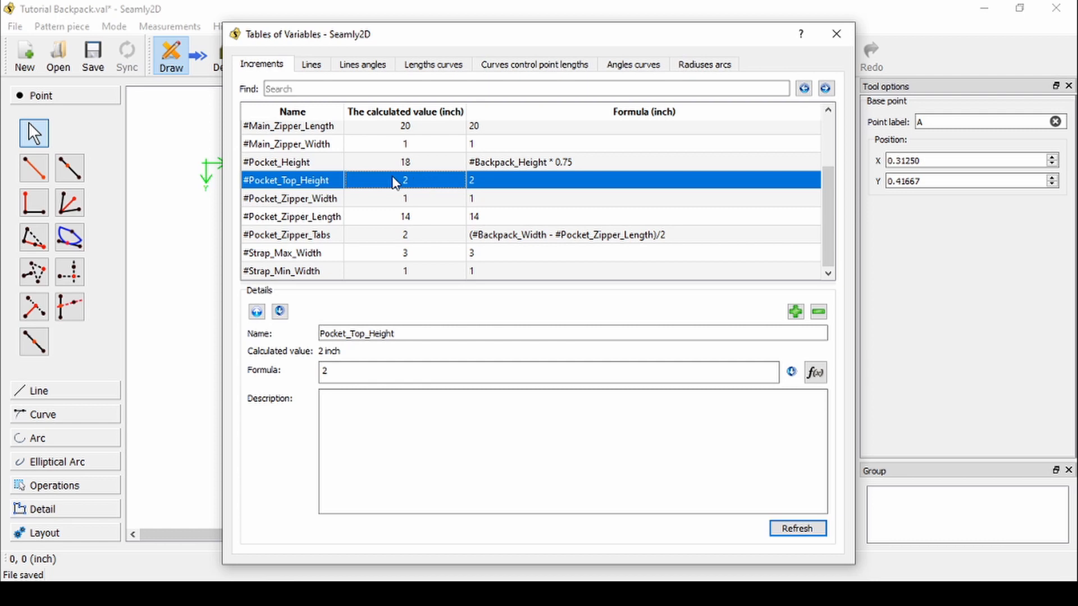
{"action": "left_click", "coordinate": [438, 202]}
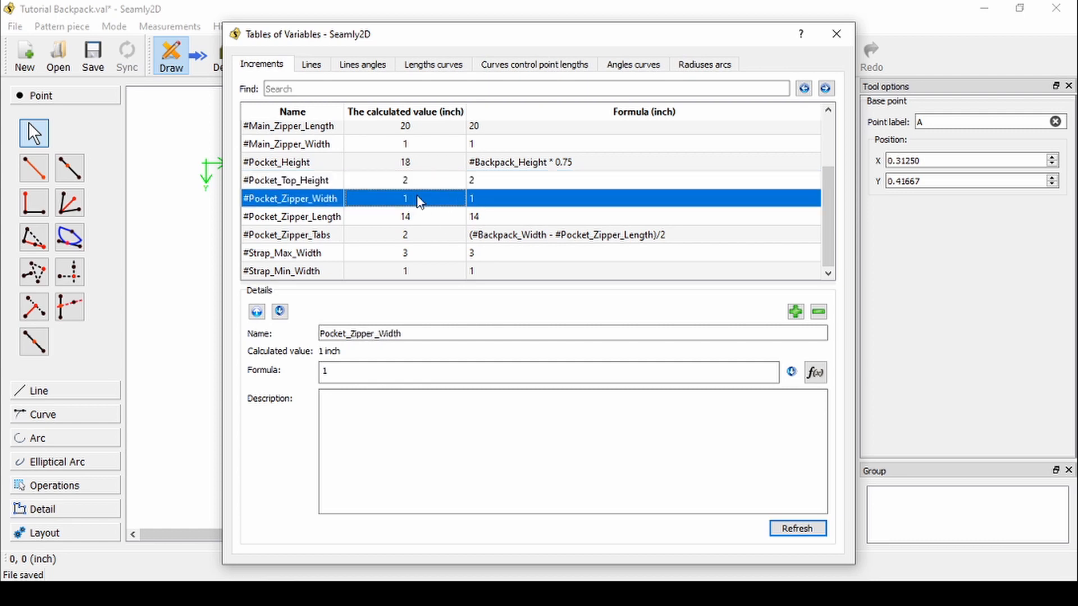
{"action": "left_click", "coordinate": [419, 222]}
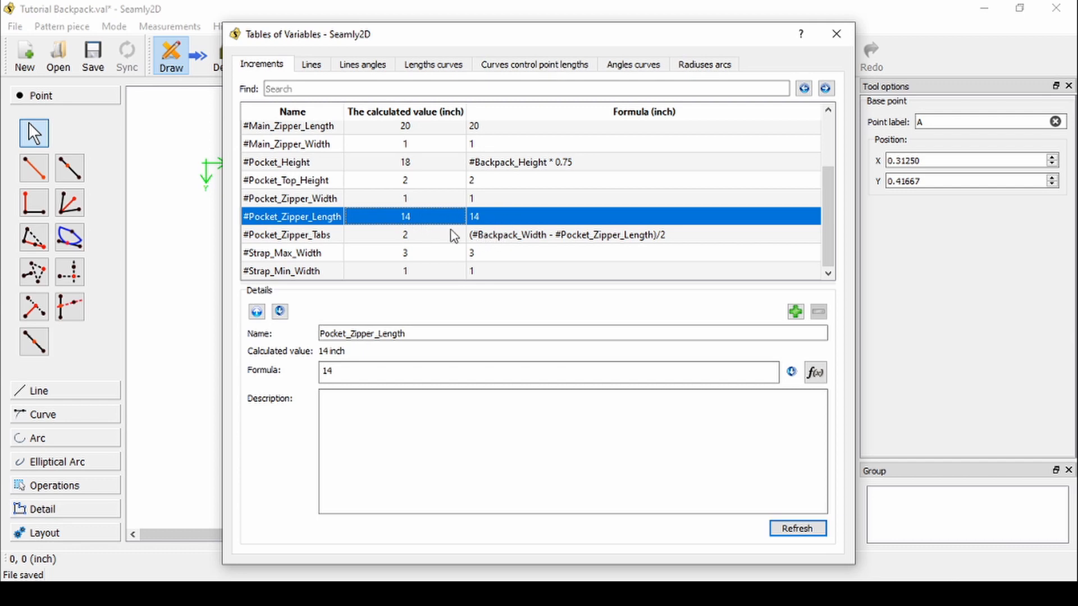
{"action": "left_click", "coordinate": [315, 236]}
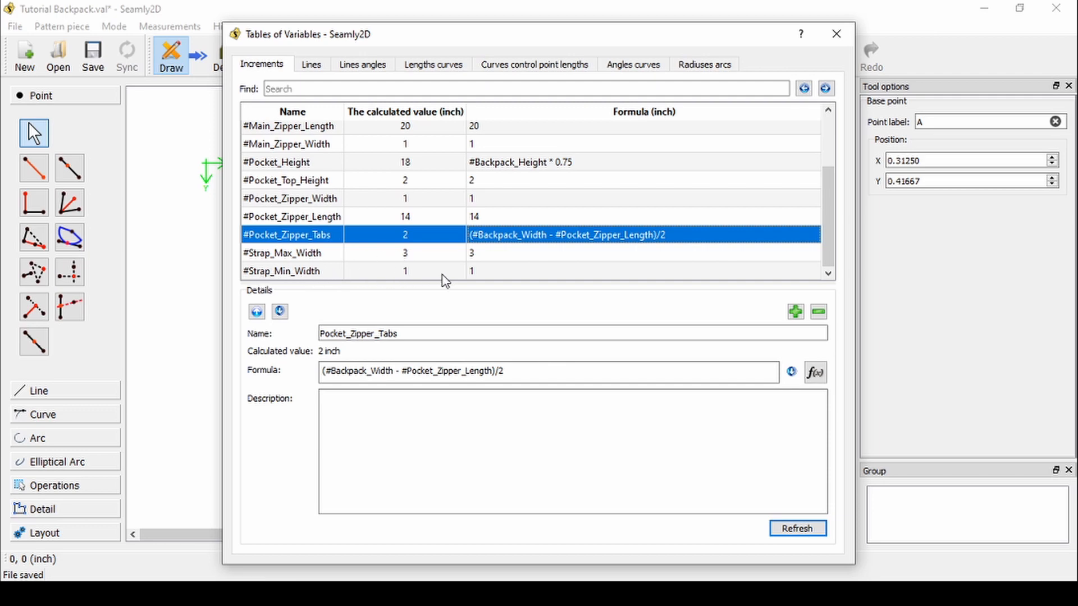
{"action": "scroll", "coordinate": [443, 258], "scroll_direction": "up", "scroll_amount": 2}
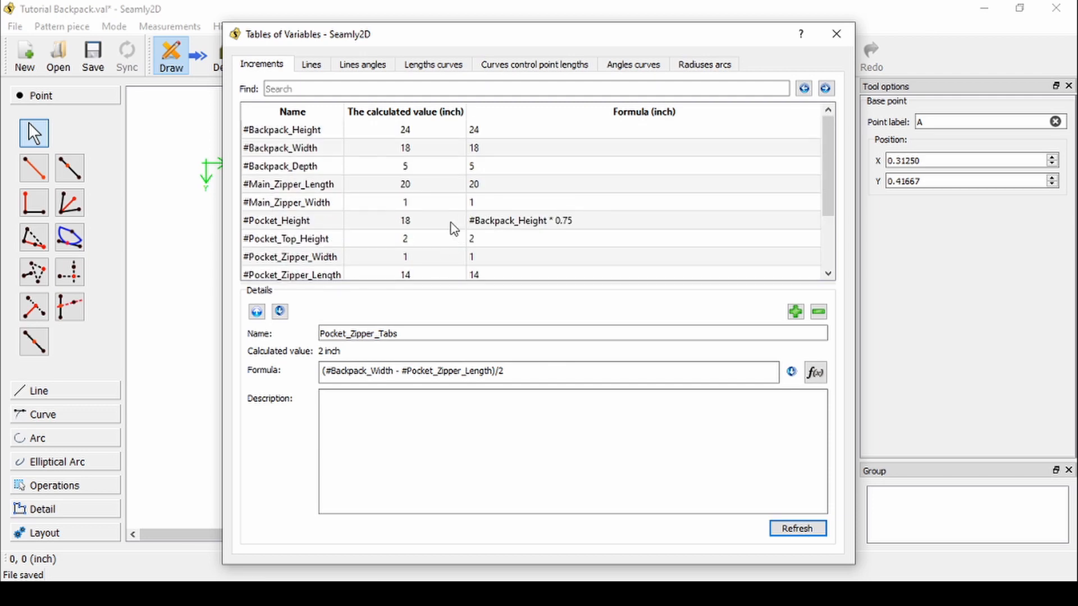
{"action": "scroll", "coordinate": [381, 187], "scroll_direction": "down", "scroll_amount": 2}
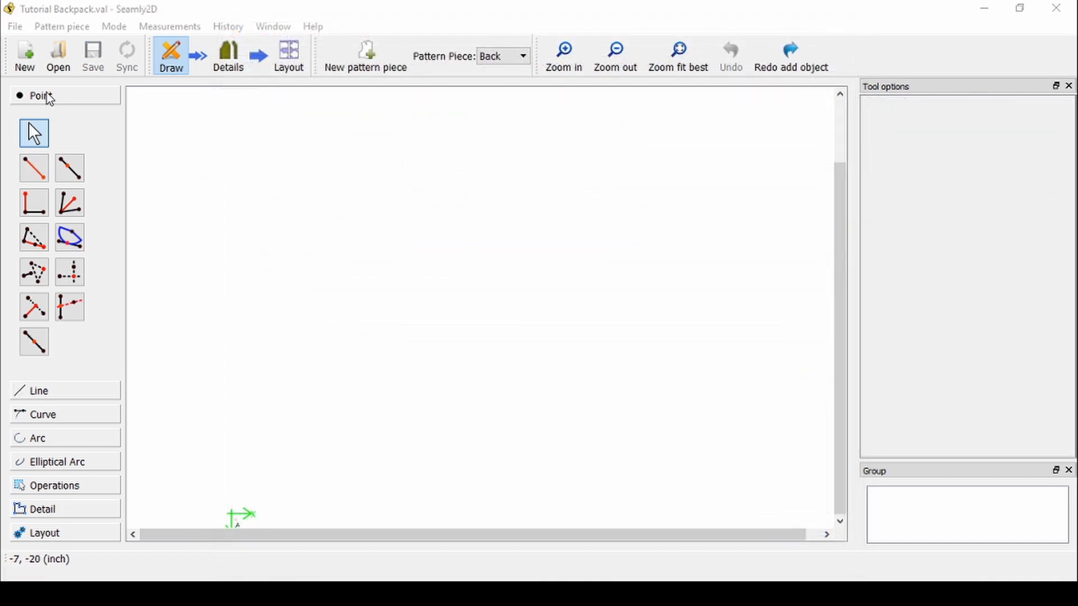
Place a point at distance and angle above base point A and set its angle to 90°.
{"action": "left_click", "coordinate": [33, 172]}
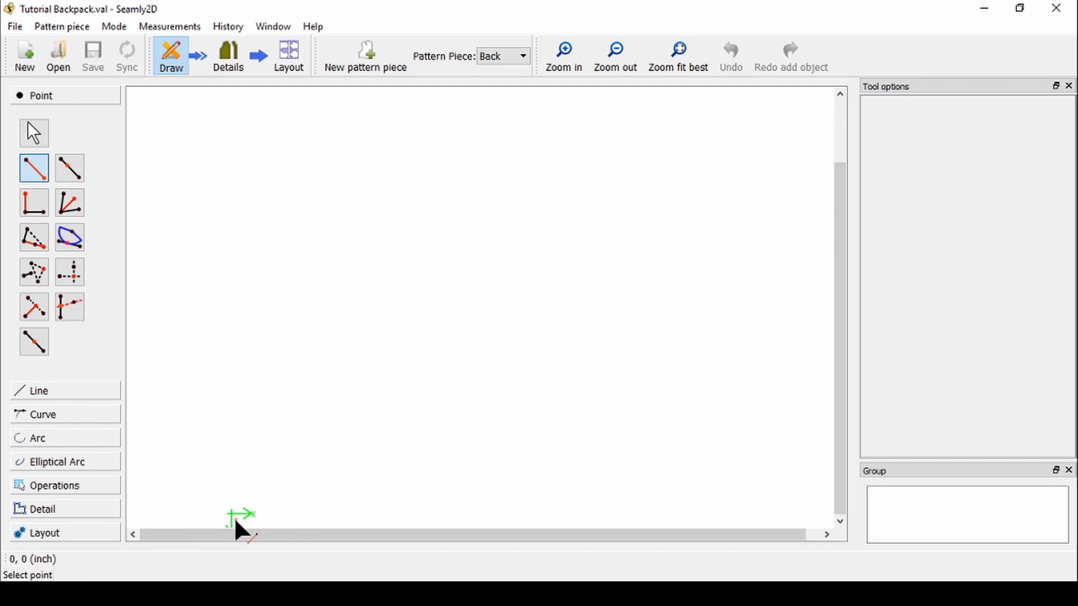
{"action": "left_click", "coordinate": [235, 519]}
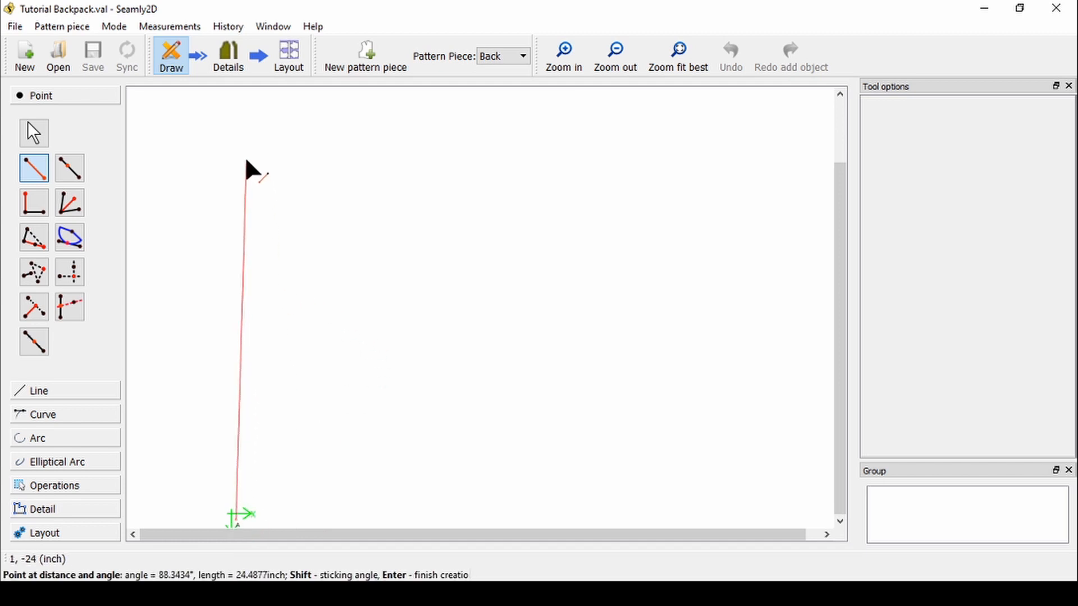
{"action": "left_click", "coordinate": [245, 159]}
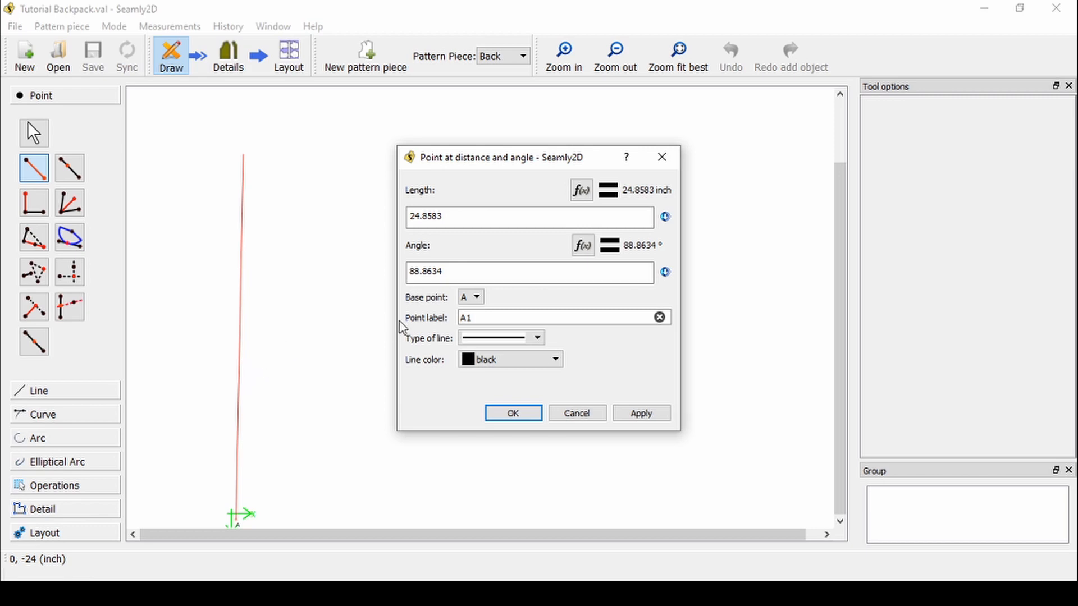
{"action": "left_click_drag", "start_coordinate": [474, 273], "coordinate": [368, 280]}
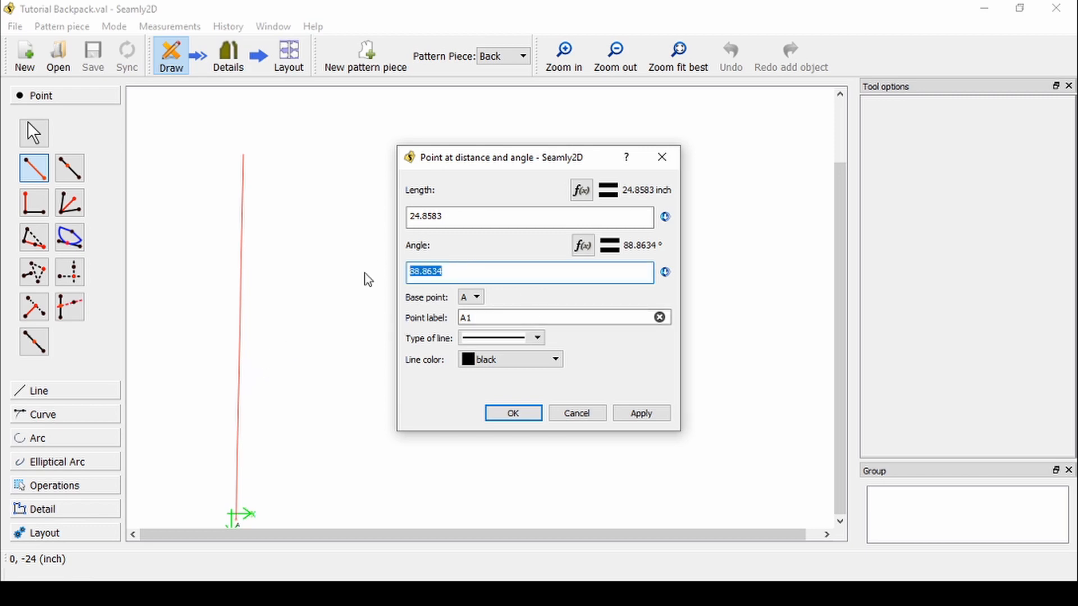
{"action": "type", "text": "90"}
Set the new point's length to #Backpack_Height, create it, and change its line from A to a dashed line type.
{"action": "left_click", "coordinate": [580, 191]}
{"action": "left_click_drag", "start_coordinate": [440, 181], "coordinate": [320, 174]}
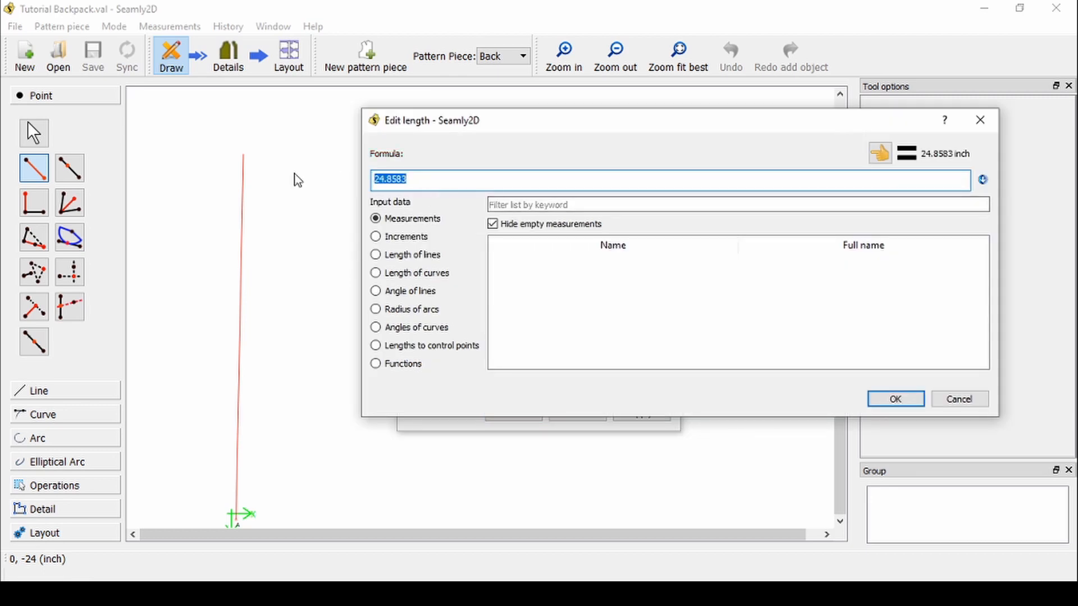
{"action": "key", "text": "BackSpace"}
{"action": "left_click", "coordinate": [377, 240]}
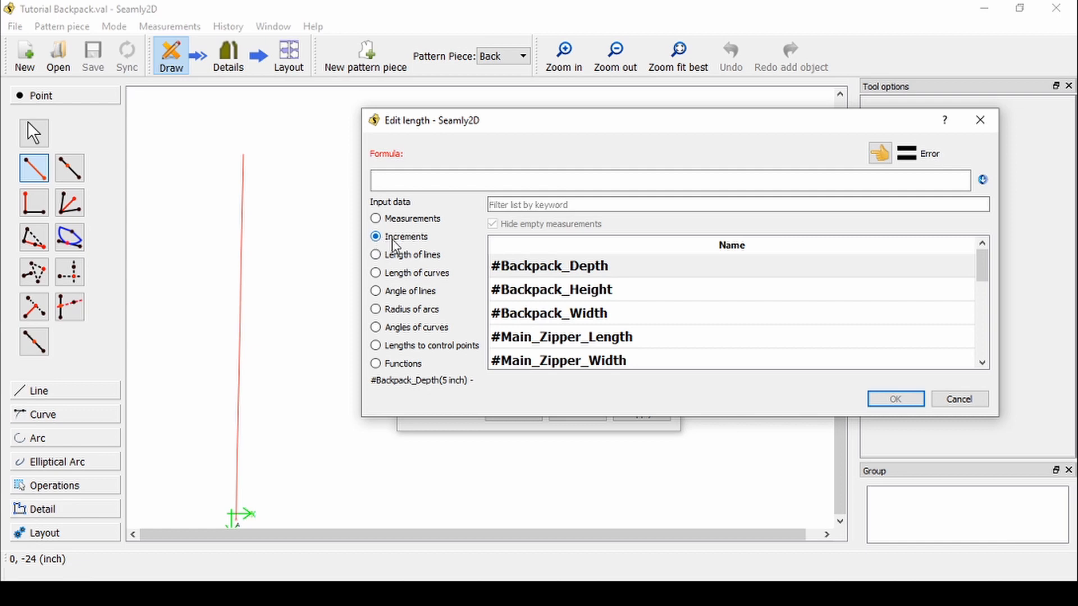
{"action": "left_click", "coordinate": [588, 300]}
{"action": "double_click", "coordinate": [588, 300]}
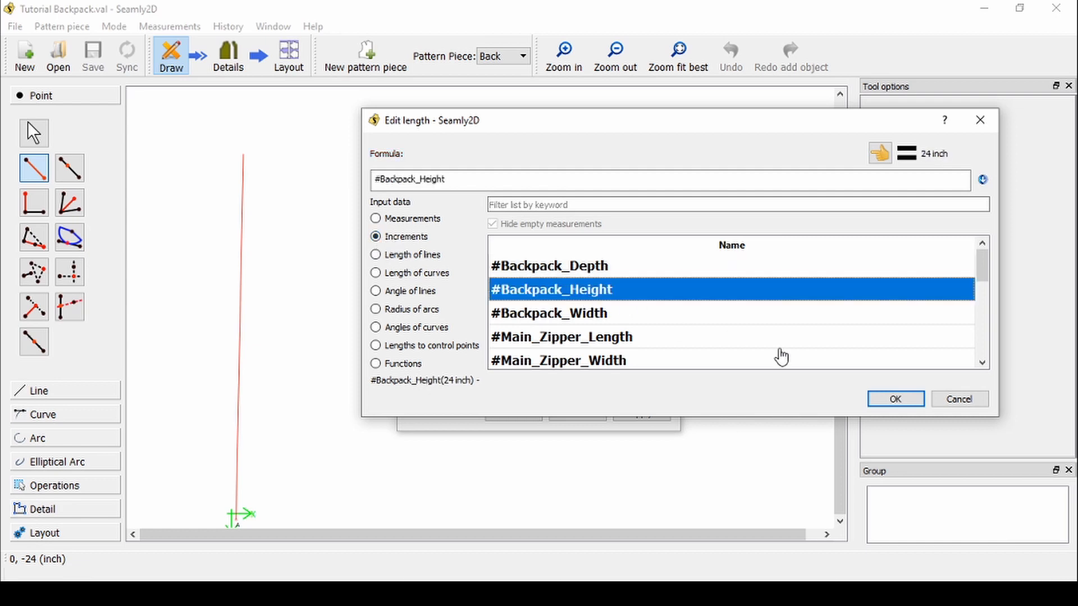
{"action": "left_click", "coordinate": [887, 399]}
{"action": "left_click", "coordinate": [513, 413]}
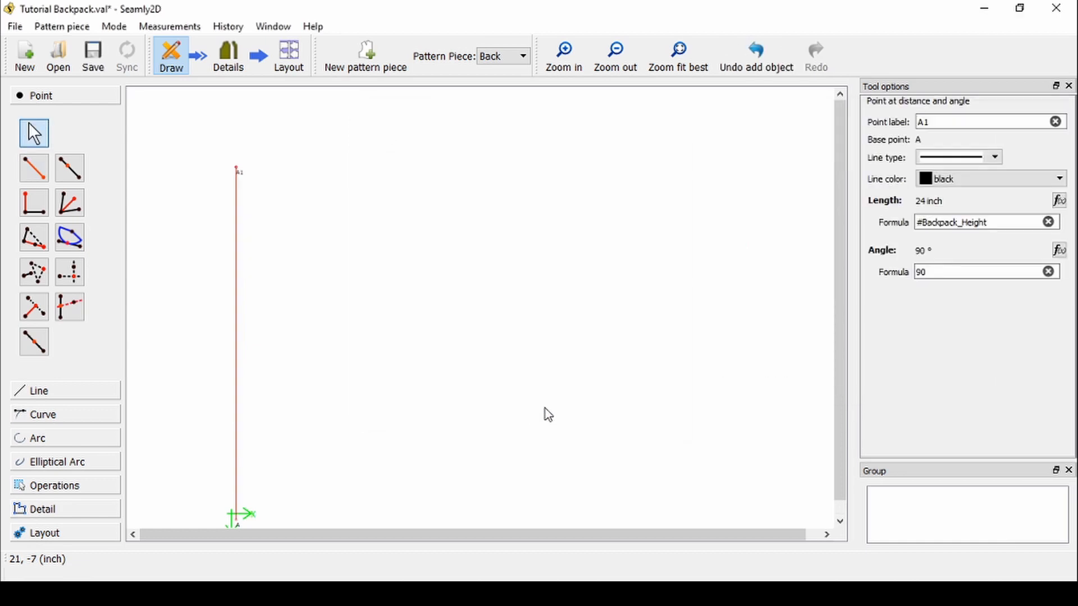
{"action": "left_click", "coordinate": [994, 158]}
{"action": "left_click", "coordinate": [959, 185]}
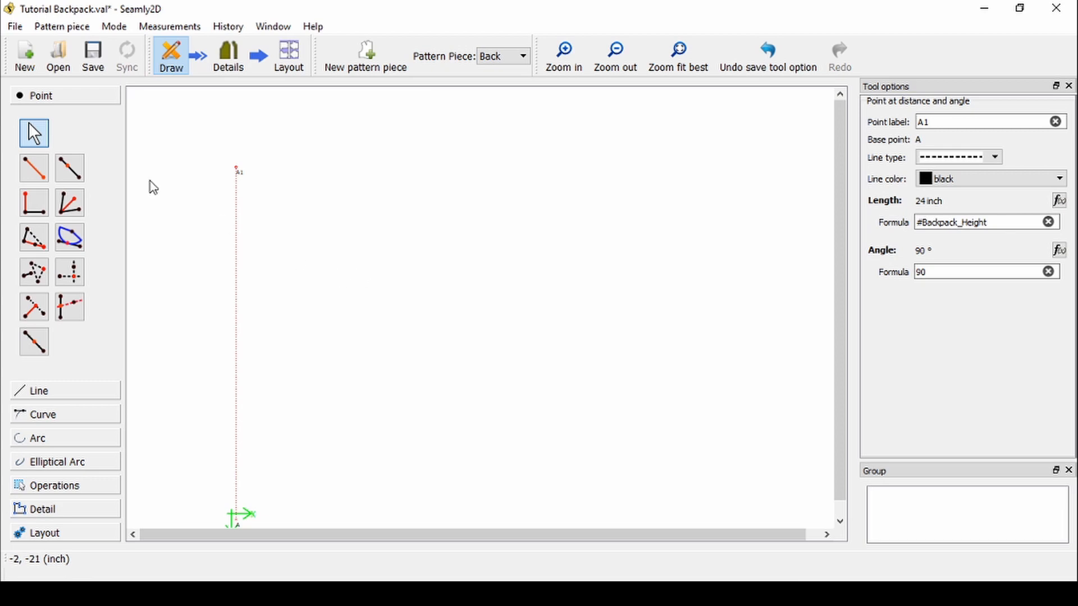
Create a point along perpendicular with A1 as first point and A as second point, using #Backpack_Width as its length.
{"action": "left_click", "coordinate": [39, 209]}
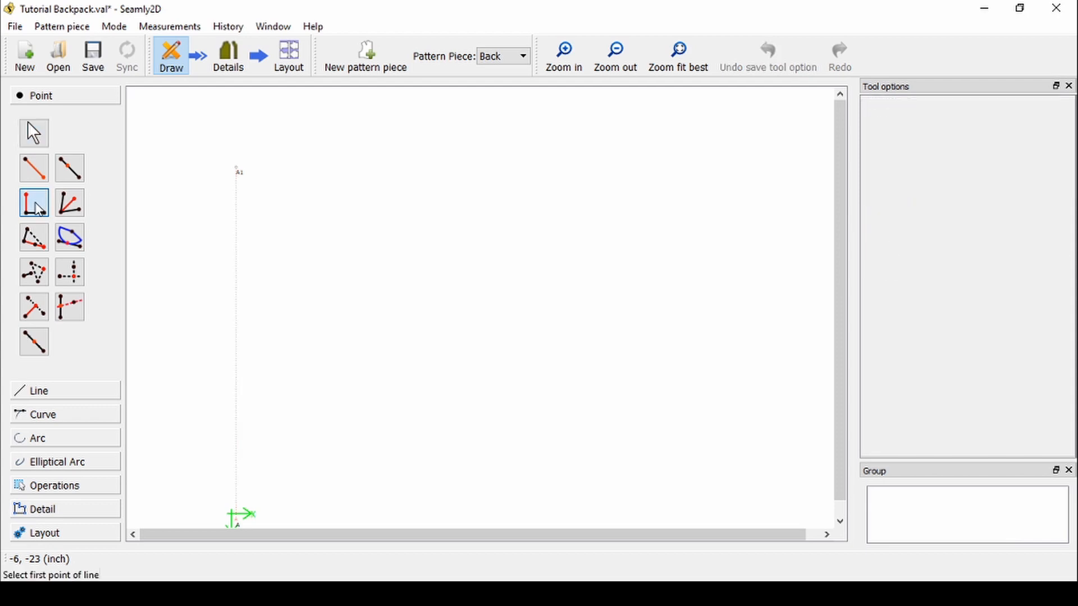
{"action": "left_click", "coordinate": [236, 168]}
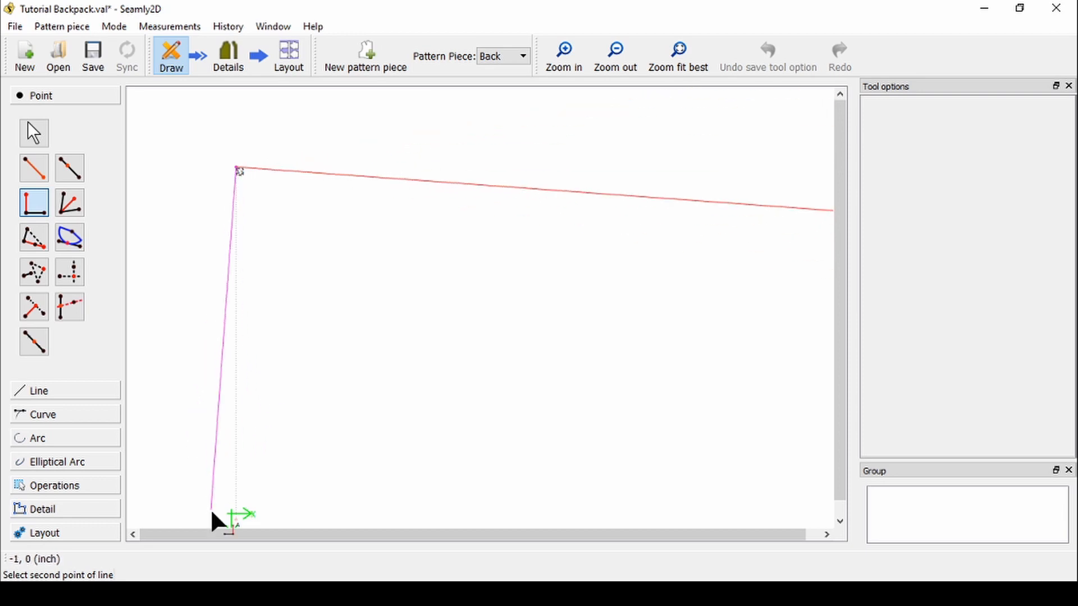
{"action": "left_click", "coordinate": [236, 521]}
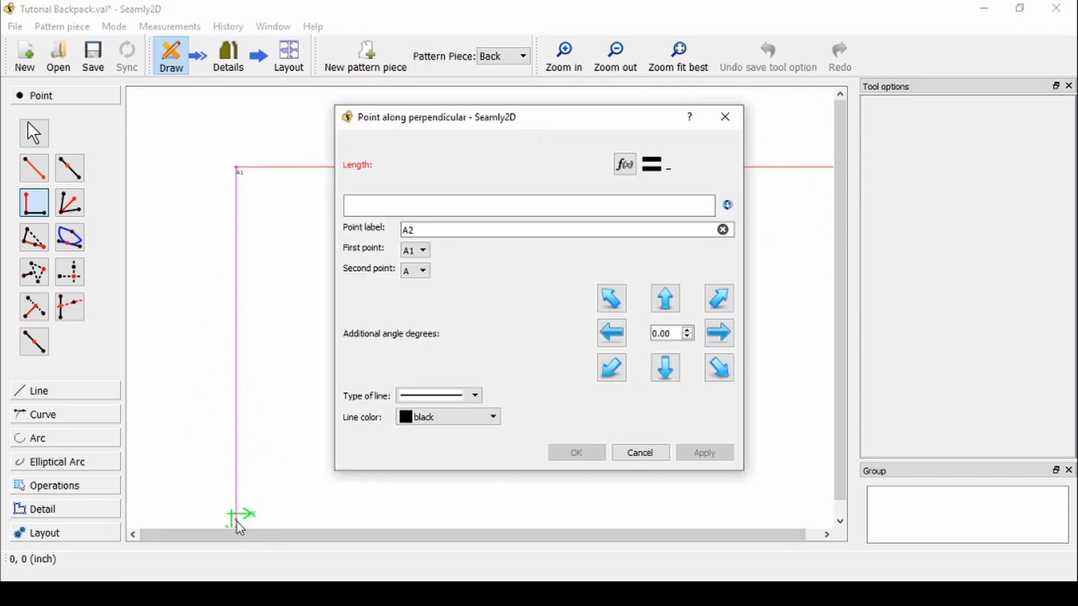
{"action": "left_click", "coordinate": [625, 165]}
{"action": "left_click", "coordinate": [376, 238]}
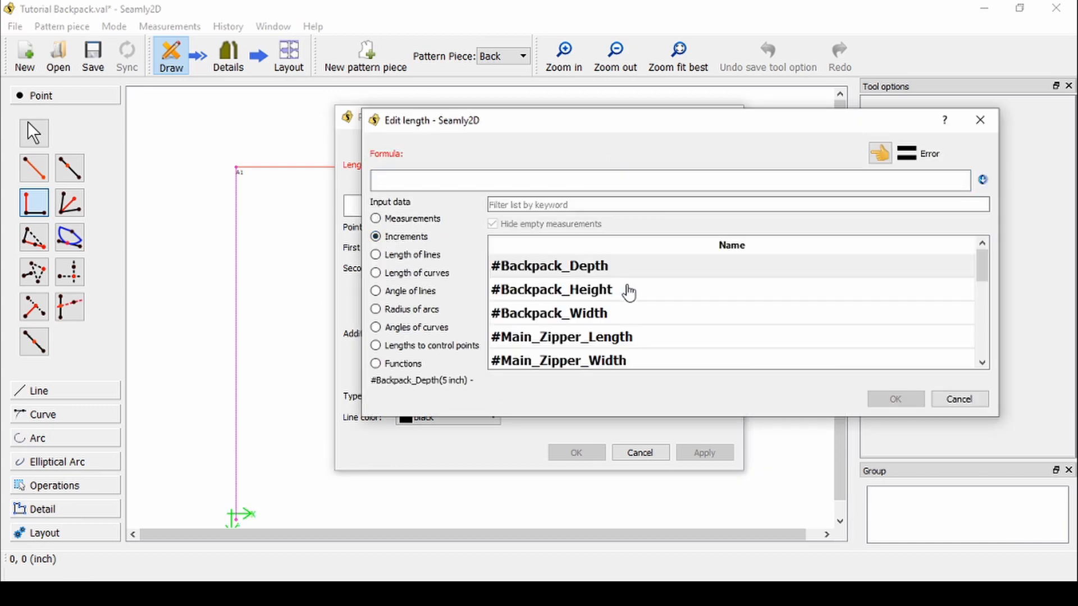
{"action": "double_click", "coordinate": [558, 315]}
{"action": "left_click", "coordinate": [877, 400]}
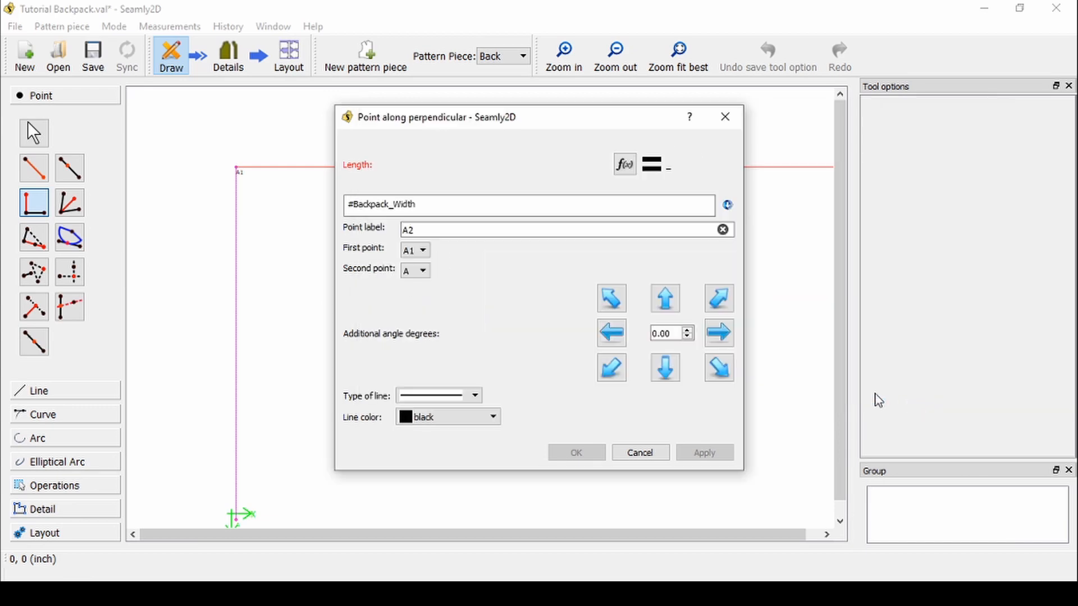
{"action": "left_click", "coordinate": [572, 453]}
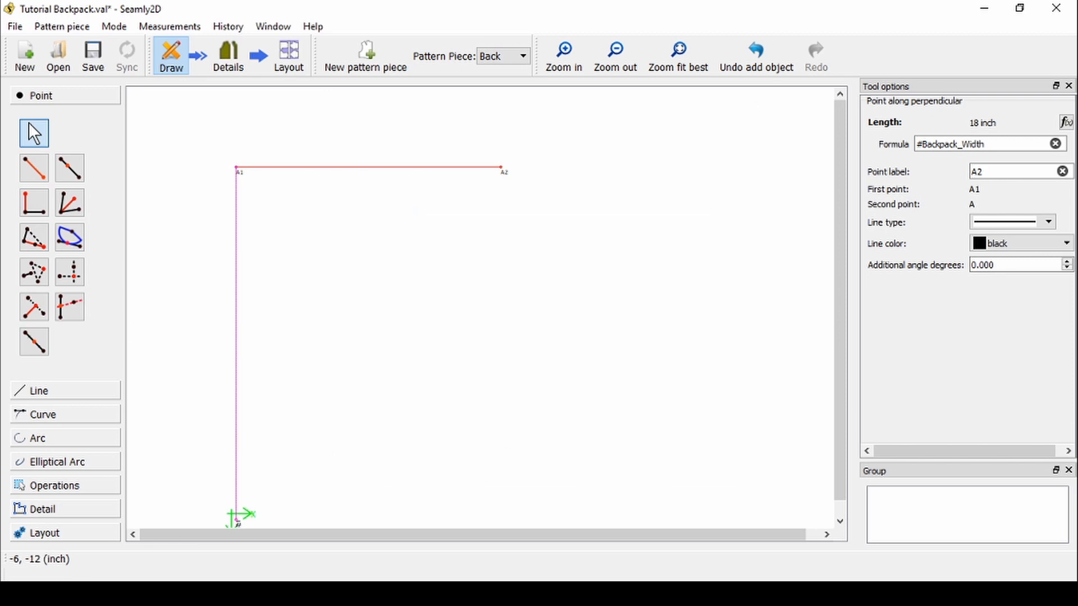
Create a point along perpendicular with A2 as first point and A1 as second point, using Line_A_A1 as its length.
{"action": "left_click", "coordinate": [33, 203]}
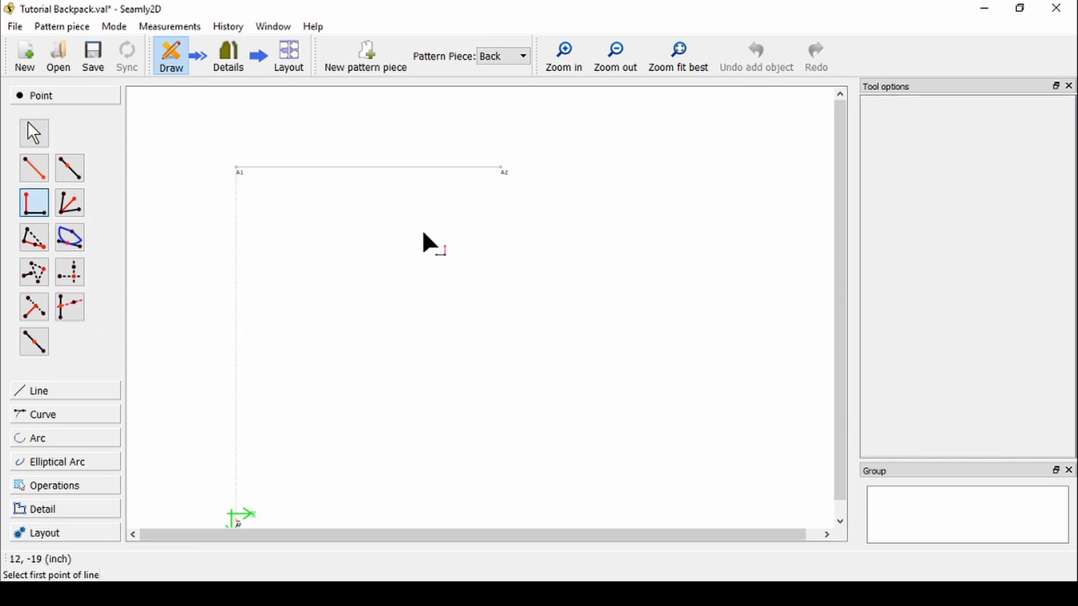
{"action": "left_click", "coordinate": [502, 169]}
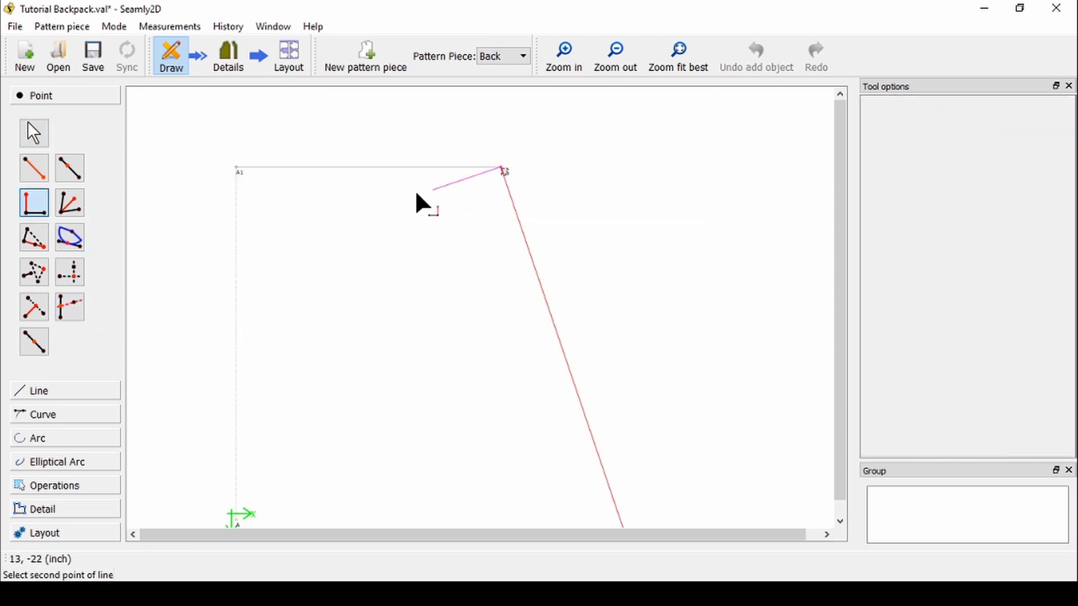
{"action": "left_click", "coordinate": [237, 169]}
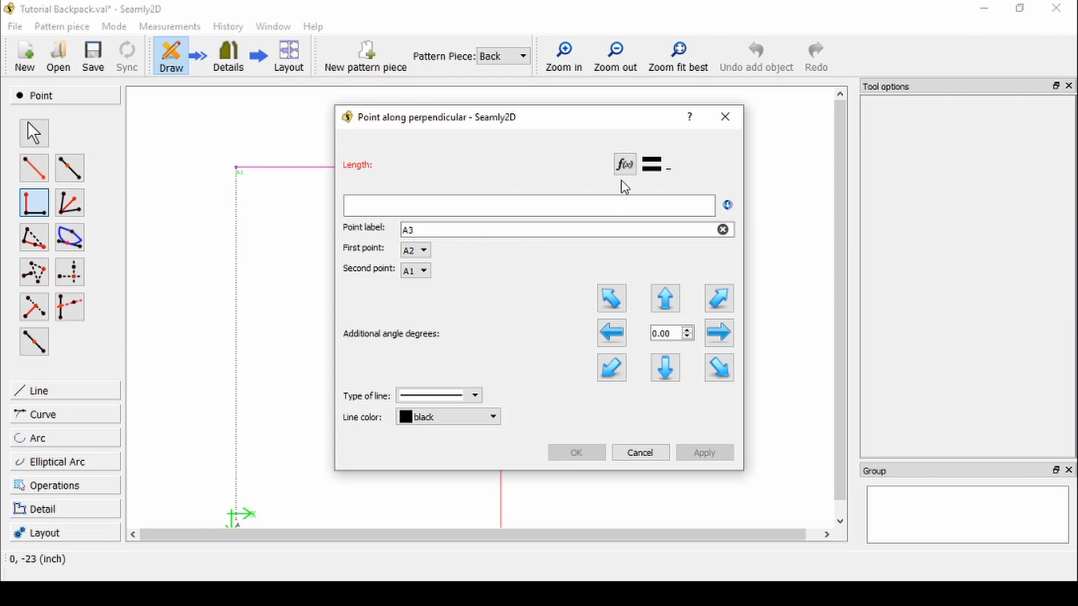
{"action": "left_click", "coordinate": [625, 165]}
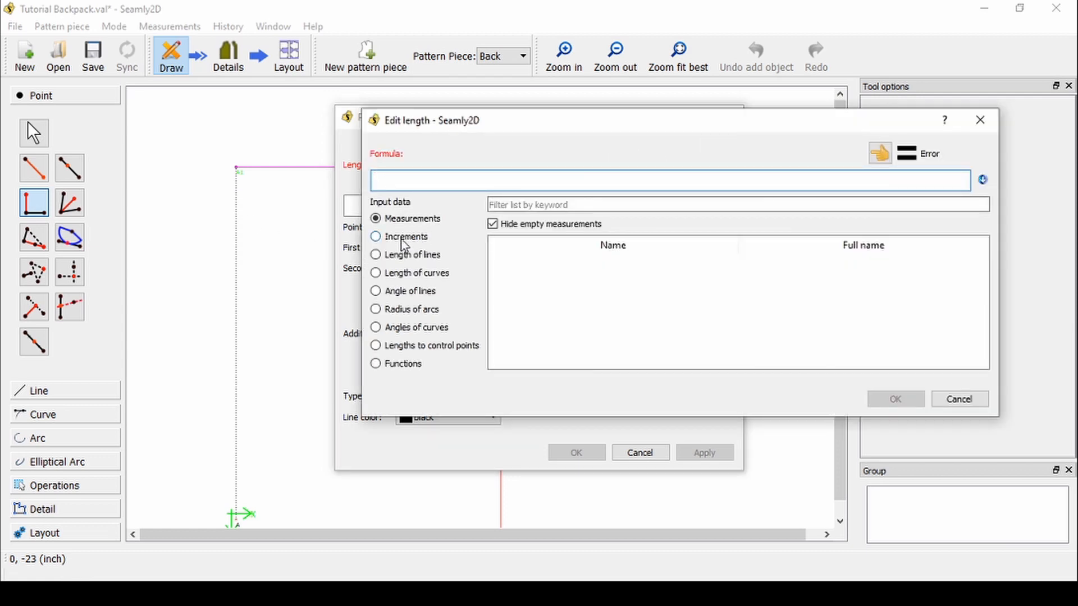
{"action": "left_click", "coordinate": [375, 238]}
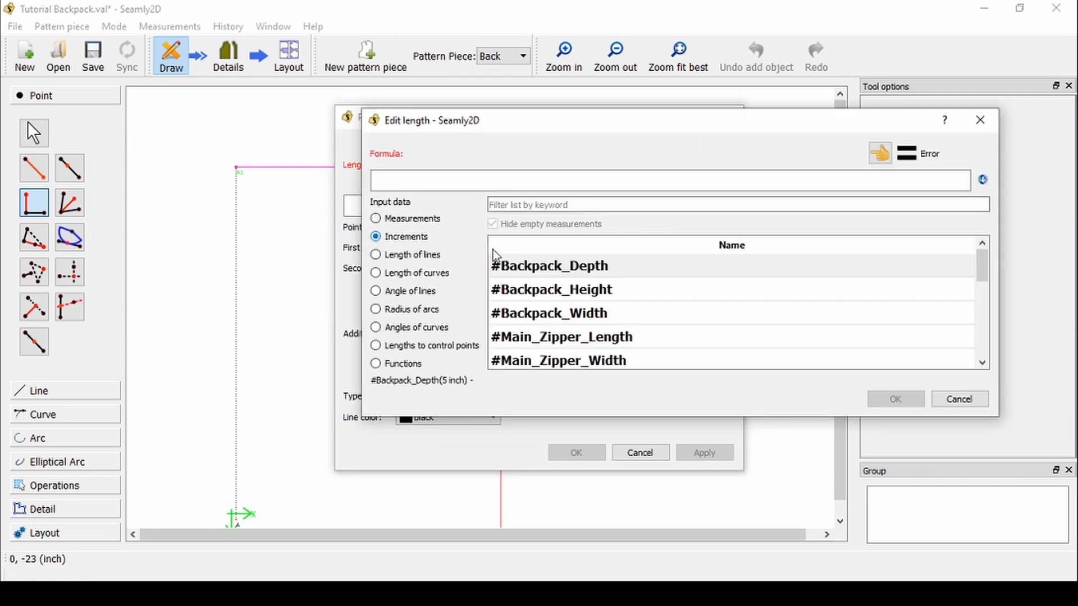
{"action": "left_click", "coordinate": [376, 256]}
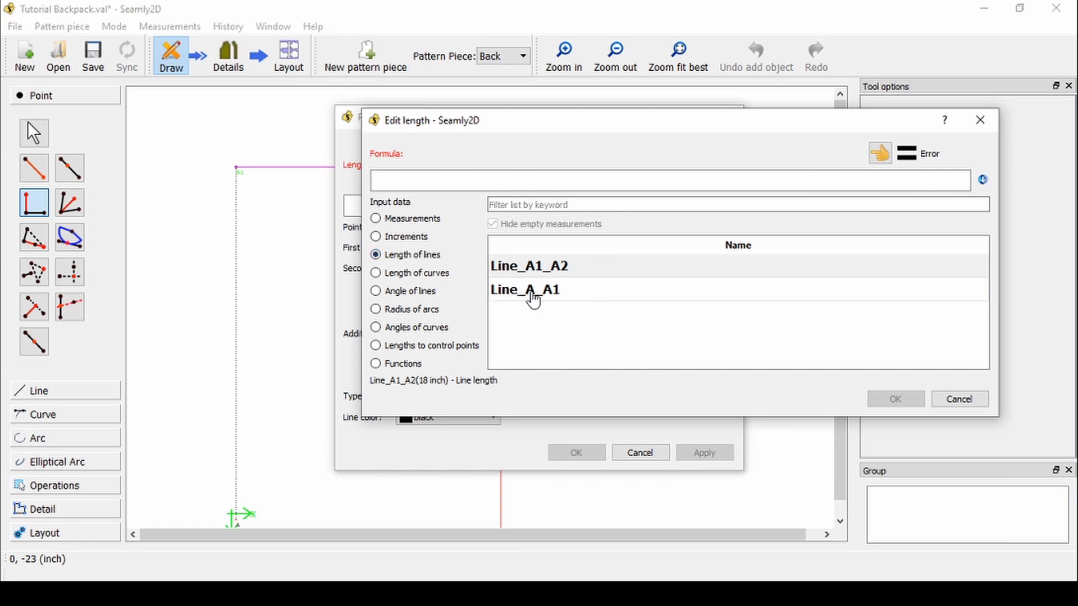
{"action": "double_click", "coordinate": [537, 302]}
{"action": "left_click", "coordinate": [895, 399]}
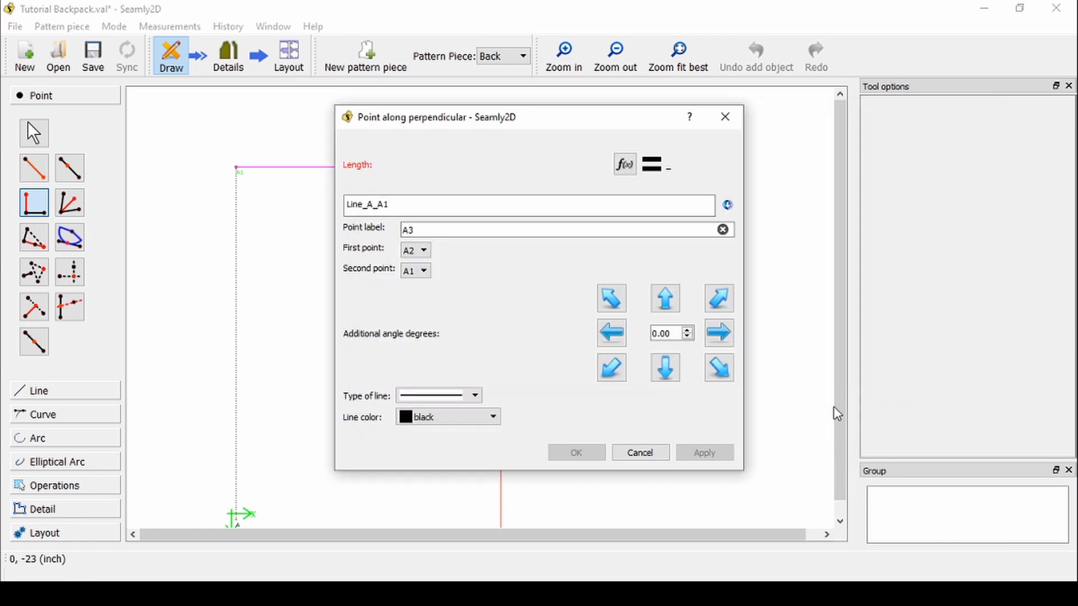
{"action": "left_click", "coordinate": [577, 454]}
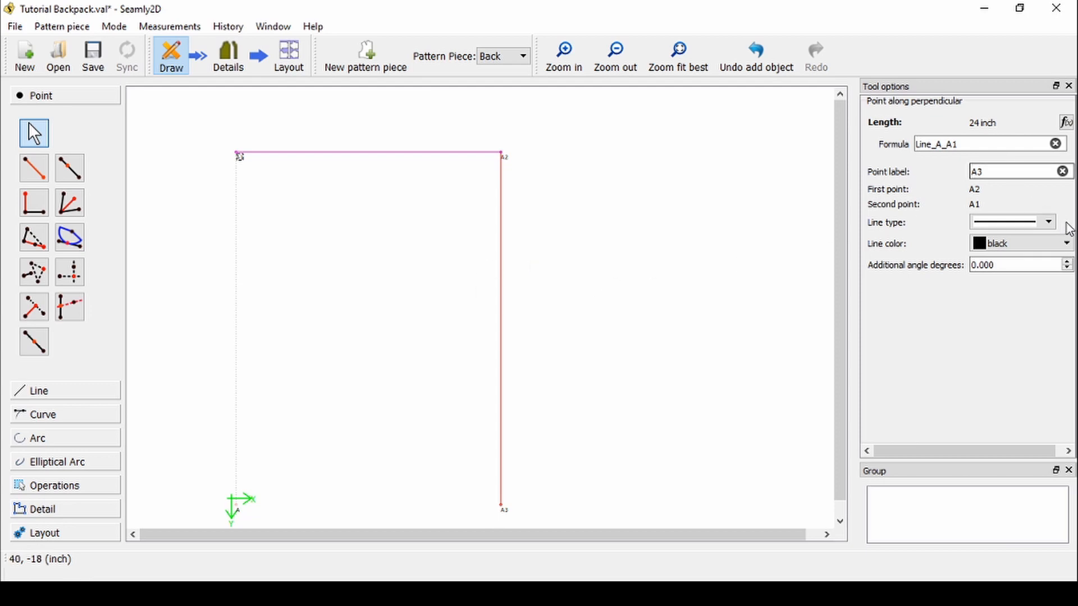
Change the lines from A2 to A3 and from A1 to A2 to the dashed line type.
{"action": "left_click", "coordinate": [1048, 222]}
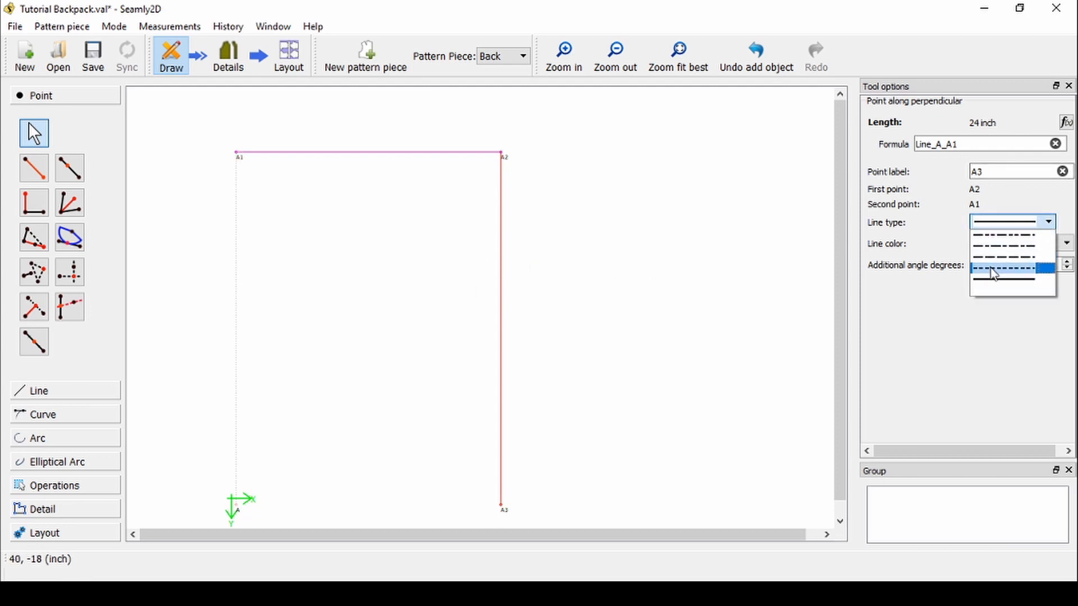
{"action": "left_click", "coordinate": [1010, 268]}
{"action": "left_click", "coordinate": [465, 153]}
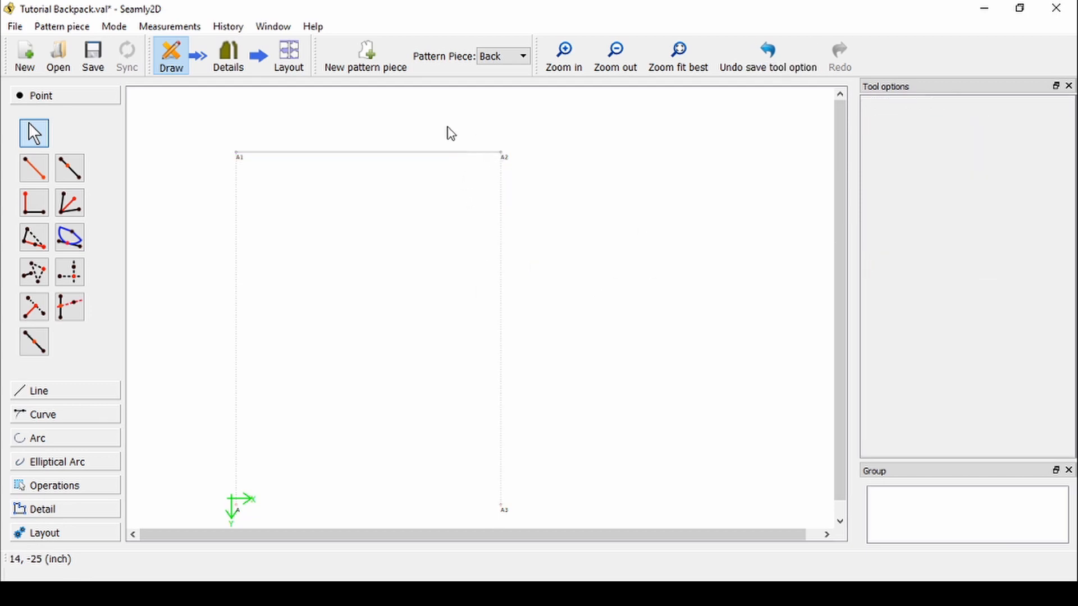
{"action": "left_click", "coordinate": [505, 157]}
{"action": "left_click", "coordinate": [1049, 222]}
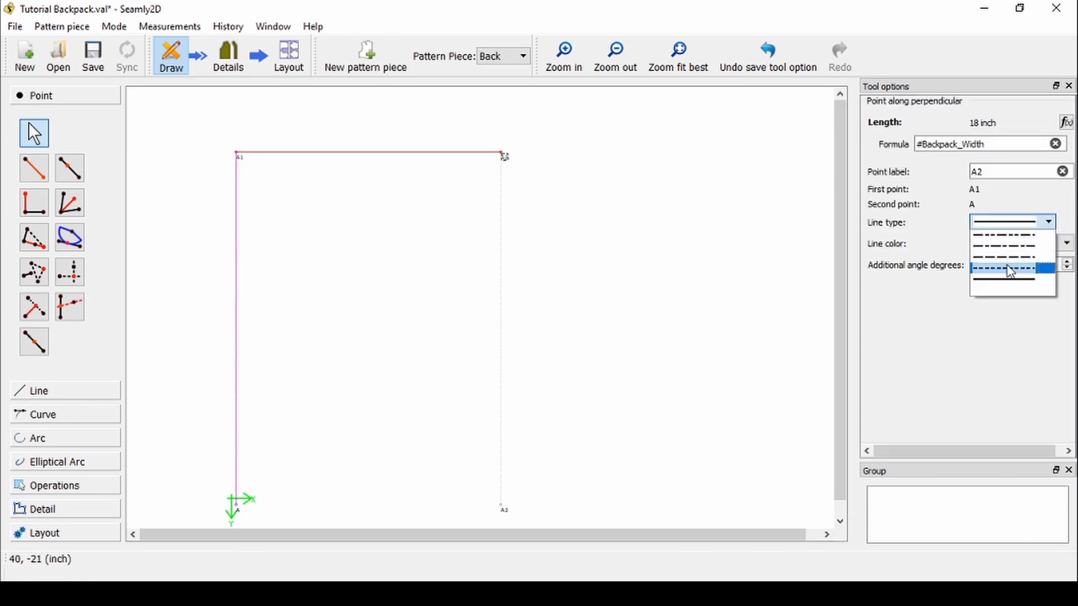
{"action": "left_click", "coordinate": [1010, 268]}
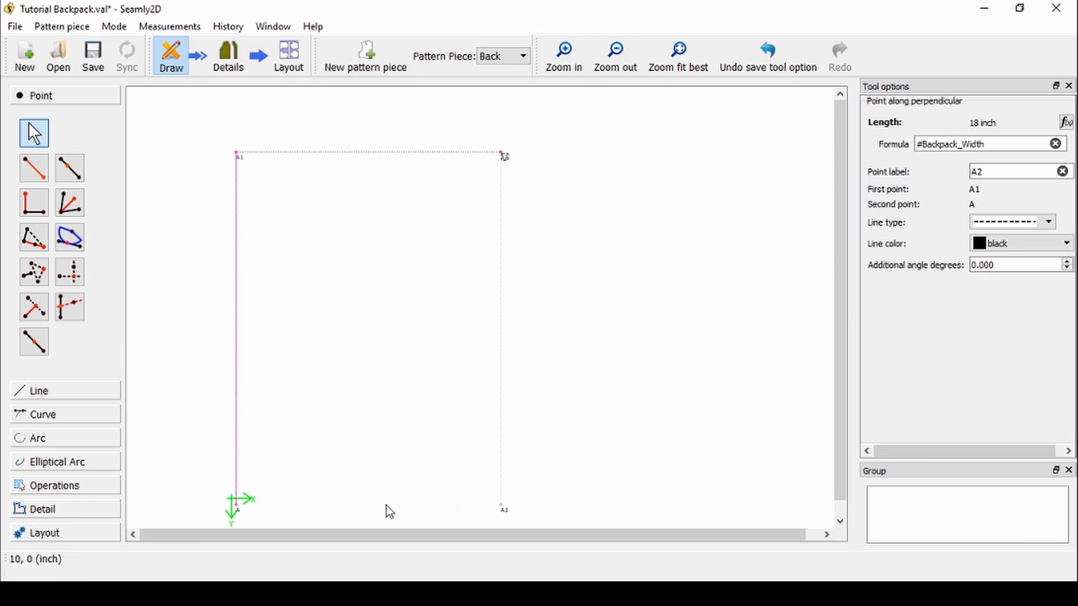
Draw a line between points A3 and A, set it to the dashed line type and save the pattern.
{"action": "left_click", "coordinate": [62, 400]}
{"action": "left_click", "coordinate": [33, 191]}
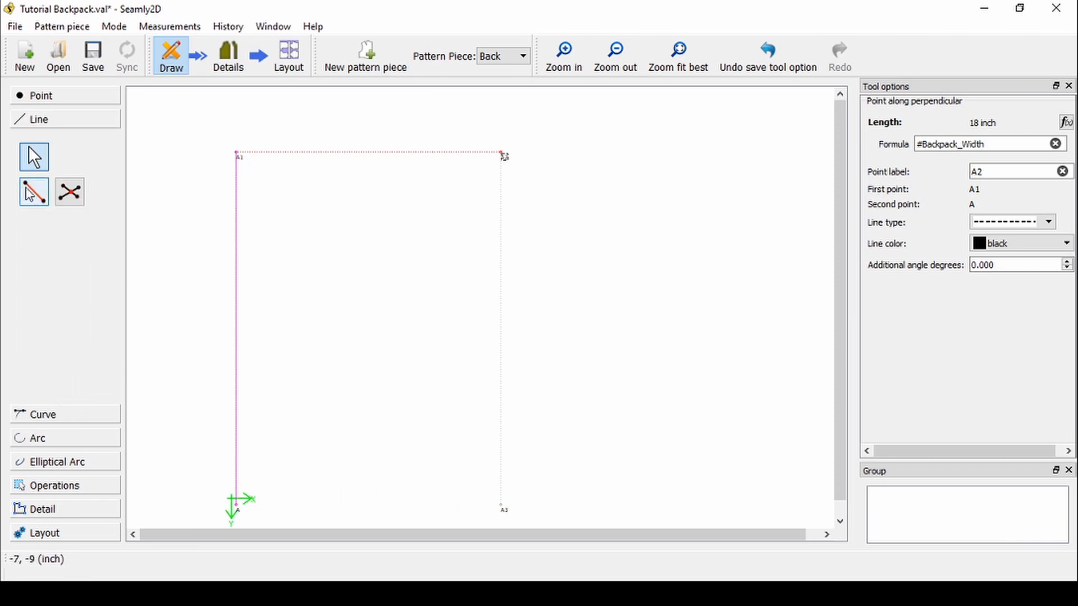
{"action": "left_click", "coordinate": [503, 509]}
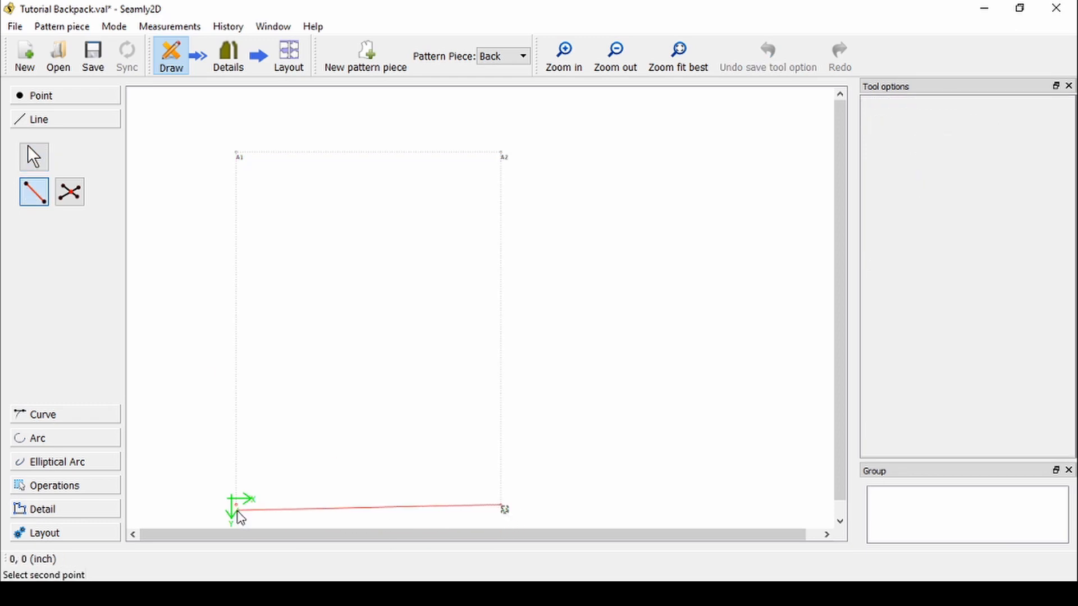
{"action": "left_click", "coordinate": [237, 508]}
{"action": "left_click", "coordinate": [990, 154]}
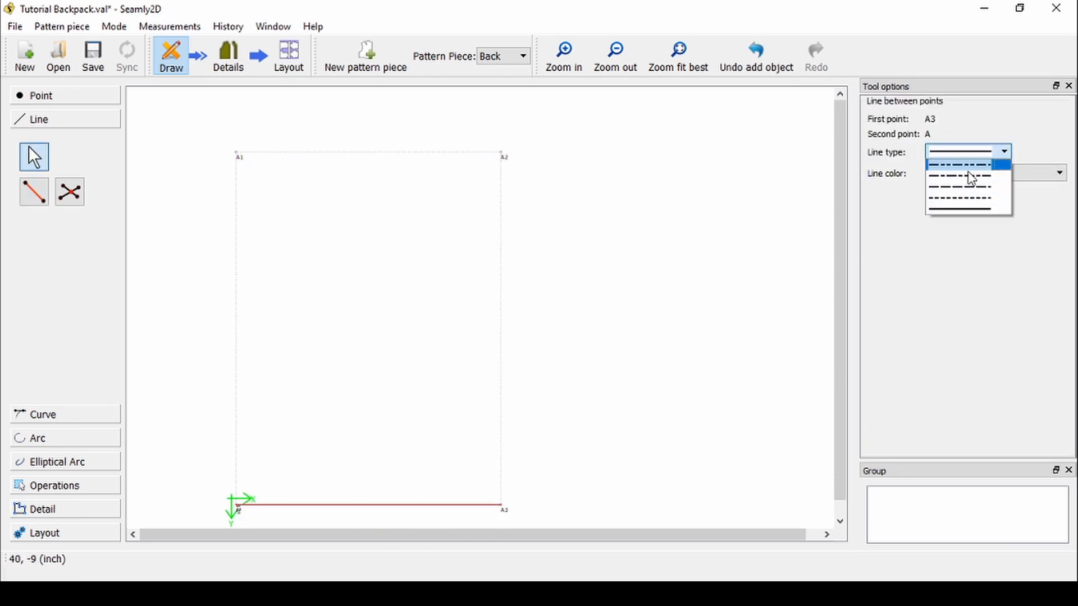
{"action": "left_click", "coordinate": [954, 208]}
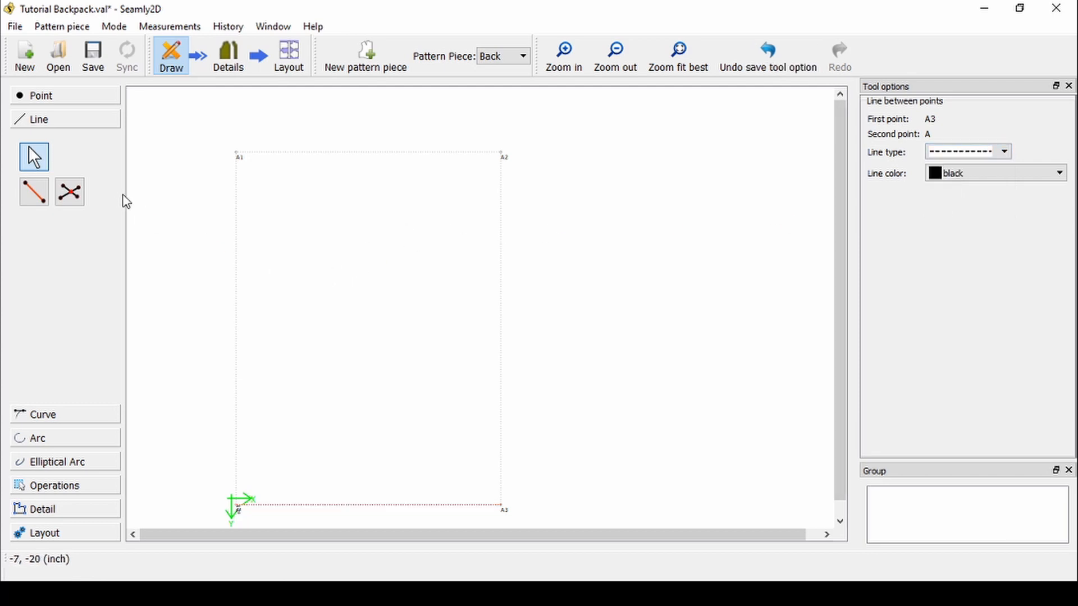
{"action": "left_click", "coordinate": [94, 54]}
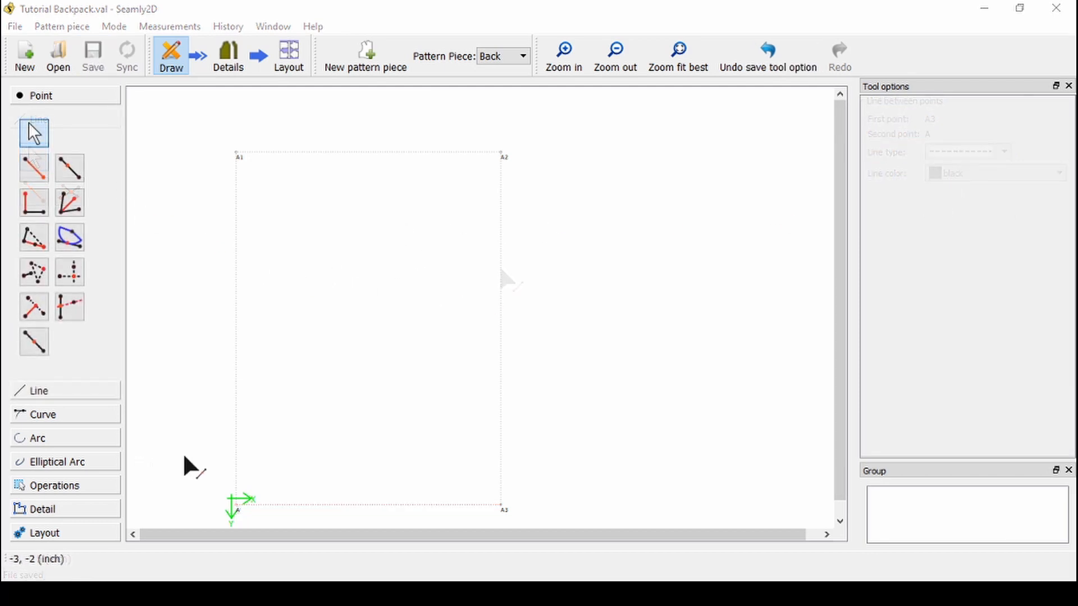
Create a point at distance along the line from A to A1 with the length formula #Backpack_Height * 0.75.
{"action": "left_click", "coordinate": [78, 174]}
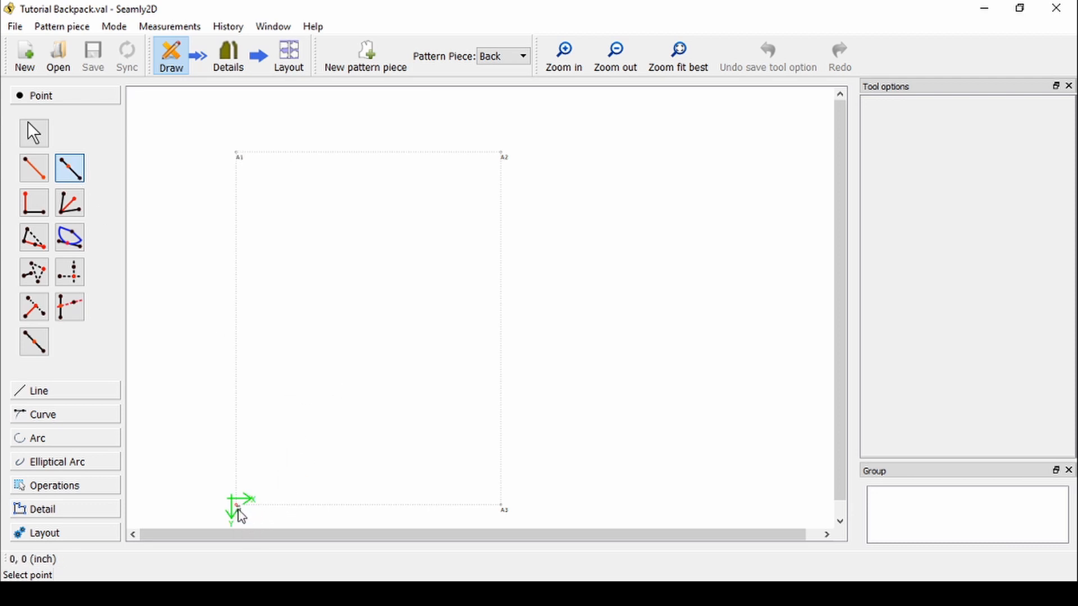
{"action": "left_click", "coordinate": [240, 512]}
{"action": "left_click", "coordinate": [238, 155]}
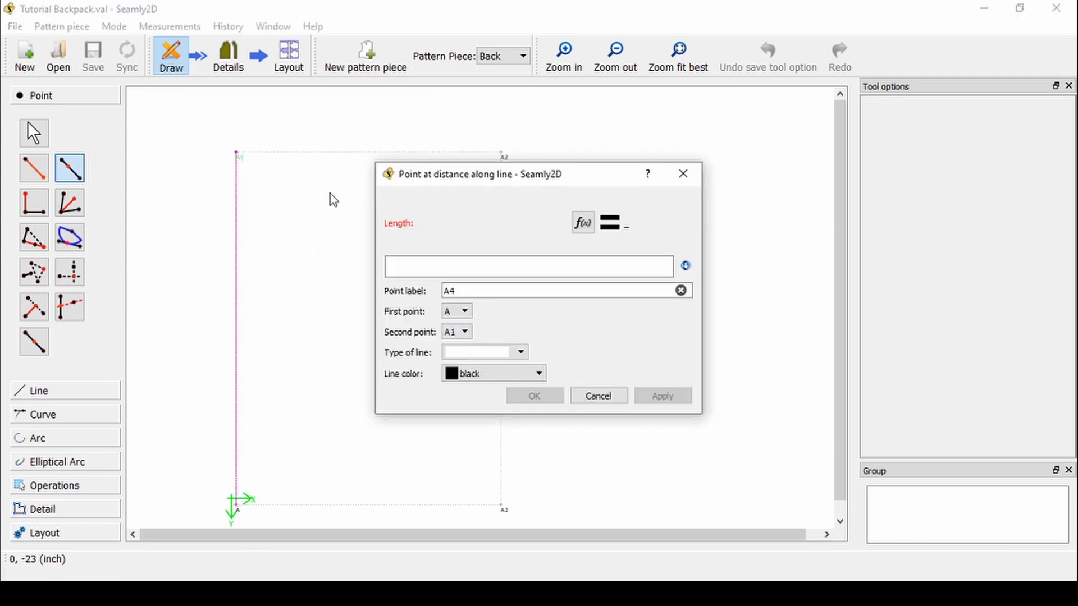
{"action": "left_click", "coordinate": [584, 224]}
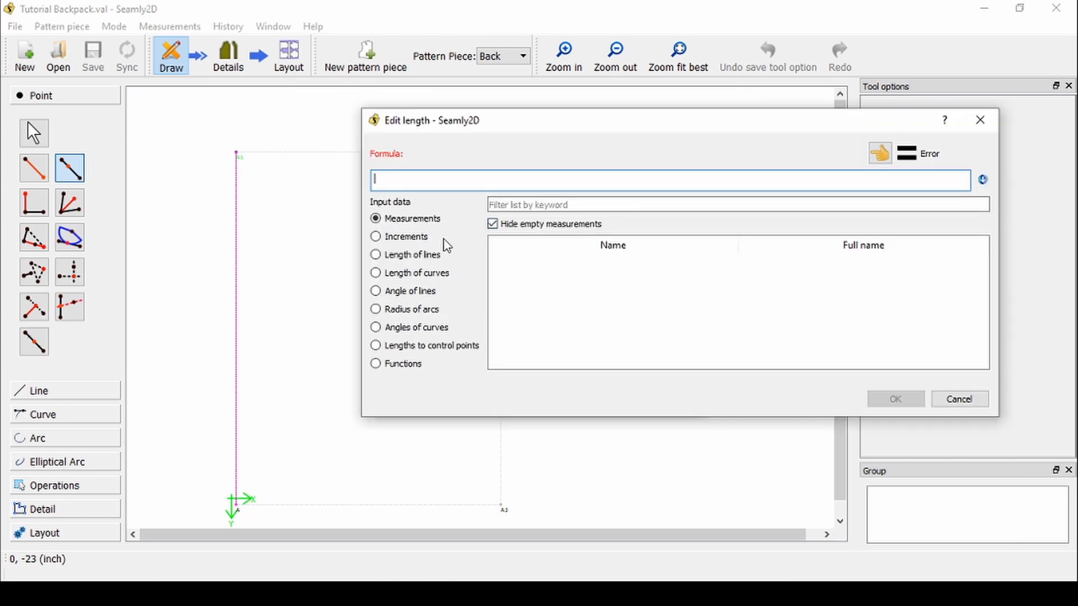
{"action": "left_click", "coordinate": [406, 245]}
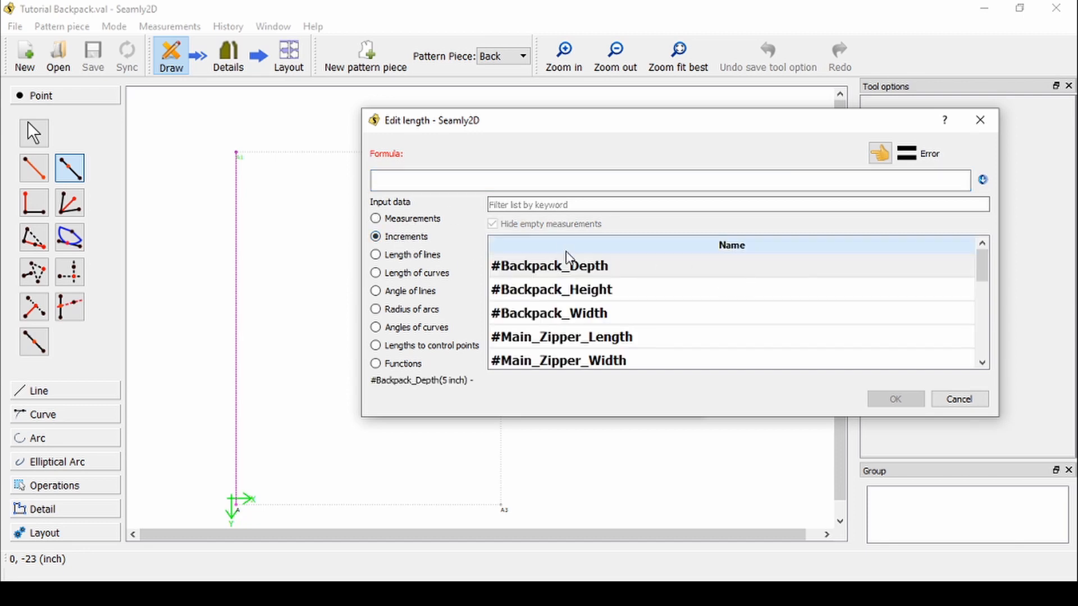
{"action": "double_click", "coordinate": [578, 293]}
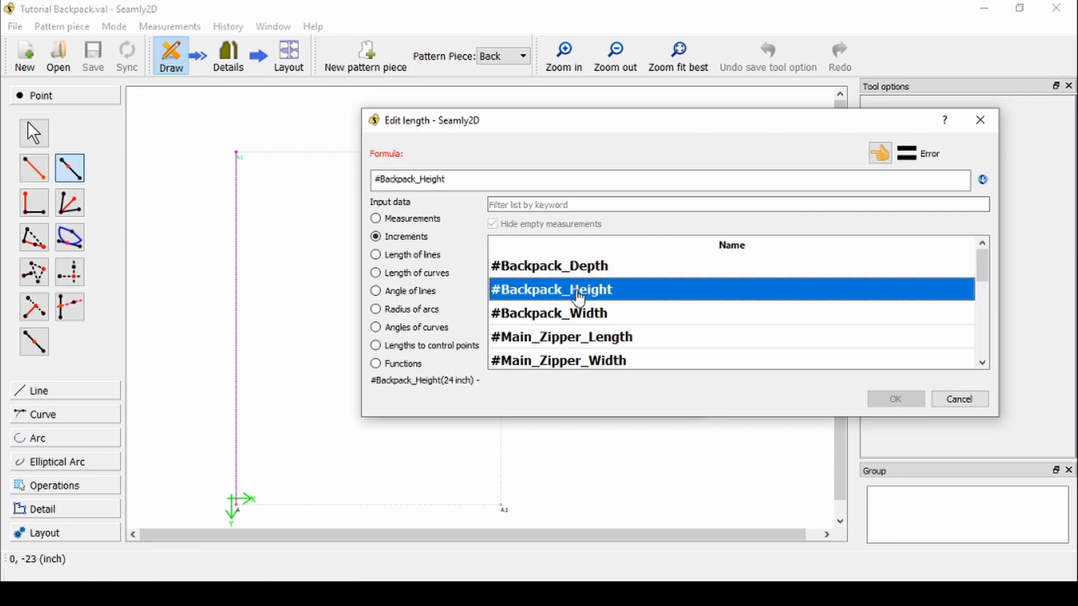
{"action": "left_click", "coordinate": [466, 175]}
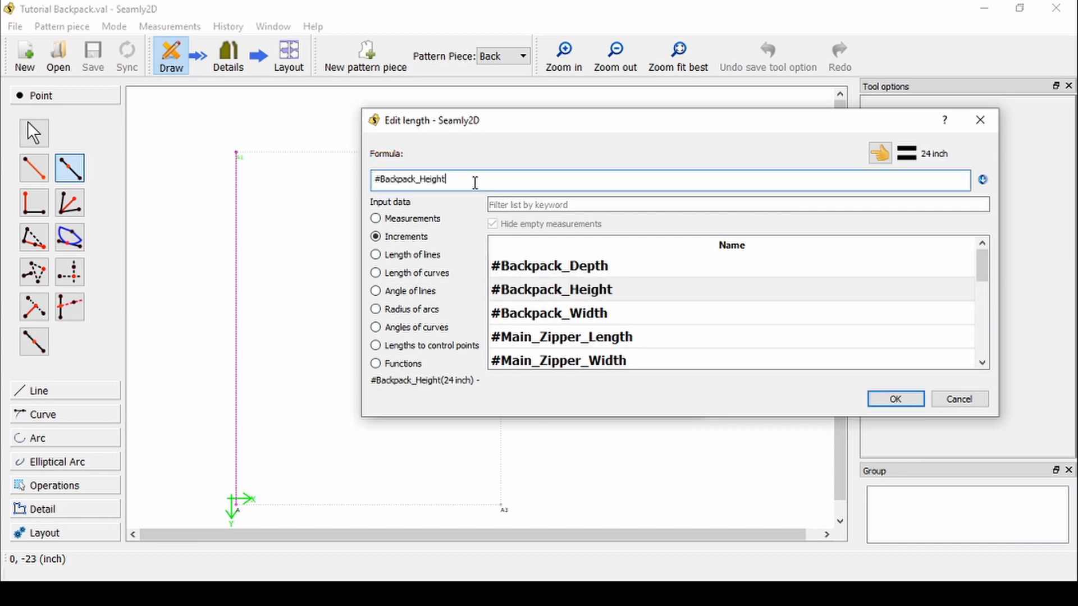
{"action": "type", "text": "* .75"}
{"action": "left_click", "coordinate": [893, 398]}
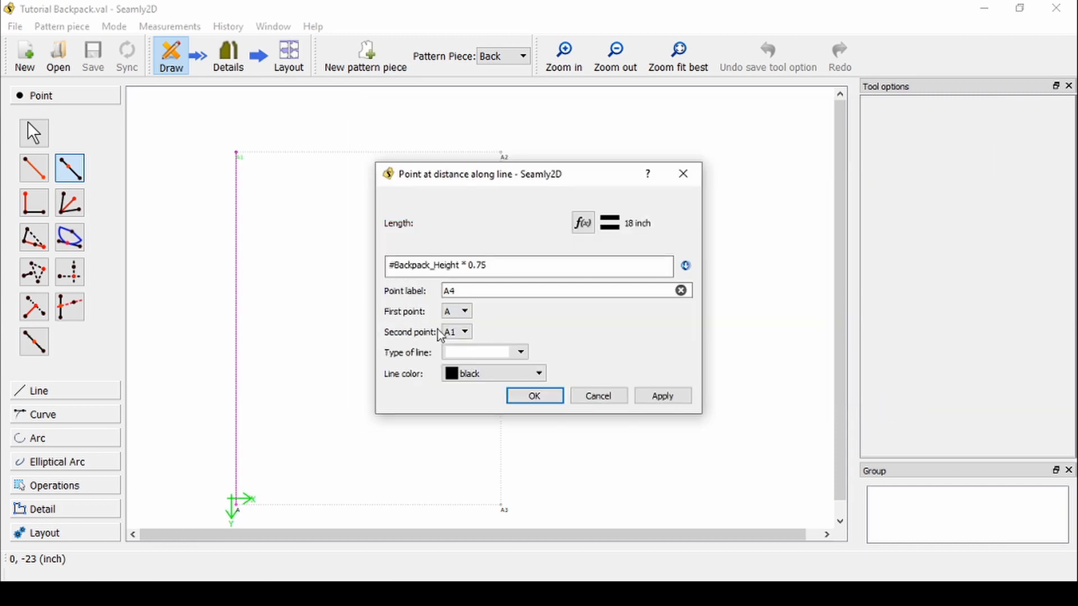
{"action": "left_click", "coordinate": [516, 395]}
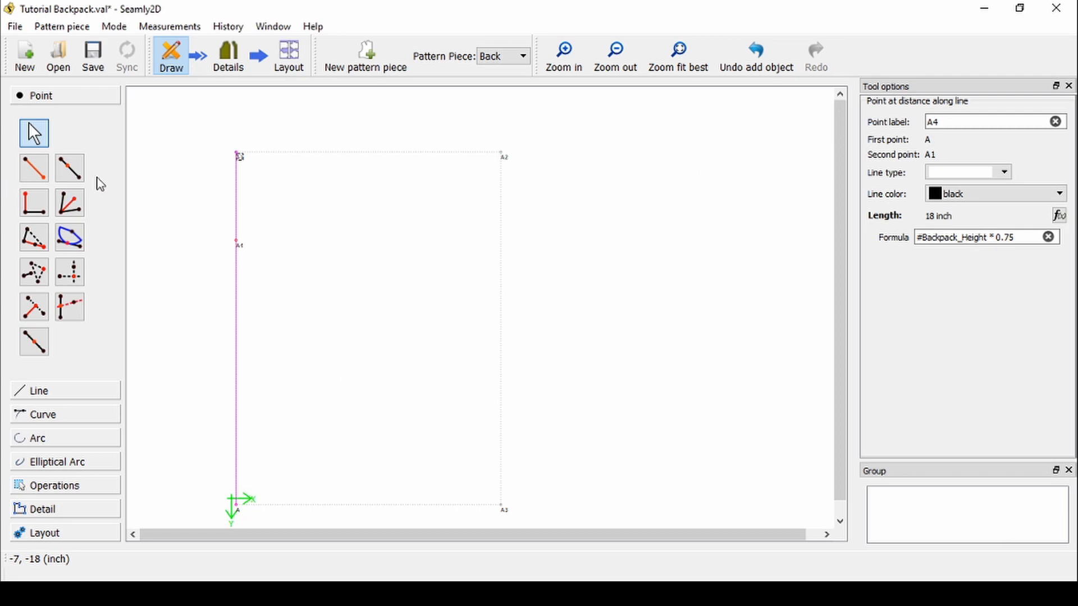
Create a point at distance along the line from A3 to A2, using Line_A_A4 as its length.
{"action": "left_click", "coordinate": [70, 168]}
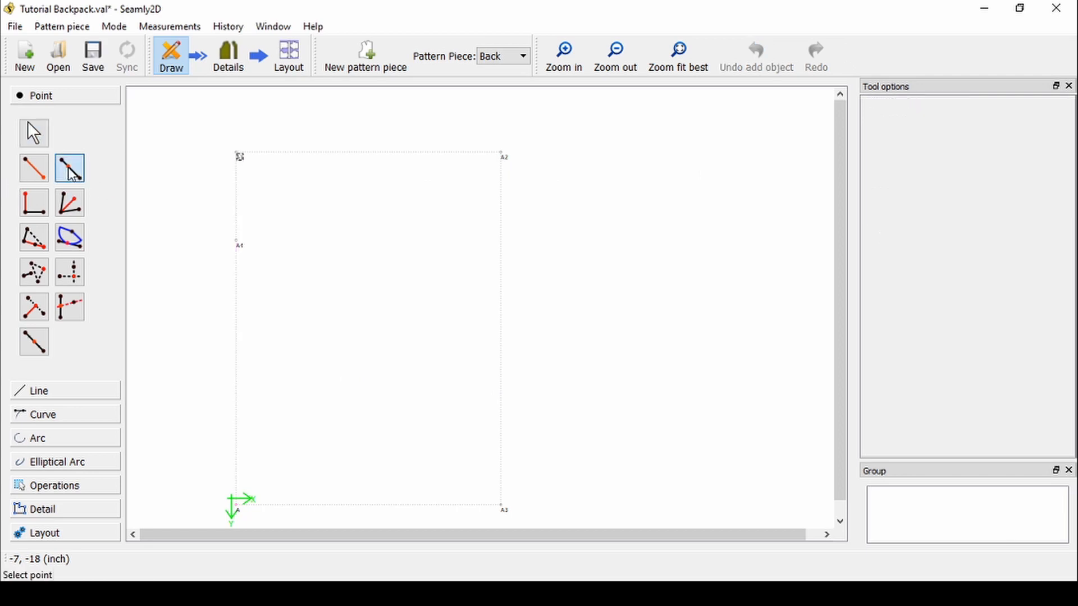
{"action": "left_click", "coordinate": [504, 507]}
{"action": "left_click", "coordinate": [509, 159]}
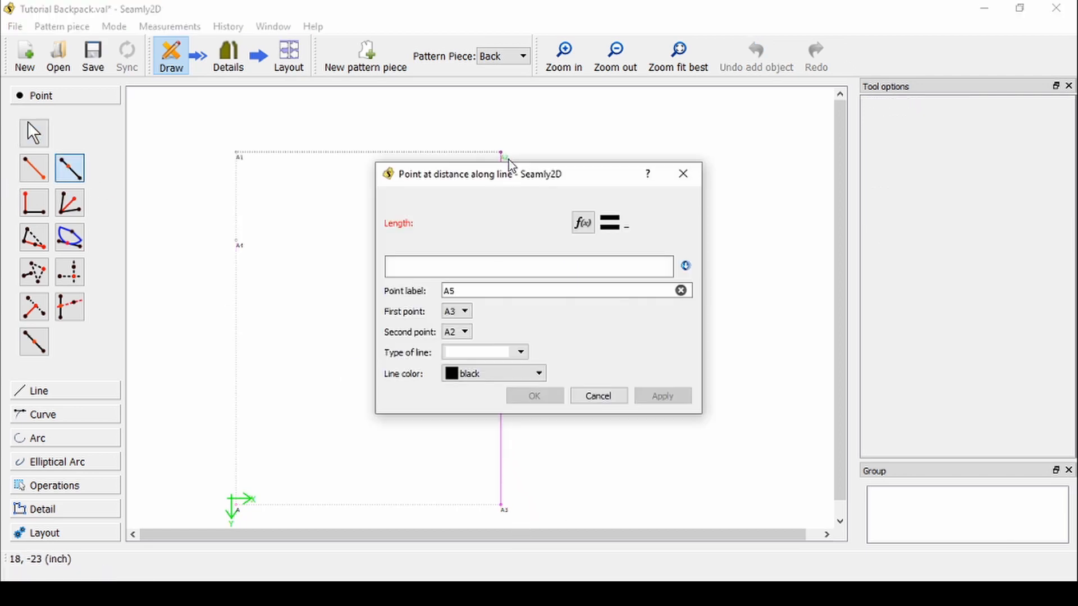
{"action": "left_click", "coordinate": [582, 223]}
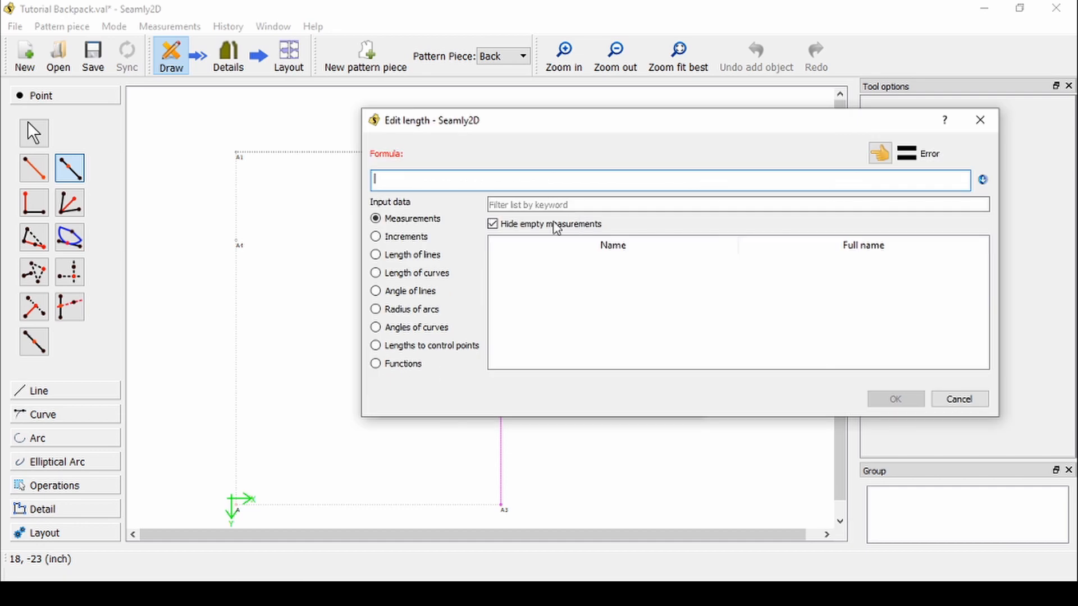
{"action": "left_click", "coordinate": [404, 257]}
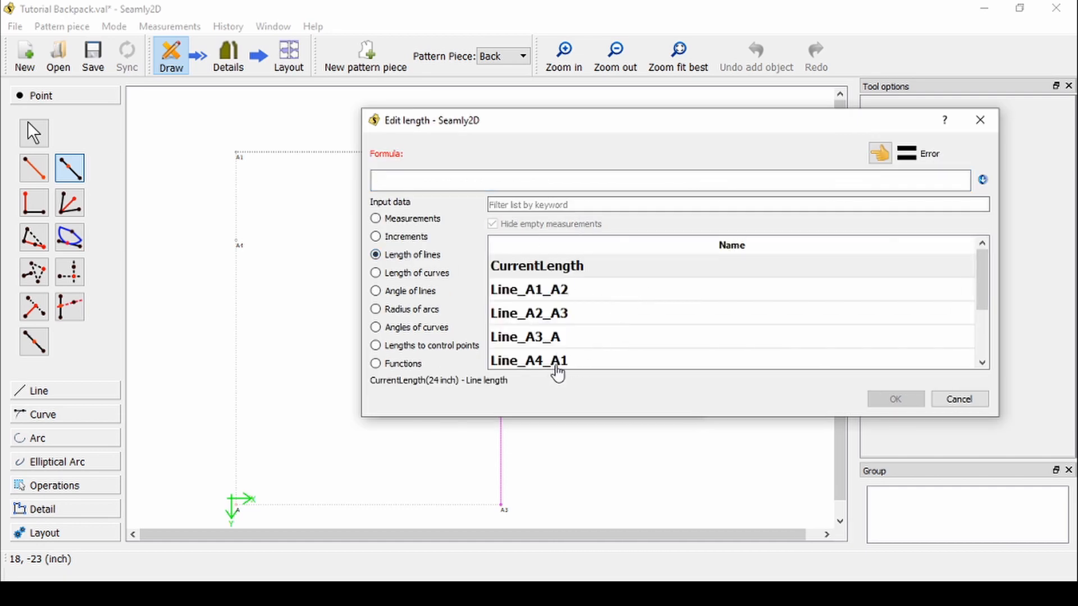
{"action": "scroll", "coordinate": [586, 356], "scroll_direction": "down", "scroll_amount": 1}
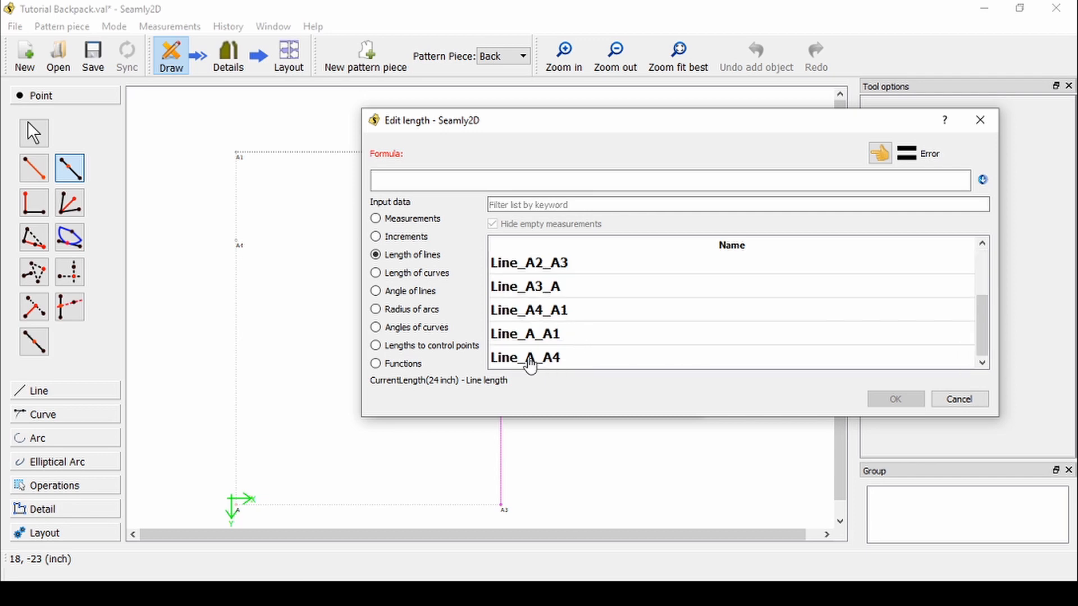
{"action": "double_click", "coordinate": [561, 366]}
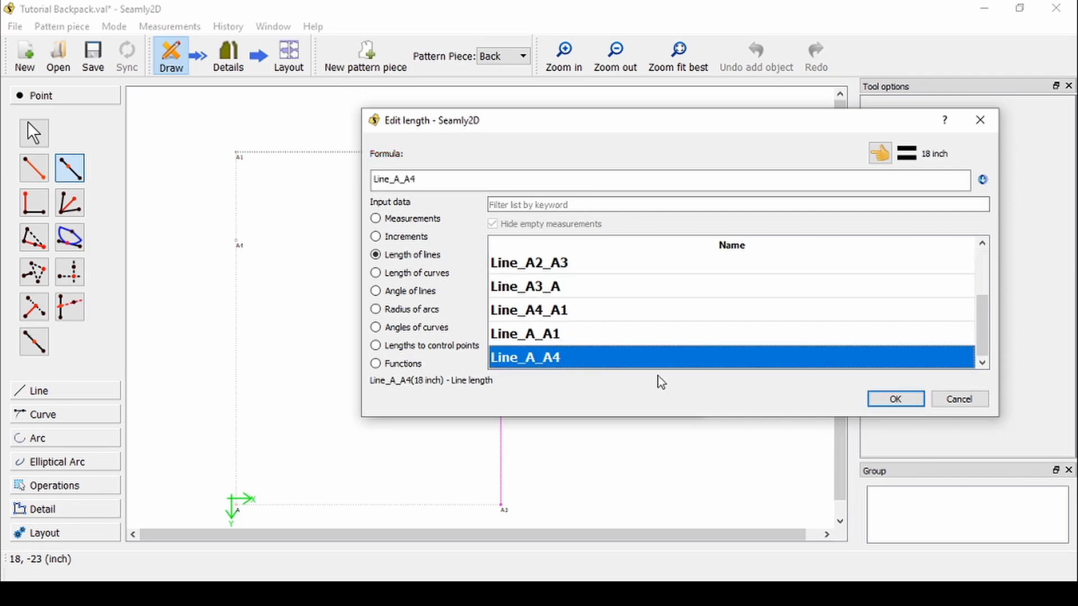
{"action": "left_click", "coordinate": [896, 400]}
{"action": "left_click", "coordinate": [513, 401]}
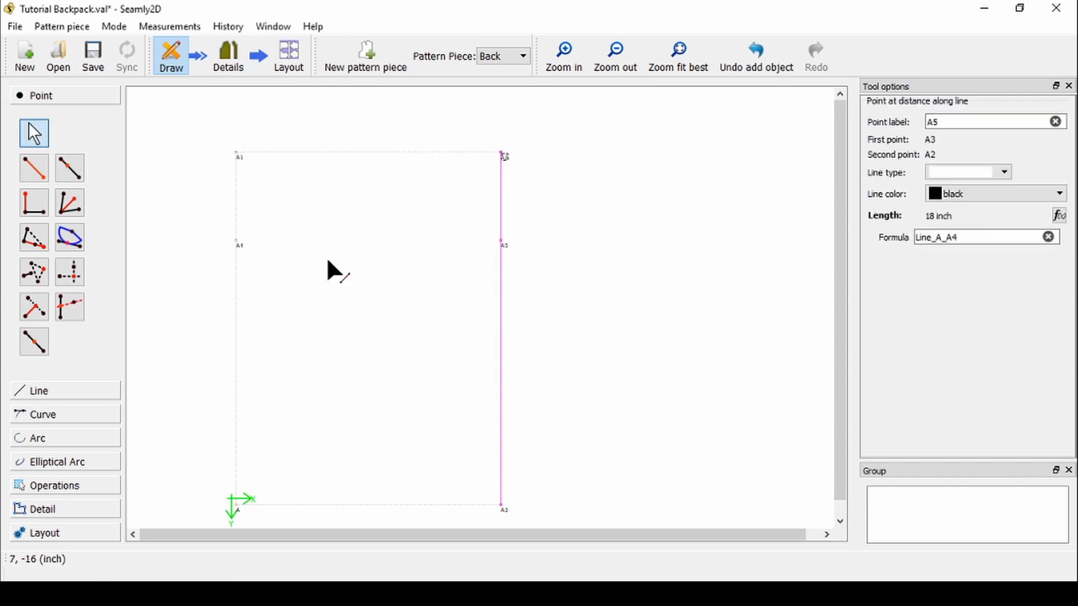
Create a point at distance along the line from A1 to A2 with the length formula Line_A1_A2 * 0.25.
{"action": "left_click", "coordinate": [70, 168]}
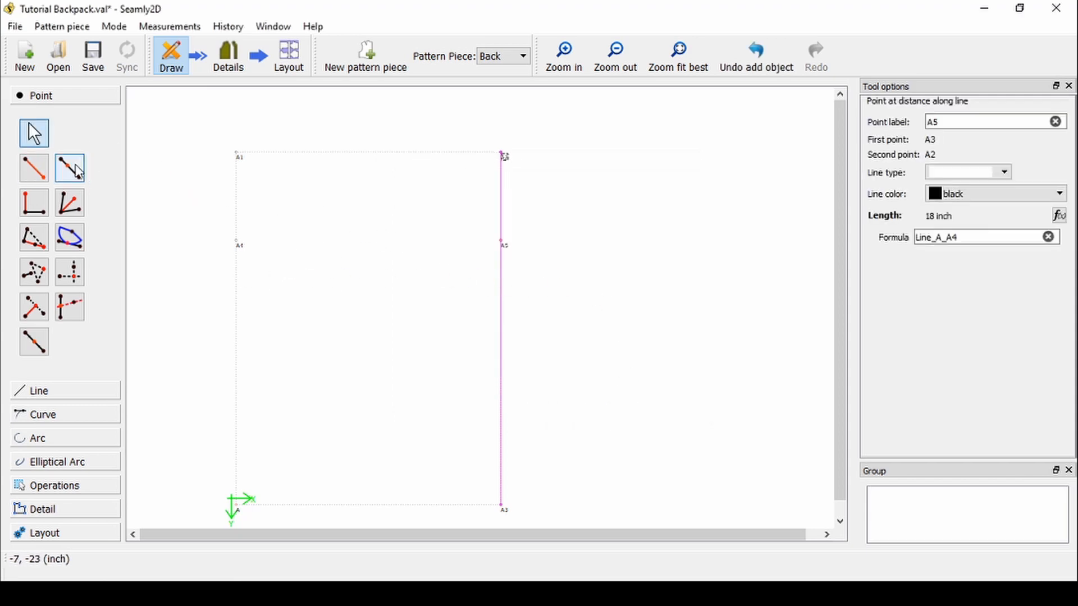
{"action": "left_click", "coordinate": [240, 160]}
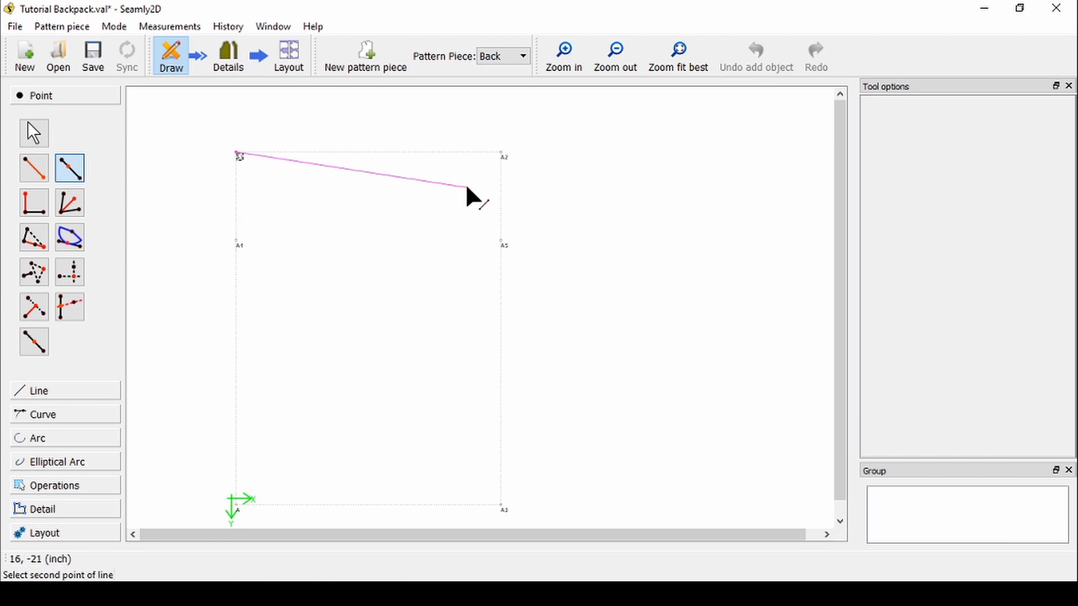
{"action": "left_click", "coordinate": [503, 156]}
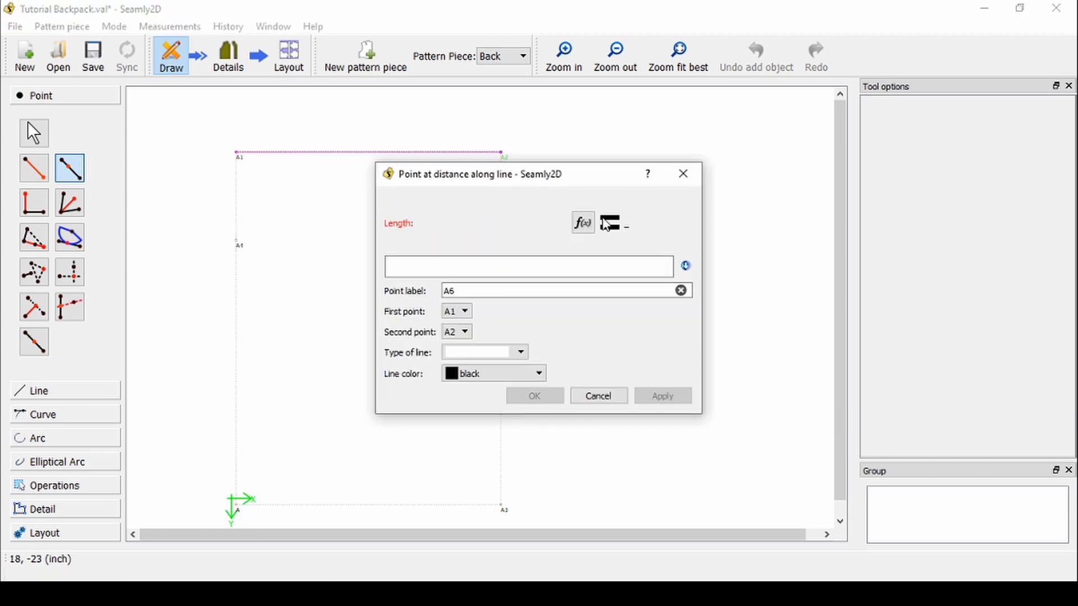
{"action": "left_click", "coordinate": [583, 223]}
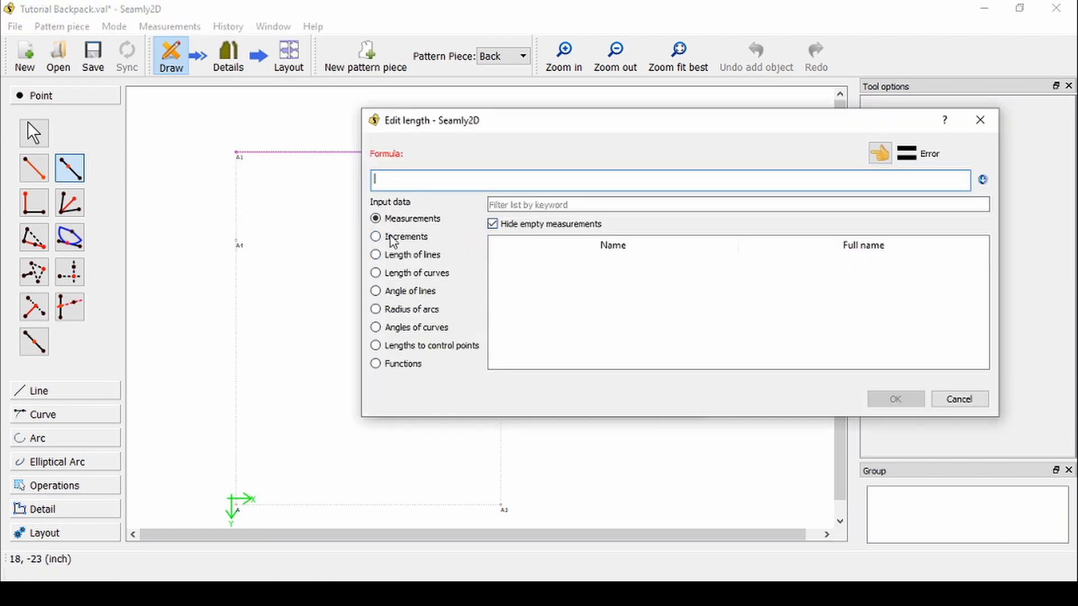
{"action": "left_click", "coordinate": [375, 254]}
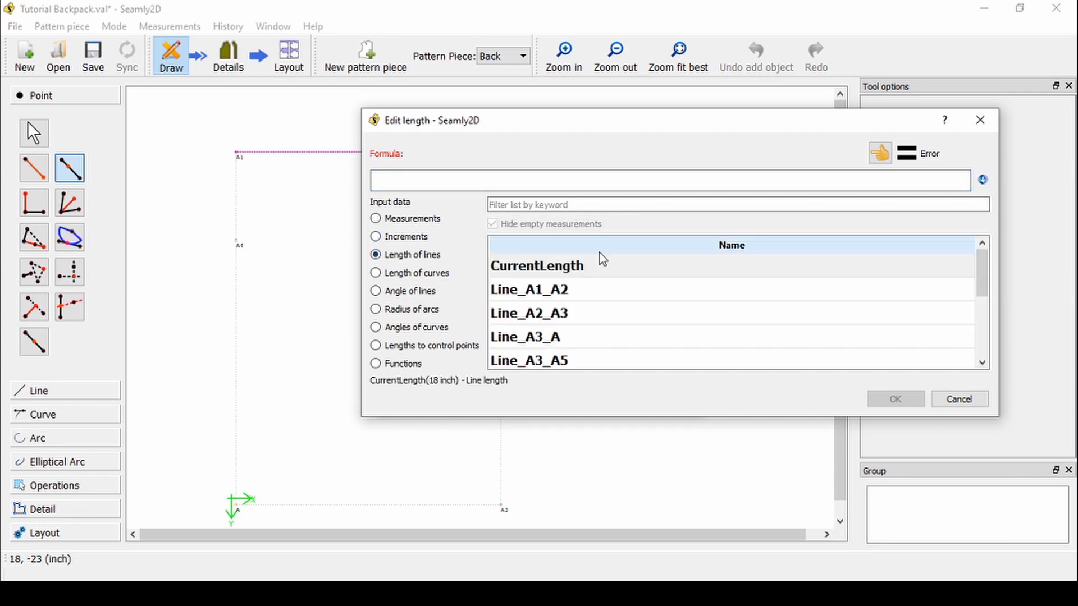
{"action": "double_click", "coordinate": [565, 295]}
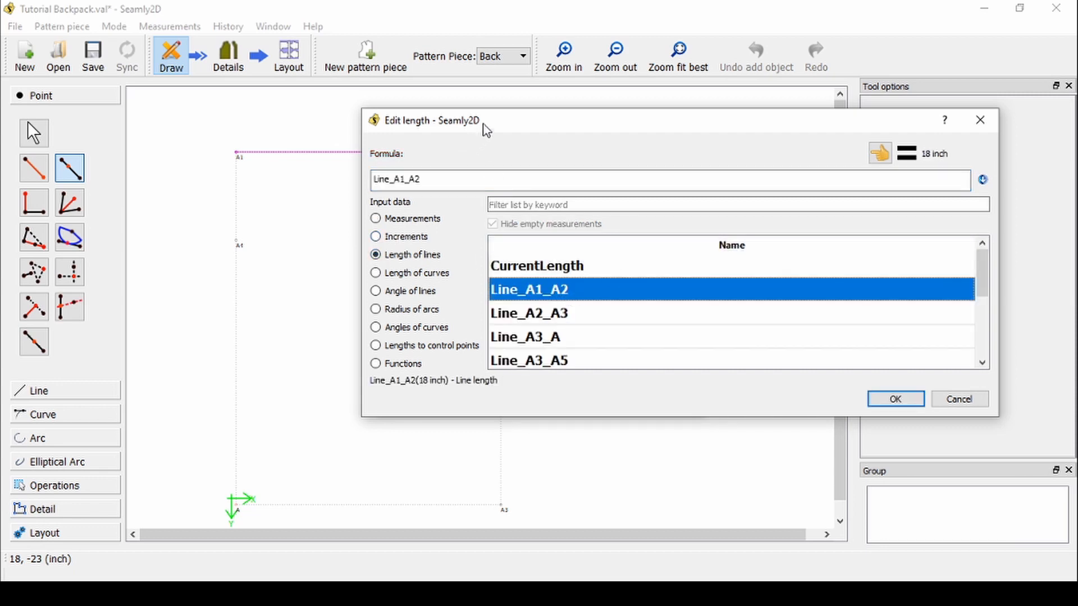
{"action": "left_click_drag", "start_coordinate": [483, 128], "coordinate": [468, 160]}
{"action": "left_click", "coordinate": [434, 216]}
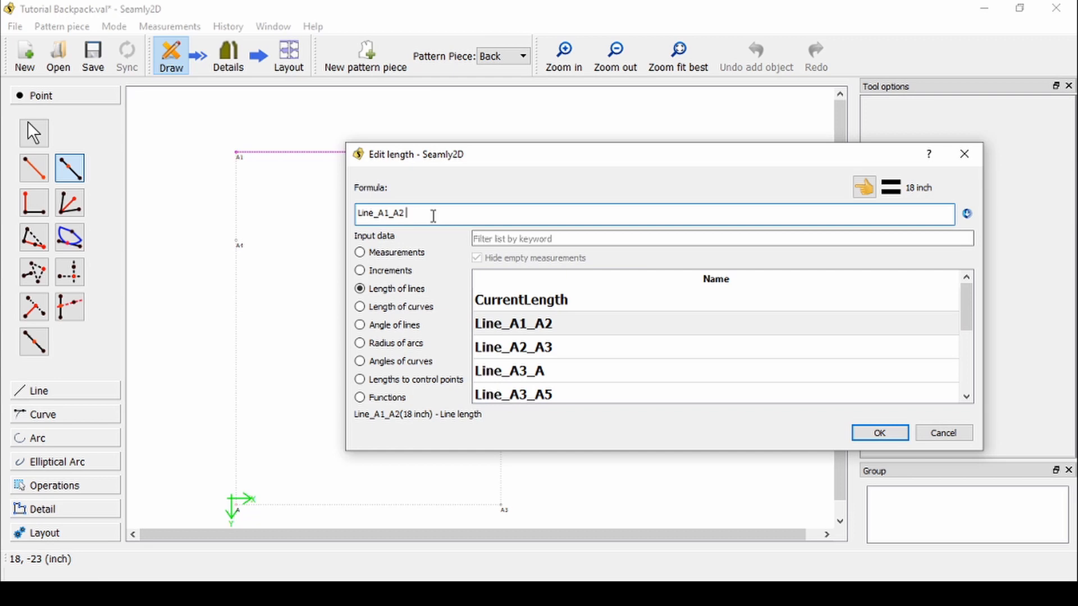
{"action": "type", "text": "* .25"}
{"action": "left_click", "coordinate": [880, 433]}
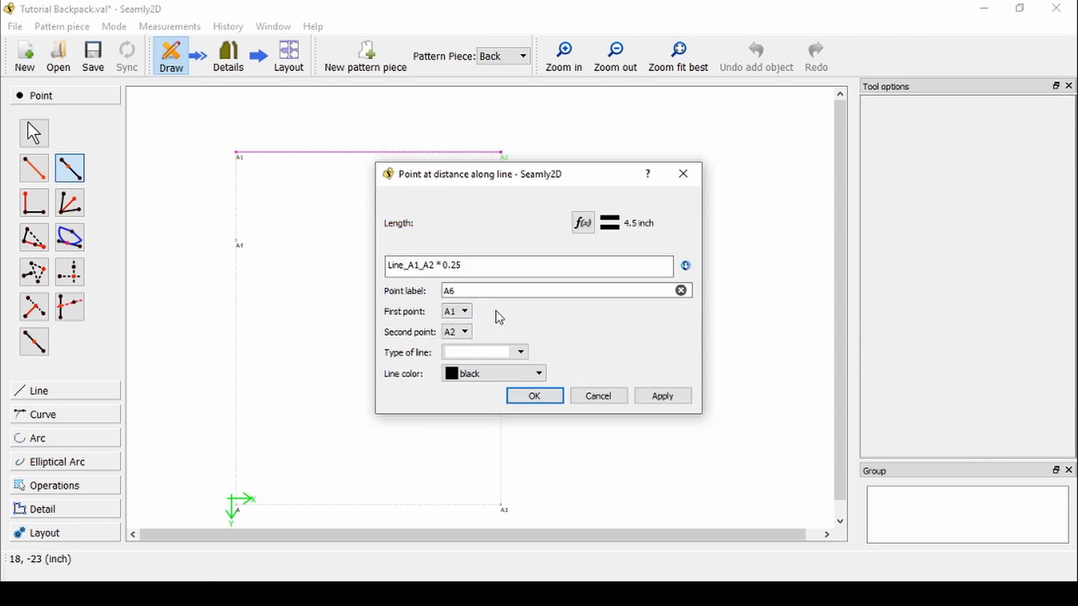
{"action": "left_click", "coordinate": [534, 396]}
Change the length formula of point A4 to Line_A_A1 * 0.75.
{"action": "left_click", "coordinate": [240, 245]}
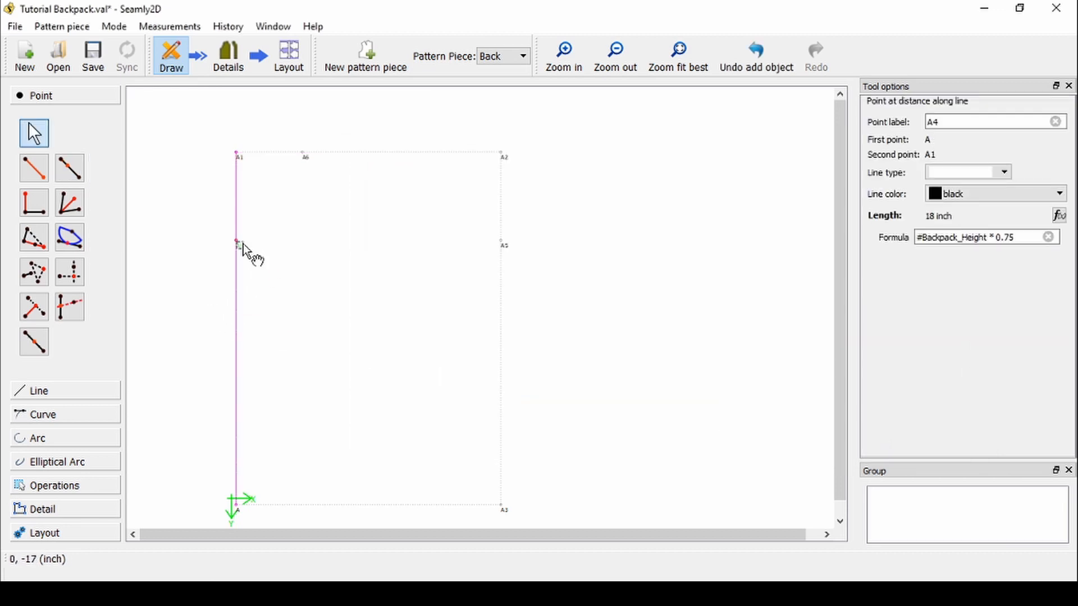
{"action": "left_click", "coordinate": [1059, 215]}
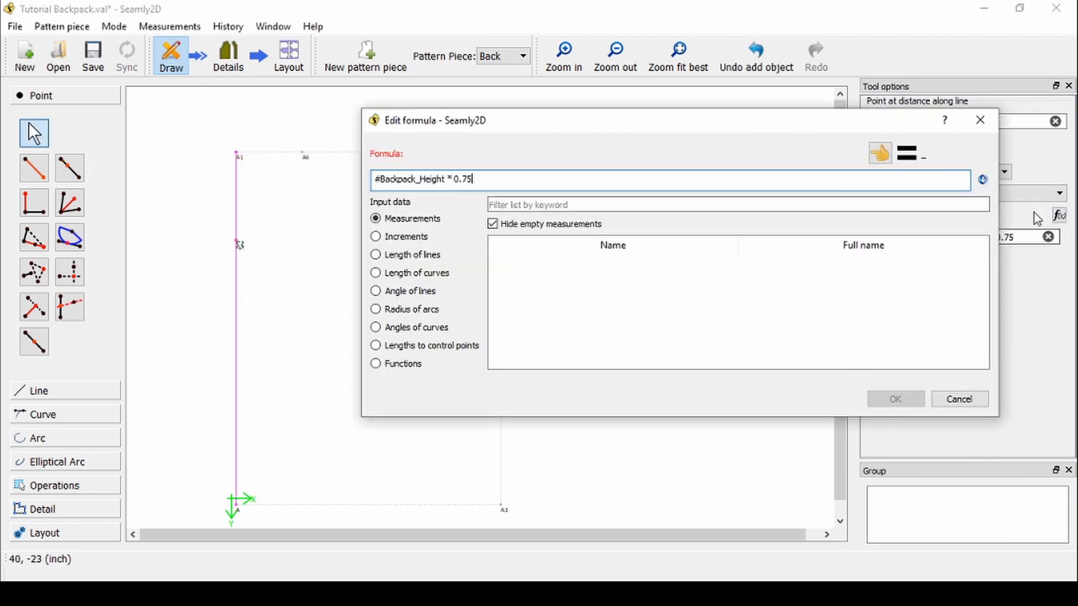
{"action": "left_click", "coordinate": [377, 239]}
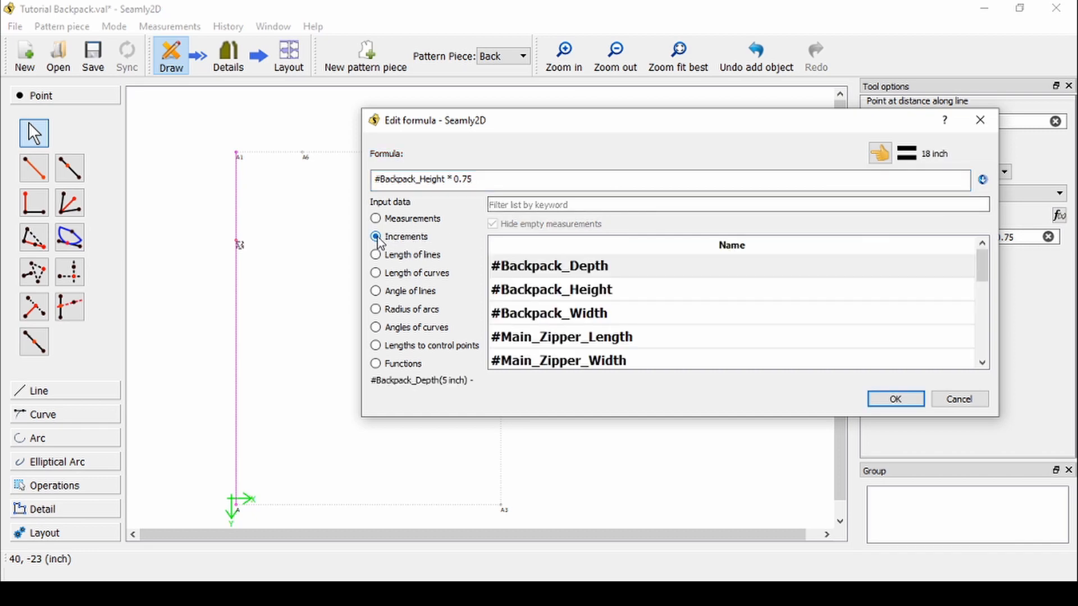
{"action": "left_click", "coordinate": [377, 255]}
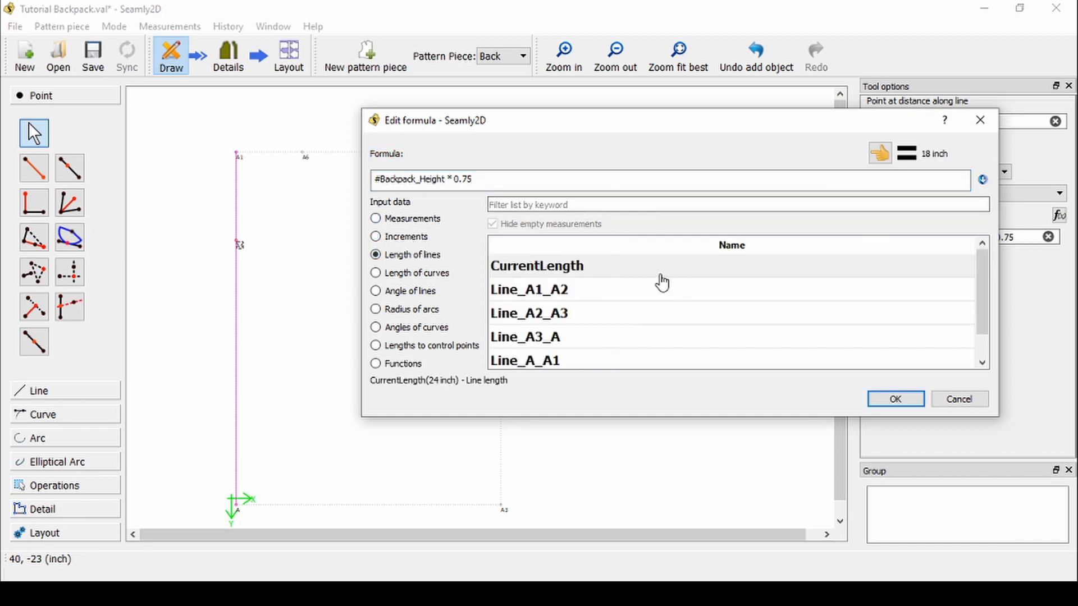
{"action": "left_click", "coordinate": [531, 188]}
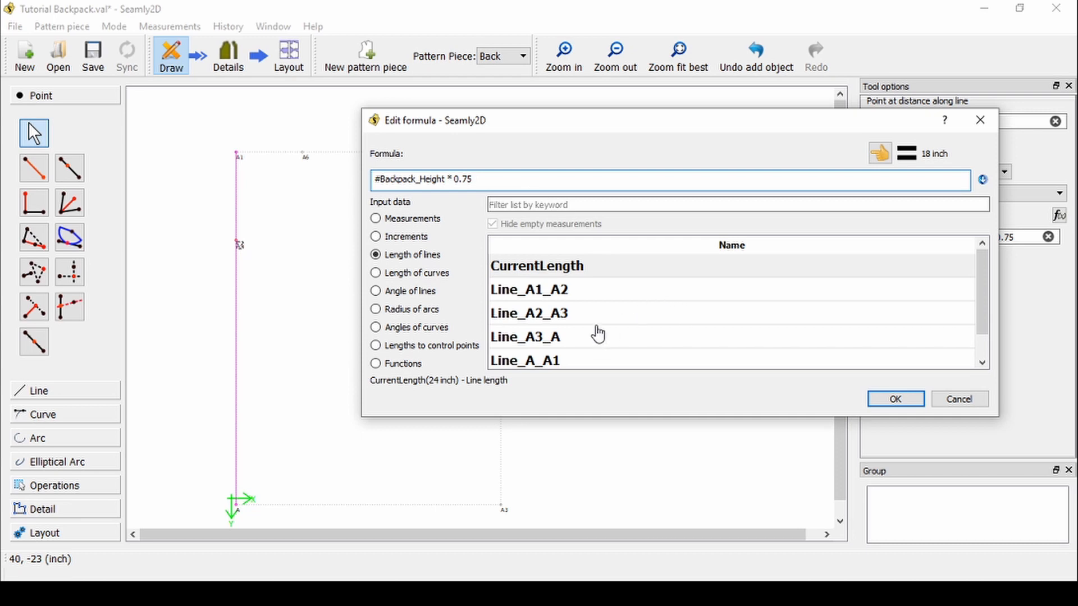
{"action": "double_click", "coordinate": [568, 361]}
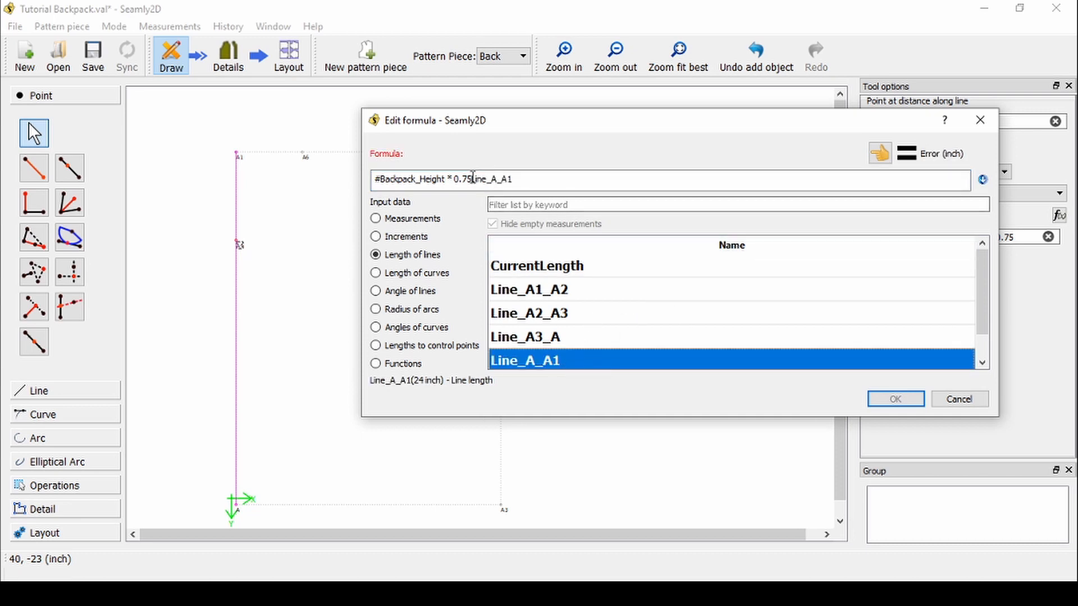
{"action": "left_click_drag", "start_coordinate": [473, 178], "coordinate": [520, 177]}
{"action": "key", "text": "ctrl+c"}
{"action": "key", "text": "BackSpace"}
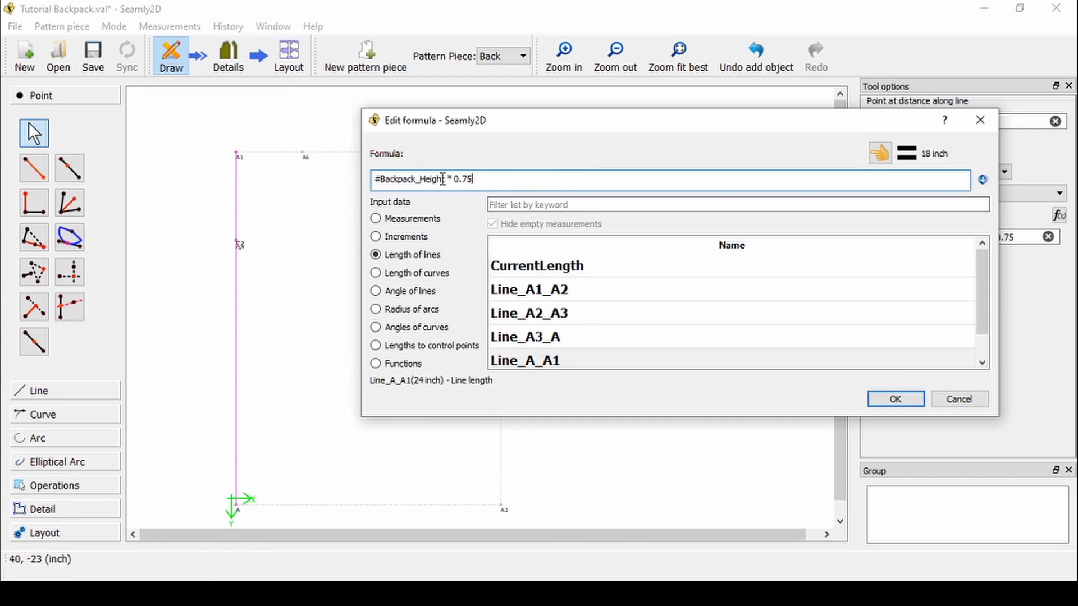
{"action": "left_click_drag", "start_coordinate": [442, 178], "coordinate": [312, 176]}
{"action": "key", "text": "ctrl+v"}
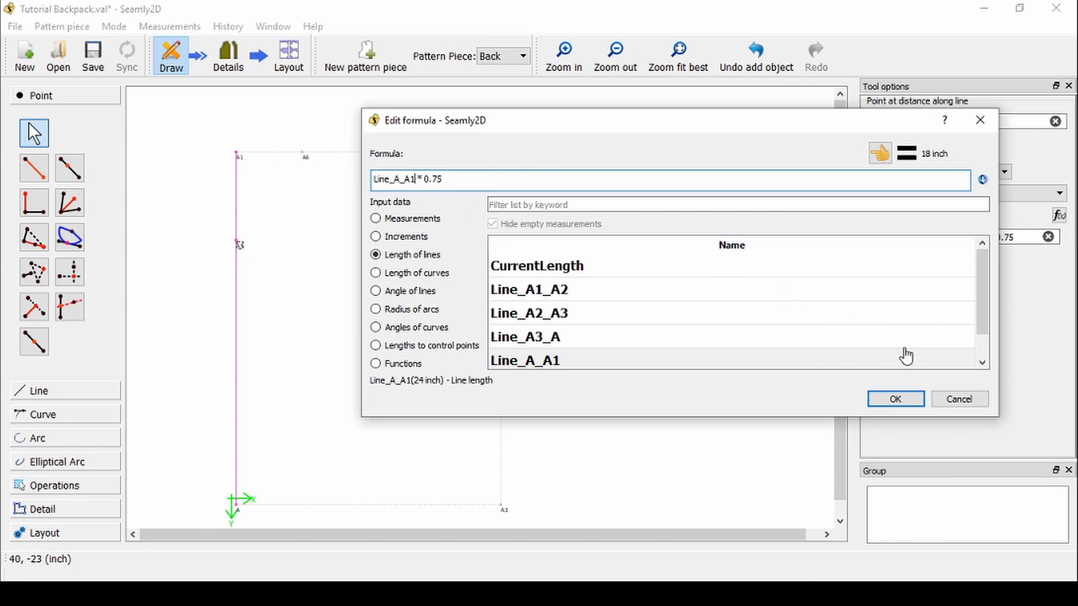
{"action": "left_click", "coordinate": [893, 399]}
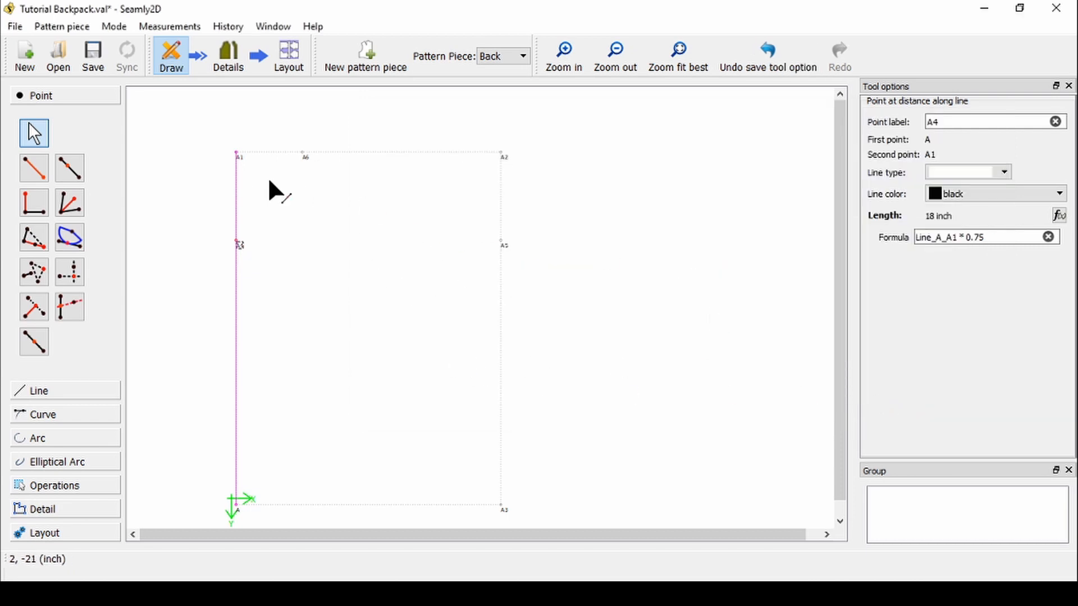
Create a point at distance along the line from A2 to A1, using Line_A1_A6 as its length.
{"action": "left_click", "coordinate": [69, 168]}
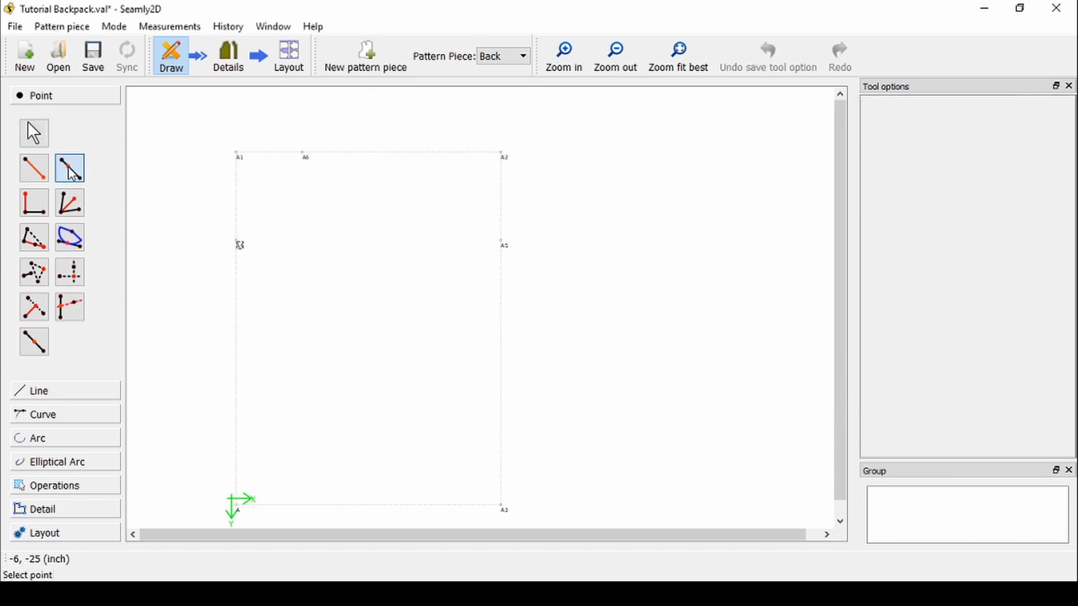
{"action": "left_click", "coordinate": [505, 160]}
{"action": "left_click", "coordinate": [237, 159]}
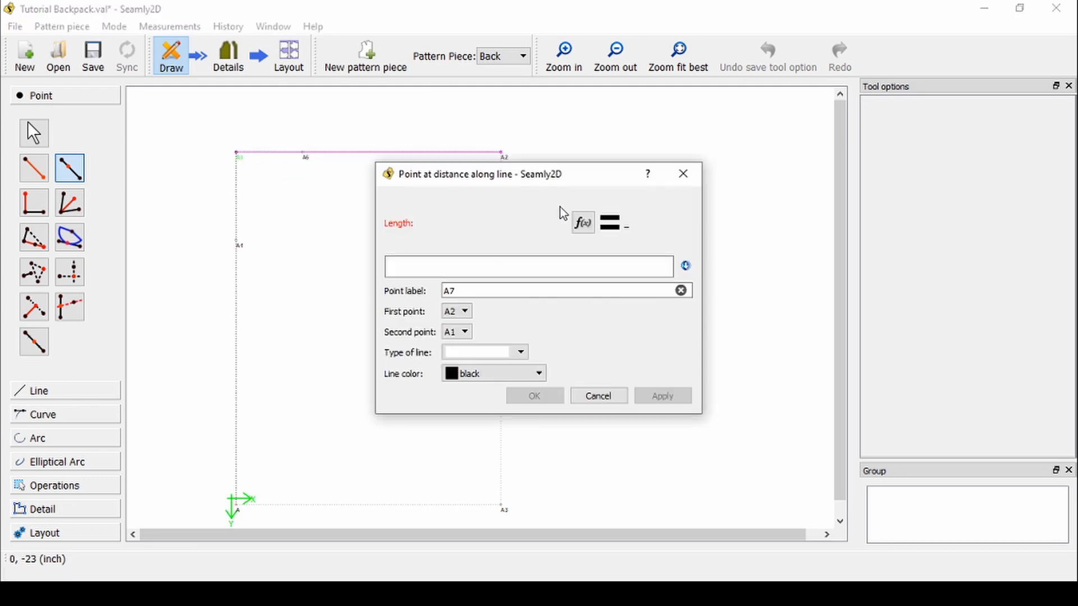
{"action": "left_click", "coordinate": [583, 222]}
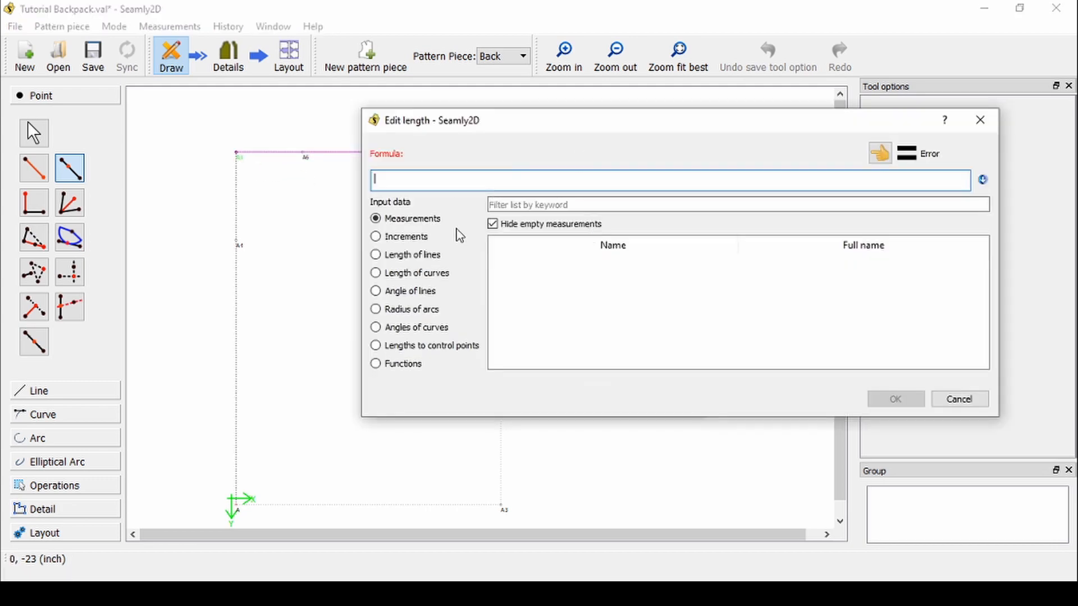
{"action": "left_click", "coordinate": [412, 255]}
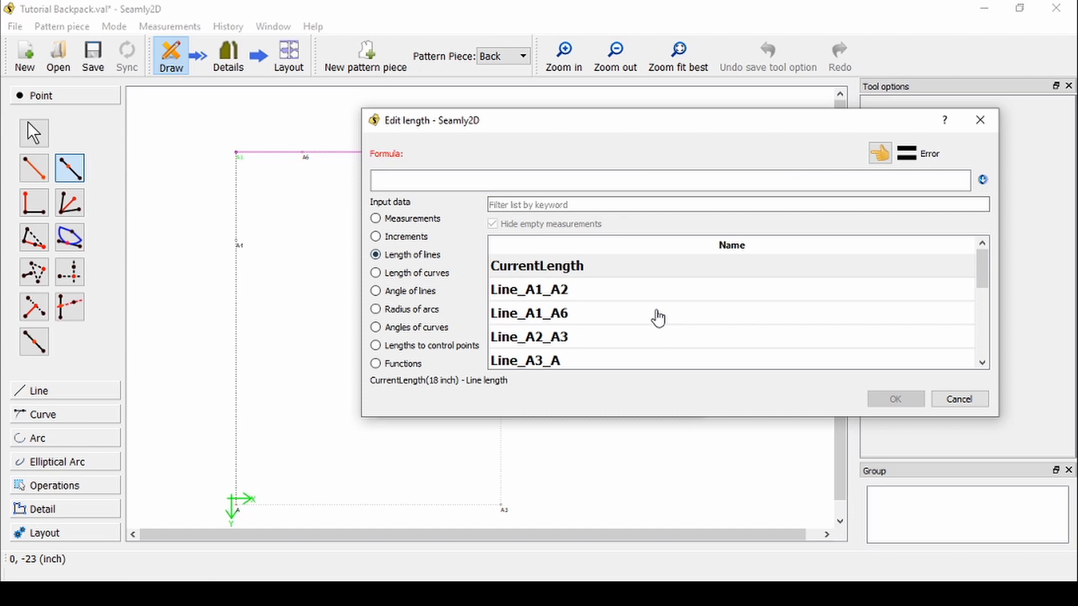
{"action": "left_click", "coordinate": [581, 320]}
{"action": "double_click", "coordinate": [585, 313]}
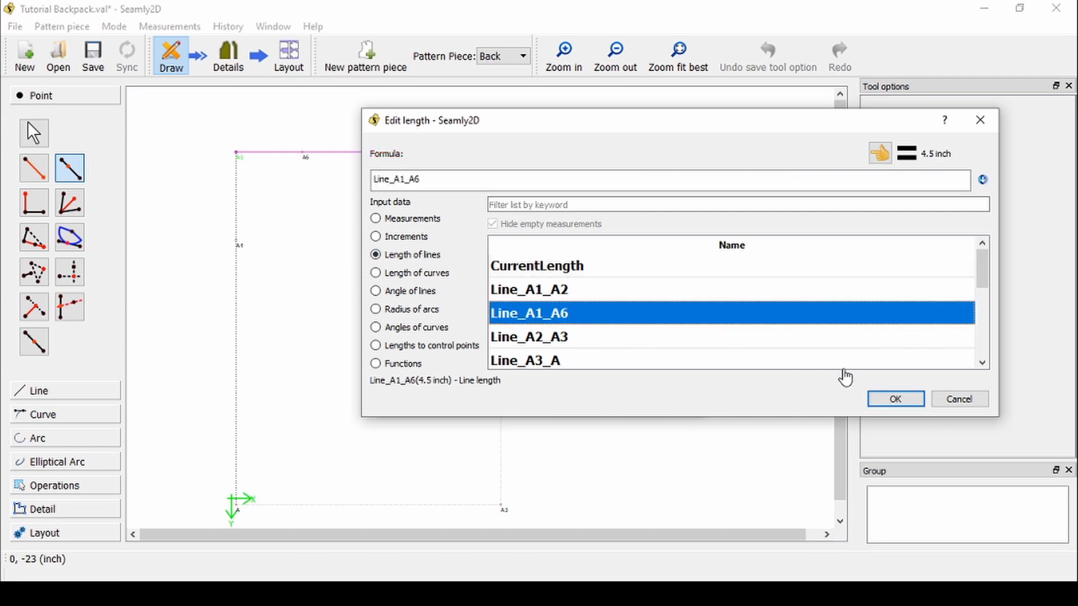
{"action": "left_click", "coordinate": [893, 399]}
{"action": "left_click", "coordinate": [534, 396]}
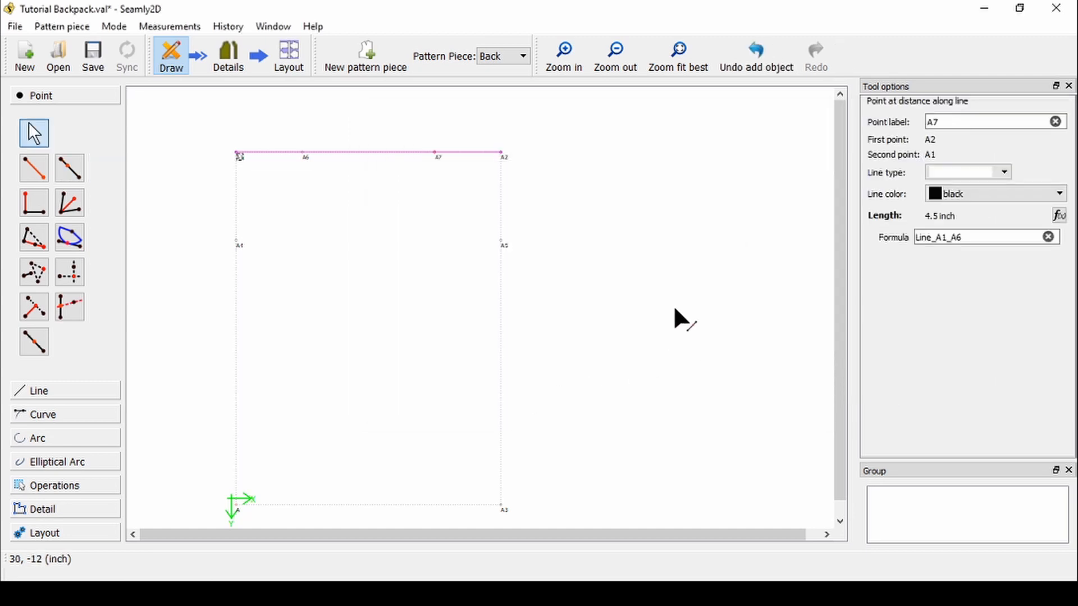
{"action": "left_click", "coordinate": [392, 208]}
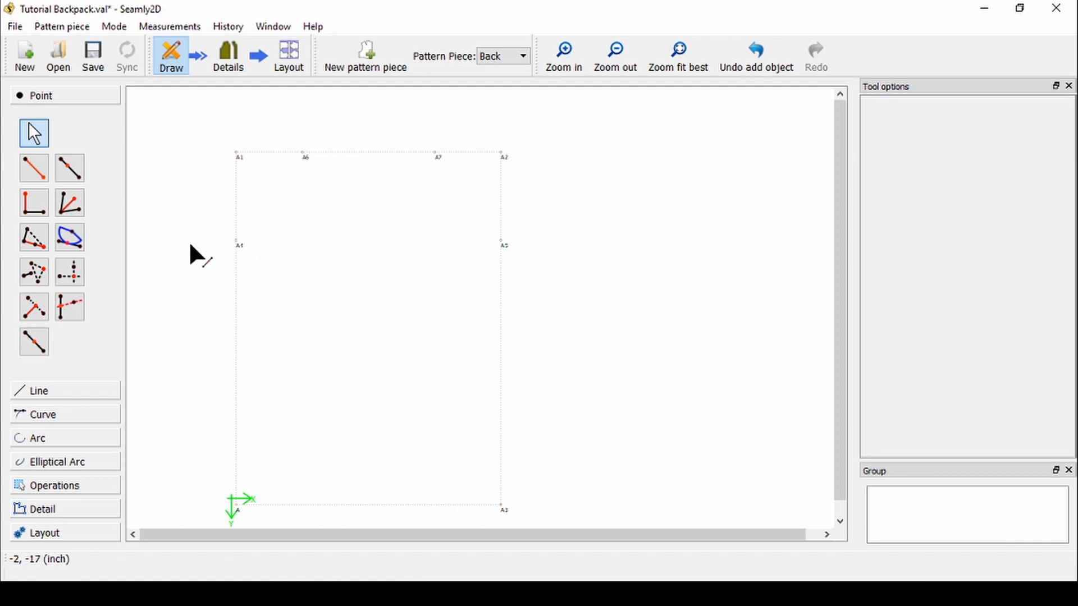
Draw a simple curve from point A4 to point A6 across the A1 corner.
{"action": "left_click", "coordinate": [50, 415]}
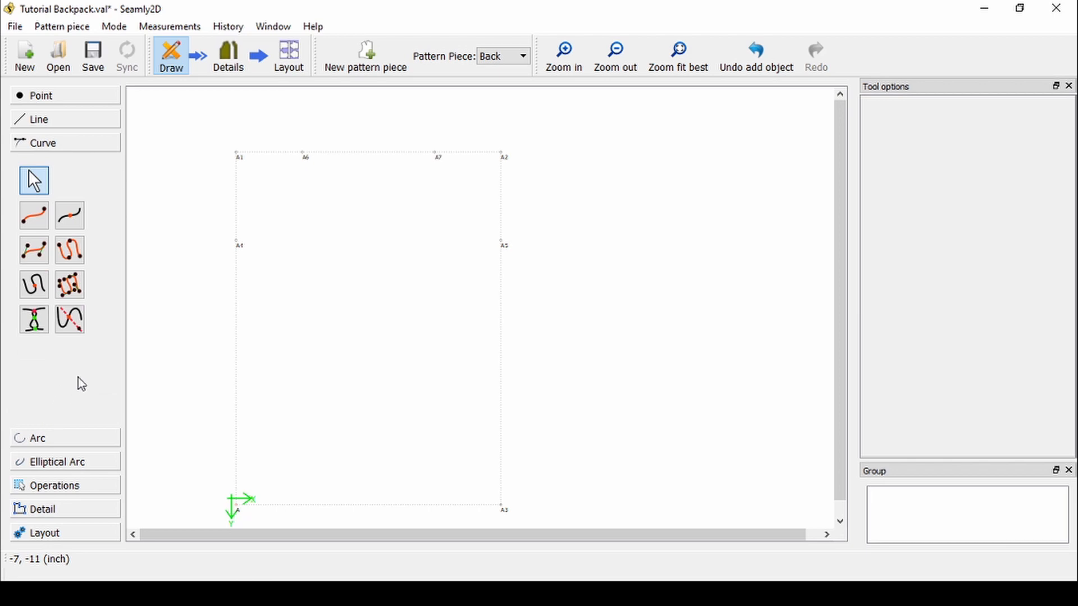
{"action": "left_click", "coordinate": [35, 218]}
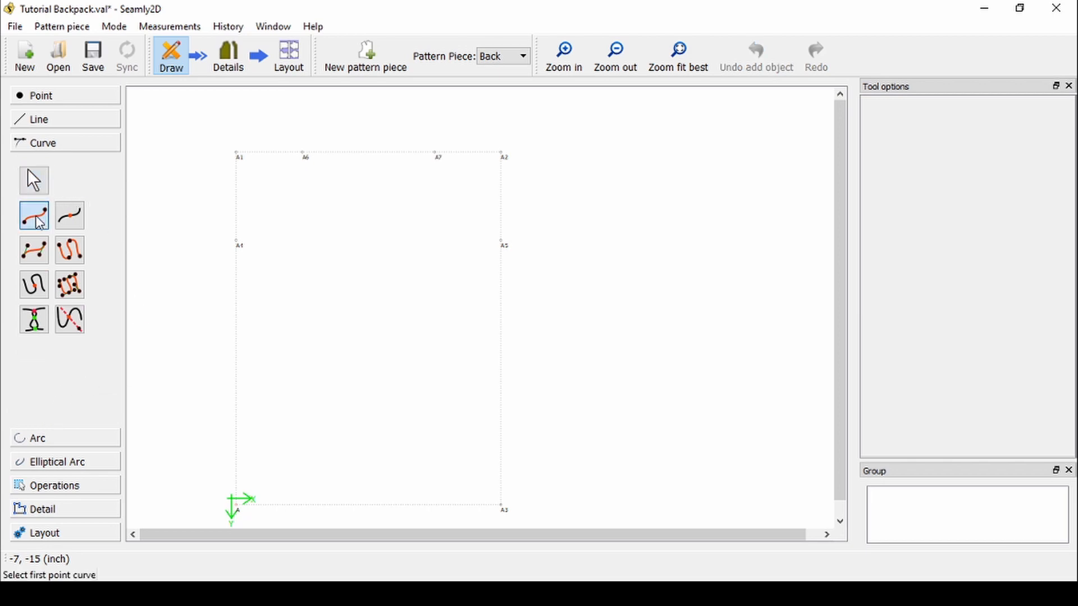
{"action": "left_click", "coordinate": [242, 247]}
{"action": "left_click", "coordinate": [304, 154]}
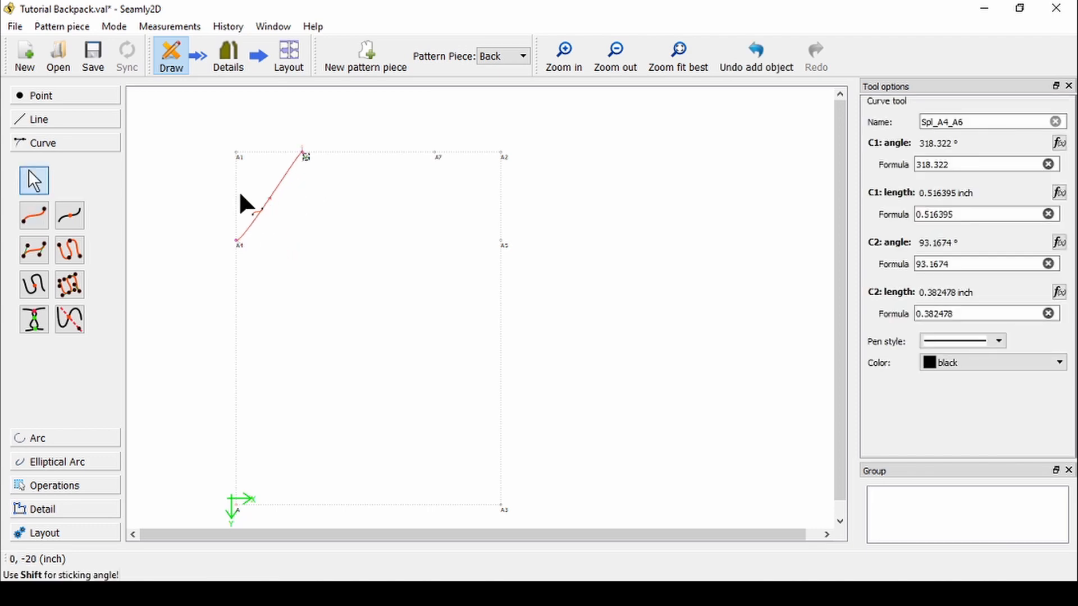
{"action": "scroll", "coordinate": [235, 161], "scroll_direction": "up", "scroll_amount": 5, "text": "ctrl"}
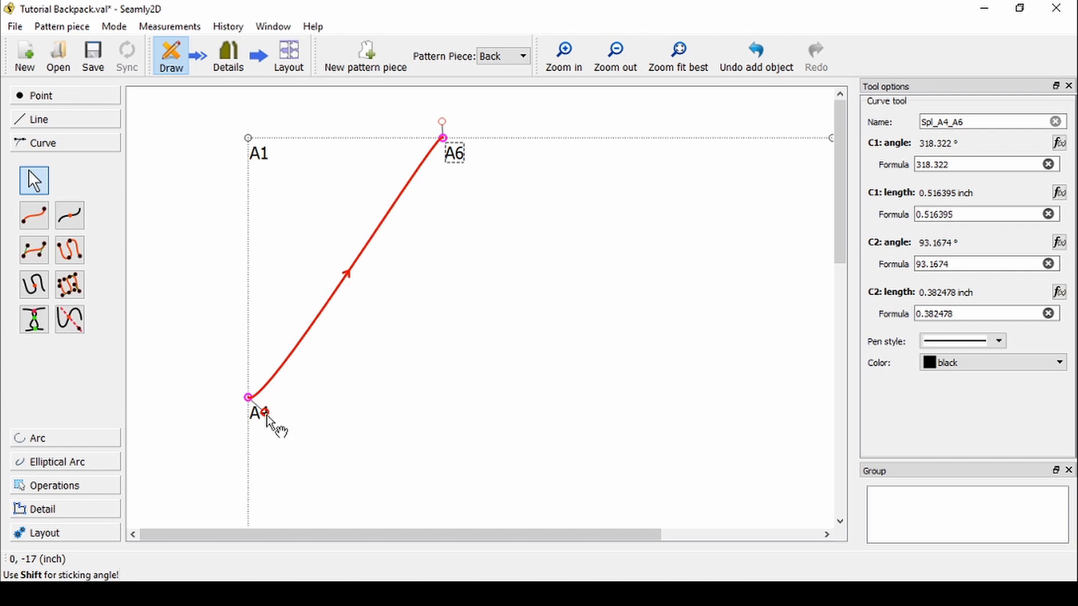
Move both control points of the curve from A4 to A6 onto corner point A1.
{"action": "left_click_drag", "start_coordinate": [258, 405], "coordinate": [246, 288]}
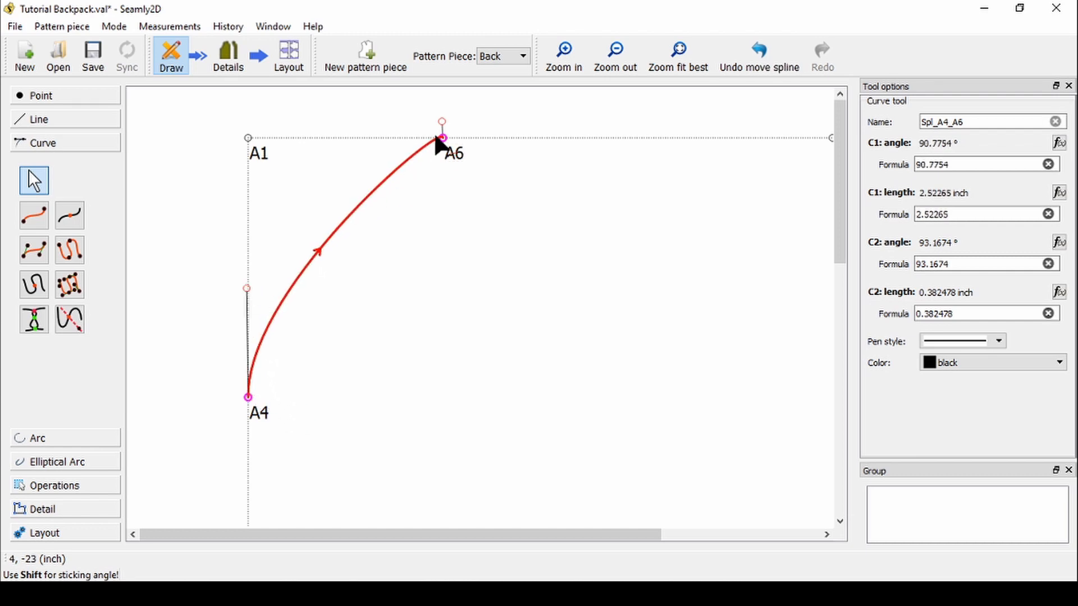
{"action": "left_click_drag", "start_coordinate": [441, 122], "coordinate": [248, 139]}
{"action": "left_click_drag", "start_coordinate": [245, 285], "coordinate": [249, 139]}
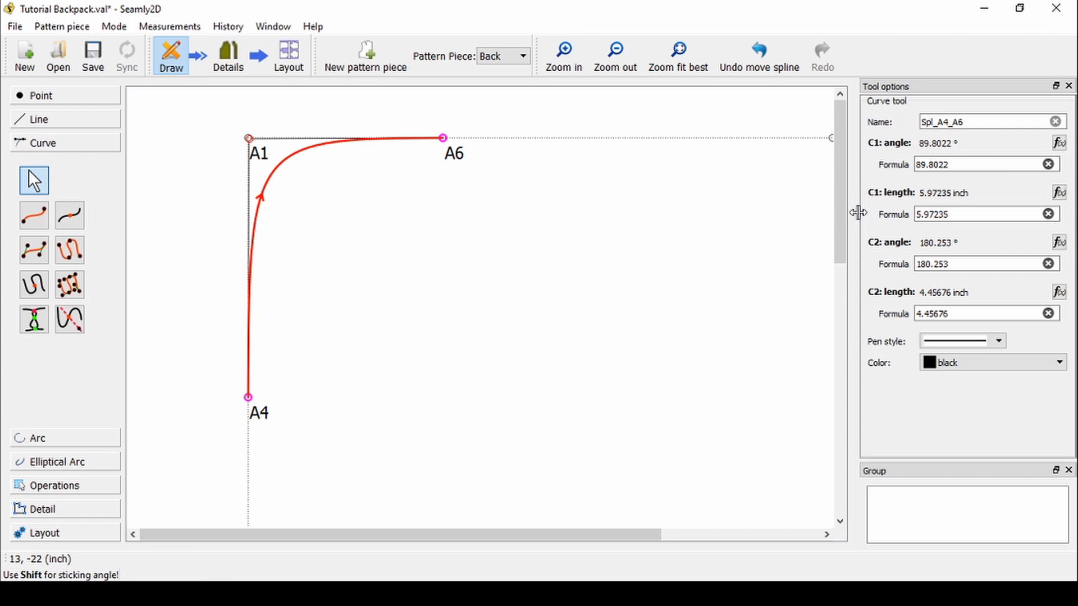
Set the A4–A6 curve's first control point angle to 90° and its second control point angle to 180°.
{"action": "left_click_drag", "start_coordinate": [858, 213], "coordinate": [802, 242]}
{"action": "left_click_drag", "start_coordinate": [920, 165], "coordinate": [802, 164]}
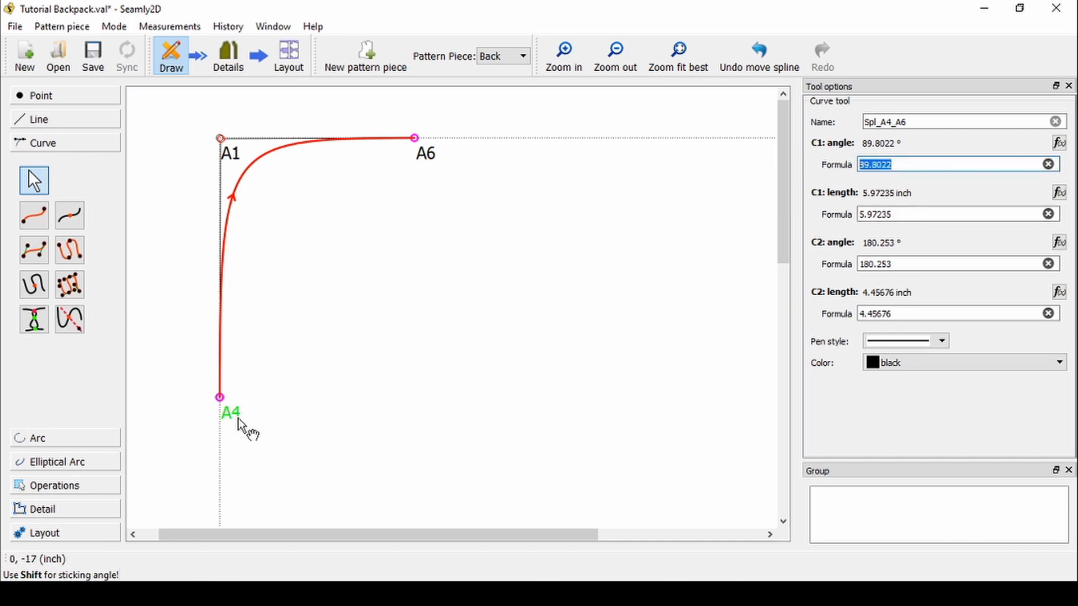
{"action": "type", "text": "90"}
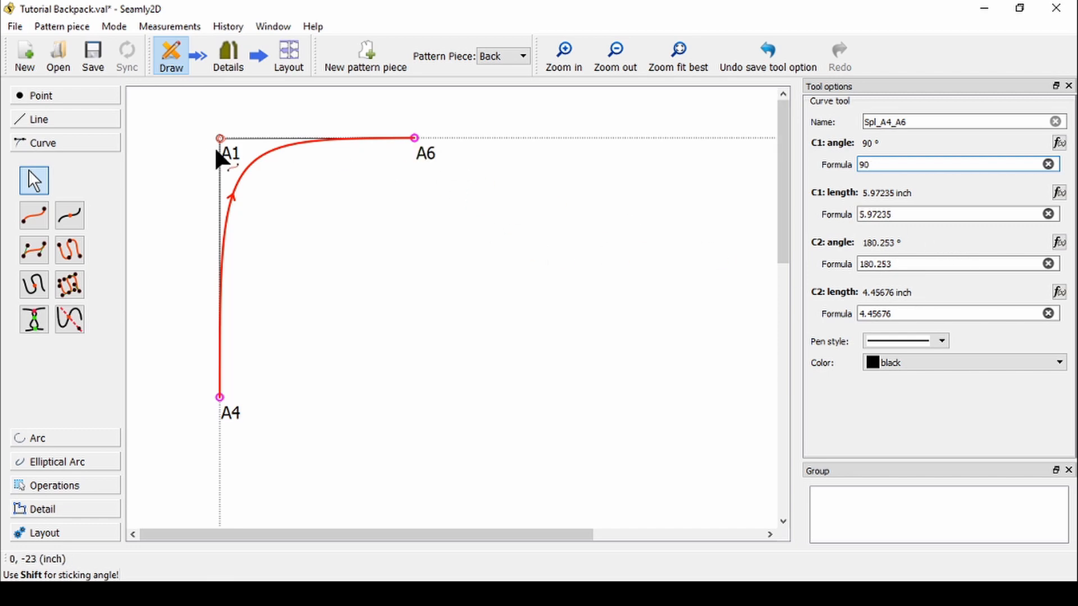
{"action": "double_click", "coordinate": [921, 264]}
{"action": "type", "text": "1"}
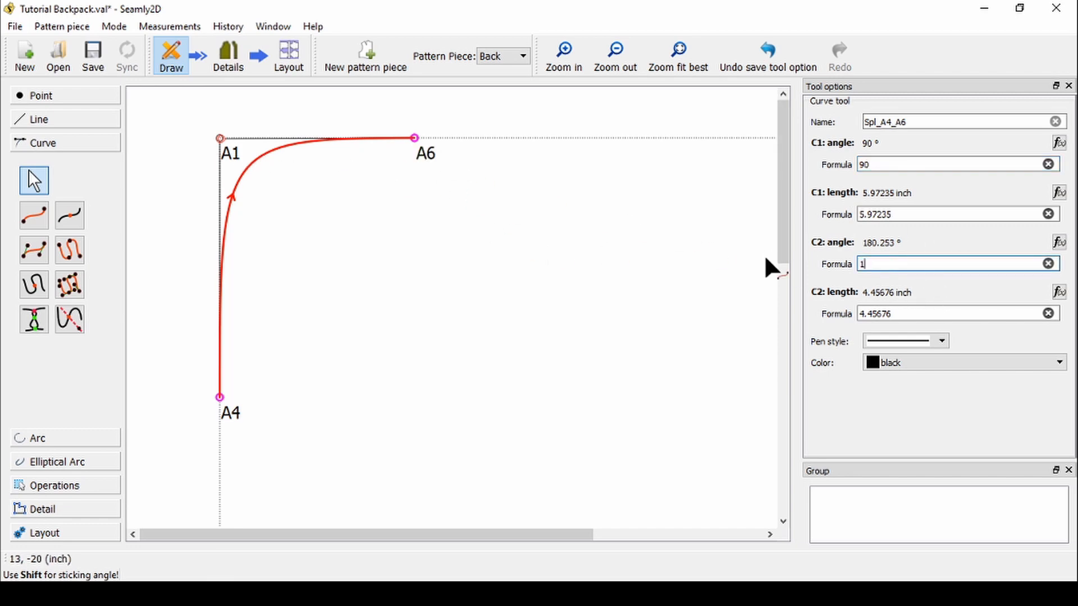
{"action": "type", "text": "80"}
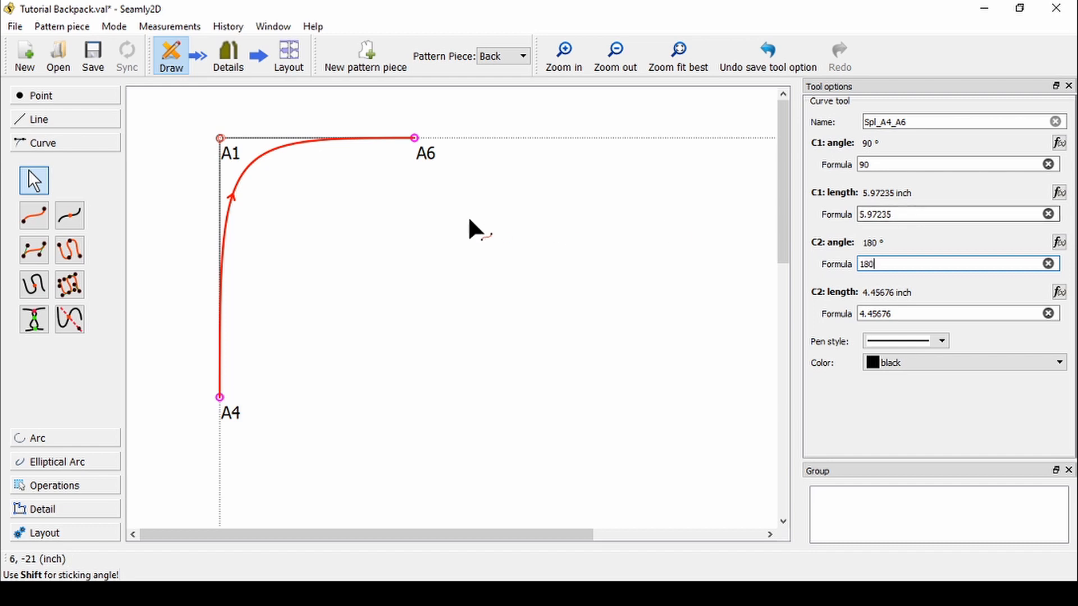
{"action": "left_click", "coordinate": [232, 199]}
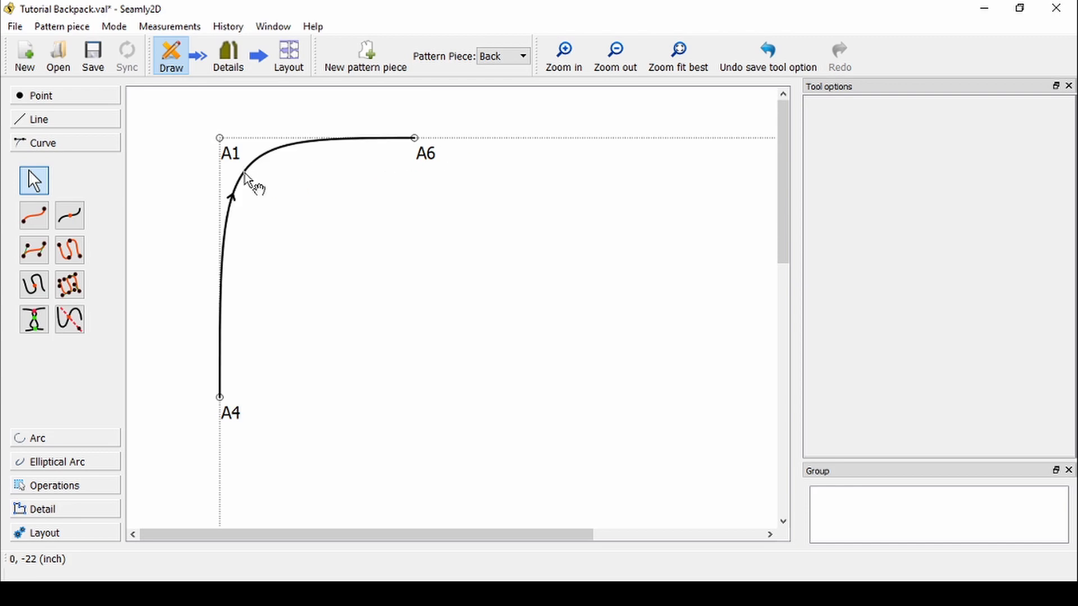
Set the first control point length of the A4–A6 curve to the formula Line_A4_A1 * (2/3).
{"action": "left_click", "coordinate": [238, 183]}
{"action": "left_click_drag", "start_coordinate": [230, 193], "coordinate": [252, 200]}
{"action": "left_click", "coordinate": [238, 180]}
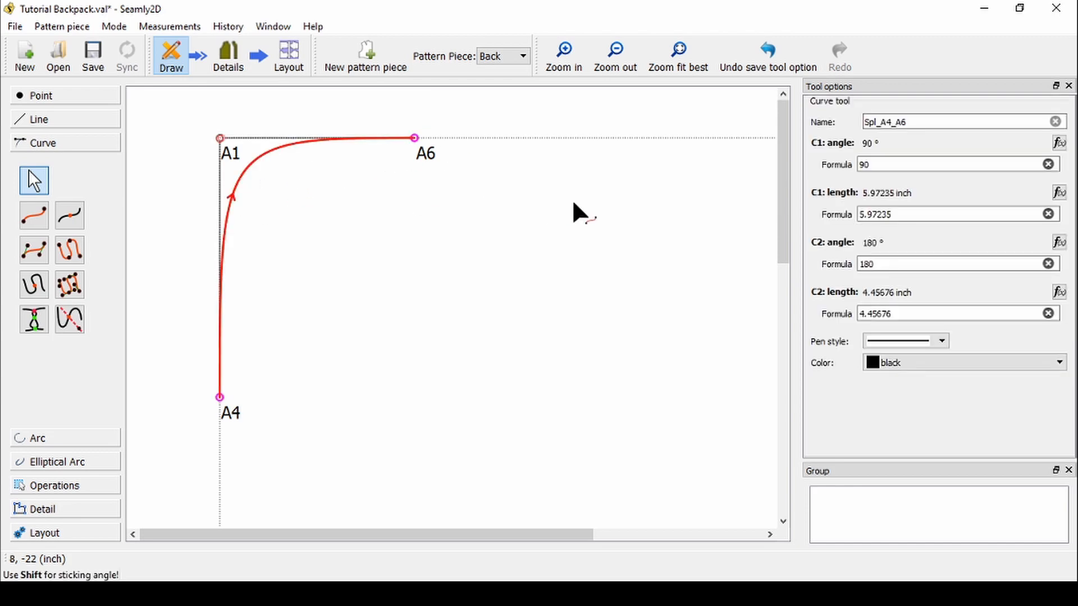
{"action": "left_click", "coordinate": [904, 214]}
{"action": "left_click", "coordinate": [1047, 215]}
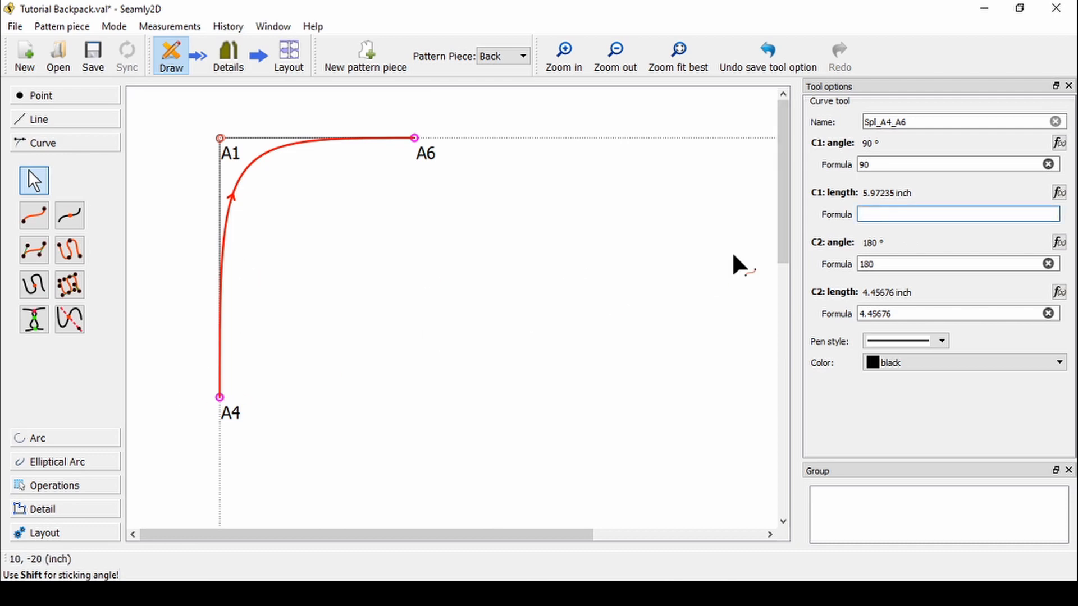
{"action": "left_click", "coordinate": [1058, 193]}
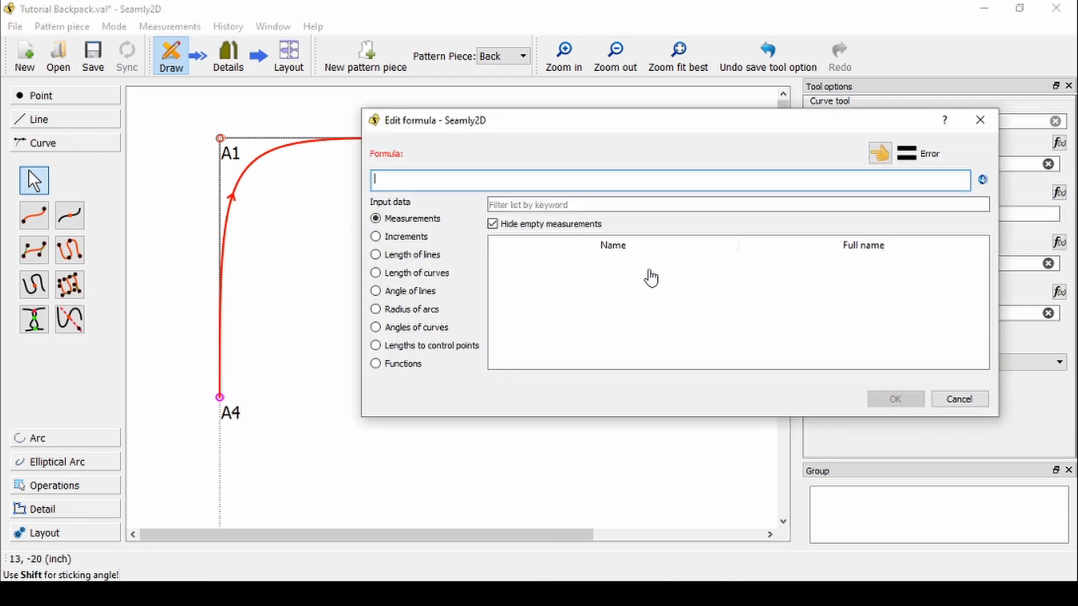
{"action": "left_click", "coordinate": [375, 254]}
{"action": "scroll", "coordinate": [668, 269], "scroll_direction": "down", "scroll_amount": 3}
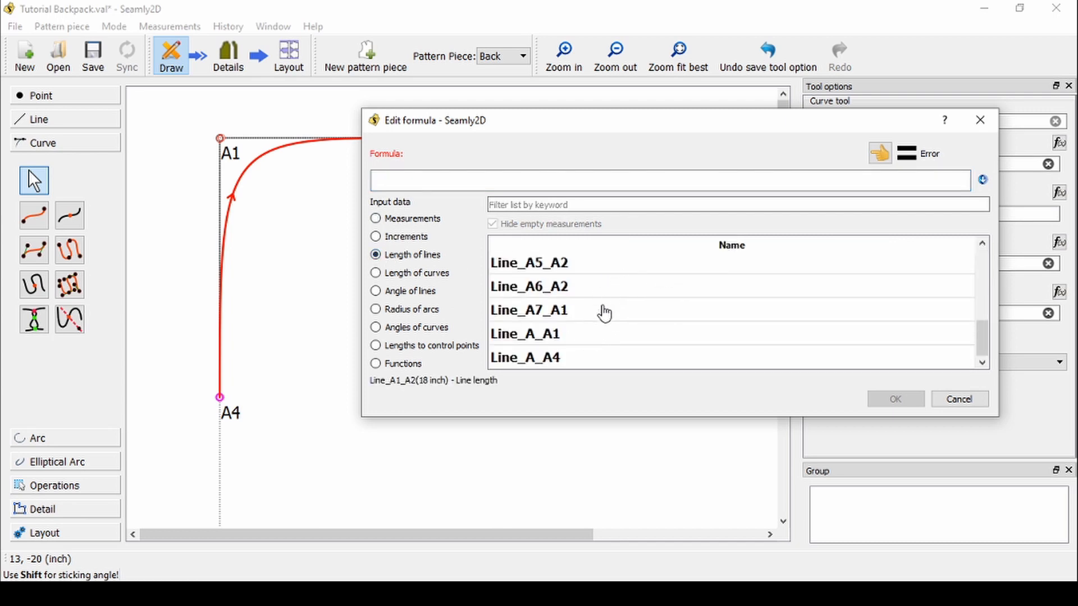
{"action": "scroll", "coordinate": [604, 312], "scroll_direction": "up", "scroll_amount": 1}
{"action": "double_click", "coordinate": [540, 292]}
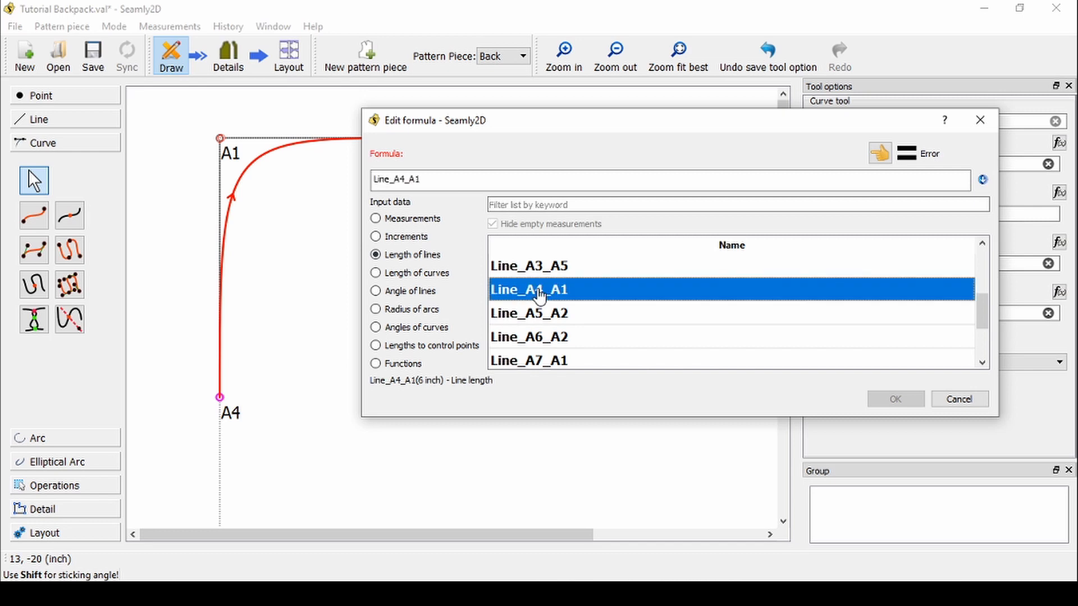
{"action": "left_click", "coordinate": [455, 180]}
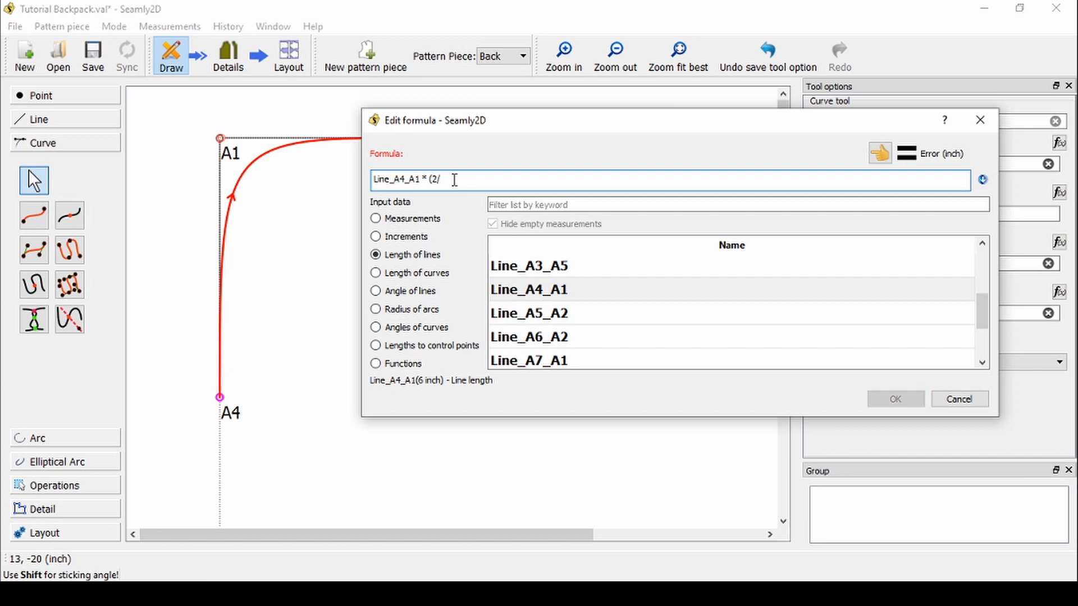
{"action": "type", "text": ")"}
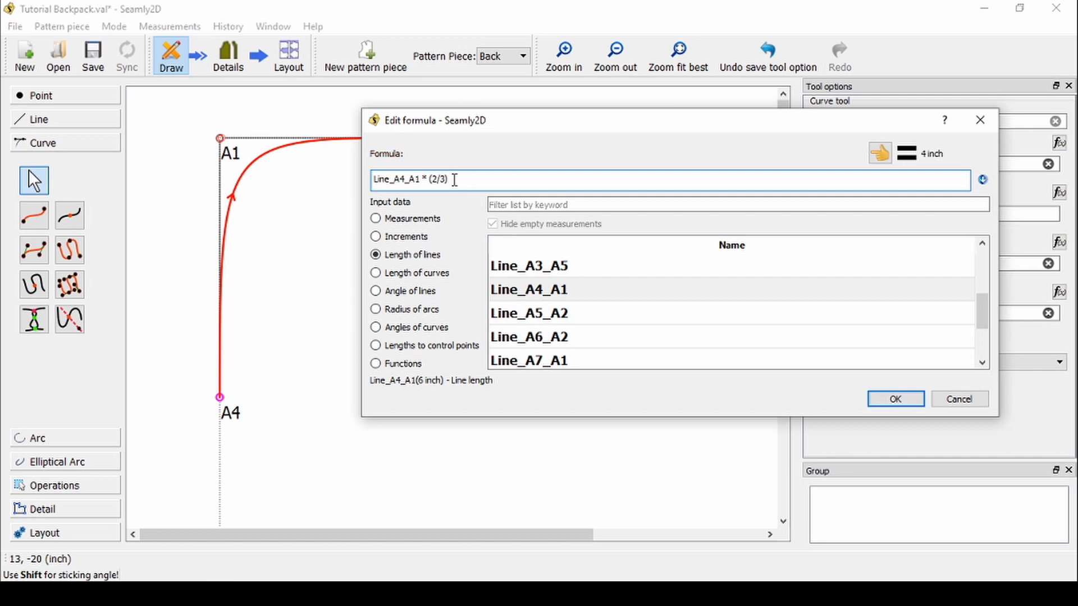
{"action": "left_click", "coordinate": [894, 399]}
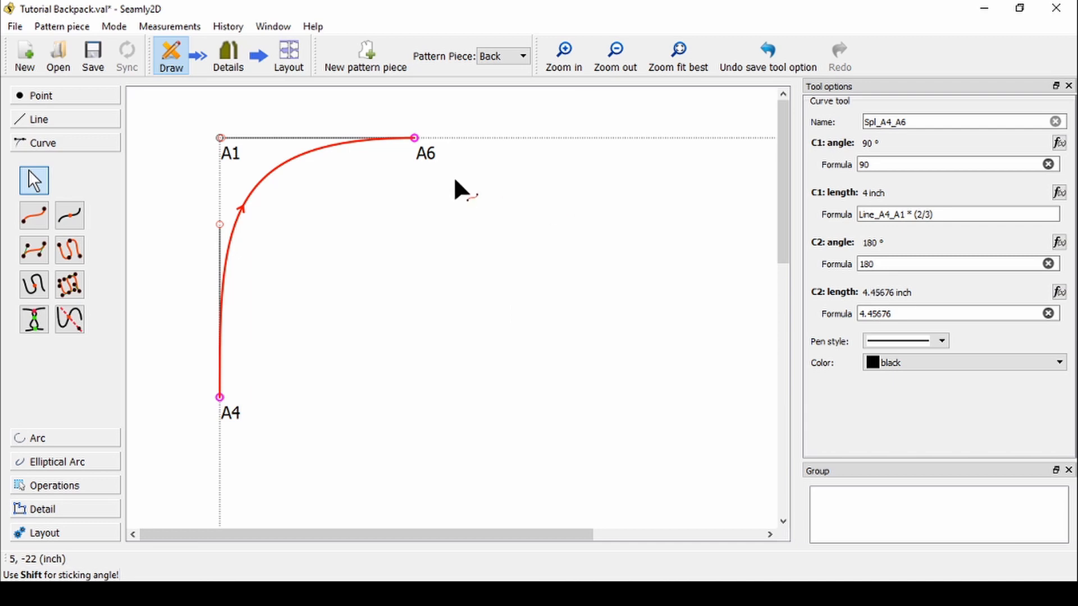
Set the second control point length of the A4–A6 curve to the formula Line_A1_A6 * (1/3).
{"action": "left_click_drag", "start_coordinate": [941, 215], "coordinate": [784, 217]}
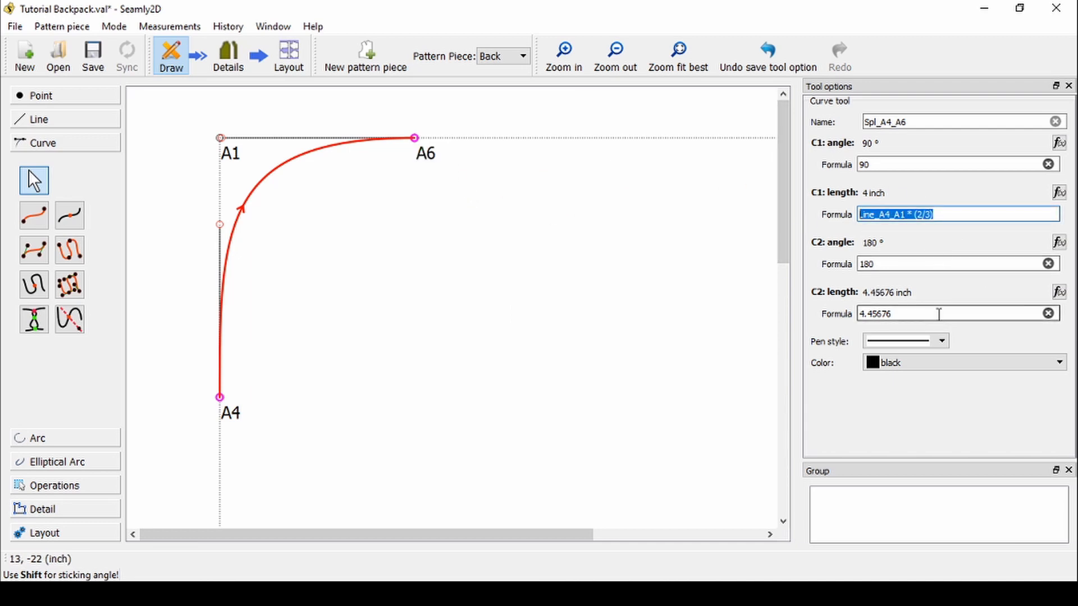
{"action": "left_click", "coordinate": [1048, 313]}
{"action": "left_click", "coordinate": [1058, 292]}
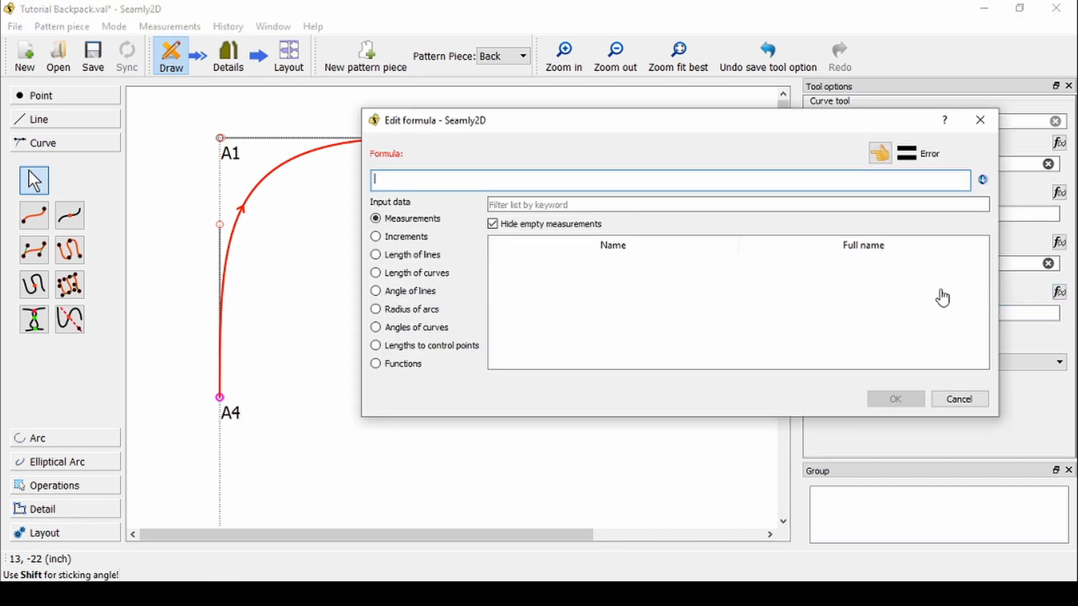
{"action": "left_click", "coordinate": [377, 257]}
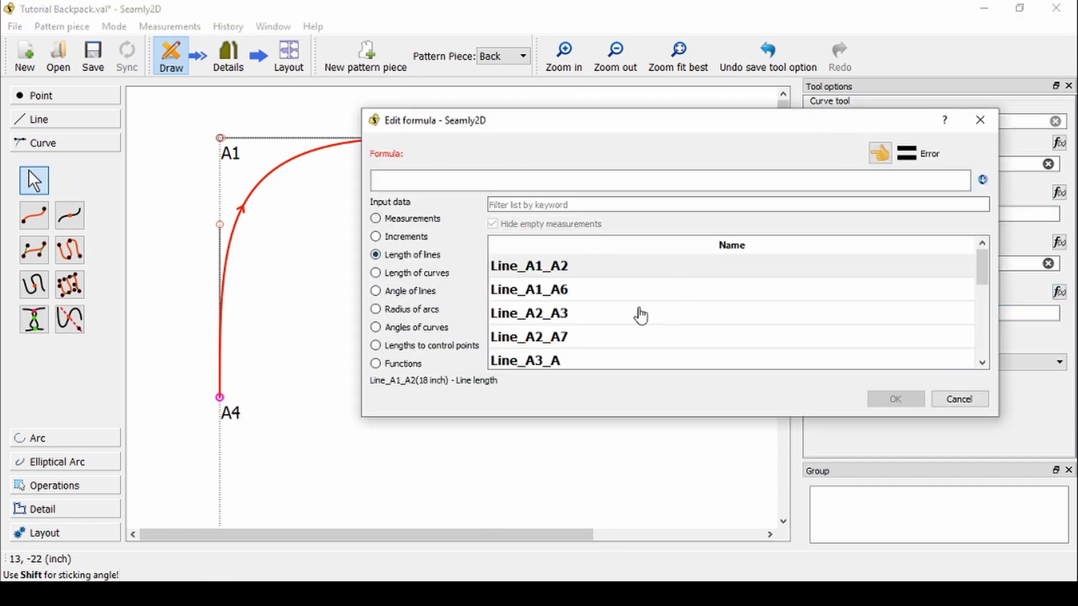
{"action": "left_click_drag", "start_coordinate": [563, 128], "coordinate": [538, 218]}
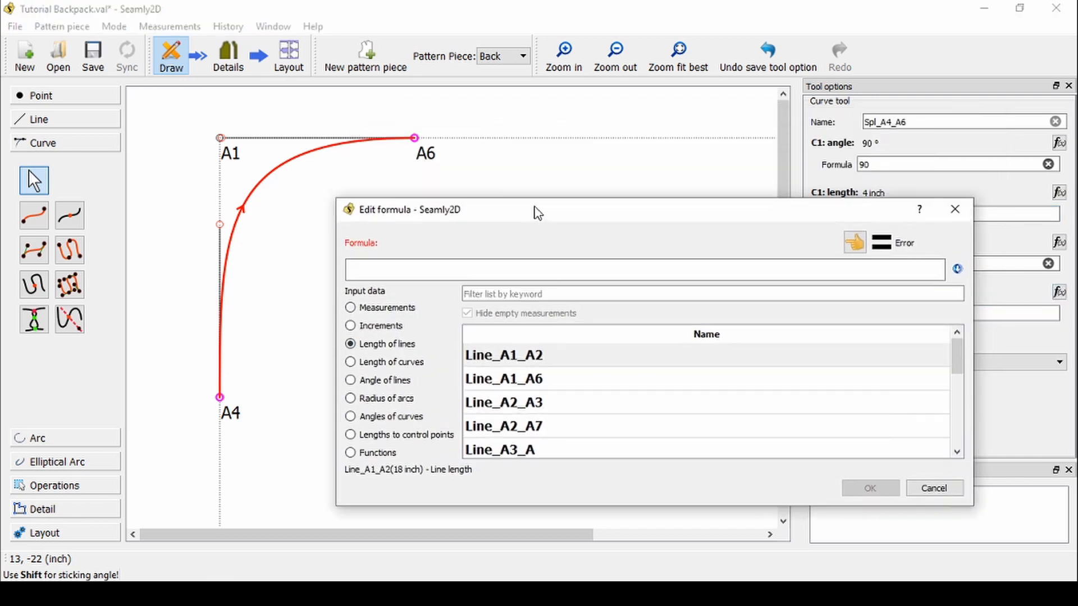
{"action": "double_click", "coordinate": [555, 387]}
{"action": "left_click", "coordinate": [447, 273]}
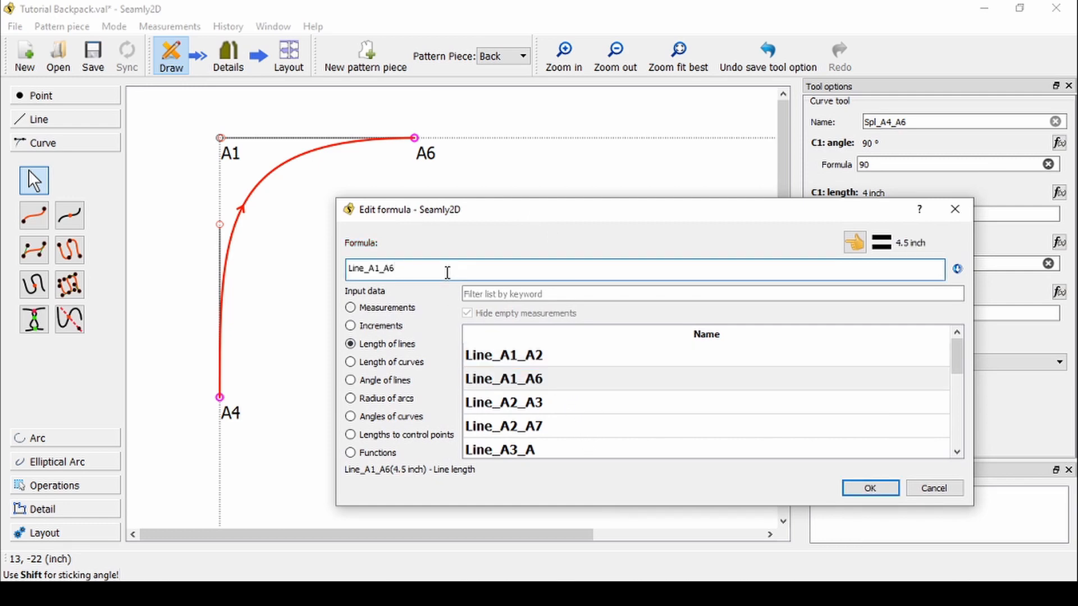
{"action": "type", "text": "* (1"}
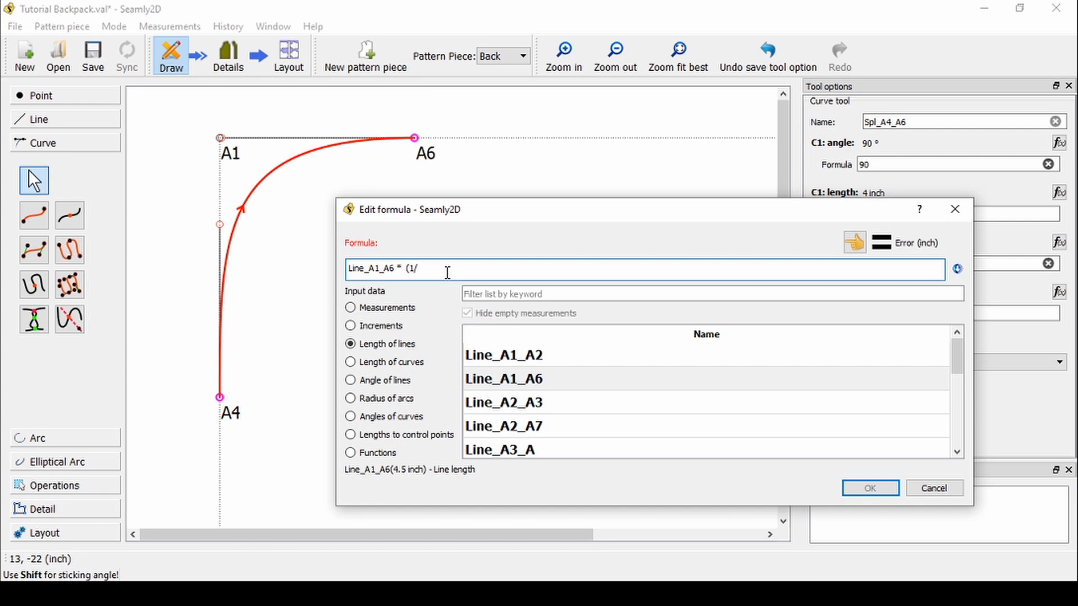
{"action": "type", "text": "/3)"}
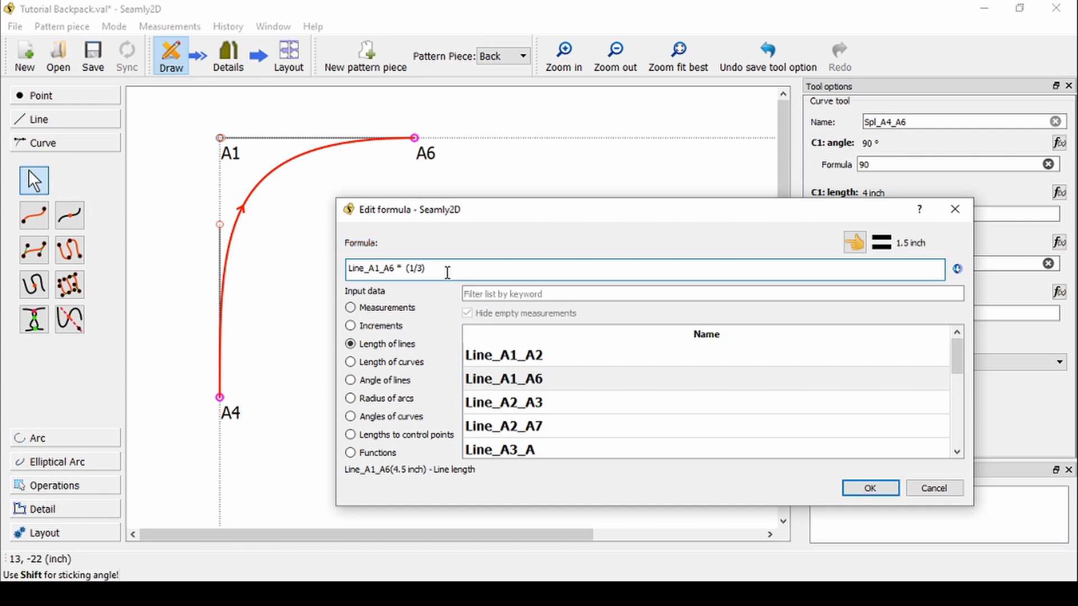
{"action": "left_click", "coordinate": [859, 488]}
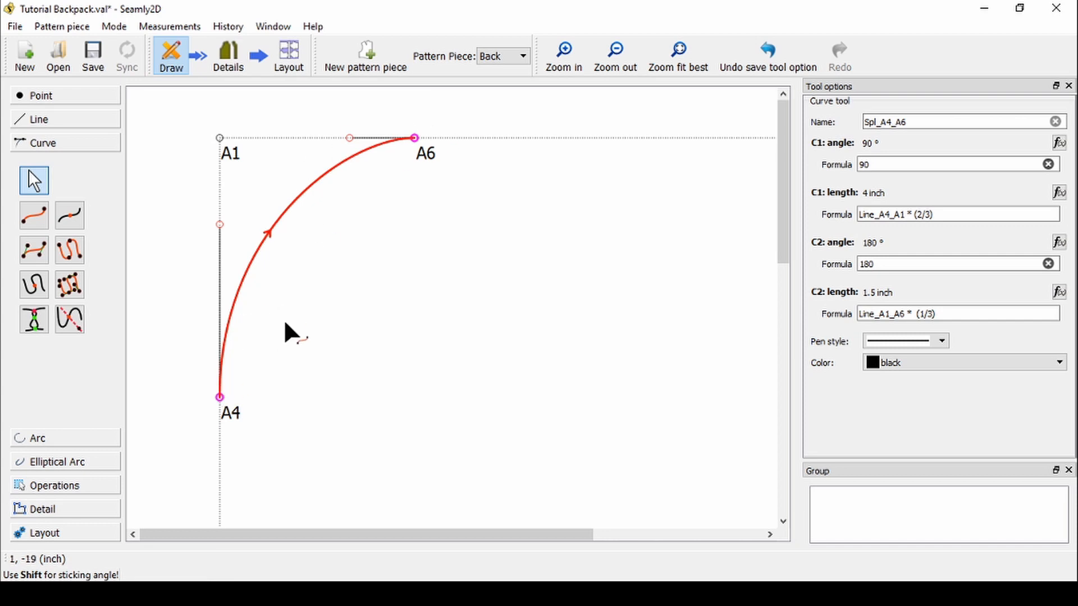
Change the length formula of point A4 to Line_A_A1 * 0.65.
{"action": "left_click", "coordinate": [240, 424]}
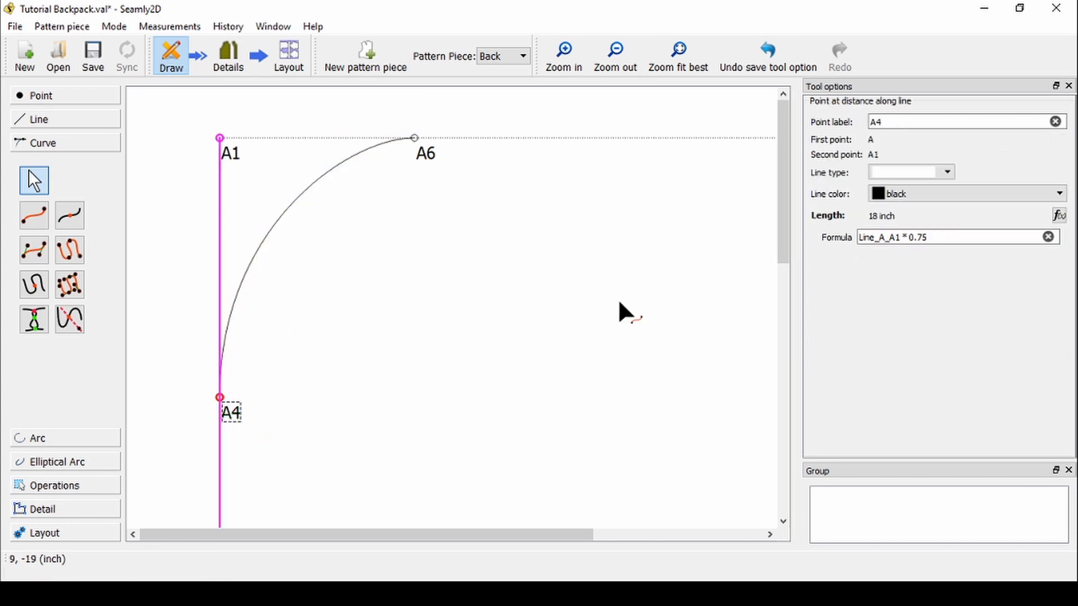
{"action": "left_click", "coordinate": [924, 237]}
{"action": "type", "text": "6"}
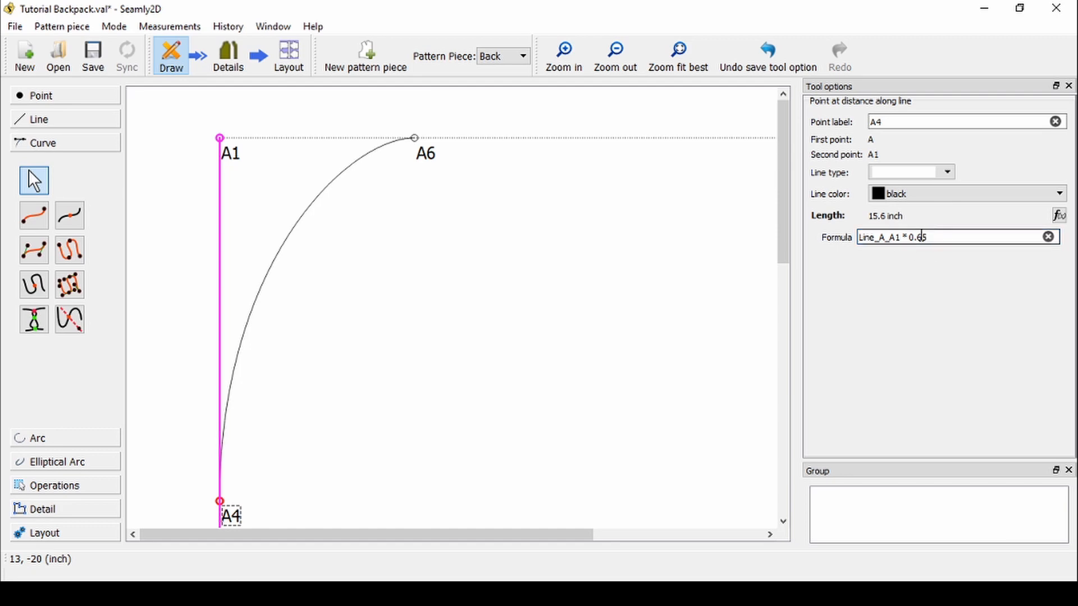
Draw a simple curve from point A7 to point A5 across the A2 corner.
{"action": "scroll", "coordinate": [517, 359], "scroll_direction": "down", "scroll_amount": 3}
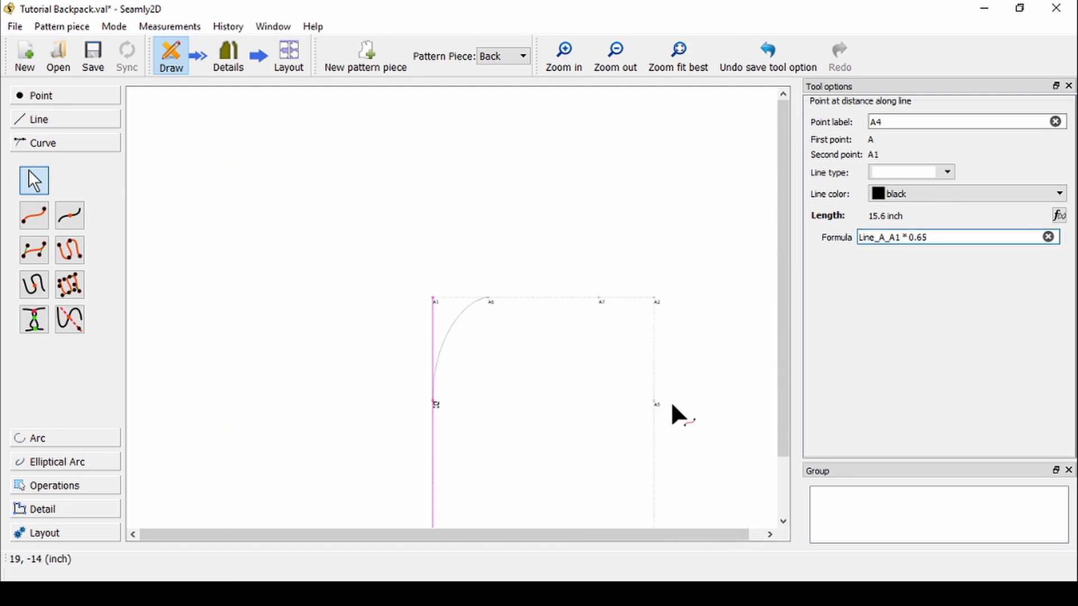
{"action": "scroll", "coordinate": [672, 404], "scroll_direction": "up", "scroll_amount": 3}
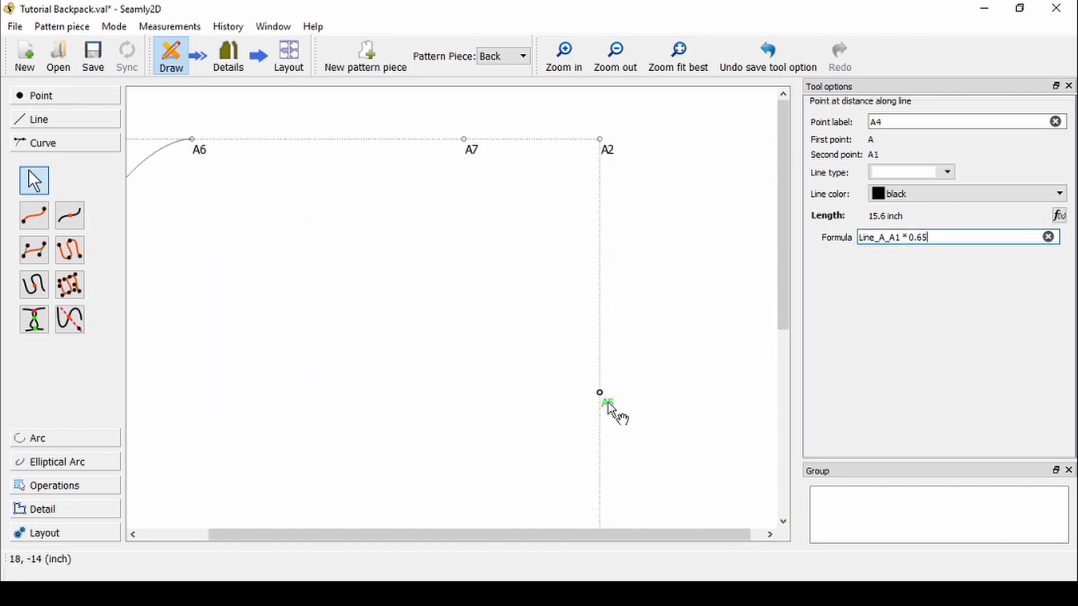
{"action": "scroll", "coordinate": [505, 392], "scroll_direction": "down", "scroll_amount": 2}
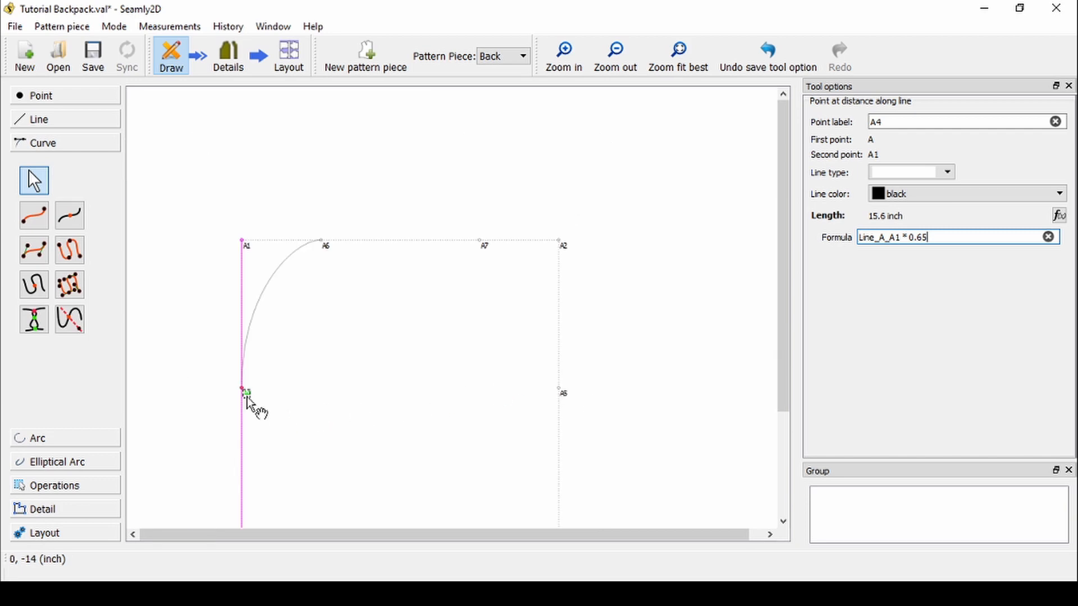
{"action": "scroll", "coordinate": [245, 396], "scroll_direction": "up", "scroll_amount": 2}
{"action": "scroll", "coordinate": [303, 387], "scroll_direction": "down", "scroll_amount": 1}
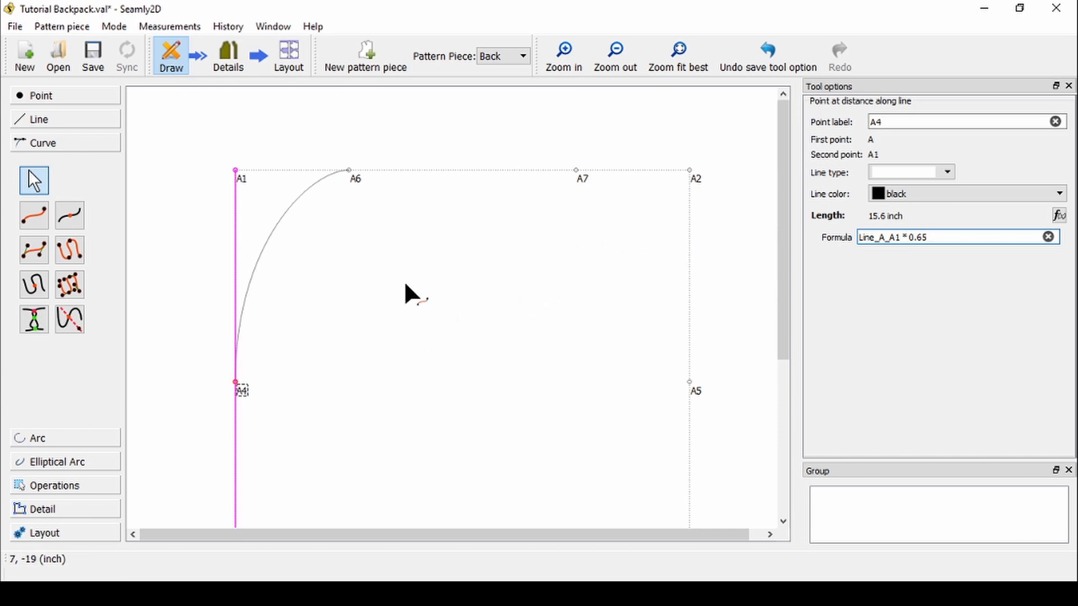
{"action": "left_click", "coordinate": [33, 216]}
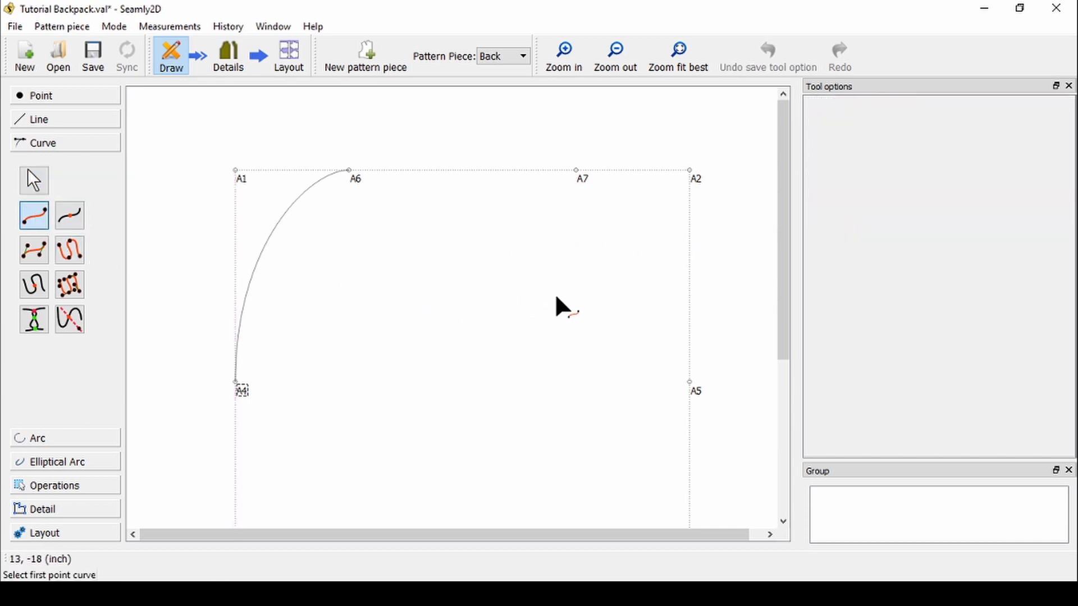
{"action": "left_click", "coordinate": [583, 184]}
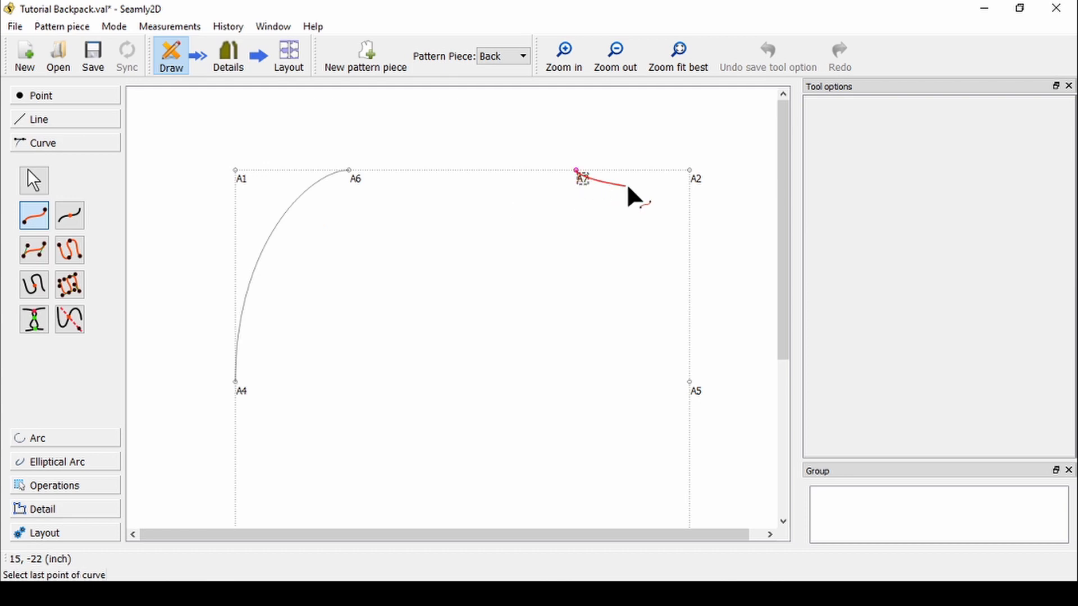
{"action": "left_click", "coordinate": [690, 384]}
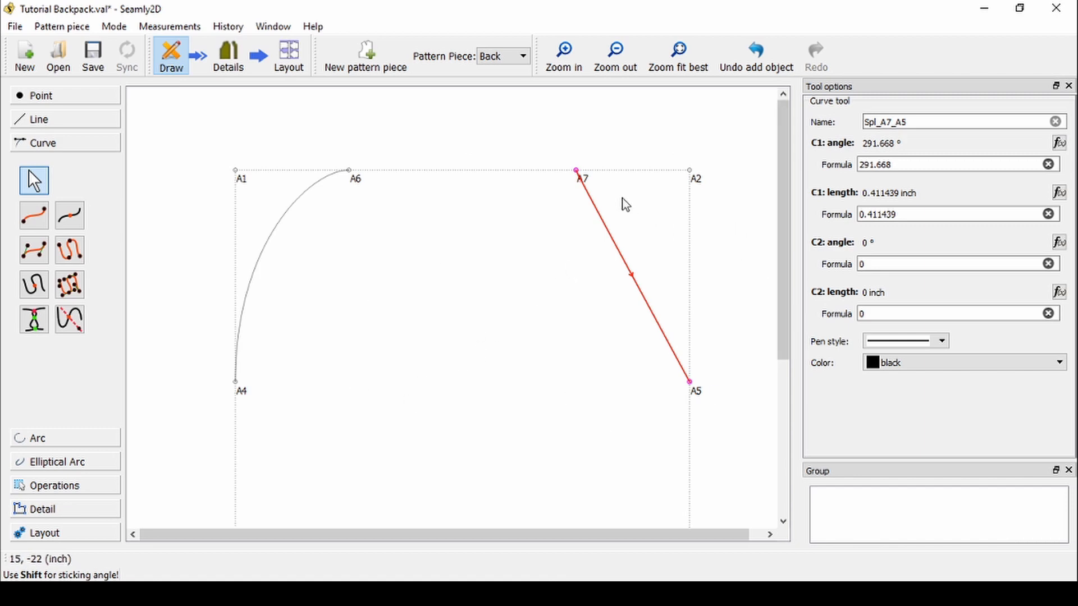
Round the A7–A5 curve by pulling its first control handle along the A7–A2 line to A2 and its second straight up from A5.
{"action": "left_click_drag", "start_coordinate": [589, 192], "coordinate": [648, 184]}
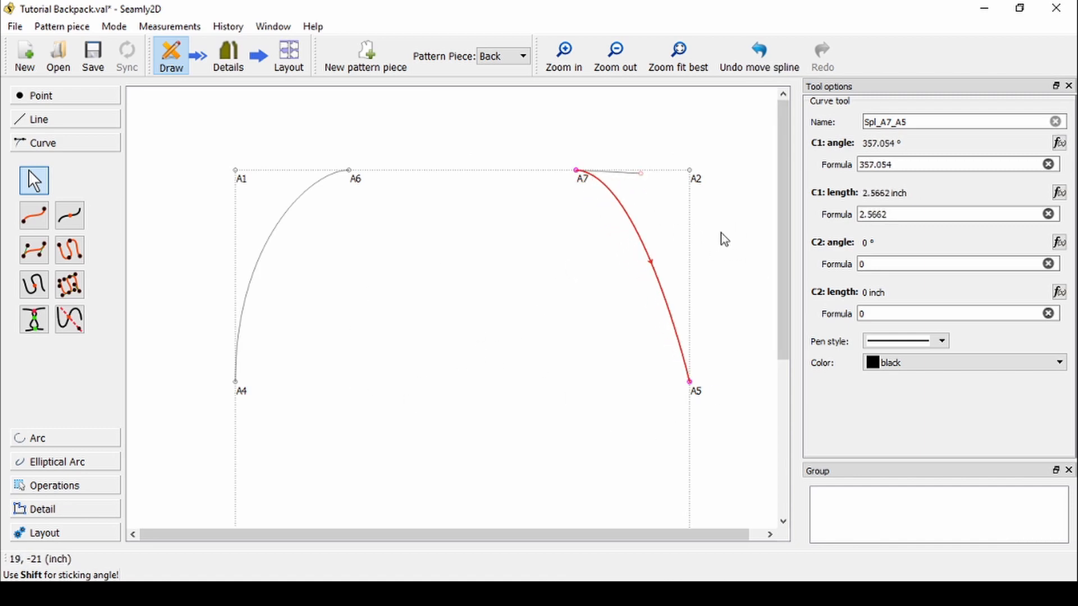
{"action": "scroll", "coordinate": [707, 199], "scroll_direction": "up", "scroll_amount": 2, "text": "ctrl"}
{"action": "scroll", "coordinate": [681, 448], "scroll_direction": "up", "scroll_amount": 1, "text": "ctrl"}
{"action": "scroll", "coordinate": [715, 432], "scroll_direction": "down", "scroll_amount": 1, "text": "ctrl"}
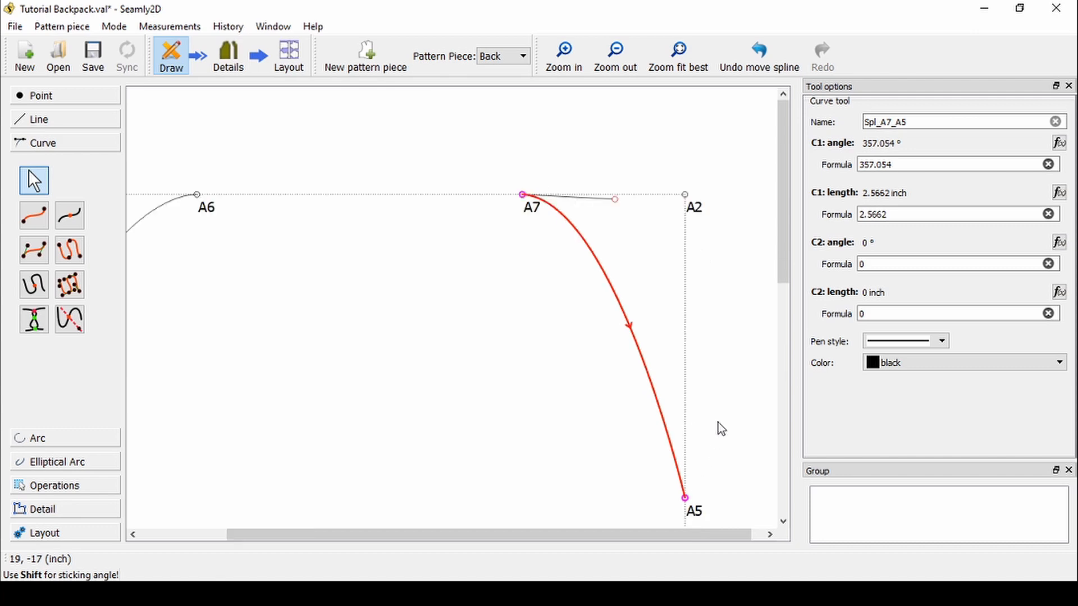
{"action": "left_click_drag", "start_coordinate": [637, 340], "coordinate": [679, 422]}
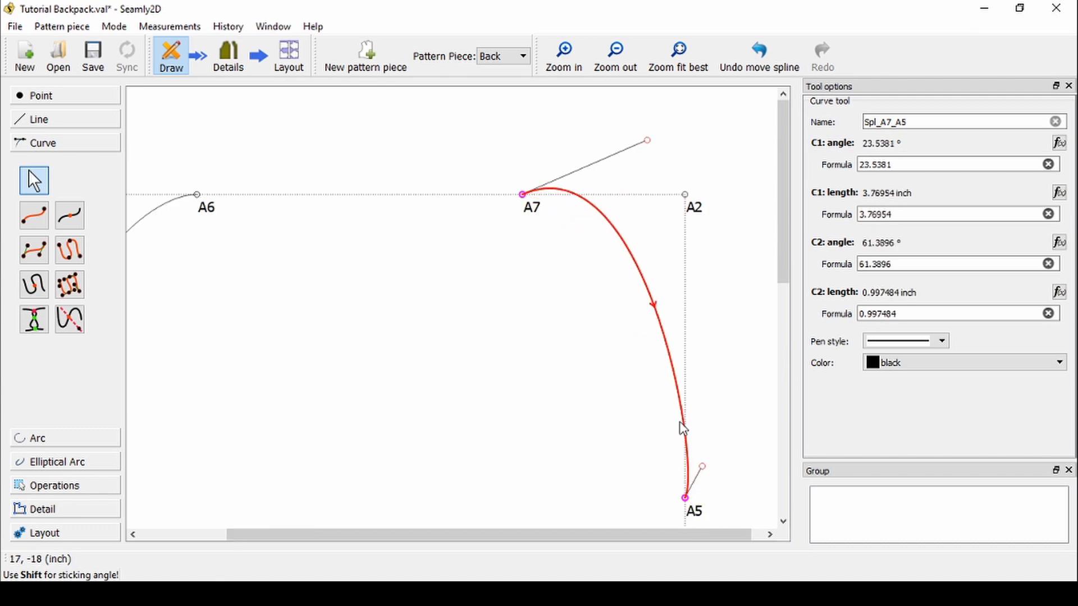
{"action": "left_click_drag", "start_coordinate": [702, 466], "coordinate": [688, 249]}
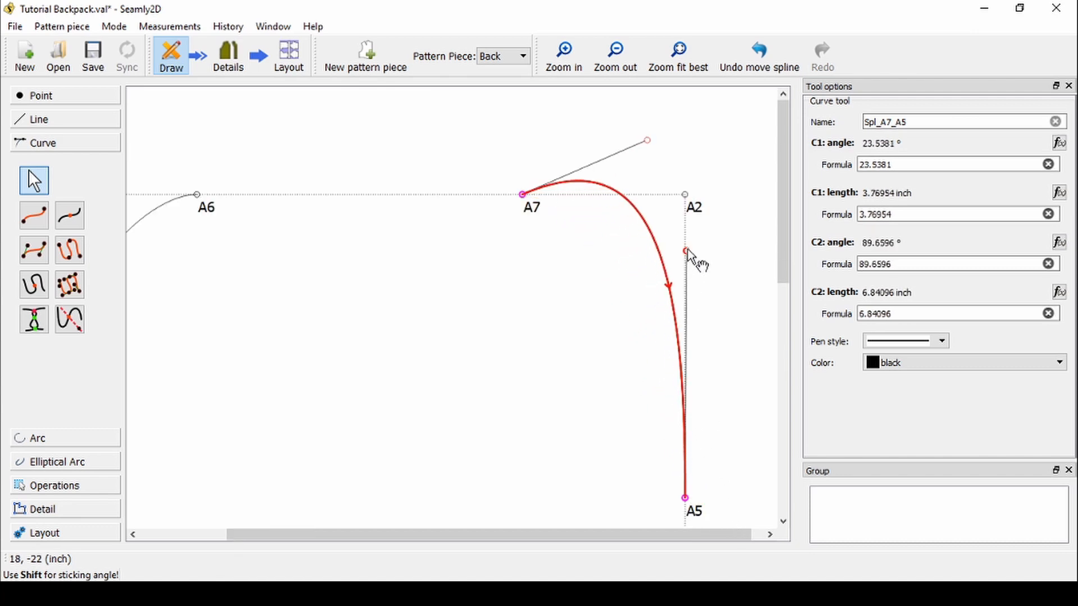
{"action": "left_click_drag", "start_coordinate": [648, 140], "coordinate": [684, 195]}
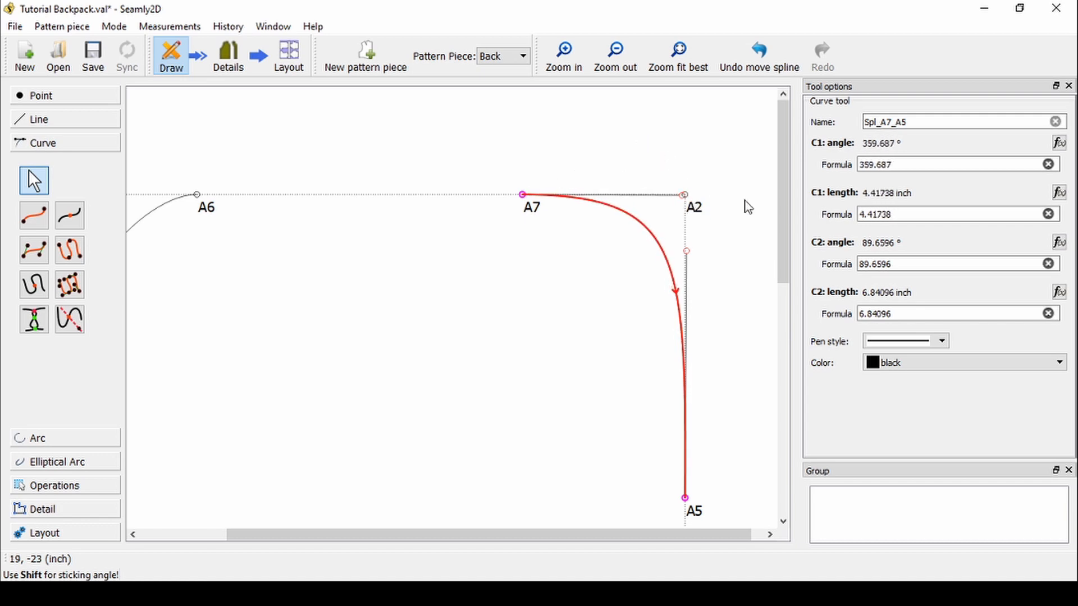
Set the A7–A5 curve's first control point angle to 360 and its second control point angle to 90.
{"action": "left_click_drag", "start_coordinate": [905, 165], "coordinate": [789, 163]}
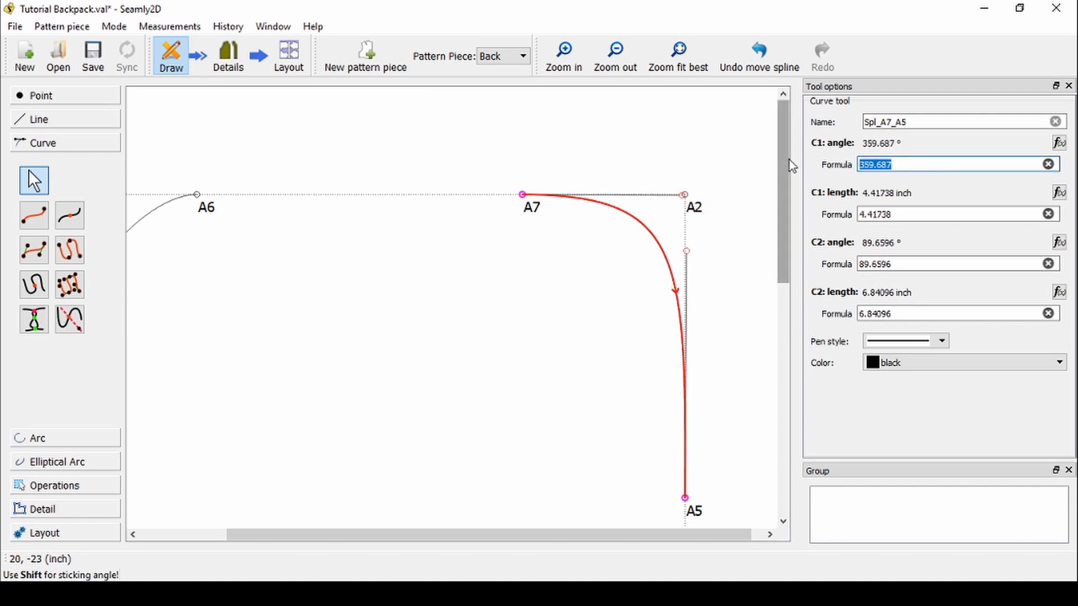
{"action": "type", "text": "360"}
{"action": "key", "text": "Return"}
{"action": "left_click_drag", "start_coordinate": [921, 264], "coordinate": [805, 266]}
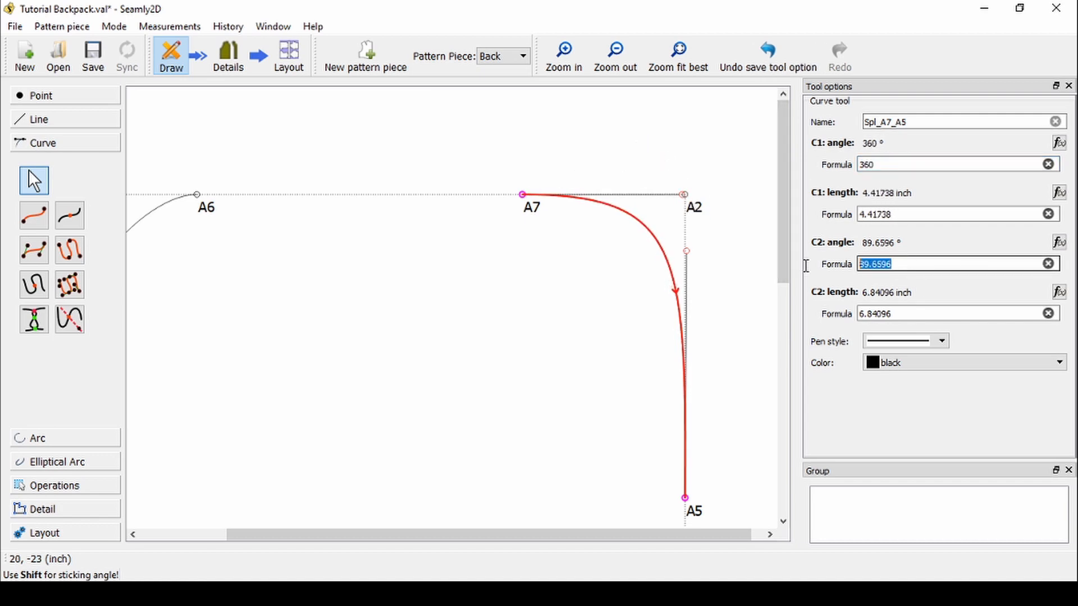
{"action": "type", "text": "90"}
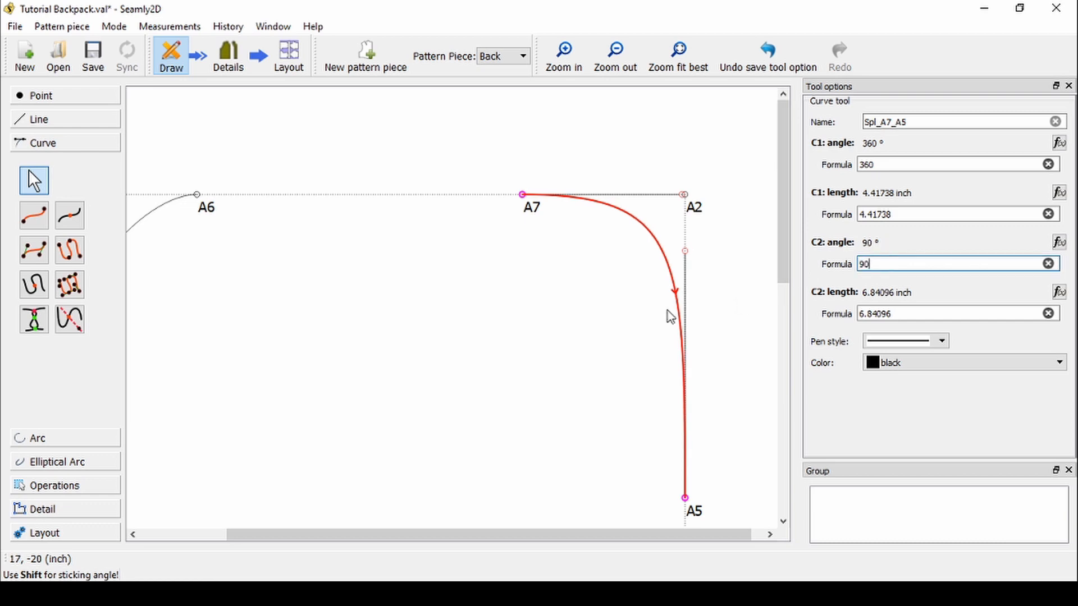
Copy the A4–A6 curve's first control point length formula, Line_A4_A1 * (2/3), into the A7–A5 curve's second control point length.
{"action": "left_click_drag", "start_coordinate": [434, 539], "coordinate": [339, 534]}
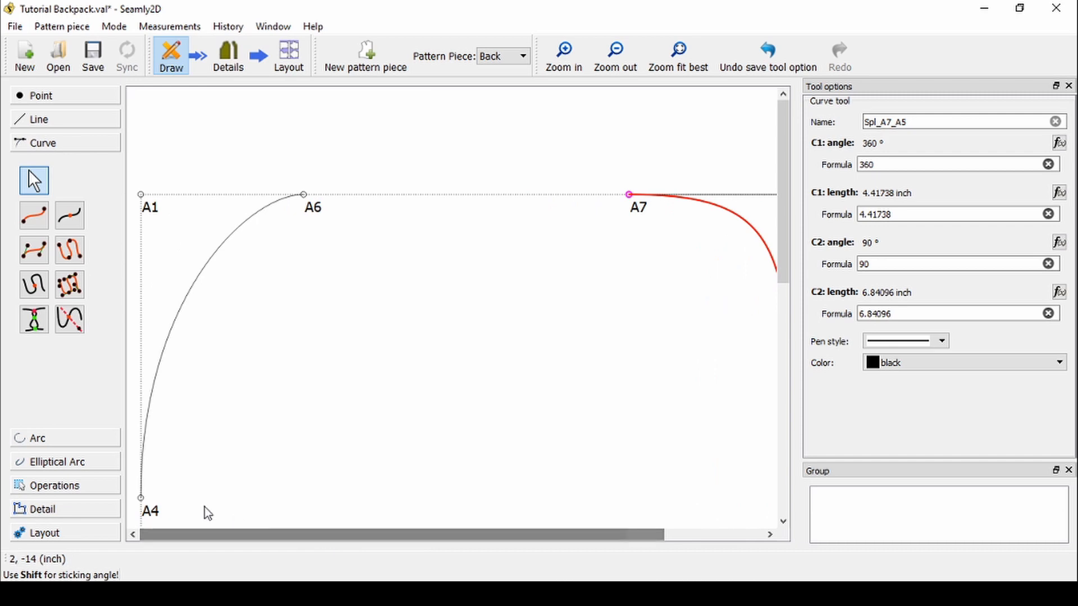
{"action": "left_click", "coordinate": [155, 510]}
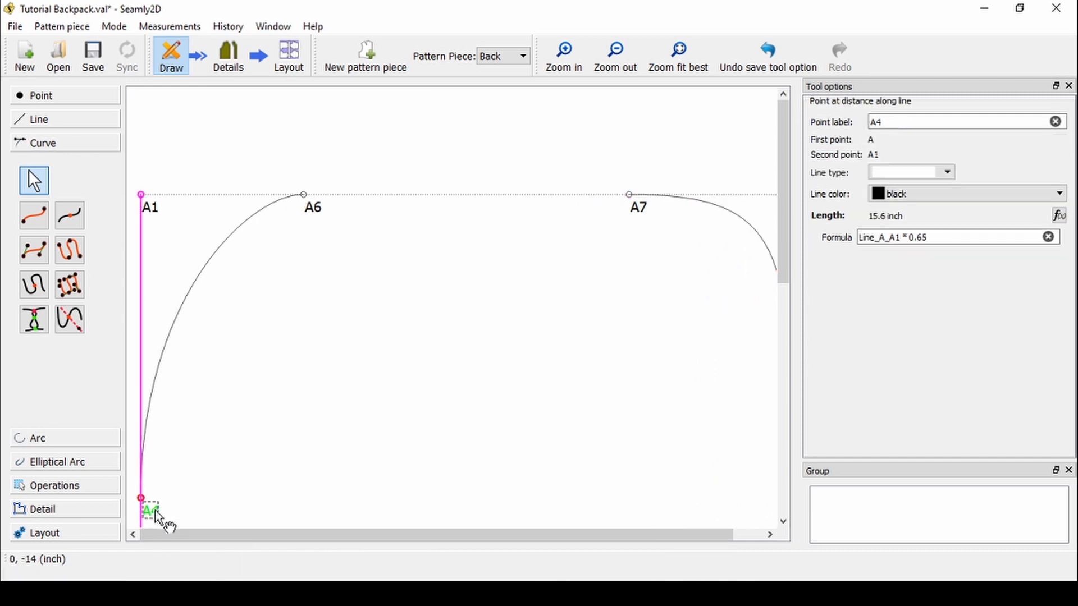
{"action": "left_click", "coordinate": [192, 301]}
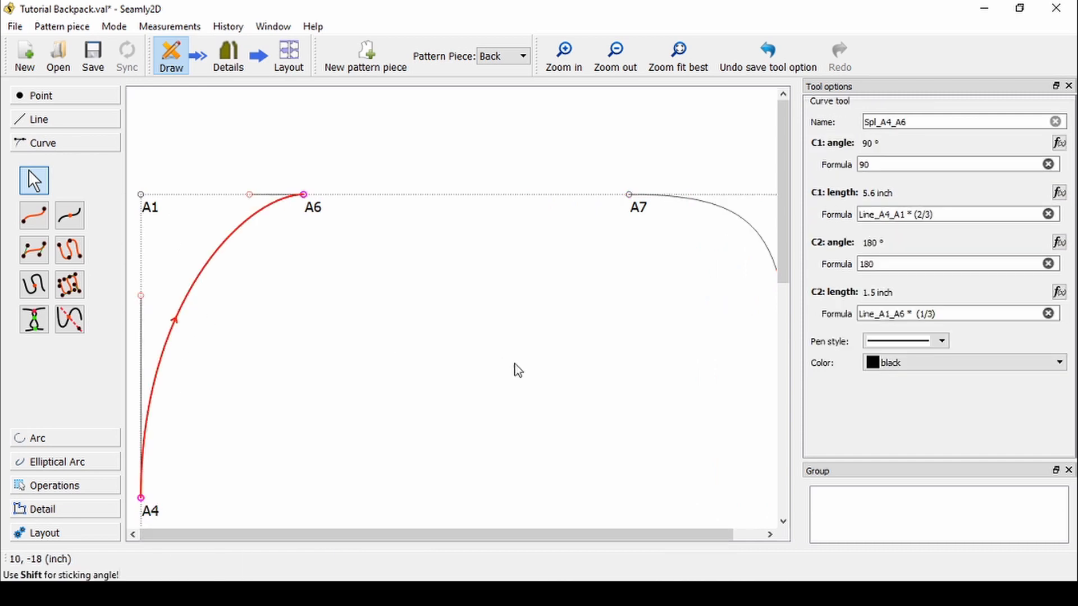
{"action": "triple_click", "coordinate": [965, 215]}
{"action": "key", "text": "ctrl+c"}
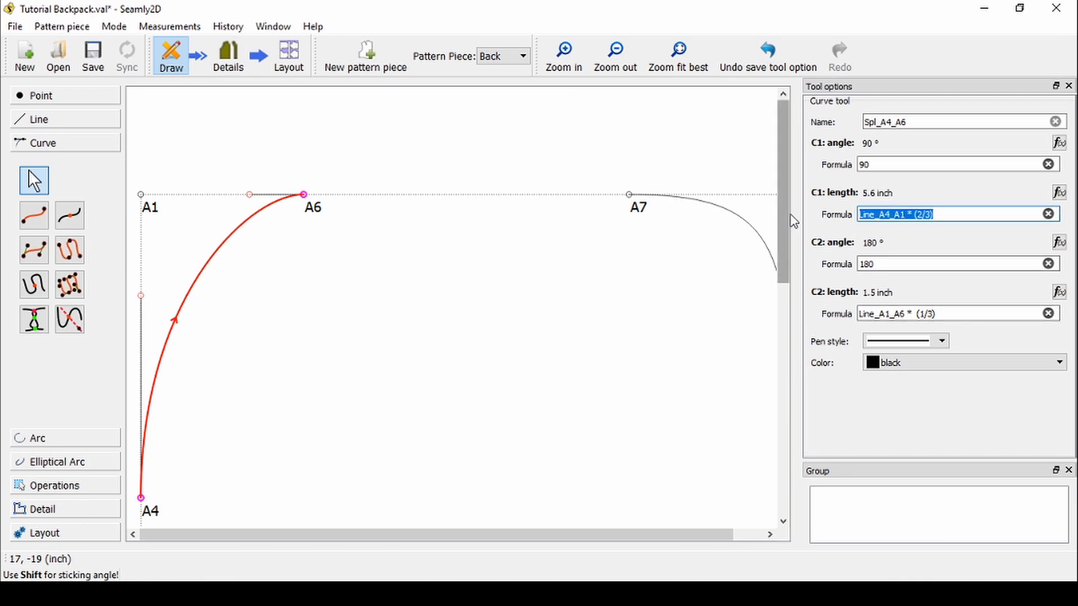
{"action": "left_click_drag", "start_coordinate": [612, 536], "coordinate": [640, 536]}
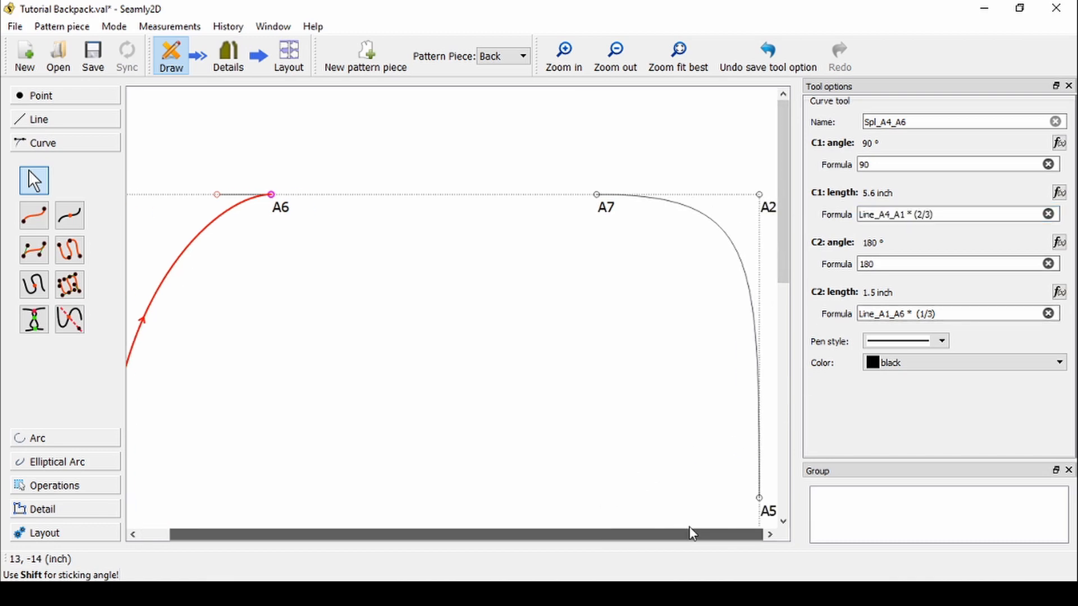
{"action": "left_click", "coordinate": [768, 510]}
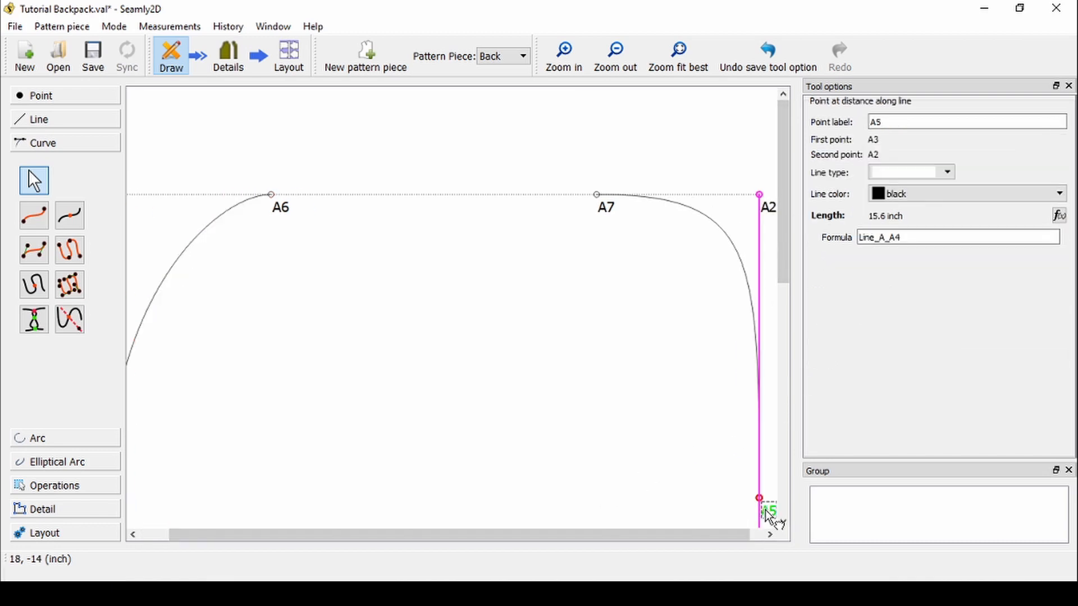
{"action": "left_click", "coordinate": [735, 248]}
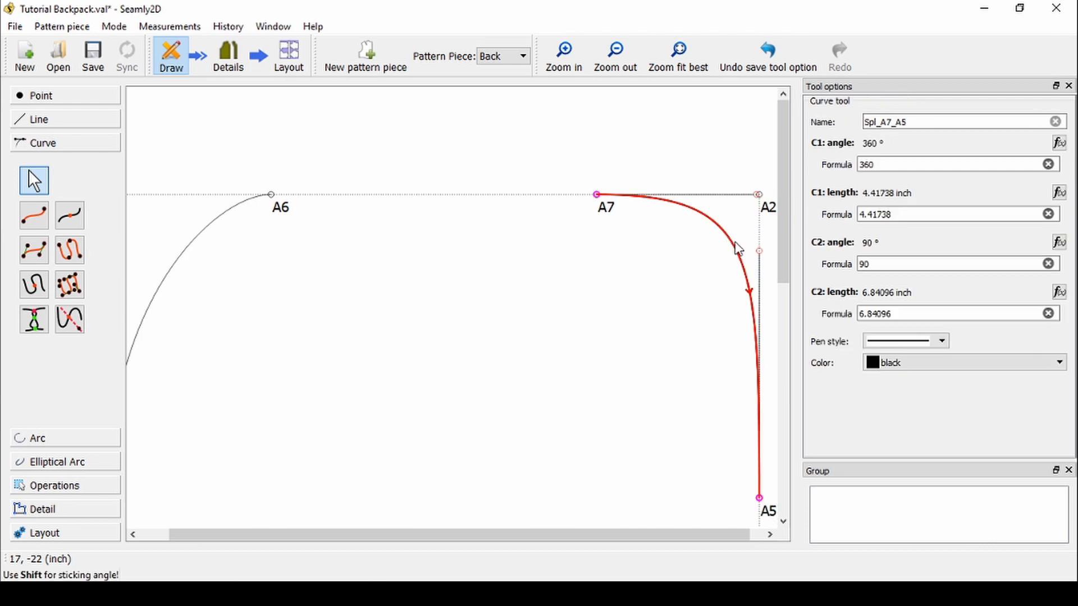
{"action": "triple_click", "coordinate": [920, 312]}
{"action": "key", "text": "ctrl+v"}
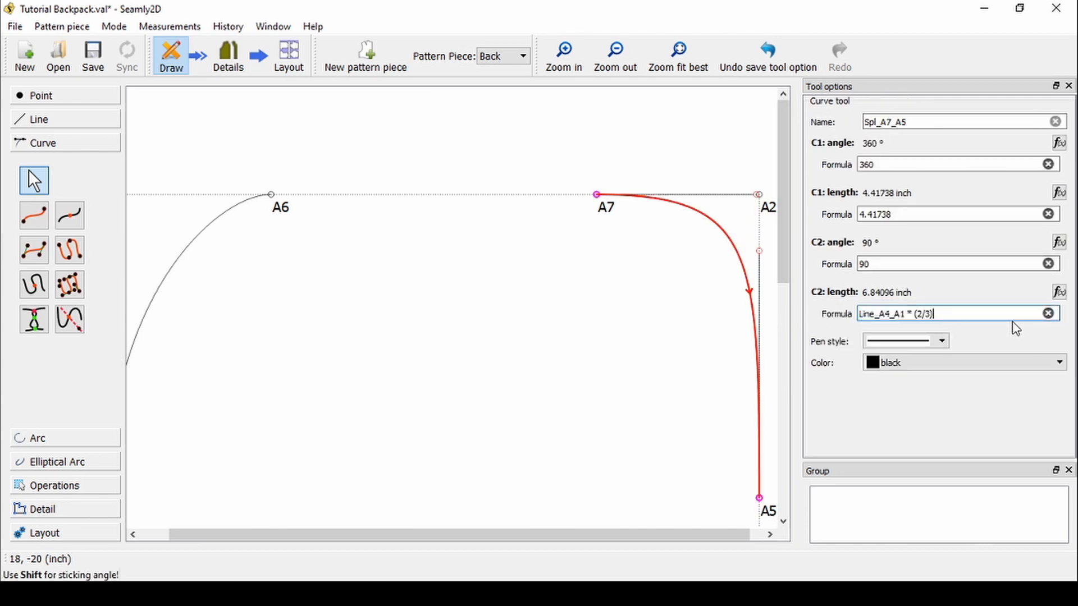
Replace the line reference in the A7–A5 curve's second control point length so the formula is Line_A5_A2 * (2/3).
{"action": "left_click", "coordinate": [1059, 291]}
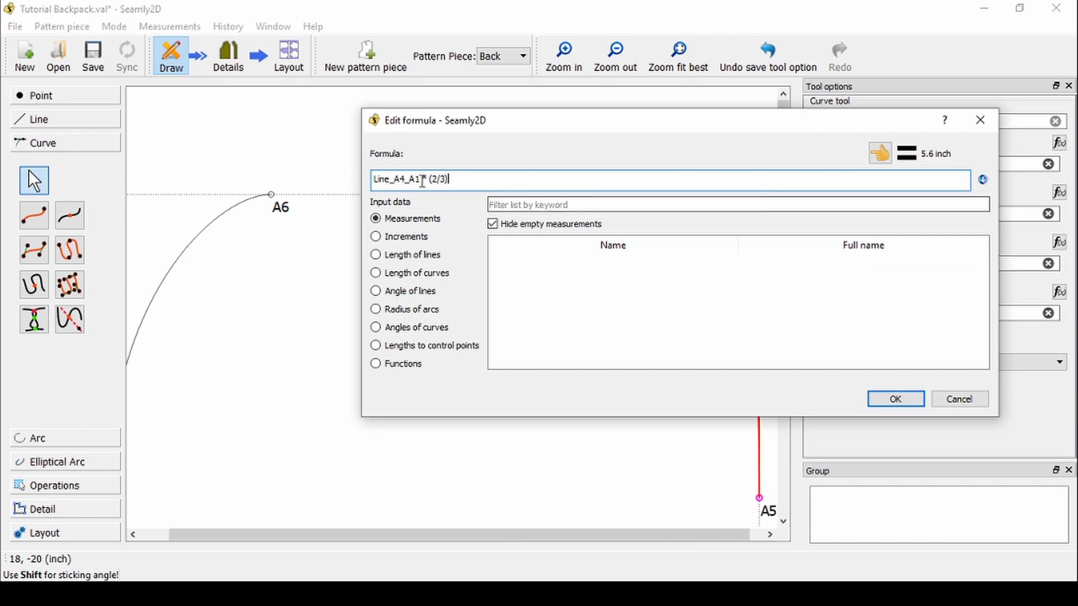
{"action": "left_click_drag", "start_coordinate": [419, 179], "coordinate": [376, 179]}
{"action": "key", "text": "BackSpace"}
{"action": "left_click_drag", "start_coordinate": [556, 125], "coordinate": [439, 147]}
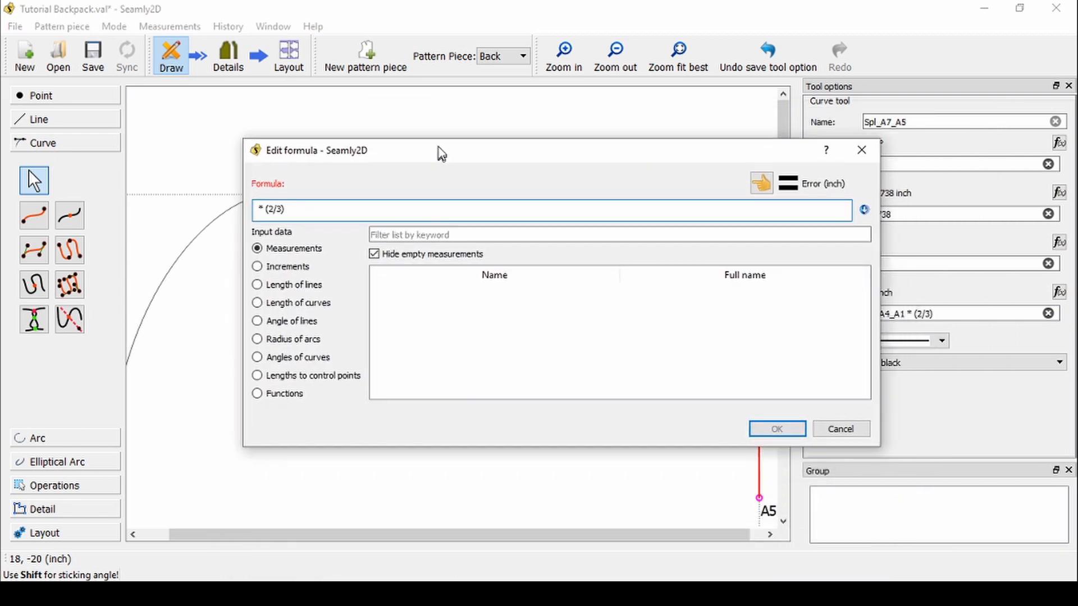
{"action": "left_click", "coordinate": [258, 281]}
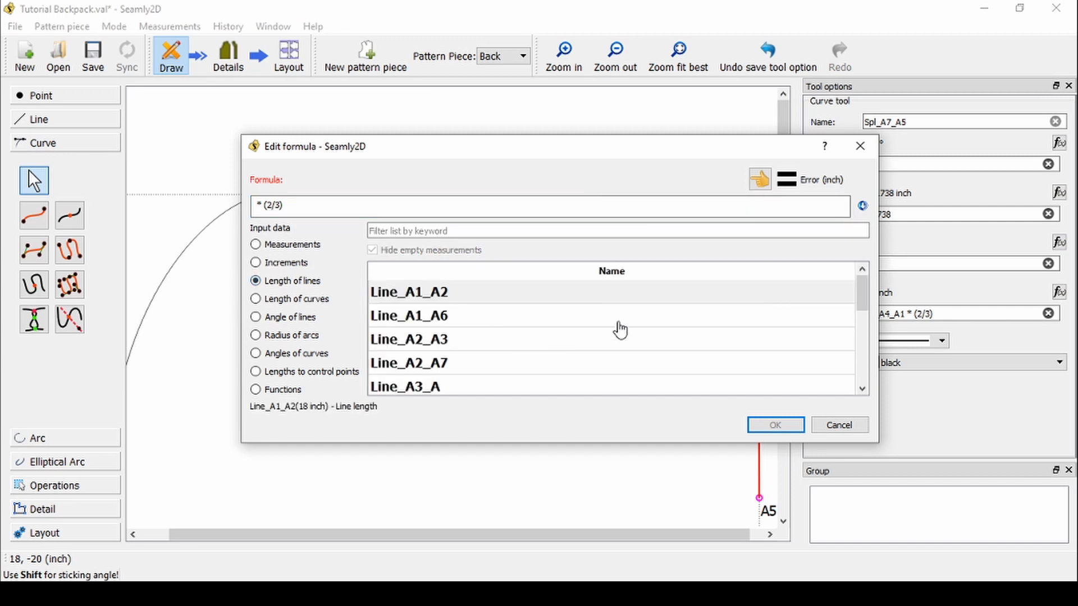
{"action": "left_click_drag", "start_coordinate": [856, 297], "coordinate": [858, 335]}
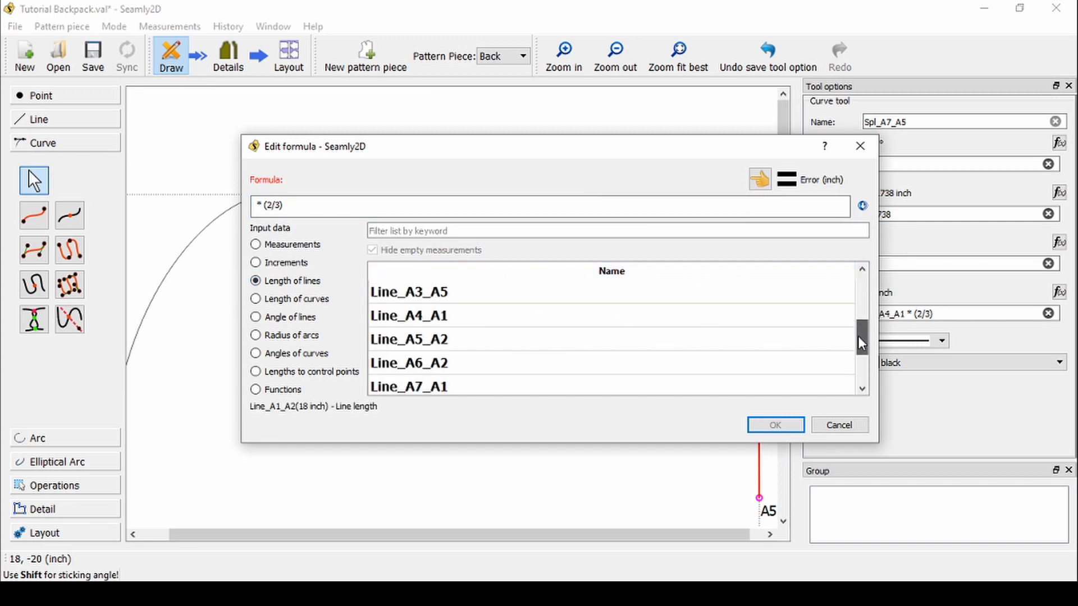
{"action": "left_click", "coordinate": [453, 342]}
{"action": "double_click", "coordinate": [454, 341]}
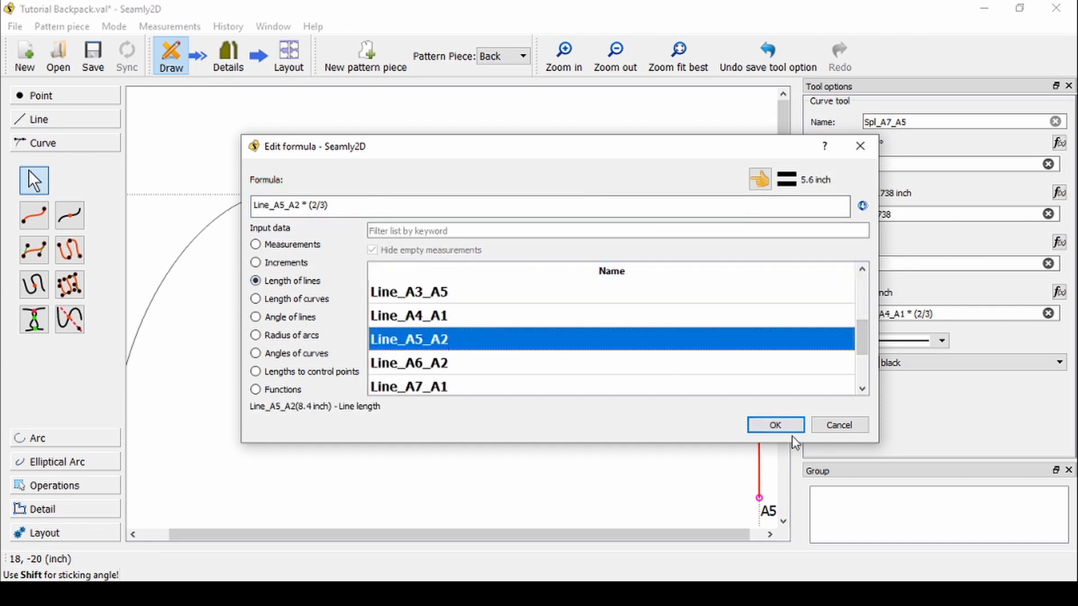
{"action": "left_click", "coordinate": [775, 428]}
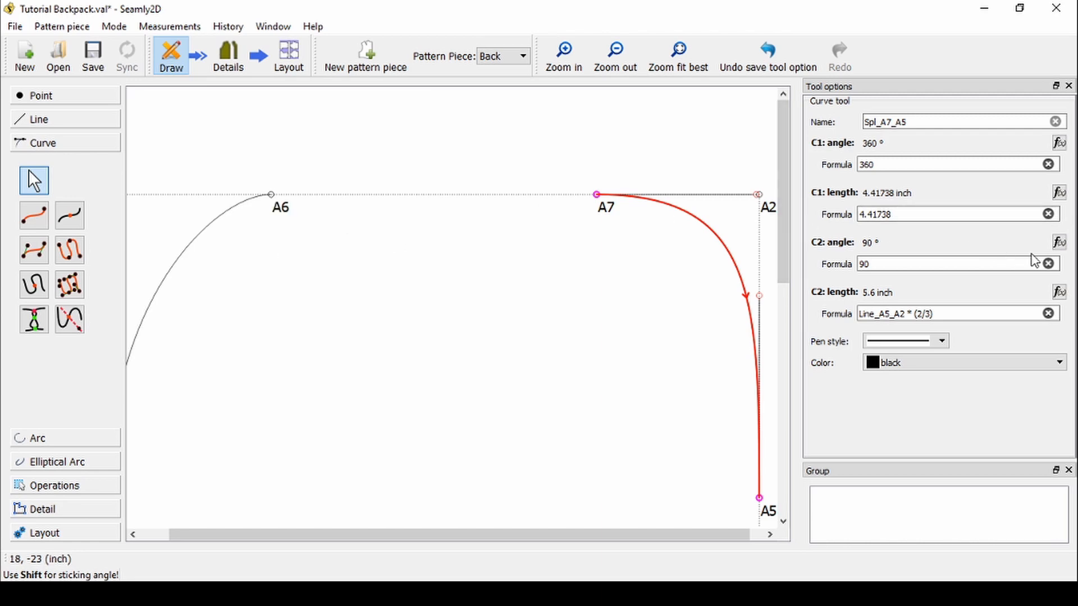
Set the first control point length of the A7–A5 curve to the formula Line_A2_A7 * (1/3) and save the pattern.
{"action": "left_click", "coordinate": [1038, 214]}
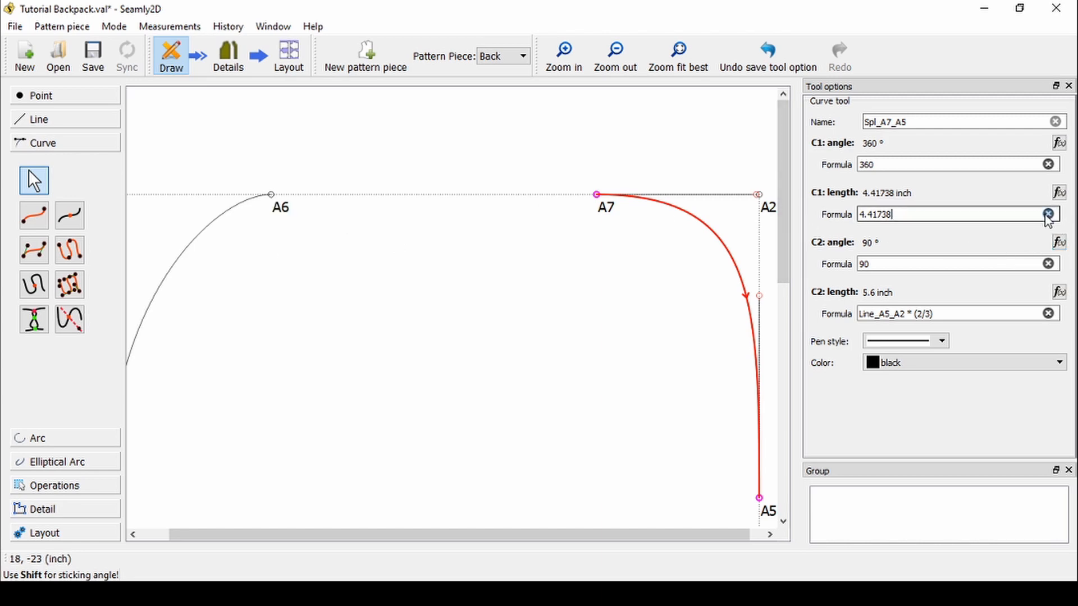
{"action": "left_click", "coordinate": [1047, 215]}
{"action": "left_click", "coordinate": [1059, 193]}
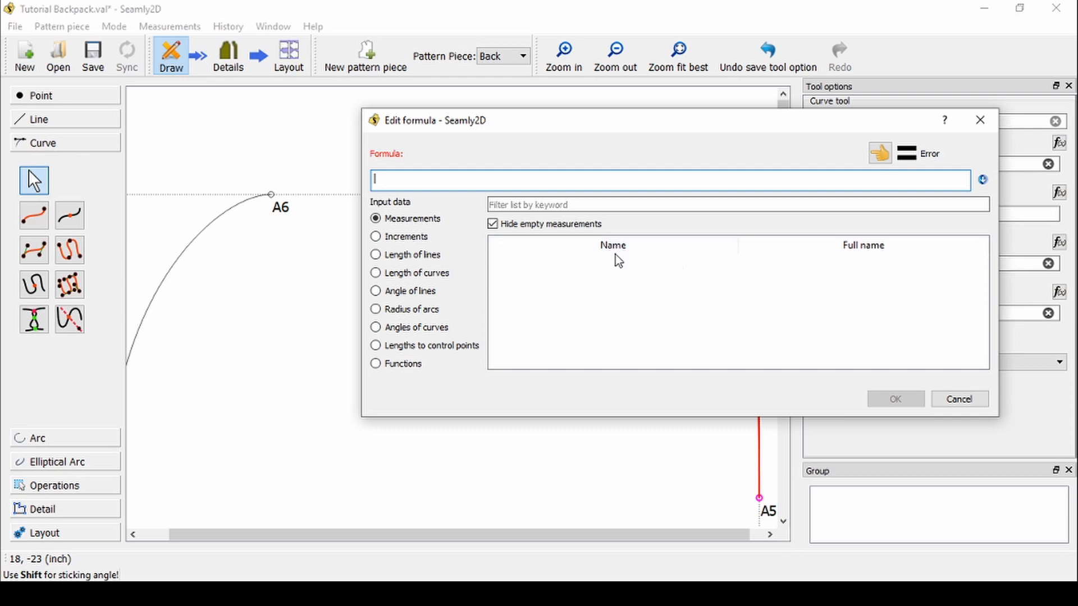
{"action": "left_click", "coordinate": [375, 254]}
{"action": "left_click_drag", "start_coordinate": [589, 130], "coordinate": [549, 230]}
{"action": "left_click", "coordinate": [529, 449]}
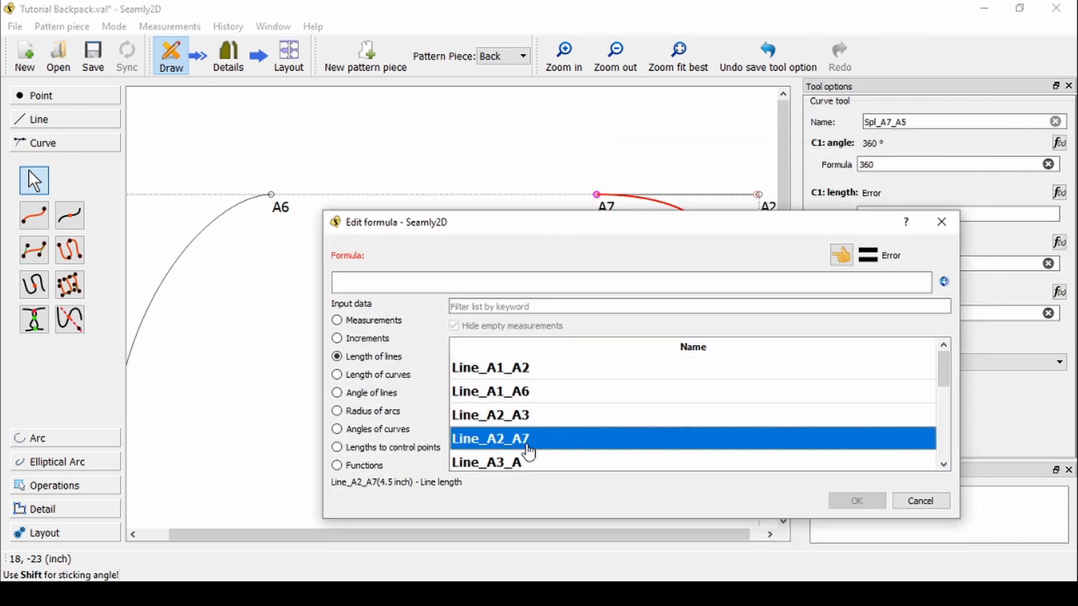
{"action": "double_click", "coordinate": [529, 452]}
{"action": "left_click", "coordinate": [423, 282]}
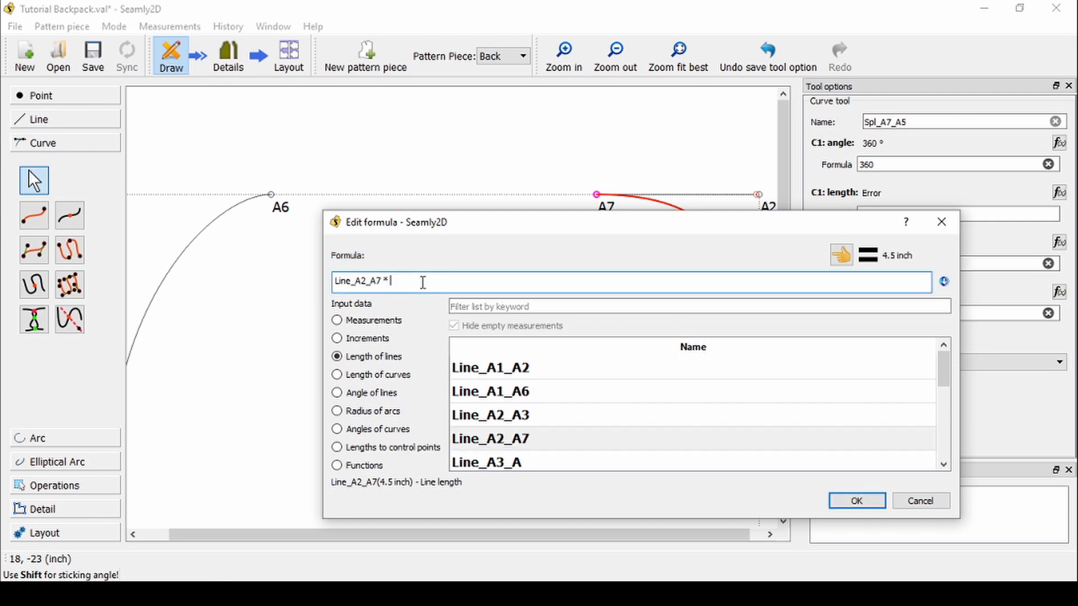
{"action": "type", "text": "* (1/3"}
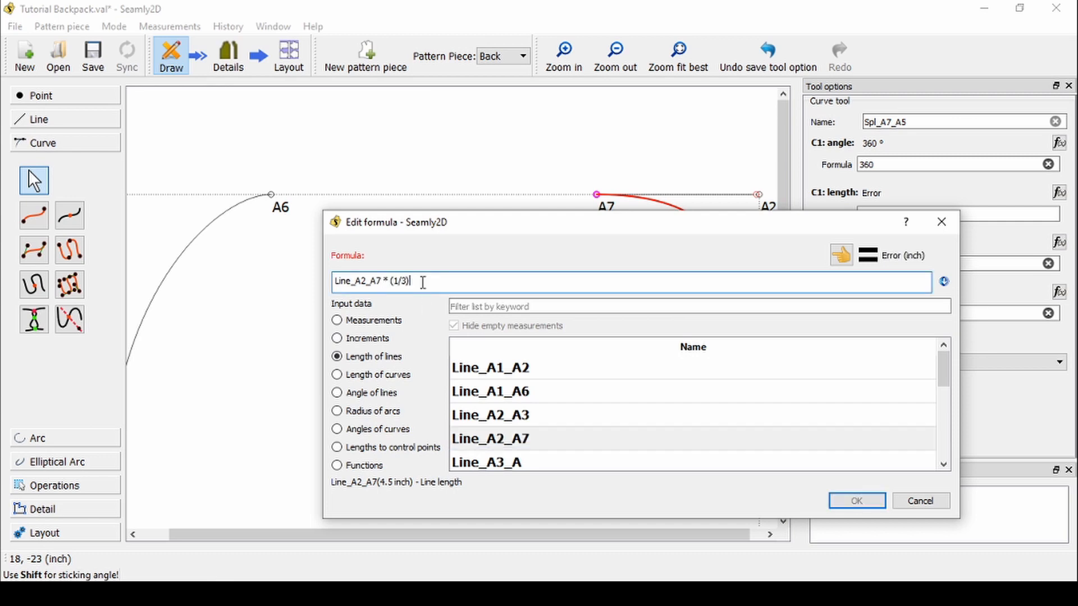
{"action": "left_click", "coordinate": [856, 503]}
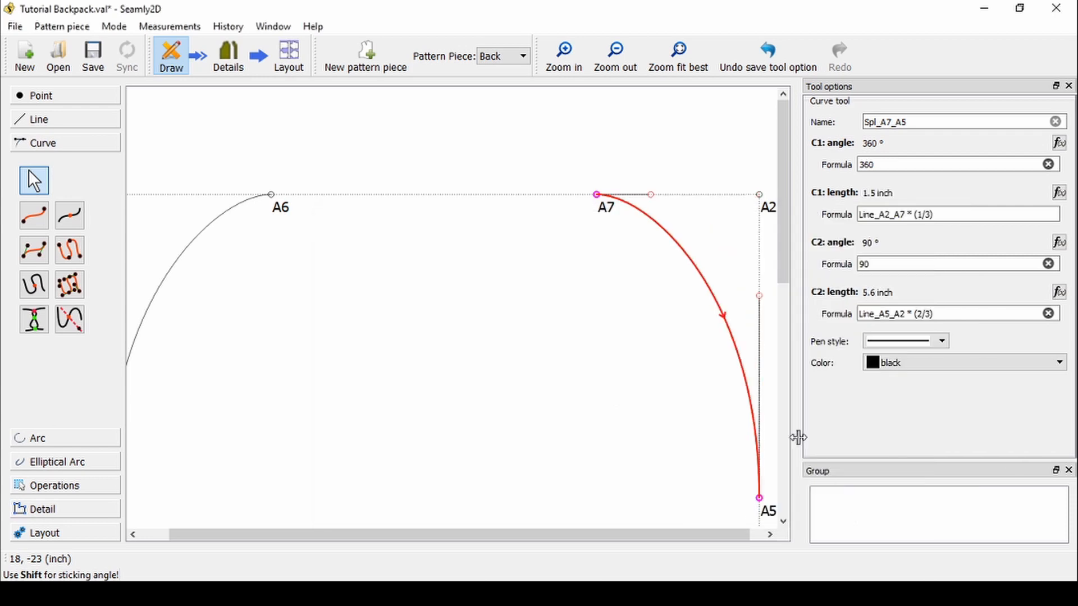
{"action": "left_click", "coordinate": [103, 52]}
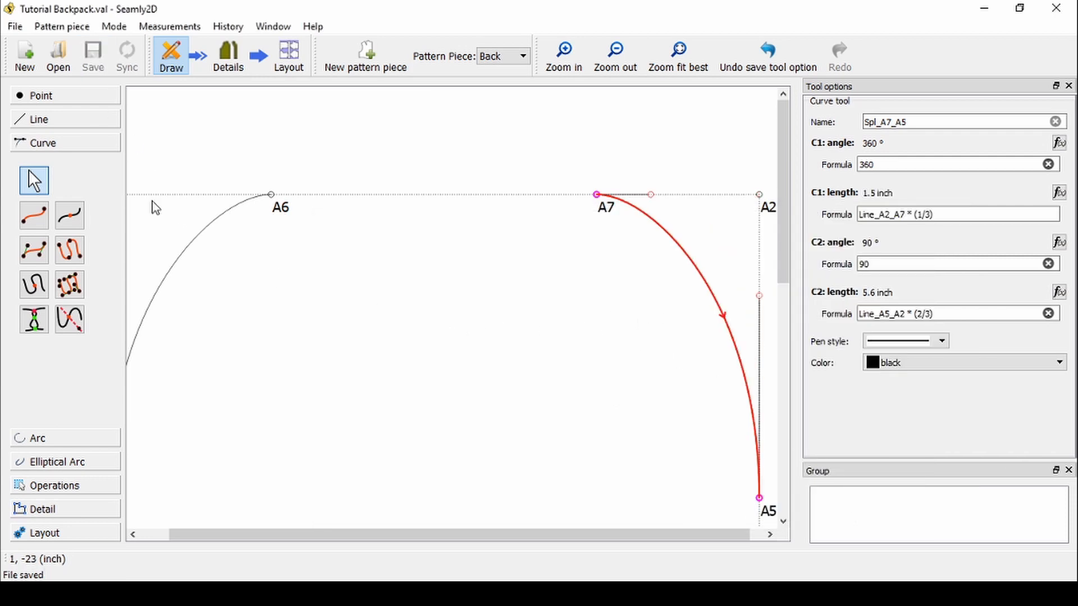
Test point A6's length formula with factors of 0.5 and 0.65, and set it to Line_A1_A2 * 0.45.
{"action": "scroll", "coordinate": [346, 328], "scroll_direction": "down", "scroll_amount": 3}
{"action": "left_click", "coordinate": [365, 346]}
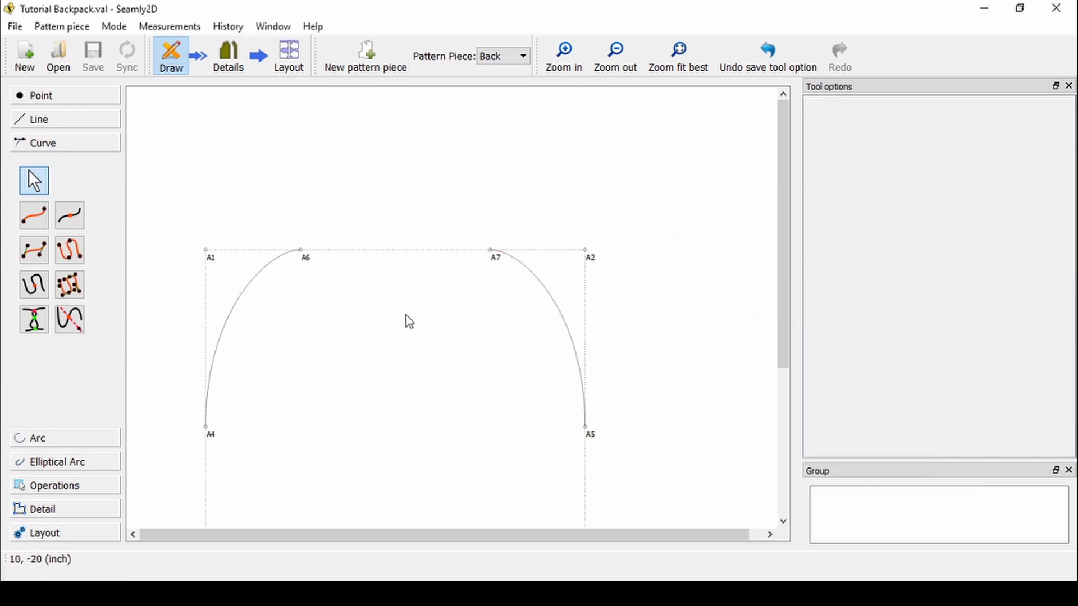
{"action": "left_click", "coordinate": [302, 259]}
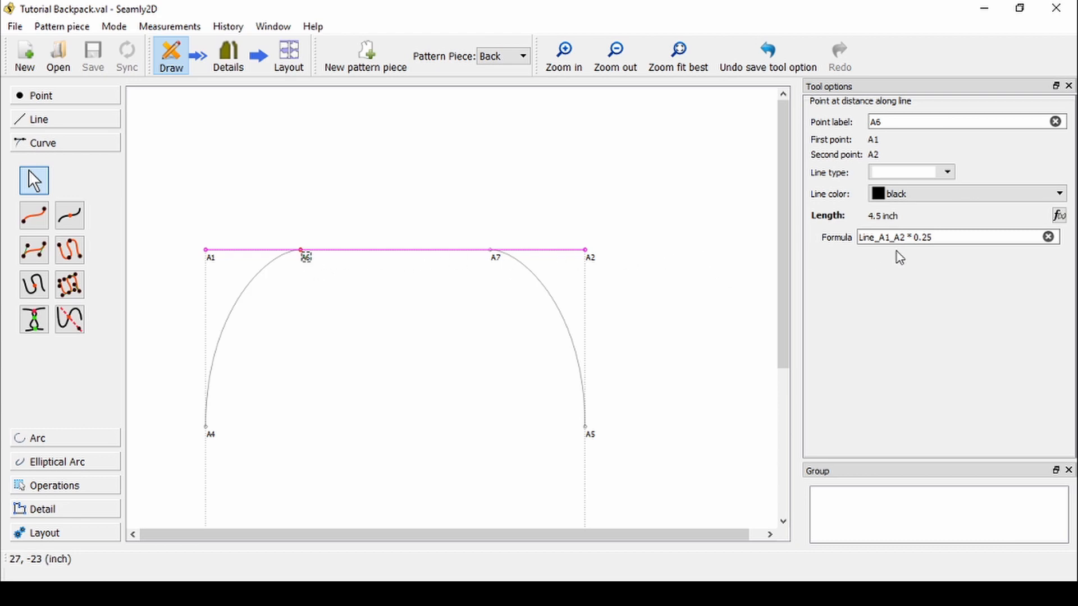
{"action": "left_click", "coordinate": [934, 238]}
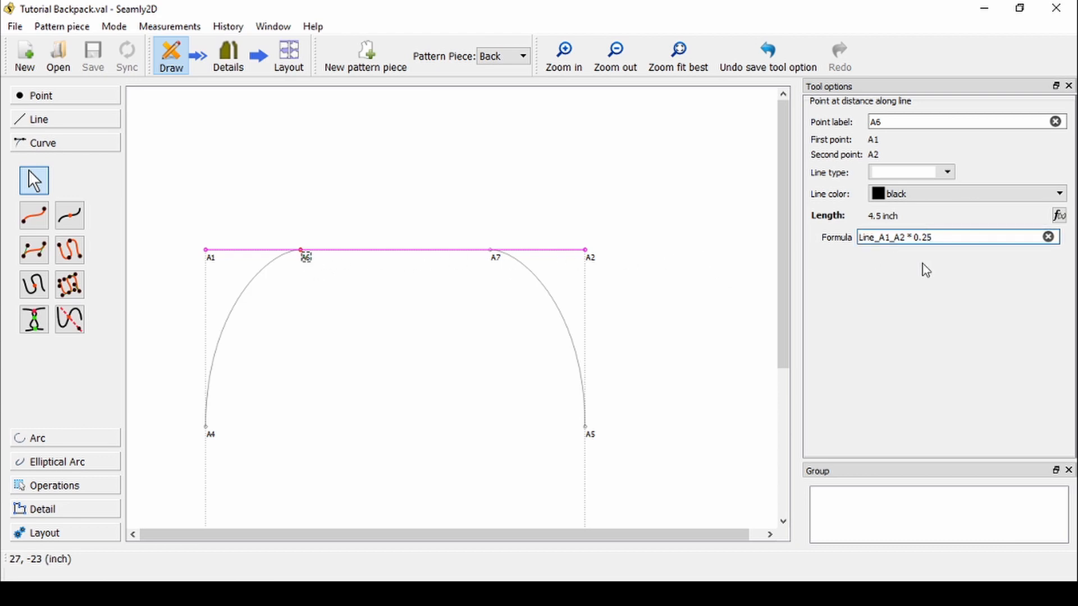
{"action": "key", "text": "Return"}
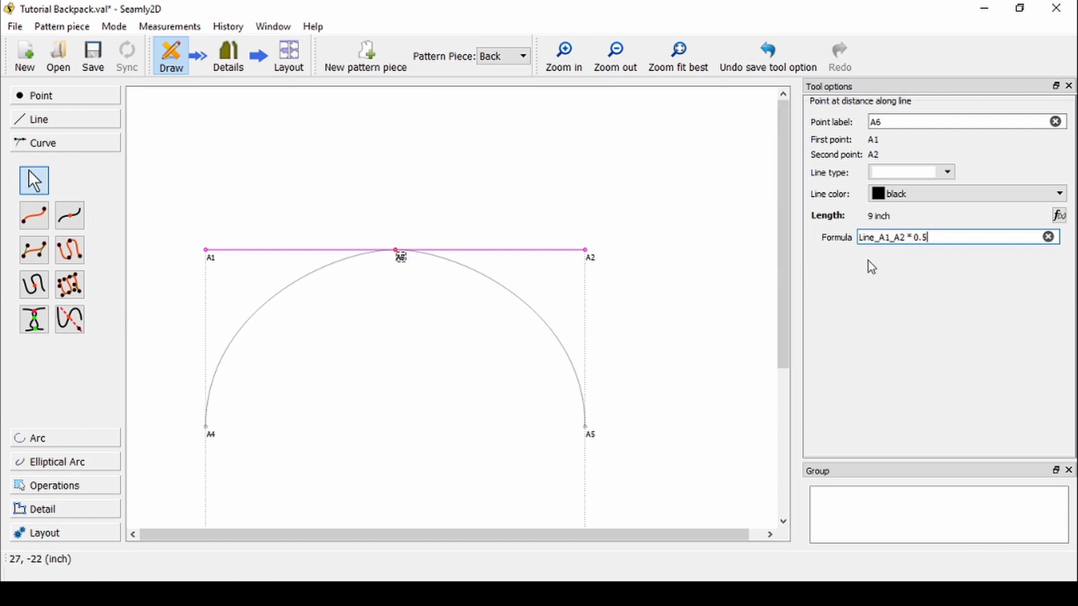
{"action": "type", "text": "6"}
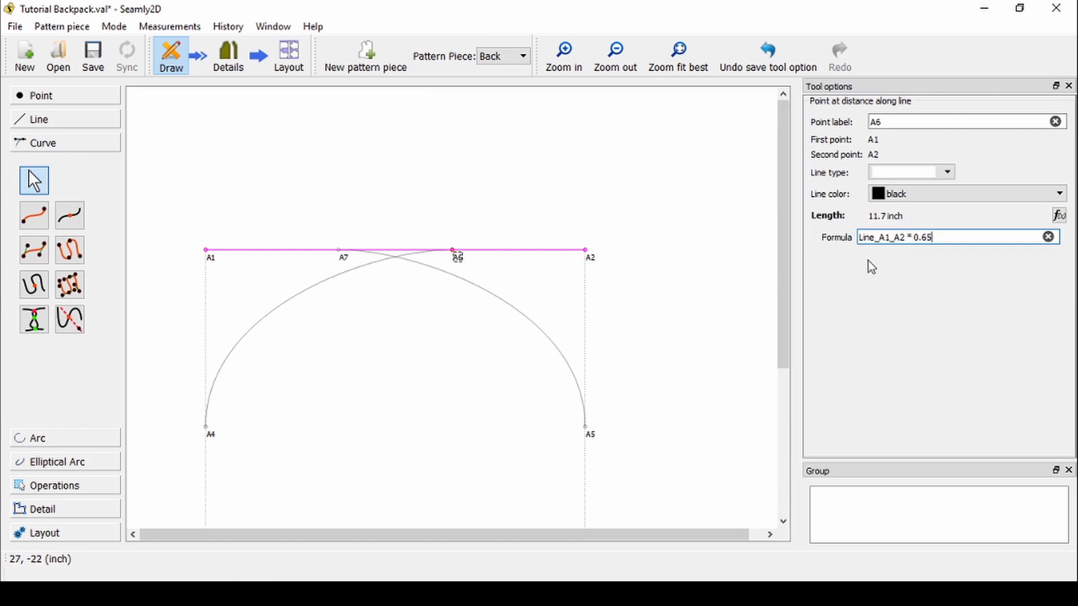
{"action": "key", "text": "Left"}
{"action": "key", "text": "BackSpace"}
{"action": "type", "text": "4"}
{"action": "key", "text": "End"}
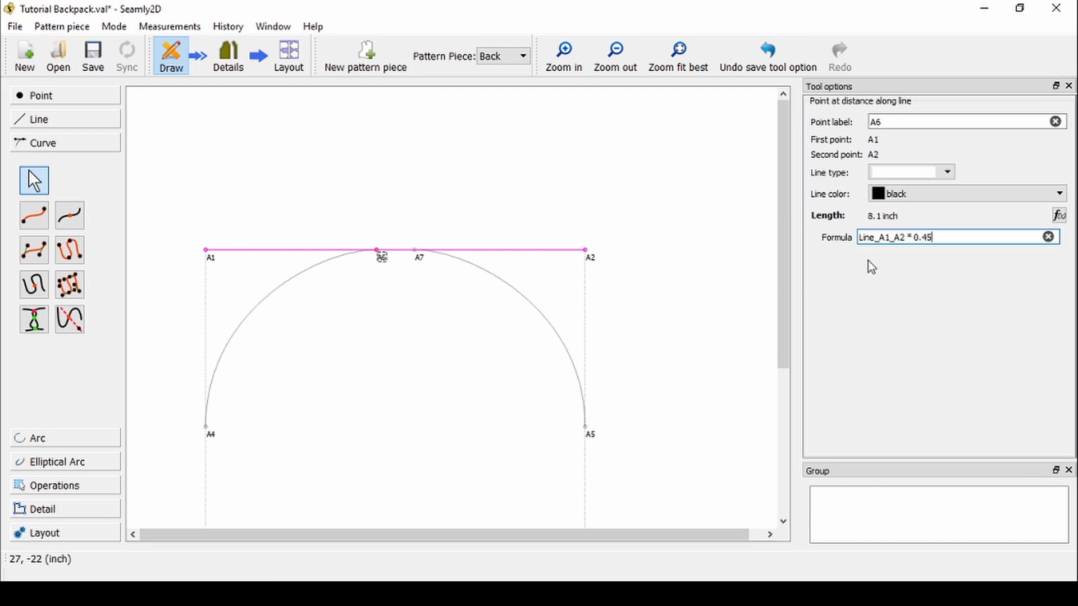
Change the factor in point A6's length formula so it reads Line_A1_A2 * 0.35.
{"action": "key", "text": "Left"}
{"action": "key", "text": "BackSpace"}
{"action": "type", "text": "3"}
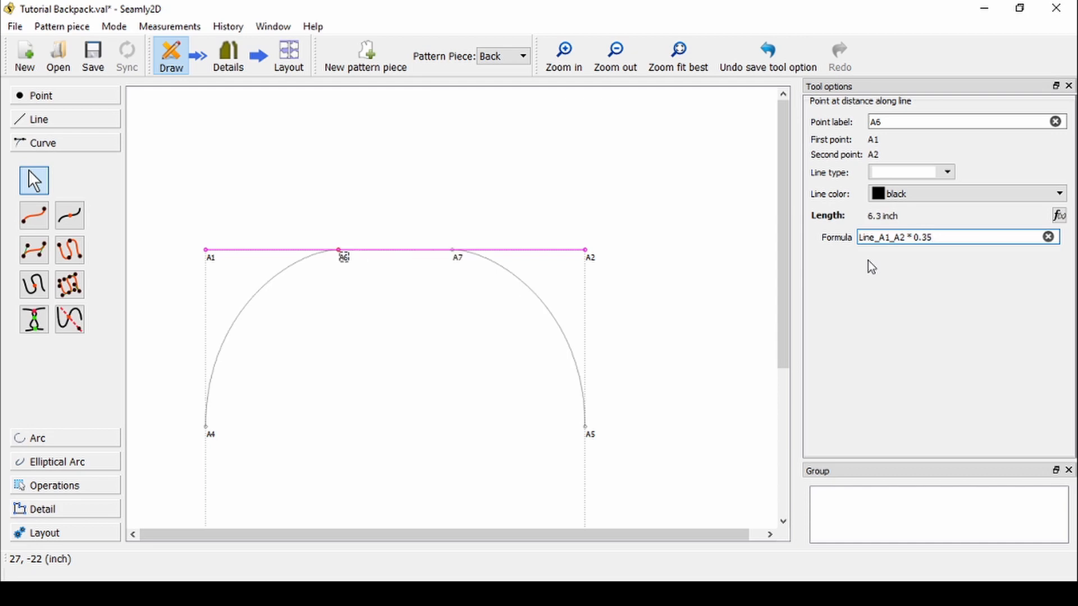
{"action": "key", "text": "BackSpace"}
{"action": "left_click", "coordinate": [678, 317]}
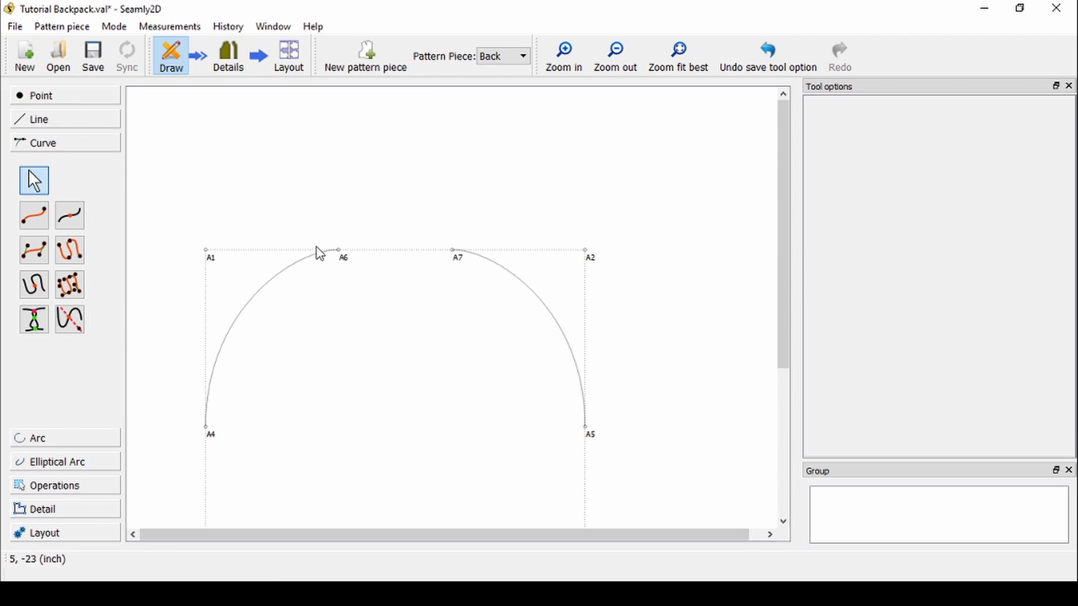
Draw a solid black line between points A6 and A7 to join the two upper curves.
{"action": "left_click", "coordinate": [79, 120]}
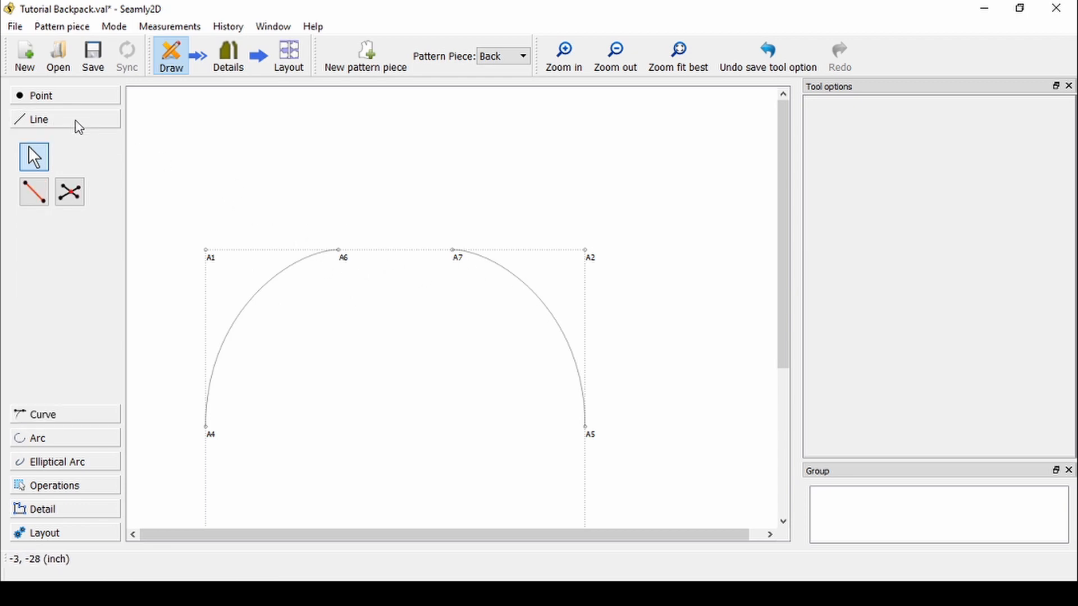
{"action": "left_click", "coordinate": [39, 194]}
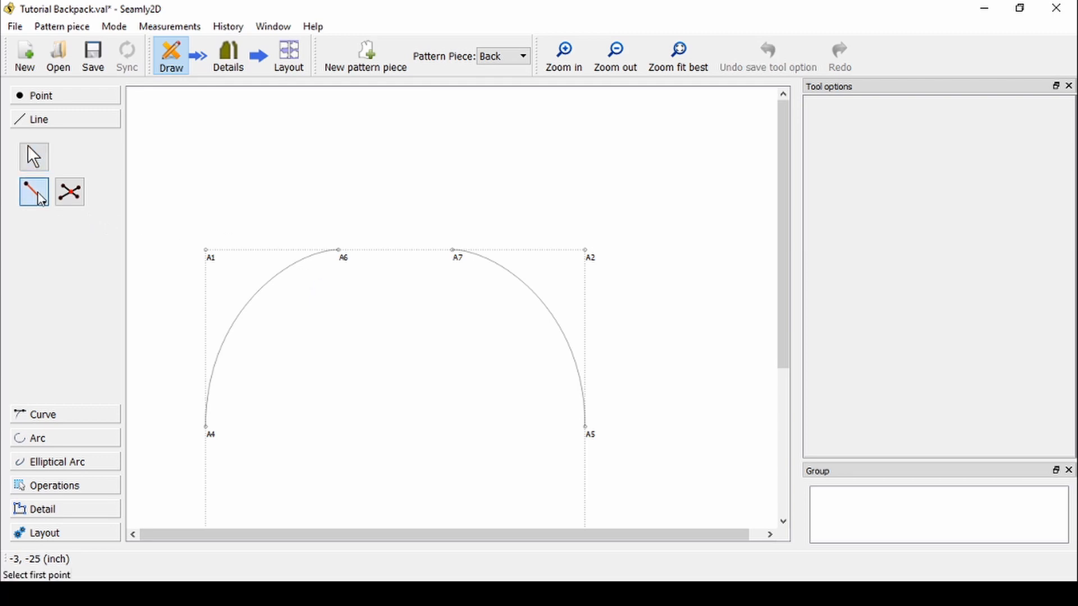
{"action": "left_click", "coordinate": [344, 261]}
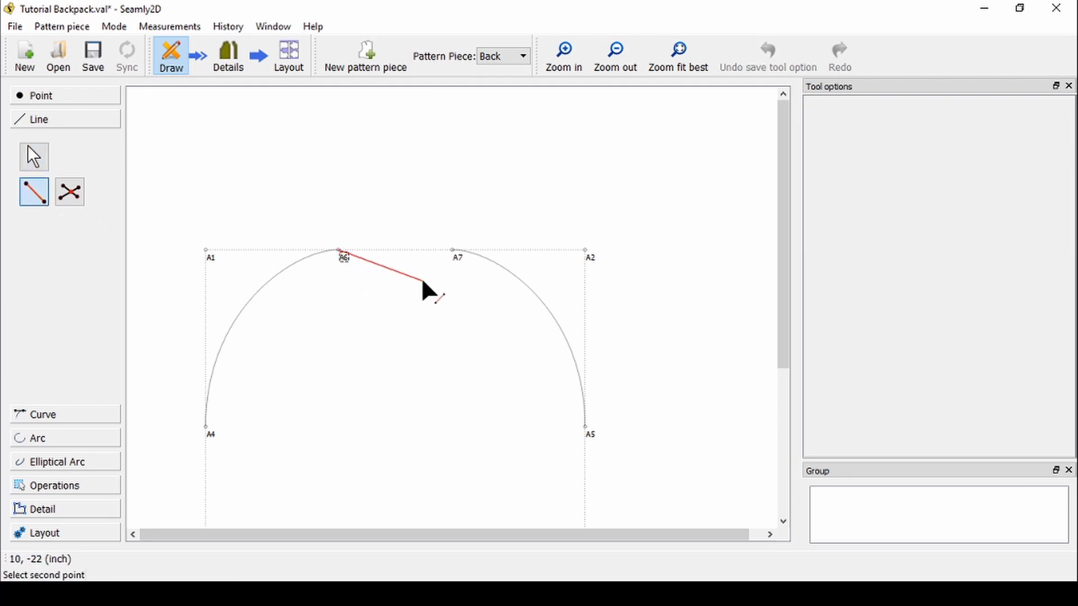
{"action": "left_click", "coordinate": [458, 263]}
{"action": "left_click", "coordinate": [53, 98]}
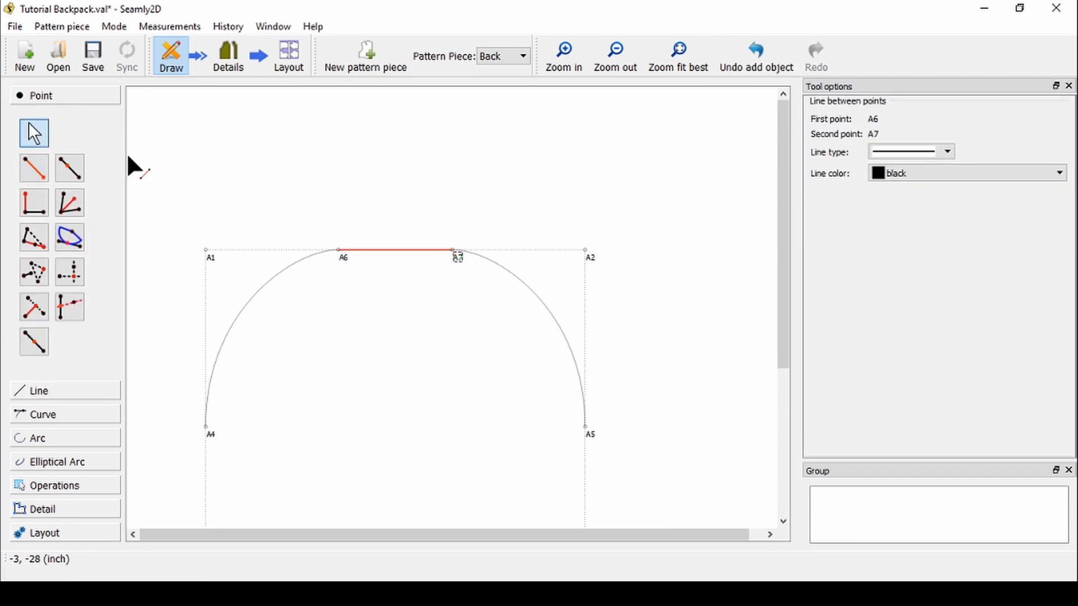
{"action": "left_click", "coordinate": [35, 135]}
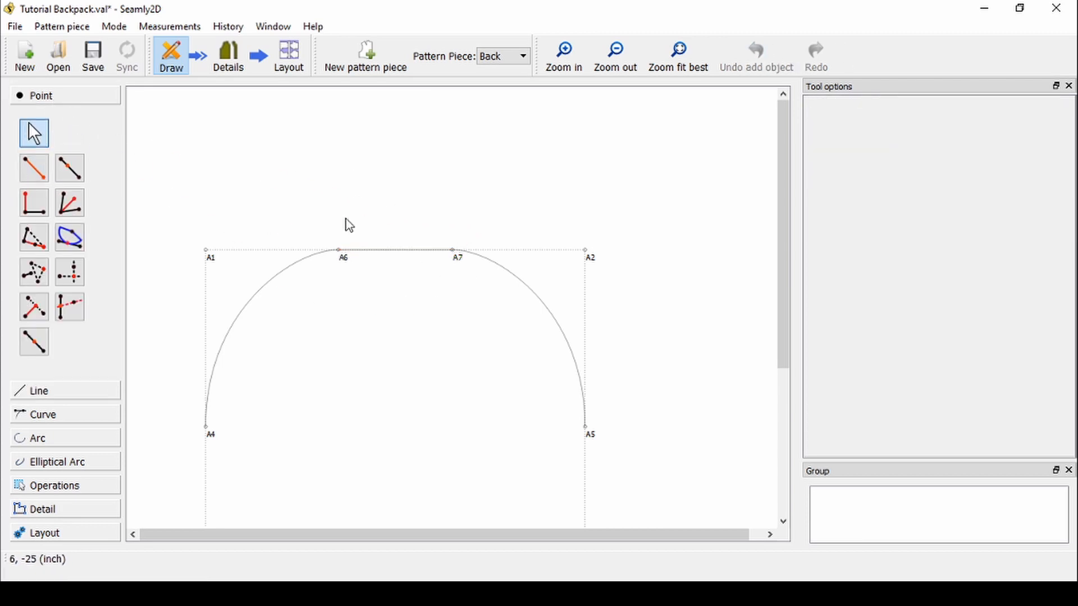
{"action": "scroll", "coordinate": [398, 248], "scroll_direction": "up", "scroll_amount": 5, "text": "ctrl"}
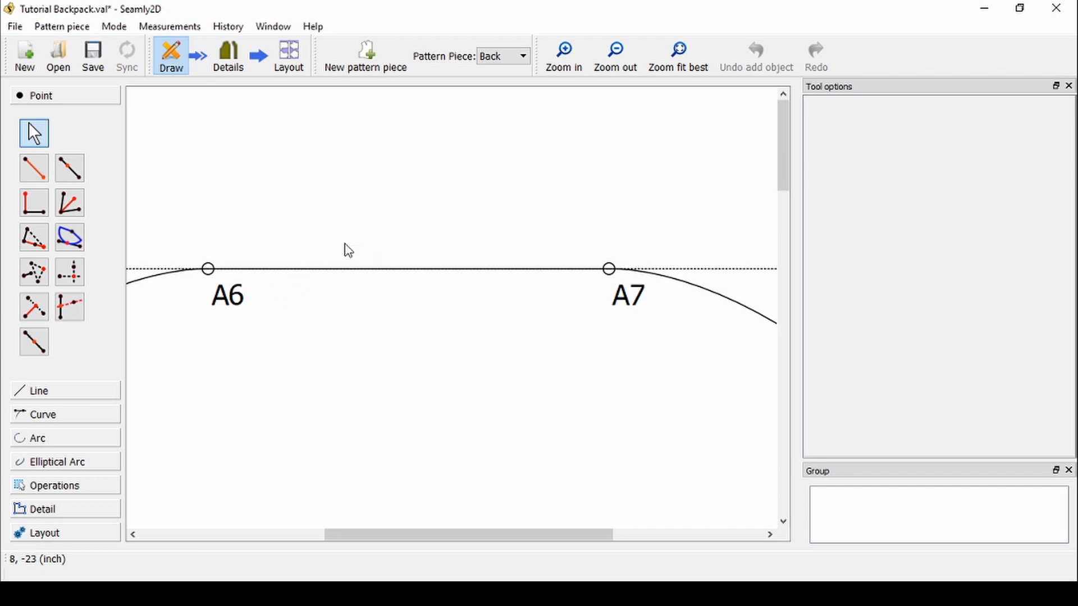
{"action": "scroll", "coordinate": [341, 253], "scroll_direction": "down", "scroll_amount": 1}
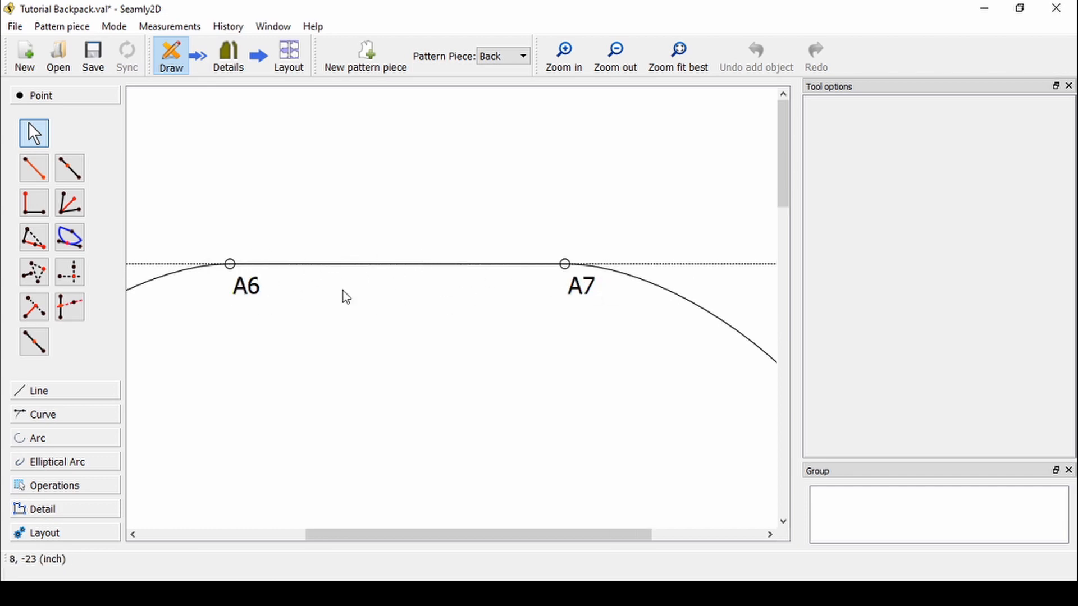
{"action": "scroll", "coordinate": [332, 279], "scroll_direction": "down", "scroll_amount": 3}
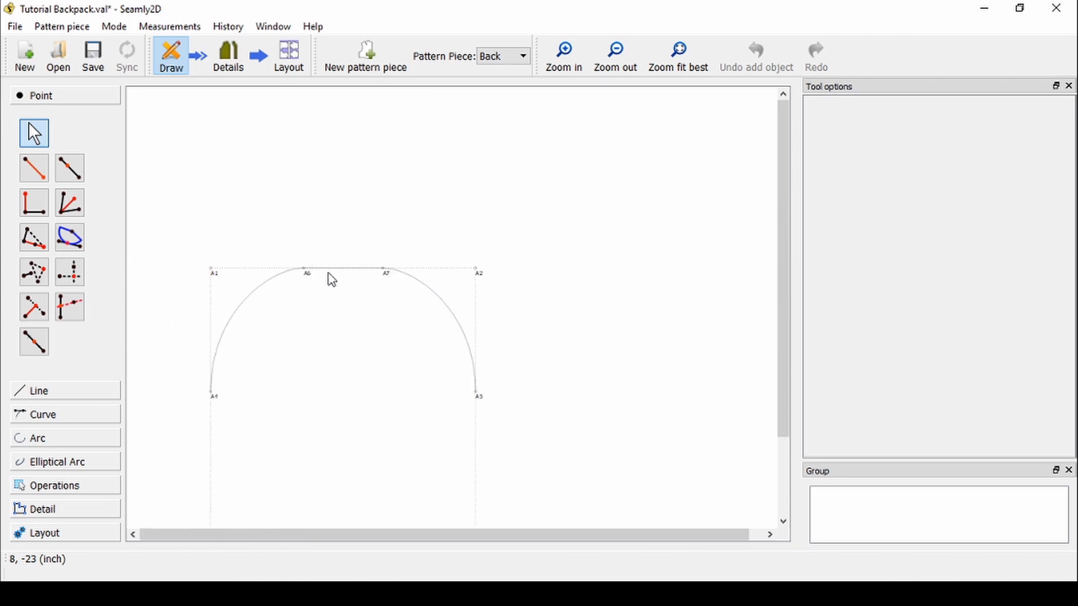
Add a point at distance along the line from A toward A4, with the length formula Line_A_A4 * 0.2.
{"action": "scroll", "coordinate": [284, 337], "scroll_direction": "down", "scroll_amount": 2}
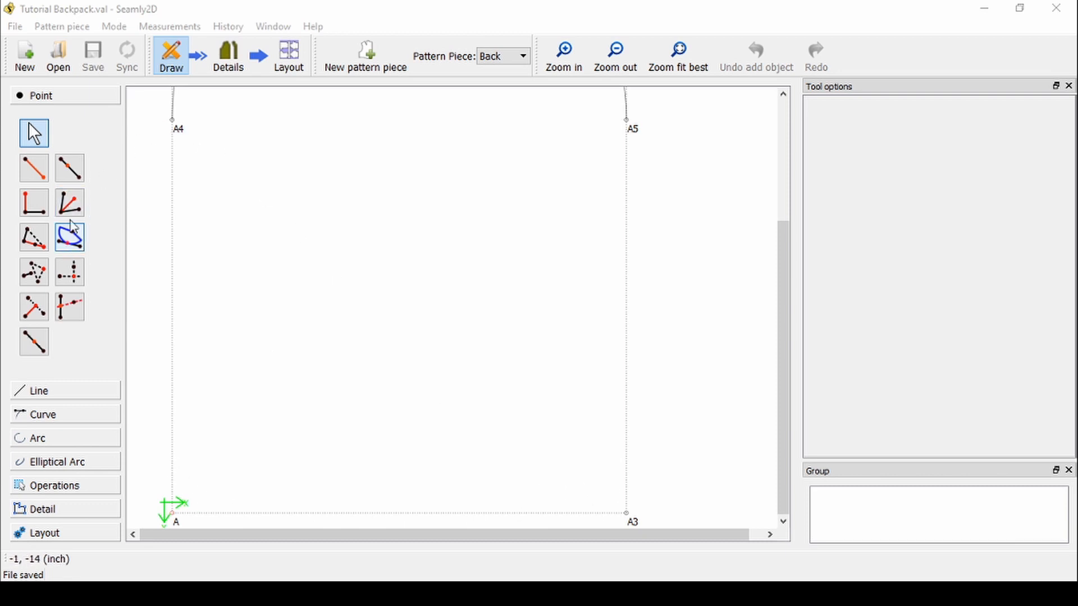
{"action": "left_click", "coordinate": [70, 168]}
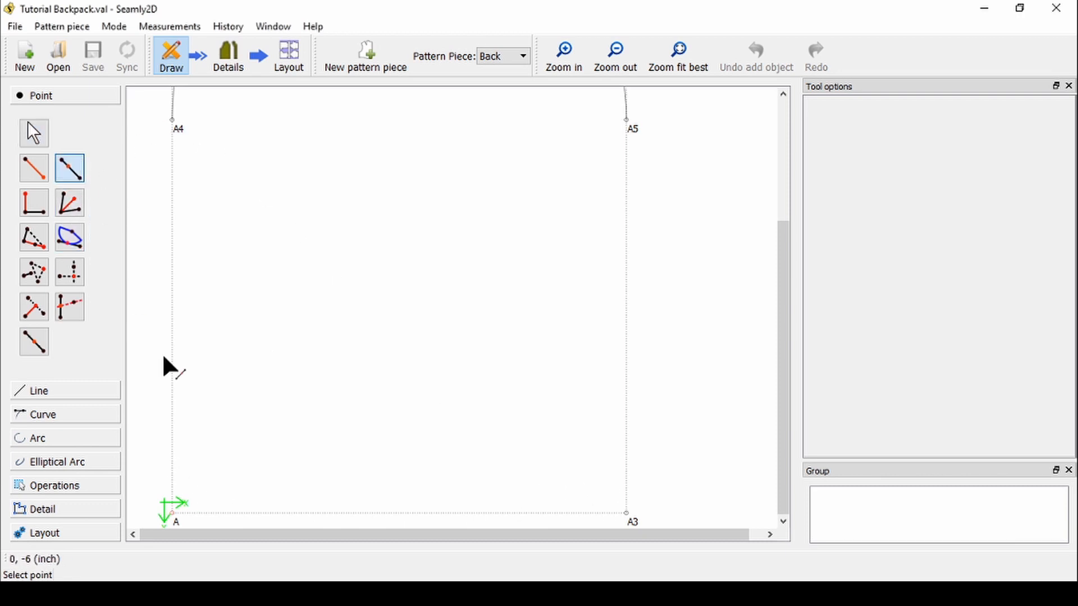
{"action": "left_click", "coordinate": [173, 513]}
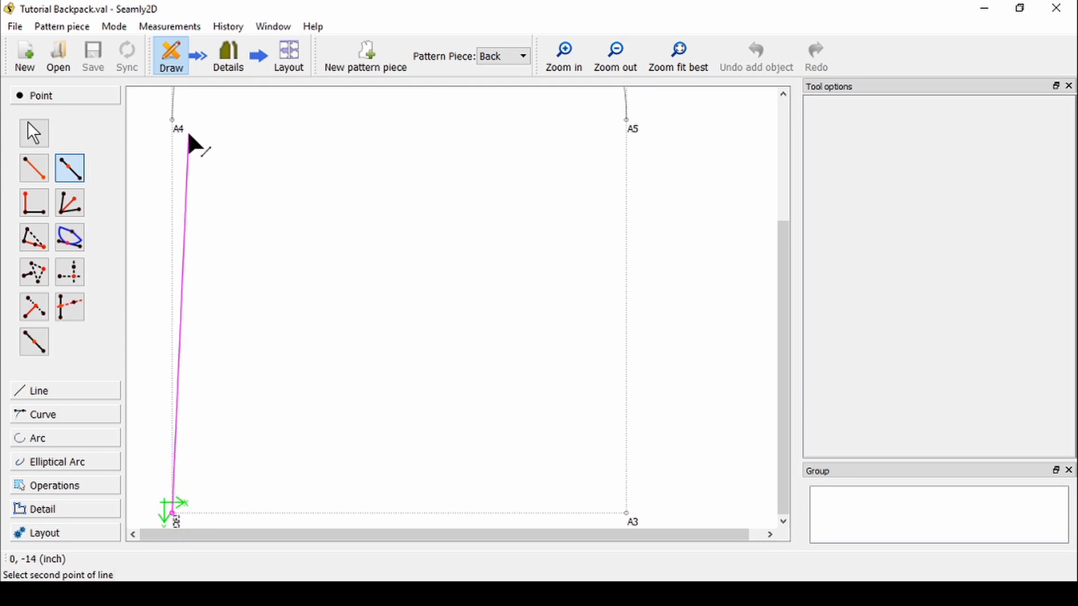
{"action": "left_click", "coordinate": [173, 121]}
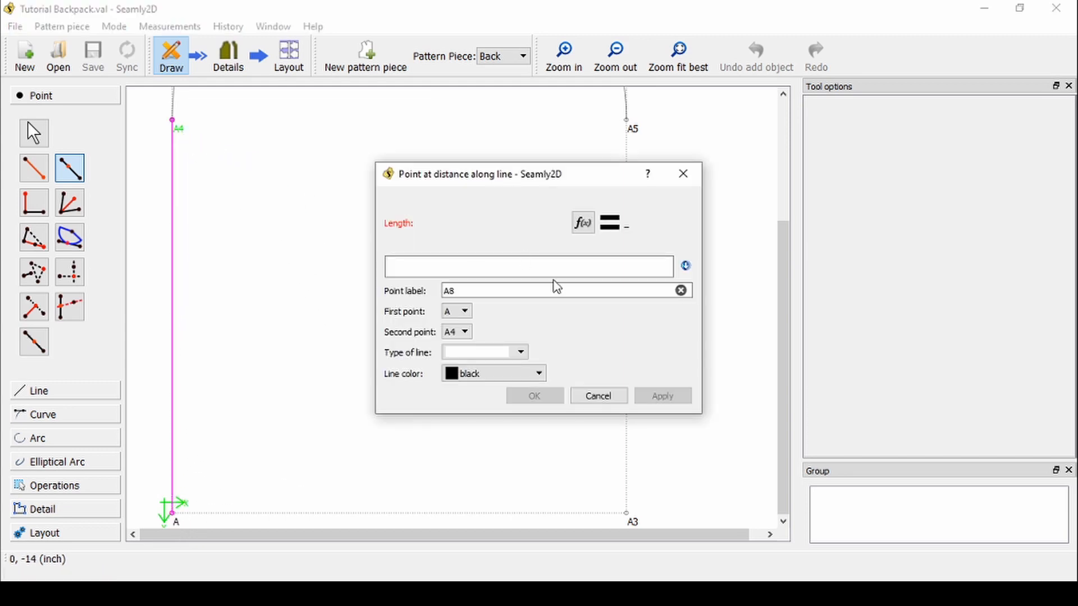
{"action": "left_click", "coordinate": [583, 223]}
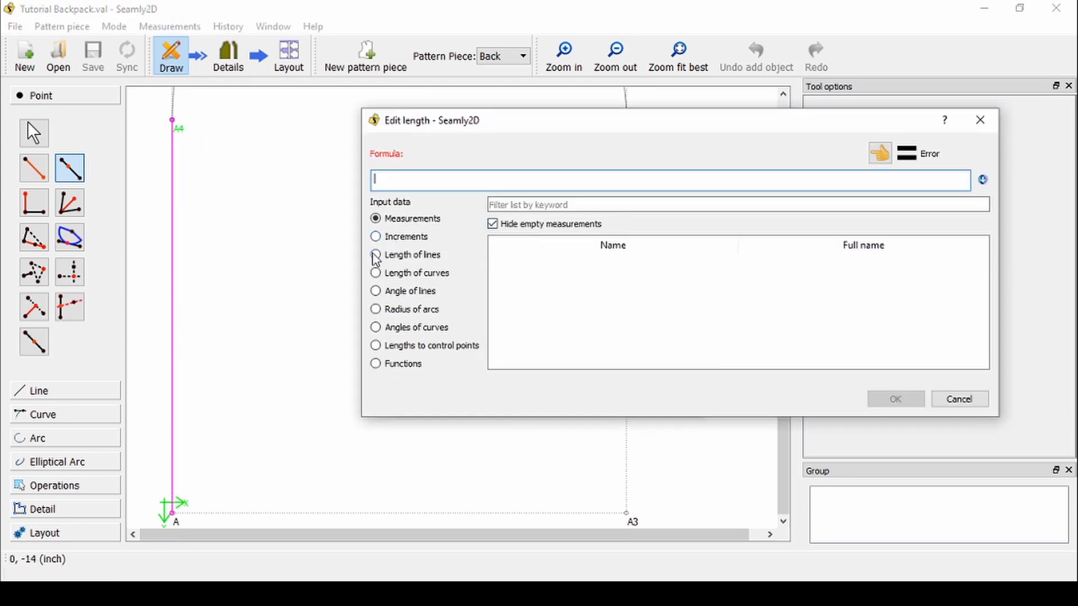
{"action": "left_click", "coordinate": [409, 259]}
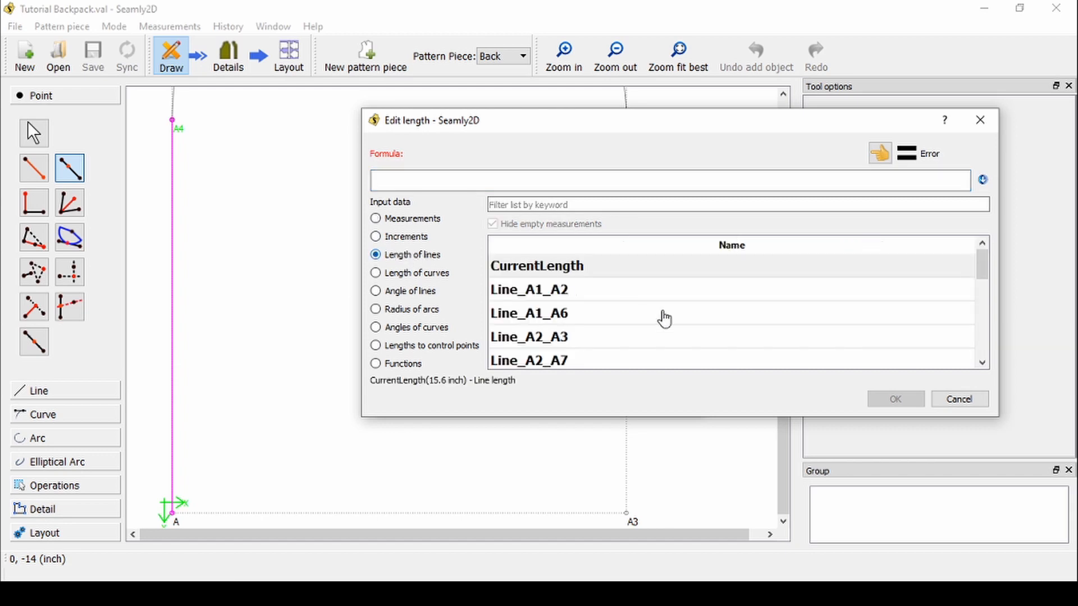
{"action": "scroll", "coordinate": [620, 301], "scroll_direction": "down", "scroll_amount": 5}
{"action": "double_click", "coordinate": [565, 360]}
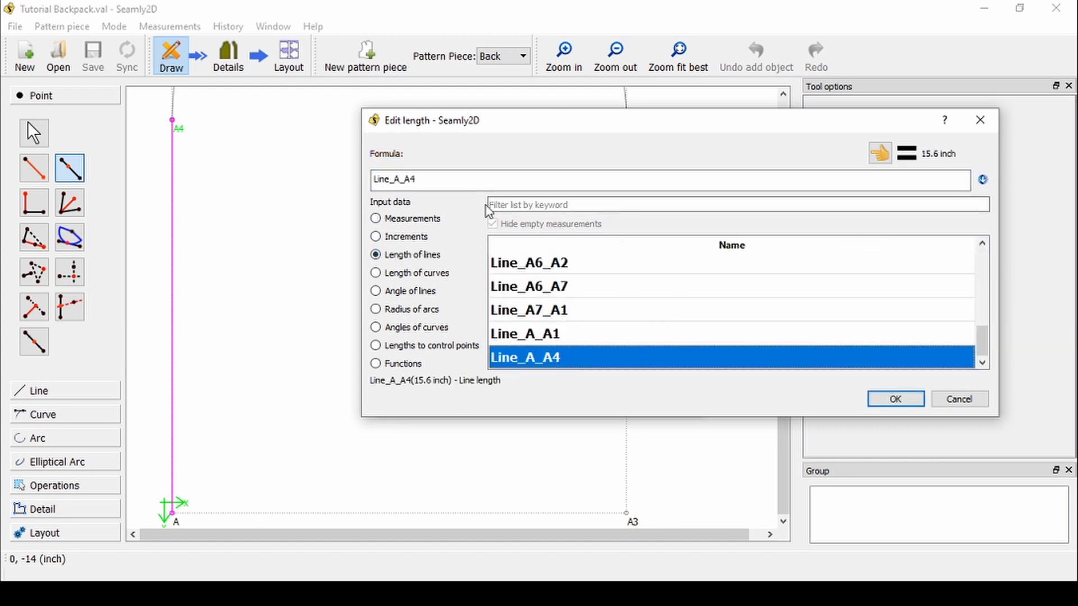
{"action": "left_click", "coordinate": [476, 183]}
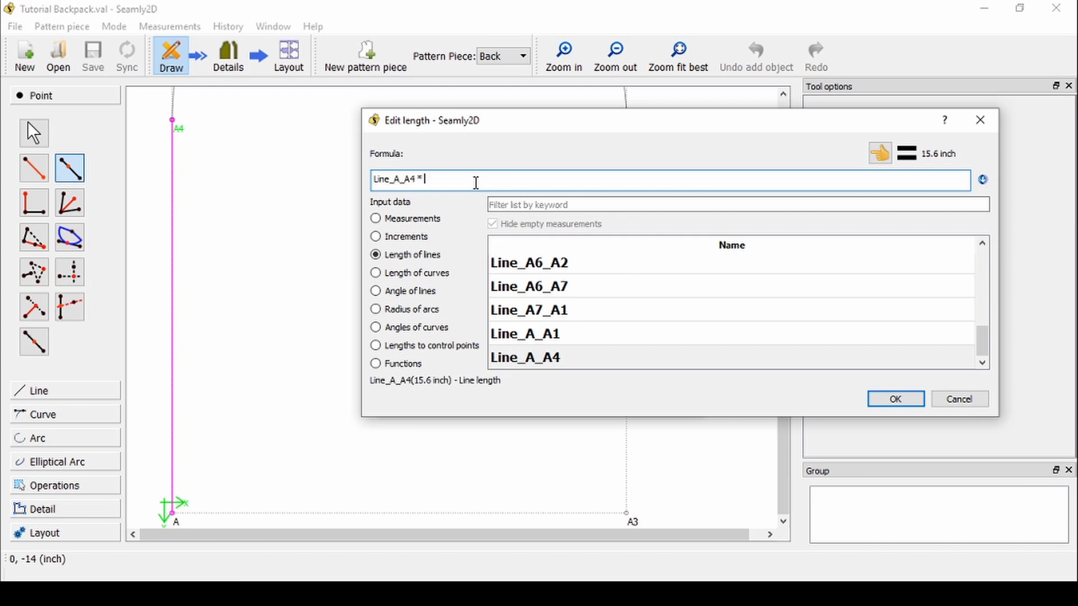
{"action": "type", "text": "* .2"}
{"action": "left_click", "coordinate": [892, 399]}
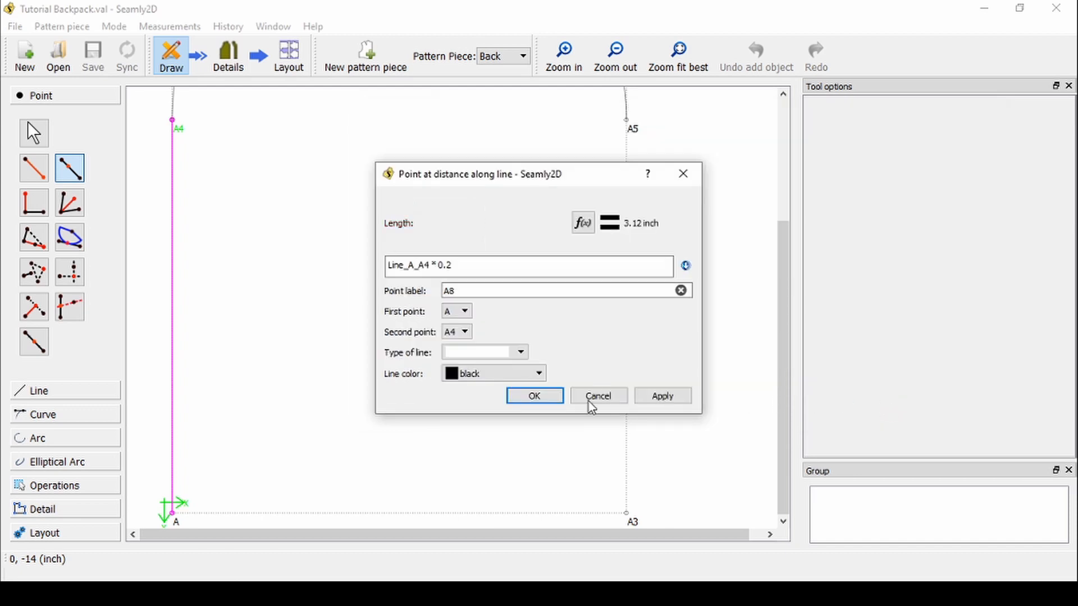
{"action": "left_click", "coordinate": [535, 396]}
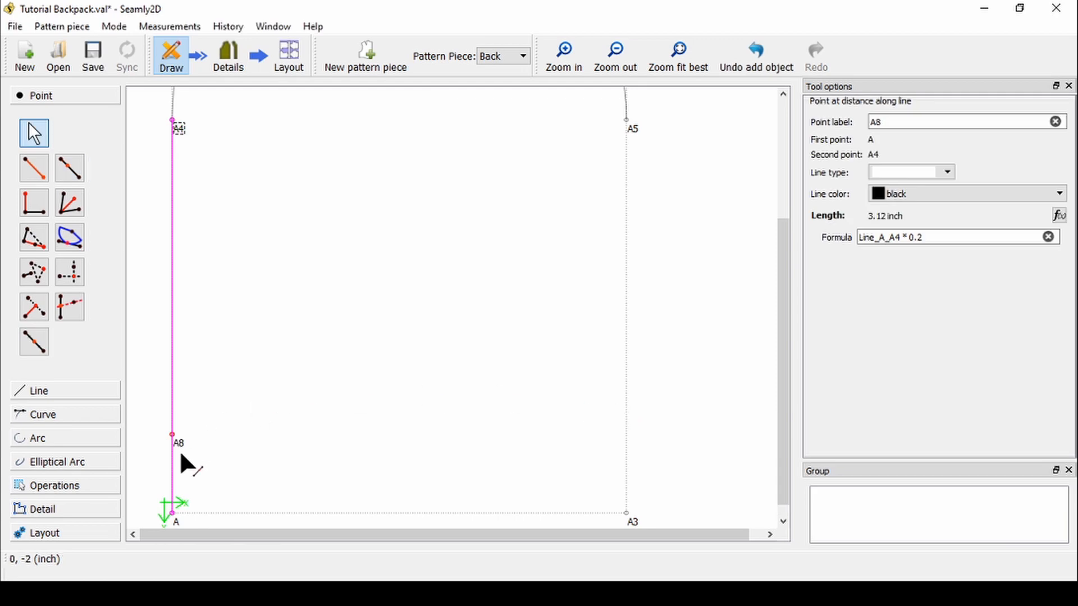
Add a point at distance along the line from A3 toward A5, using Line_A_A8 as its length.
{"action": "left_click", "coordinate": [70, 168]}
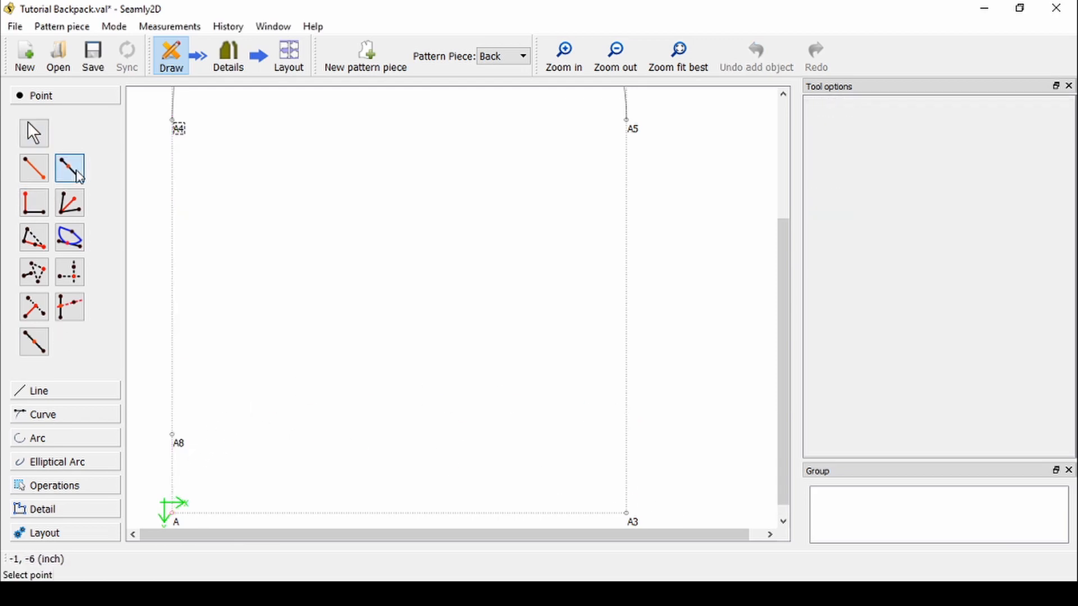
{"action": "left_click", "coordinate": [628, 514]}
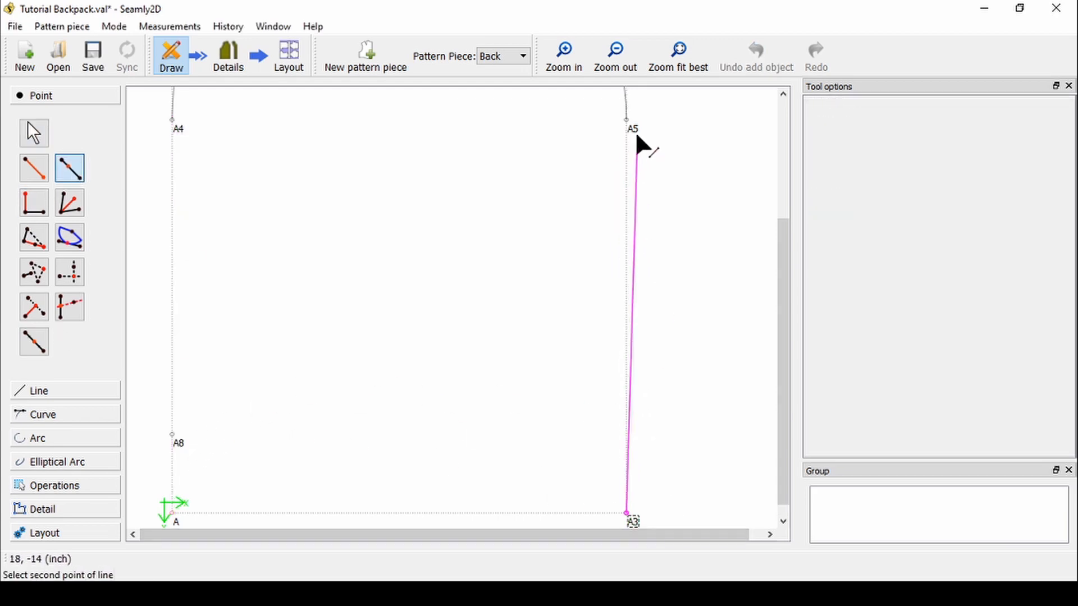
{"action": "left_click", "coordinate": [633, 132]}
{"action": "left_click", "coordinate": [583, 223]}
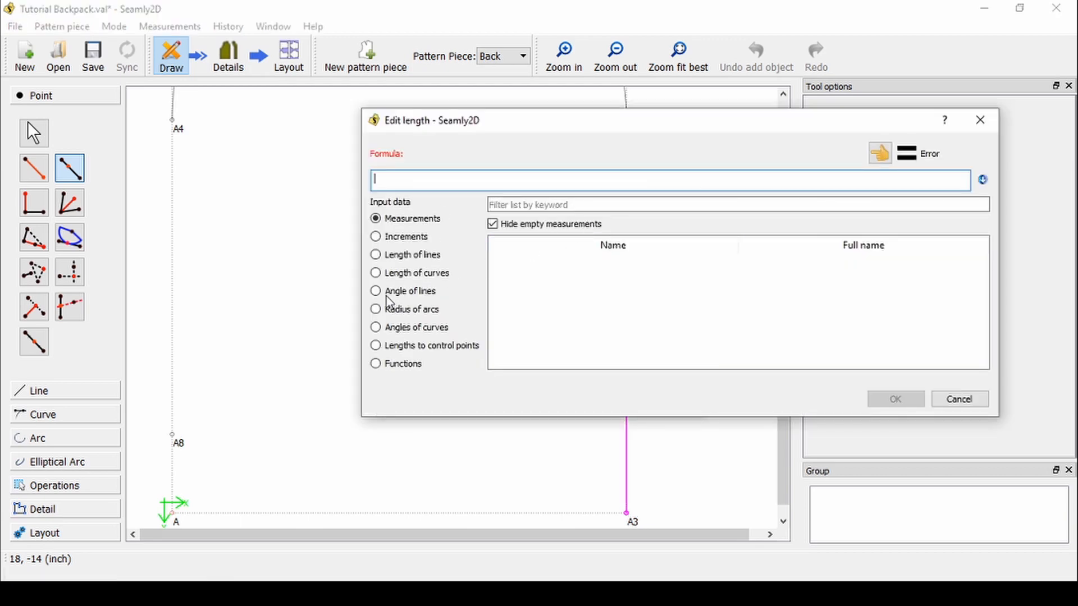
{"action": "left_click", "coordinate": [387, 255]}
{"action": "scroll", "coordinate": [626, 286], "scroll_direction": "down", "scroll_amount": 3}
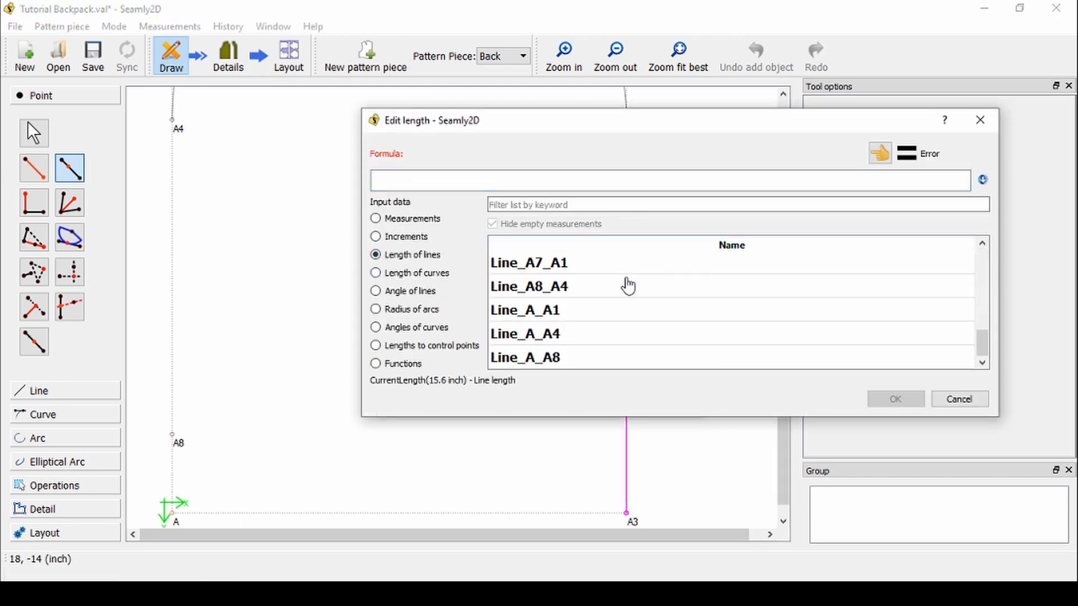
{"action": "double_click", "coordinate": [551, 358]}
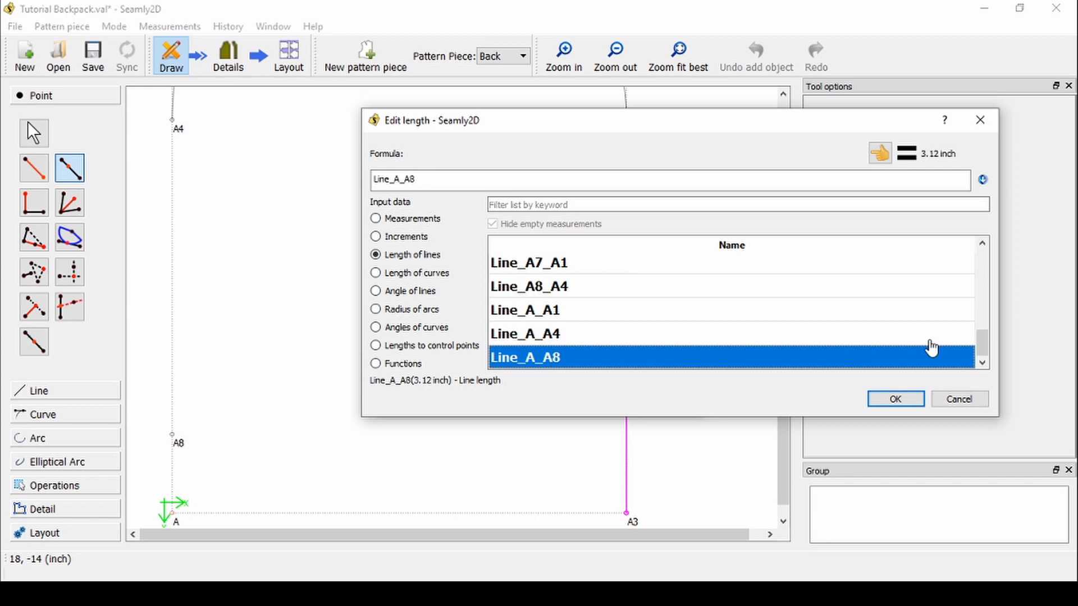
{"action": "left_click", "coordinate": [909, 399]}
{"action": "left_click", "coordinate": [537, 401]}
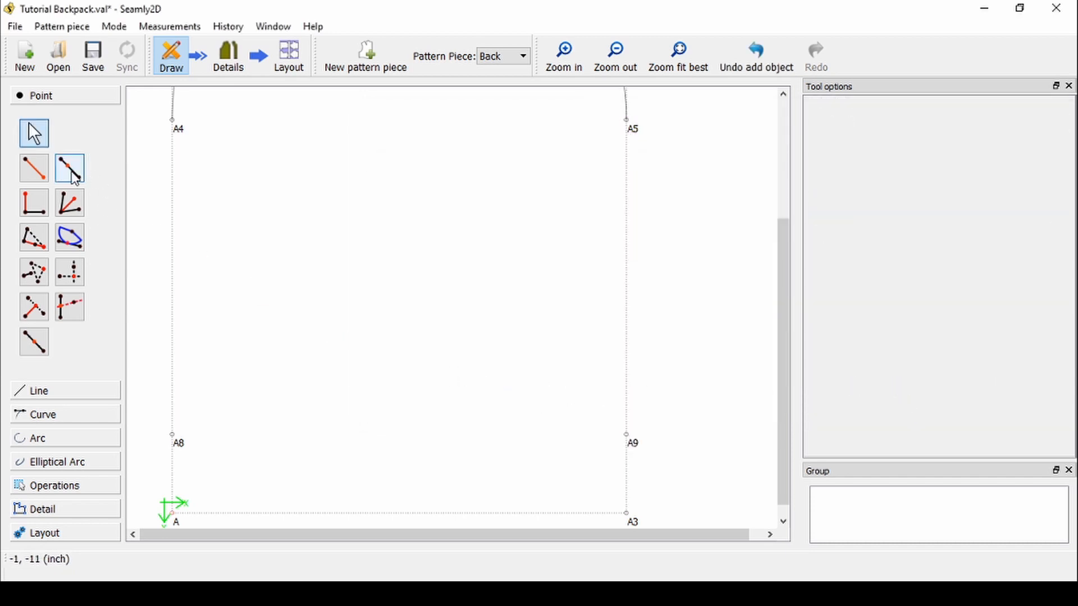
Add a point at distance along the bottom line from A toward A3, using Line_A_A8 as its length.
{"action": "left_click", "coordinate": [72, 171]}
{"action": "left_click", "coordinate": [176, 521]}
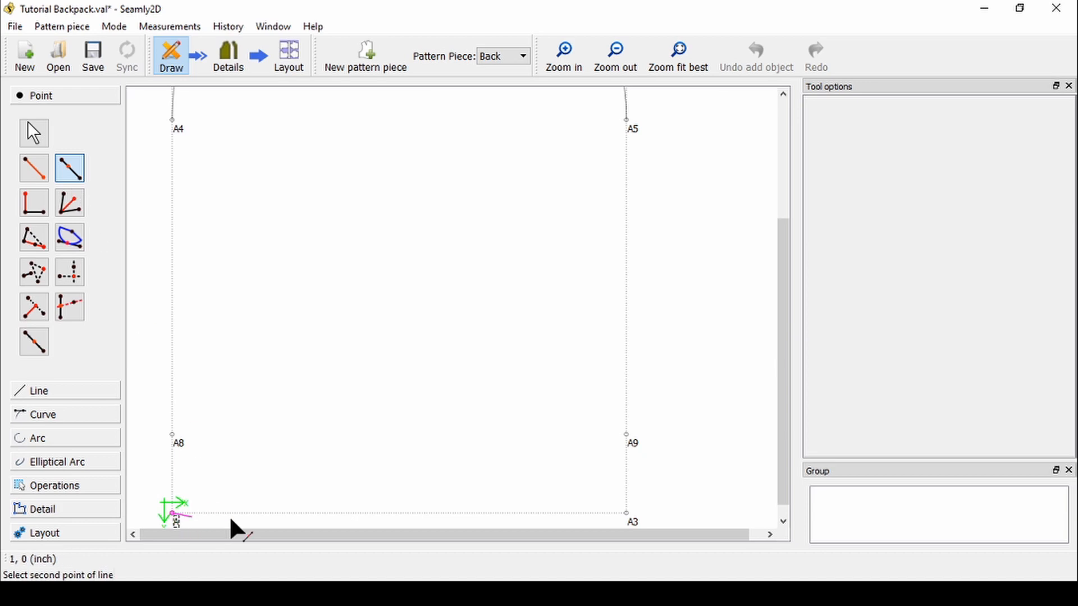
{"action": "left_click", "coordinate": [630, 521]}
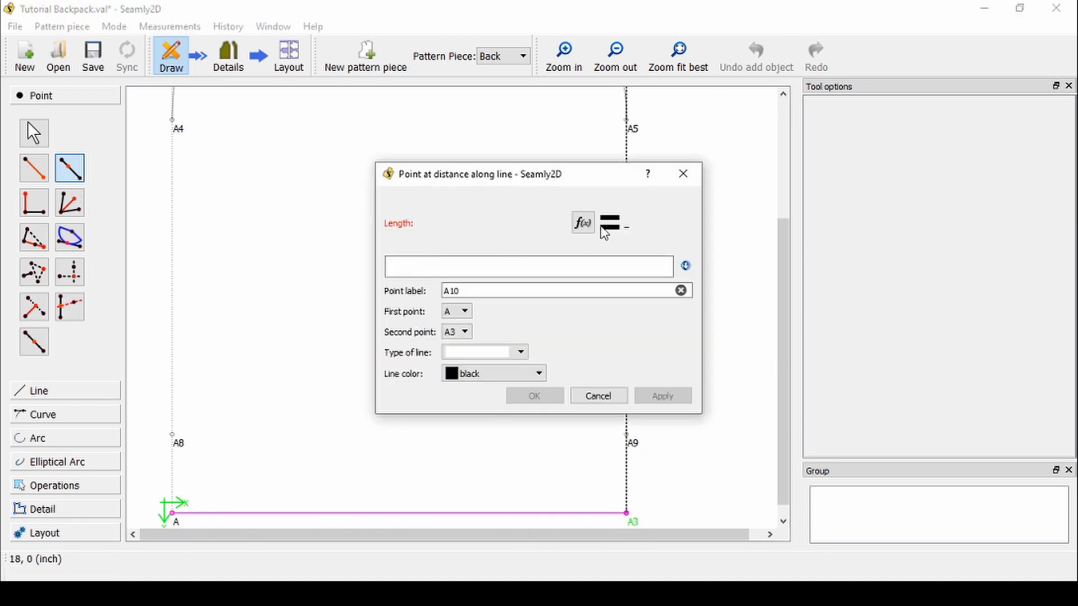
{"action": "left_click", "coordinate": [583, 223]}
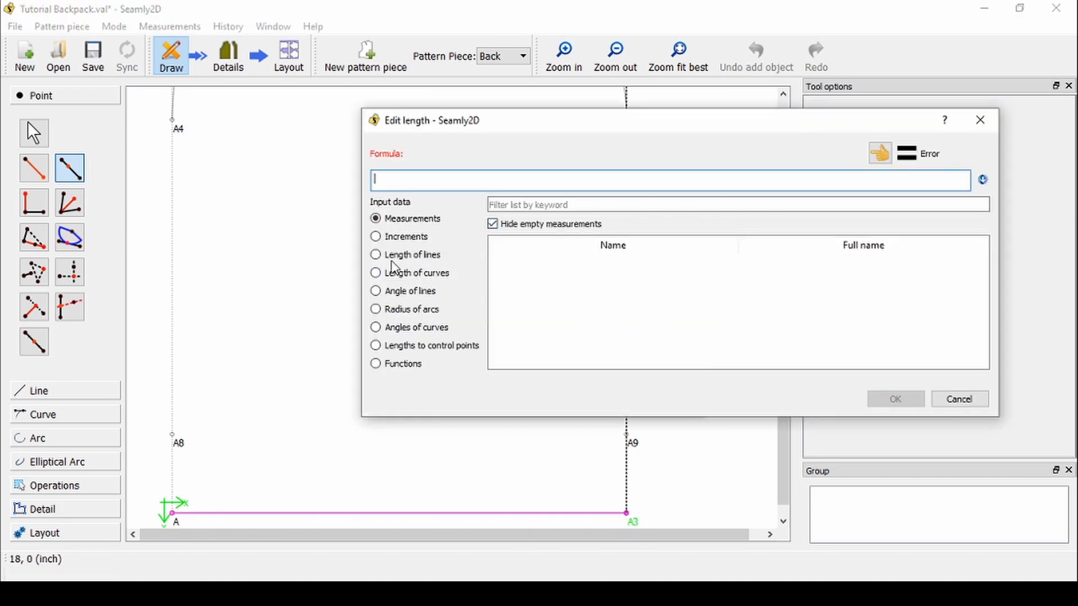
{"action": "left_click", "coordinate": [376, 257]}
{"action": "scroll", "coordinate": [657, 341], "scroll_direction": "down", "scroll_amount": 5}
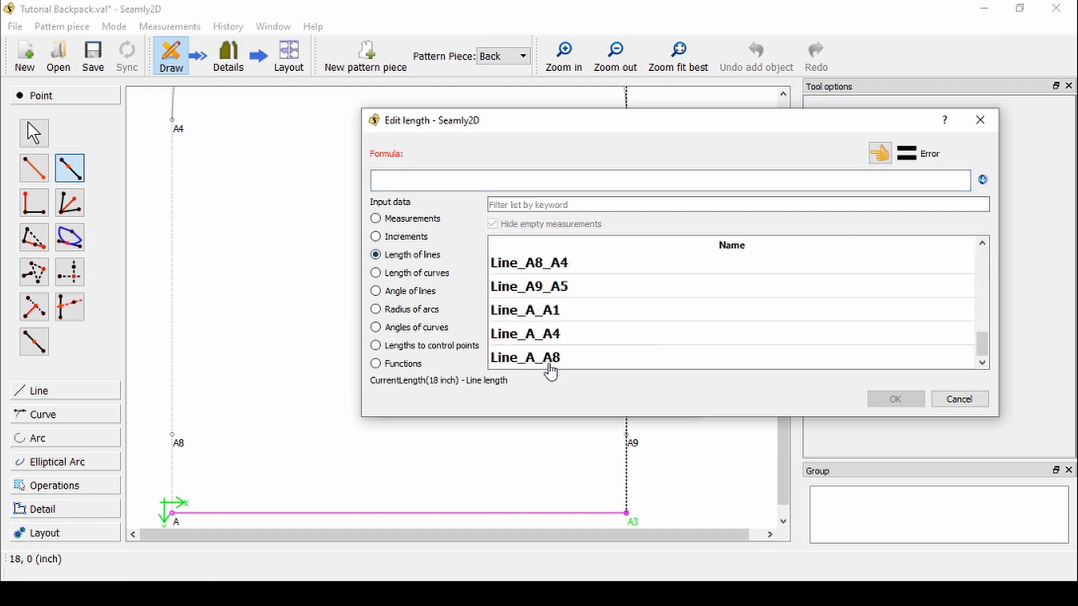
{"action": "double_click", "coordinate": [531, 364]}
{"action": "double_click", "coordinate": [457, 183]}
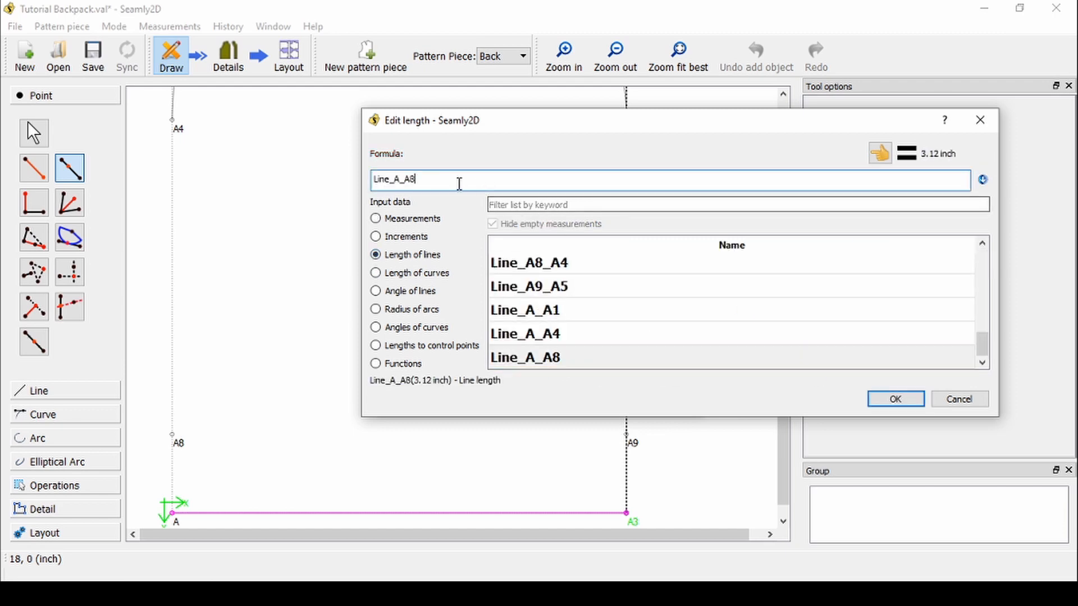
{"action": "left_click", "coordinate": [894, 401]}
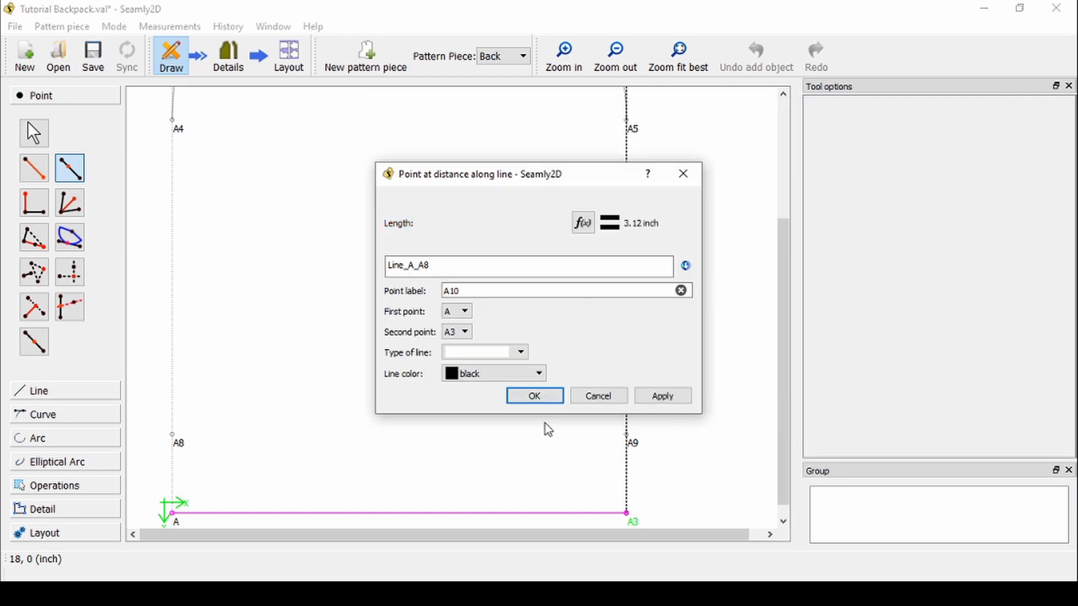
{"action": "left_click", "coordinate": [536, 397]}
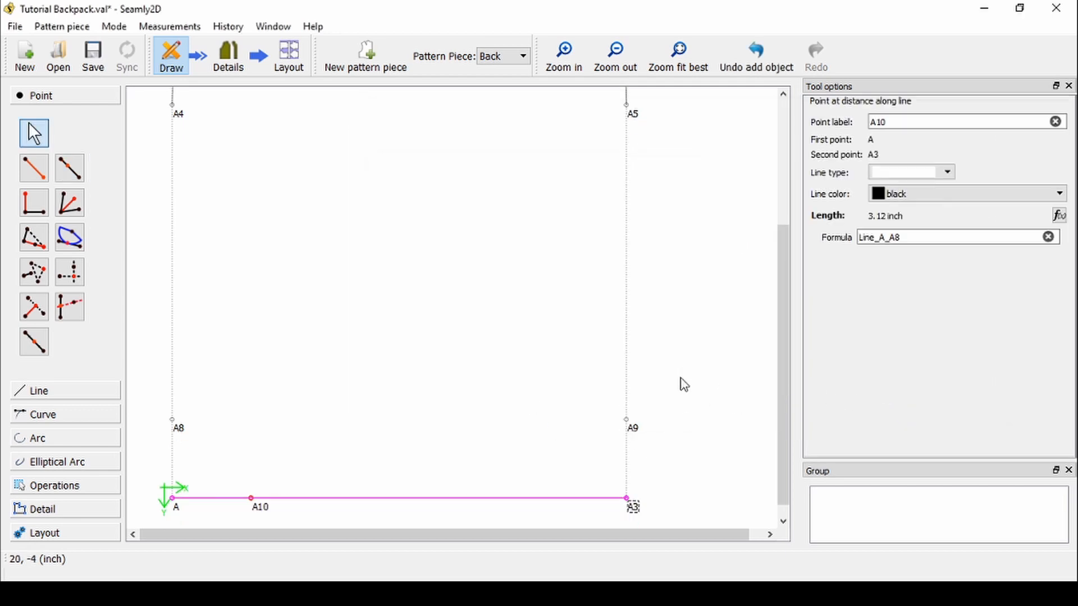
Add a point at distance along the bottom line from A3 toward A, using Line_A3_A9 as its length.
{"action": "left_click", "coordinate": [69, 167]}
{"action": "left_click", "coordinate": [630, 513]}
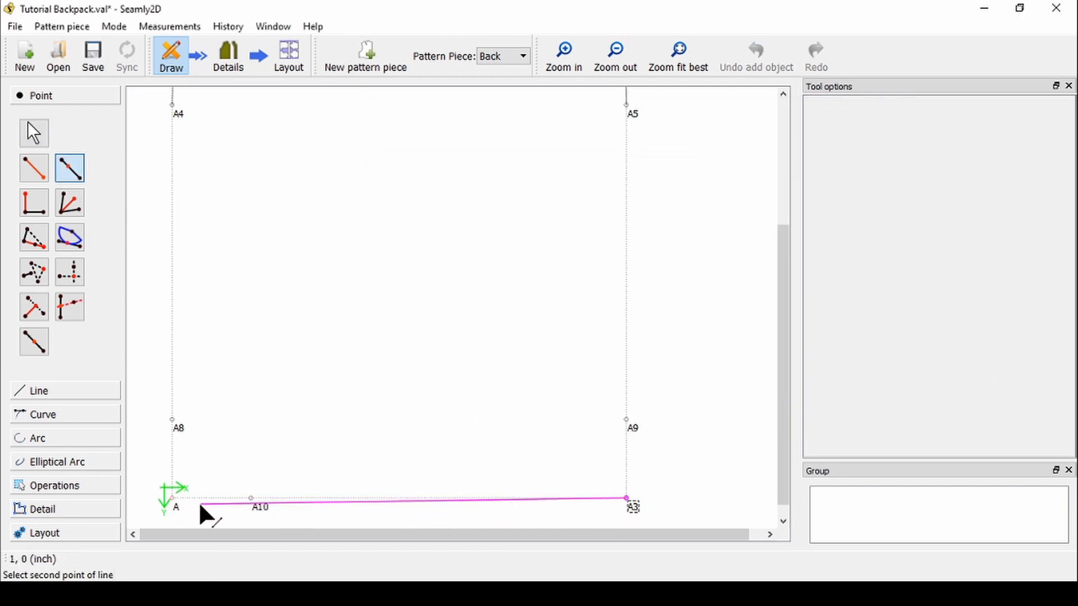
{"action": "left_click", "coordinate": [177, 508]}
{"action": "left_click", "coordinate": [582, 223]}
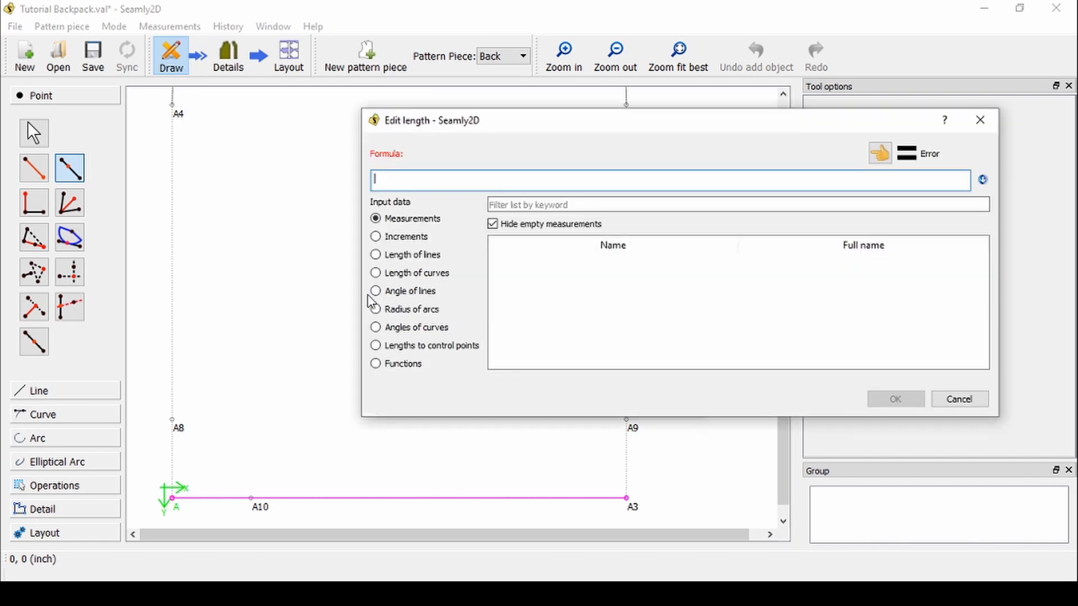
{"action": "left_click", "coordinate": [376, 255]}
{"action": "scroll", "coordinate": [633, 318], "scroll_direction": "down", "scroll_amount": 5}
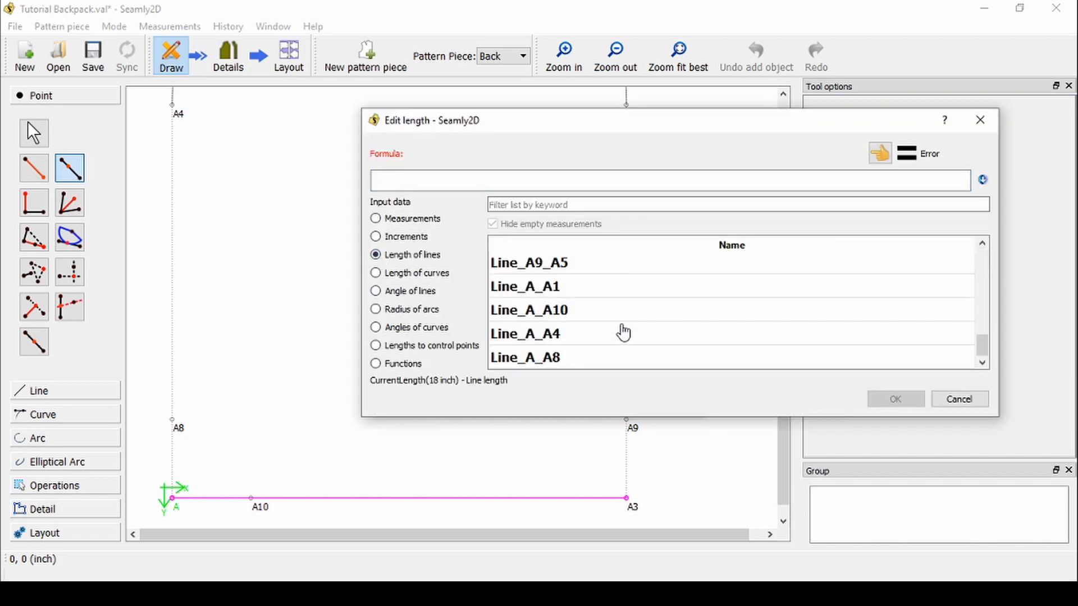
{"action": "scroll", "coordinate": [623, 334], "scroll_direction": "up", "scroll_amount": 1}
{"action": "scroll", "coordinate": [623, 333], "scroll_direction": "up", "scroll_amount": 3}
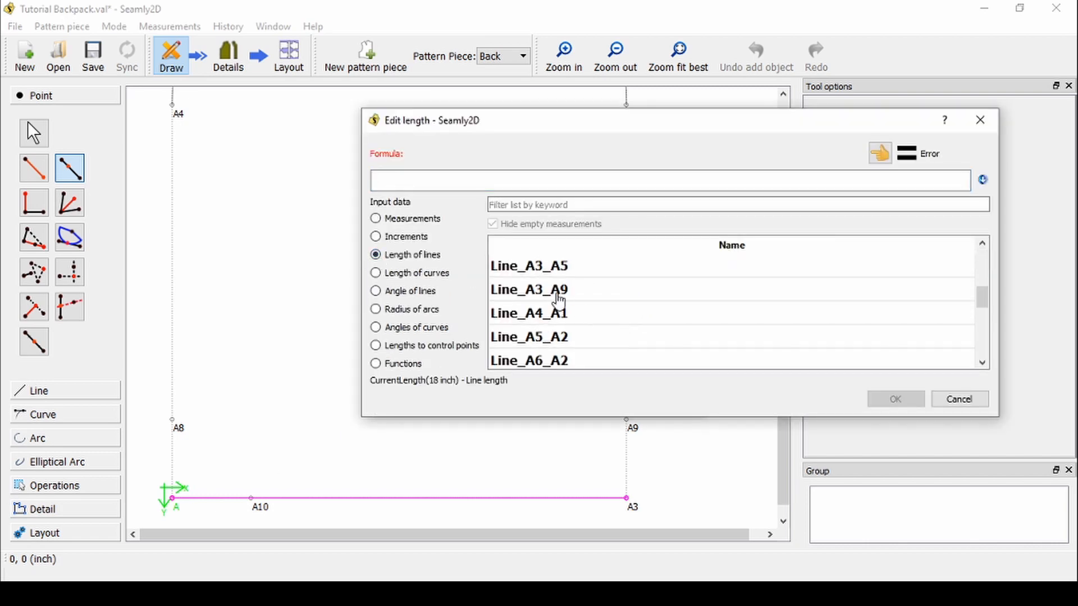
{"action": "double_click", "coordinate": [559, 293]}
{"action": "left_click", "coordinate": [896, 399]}
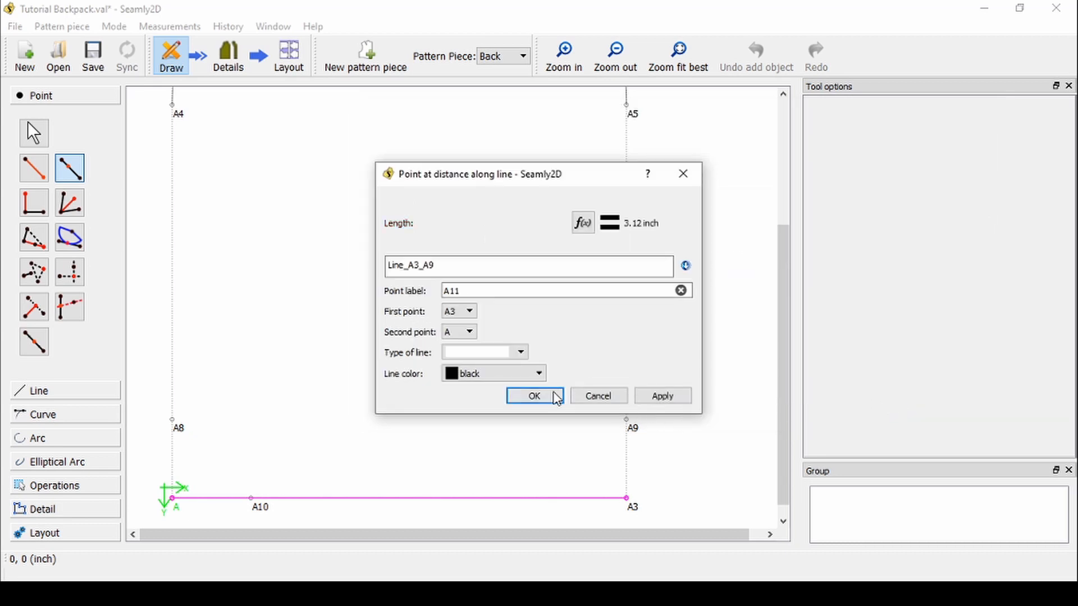
{"action": "left_click", "coordinate": [551, 393]}
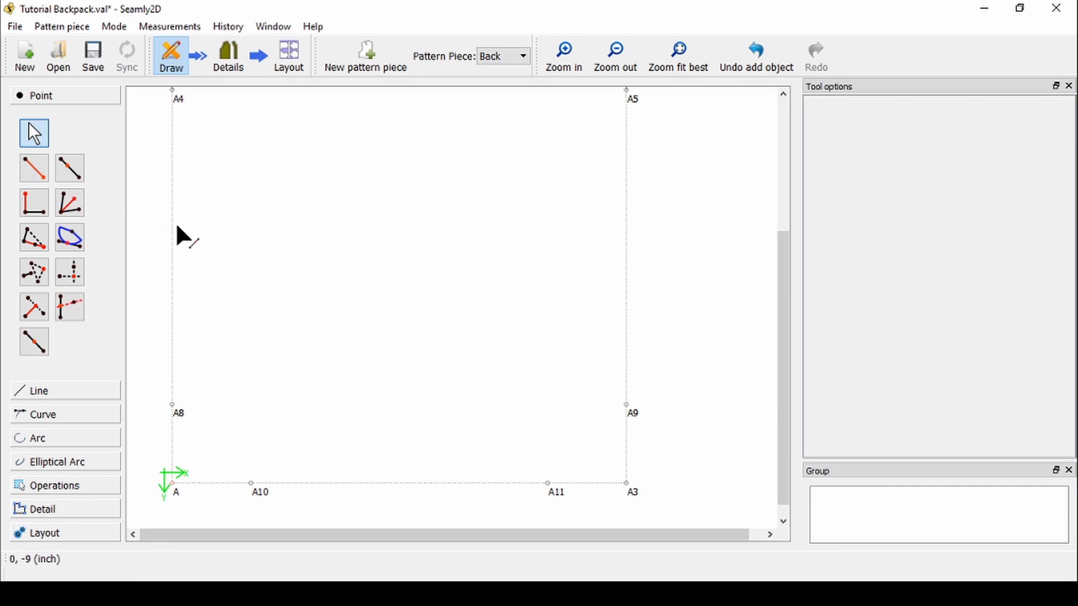
Draw a curve from A10 to A8 and pull both of its control points onto corner A.
{"action": "left_click", "coordinate": [67, 415]}
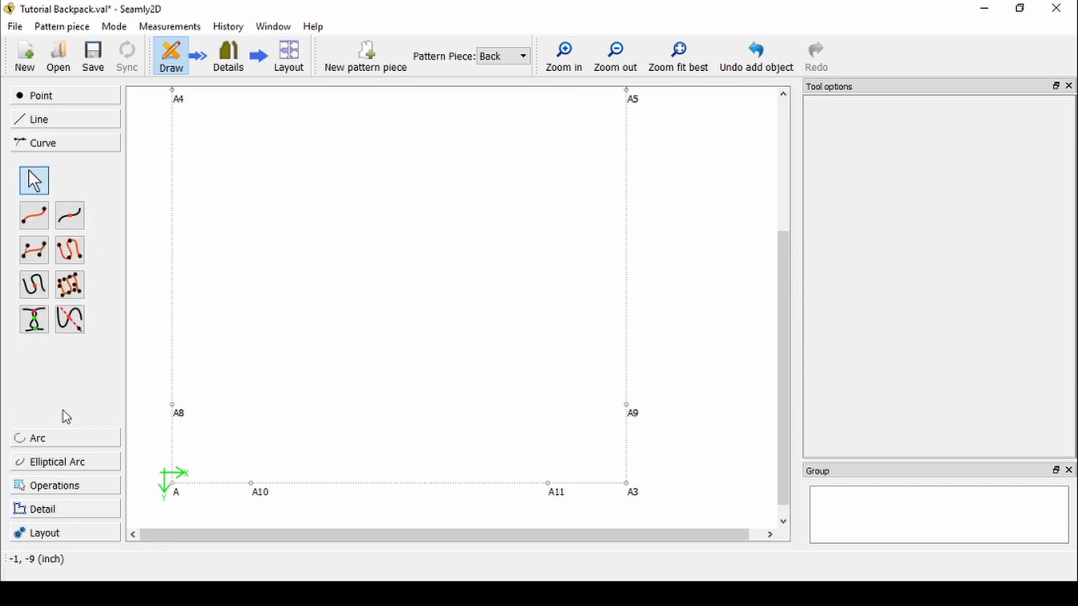
{"action": "left_click", "coordinate": [33, 216]}
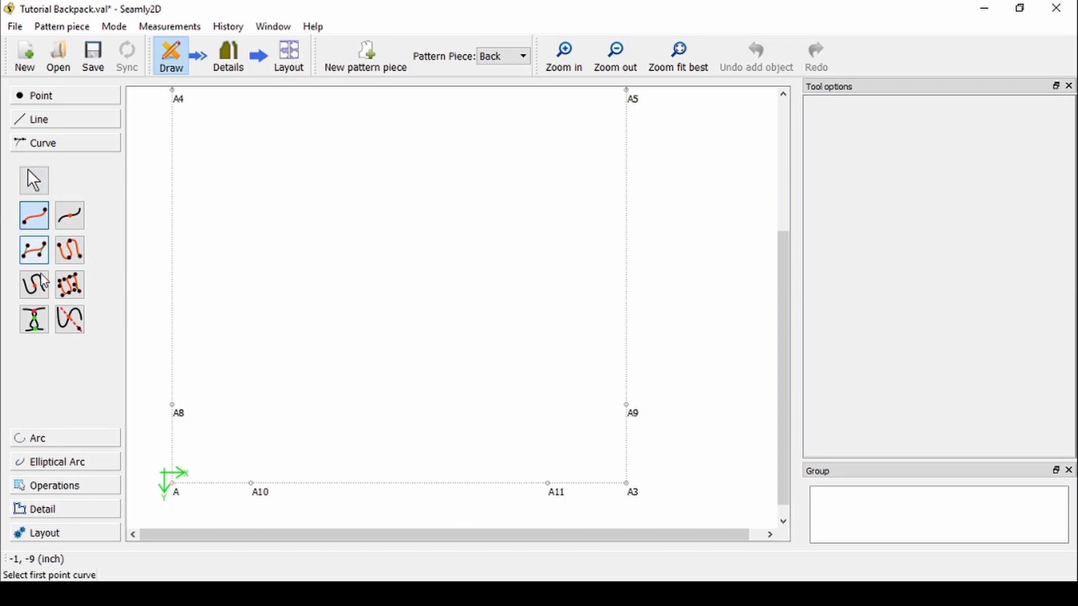
{"action": "left_click", "coordinate": [251, 484]}
{"action": "left_click", "coordinate": [174, 407]}
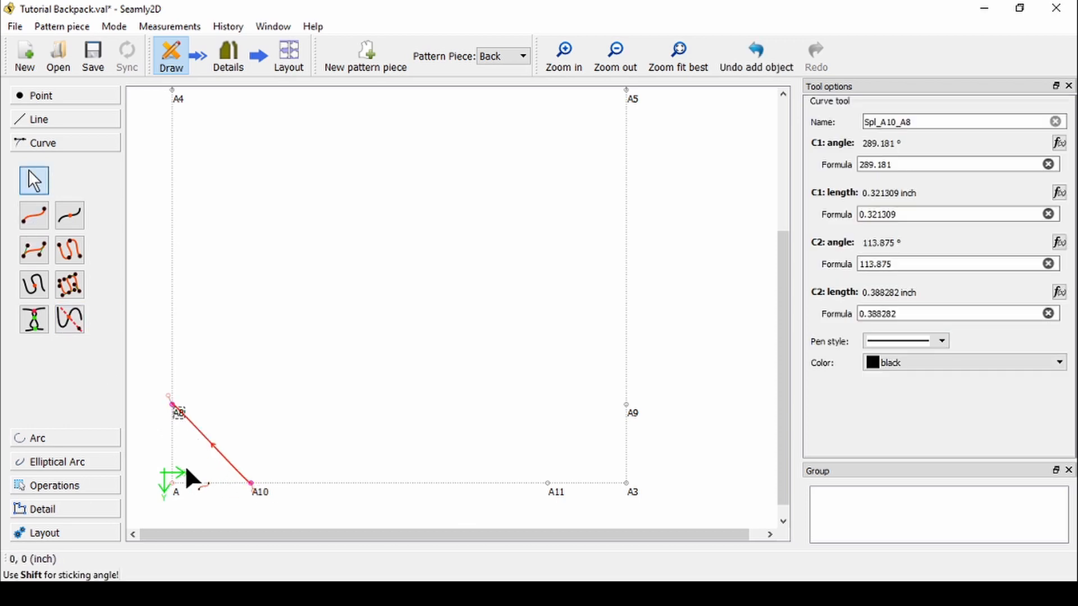
{"action": "scroll", "coordinate": [185, 477], "scroll_direction": "up", "scroll_amount": 5}
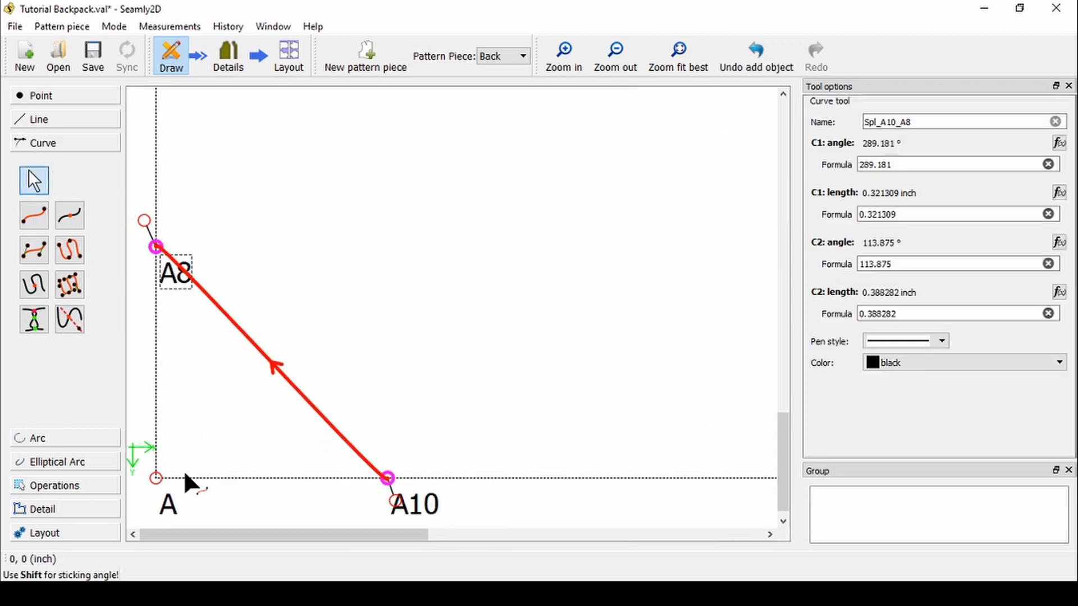
{"action": "left_click_drag", "start_coordinate": [143, 222], "coordinate": [156, 475]}
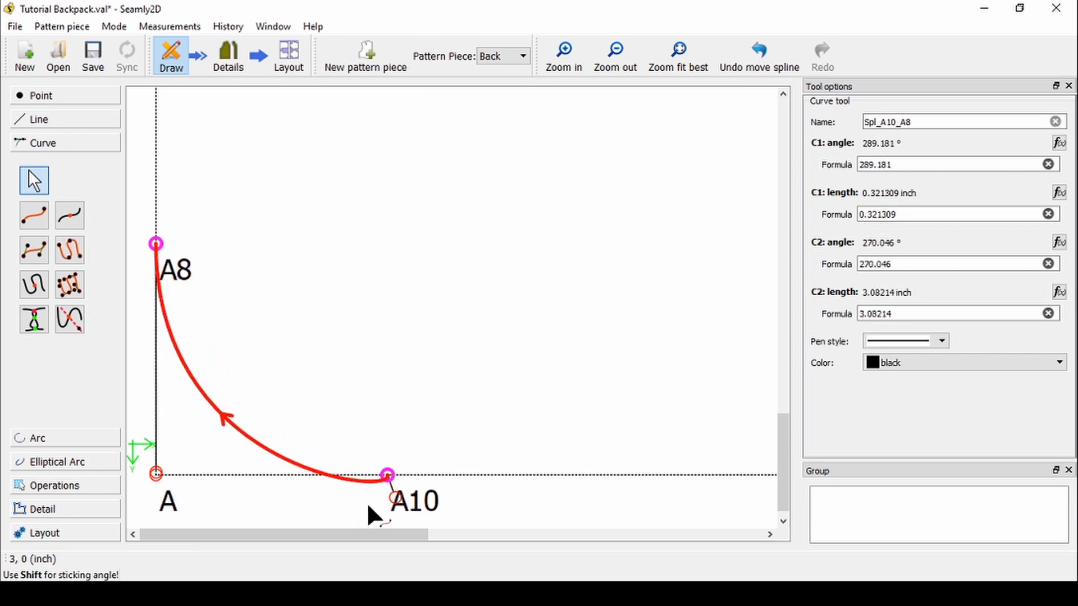
{"action": "left_click_drag", "start_coordinate": [396, 499], "coordinate": [157, 304]}
{"action": "scroll", "coordinate": [270, 245], "scroll_direction": "up", "scroll_amount": 1}
{"action": "scroll", "coordinate": [270, 245], "scroll_direction": "up", "scroll_amount": 1}
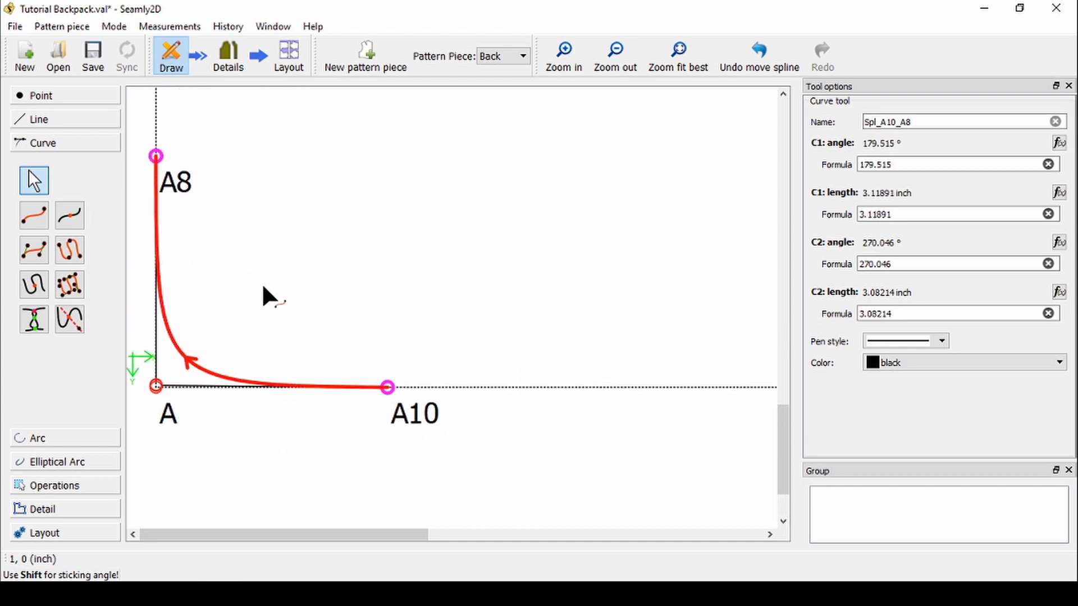
Set the A10–A8 curve's C1 angle to 180 and its C2 angle to 270.
{"action": "left_click_drag", "start_coordinate": [925, 164], "coordinate": [825, 177]}
{"action": "type", "text": "180"}
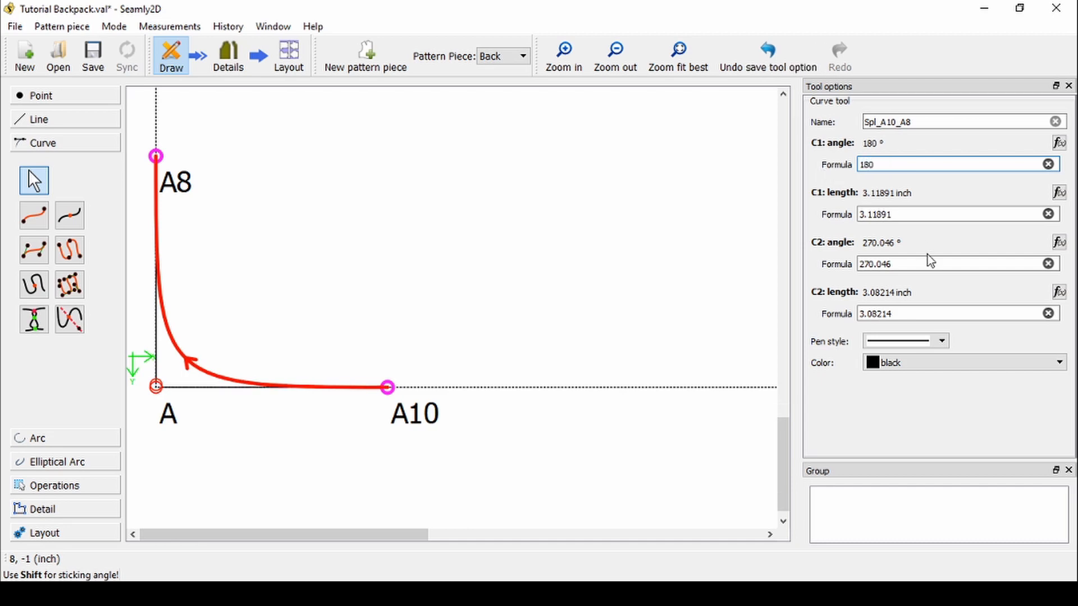
{"action": "left_click_drag", "start_coordinate": [928, 261], "coordinate": [823, 266]}
{"action": "type", "text": "270"}
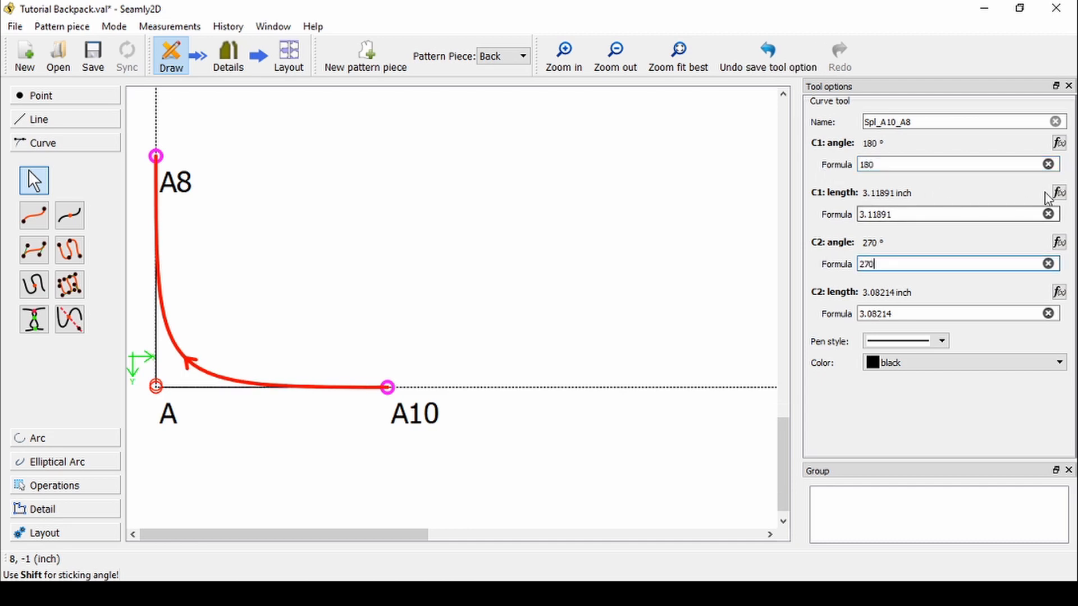
Replace the A10–A8 curve's C1 length with the formula Line_A_A8.
{"action": "left_click", "coordinate": [1048, 213]}
{"action": "left_click", "coordinate": [1060, 195]}
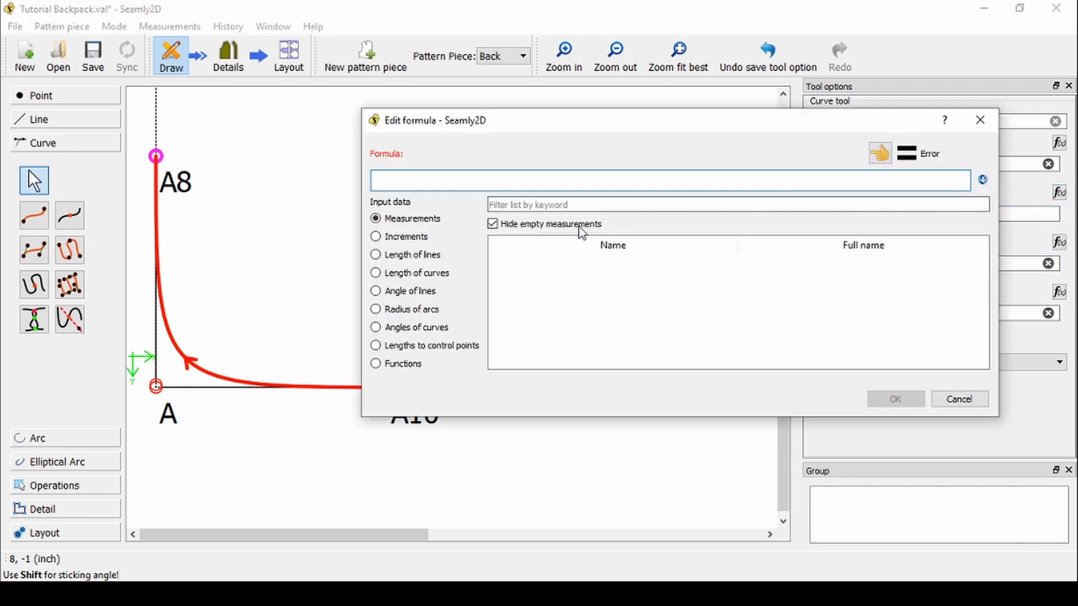
{"action": "left_click", "coordinate": [400, 255]}
{"action": "scroll", "coordinate": [594, 337], "scroll_direction": "down", "scroll_amount": 5}
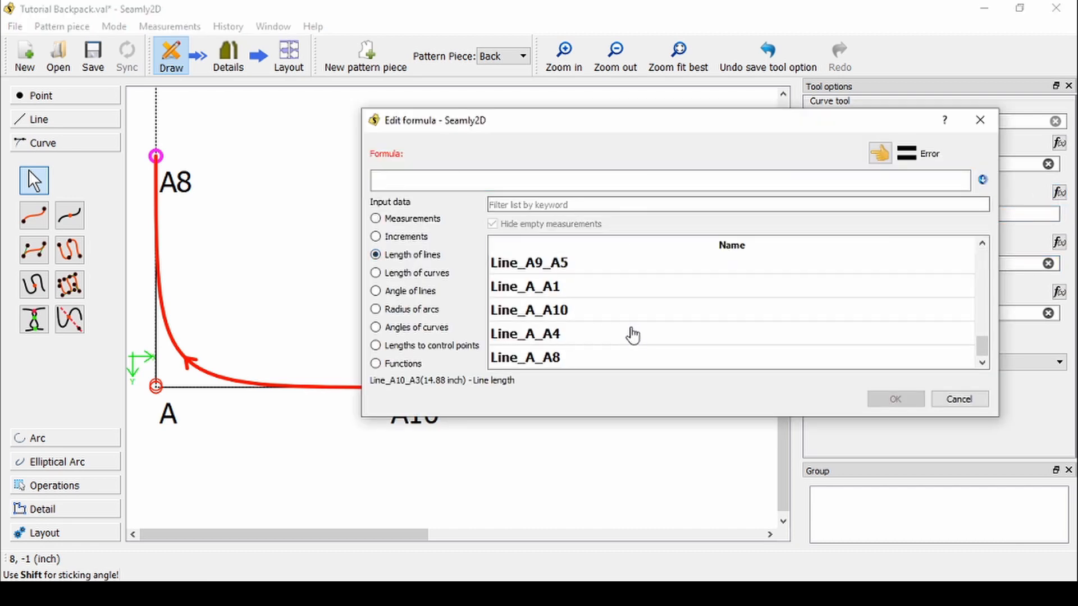
{"action": "double_click", "coordinate": [571, 360]}
{"action": "left_click", "coordinate": [895, 399]}
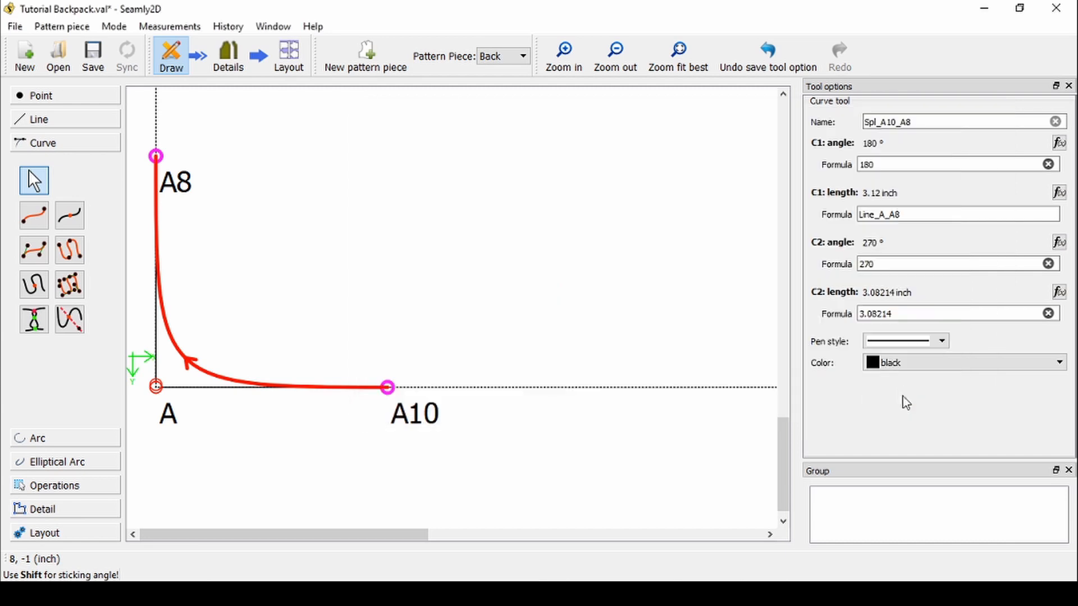
Replace the C2 length of the A10–A8 curve with the formula Line_A_A10 and reselect the curve to check its settings.
{"action": "left_click", "coordinate": [1048, 313]}
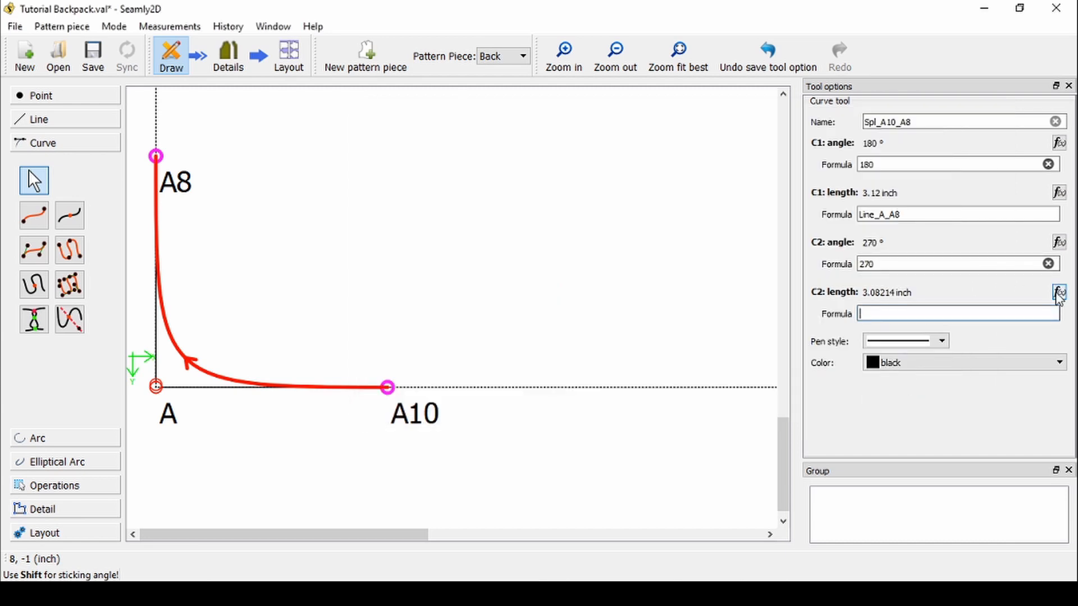
{"action": "left_click", "coordinate": [1059, 292]}
{"action": "left_click", "coordinate": [398, 255]}
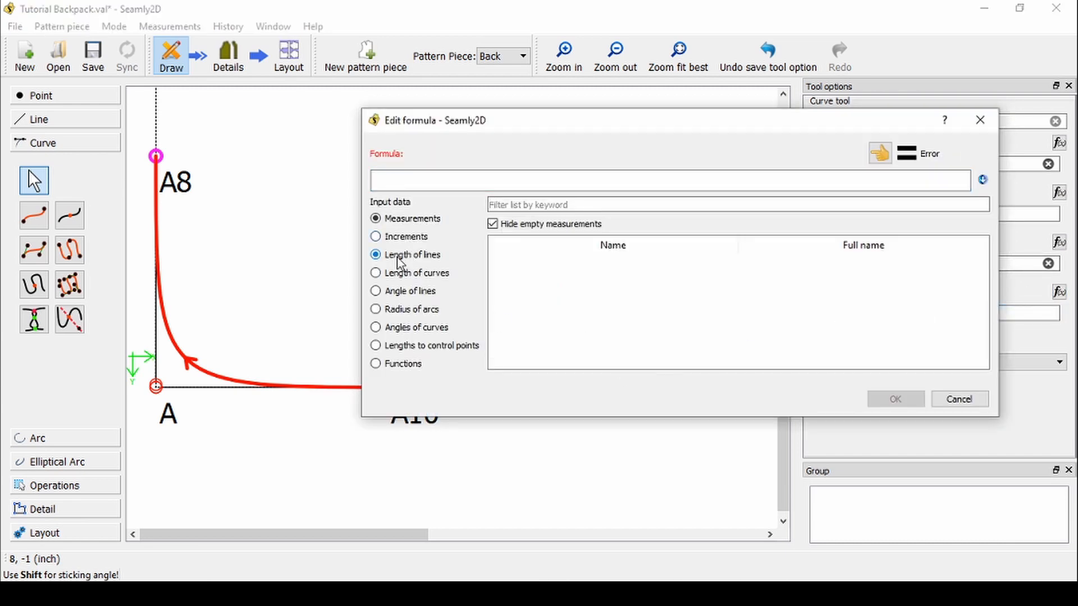
{"action": "scroll", "coordinate": [617, 337], "scroll_direction": "down", "scroll_amount": 3}
{"action": "scroll", "coordinate": [618, 337], "scroll_direction": "down", "scroll_amount": 2}
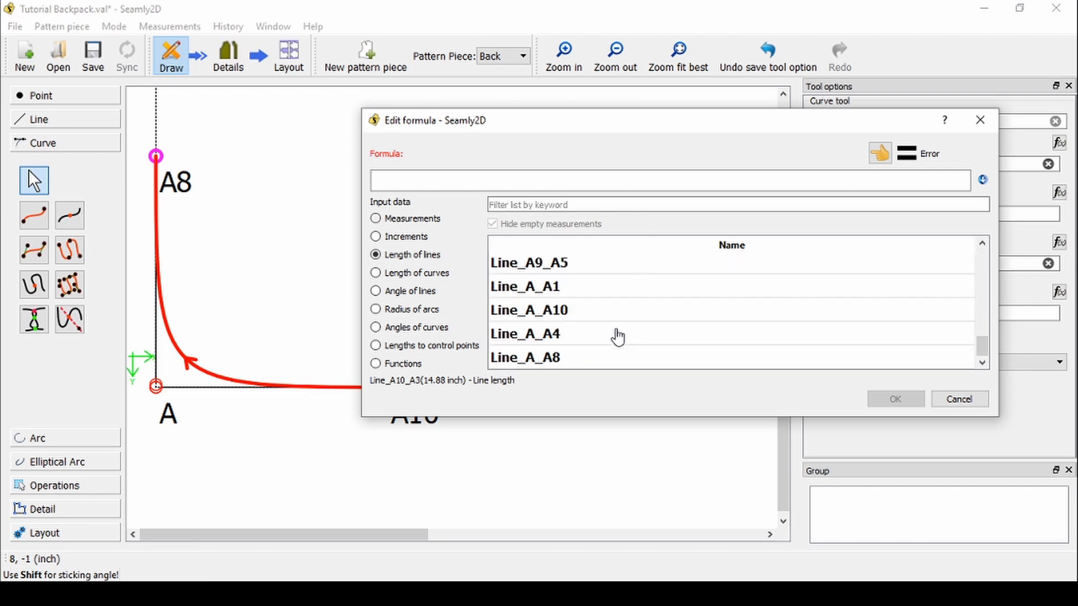
{"action": "double_click", "coordinate": [562, 322]}
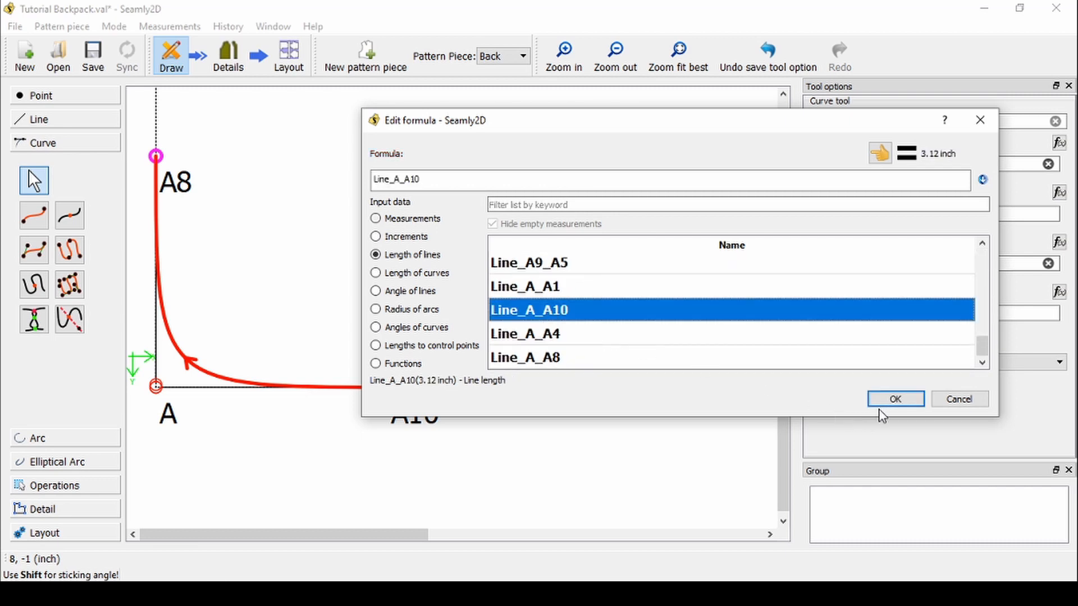
{"action": "left_click", "coordinate": [884, 400]}
{"action": "key", "text": "Return"}
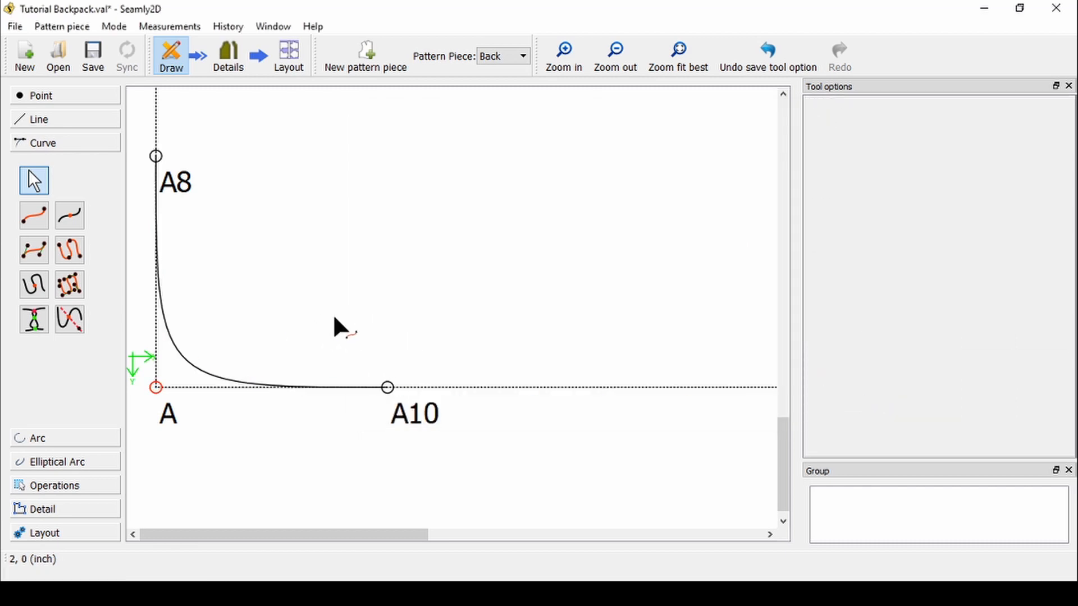
{"action": "left_click", "coordinate": [186, 361]}
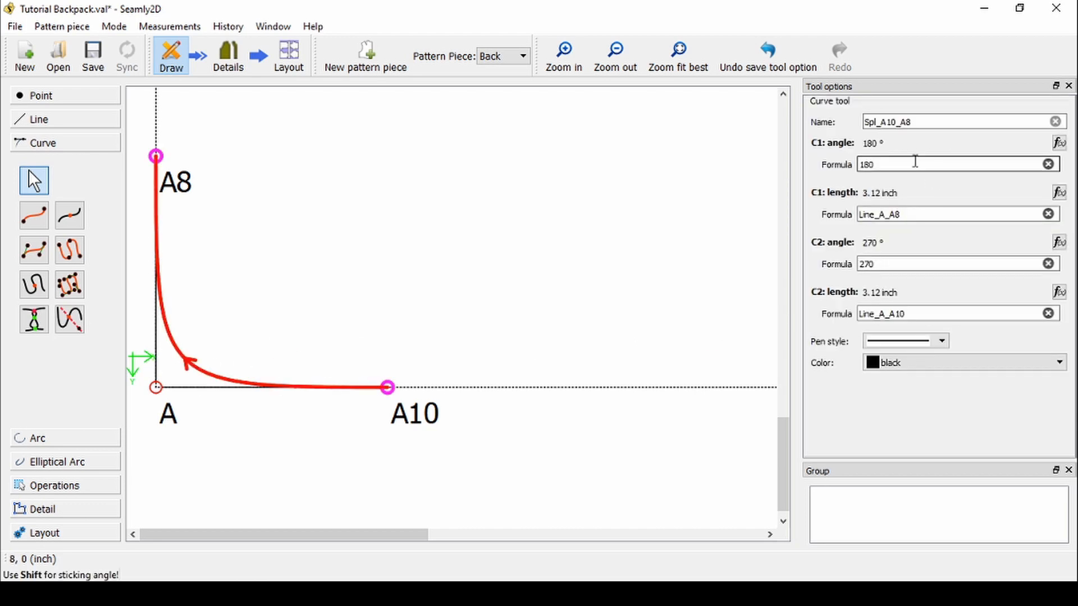
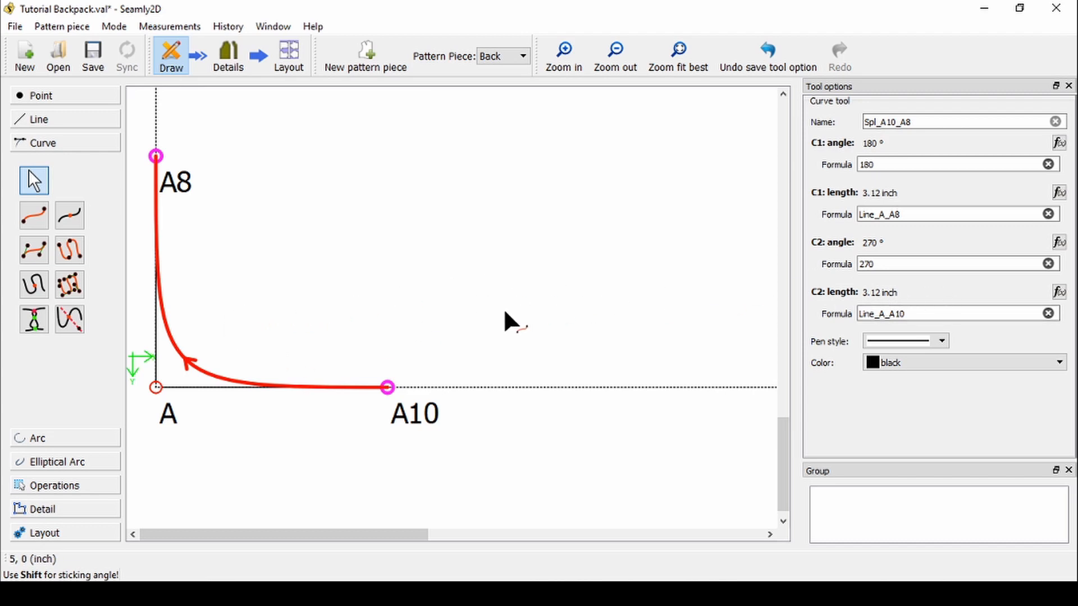
Draw a curve from A9 to A11 and pull both of its control points onto corner A3.
{"action": "scroll", "coordinate": [511, 322], "scroll_direction": "down", "scroll_amount": 5}
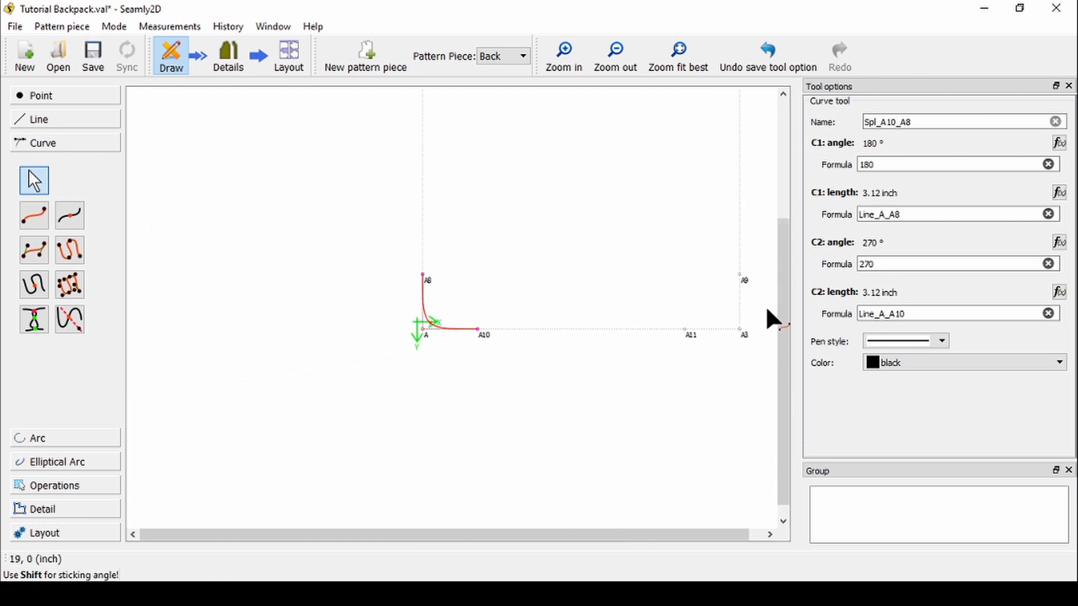
{"action": "scroll", "coordinate": [773, 319], "scroll_direction": "up", "scroll_amount": 5}
{"action": "scroll", "coordinate": [749, 314], "scroll_direction": "up", "scroll_amount": 1}
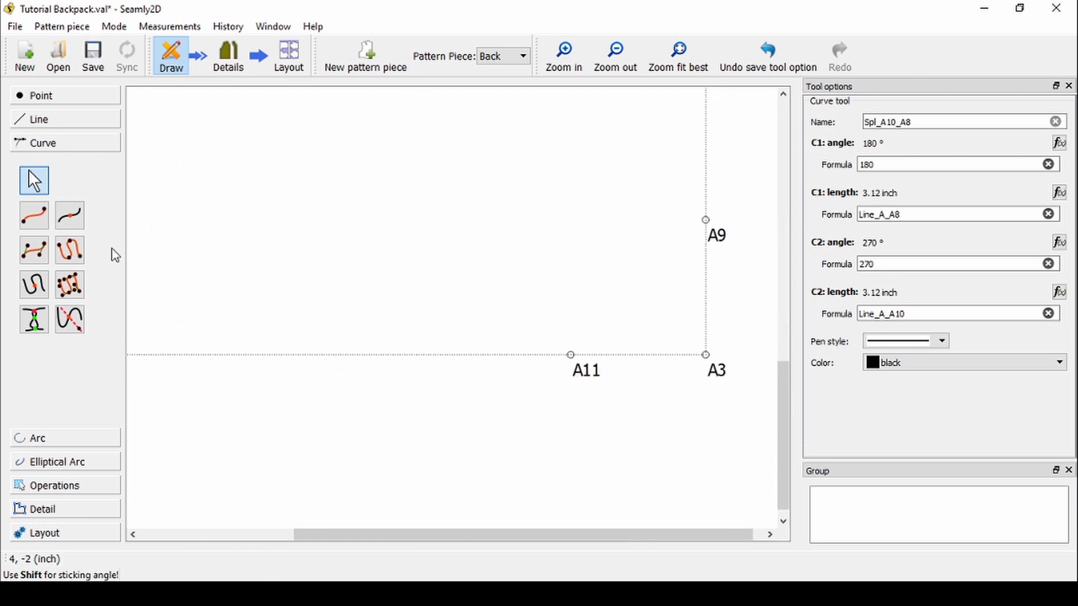
{"action": "left_click", "coordinate": [40, 227]}
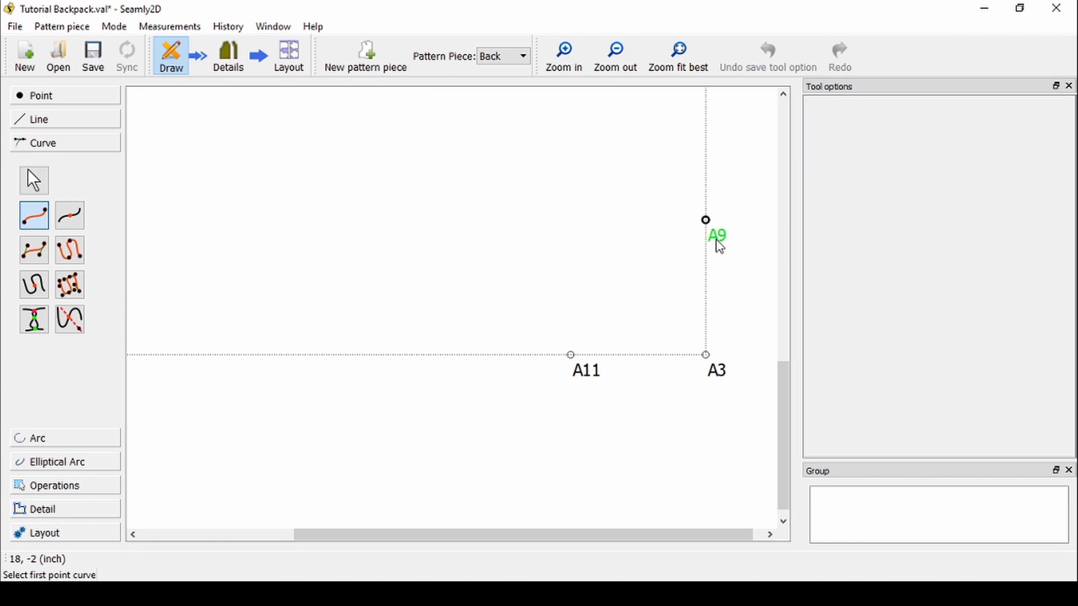
{"action": "left_click", "coordinate": [707, 224]}
{"action": "left_click", "coordinate": [591, 371]}
{"action": "left_click_drag", "start_coordinate": [555, 339], "coordinate": [708, 357]}
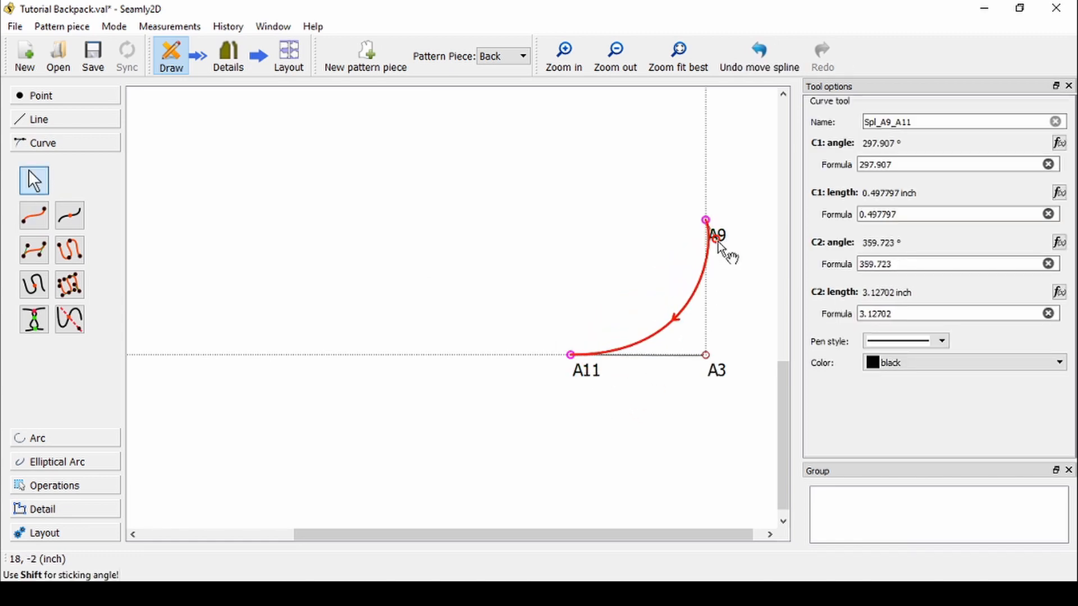
{"action": "left_click_drag", "start_coordinate": [723, 249], "coordinate": [707, 365]}
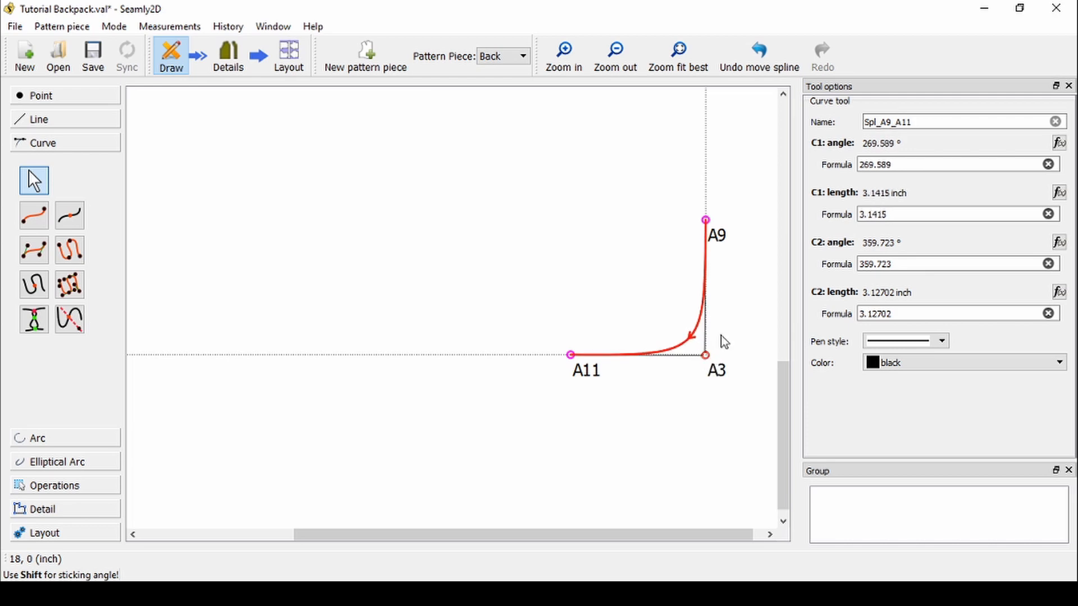
Set the A9–A11 curve's C1 angle to 270 and its C2 angle to 360.
{"action": "double_click", "coordinate": [905, 168]}
{"action": "type", "text": "270"}
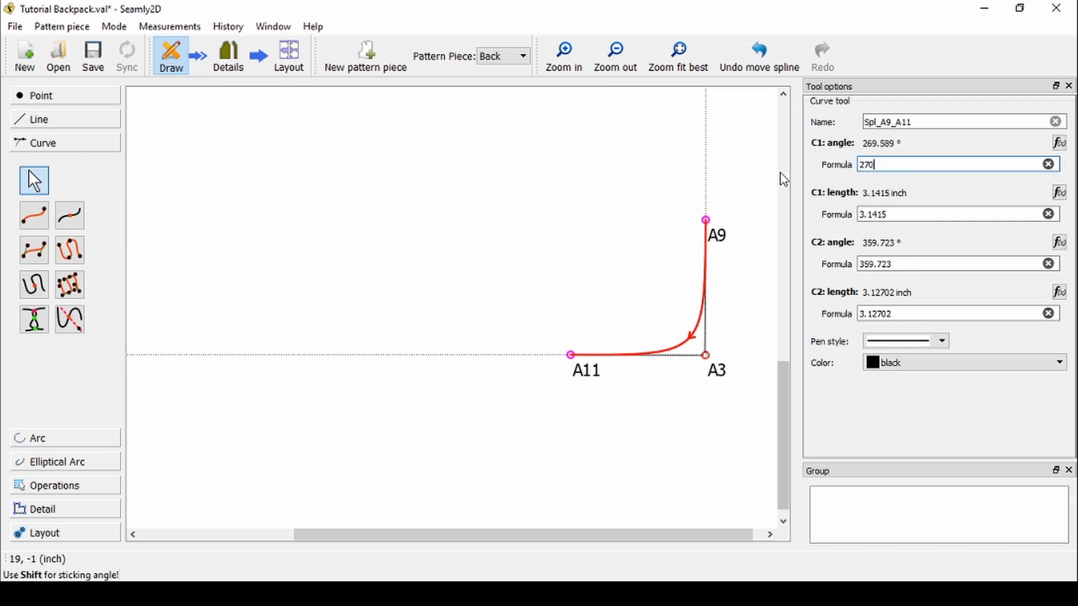
{"action": "double_click", "coordinate": [876, 264]}
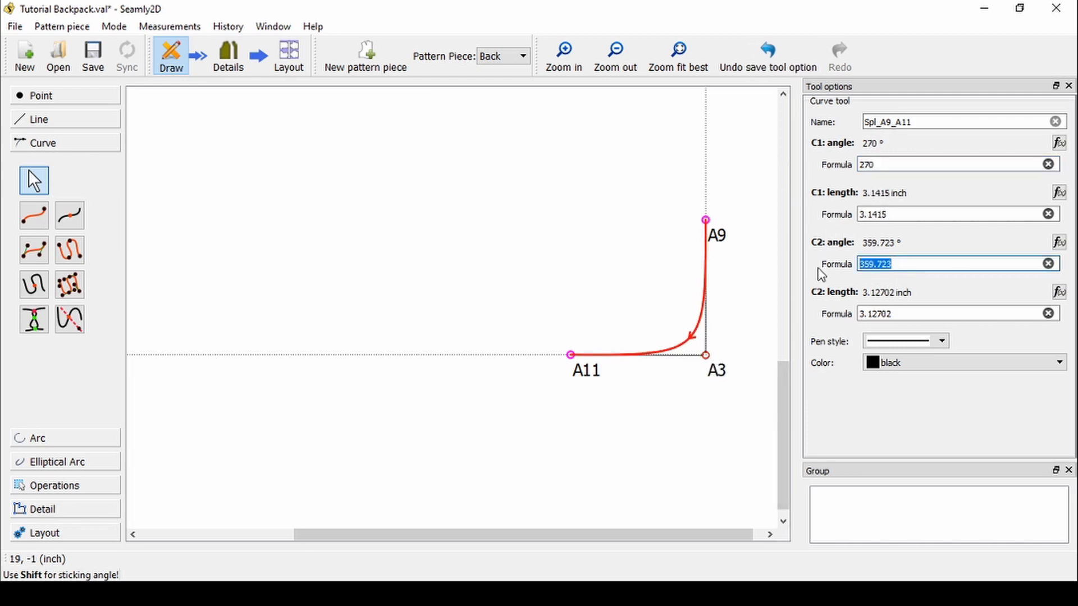
{"action": "type", "text": "360"}
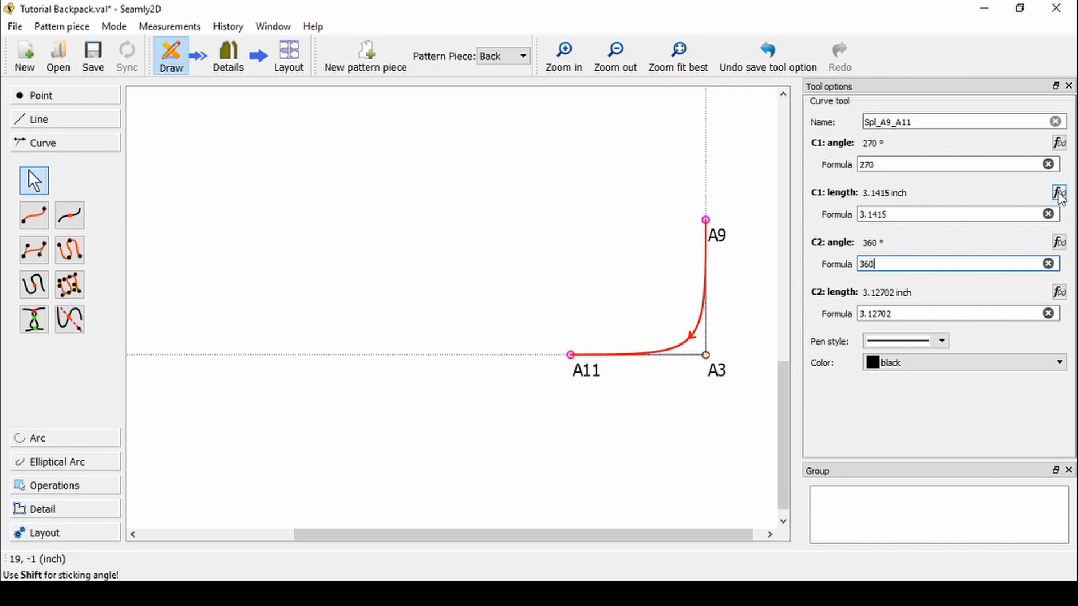
Replace the A9–A11 curve's C1 length with the formula Line_A3_A9.
{"action": "left_click", "coordinate": [1048, 214]}
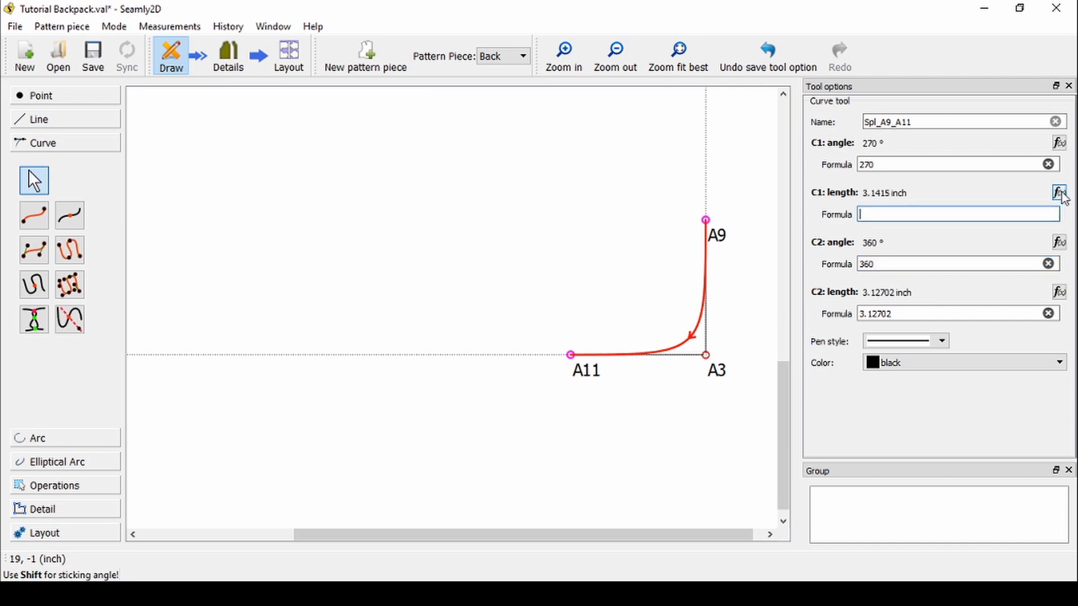
{"action": "left_click", "coordinate": [1060, 193]}
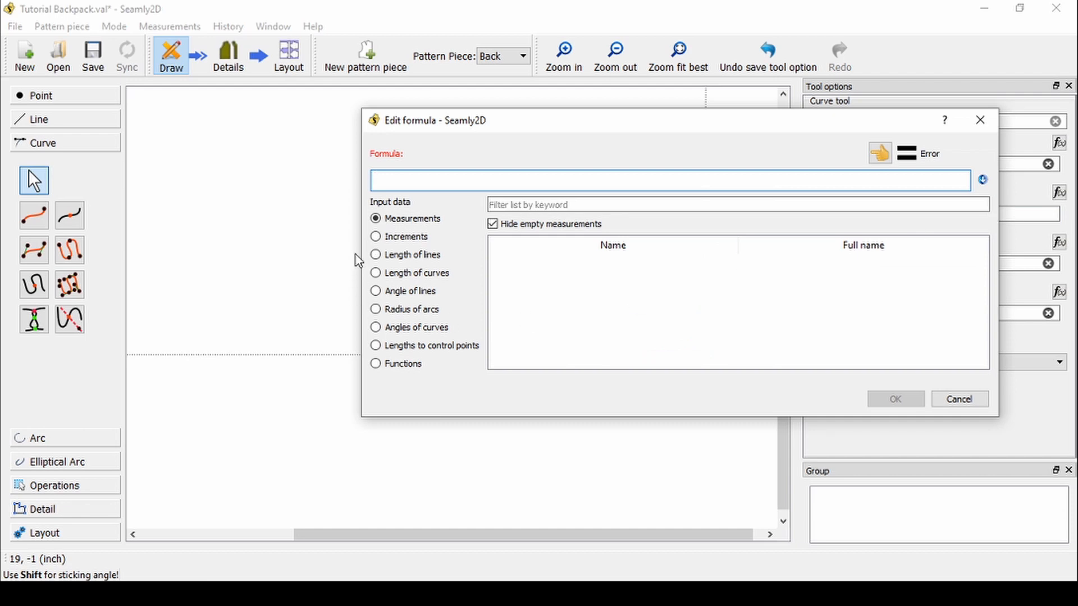
{"action": "left_click", "coordinate": [377, 255]}
{"action": "scroll", "coordinate": [595, 332], "scroll_direction": "down", "scroll_amount": 2}
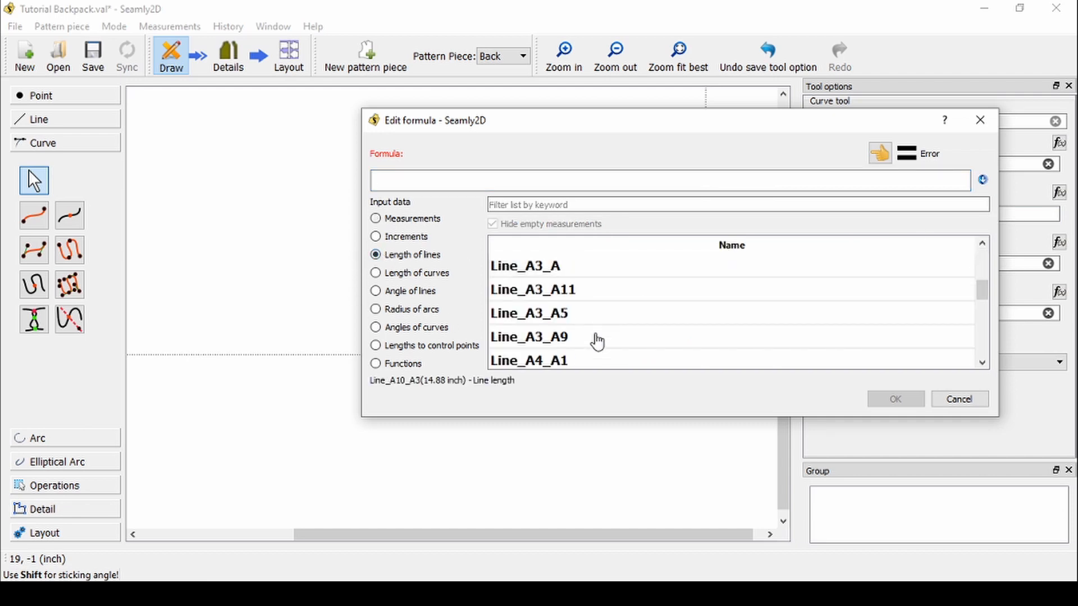
{"action": "double_click", "coordinate": [568, 337]}
{"action": "left_click", "coordinate": [896, 399]}
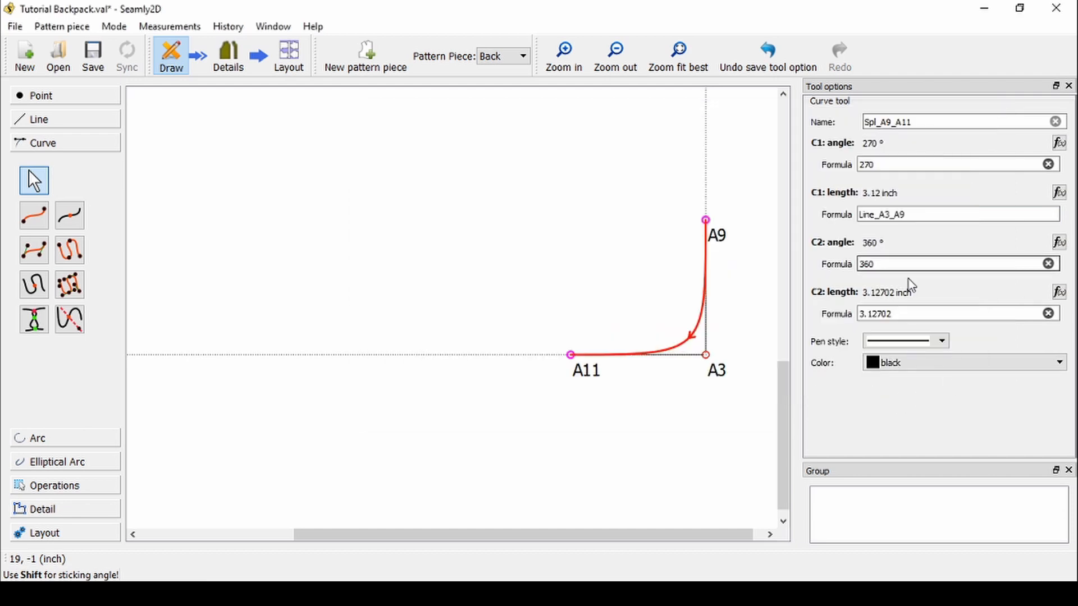
Replace the A9–A11 curve's C2 length with the formula Line_A3_A11 and save the pattern.
{"action": "left_click", "coordinate": [1048, 314]}
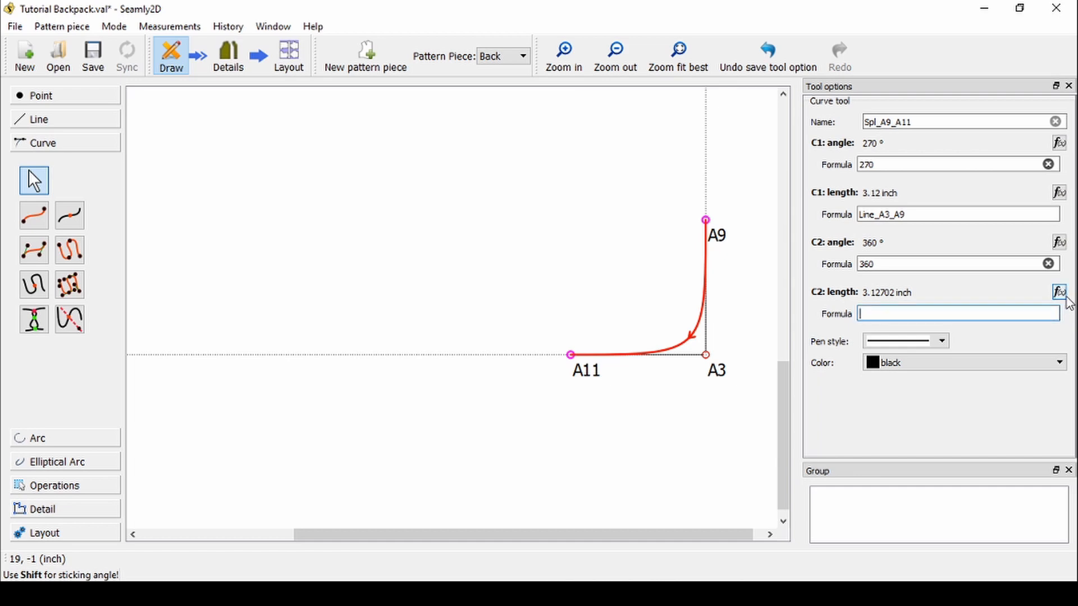
{"action": "left_click", "coordinate": [1059, 292]}
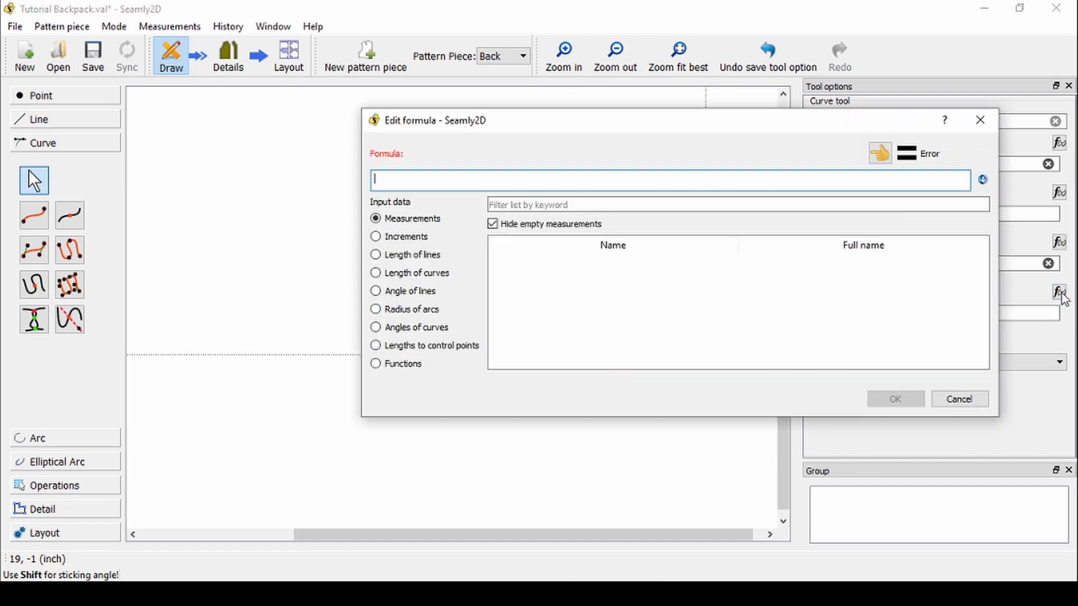
{"action": "left_click", "coordinate": [410, 240]}
{"action": "left_click", "coordinate": [396, 256]}
{"action": "scroll", "coordinate": [606, 317], "scroll_direction": "down", "scroll_amount": 3}
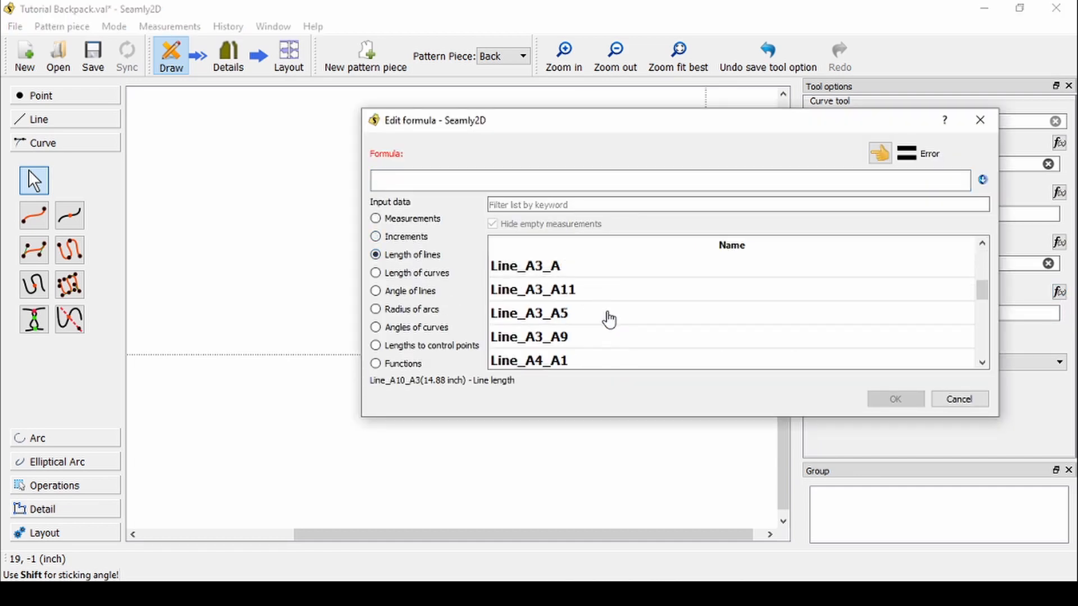
{"action": "scroll", "coordinate": [592, 301], "scroll_direction": "up", "scroll_amount": 1}
{"action": "double_click", "coordinate": [589, 288]}
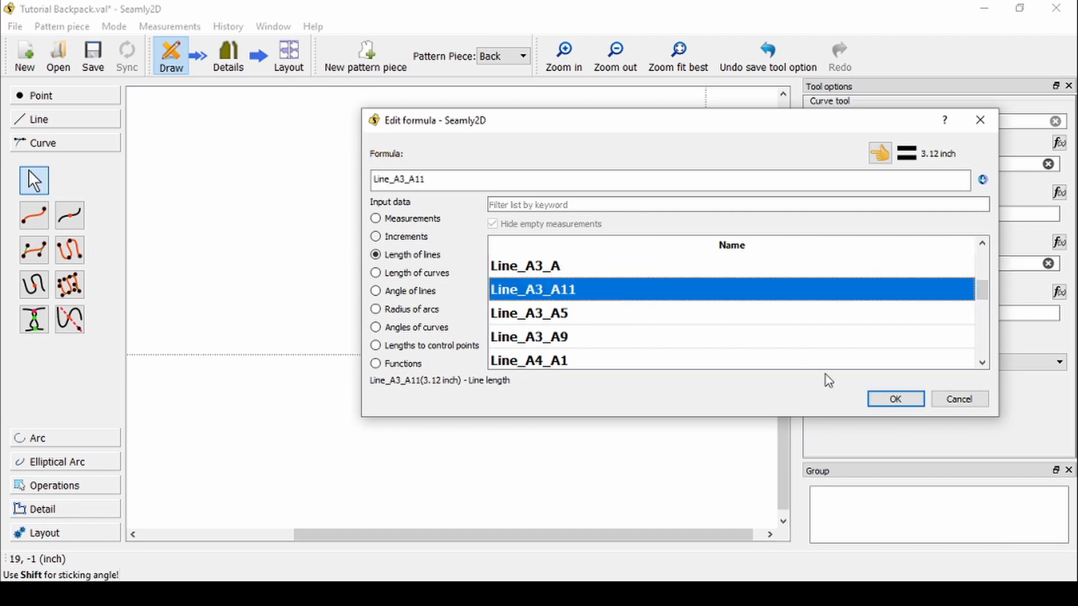
{"action": "left_click", "coordinate": [895, 399]}
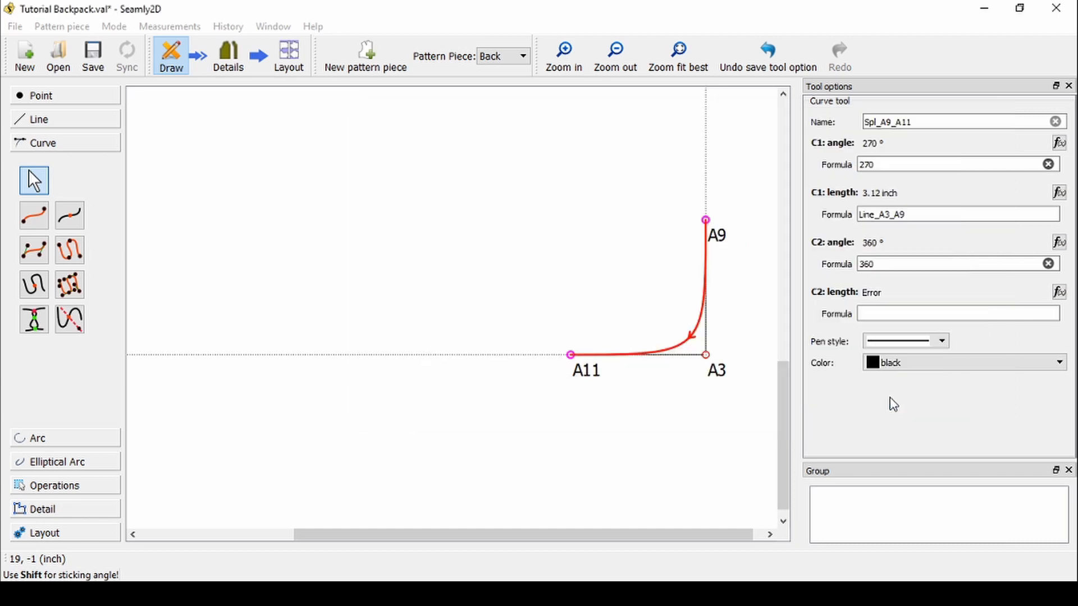
{"action": "left_click", "coordinate": [98, 78]}
Draw the two straight side edges of the Back piece with lines from A8 to A4 and from A5 to A9.
{"action": "scroll", "coordinate": [392, 231], "scroll_direction": "down", "scroll_amount": 5}
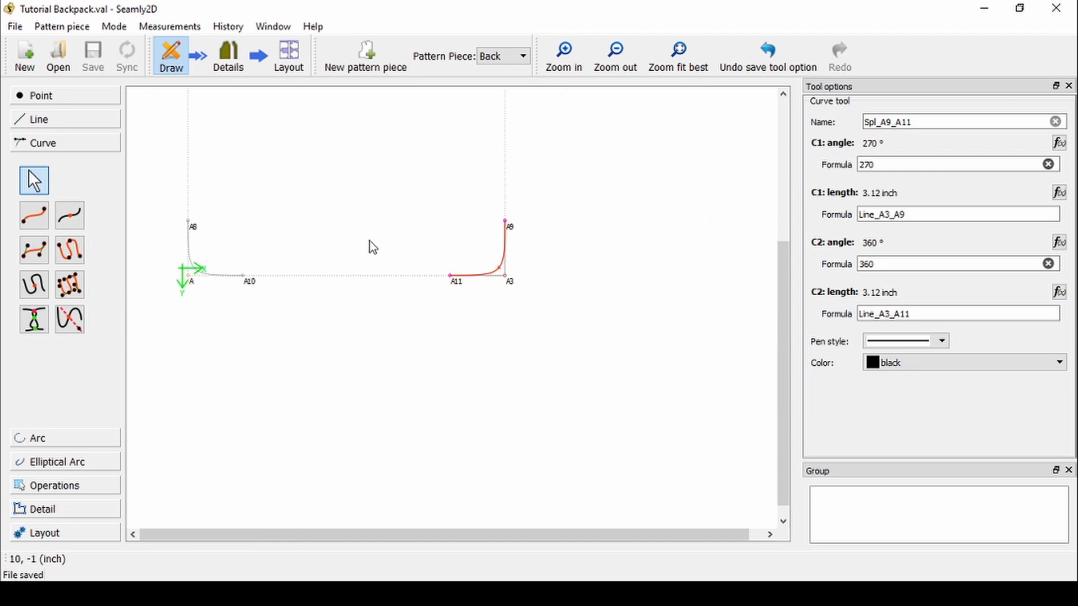
{"action": "scroll", "coordinate": [321, 238], "scroll_direction": "up", "scroll_amount": 1}
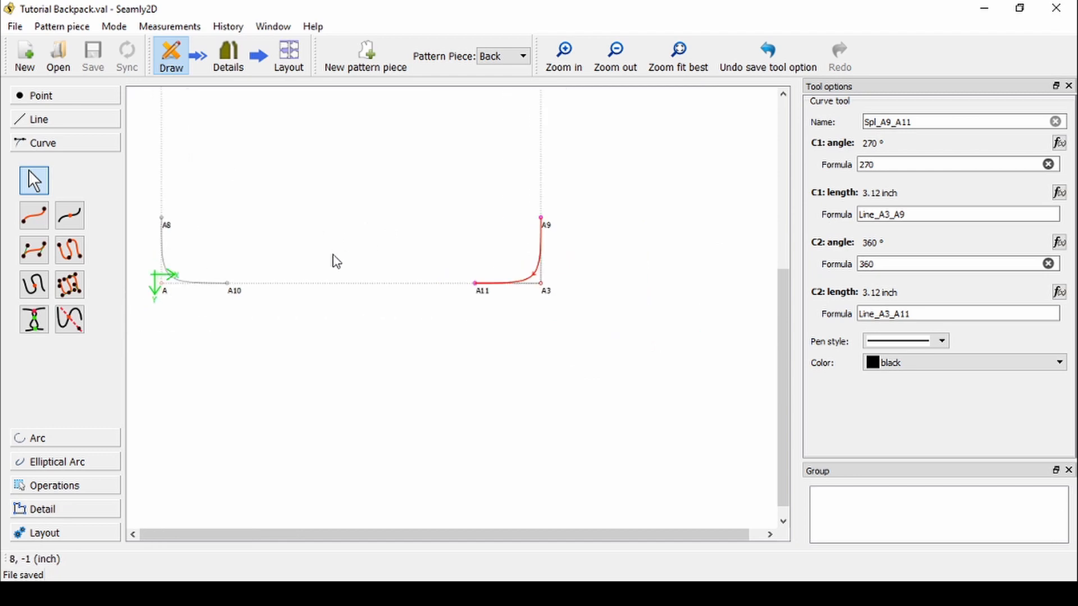
{"action": "scroll", "coordinate": [553, 421], "scroll_direction": "up", "scroll_amount": 4}
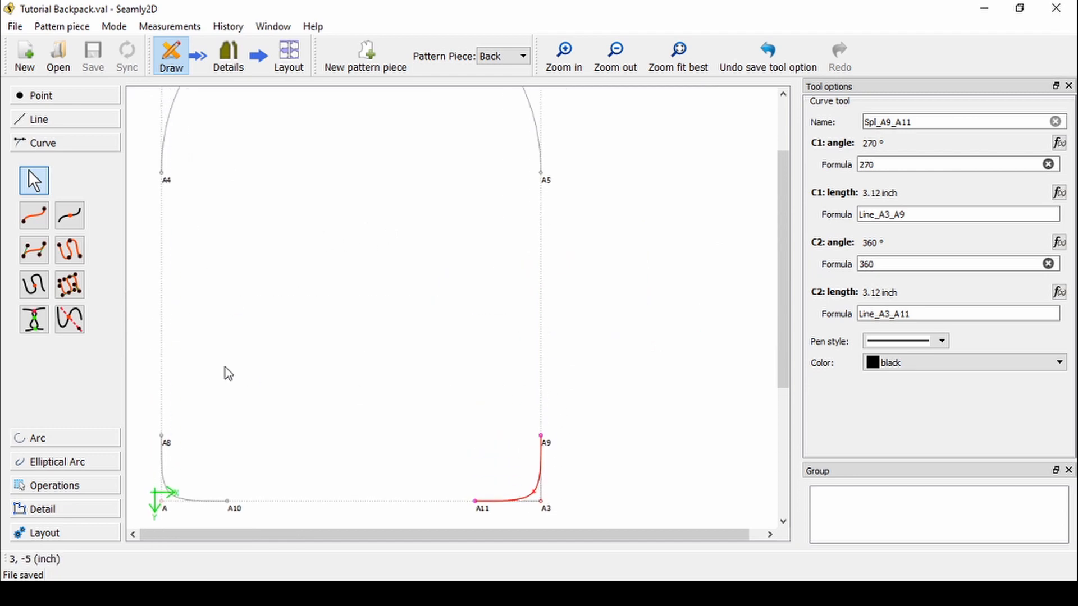
{"action": "left_click", "coordinate": [38, 119]}
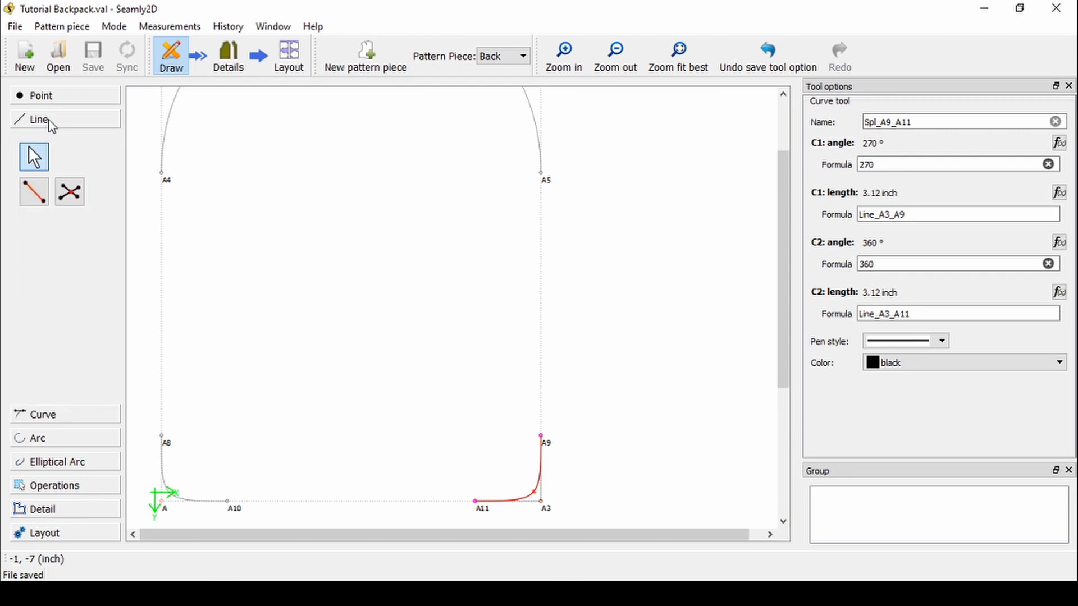
{"action": "left_click", "coordinate": [35, 194]}
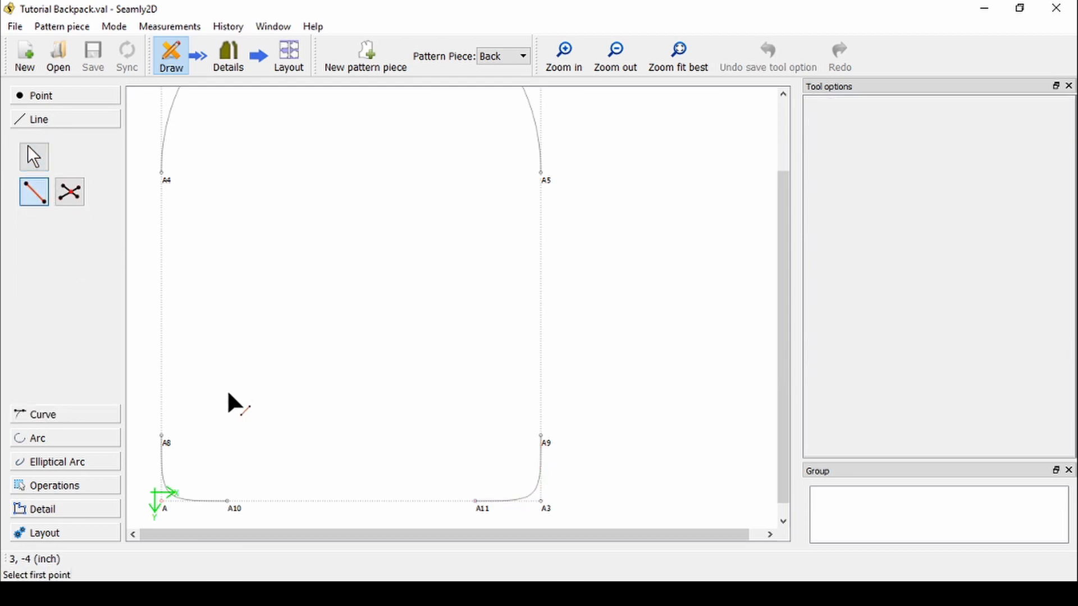
{"action": "left_click", "coordinate": [162, 437]}
{"action": "left_click", "coordinate": [163, 174]}
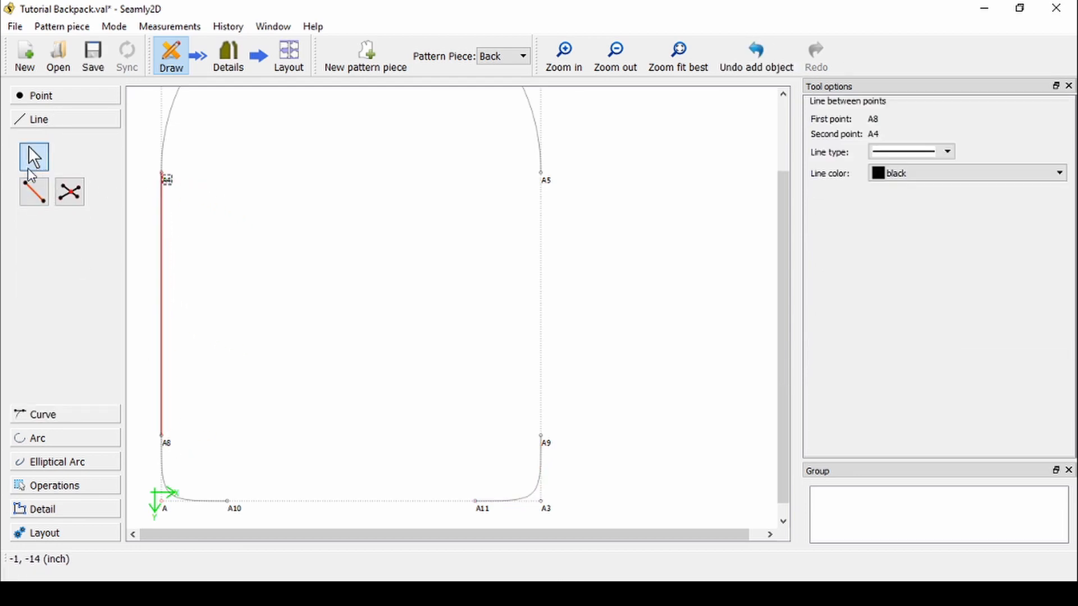
{"action": "left_click", "coordinate": [542, 175]}
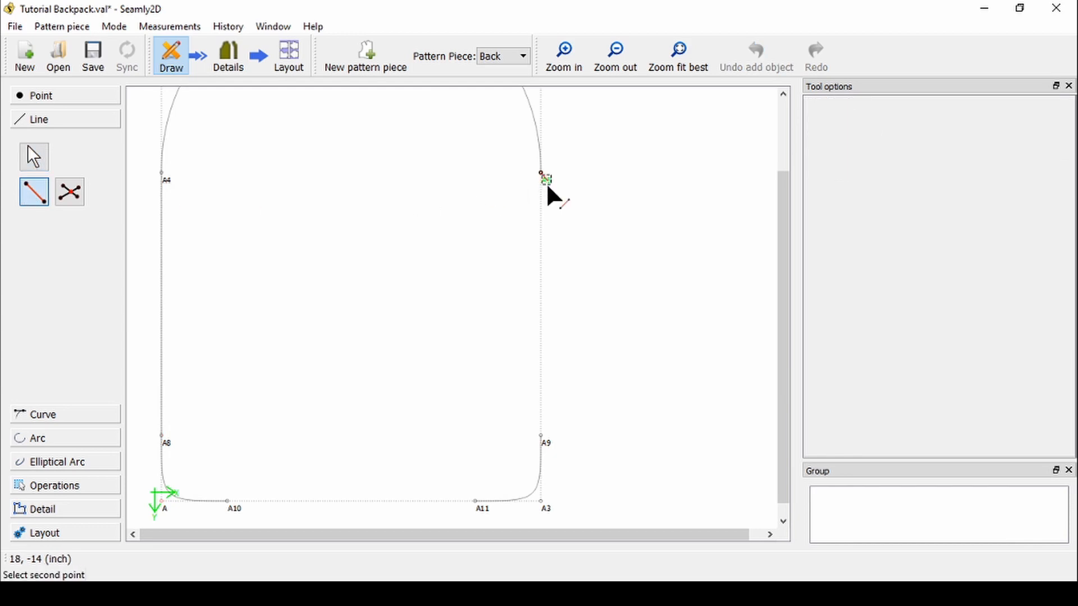
{"action": "left_click", "coordinate": [549, 445]}
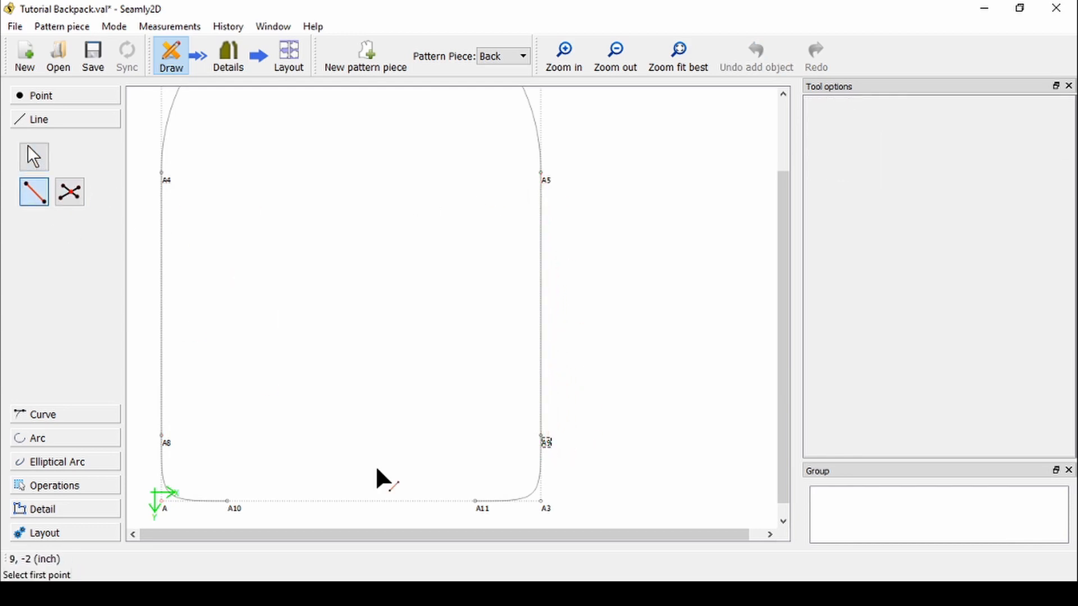
Draw the Back piece's bottom edge with a line from A11 to A10 and save the pattern.
{"action": "left_click", "coordinate": [487, 515]}
{"action": "left_click", "coordinate": [233, 510]}
{"action": "key", "text": "Escape"}
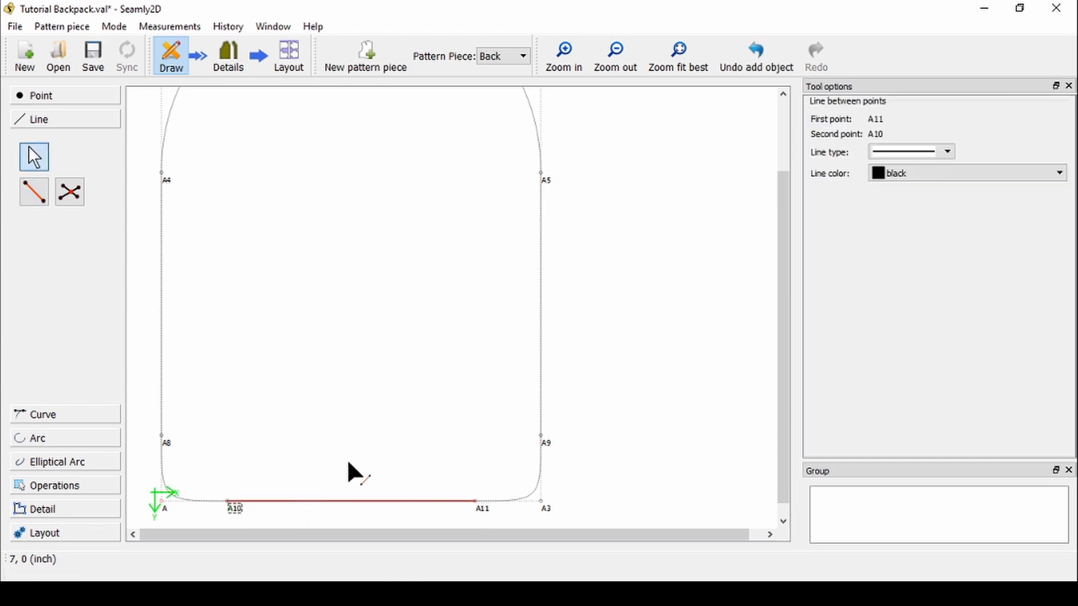
{"action": "left_click", "coordinate": [94, 56]}
Deselect the bottom line and examine the whole outline of the Back piece.
{"action": "scroll", "coordinate": [320, 283], "scroll_direction": "down", "scroll_amount": 1}
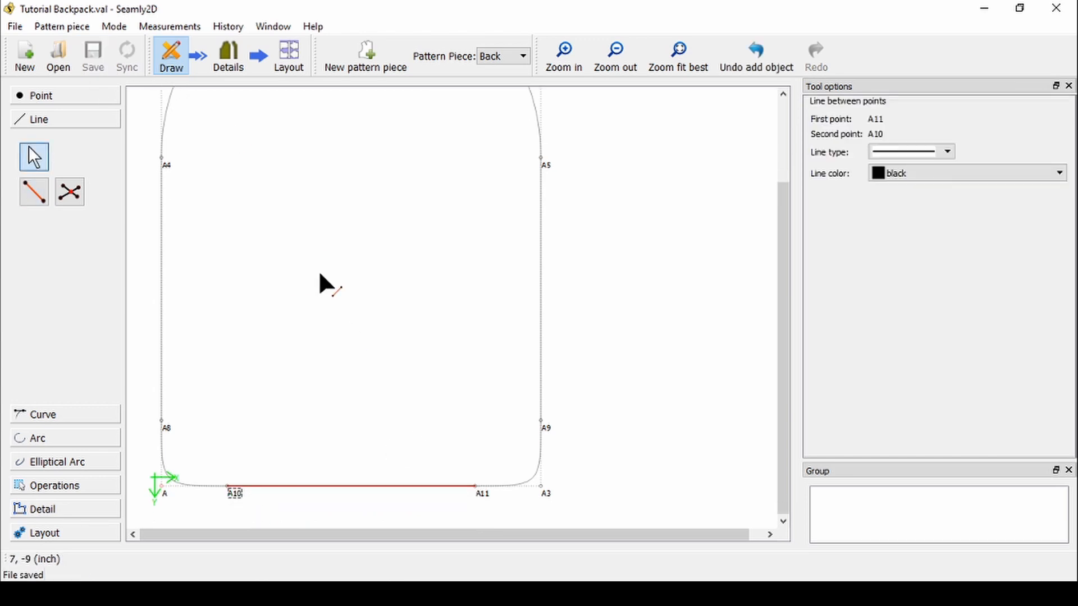
{"action": "scroll", "coordinate": [320, 283], "scroll_direction": "up", "scroll_amount": 3}
{"action": "scroll", "coordinate": [329, 285], "scroll_direction": "up", "scroll_amount": 1}
{"action": "scroll", "coordinate": [410, 370], "scroll_direction": "down", "scroll_amount": 3, "text": "ctrl"}
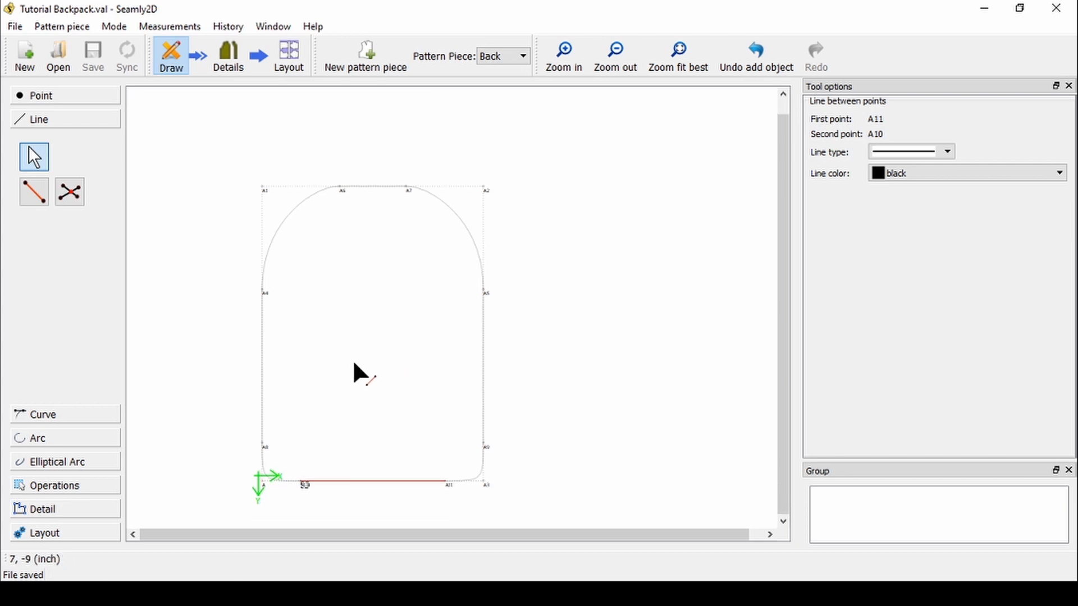
{"action": "scroll", "coordinate": [355, 366], "scroll_direction": "up", "scroll_amount": 1, "text": "ctrl"}
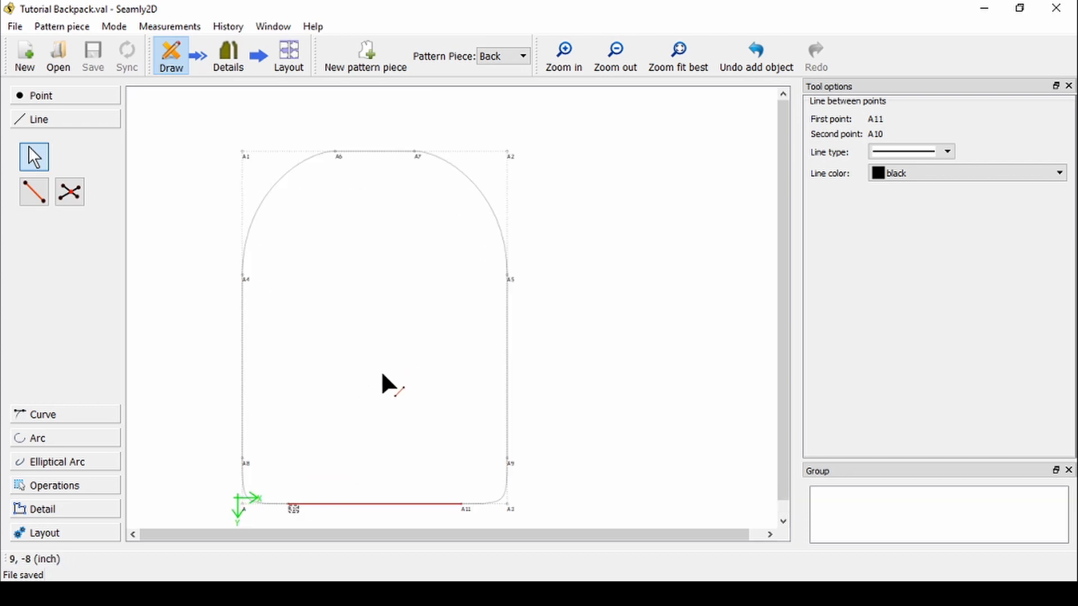
{"action": "left_click", "coordinate": [556, 473]}
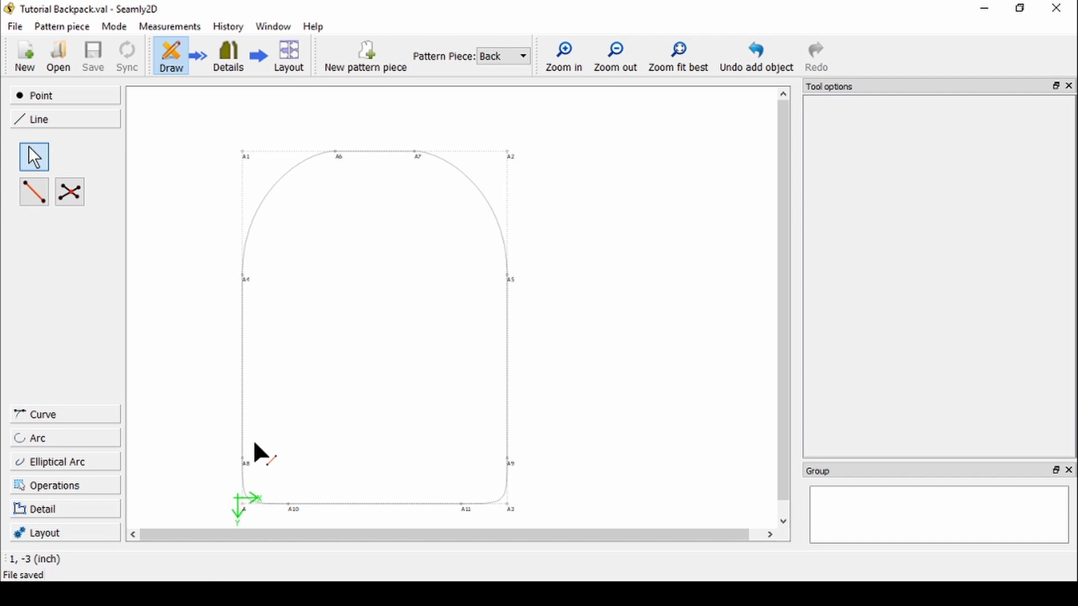
{"action": "scroll", "coordinate": [261, 452], "scroll_direction": "down", "scroll_amount": 1}
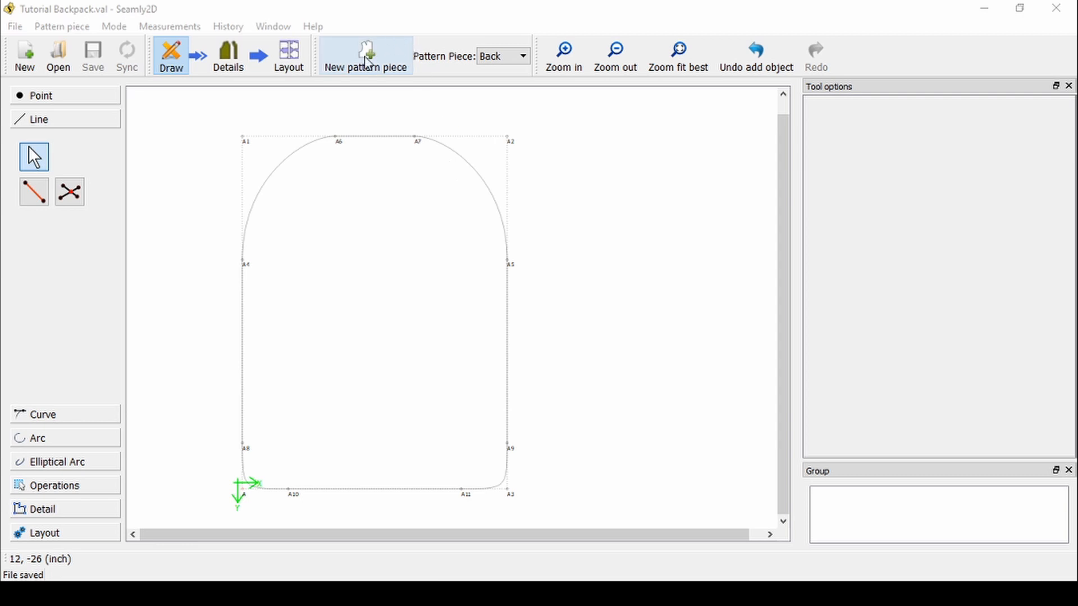
Add a new pattern piece named Bottom Gusset.
{"action": "left_click", "coordinate": [368, 63]}
{"action": "type", "text": "Bottom Gusset"}
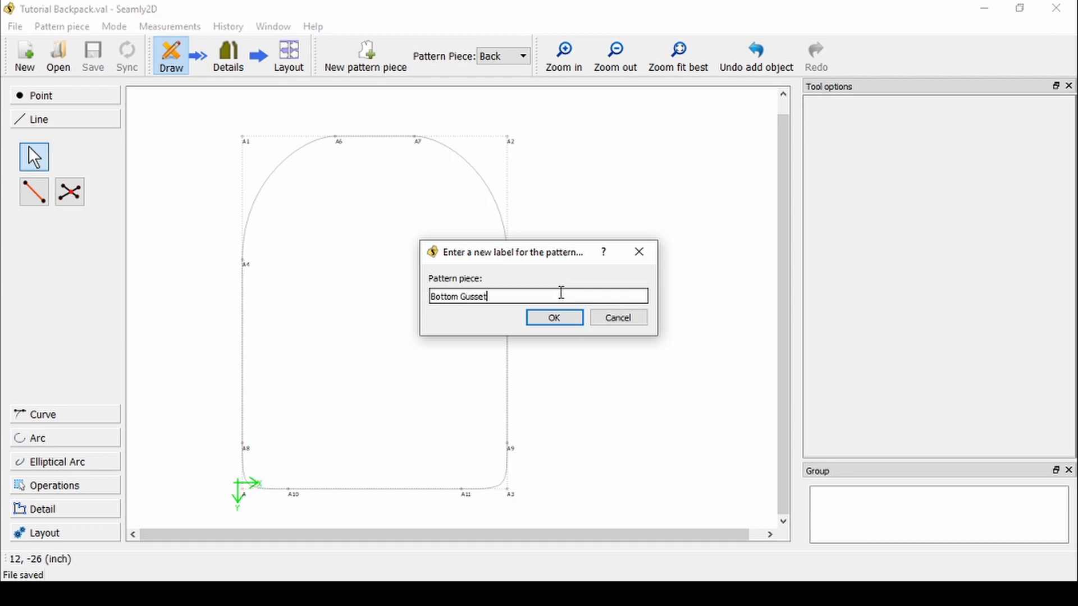
{"action": "left_click", "coordinate": [566, 319]}
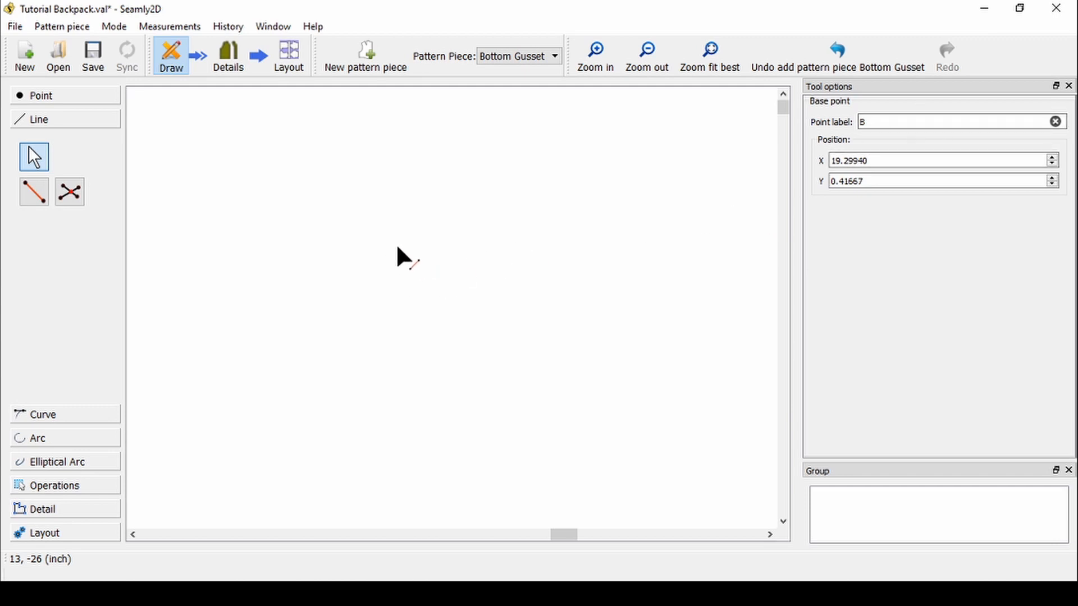
Switch the active pattern piece to Back, return to Bottom Gusset to bring base point B into view, and save the pattern.
{"action": "scroll", "coordinate": [372, 275], "scroll_direction": "down", "scroll_amount": 4}
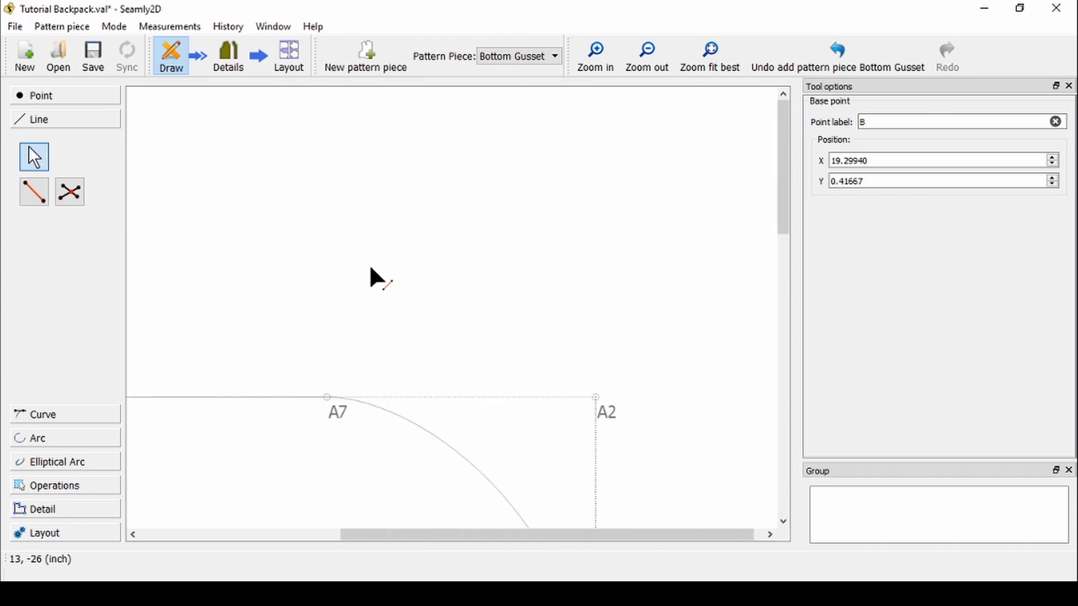
{"action": "scroll", "coordinate": [377, 285], "scroll_direction": "down", "scroll_amount": 3}
{"action": "scroll", "coordinate": [372, 284], "scroll_direction": "up", "scroll_amount": 1}
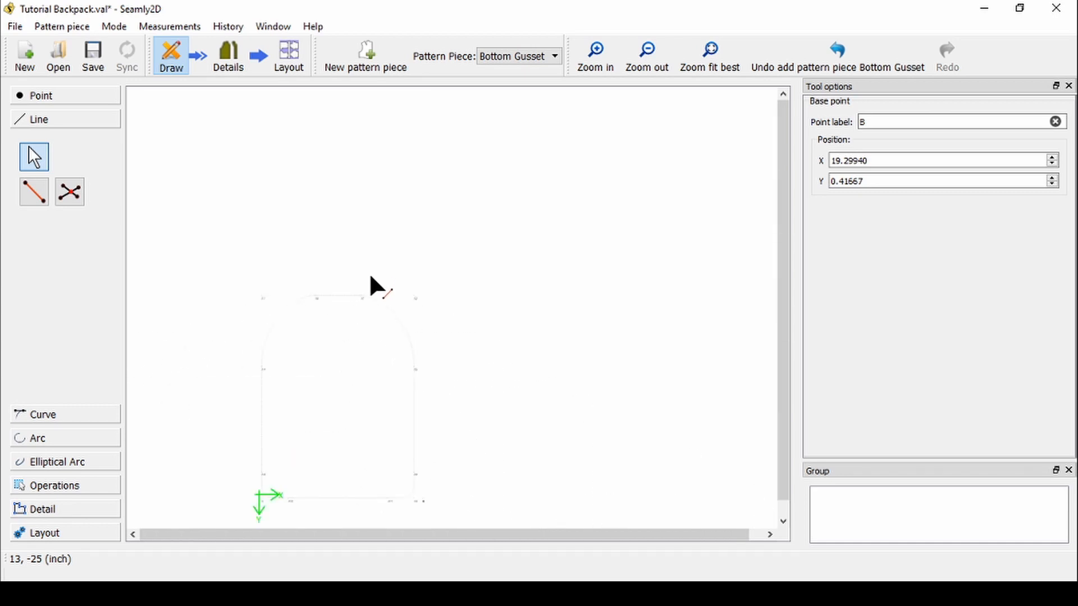
{"action": "left_click", "coordinate": [531, 59]}
{"action": "left_click", "coordinate": [514, 70]}
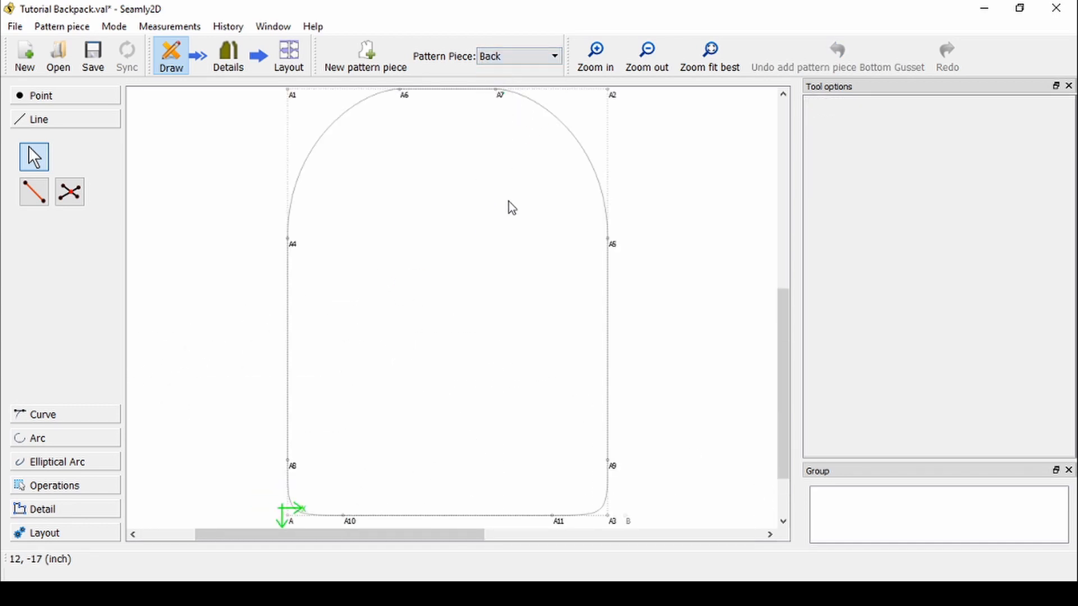
{"action": "left_click", "coordinate": [522, 84]}
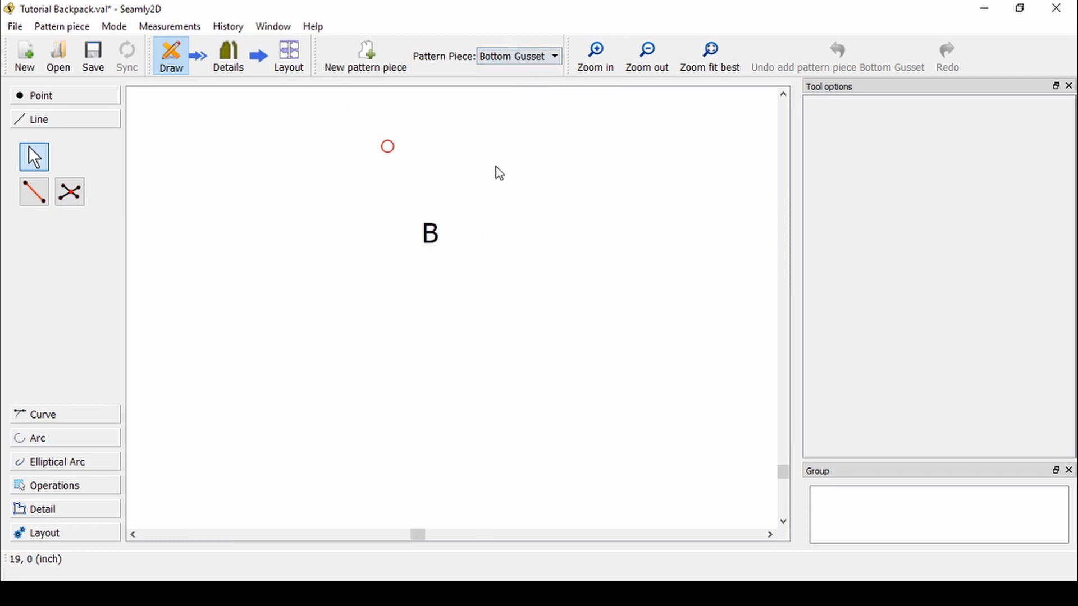
{"action": "key", "text": "ctrl+s"}
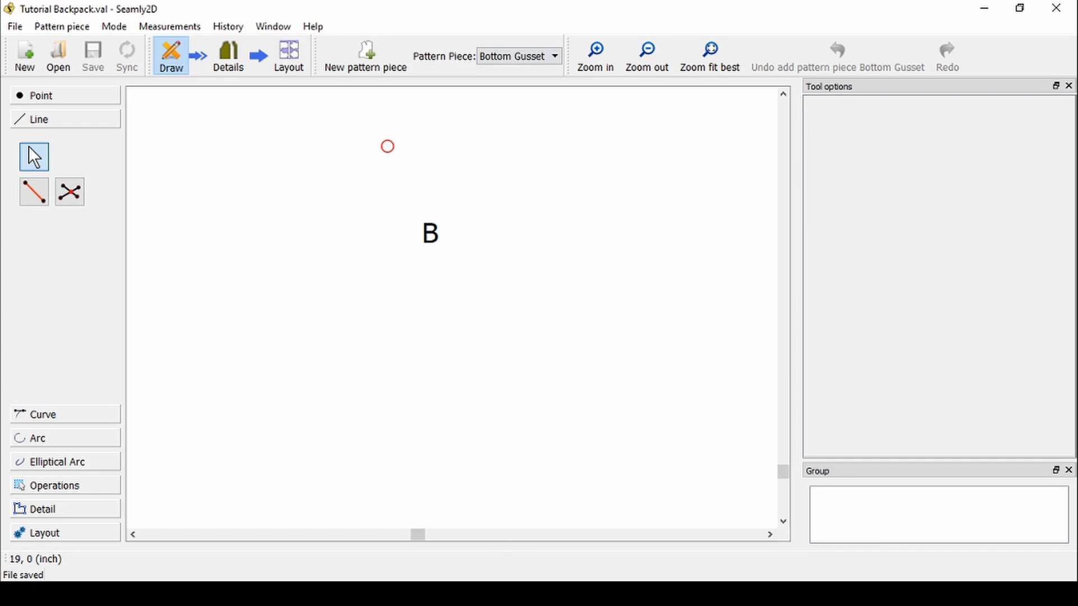
Place a point at distance and angle straight above base point B, with its angle set to 90°.
{"action": "left_click", "coordinate": [415, 592]}
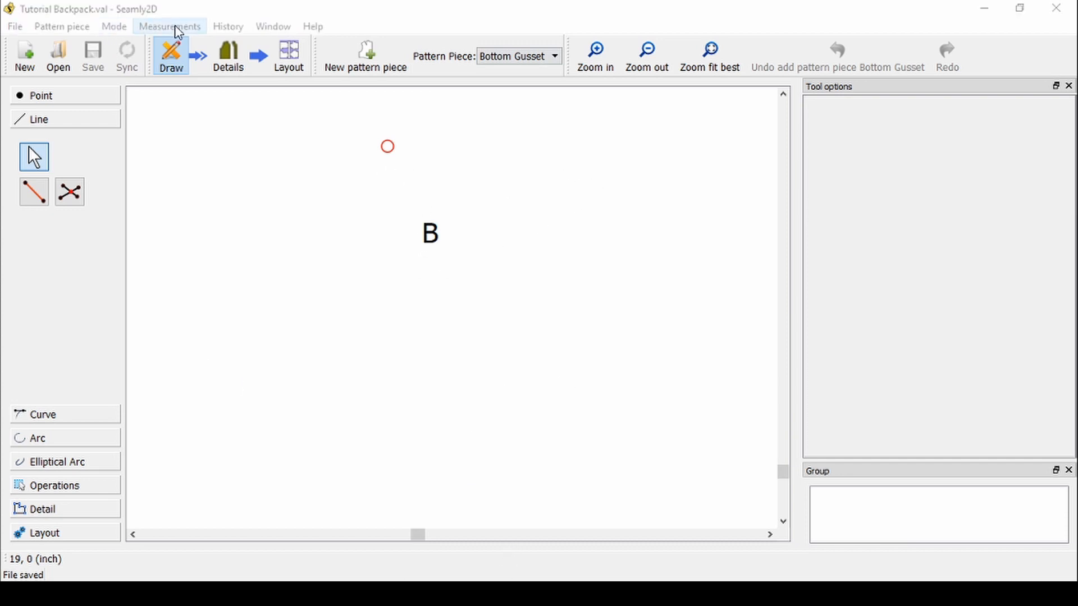
{"action": "left_click", "coordinate": [33, 96]}
{"action": "left_click", "coordinate": [34, 168]}
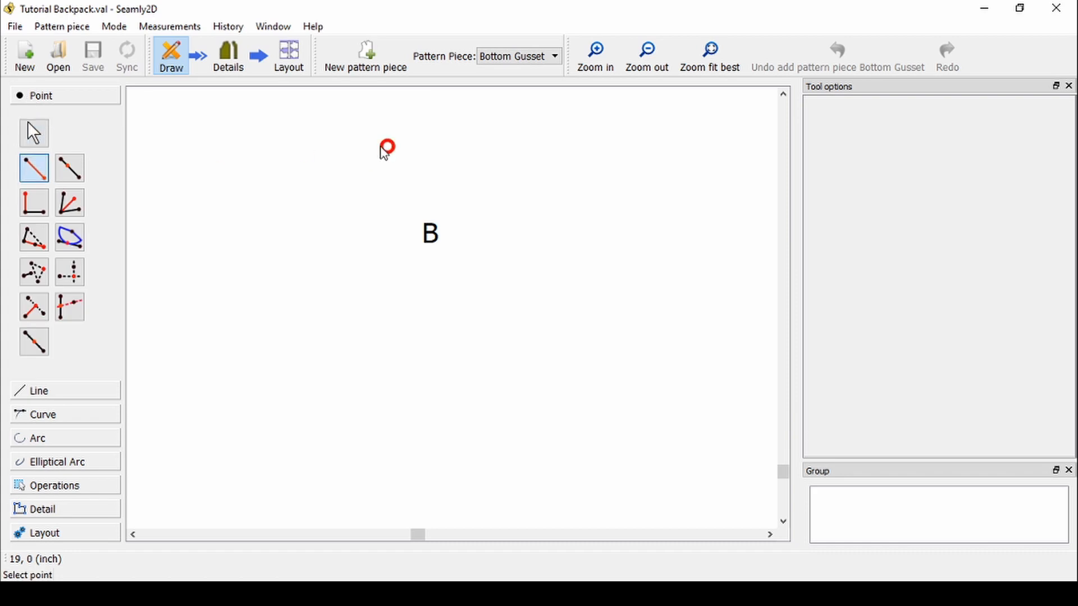
{"action": "left_click", "coordinate": [388, 146]}
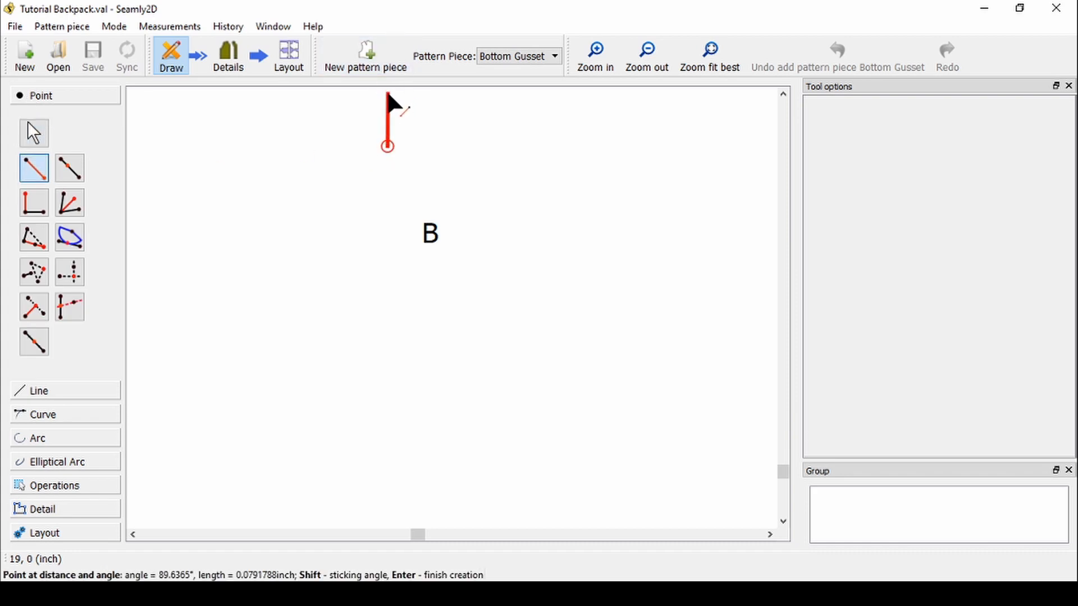
{"action": "scroll", "coordinate": [392, 106], "scroll_direction": "down", "scroll_amount": 2, "text": "ctrl"}
{"action": "scroll", "coordinate": [399, 121], "scroll_direction": "up", "scroll_amount": 4, "text": "ctrl"}
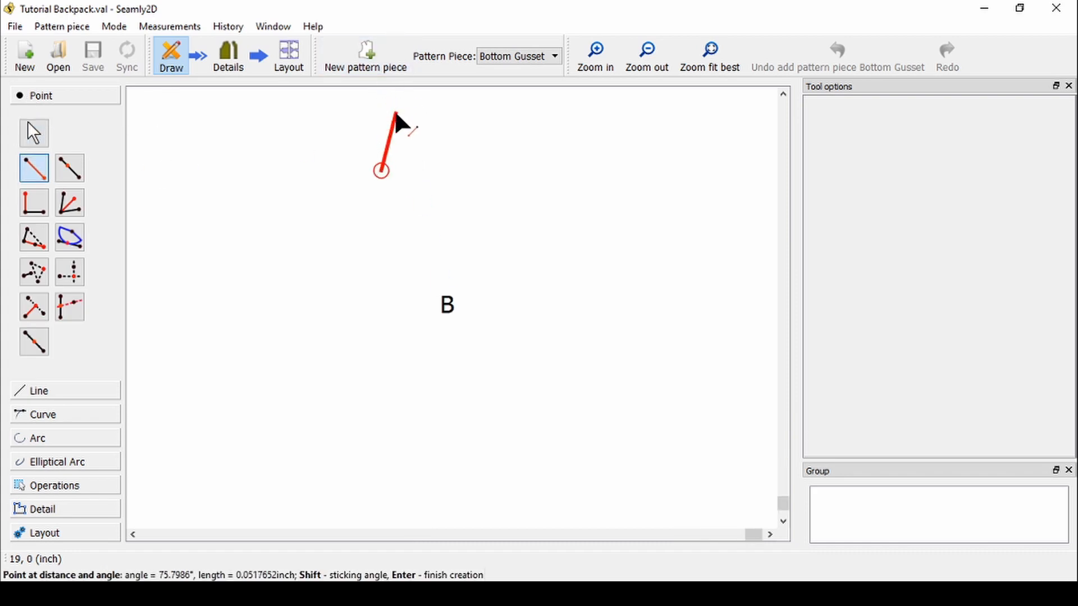
{"action": "scroll", "coordinate": [398, 121], "scroll_direction": "up", "scroll_amount": 1, "text": "ctrl"}
{"action": "scroll", "coordinate": [435, 154], "scroll_direction": "up", "scroll_amount": 3}
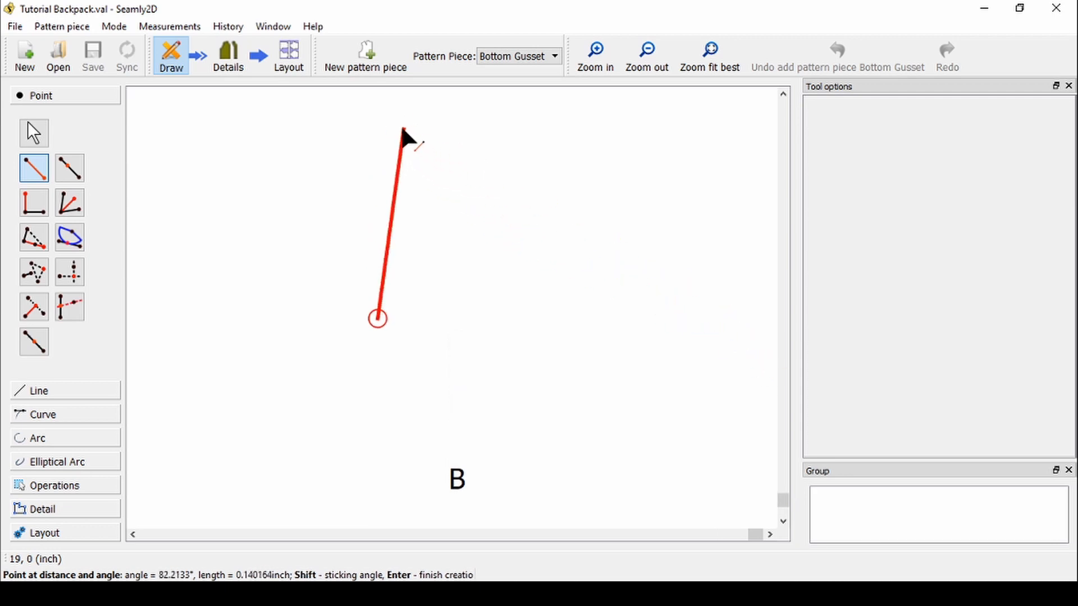
{"action": "scroll", "coordinate": [393, 129], "scroll_direction": "up", "scroll_amount": 1}
{"action": "left_click", "coordinate": [376, 116]}
{"action": "left_click_drag", "start_coordinate": [469, 278], "coordinate": [365, 268]}
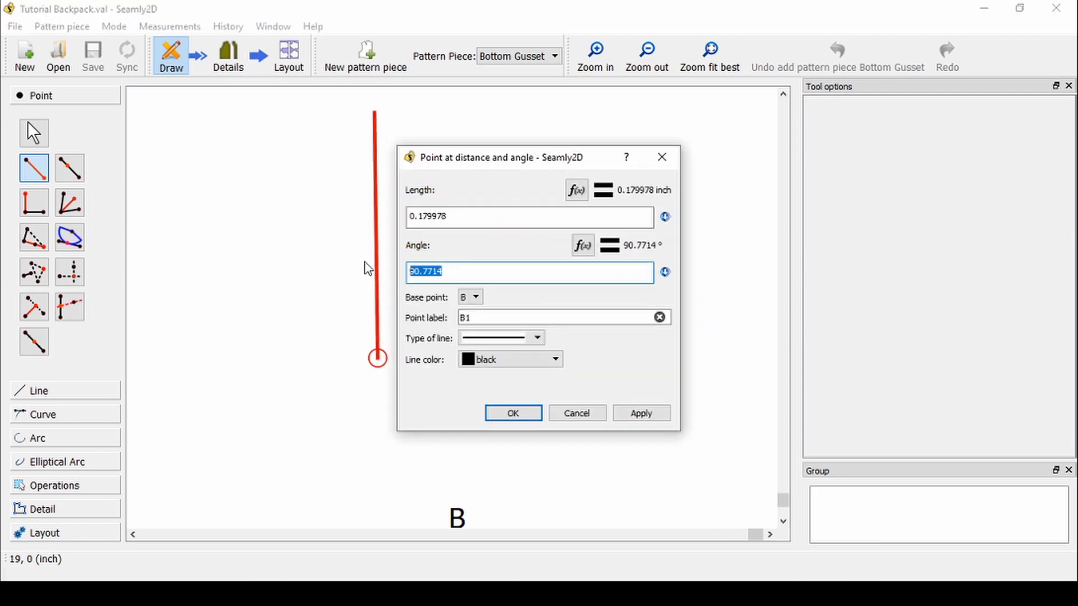
{"action": "type", "text": "90"}
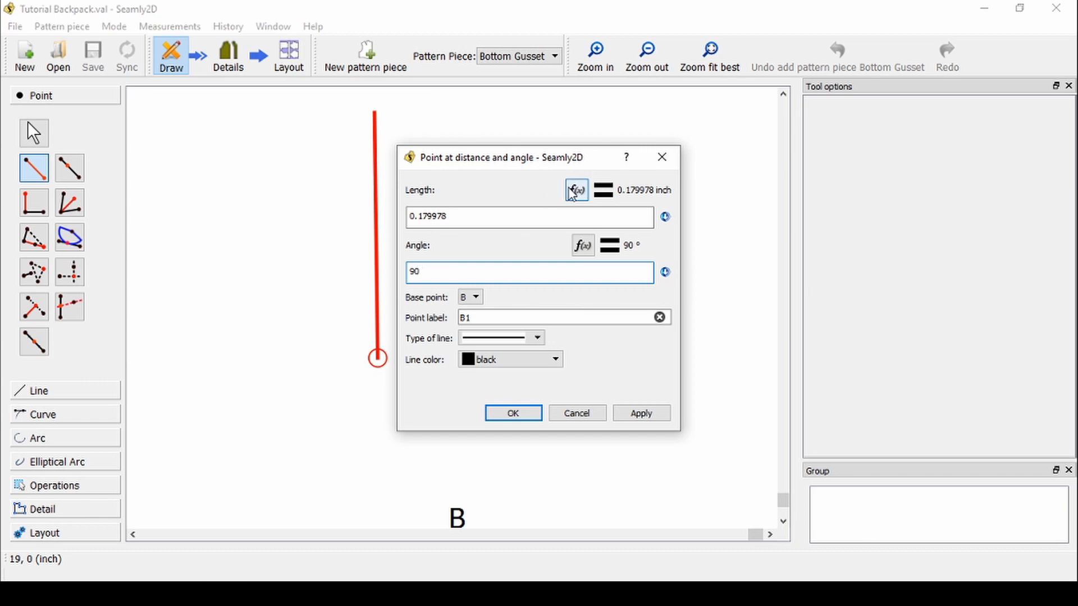
Set the length of new point B1 to the #Backpack_Depth increment and create the point.
{"action": "left_click", "coordinate": [576, 190]}
{"action": "key", "text": "BackSpace"}
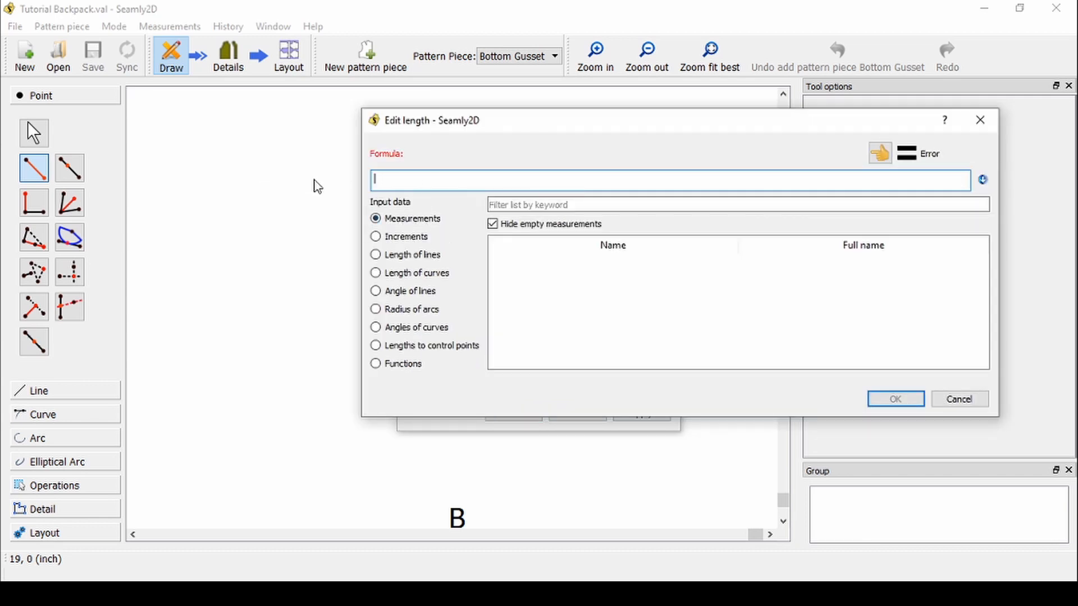
{"action": "left_click", "coordinate": [390, 242]}
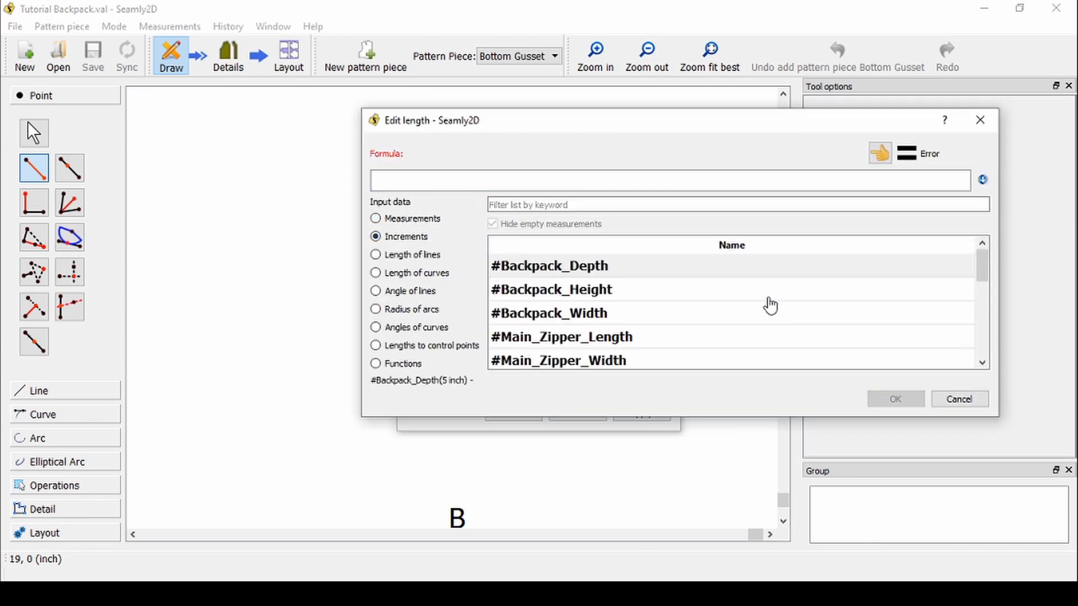
{"action": "double_click", "coordinate": [572, 273]}
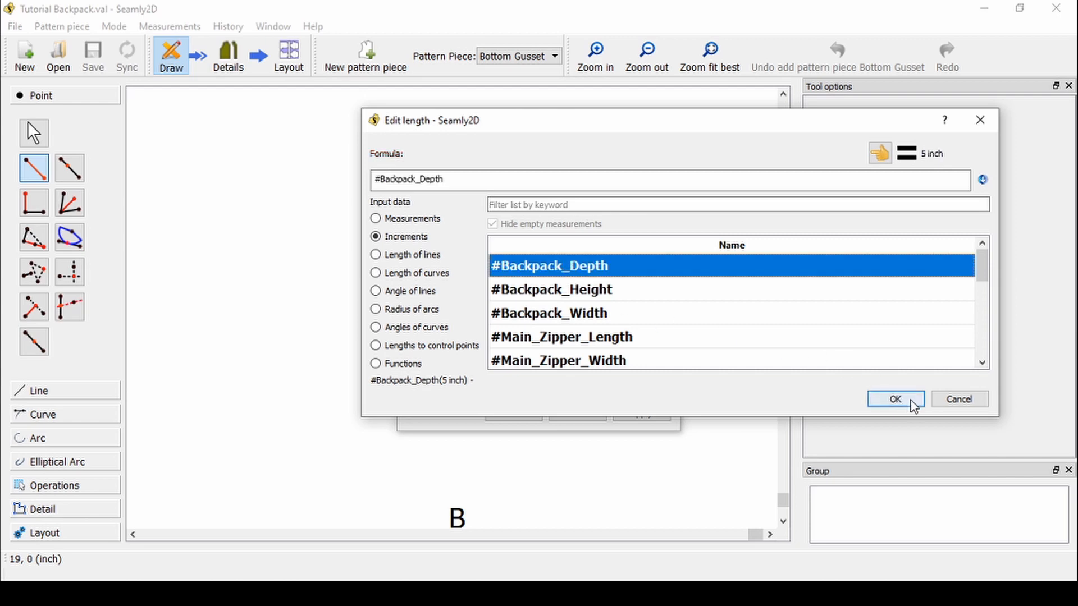
{"action": "left_click", "coordinate": [896, 400]}
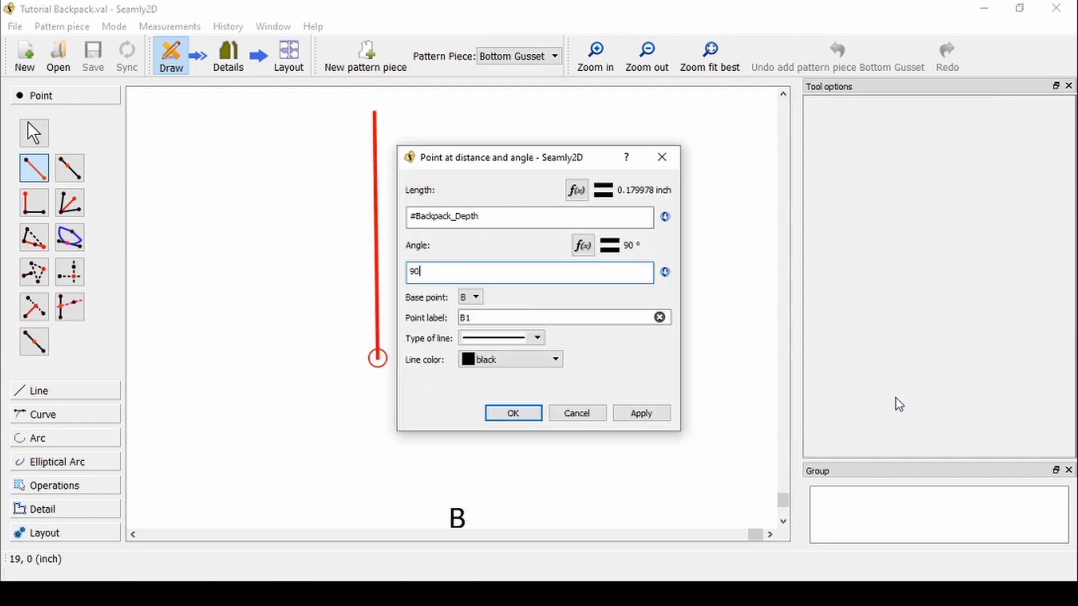
{"action": "left_click", "coordinate": [512, 414]}
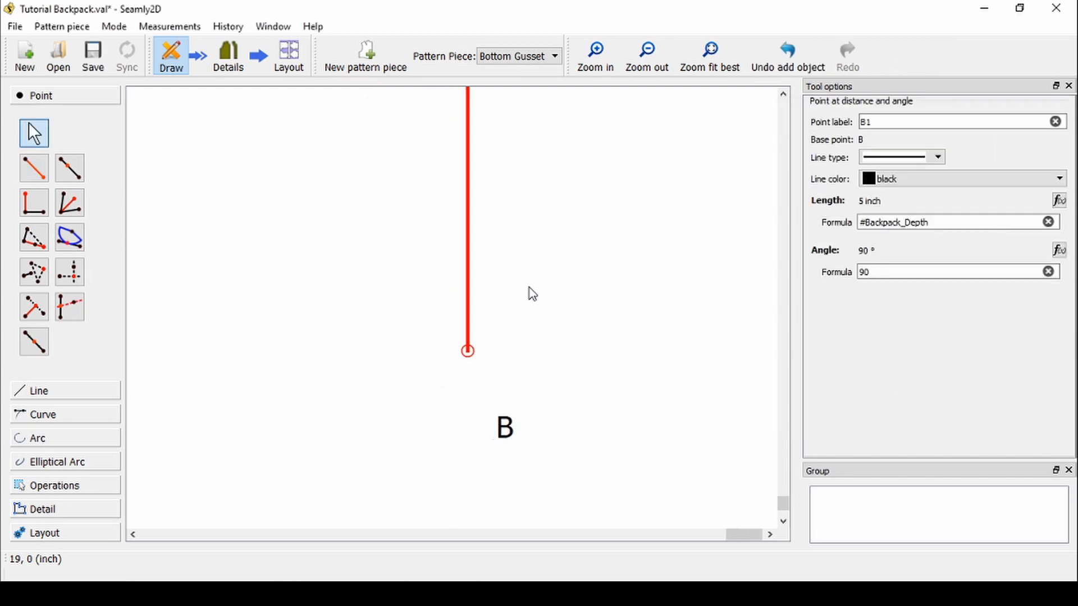
Try moving the label of base point B to the side, and undo the label move.
{"action": "left_click_drag", "start_coordinate": [780, 494], "coordinate": [779, 439]}
{"action": "scroll", "coordinate": [676, 393], "scroll_direction": "down", "scroll_amount": 4, "text": "ctrl"}
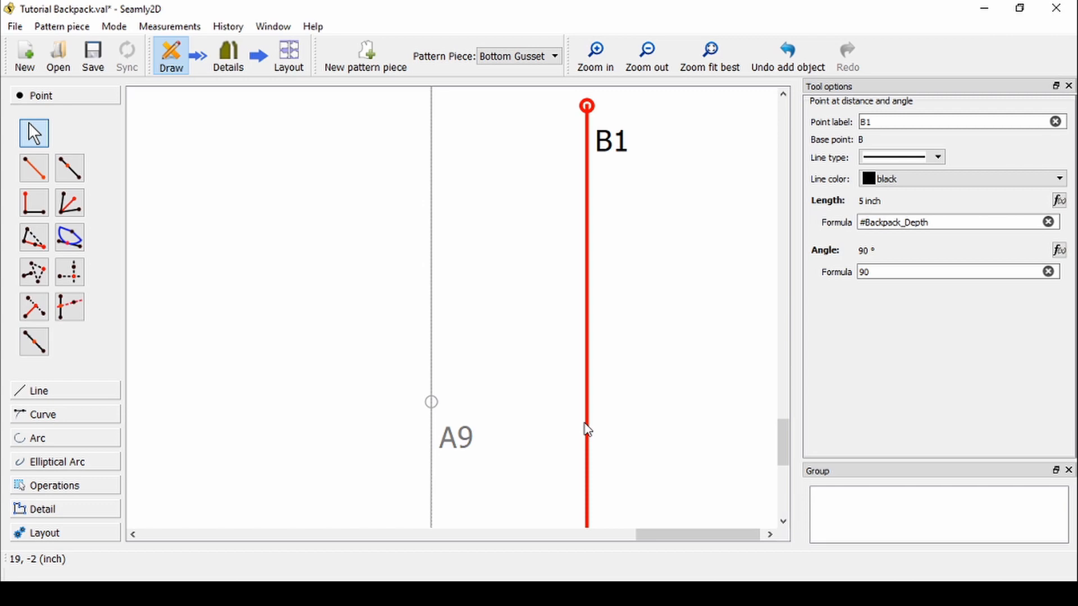
{"action": "scroll", "coordinate": [614, 401], "scroll_direction": "down", "scroll_amount": 3, "text": "ctrl"}
{"action": "left_click_drag", "start_coordinate": [634, 534], "coordinate": [640, 534]}
{"action": "left_click_drag", "start_coordinate": [782, 442], "coordinate": [792, 505]}
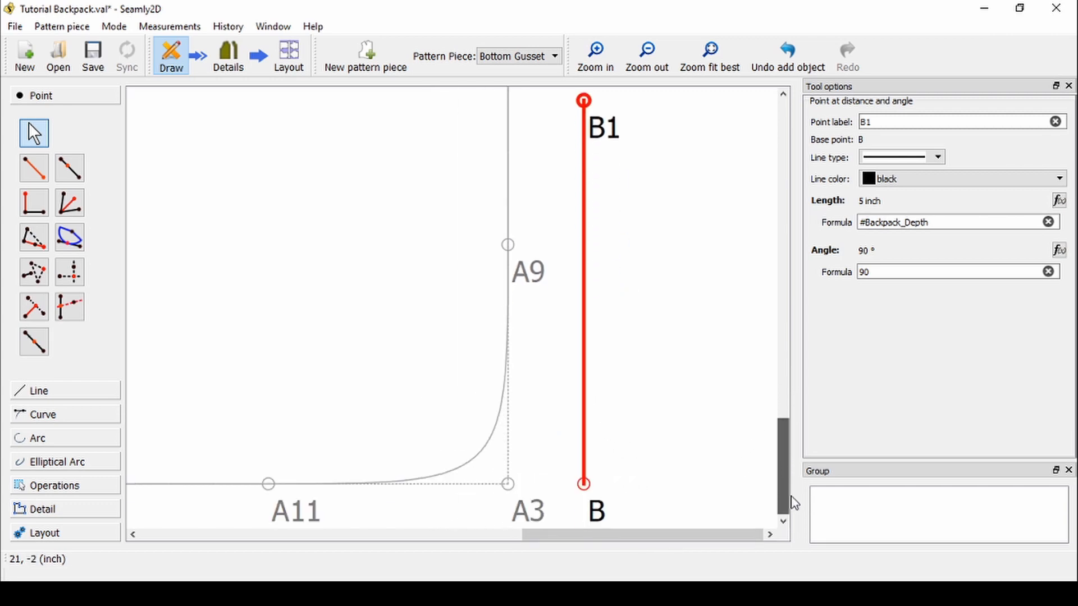
{"action": "scroll", "coordinate": [710, 409], "scroll_direction": "down", "scroll_amount": 4, "text": "ctrl"}
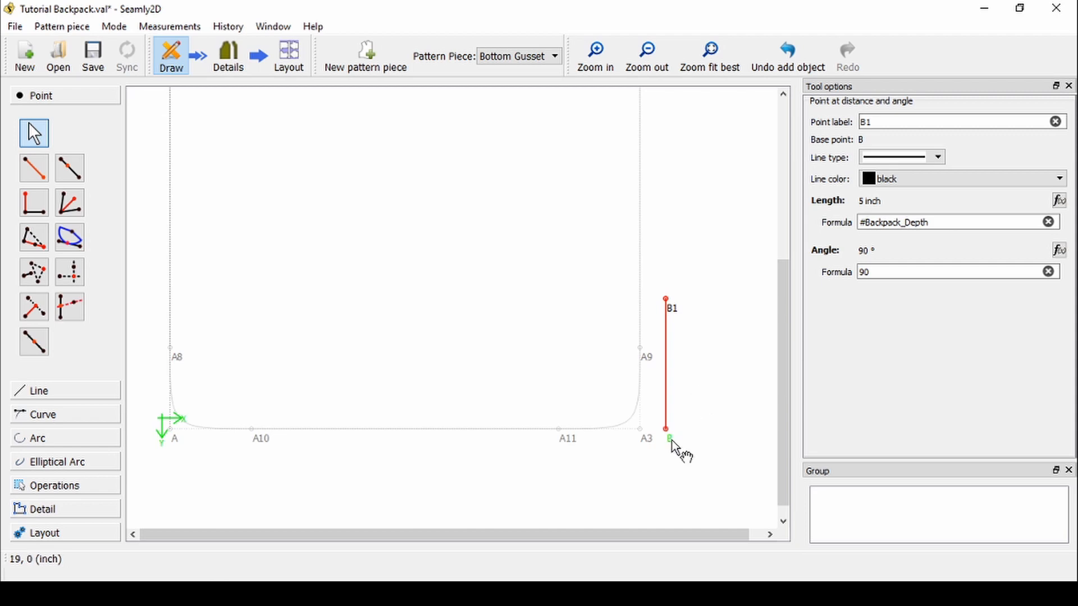
{"action": "mouse_move", "coordinate": [673, 444]}
{"action": "left_mouse_down"}
{"action": "mouse_move", "coordinate": [750, 442]}
{"action": "mouse_move", "coordinate": [692, 442]}
{"action": "left_mouse_up"}
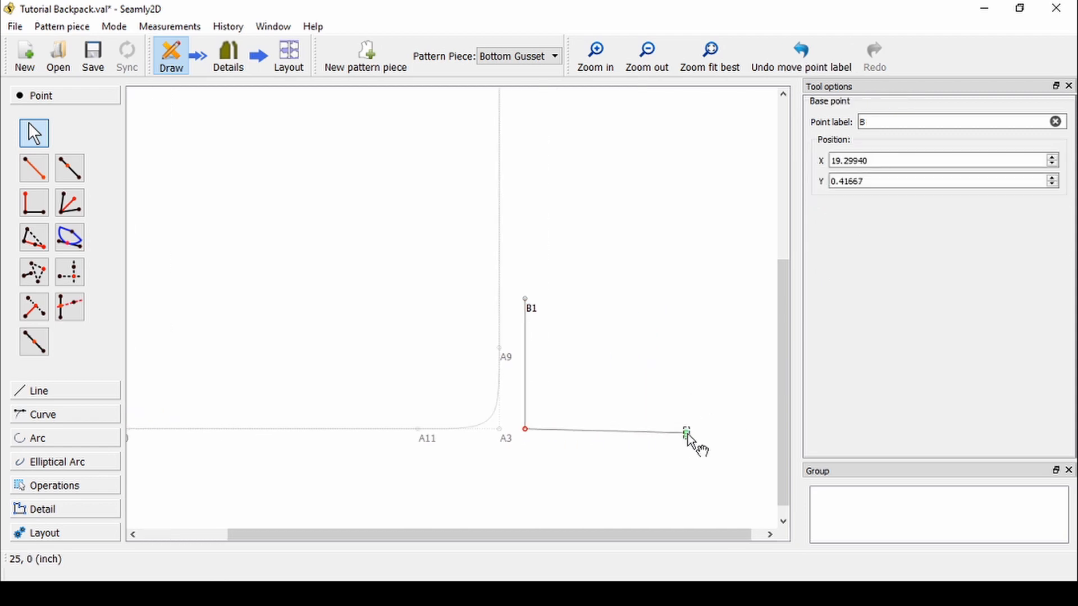
{"action": "key", "text": "ctrl+z"}
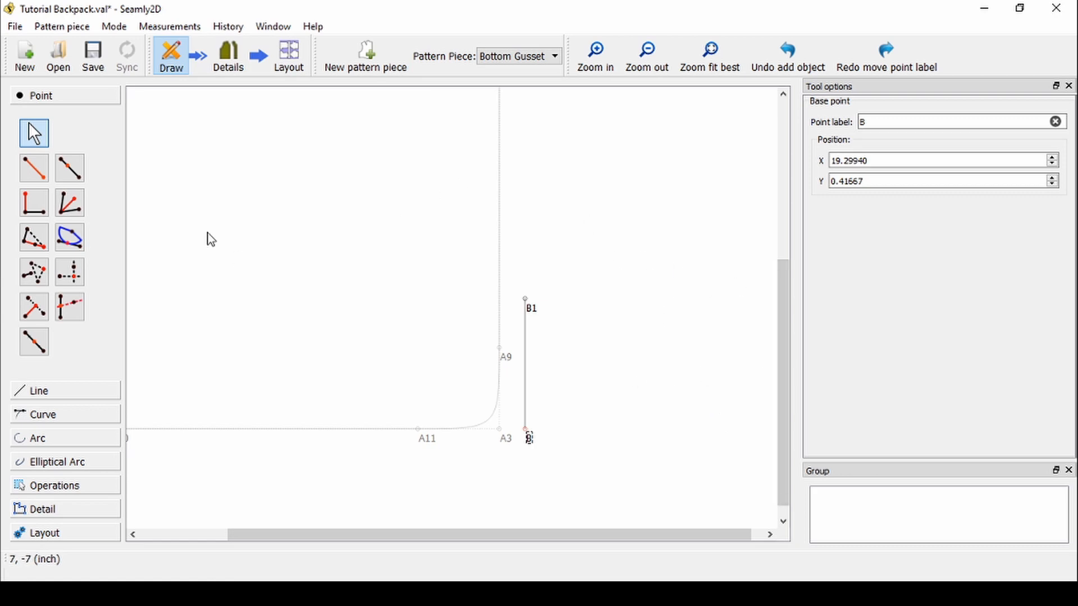
Start a point along perpendicular with first point B1 and second point B, and list the line lengths for its length formula.
{"action": "left_click", "coordinate": [34, 202]}
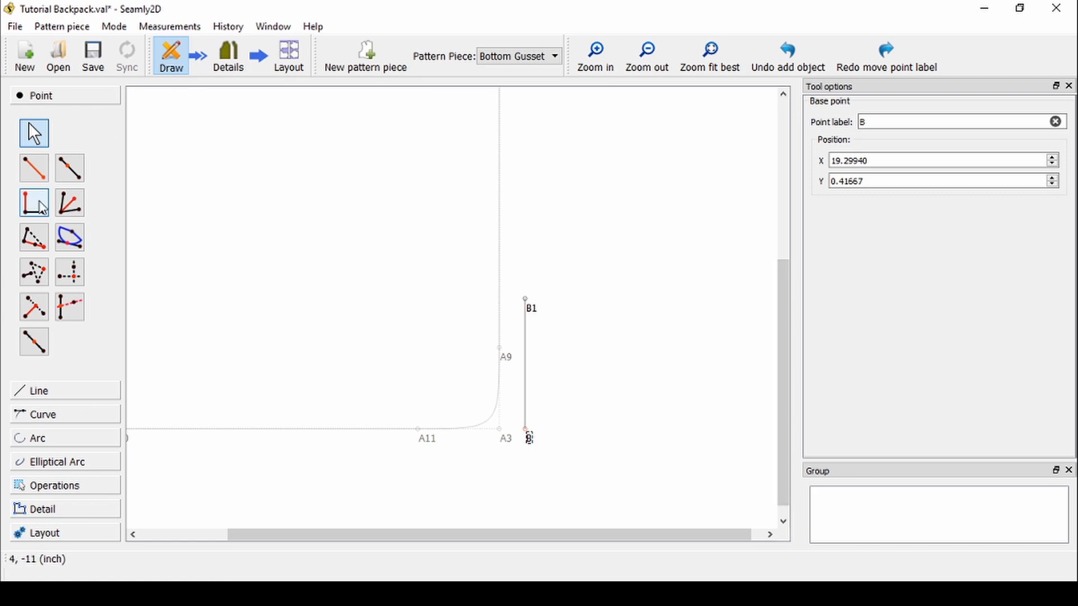
{"action": "left_click", "coordinate": [526, 300]}
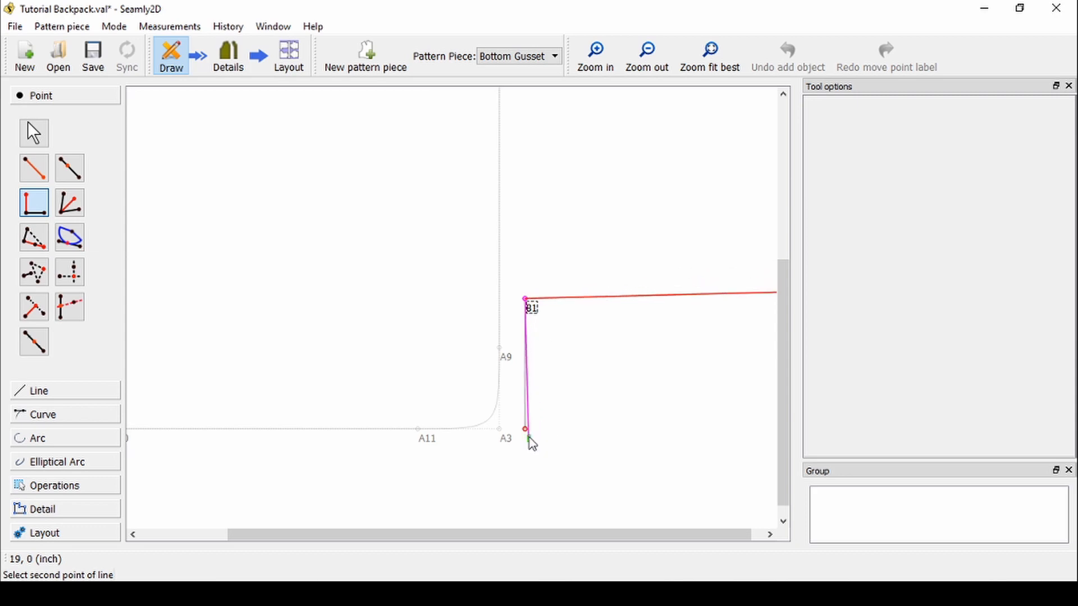
{"action": "left_click", "coordinate": [531, 439]}
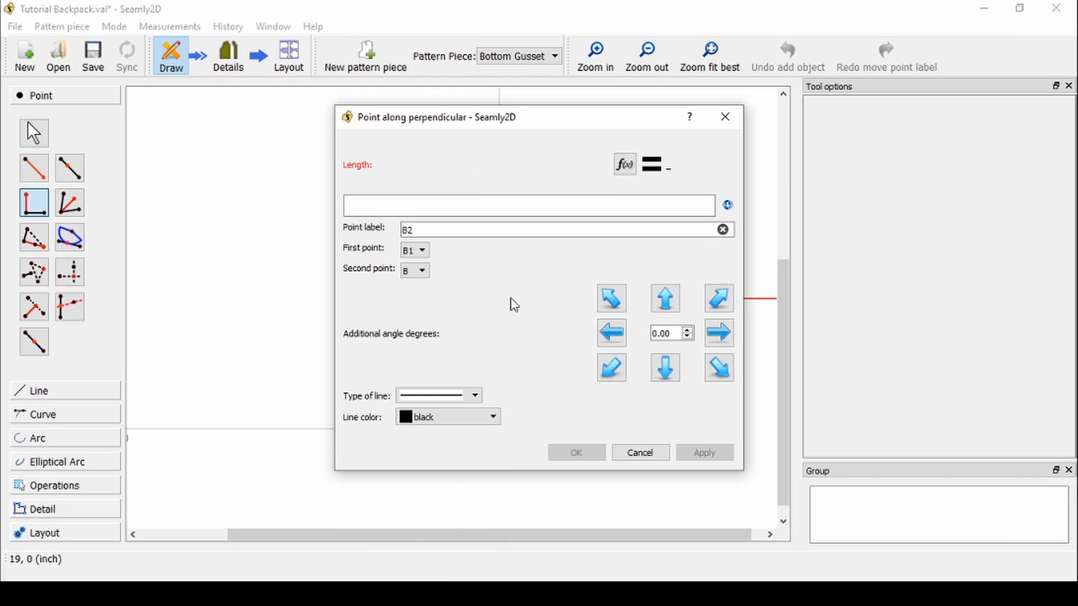
{"action": "left_click", "coordinate": [625, 164]}
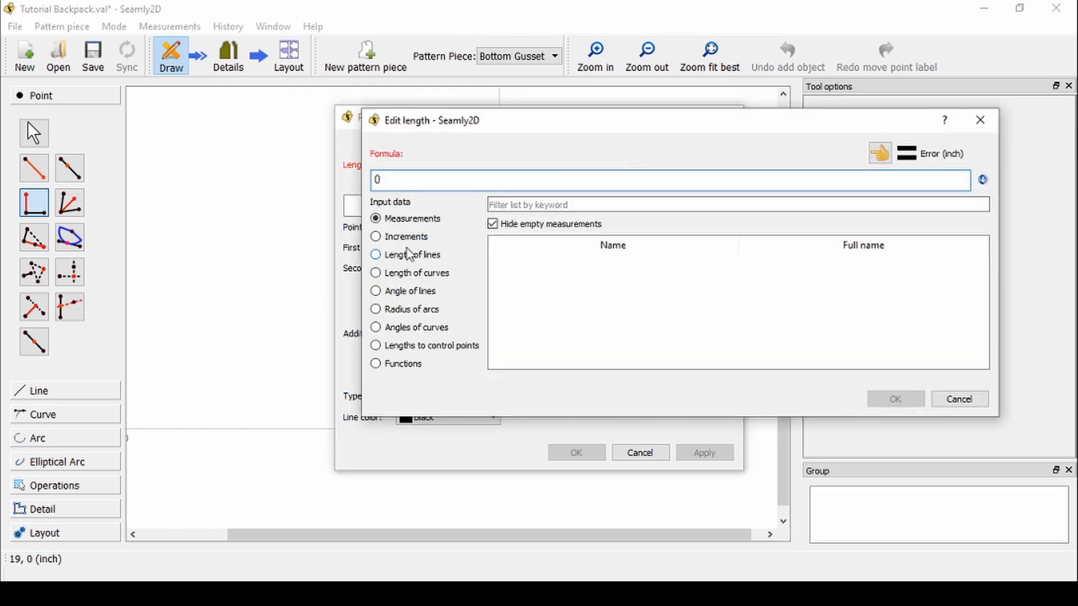
{"action": "left_click", "coordinate": [376, 236]}
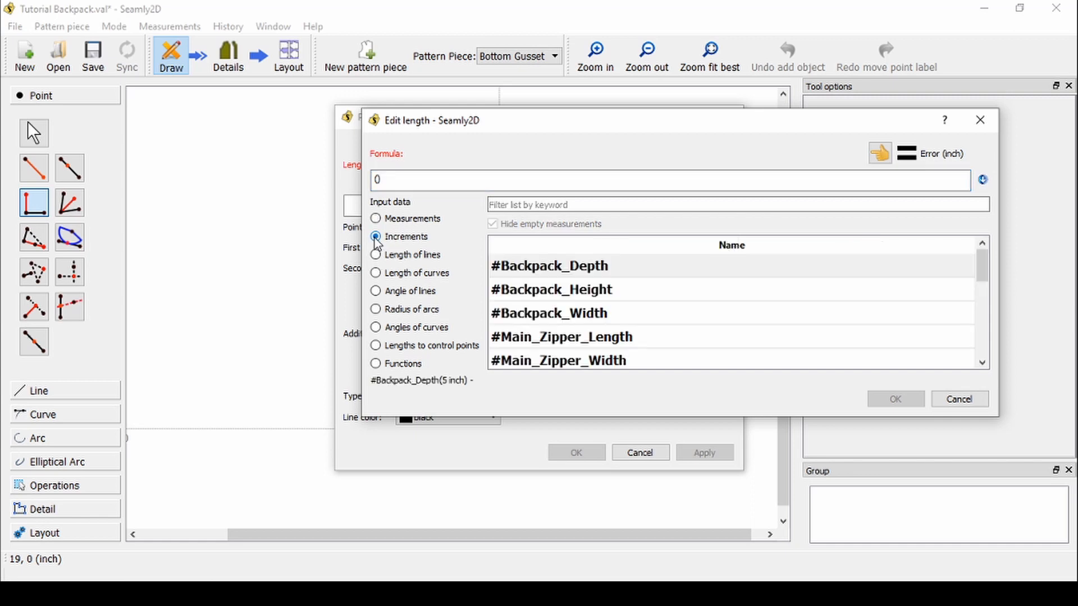
{"action": "left_click", "coordinate": [376, 220]}
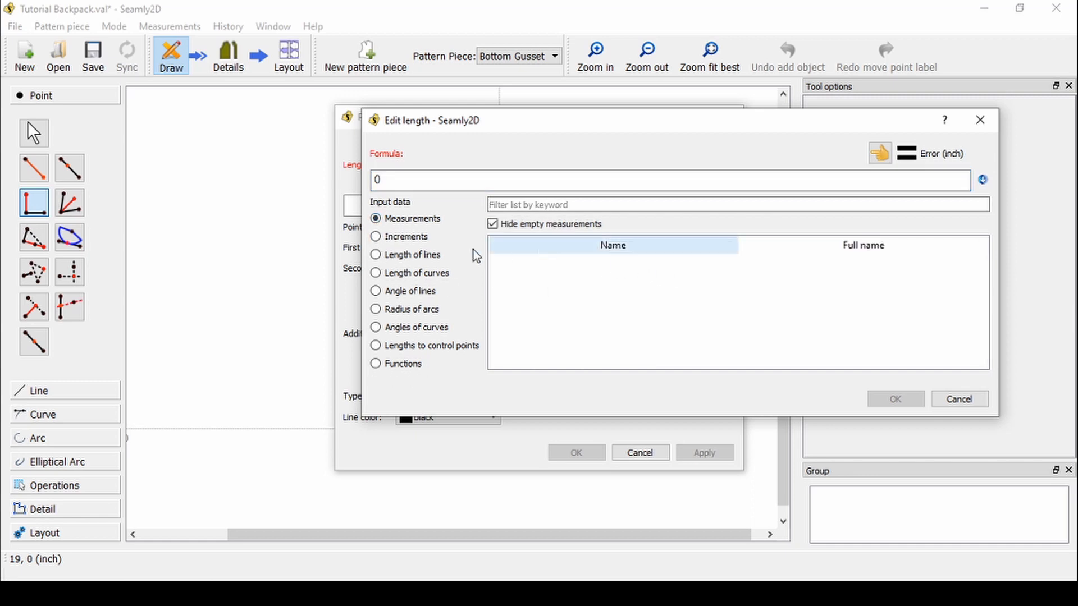
{"action": "left_click", "coordinate": [376, 255]}
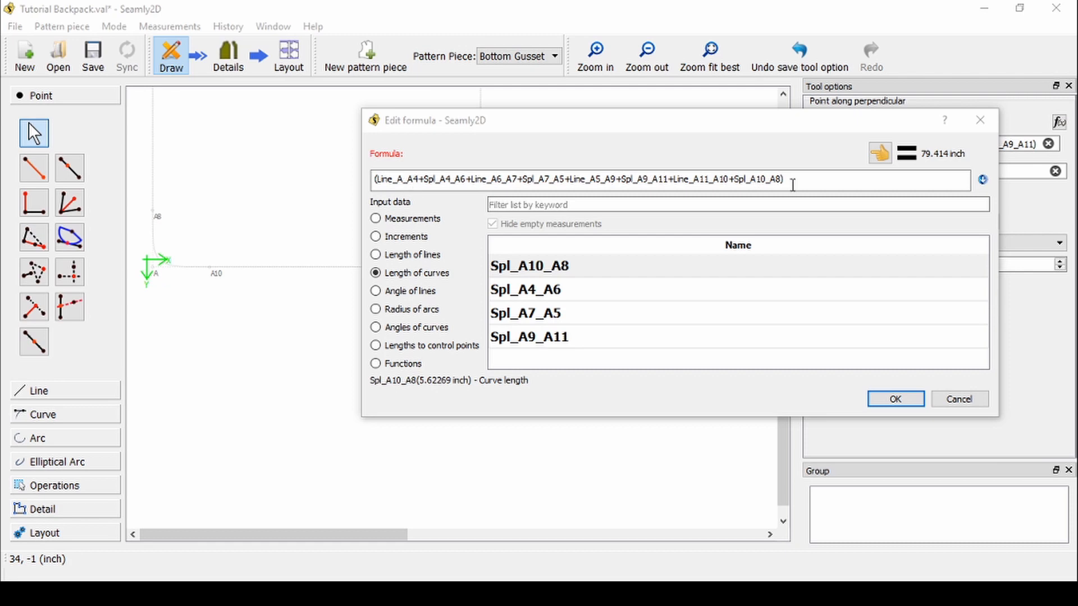
Extend B2's length formula to subtract #Main_Zipper_Length from the summed Back outline lengths, and divide the bracketed difference by 2.
{"action": "left_click", "coordinate": [803, 185]}
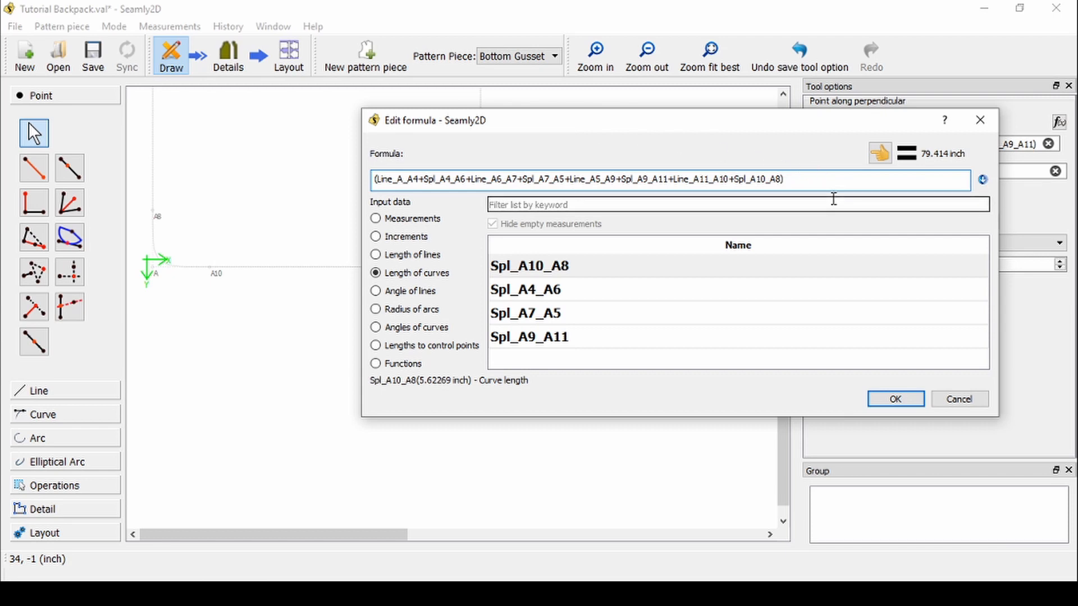
{"action": "type", "text": "-"}
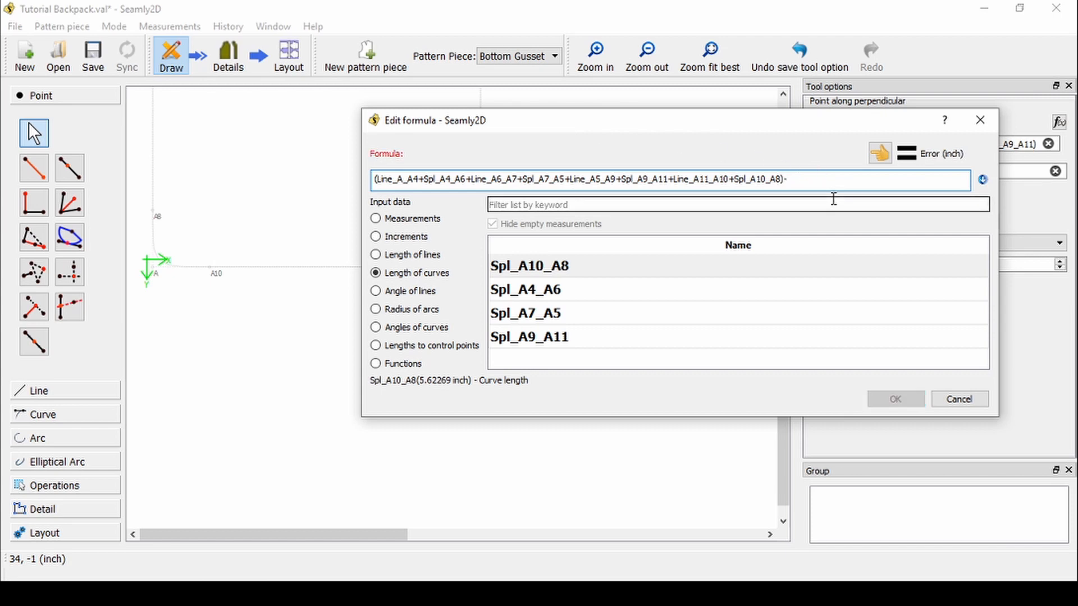
{"action": "left_click", "coordinate": [377, 238]}
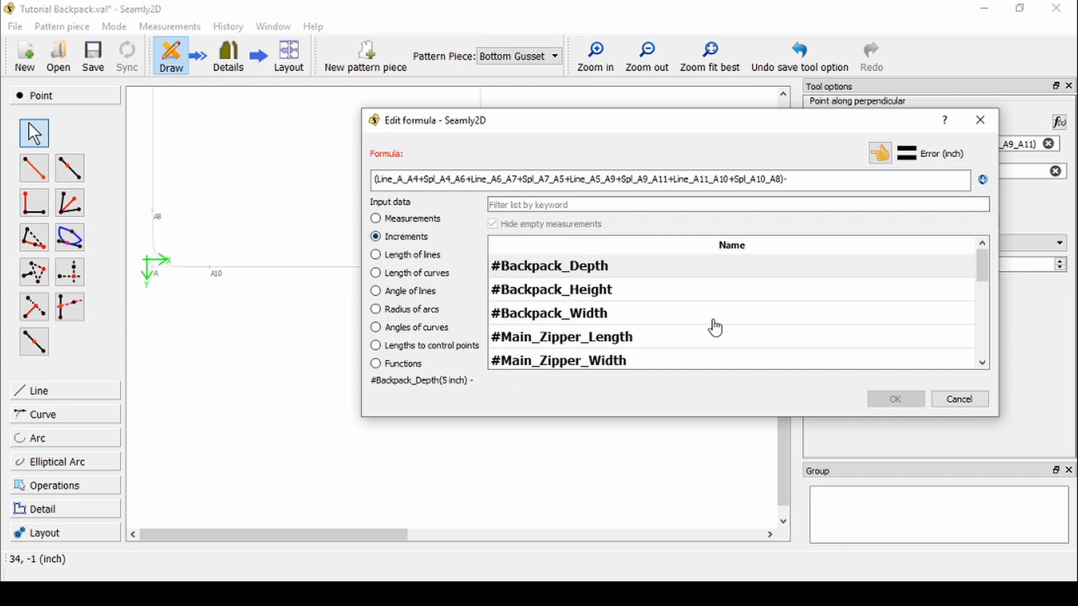
{"action": "double_click", "coordinate": [601, 345]}
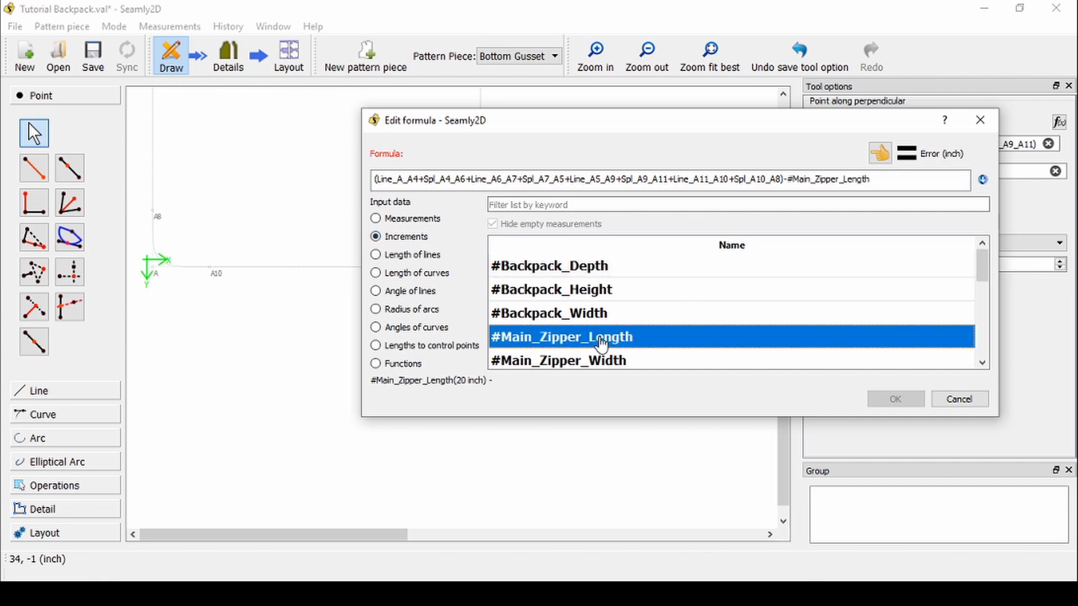
{"action": "left_click", "coordinate": [880, 180]}
{"action": "type", "text": ")"}
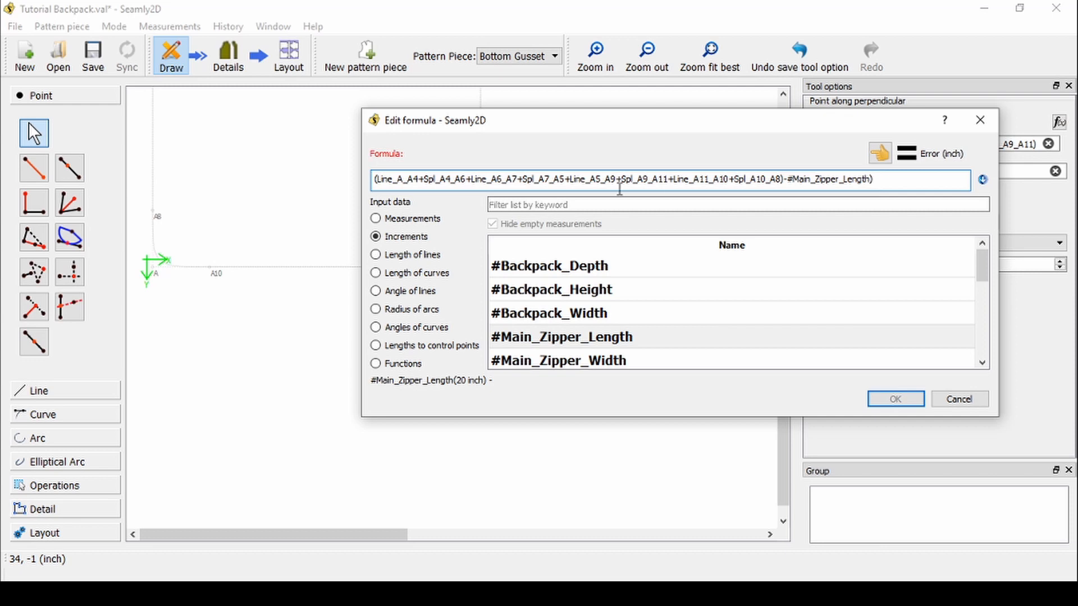
{"action": "key", "text": "ctrl+a"}
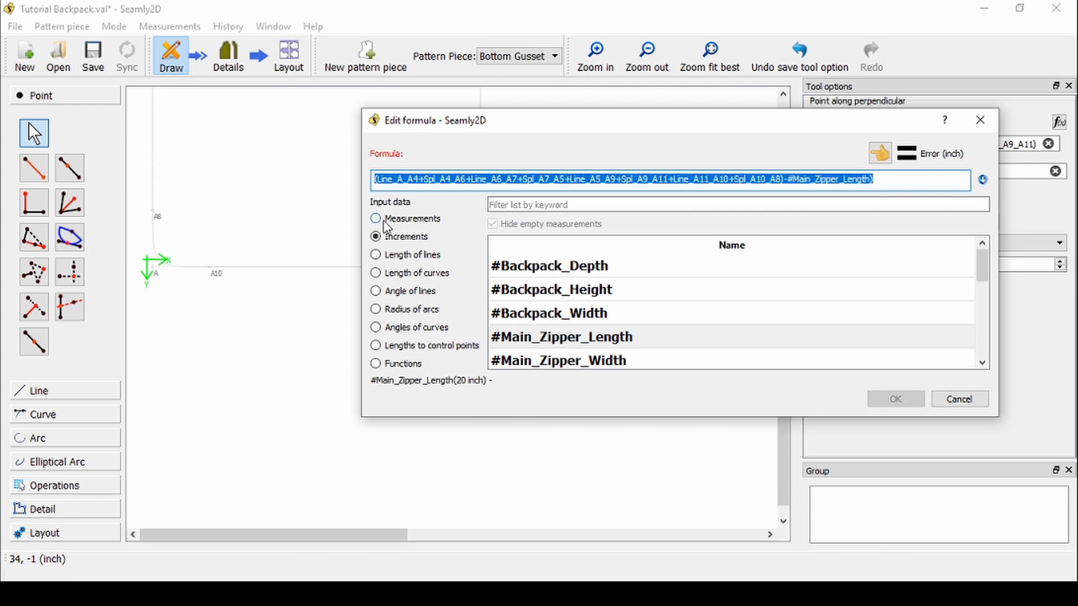
{"action": "key", "text": "Home"}
{"action": "type", "text": "("}
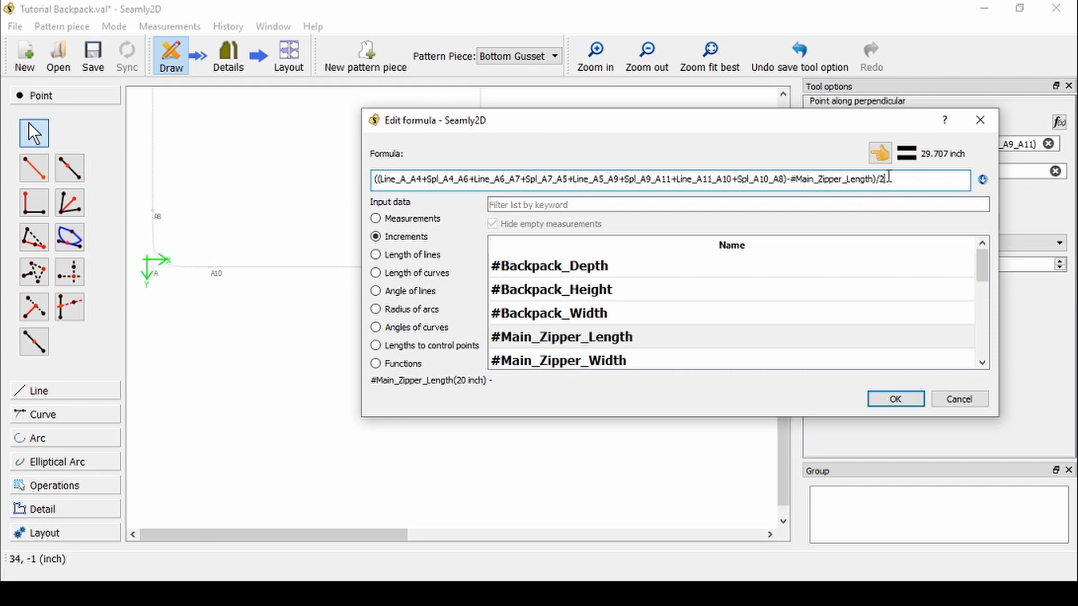
{"action": "left_click", "coordinate": [906, 401]}
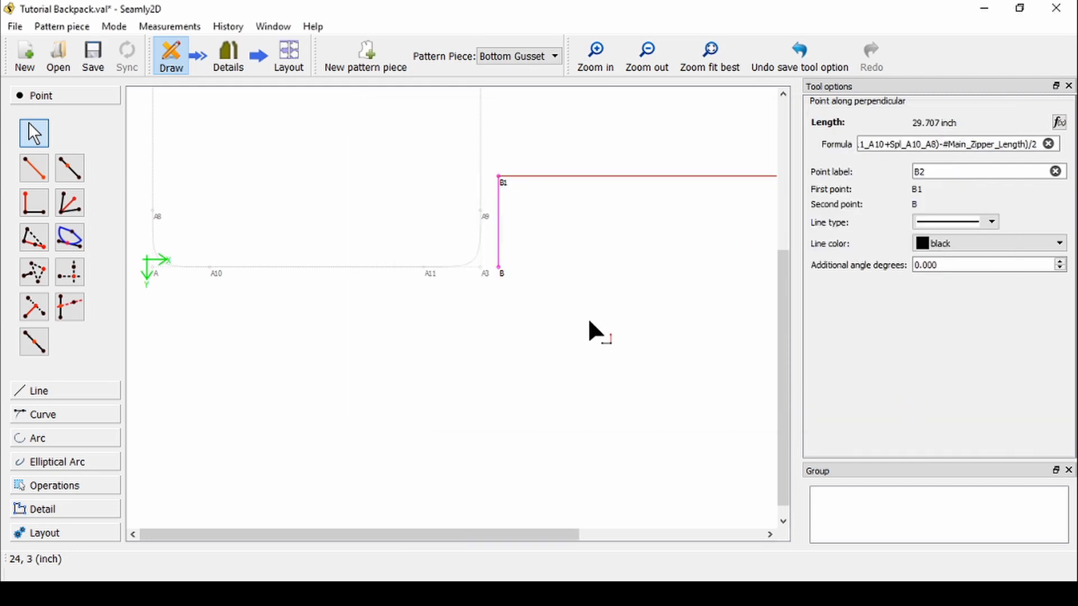
Create a point along perpendicular with first point B2 and second point B1, using the line length Line_B_B1 as its length formula.
{"action": "scroll", "coordinate": [636, 295], "scroll_direction": "down", "scroll_amount": 2}
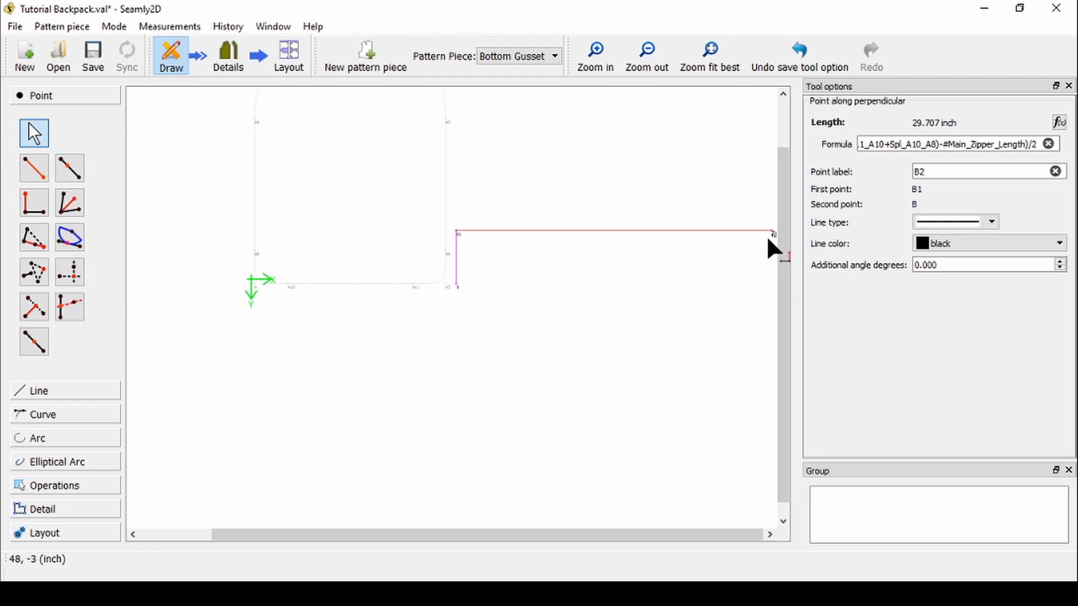
{"action": "left_click", "coordinate": [34, 202]}
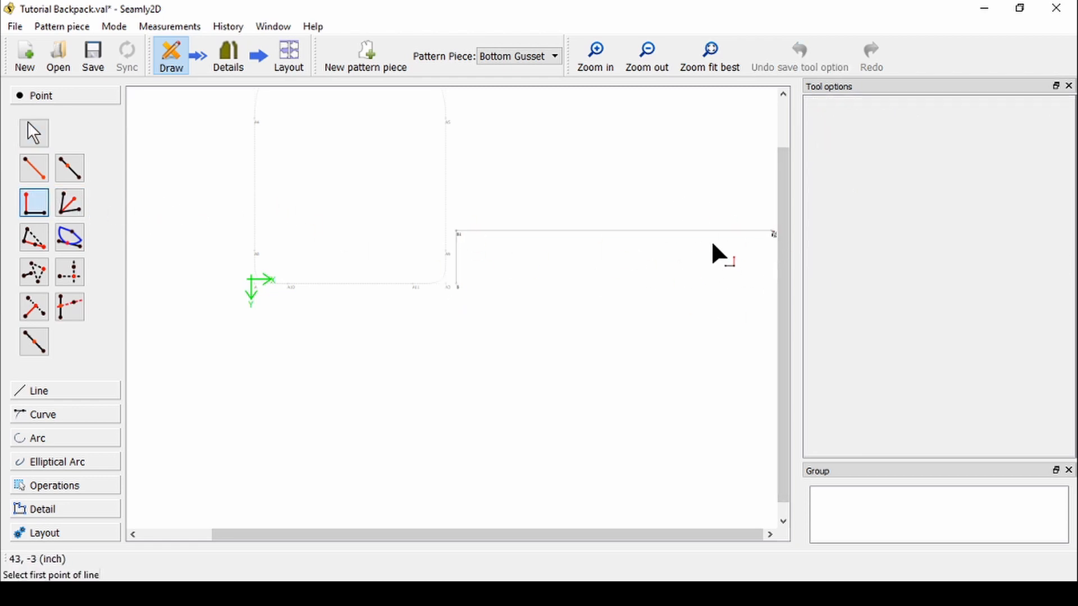
{"action": "left_click", "coordinate": [773, 234]}
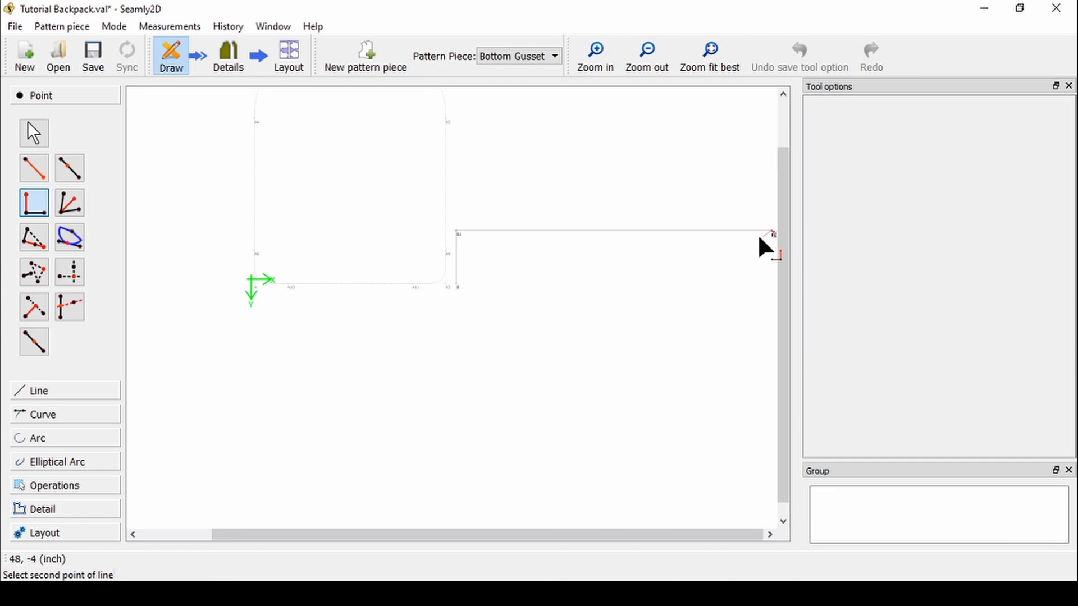
{"action": "left_click", "coordinate": [458, 234]}
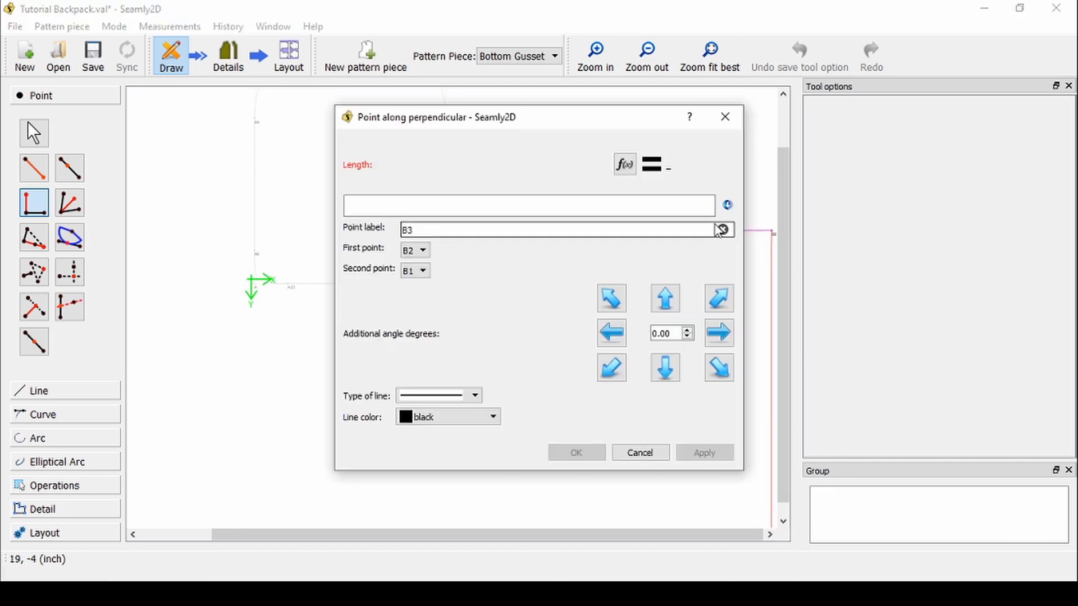
{"action": "left_click", "coordinate": [624, 164]}
{"action": "left_click", "coordinate": [393, 255]}
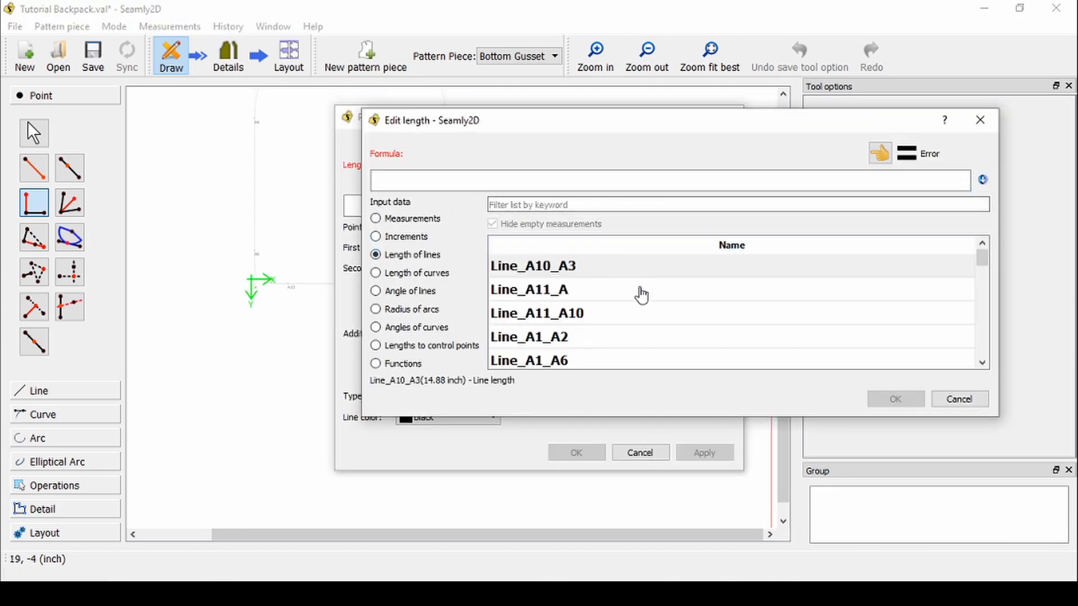
{"action": "scroll", "coordinate": [604, 312], "scroll_direction": "down", "scroll_amount": 5}
{"action": "scroll", "coordinate": [599, 317], "scroll_direction": "down", "scroll_amount": 1}
{"action": "double_click", "coordinate": [549, 359]}
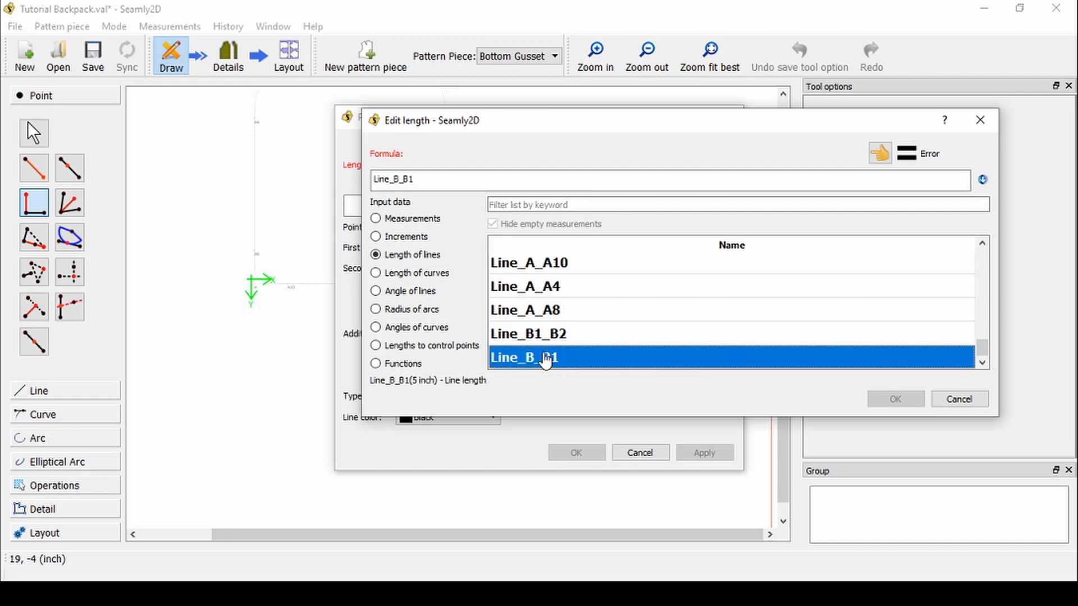
{"action": "left_click", "coordinate": [903, 403]}
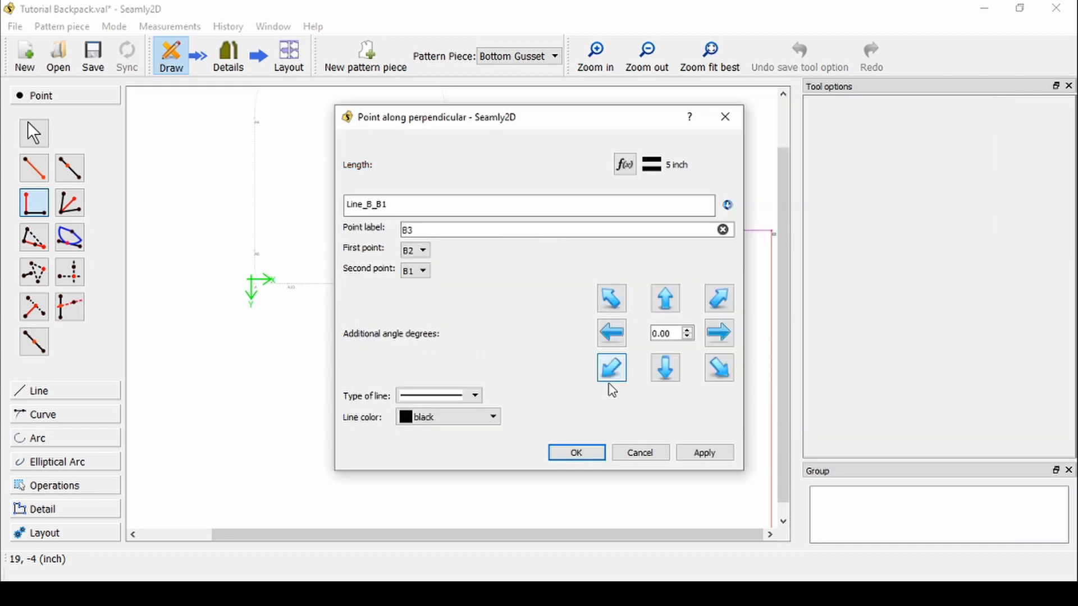
{"action": "left_click", "coordinate": [577, 452]}
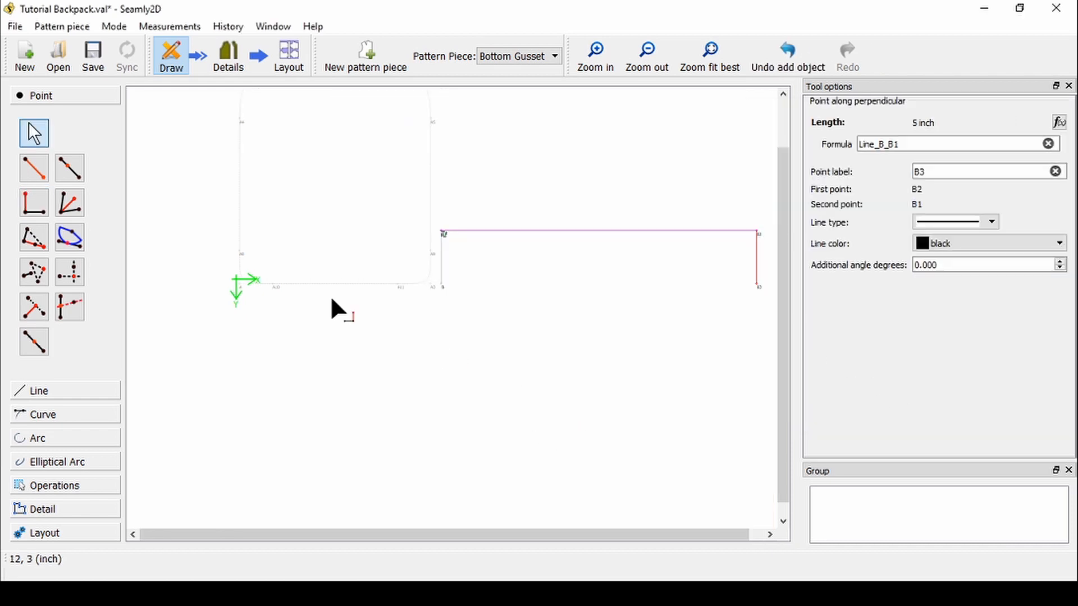
Close the Bottom Gusset rectangle with a line from point B3 to point B, and save the pattern.
{"action": "left_click", "coordinate": [77, 391]}
{"action": "left_click", "coordinate": [34, 192]}
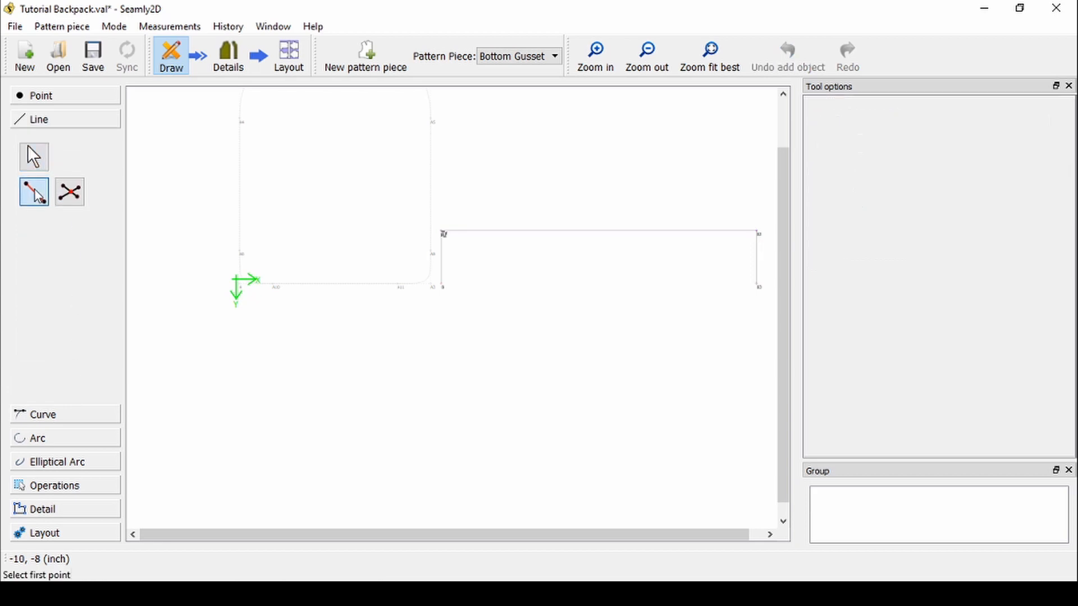
{"action": "left_click", "coordinate": [759, 289]}
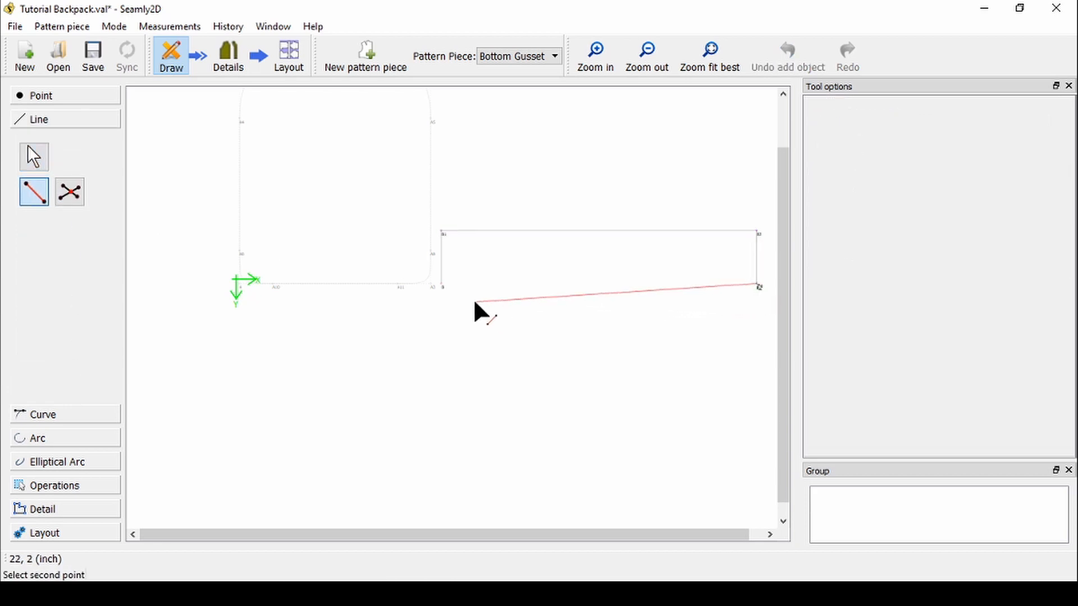
{"action": "left_click", "coordinate": [444, 287]}
{"action": "left_click", "coordinate": [94, 61]}
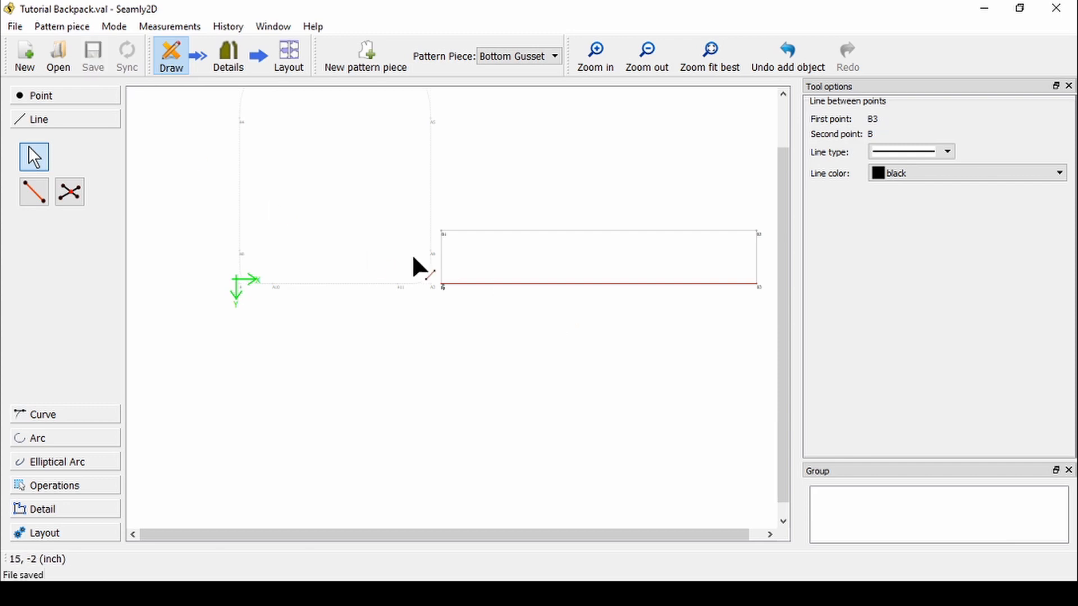
Add a new pattern piece labelled Top Gusset.
{"action": "scroll", "coordinate": [512, 201], "scroll_direction": "up", "scroll_amount": 1}
{"action": "scroll", "coordinate": [512, 201], "scroll_direction": "down", "scroll_amount": 1}
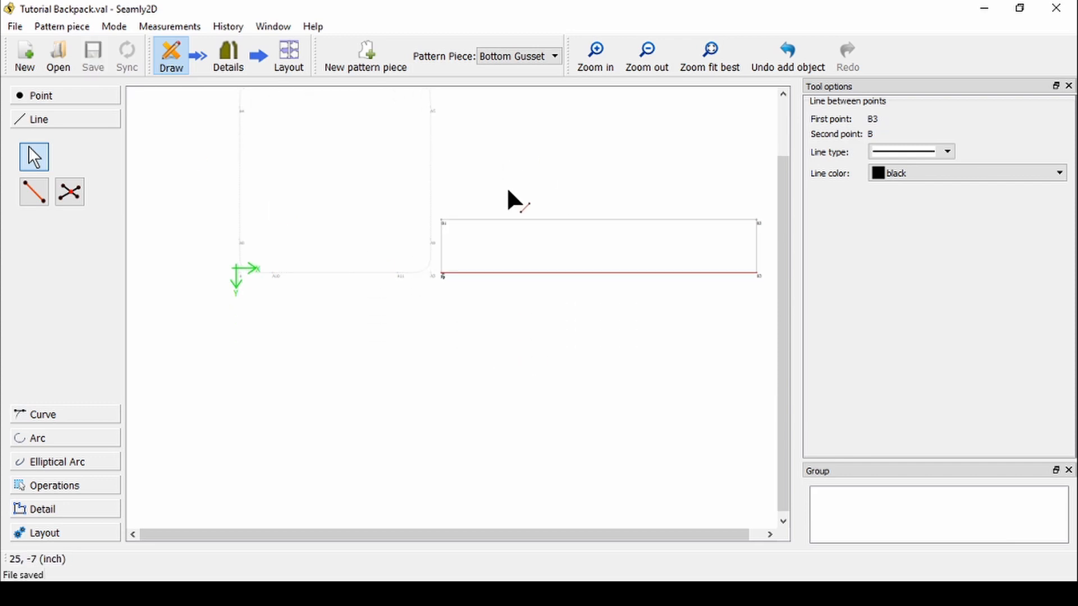
{"action": "scroll", "coordinate": [515, 201], "scroll_direction": "up", "scroll_amount": 1}
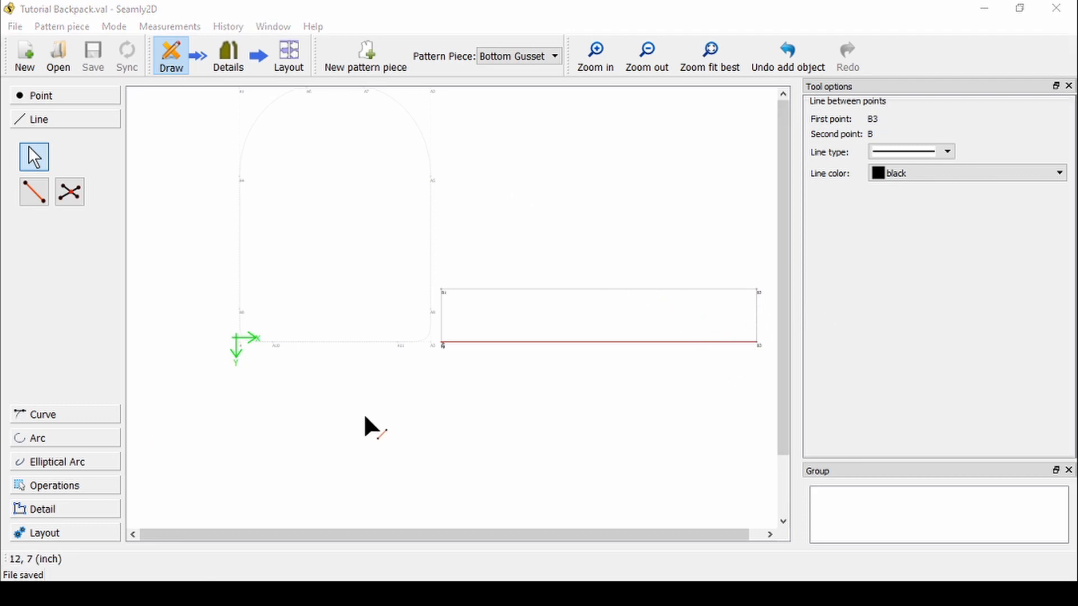
{"action": "left_click", "coordinate": [372, 66]}
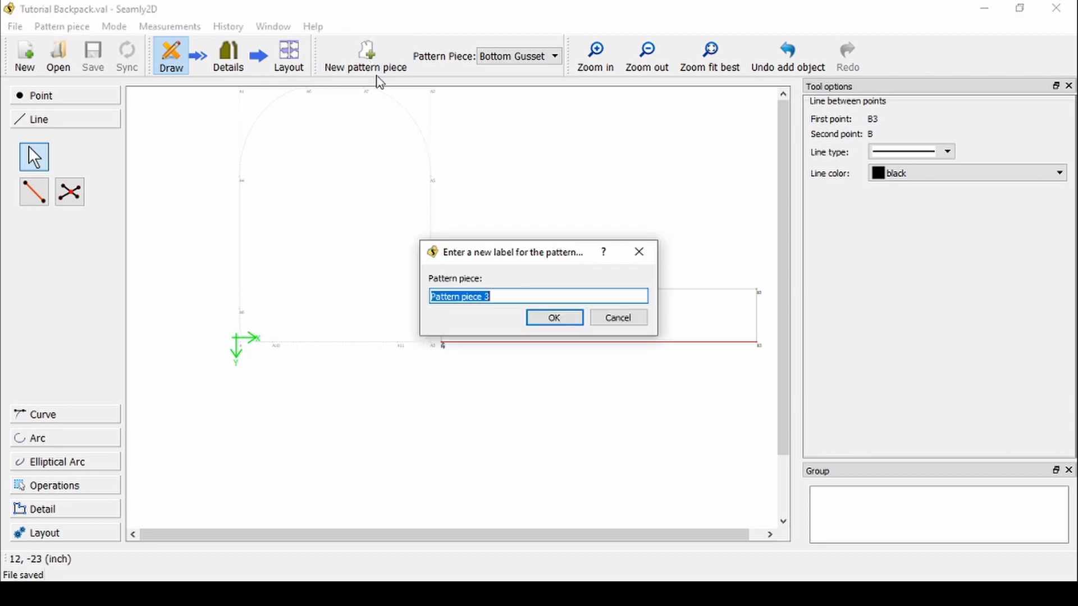
{"action": "type", "text": "Top Gusset"}
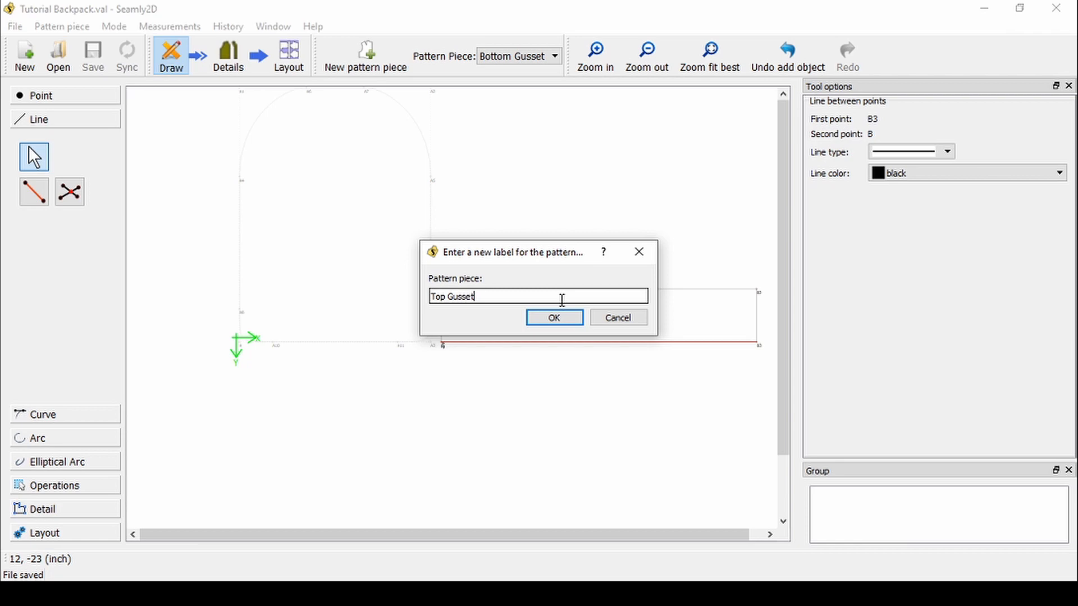
{"action": "key", "text": "Return"}
{"action": "scroll", "coordinate": [585, 261], "scroll_direction": "down", "scroll_amount": 5, "text": "ctrl"}
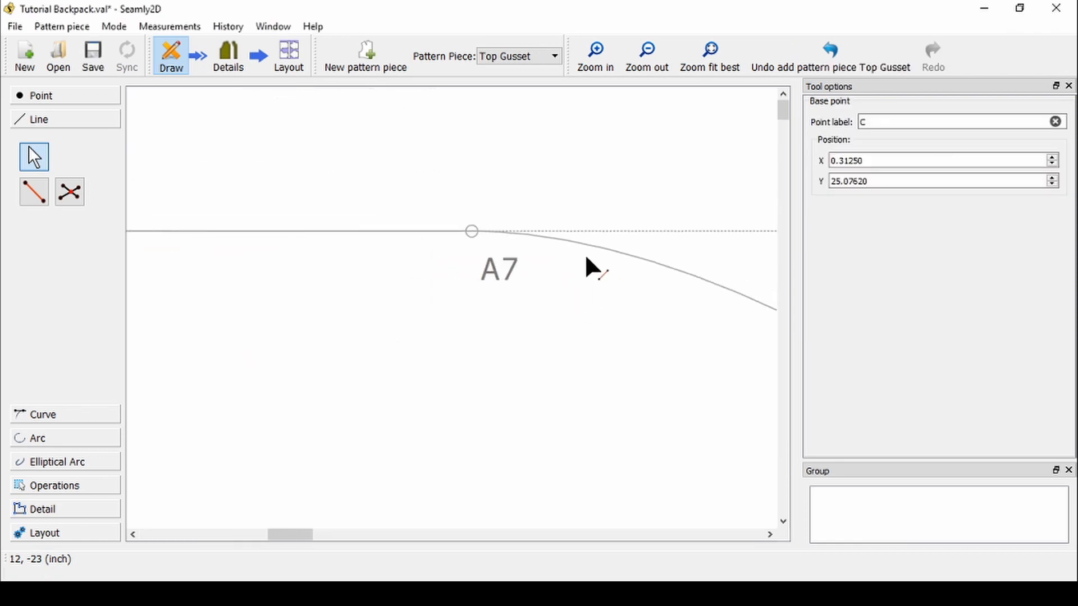
Switch the active pattern piece to Bottom Gusset and back to Top Gusset to bring base point C into view.
{"action": "left_click", "coordinate": [519, 56]}
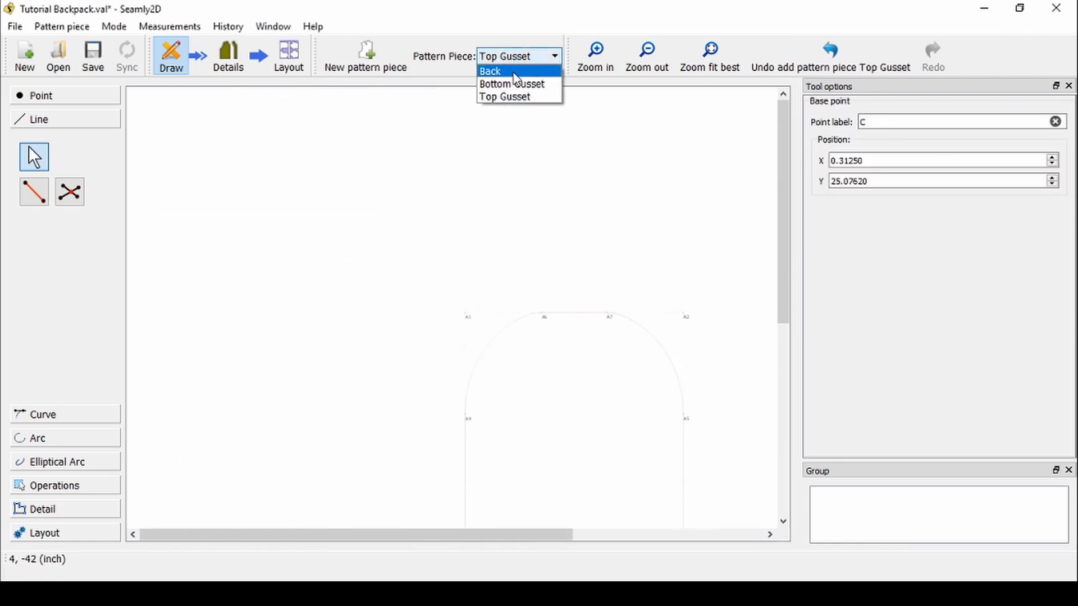
{"action": "left_click", "coordinate": [512, 84]}
{"action": "left_click", "coordinate": [517, 56]}
{"action": "left_click", "coordinate": [507, 97]}
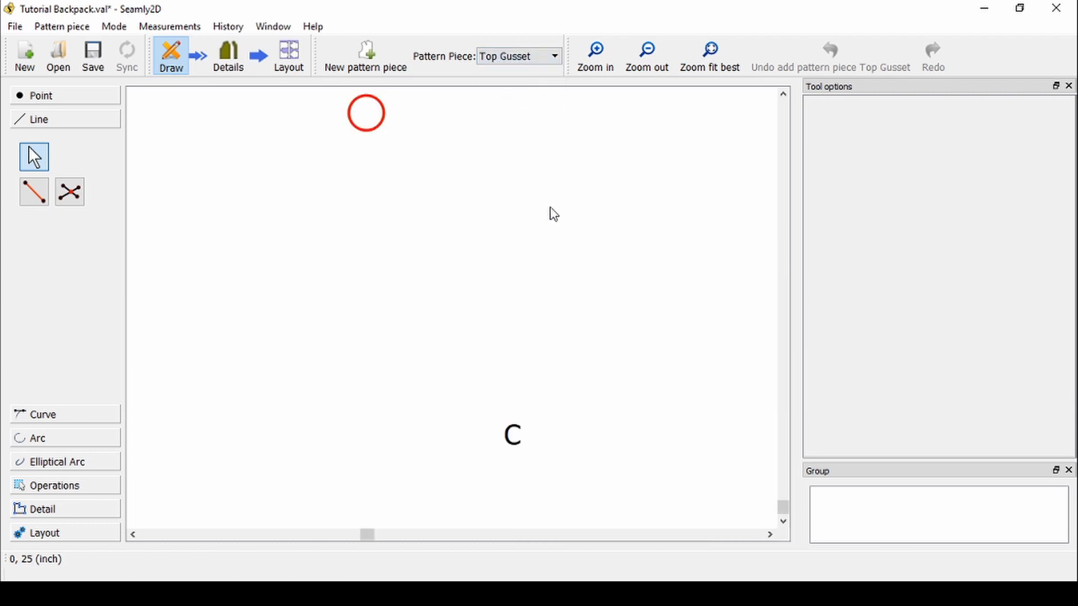
Place a point at distance and angle straight above base point C, with its angle set to 90°.
{"action": "left_click", "coordinate": [56, 97]}
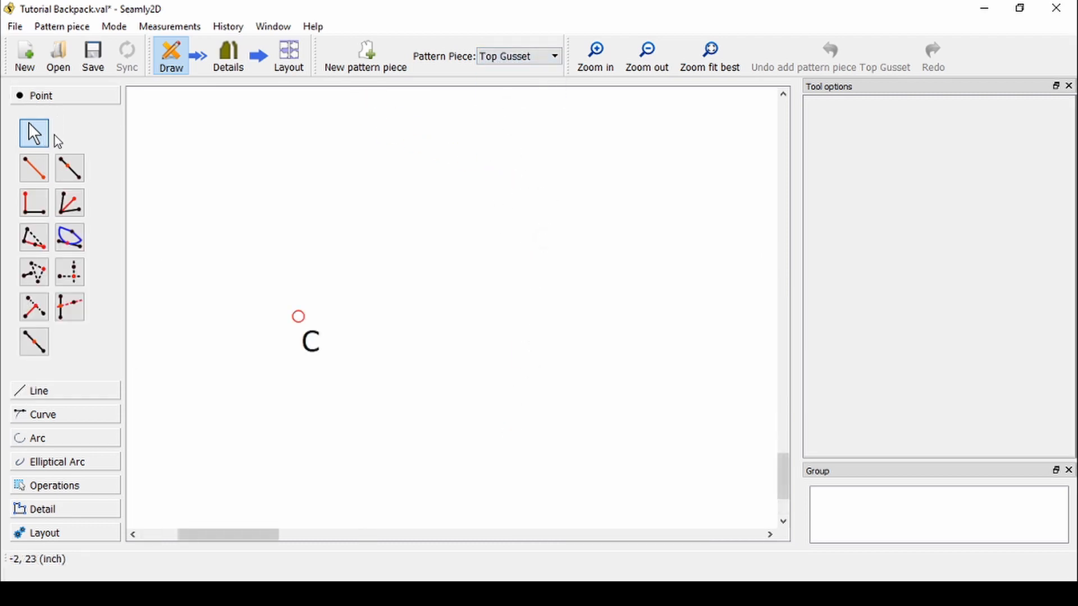
{"action": "left_click", "coordinate": [34, 168]}
{"action": "left_click", "coordinate": [300, 317]}
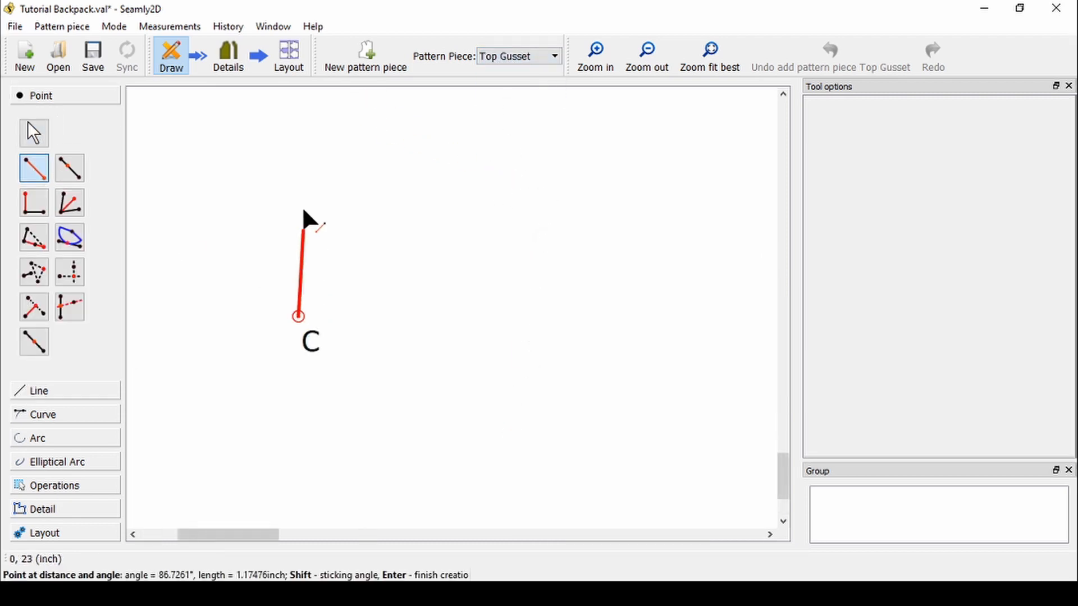
{"action": "left_click", "coordinate": [300, 137]}
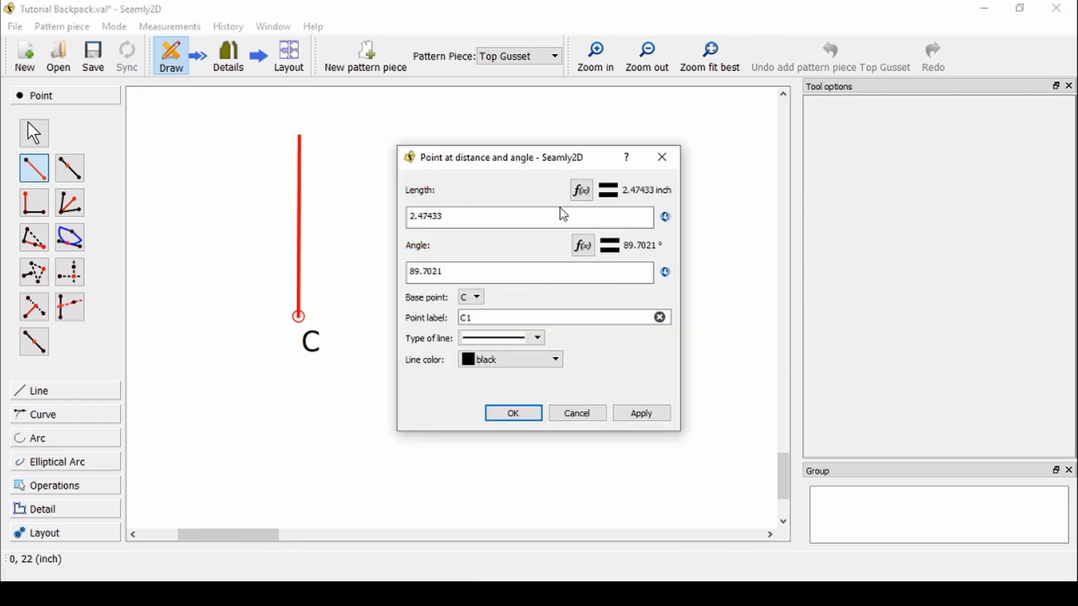
{"action": "double_click", "coordinate": [466, 281]}
{"action": "type", "text": "90"}
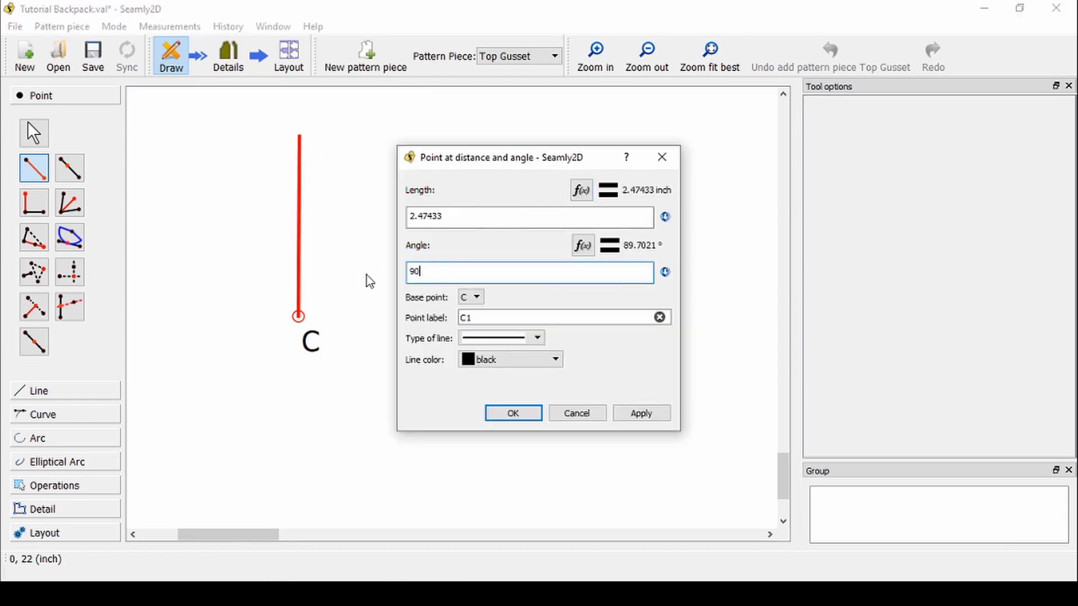
Replace the new point's length with the increment formula #Backpack_Depth-#Main_Zipper_Width.
{"action": "left_click", "coordinate": [581, 190]}
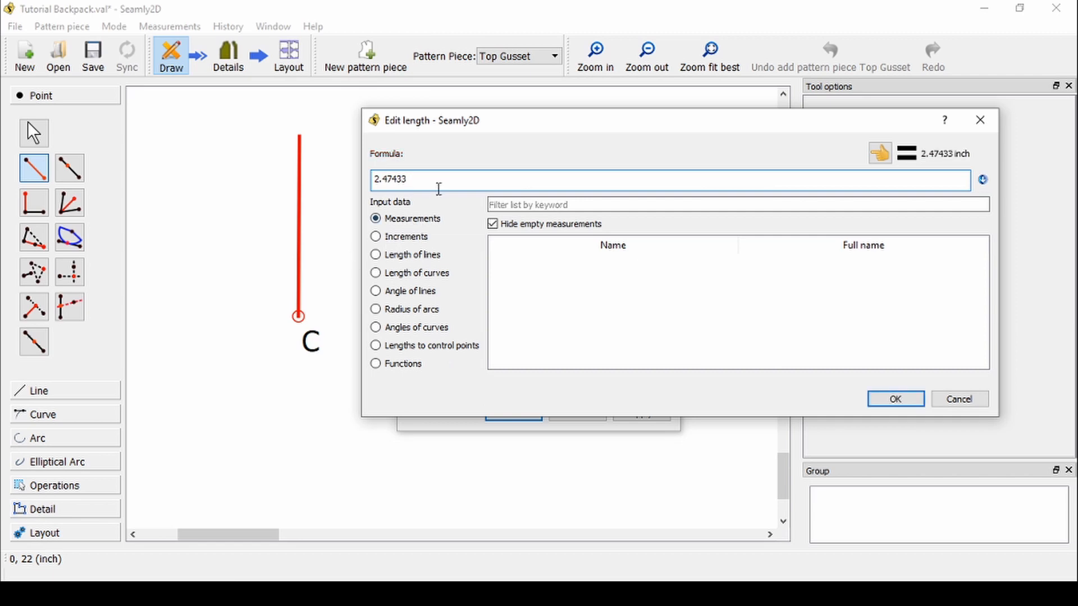
{"action": "left_click_drag", "start_coordinate": [436, 179], "coordinate": [301, 179]}
{"action": "key", "text": "Delete"}
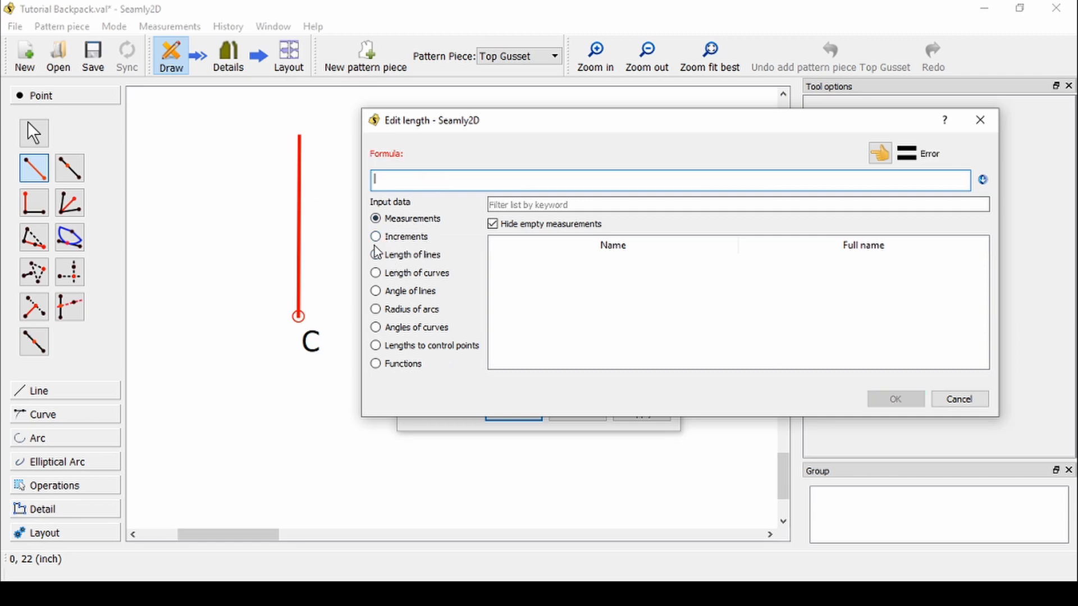
{"action": "left_click", "coordinate": [376, 237]}
{"action": "double_click", "coordinate": [592, 271]}
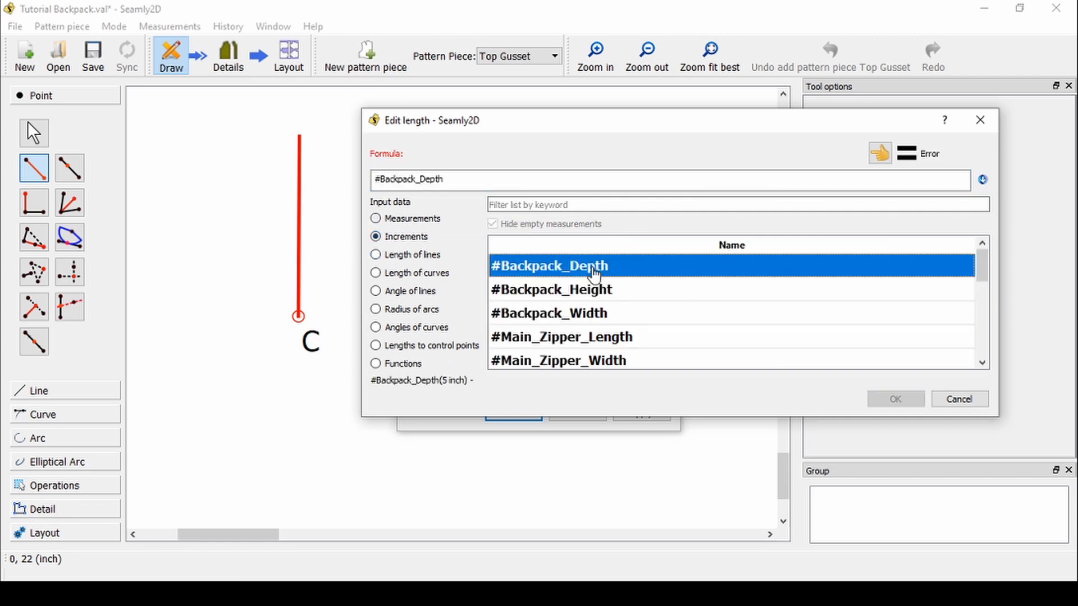
{"action": "left_click", "coordinate": [521, 178]}
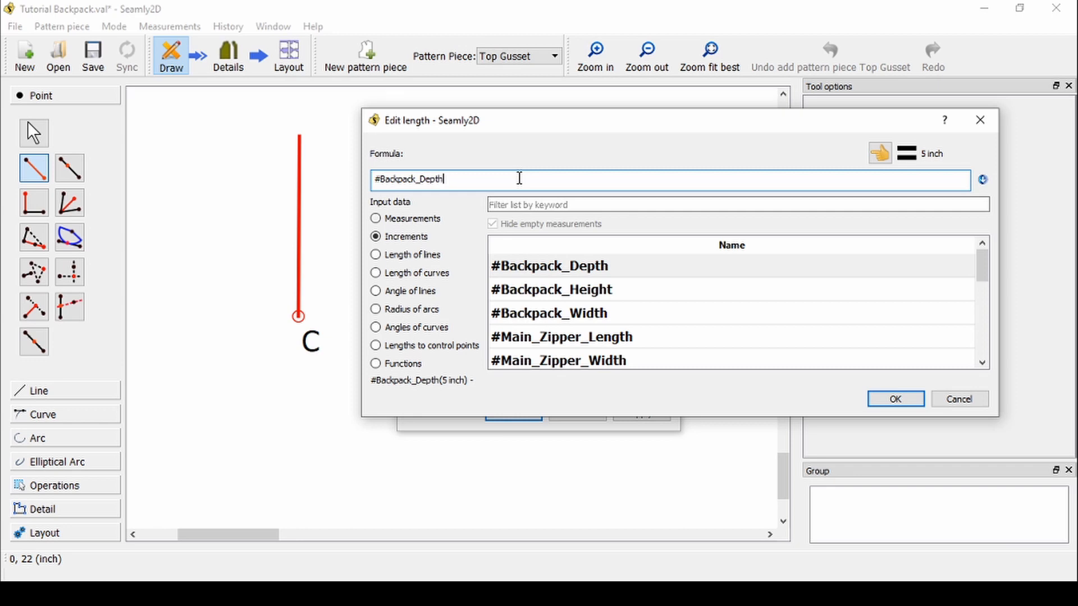
{"action": "type", "text": "-"}
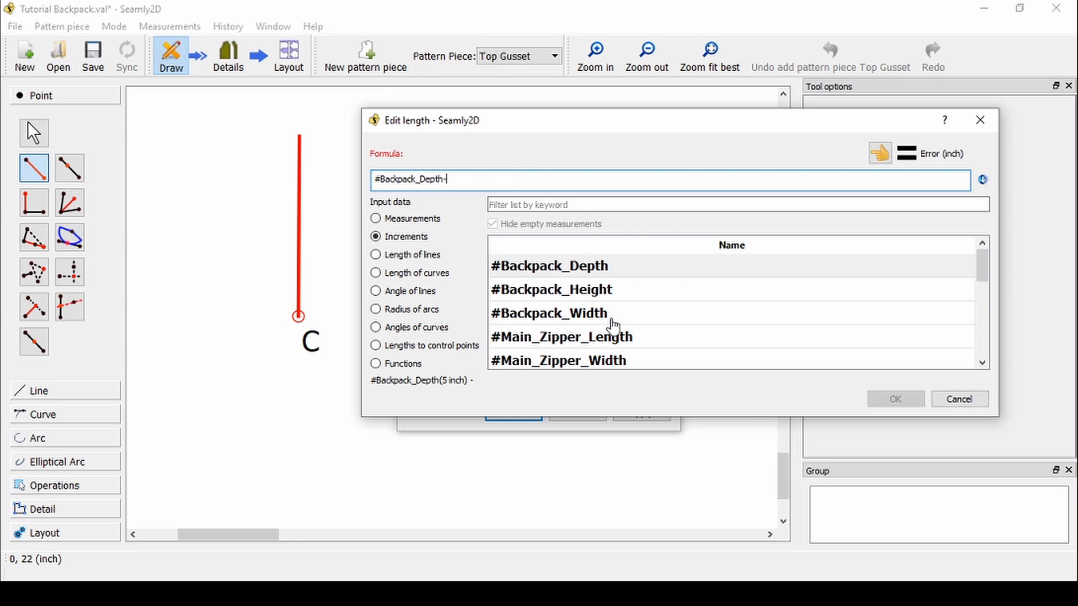
{"action": "double_click", "coordinate": [568, 362]}
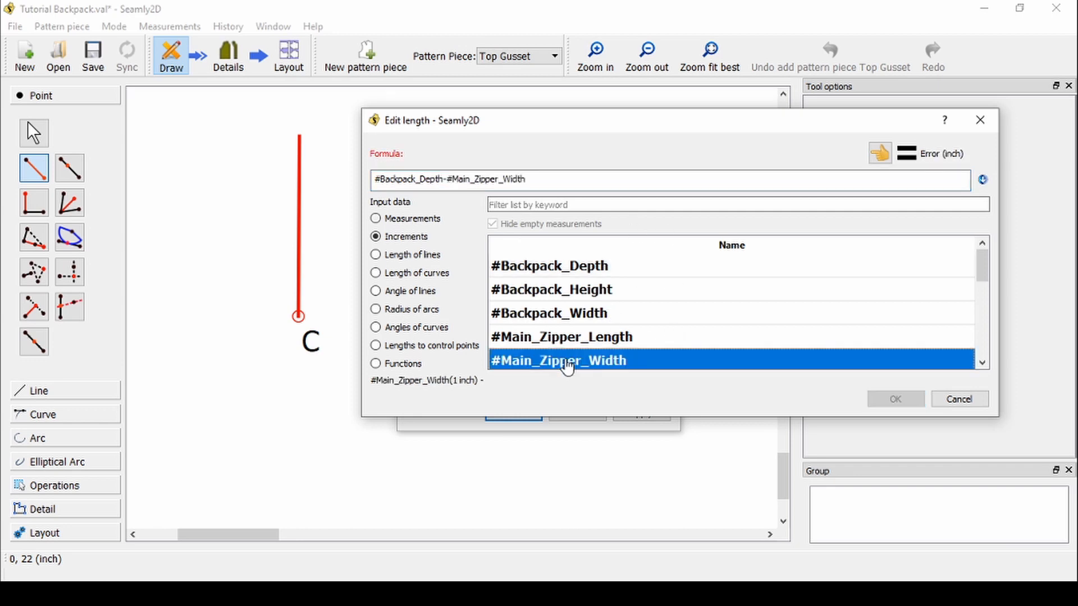
Halve the backpack depth so the length formula reads (#Backpack_Depth/2)-#Main_Zipper_Width, and create the point.
{"action": "left_click", "coordinate": [378, 179]}
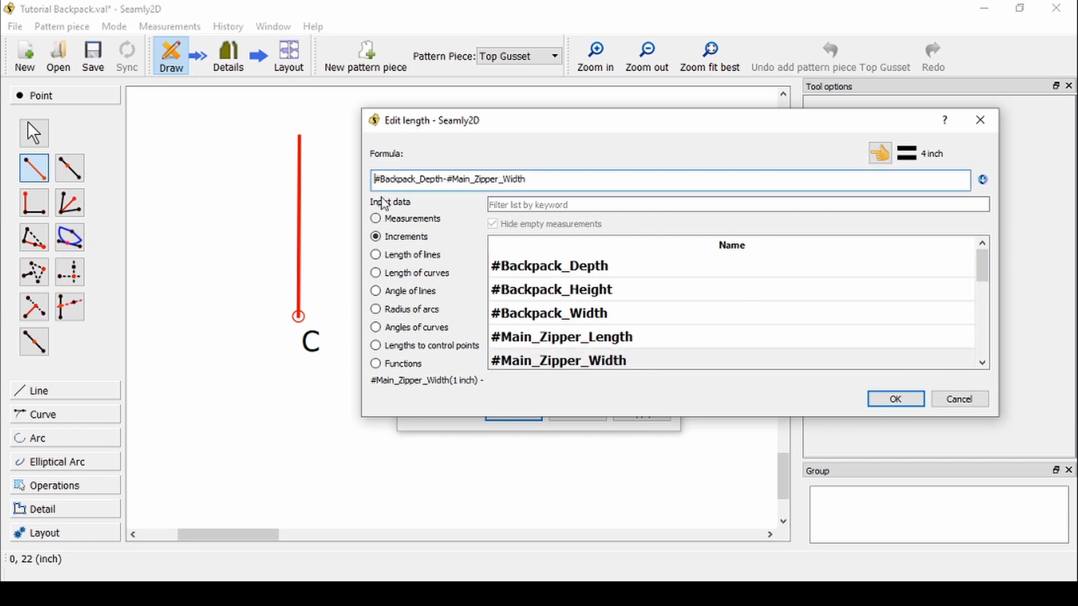
{"action": "type", "text": "("}
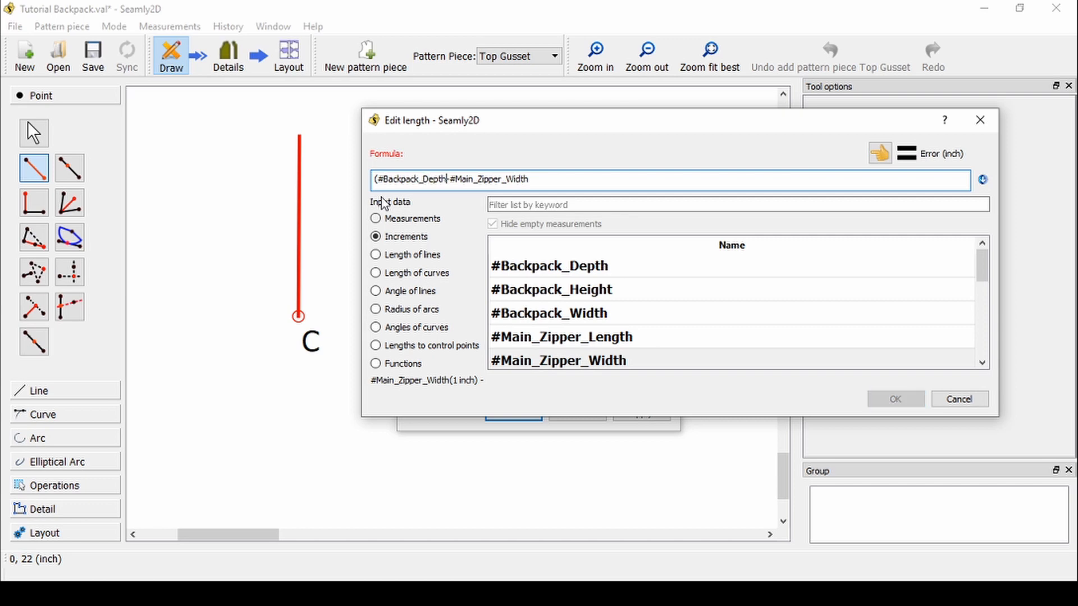
{"action": "type", "text": "/2)"}
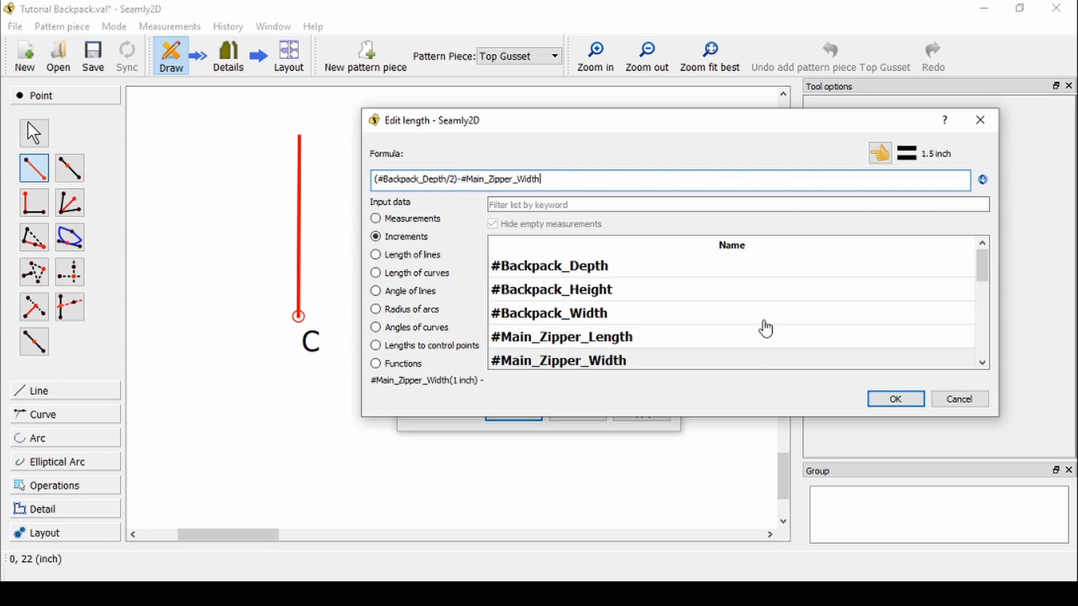
{"action": "left_click", "coordinate": [894, 400]}
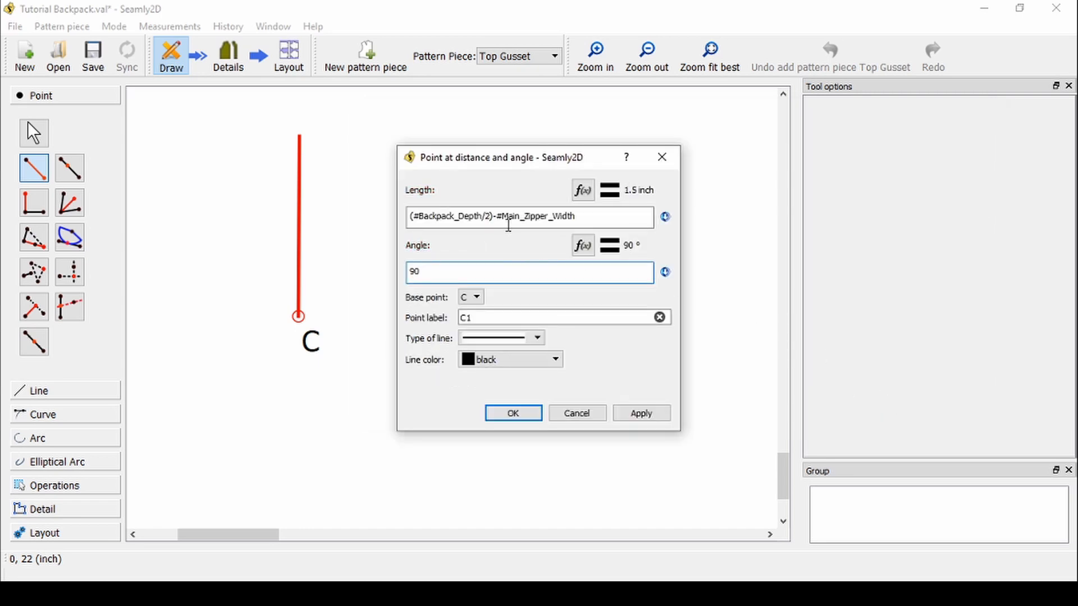
{"action": "left_click", "coordinate": [514, 413]}
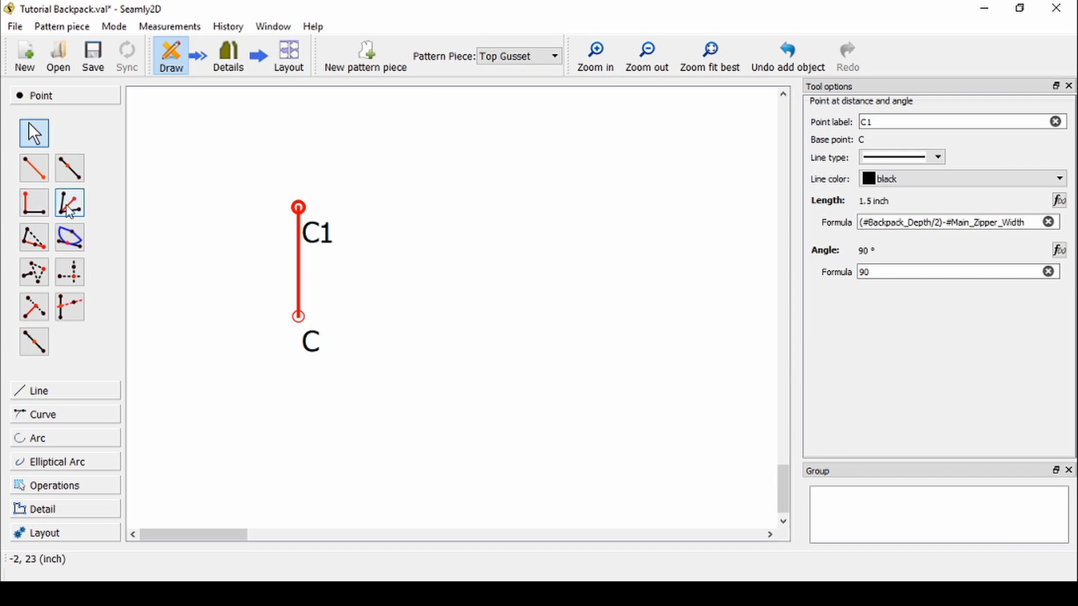
Create a point along the perpendicular at C1 to line C1-C, using the increment #Main_Zipper_Length as its length.
{"action": "left_click", "coordinate": [34, 204]}
{"action": "left_click", "coordinate": [323, 240]}
{"action": "left_click", "coordinate": [299, 316]}
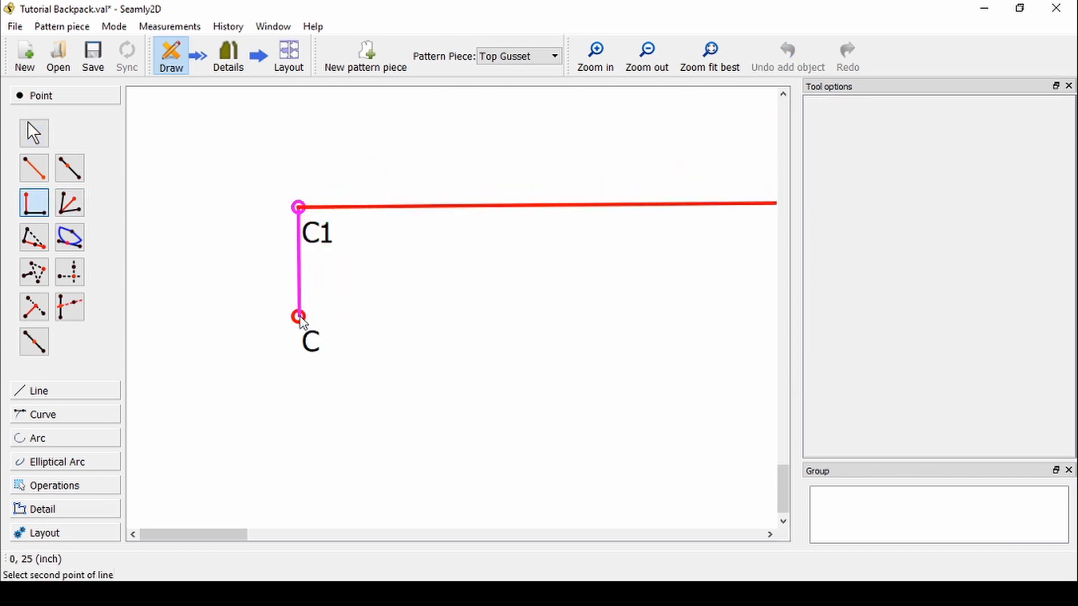
{"action": "left_click", "coordinate": [623, 163]}
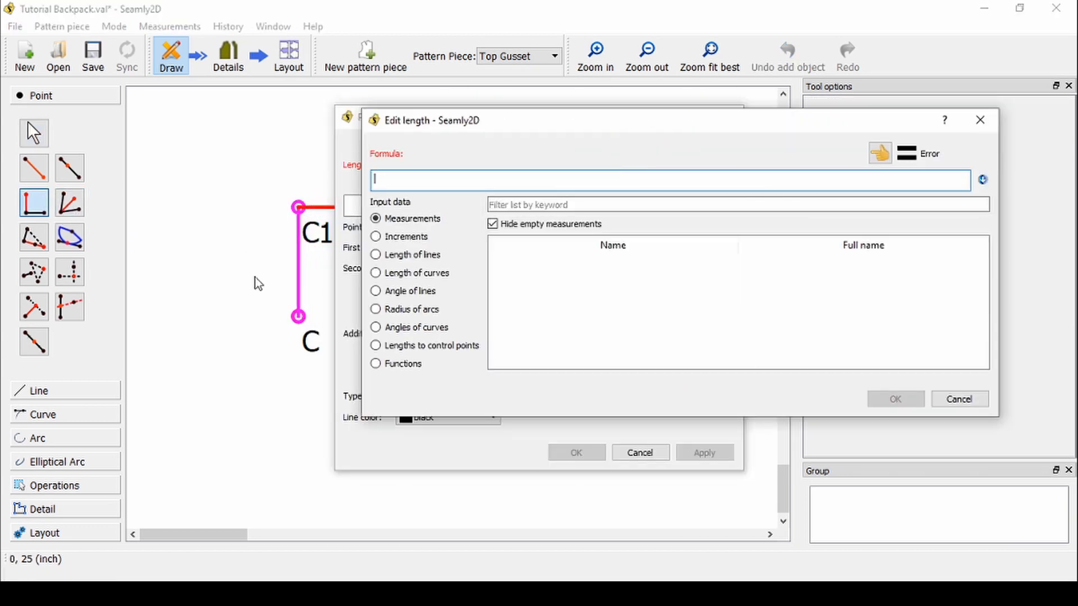
{"action": "left_click", "coordinate": [375, 236]}
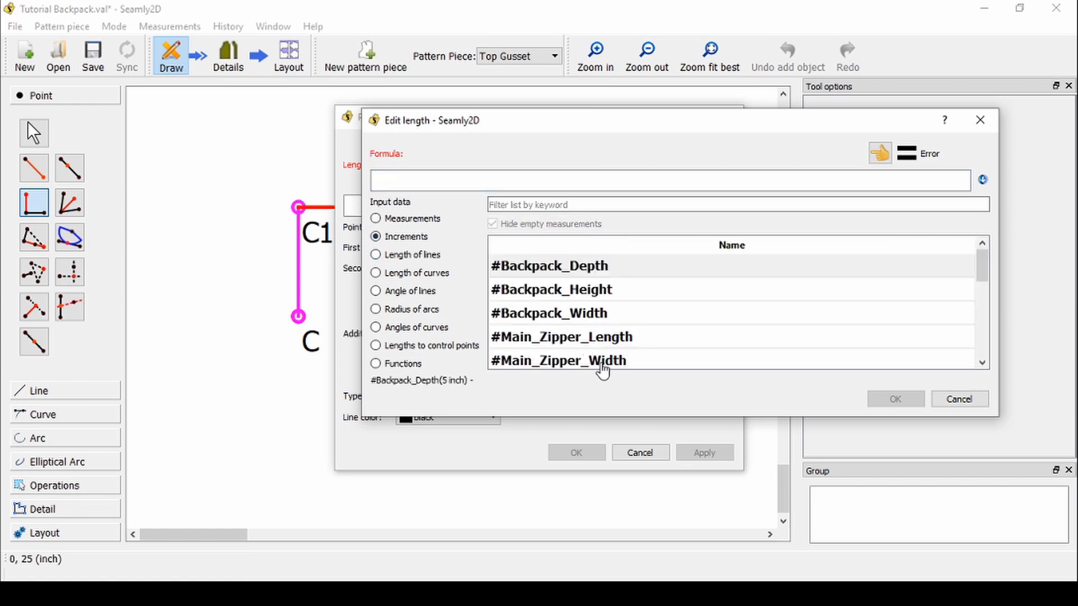
{"action": "double_click", "coordinate": [589, 338]}
{"action": "left_click", "coordinate": [884, 399]}
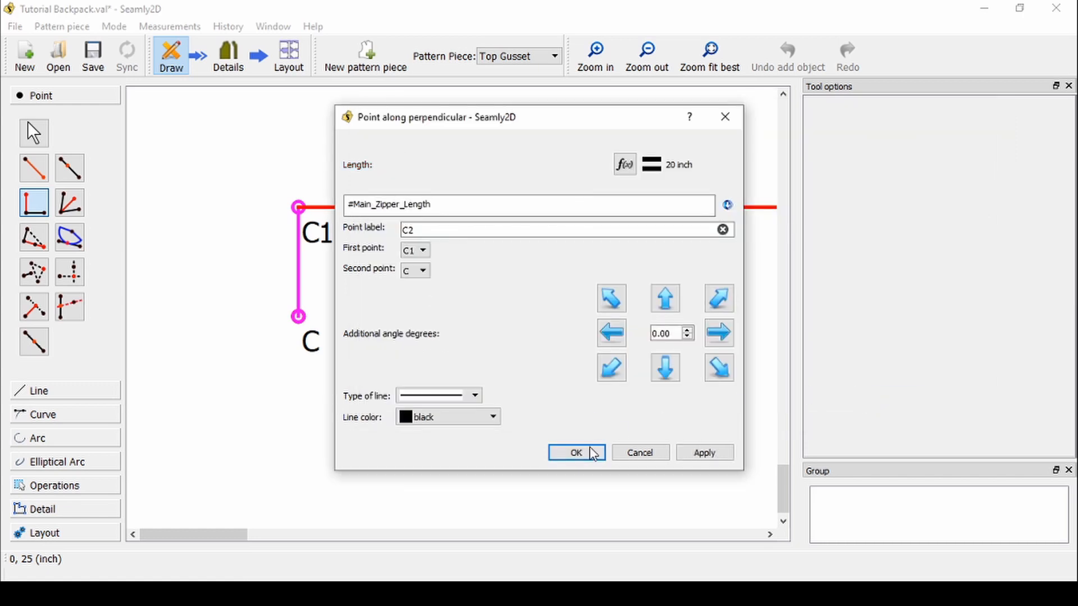
{"action": "left_click", "coordinate": [576, 452]}
Create a point along the perpendicular at C2 to line C2-C1, using the line length Line_C_C1.
{"action": "scroll", "coordinate": [497, 312], "scroll_direction": "down", "scroll_amount": 5}
{"action": "scroll", "coordinate": [406, 325], "scroll_direction": "left", "scroll_amount": 3}
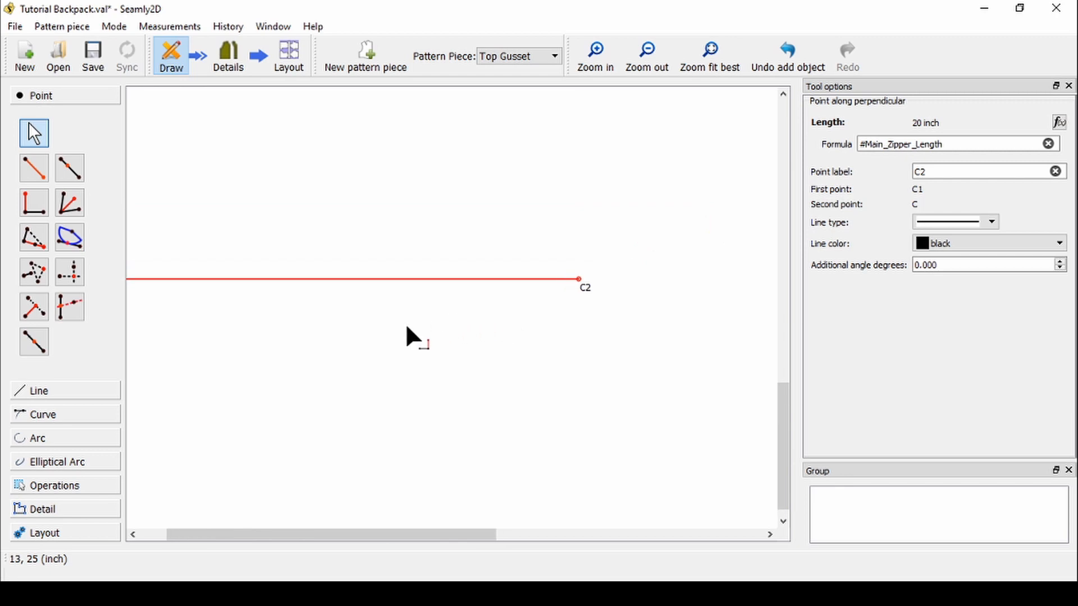
{"action": "left_click", "coordinate": [40, 209]}
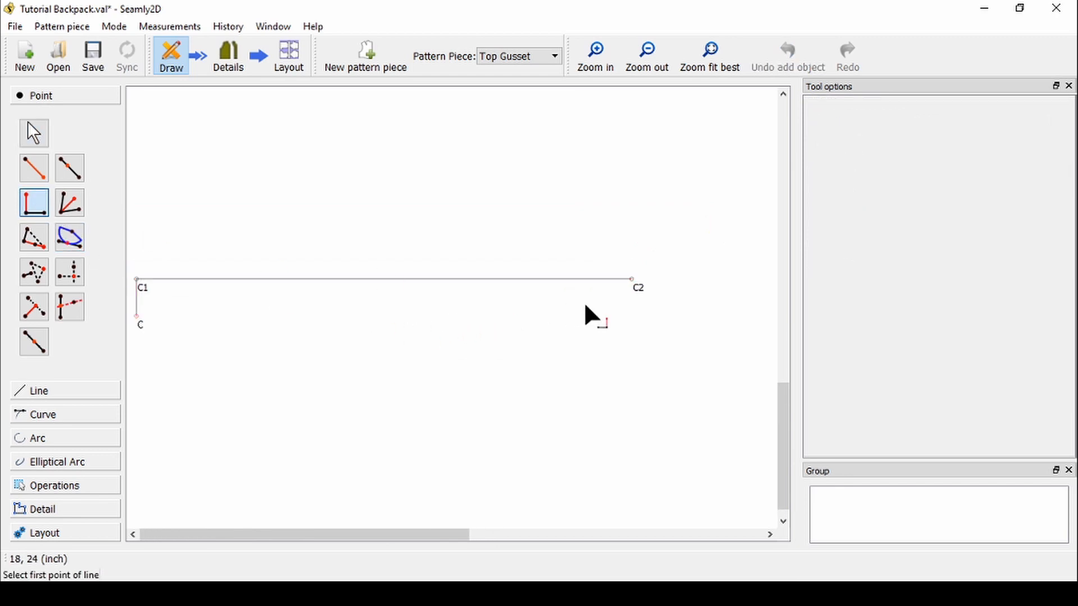
{"action": "left_click", "coordinate": [635, 287]}
{"action": "left_click", "coordinate": [147, 288]}
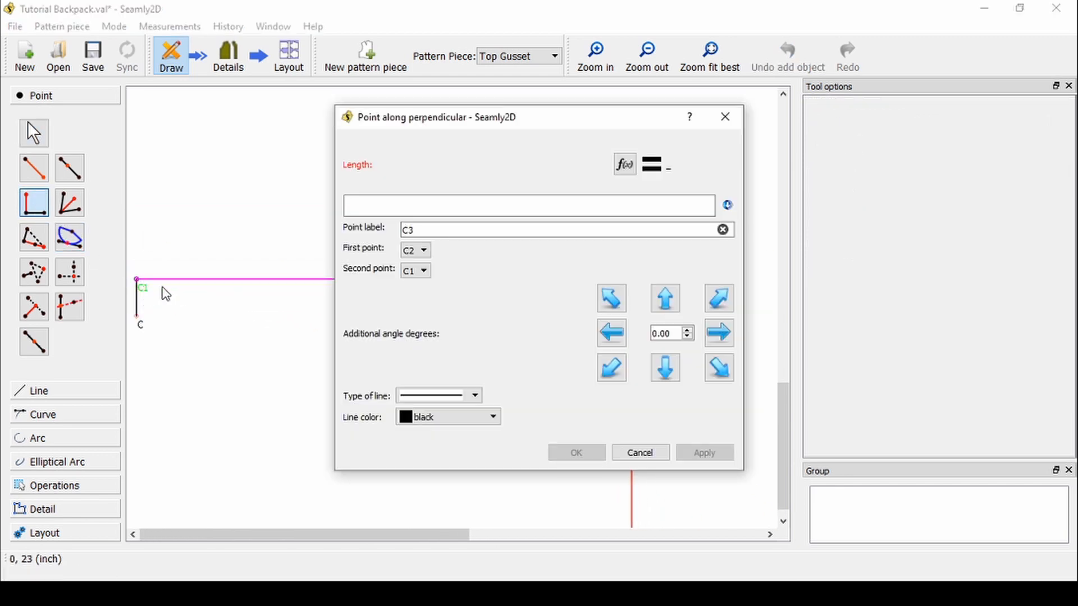
{"action": "left_click", "coordinate": [618, 166]}
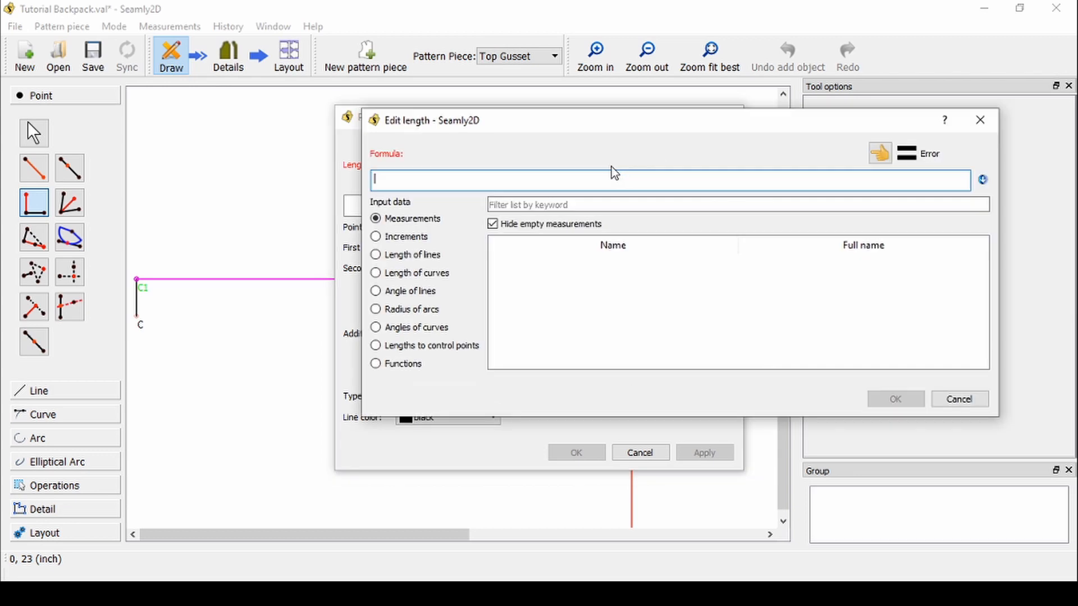
{"action": "left_click", "coordinate": [376, 254]}
{"action": "scroll", "coordinate": [713, 313], "scroll_direction": "down", "scroll_amount": 5}
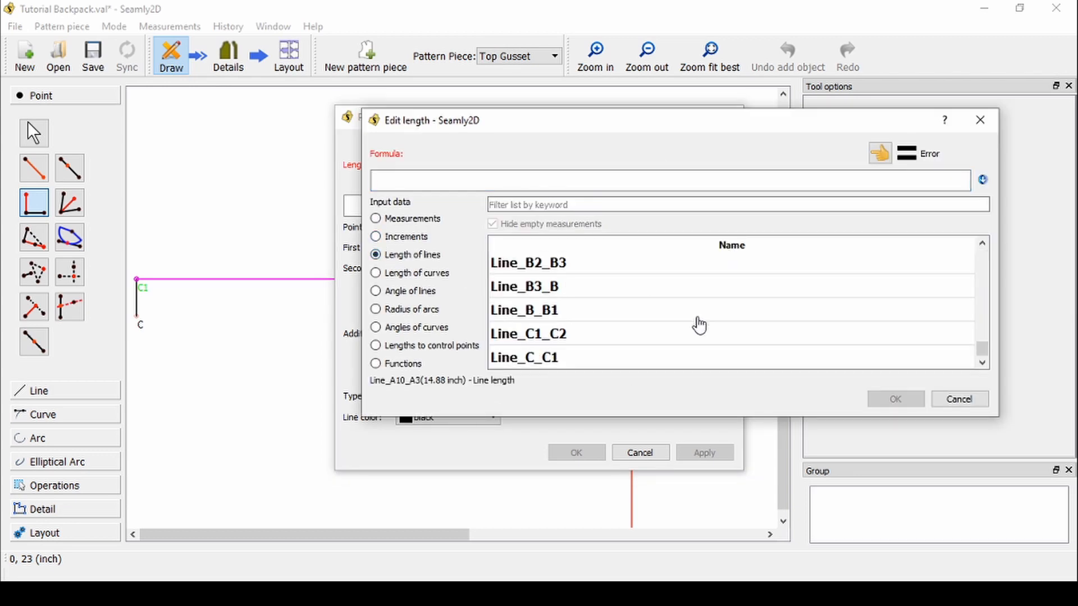
{"action": "double_click", "coordinate": [561, 359]}
{"action": "left_click", "coordinate": [896, 399]}
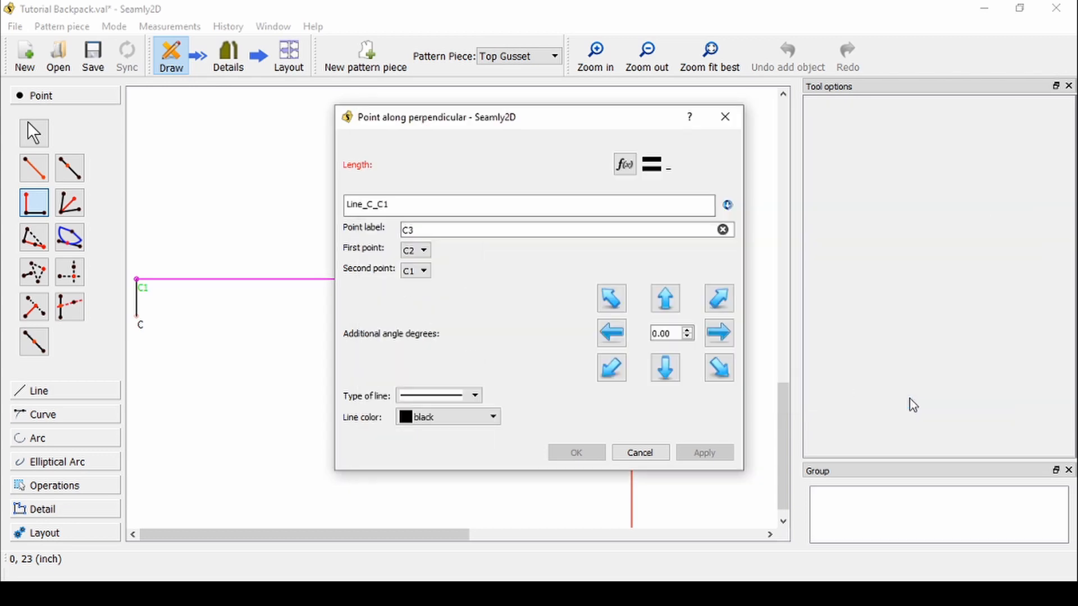
{"action": "left_click", "coordinate": [577, 452]}
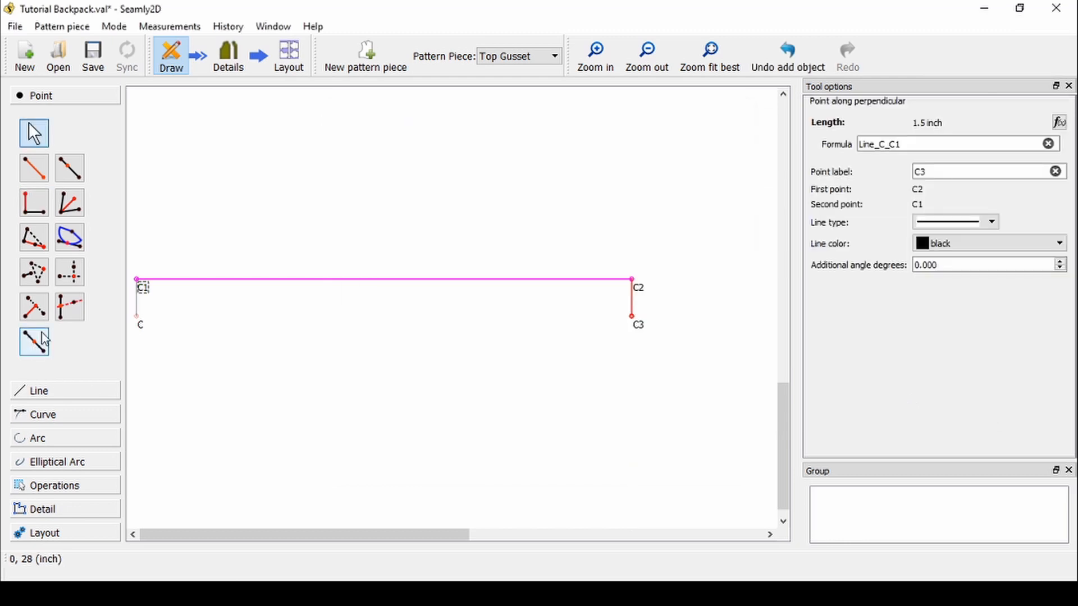
Draw a line from C3 to C to close the top gusset rectangle, and save the pattern file.
{"action": "left_click", "coordinate": [53, 393]}
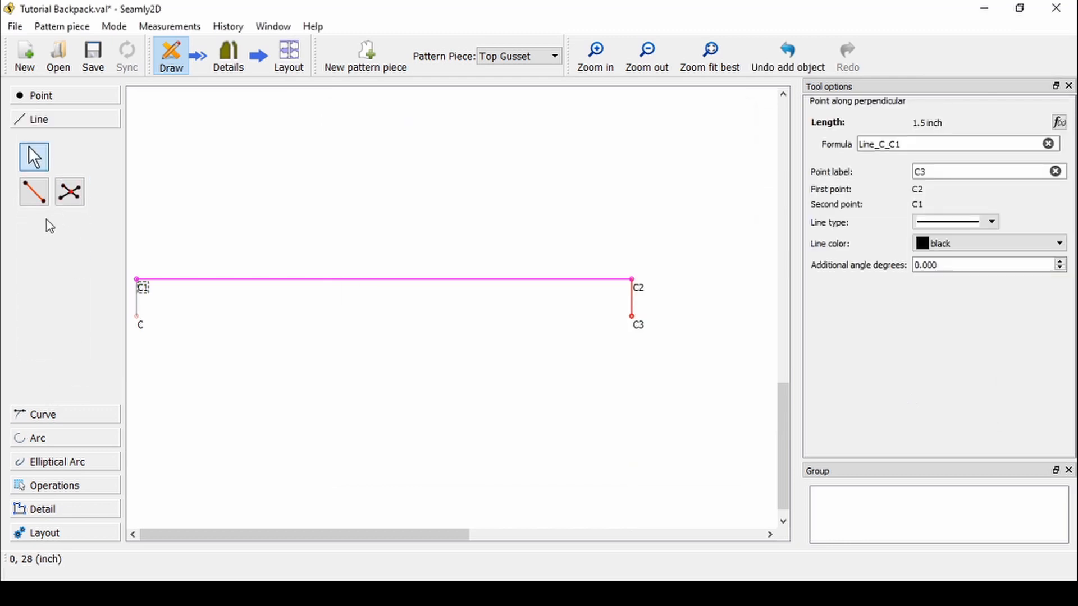
{"action": "left_click", "coordinate": [34, 192]}
{"action": "left_click", "coordinate": [633, 317]}
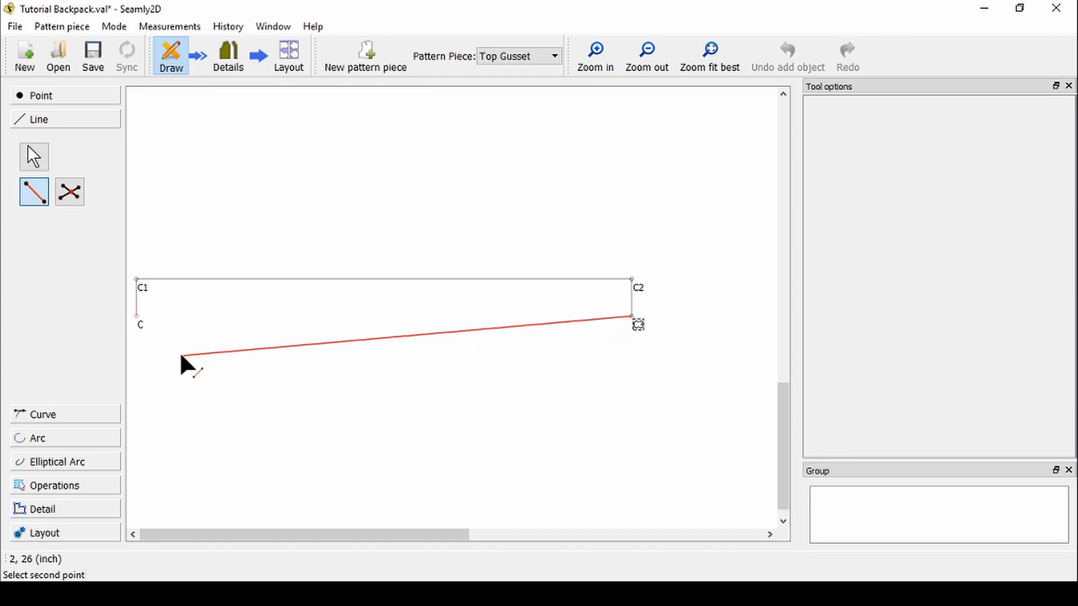
{"action": "left_click", "coordinate": [141, 325]}
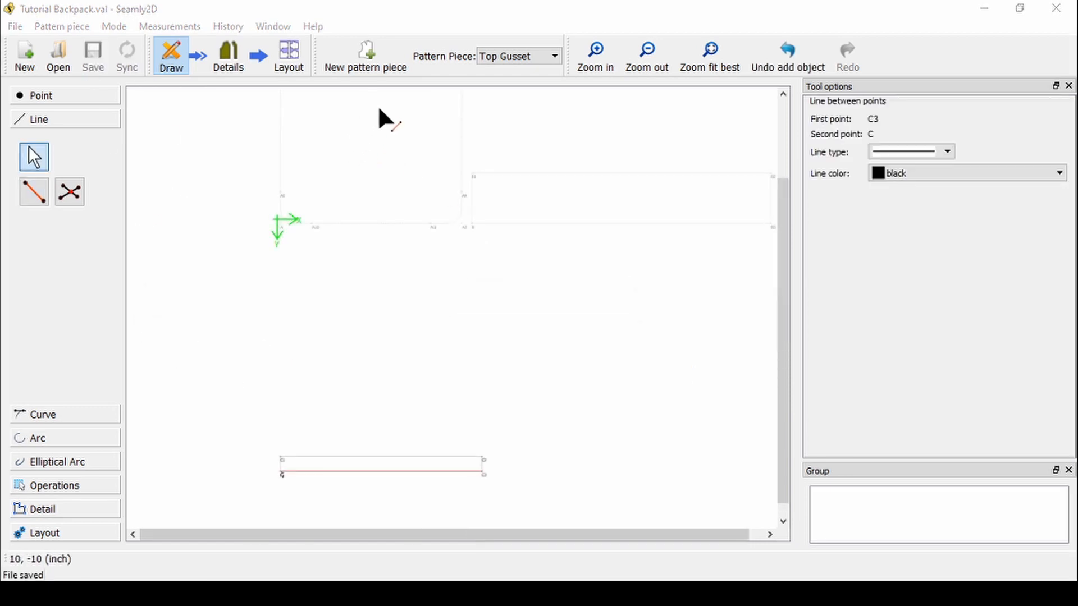
Add a new pattern piece labelled Pocket.
{"action": "left_click", "coordinate": [371, 59]}
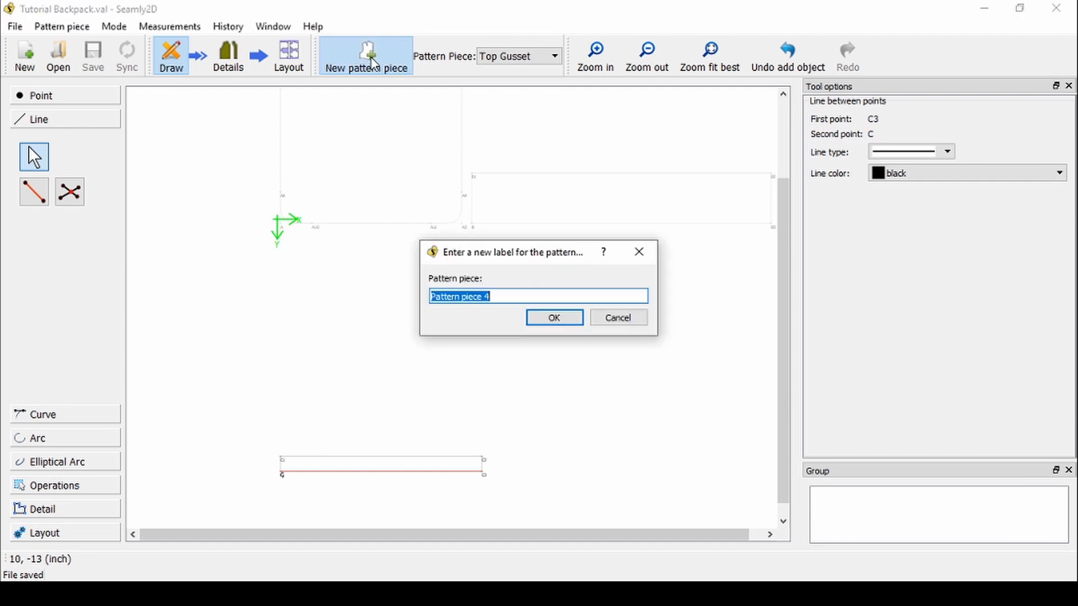
{"action": "type", "text": "Pocket"}
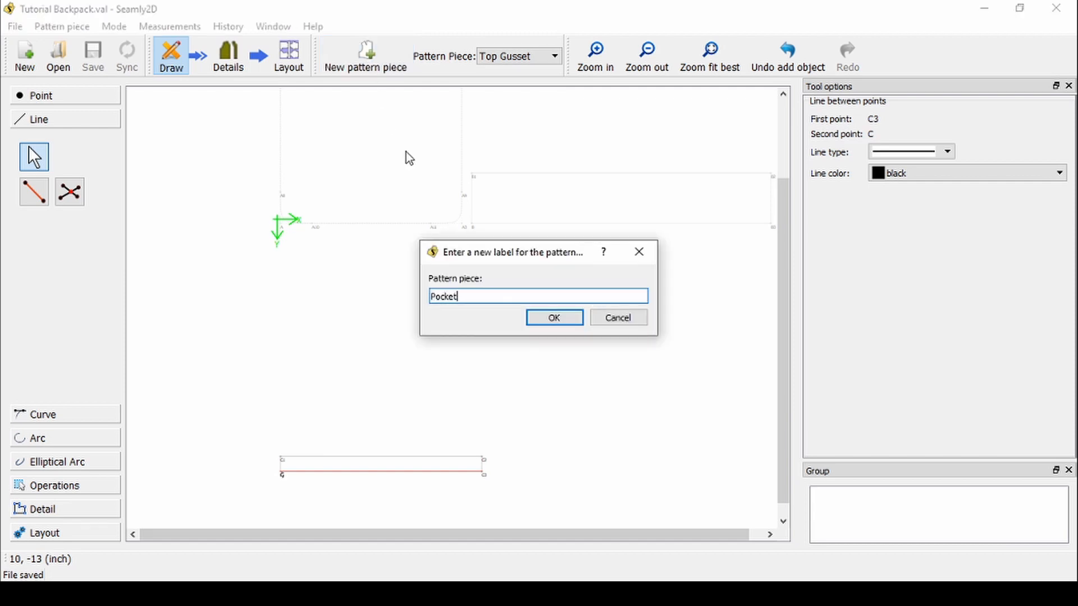
{"action": "left_click", "coordinate": [554, 318]}
Switch the active pattern piece to Top Gusset and back to Pocket to bring base point D into view.
{"action": "left_click", "coordinate": [503, 60]}
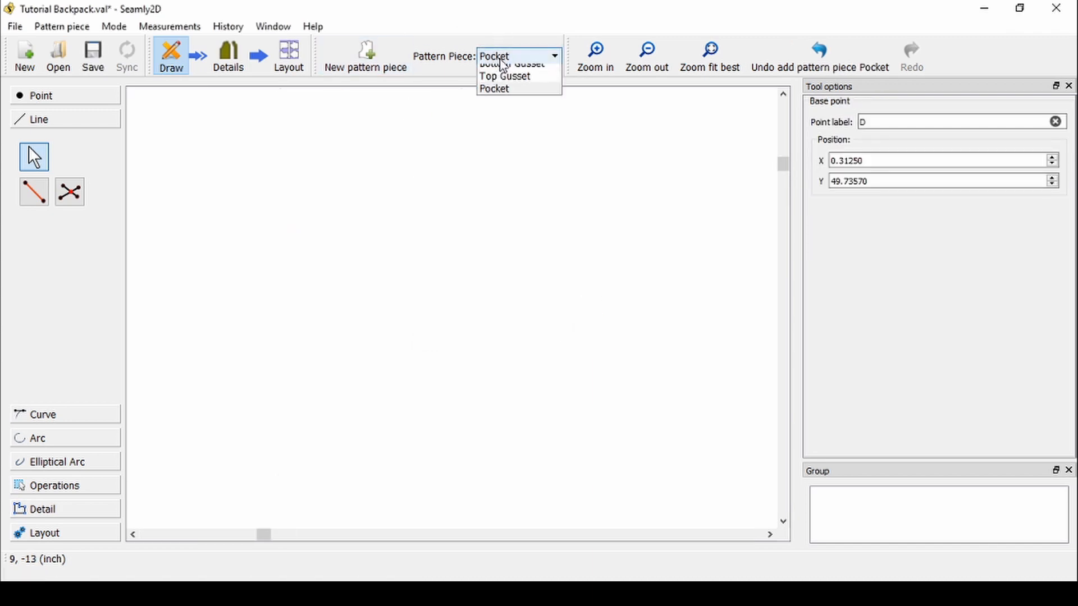
{"action": "left_click", "coordinate": [505, 76]}
{"action": "left_click", "coordinate": [519, 56]}
{"action": "left_click", "coordinate": [505, 110]}
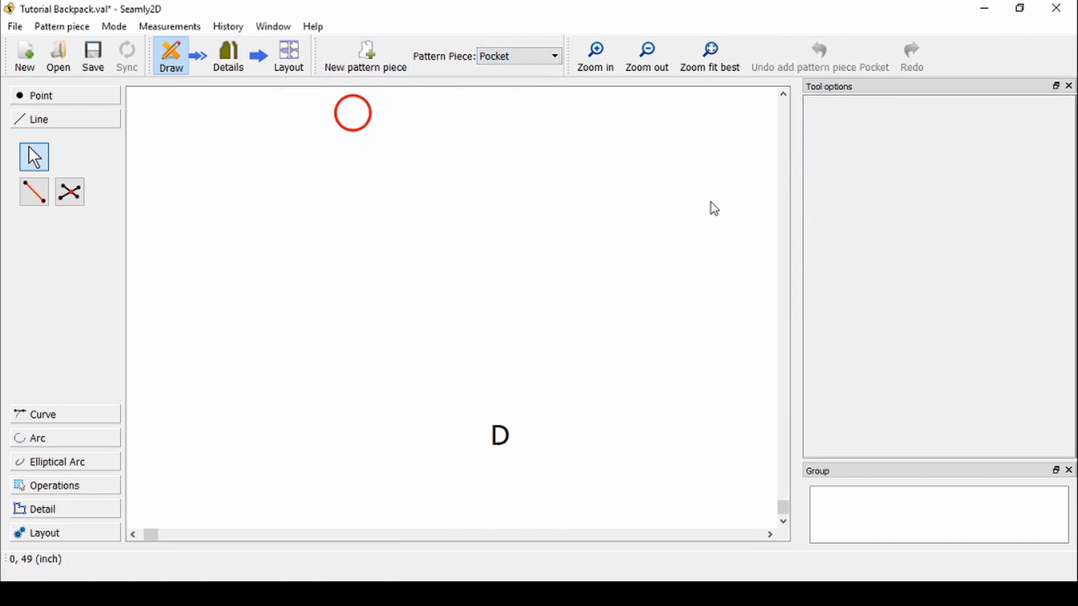
Start a point at distance and angle straight above base point D, with the angle set to 90.
{"action": "scroll", "coordinate": [539, 216], "scroll_direction": "down", "scroll_amount": 5}
{"action": "left_click", "coordinate": [56, 99]}
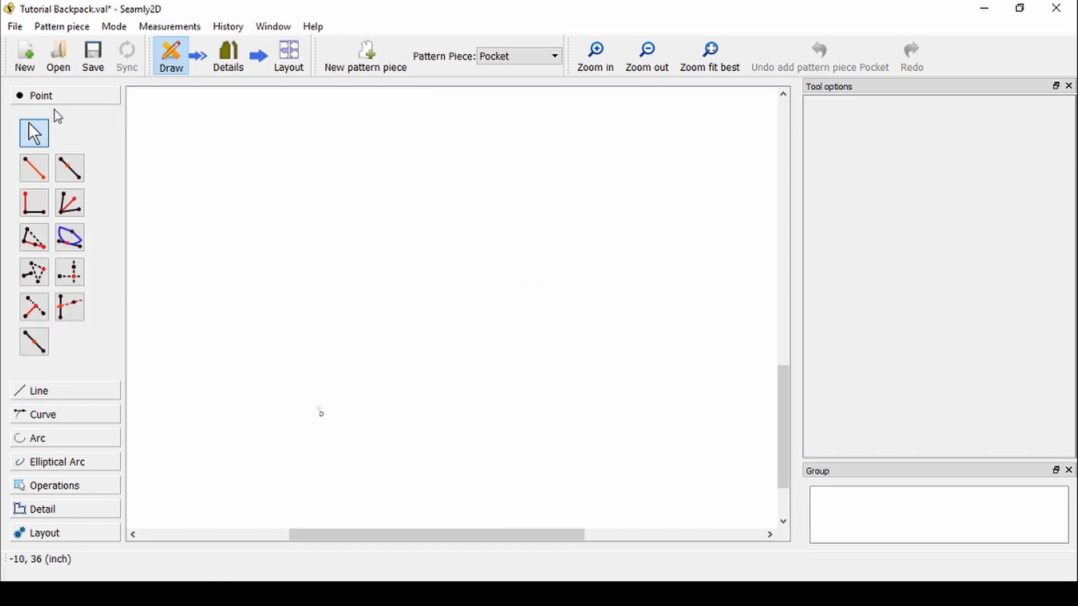
{"action": "left_click", "coordinate": [34, 168]}
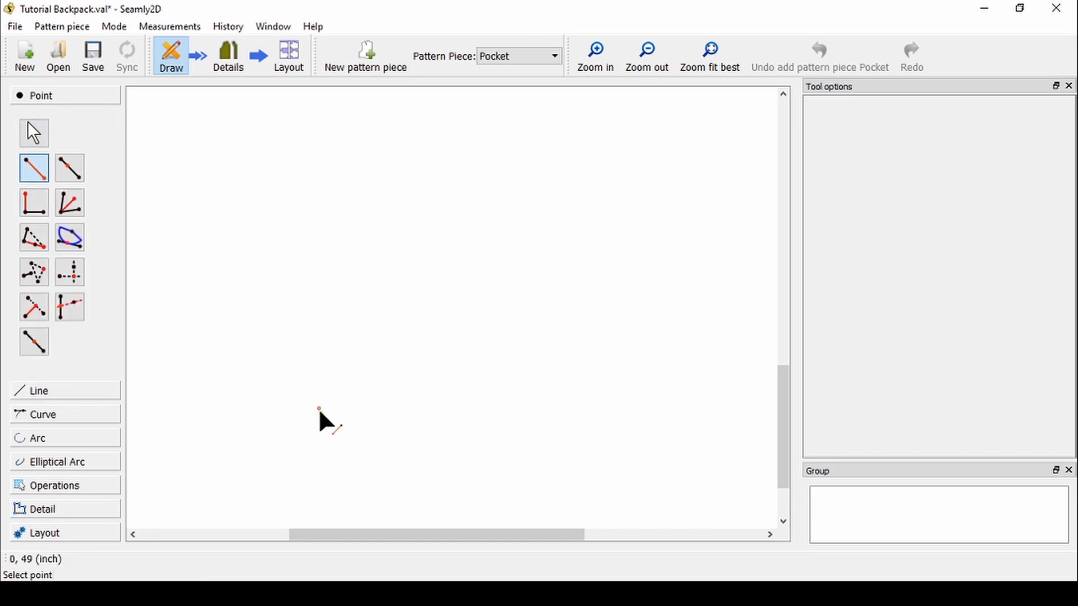
{"action": "left_click", "coordinate": [317, 408]}
{"action": "left_click", "coordinate": [319, 224]}
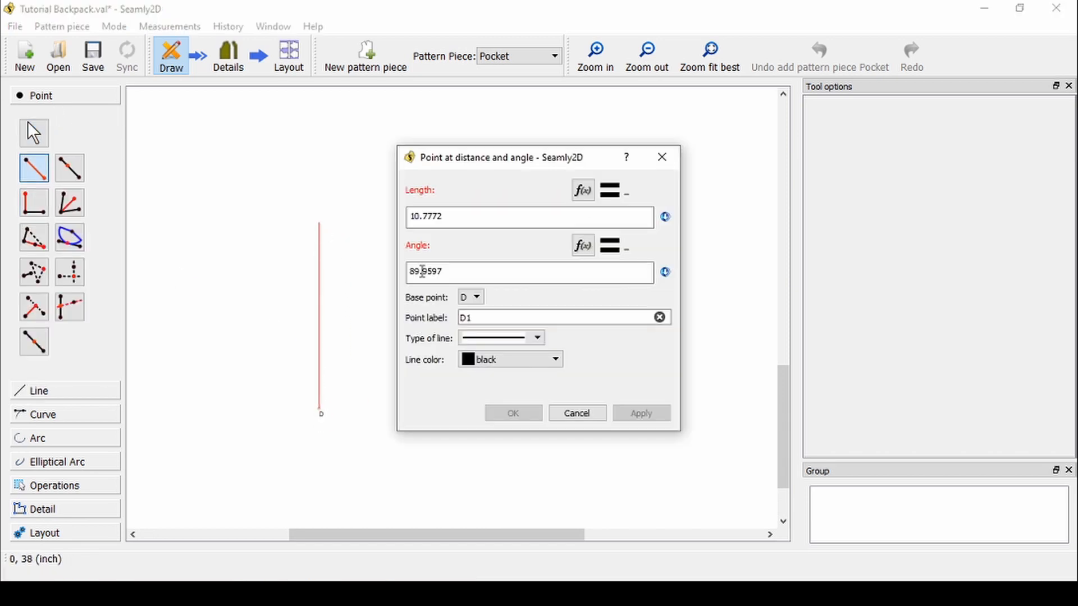
{"action": "left_click", "coordinate": [467, 273]}
{"action": "left_click_drag", "start_coordinate": [467, 273], "coordinate": [361, 272]}
{"action": "type", "text": "90"}
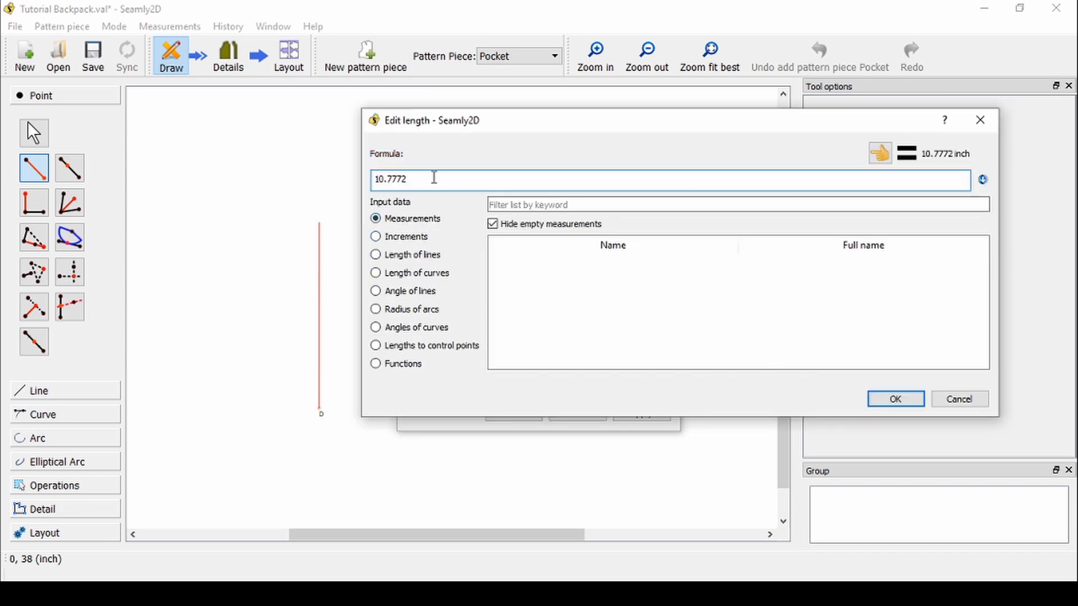
Set the new point's length formula to the increment #Pocket_Height and create the point.
{"action": "left_click_drag", "start_coordinate": [434, 178], "coordinate": [272, 182]}
{"action": "key", "text": "BackSpace"}
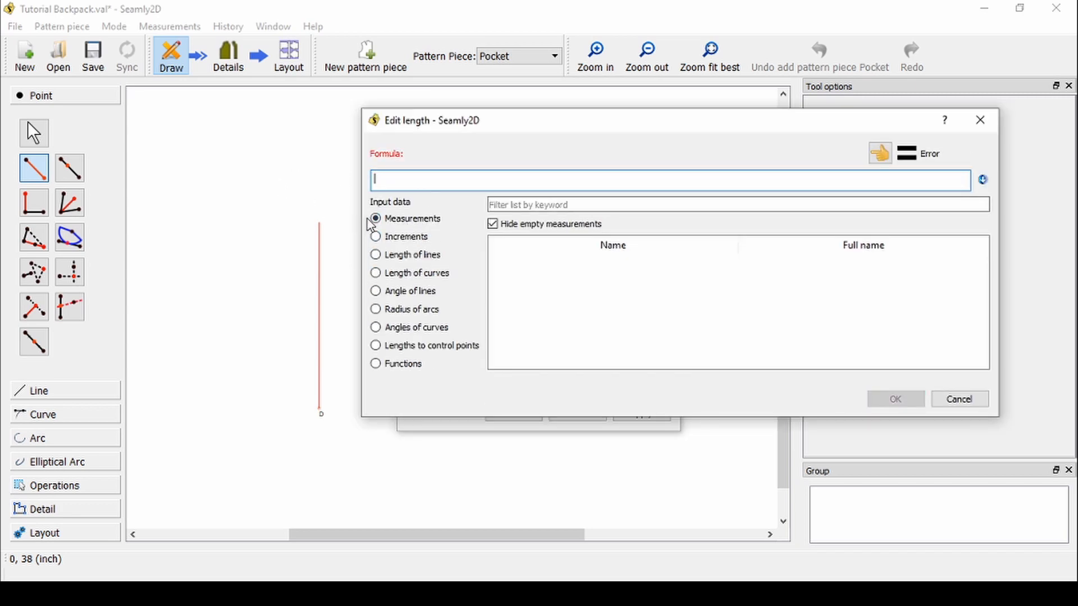
{"action": "left_click", "coordinate": [379, 242]}
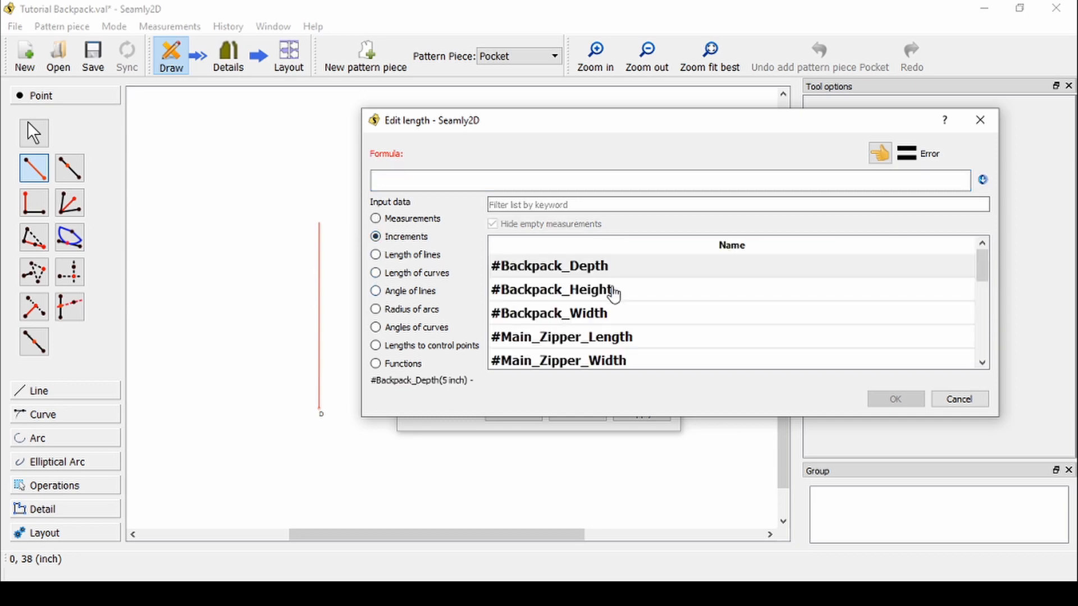
{"action": "scroll", "coordinate": [645, 333], "scroll_direction": "down", "scroll_amount": 5}
{"action": "scroll", "coordinate": [650, 301], "scroll_direction": "up", "scroll_amount": 2}
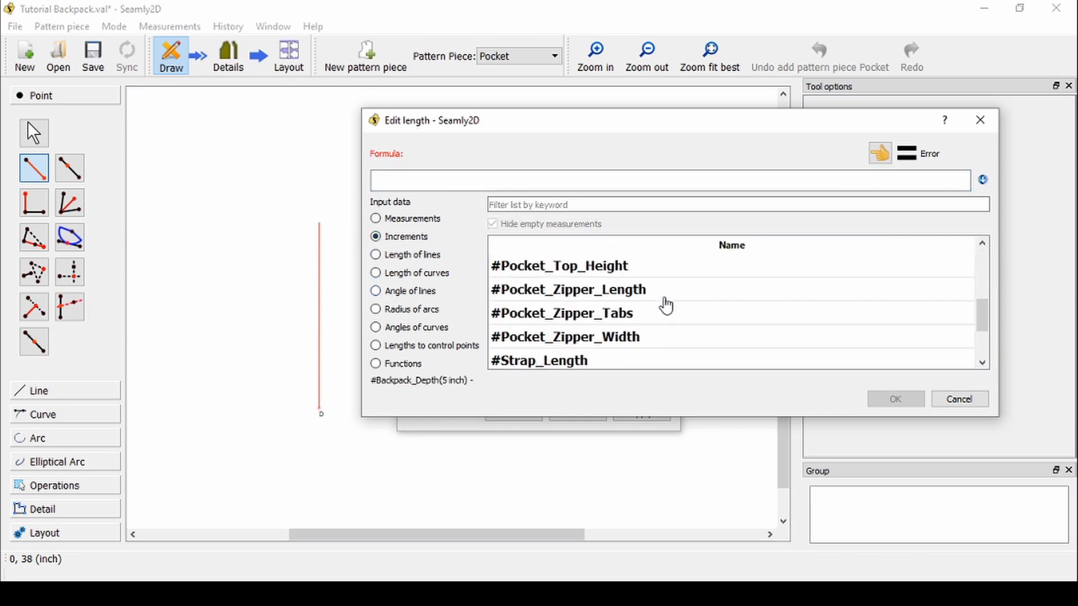
{"action": "scroll", "coordinate": [645, 290], "scroll_direction": "up", "scroll_amount": 1}
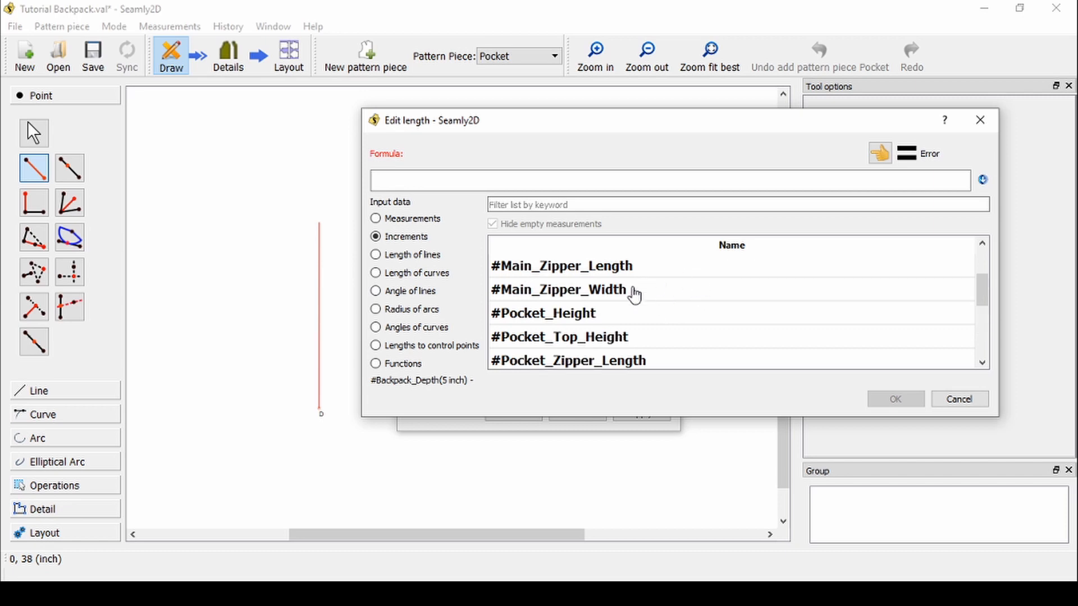
{"action": "double_click", "coordinate": [593, 315]}
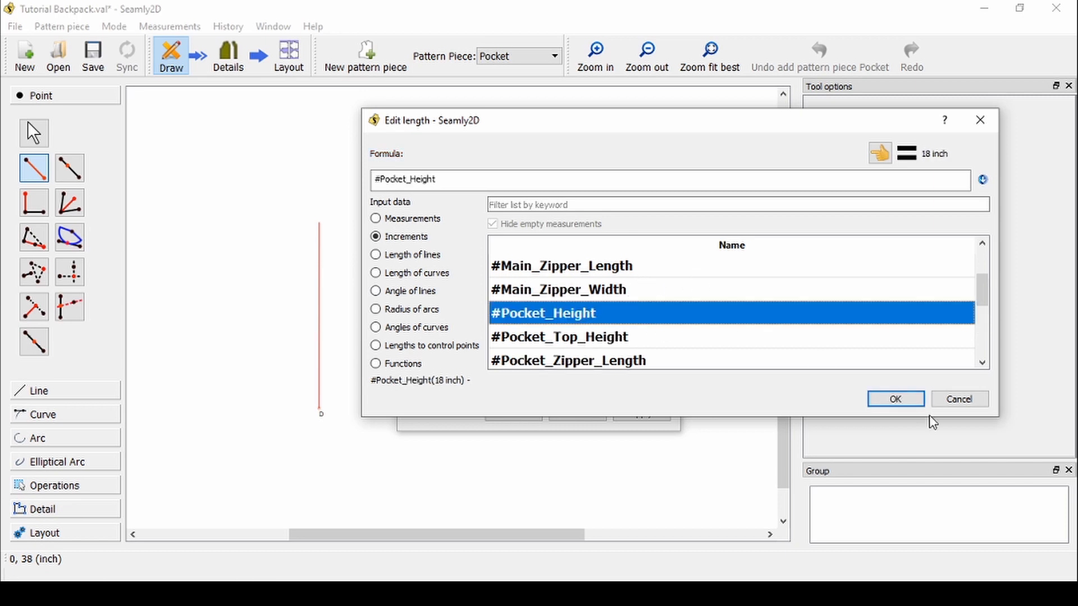
{"action": "left_click", "coordinate": [888, 404]}
{"action": "left_click", "coordinate": [509, 416]}
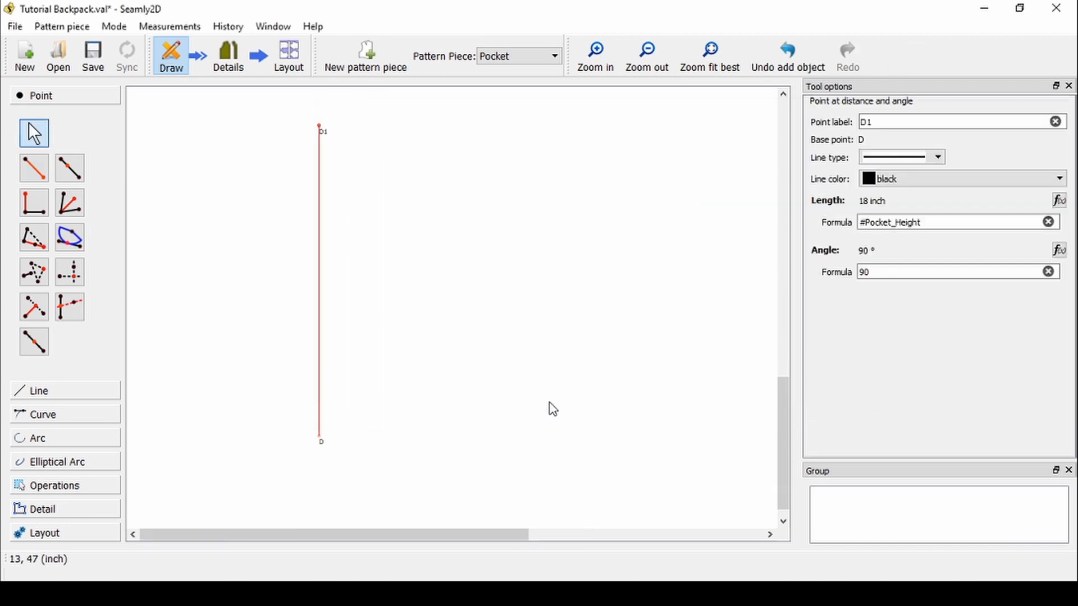
Create a point along the perpendicular at D1 to line D1-D, using the increment #Backpack_Width as its length.
{"action": "left_click", "coordinate": [34, 203]}
{"action": "left_click", "coordinate": [318, 129]}
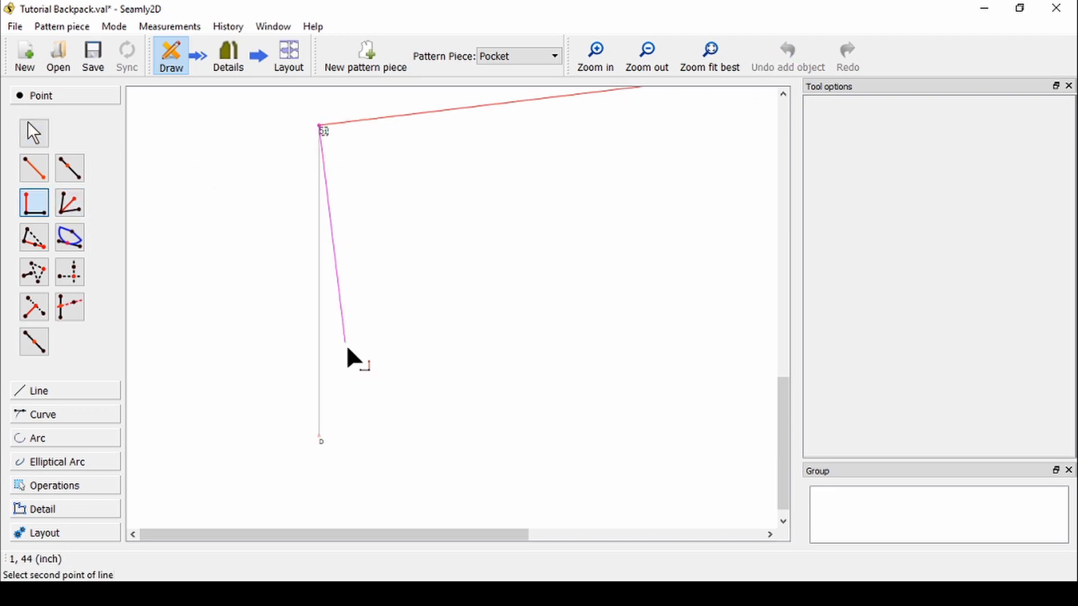
{"action": "left_click", "coordinate": [319, 438]}
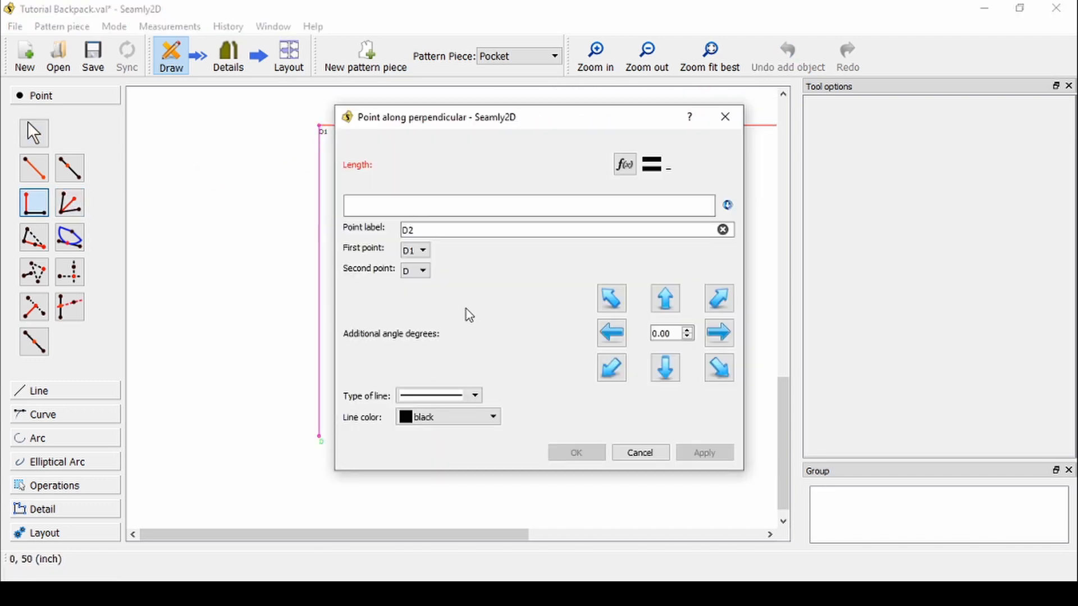
{"action": "left_click", "coordinate": [625, 166]}
{"action": "left_click", "coordinate": [385, 238]}
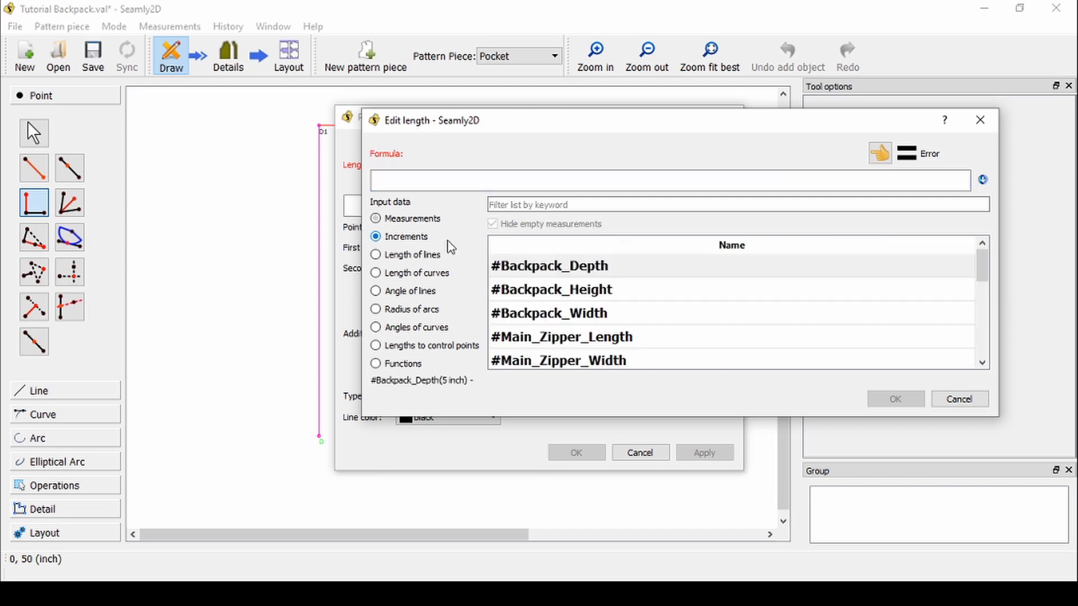
{"action": "left_click", "coordinate": [566, 318]}
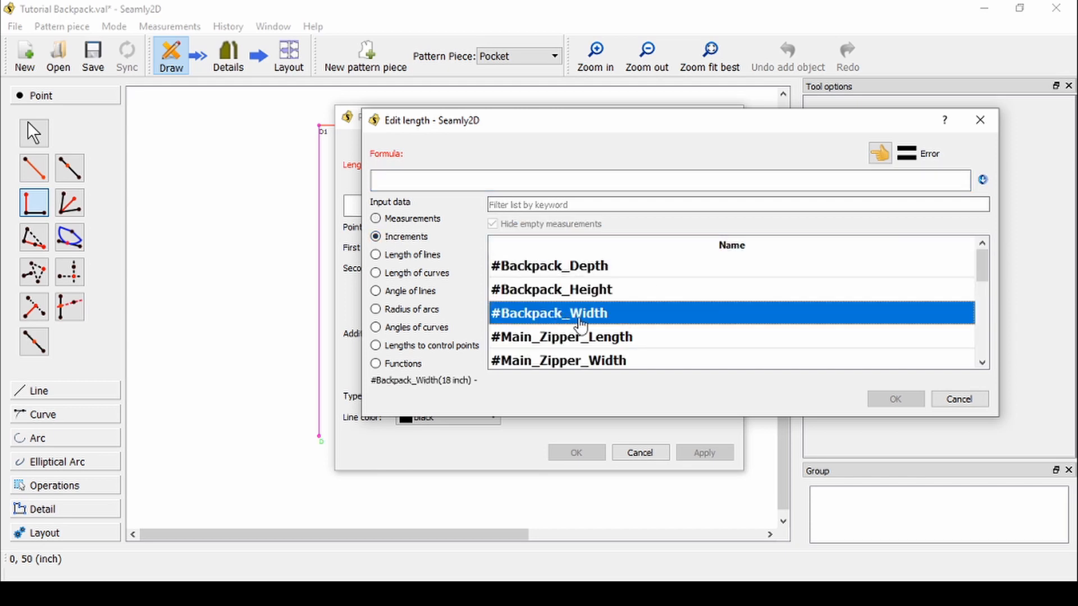
{"action": "double_click", "coordinate": [638, 319]}
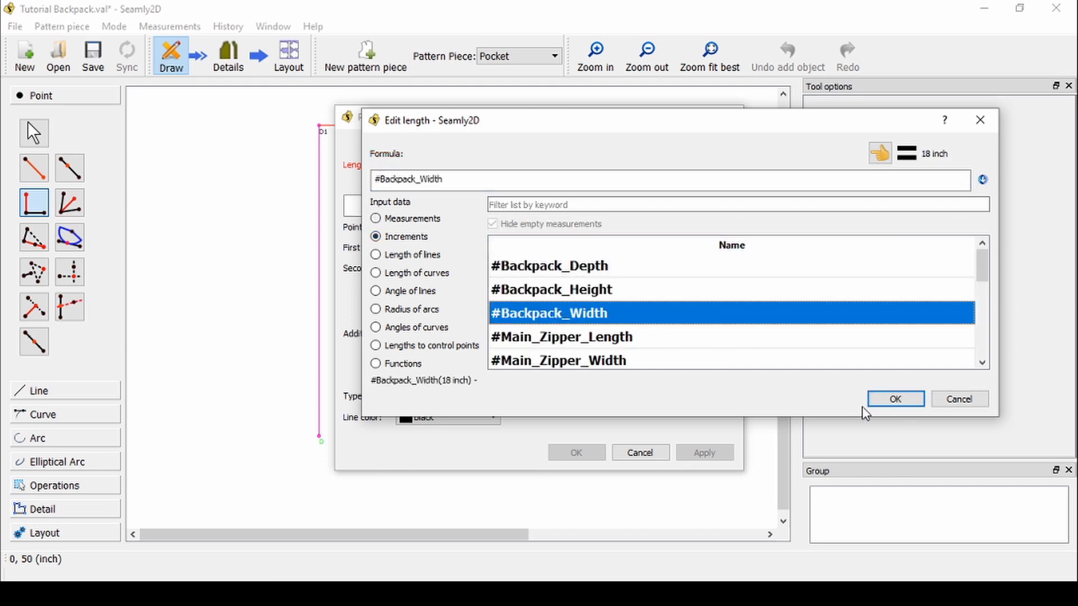
{"action": "left_click", "coordinate": [895, 399]}
{"action": "left_click", "coordinate": [576, 452]}
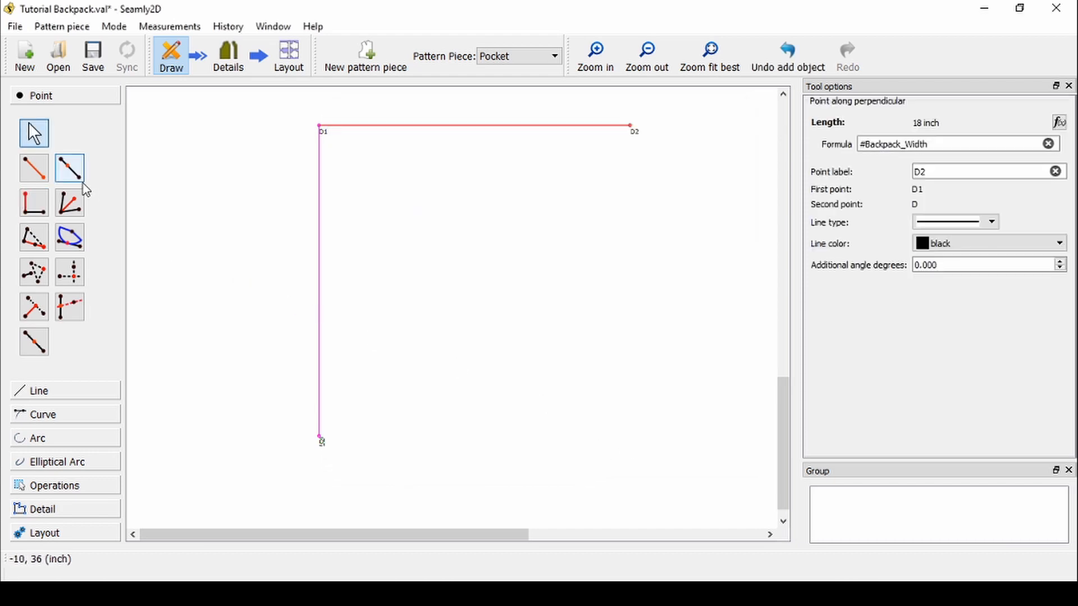
Complete the pocket rectangle with a point along the perpendicular at D2 to line D2-D1, and save the pattern file.
{"action": "left_click", "coordinate": [34, 203]}
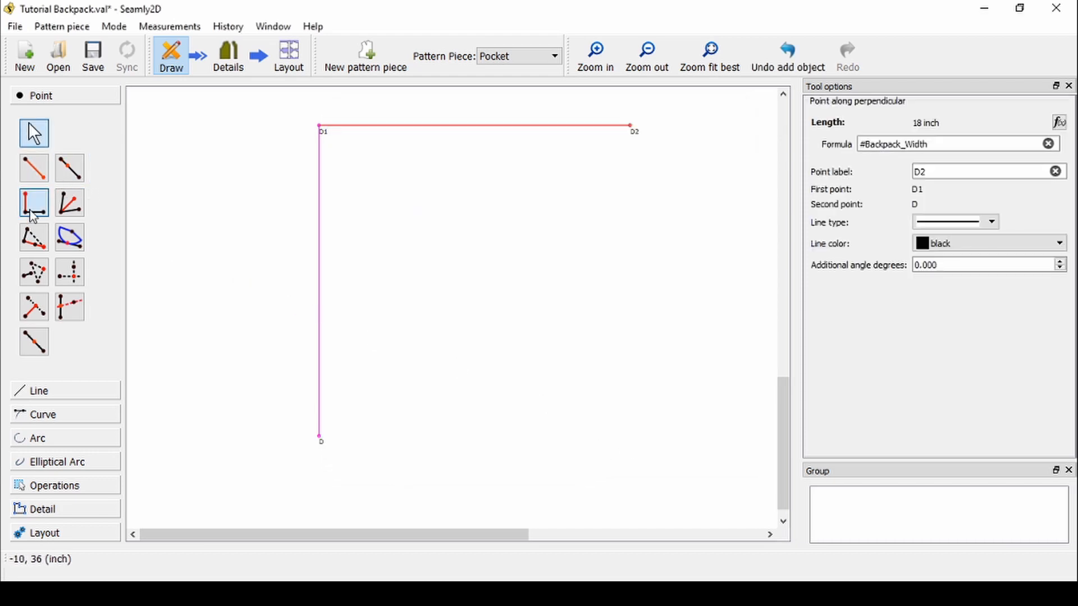
{"action": "left_click", "coordinate": [631, 125]}
{"action": "left_click", "coordinate": [319, 126]}
{"action": "key", "text": "ctrl+s"}
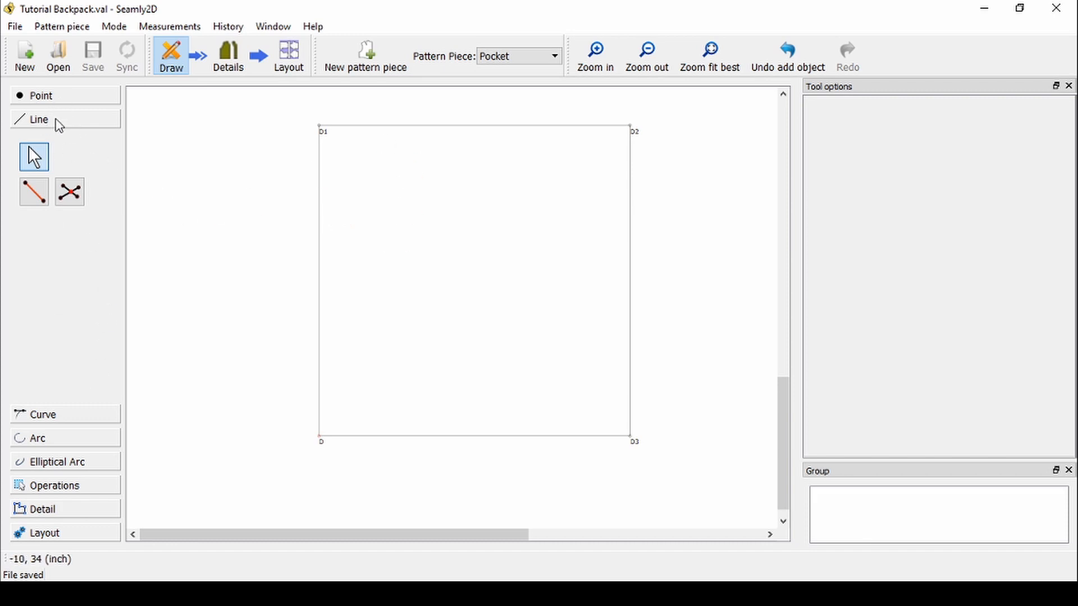
Create a point at distance along the line from D1 to D, using the increment #Pocket_Top_Height as its length.
{"action": "left_click", "coordinate": [57, 96]}
{"action": "left_click", "coordinate": [70, 167]}
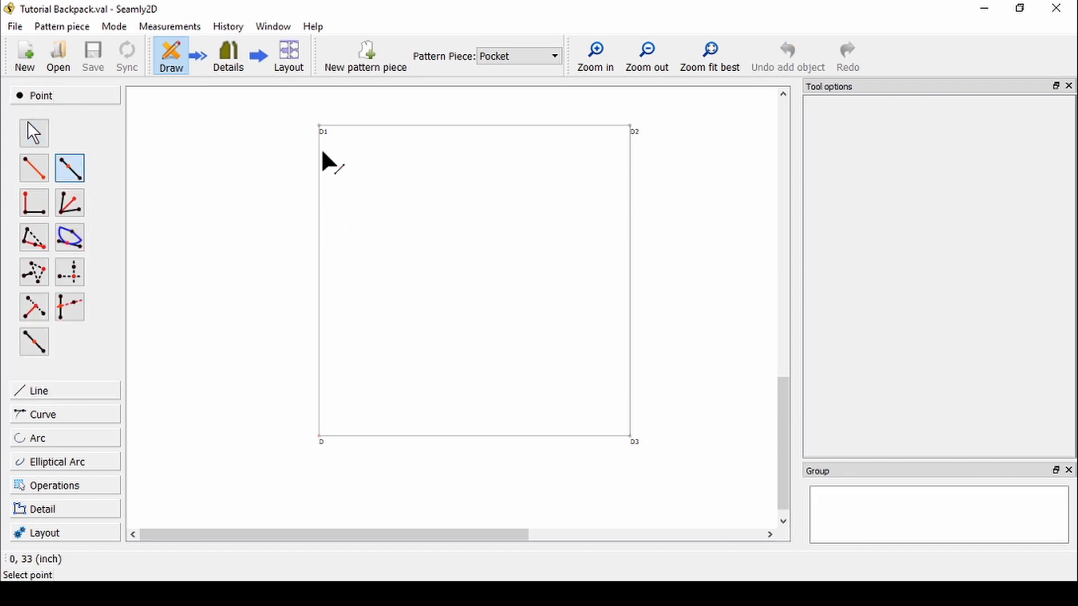
{"action": "left_click", "coordinate": [324, 130]}
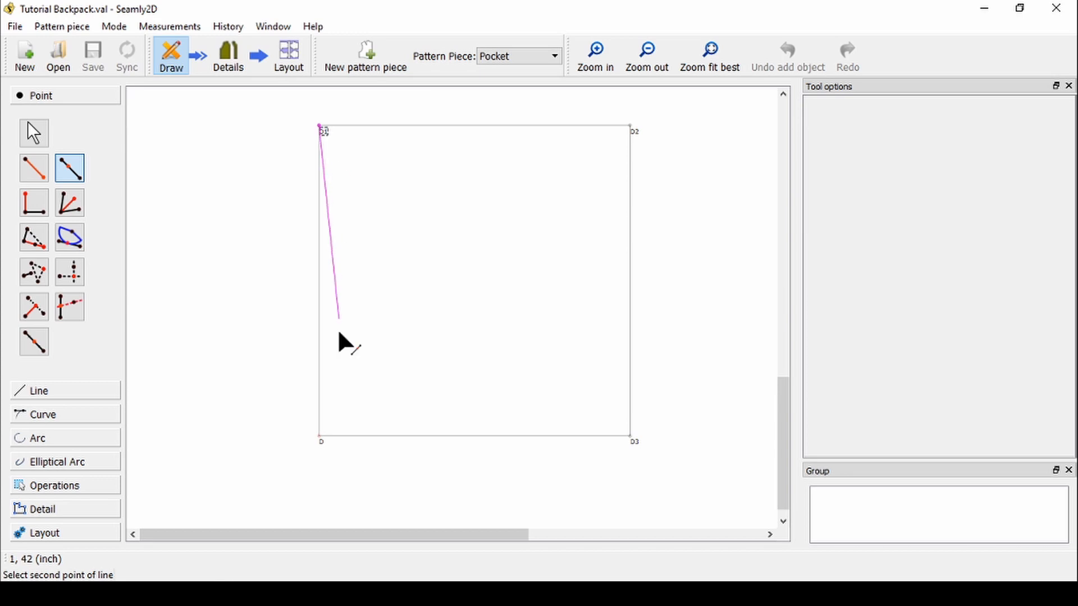
{"action": "left_click", "coordinate": [321, 437]}
{"action": "left_click", "coordinate": [582, 223]}
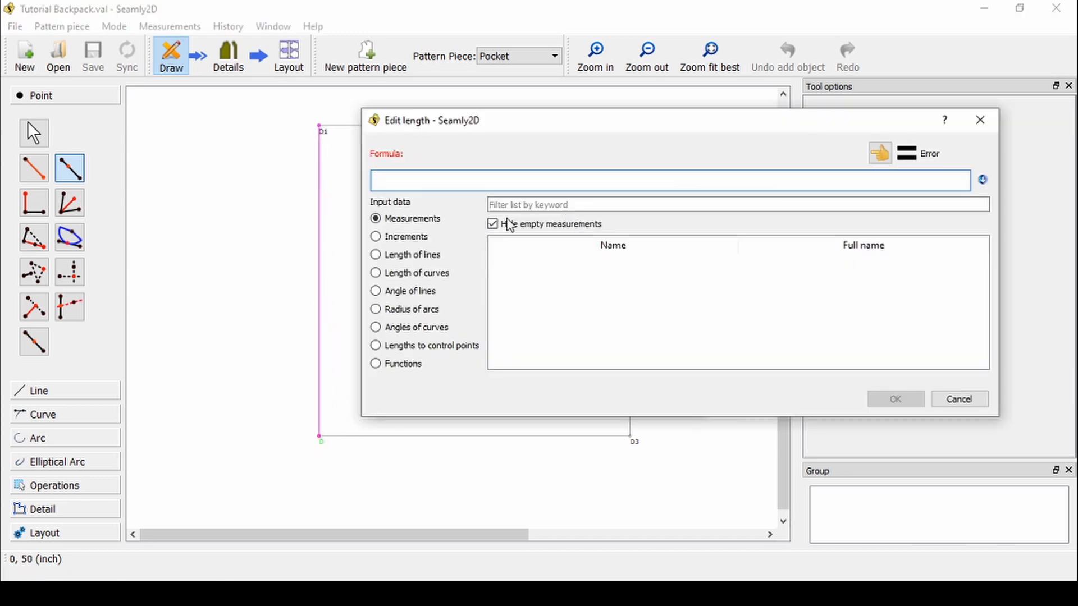
{"action": "left_click", "coordinate": [376, 237]}
{"action": "scroll", "coordinate": [673, 318], "scroll_direction": "down", "scroll_amount": 3}
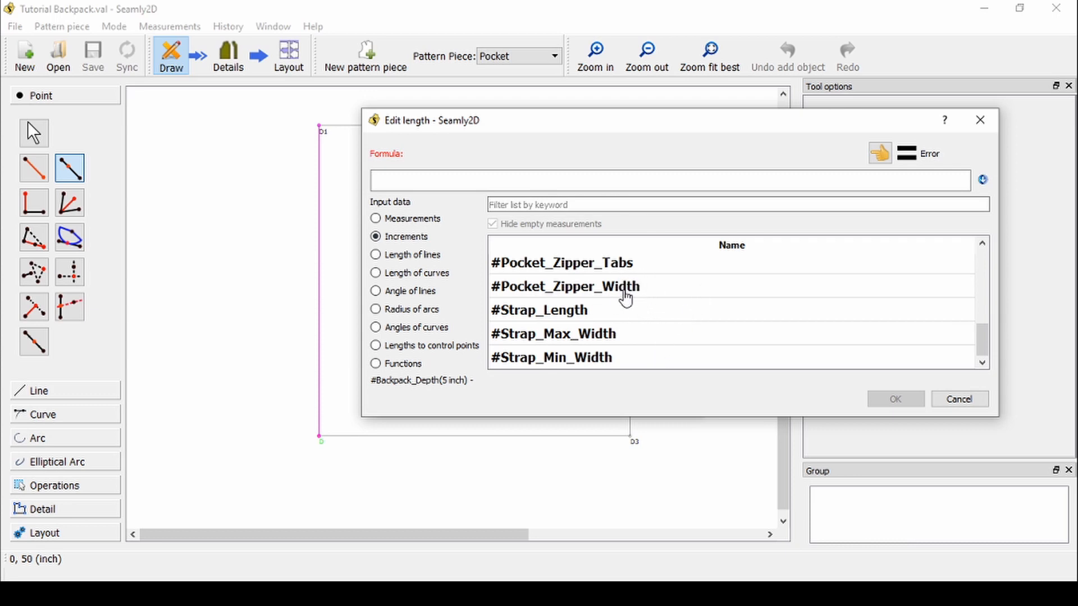
{"action": "scroll", "coordinate": [628, 298], "scroll_direction": "up", "scroll_amount": 1}
{"action": "double_click", "coordinate": [617, 267]}
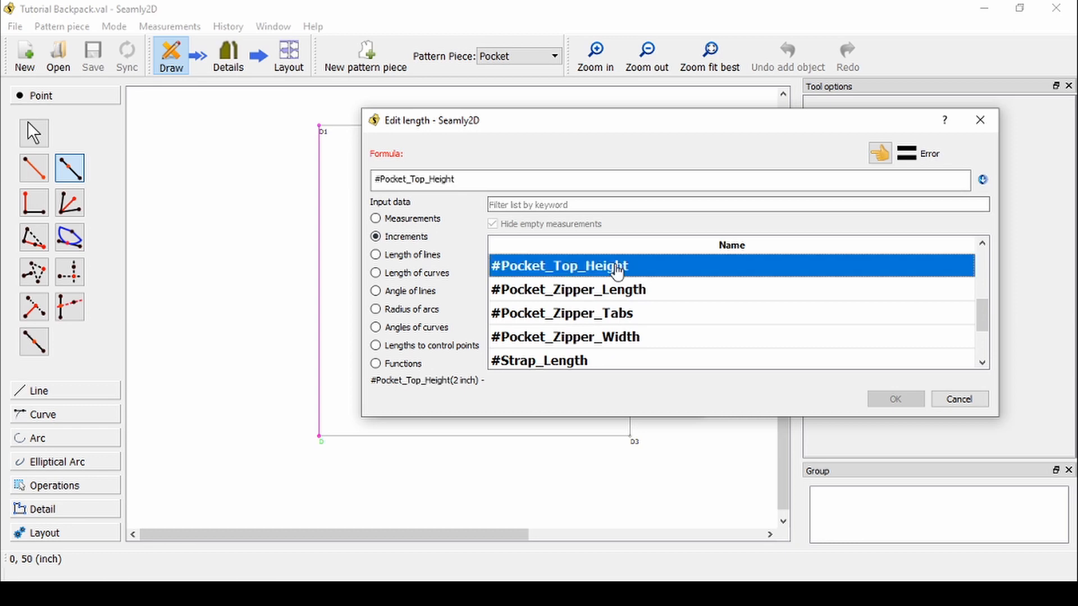
{"action": "left_click", "coordinate": [895, 399]}
{"action": "left_click", "coordinate": [519, 396]}
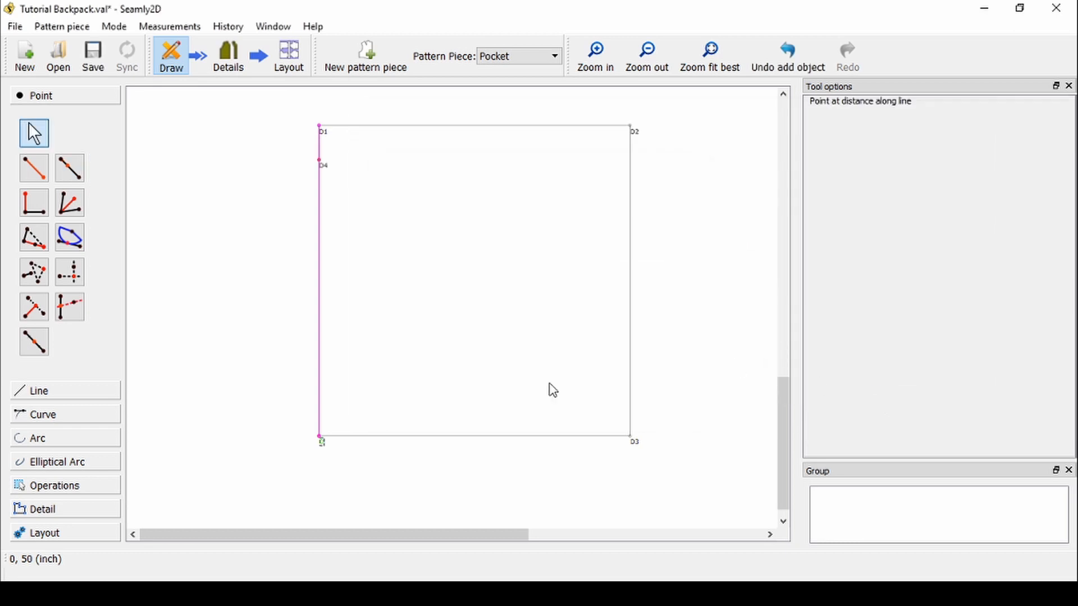
Start a point at distance along the line from D2 to D3, with line lengths as input data for its formula.
{"action": "left_click", "coordinate": [80, 175]}
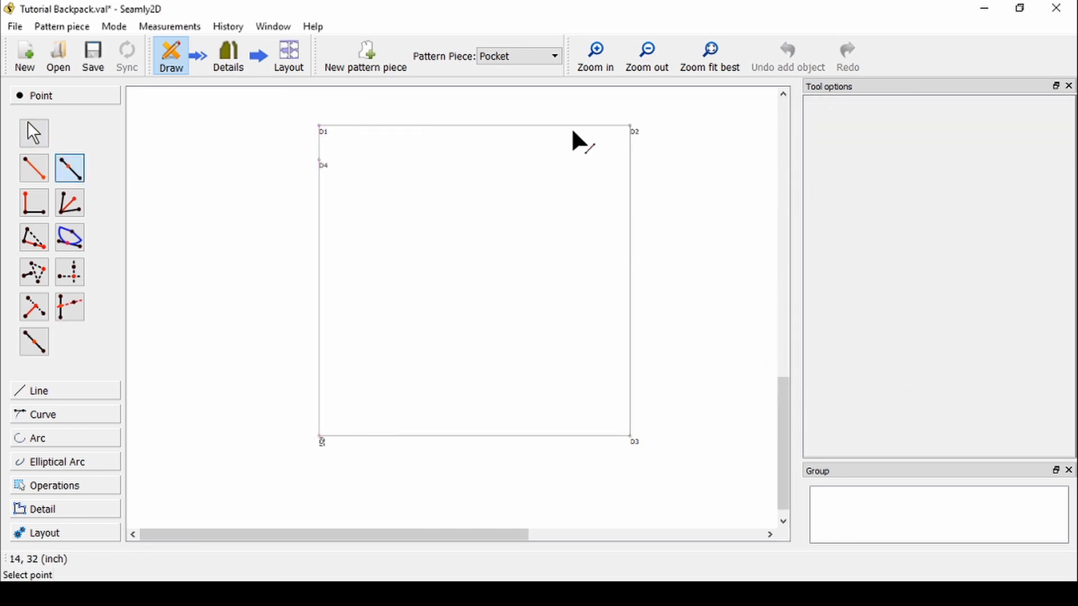
{"action": "left_click", "coordinate": [630, 128]}
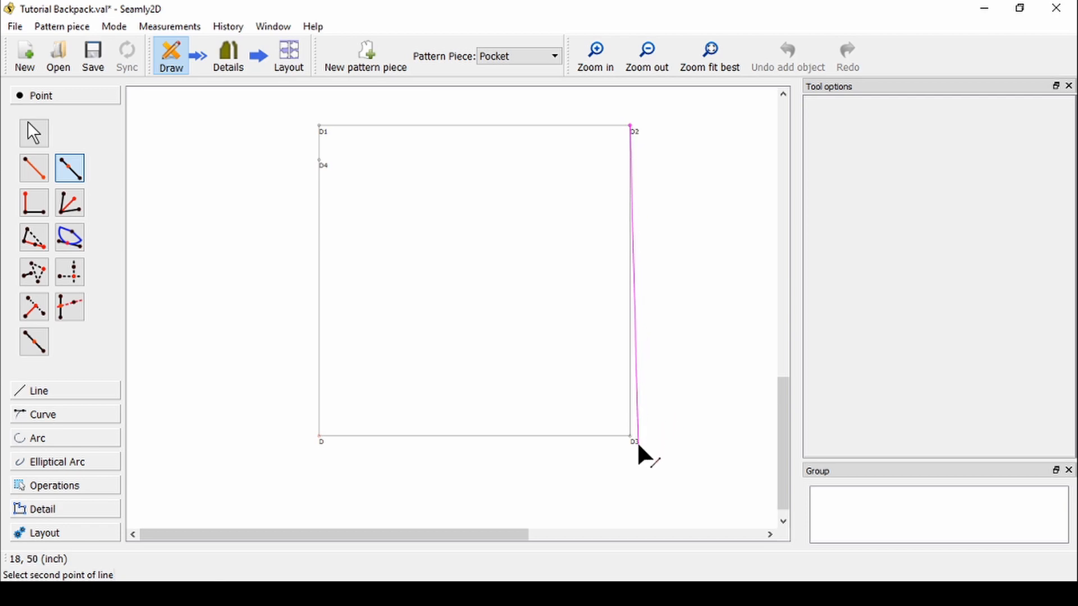
{"action": "left_click", "coordinate": [634, 440]}
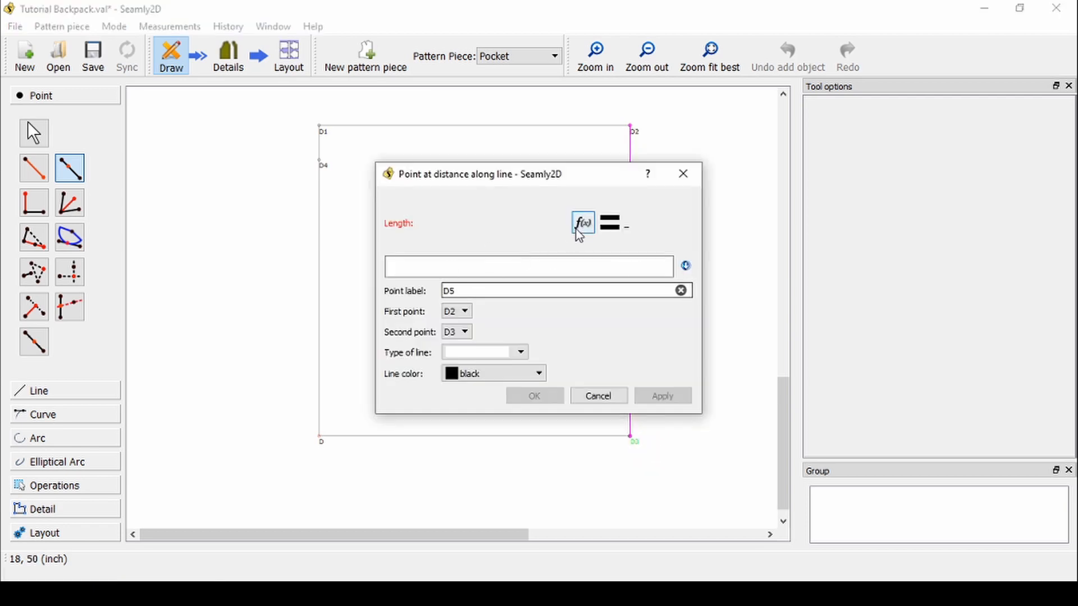
{"action": "left_click", "coordinate": [582, 223]}
{"action": "left_click", "coordinate": [387, 254]}
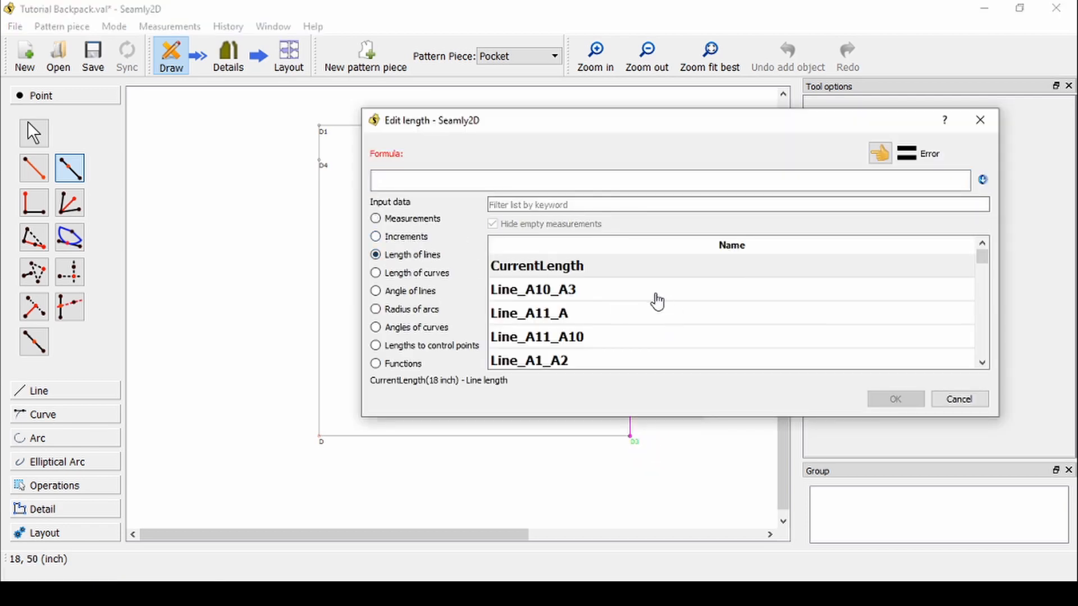
{"action": "scroll", "coordinate": [651, 308], "scroll_direction": "down", "scroll_amount": 5}
{"action": "scroll", "coordinate": [644, 312], "scroll_direction": "down", "scroll_amount": 1}
{"action": "double_click", "coordinate": [527, 359]}
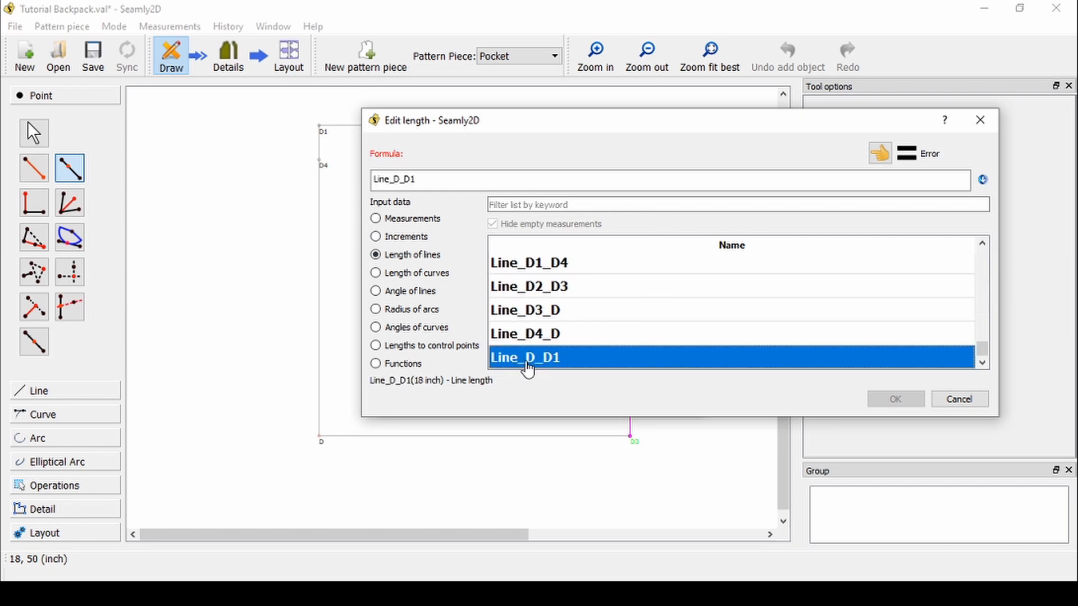
{"action": "left_click_drag", "start_coordinate": [438, 176], "coordinate": [335, 174]}
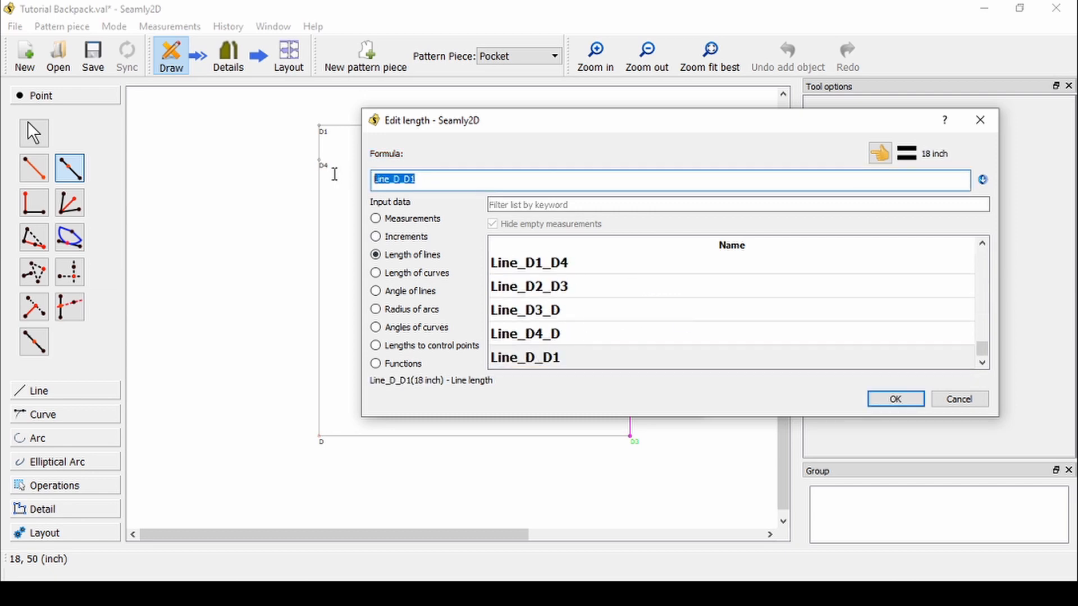
{"action": "key", "text": "Delete"}
Set the length formula to Line_D1_D4 and create the point on line D2-D3.
{"action": "double_click", "coordinate": [574, 263]}
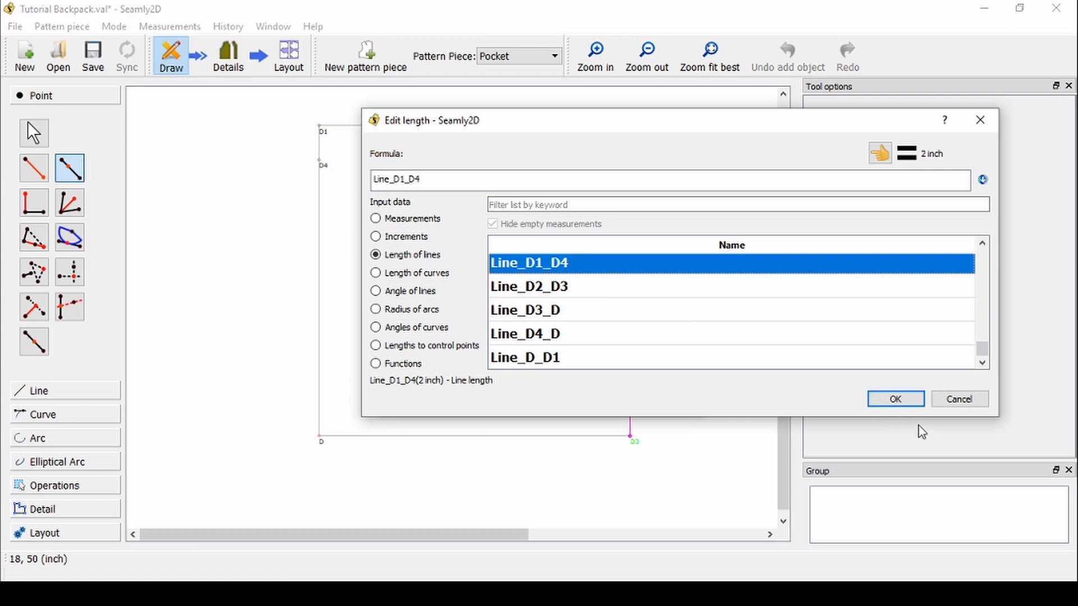
{"action": "left_click", "coordinate": [898, 402]}
{"action": "left_click", "coordinate": [533, 395]}
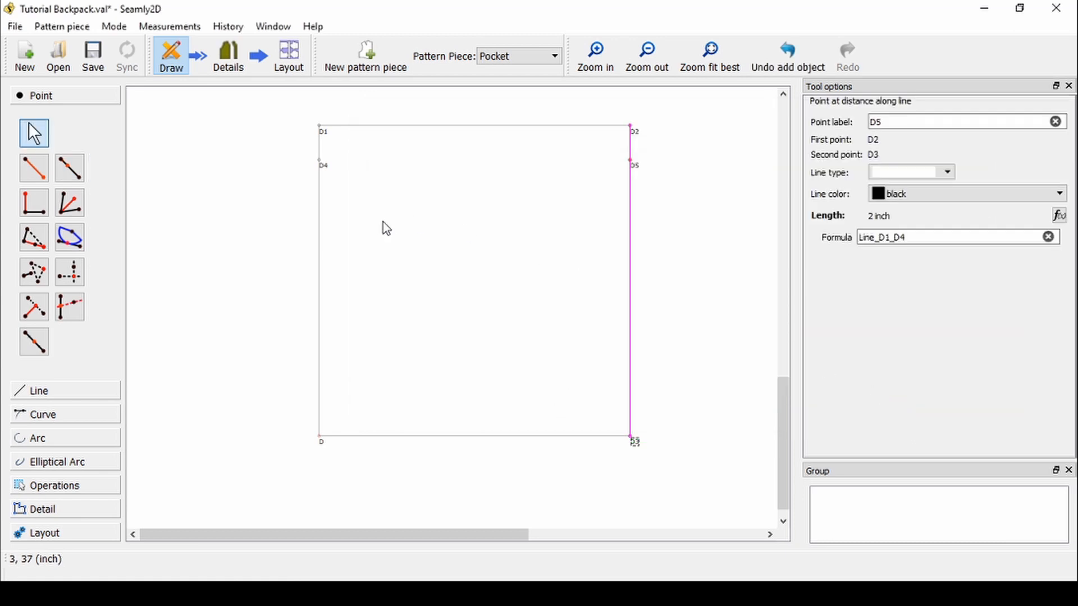
Draw a line from D4 to D5 across the upper part of the pocket.
{"action": "left_click", "coordinate": [354, 215]}
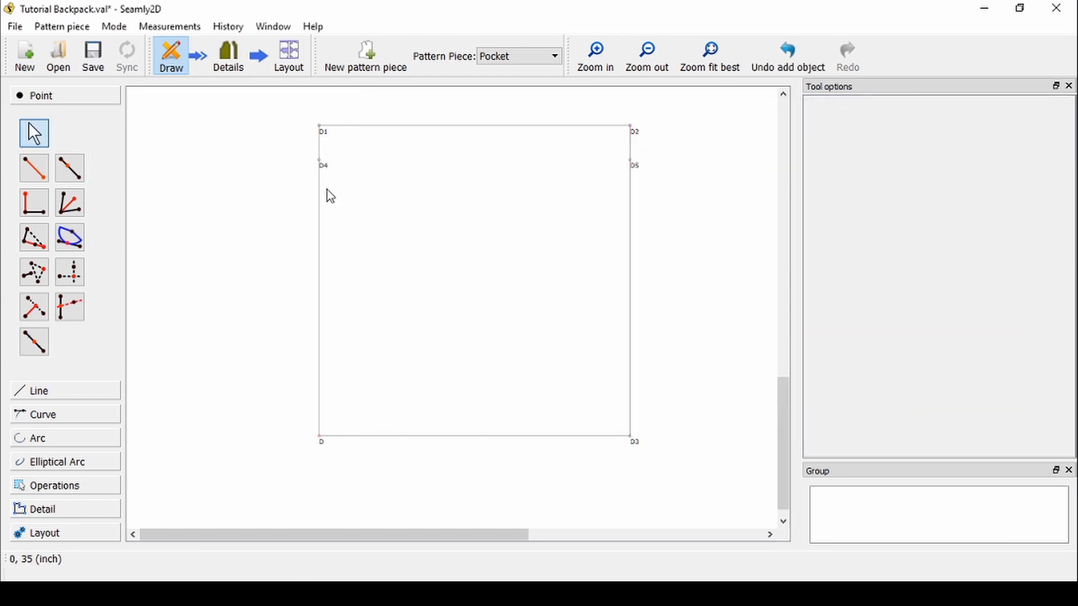
{"action": "left_click", "coordinate": [89, 391]}
{"action": "left_click", "coordinate": [37, 197]}
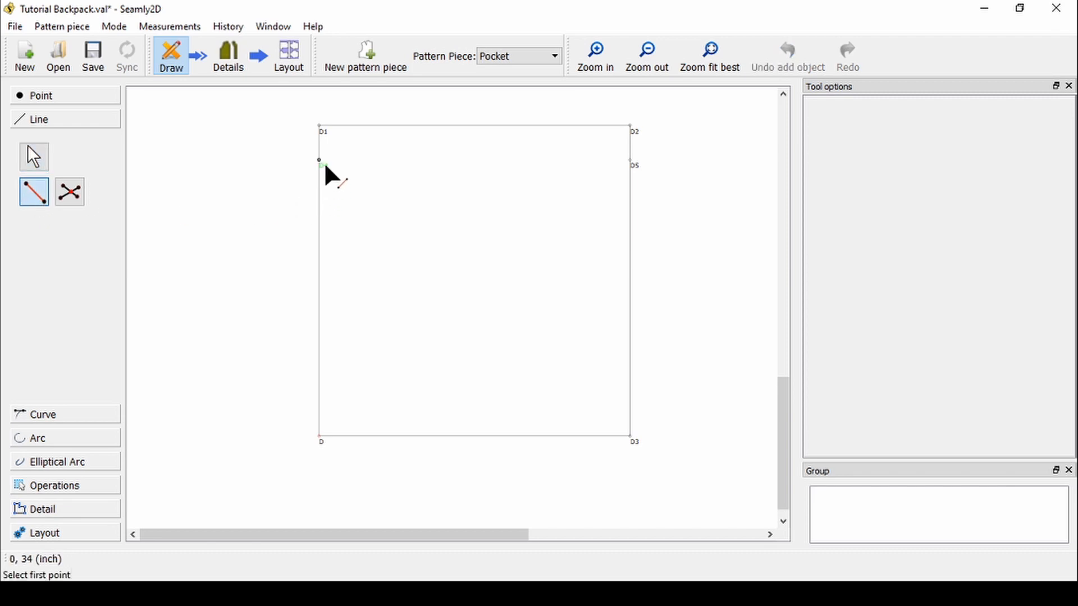
{"action": "left_click", "coordinate": [323, 163]}
{"action": "left_click", "coordinate": [632, 164]}
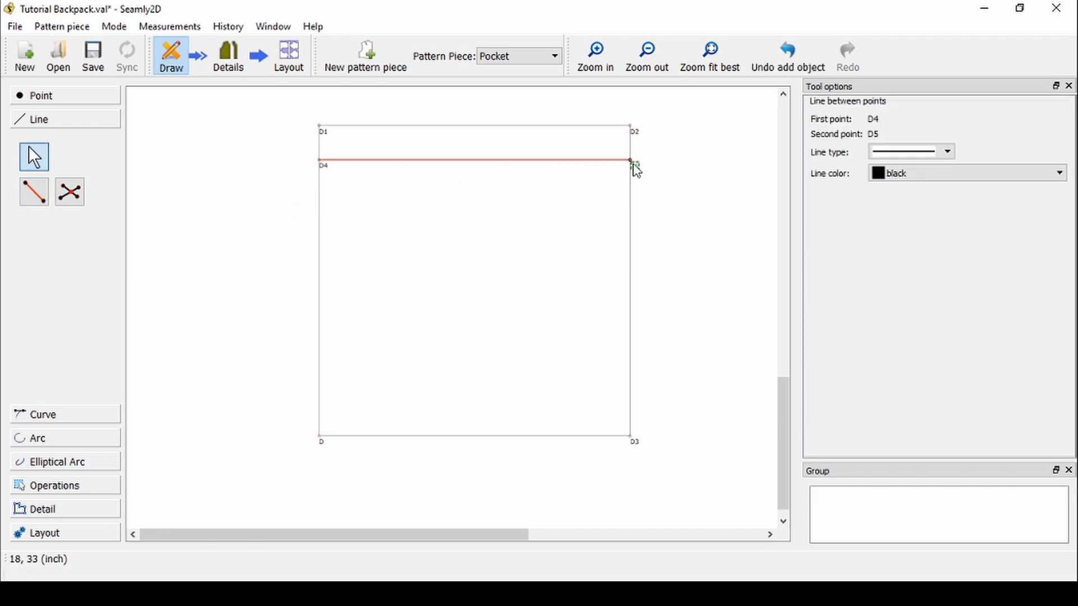
Save the pattern file.
{"action": "left_click", "coordinate": [106, 67]}
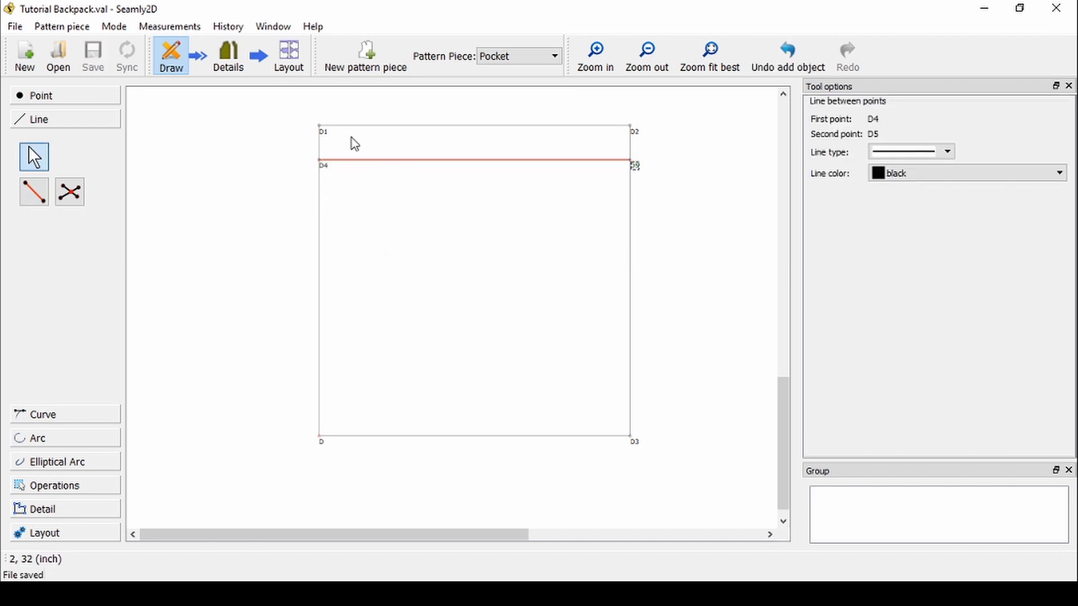
{"action": "left_click", "coordinate": [326, 134]}
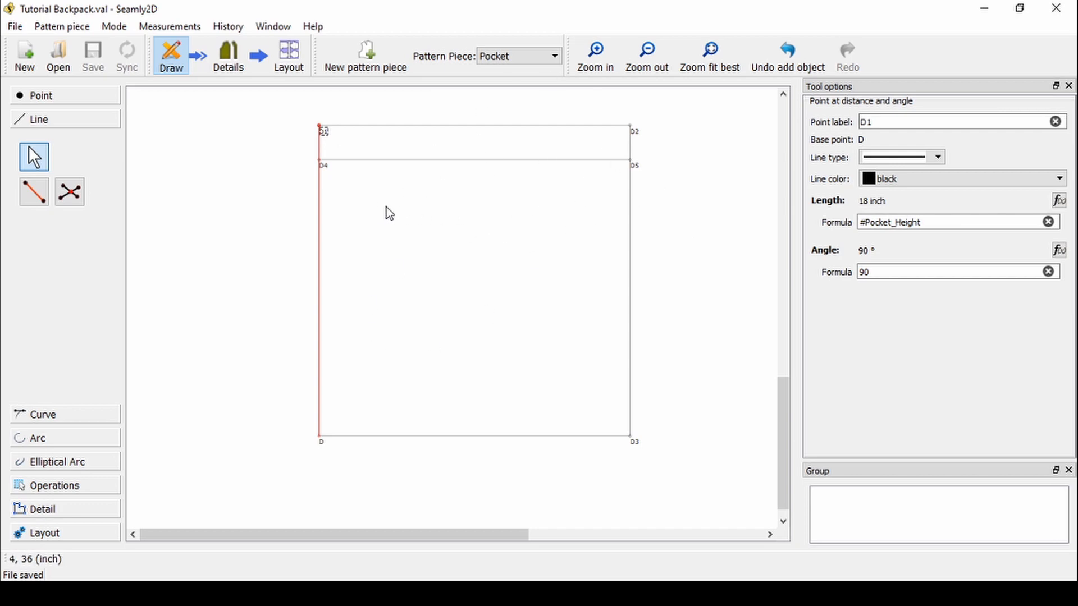
Create a point at distance along the line from D4 to D, using the increment #Pocket_Zipper_Width as its length.
{"action": "left_click", "coordinate": [66, 96]}
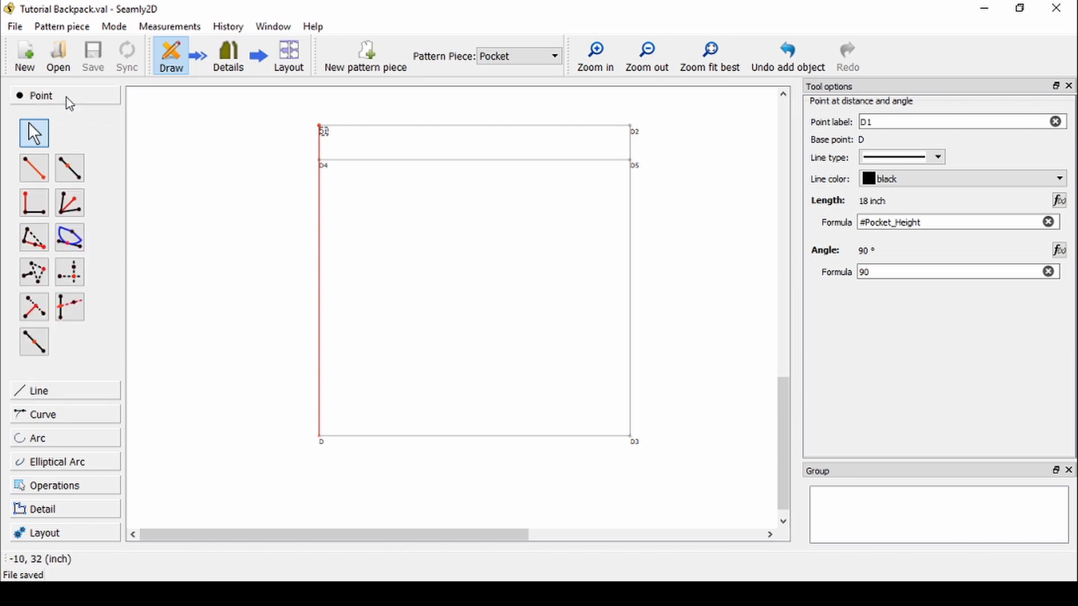
{"action": "left_click", "coordinate": [70, 168]}
{"action": "left_click", "coordinate": [320, 161]}
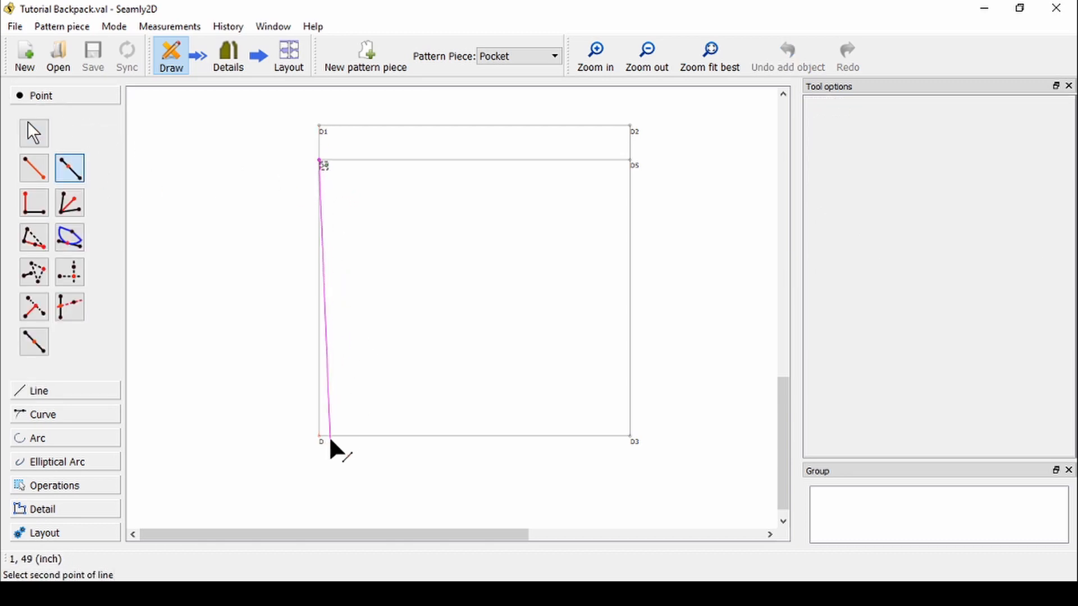
{"action": "left_click", "coordinate": [321, 437]}
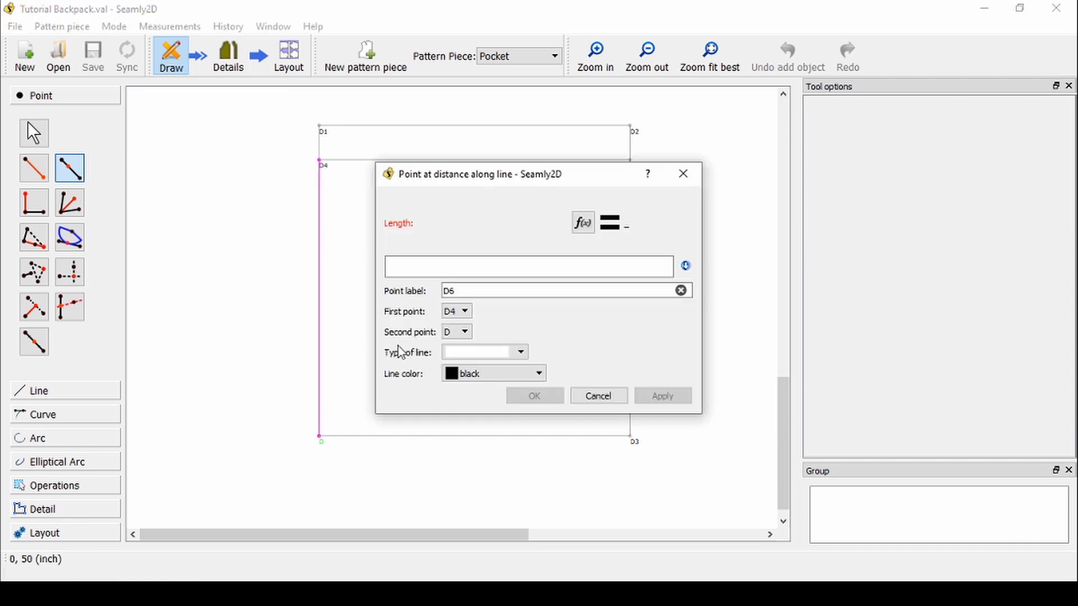
{"action": "left_click", "coordinate": [584, 222]}
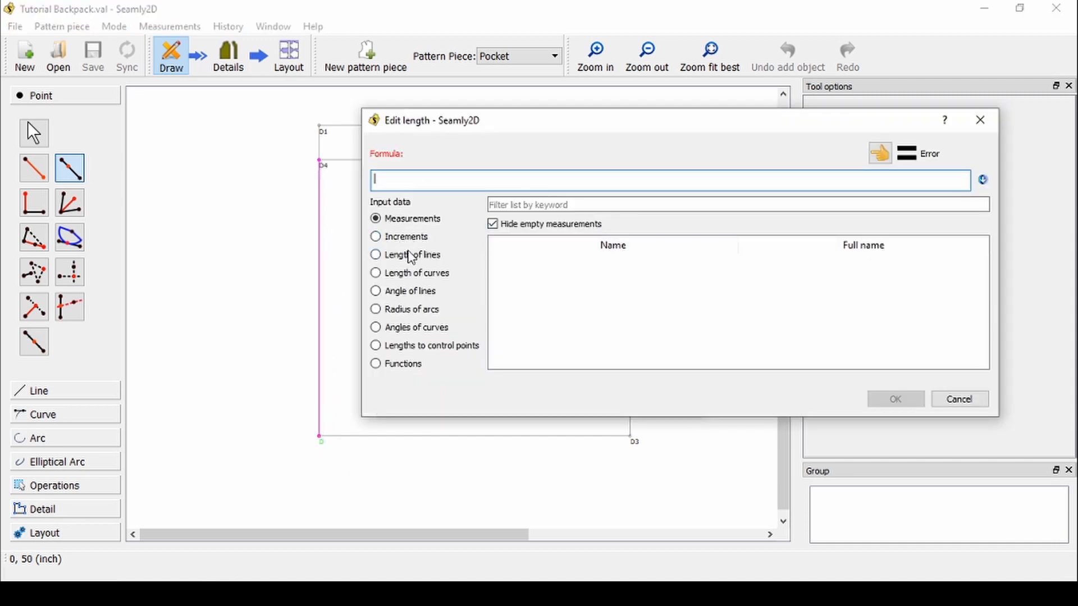
{"action": "left_click", "coordinate": [376, 255]}
{"action": "scroll", "coordinate": [686, 294], "scroll_direction": "down", "scroll_amount": 6}
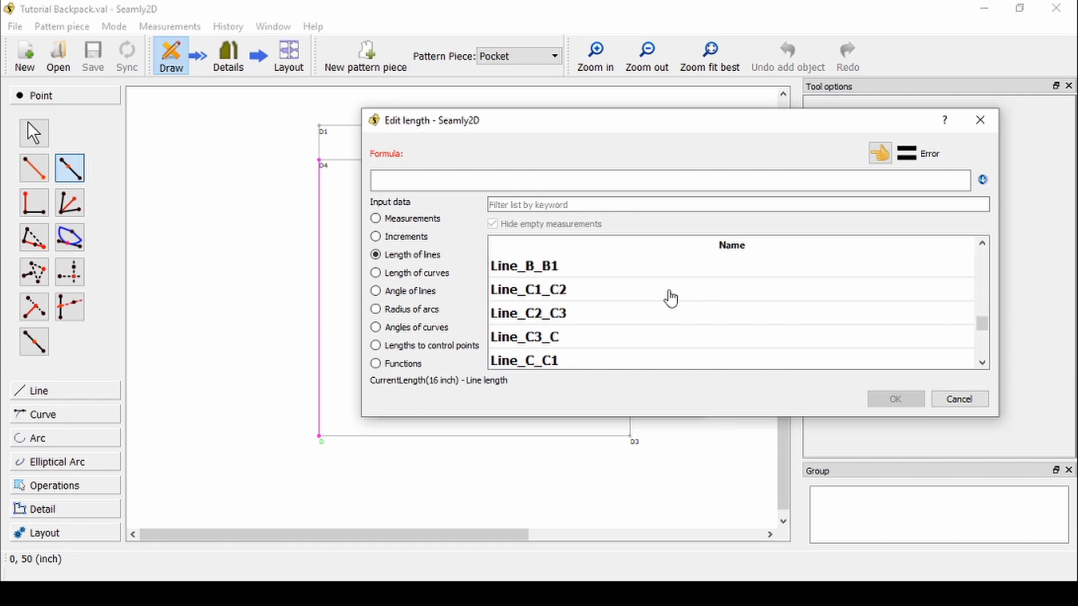
{"action": "left_click", "coordinate": [425, 239]}
{"action": "scroll", "coordinate": [614, 312], "scroll_direction": "down", "scroll_amount": 5}
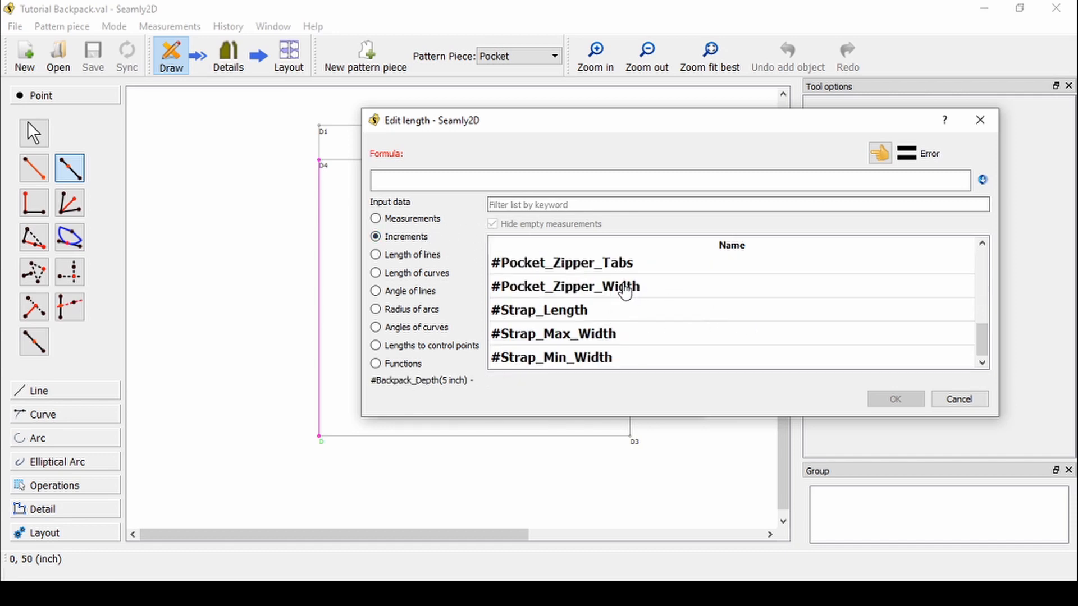
{"action": "double_click", "coordinate": [623, 289]}
{"action": "left_click", "coordinate": [898, 401]}
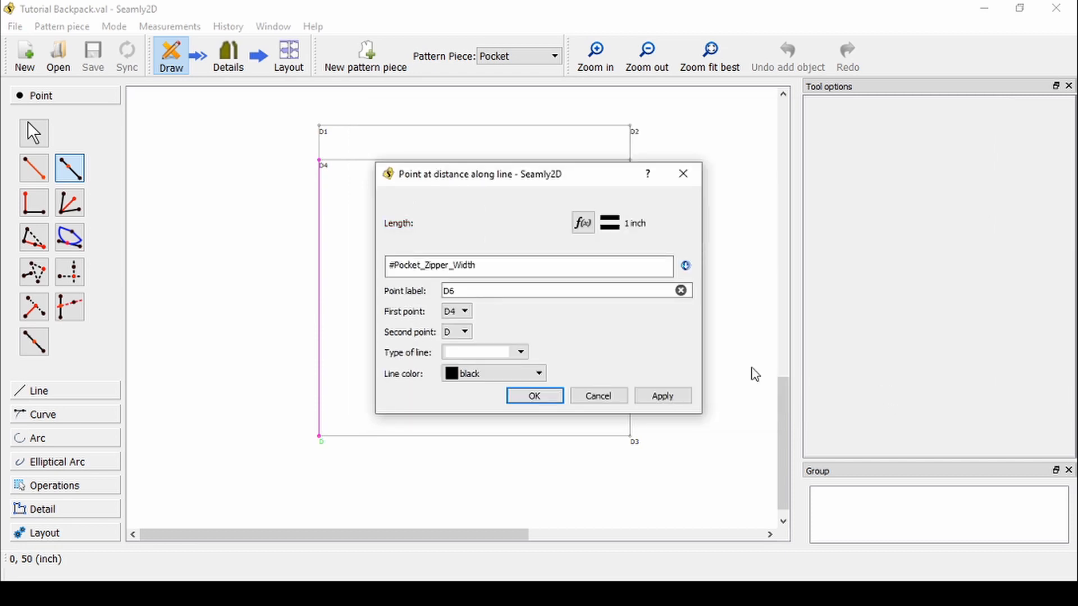
{"action": "left_click", "coordinate": [547, 398]}
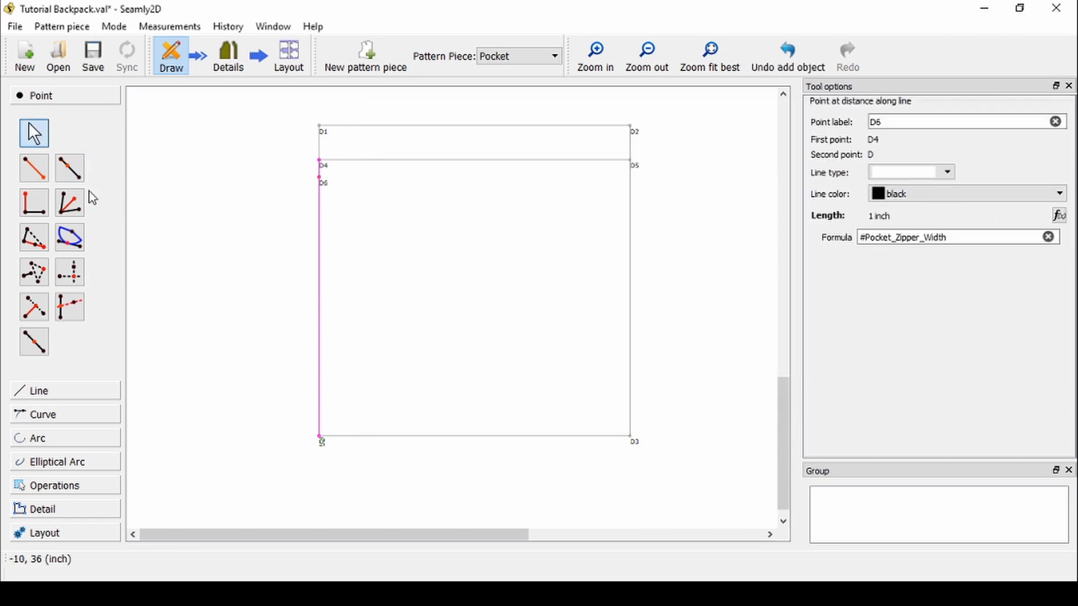
Create a point at distance along the line from D5 to D3, using the line length Line_D4_D6 as its length.
{"action": "left_click", "coordinate": [72, 175]}
{"action": "left_click", "coordinate": [631, 161]}
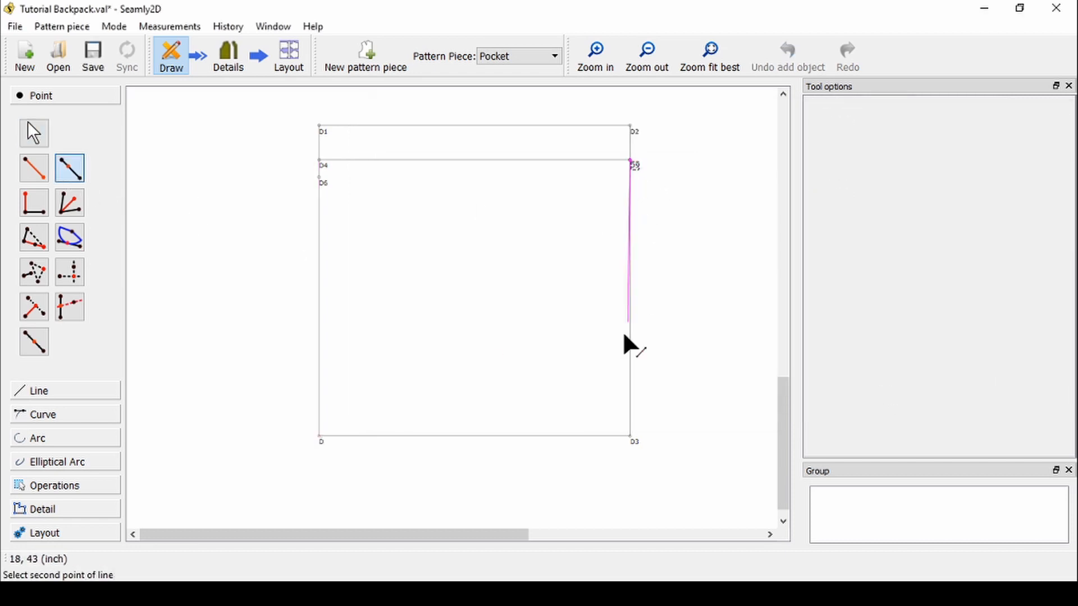
{"action": "left_click", "coordinate": [638, 440]}
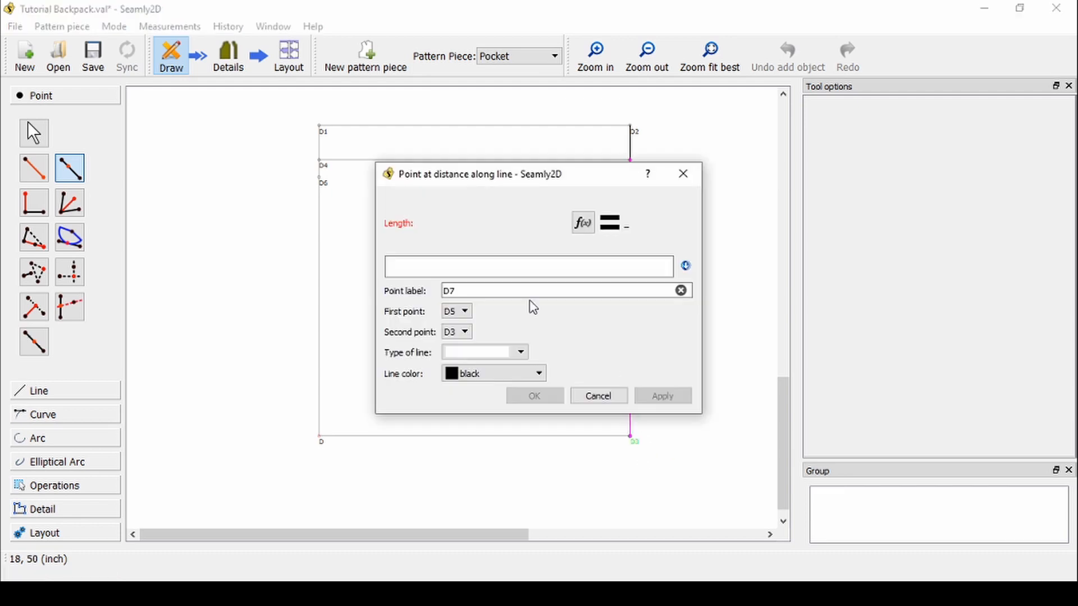
{"action": "left_click", "coordinate": [581, 223]}
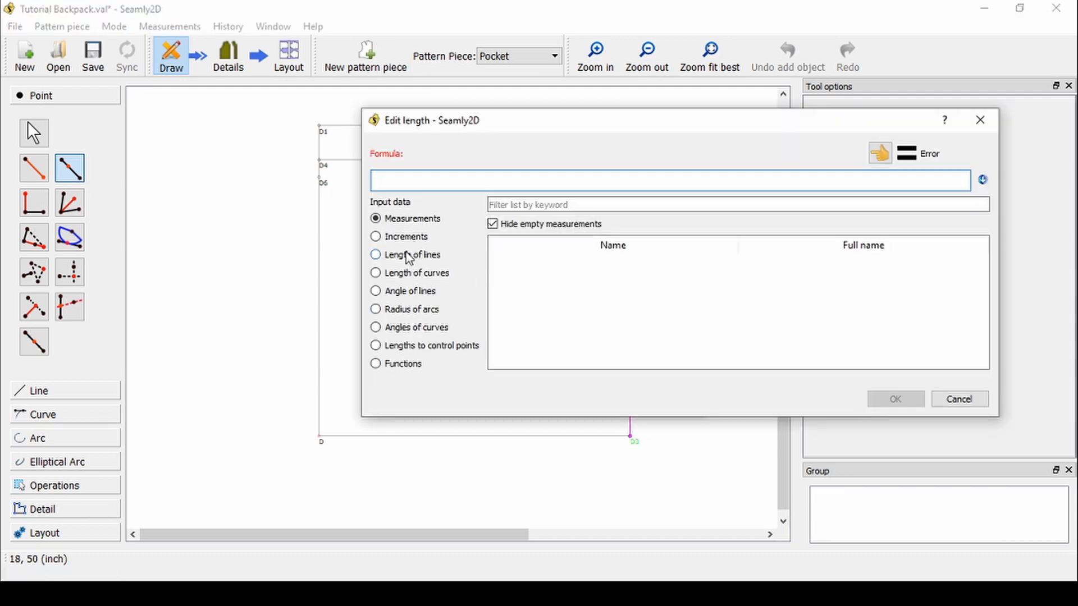
{"action": "left_click", "coordinate": [409, 255]}
{"action": "scroll", "coordinate": [606, 323], "scroll_direction": "down", "scroll_amount": 10}
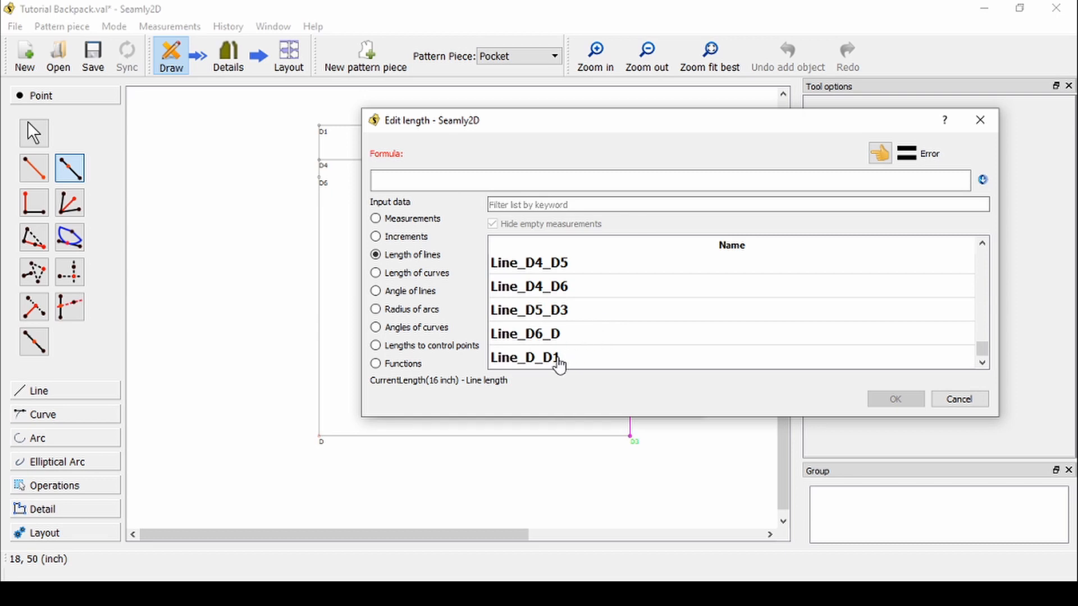
{"action": "double_click", "coordinate": [573, 295]}
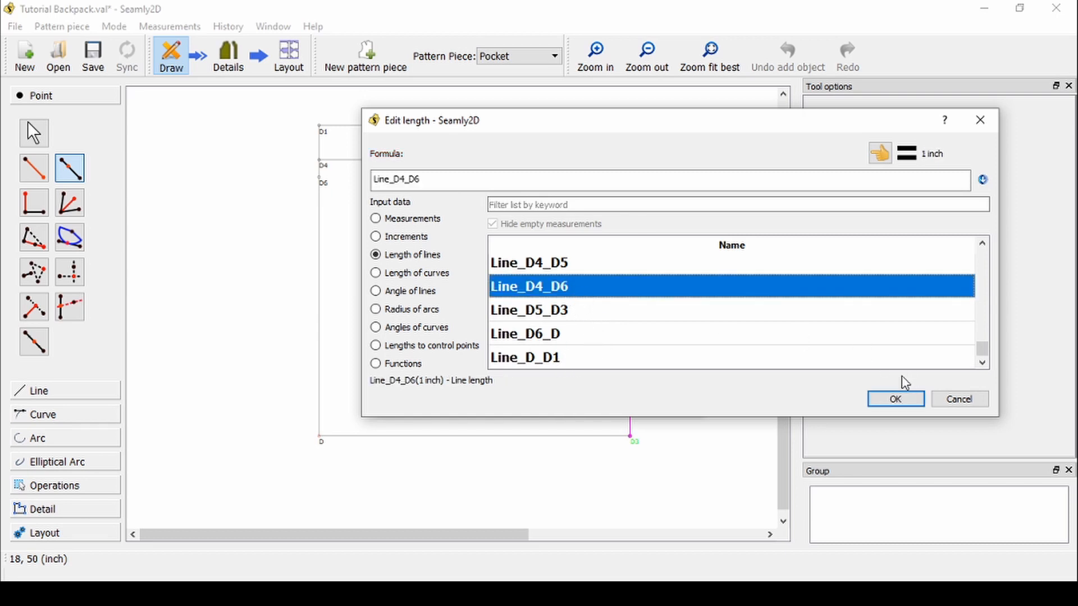
{"action": "left_click", "coordinate": [895, 398]}
{"action": "left_click", "coordinate": [533, 396]}
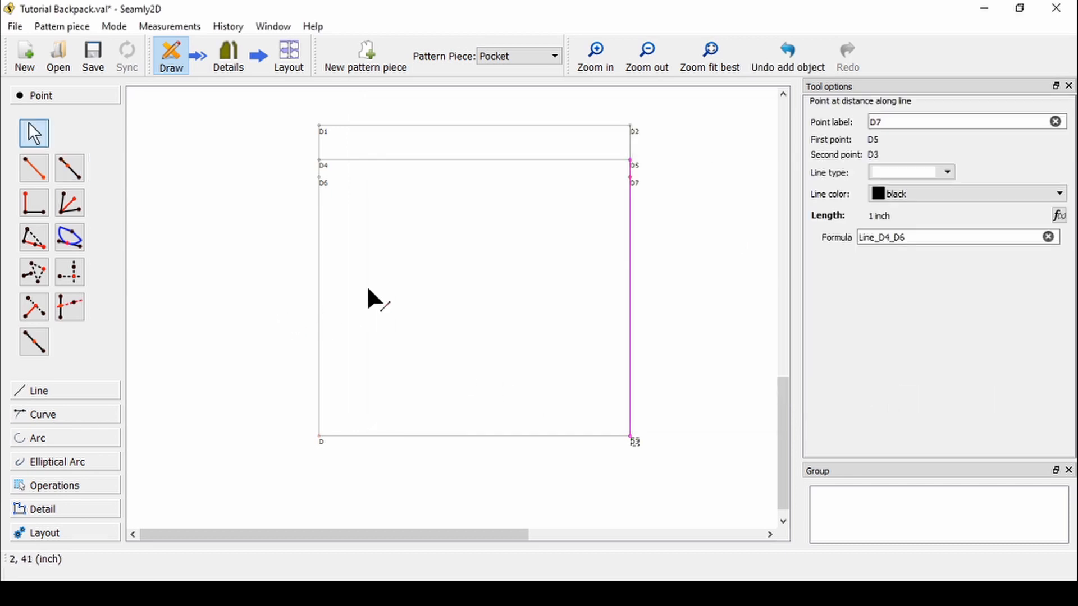
Draw a line from D6 to D7 below the first division line and save the pattern.
{"action": "left_click", "coordinate": [59, 396]}
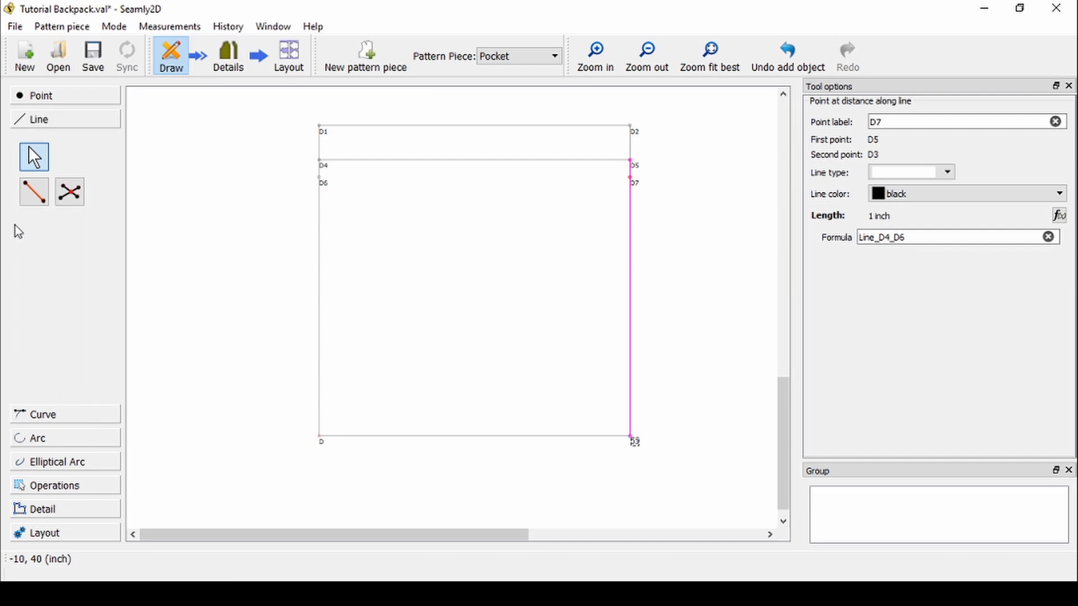
{"action": "left_click", "coordinate": [34, 192]}
{"action": "left_click", "coordinate": [321, 181]}
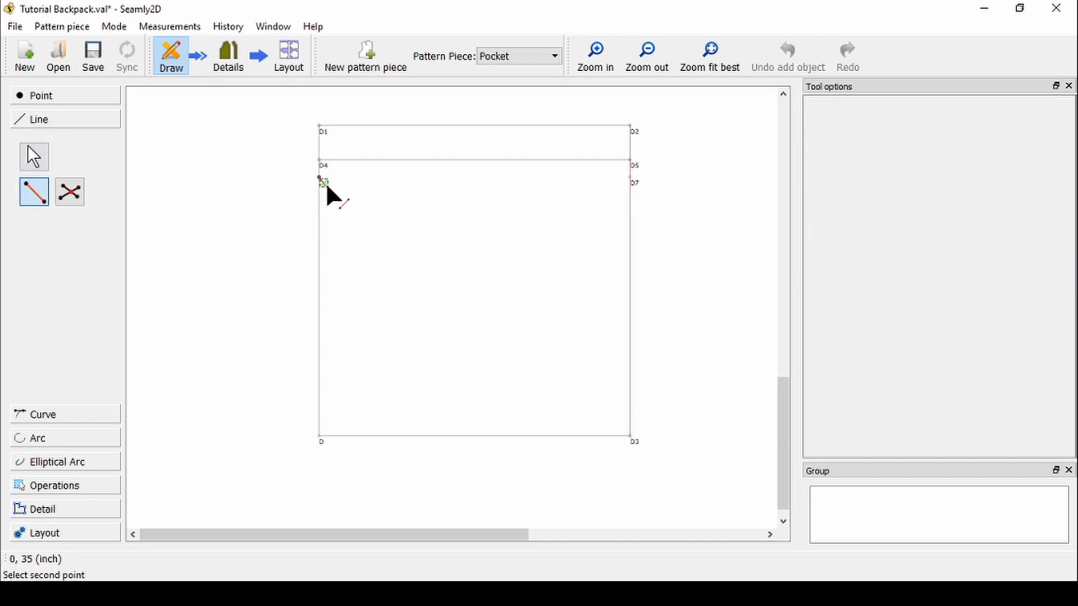
{"action": "left_click", "coordinate": [631, 179]}
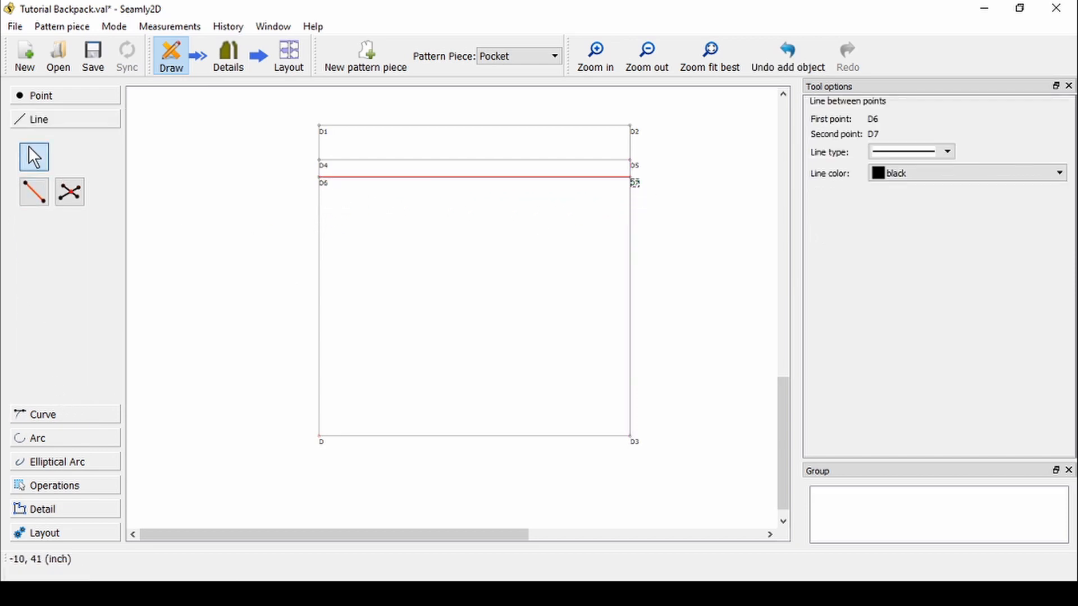
{"action": "left_click", "coordinate": [93, 55]}
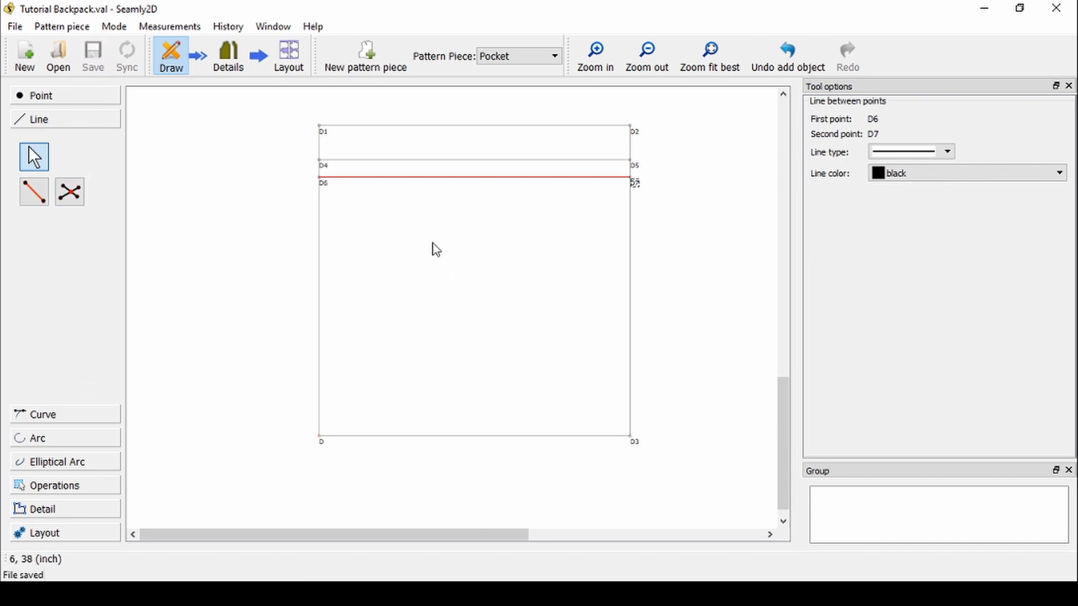
{"action": "left_click", "coordinate": [421, 203]}
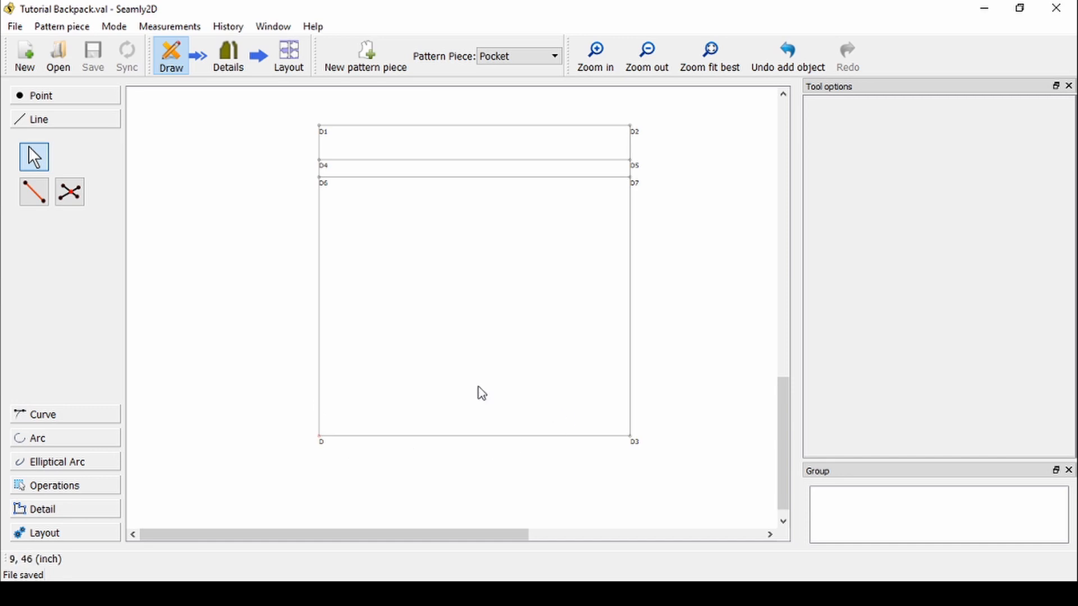
Create a point at distance along the line from D4 to D5, using the increment #Pocket_Zipper_Tabs as its length.
{"action": "scroll", "coordinate": [586, 333], "scroll_direction": "up", "scroll_amount": 3}
{"action": "scroll", "coordinate": [585, 334], "scroll_direction": "down", "scroll_amount": 3}
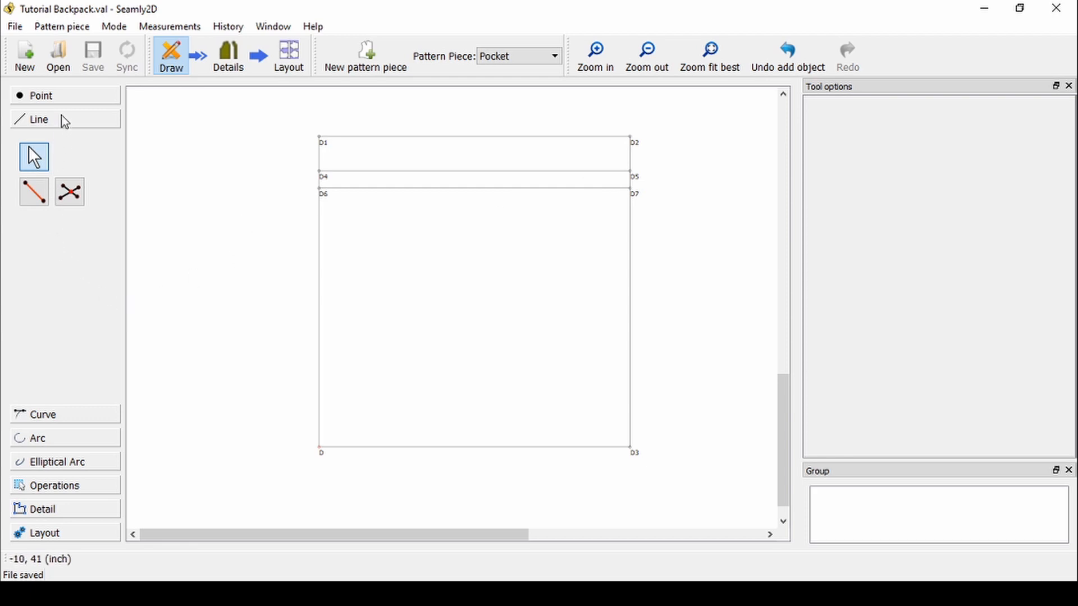
{"action": "left_click", "coordinate": [61, 100]}
{"action": "left_click", "coordinate": [70, 168]}
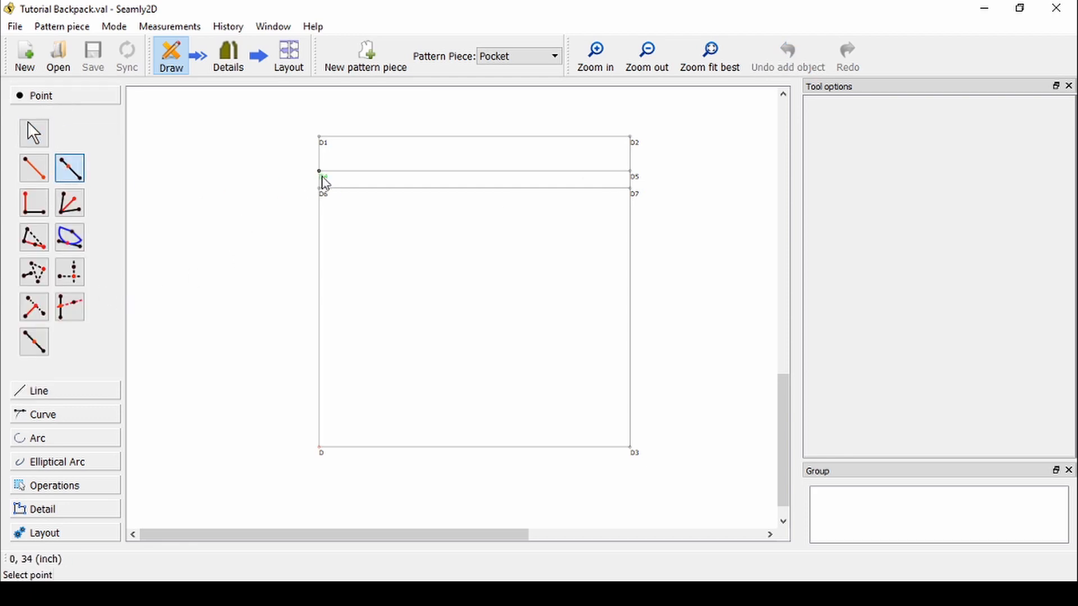
{"action": "left_click", "coordinate": [320, 172]}
{"action": "left_click", "coordinate": [632, 173]}
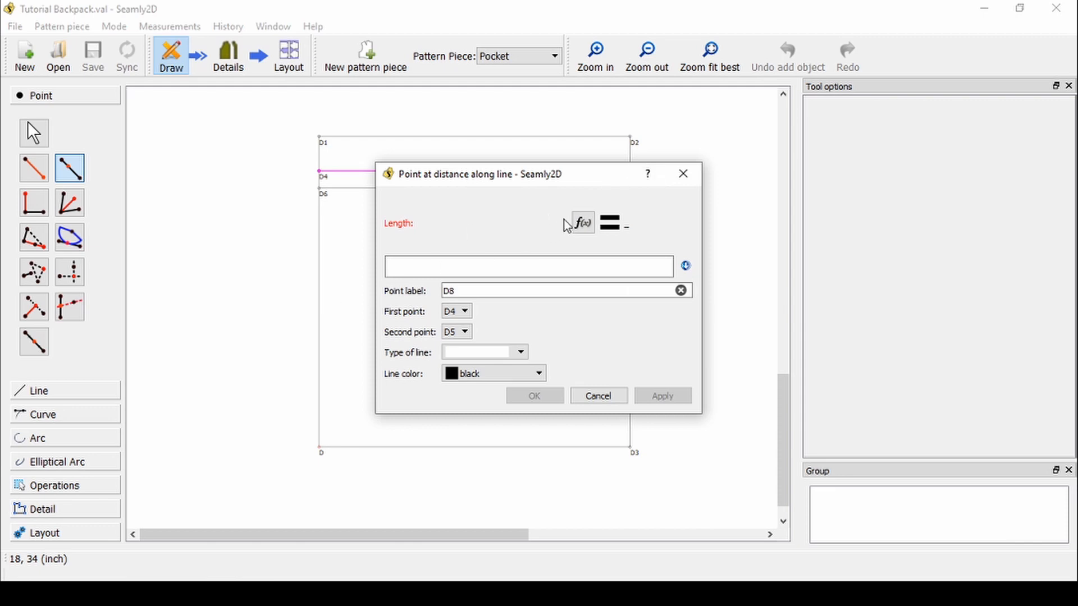
{"action": "left_click", "coordinate": [583, 224]}
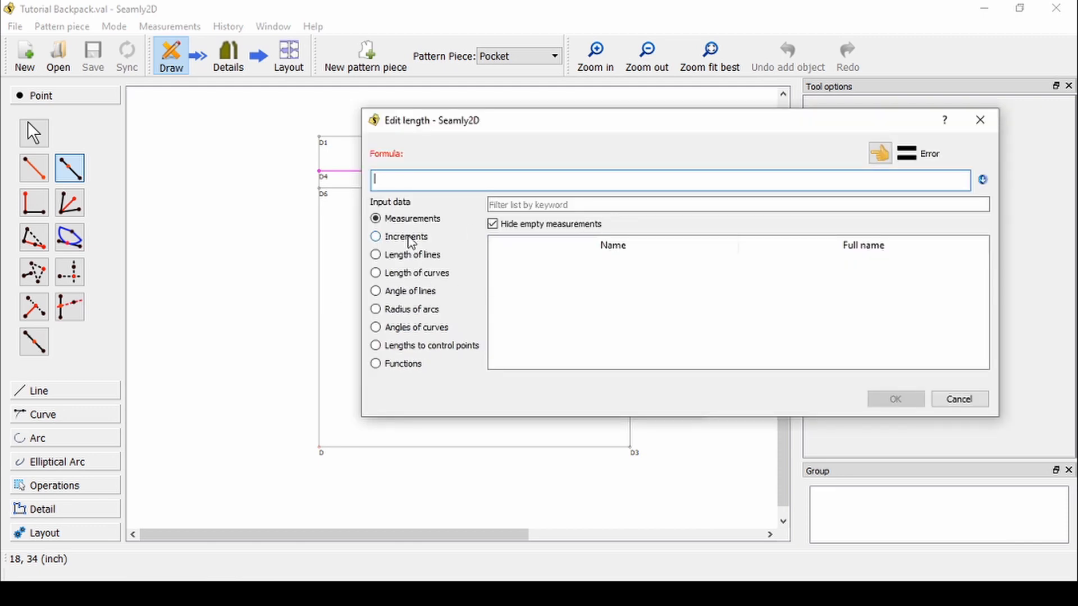
{"action": "left_click", "coordinate": [387, 237]}
{"action": "scroll", "coordinate": [683, 310], "scroll_direction": "down", "scroll_amount": 3}
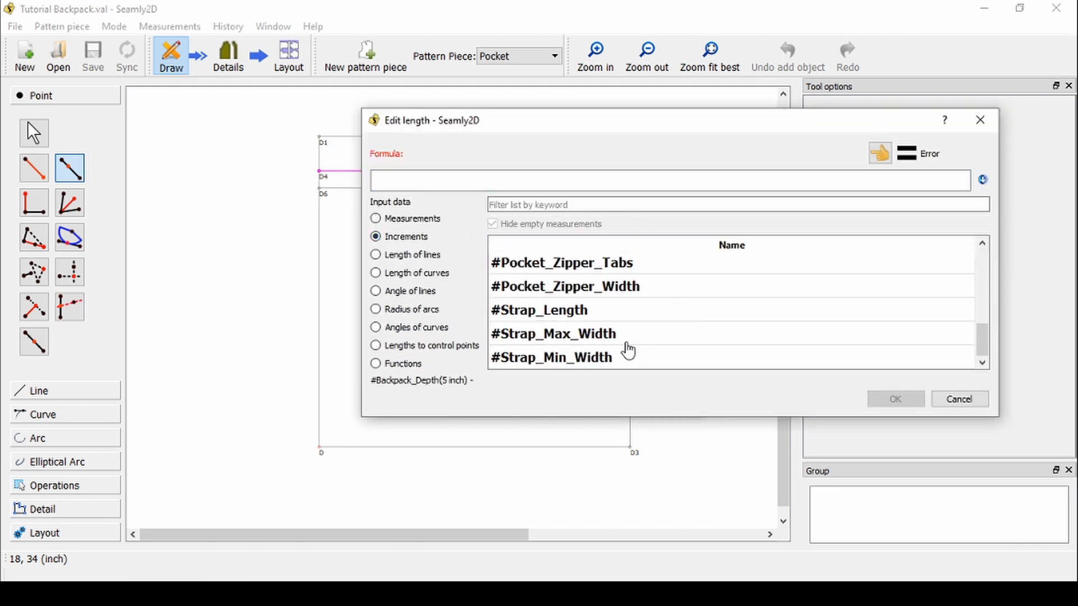
{"action": "double_click", "coordinate": [596, 275]}
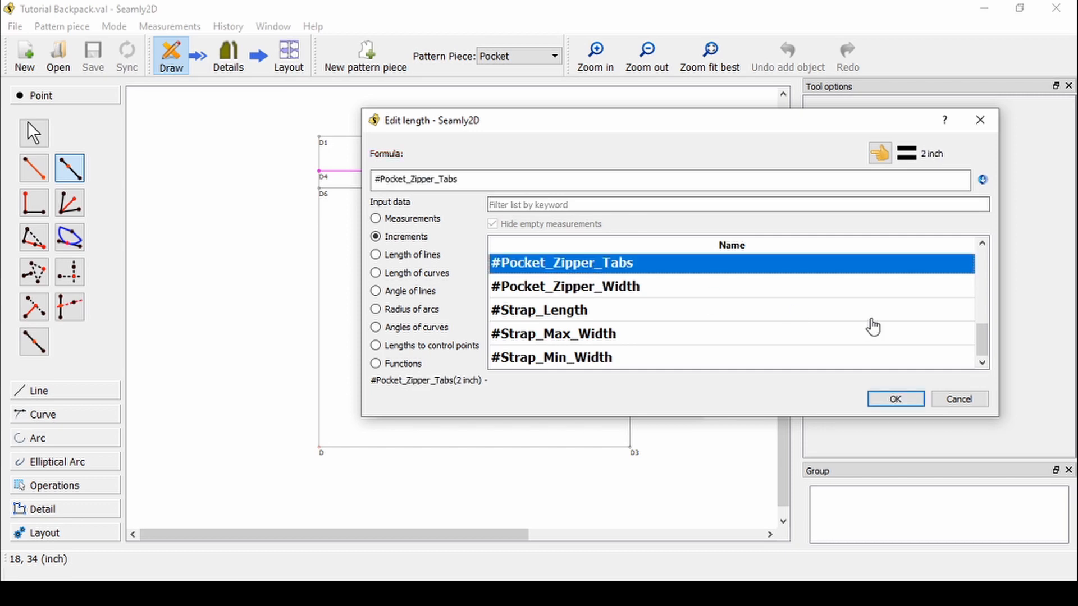
{"action": "left_click", "coordinate": [896, 399]}
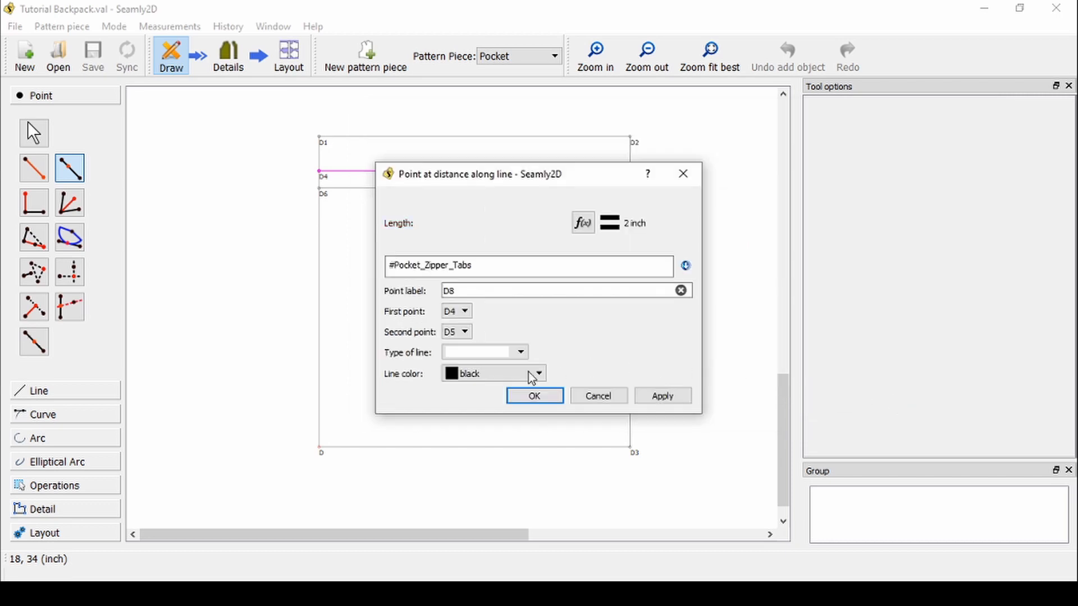
{"action": "left_click", "coordinate": [523, 396]}
{"action": "left_click", "coordinate": [70, 168]}
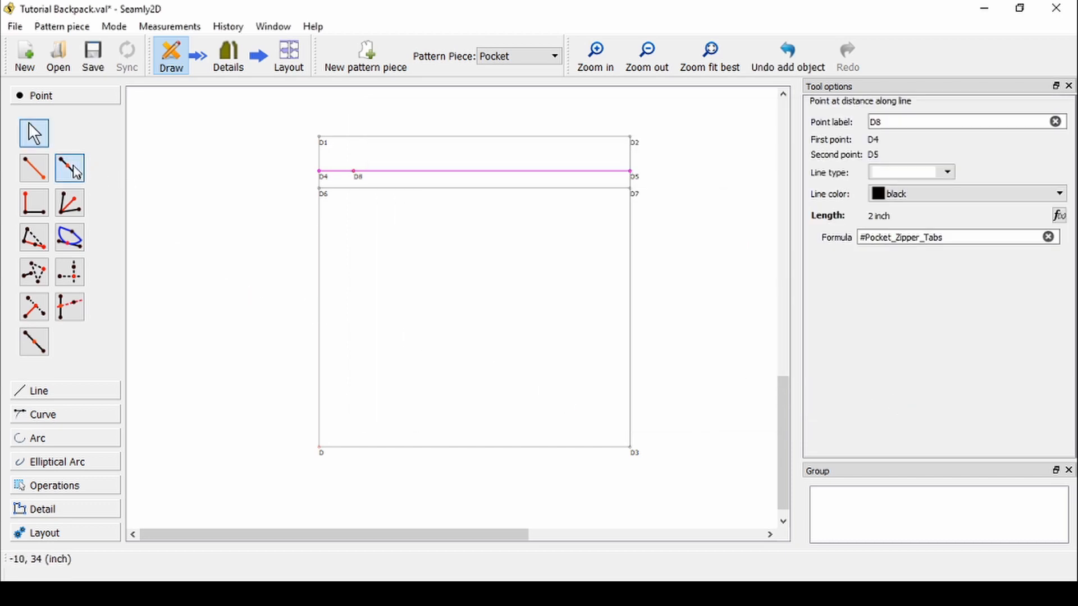
{"action": "left_click", "coordinate": [321, 195]}
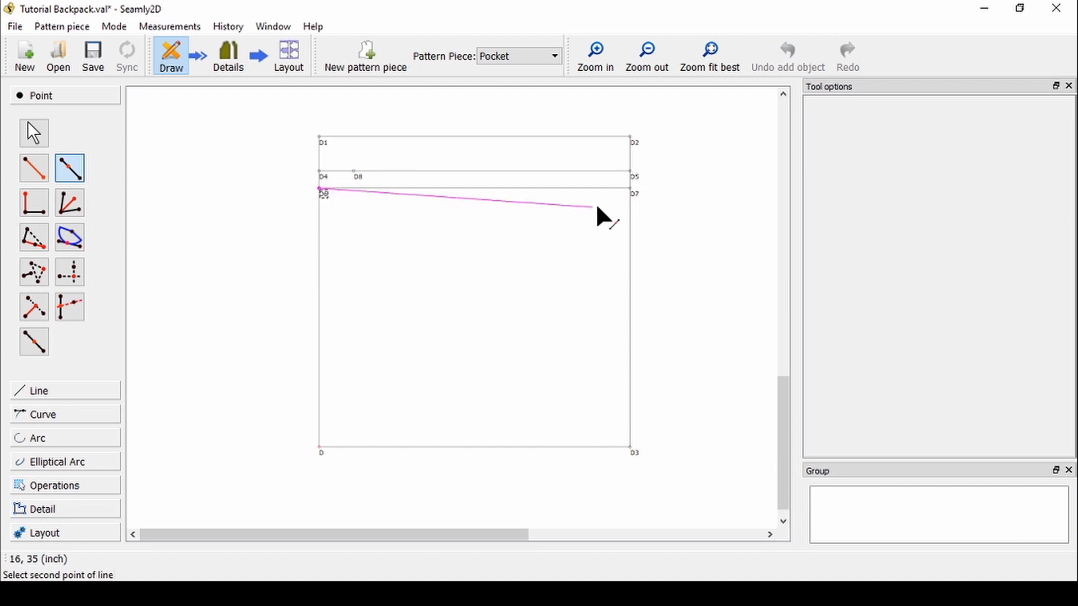
{"action": "left_click", "coordinate": [632, 192]}
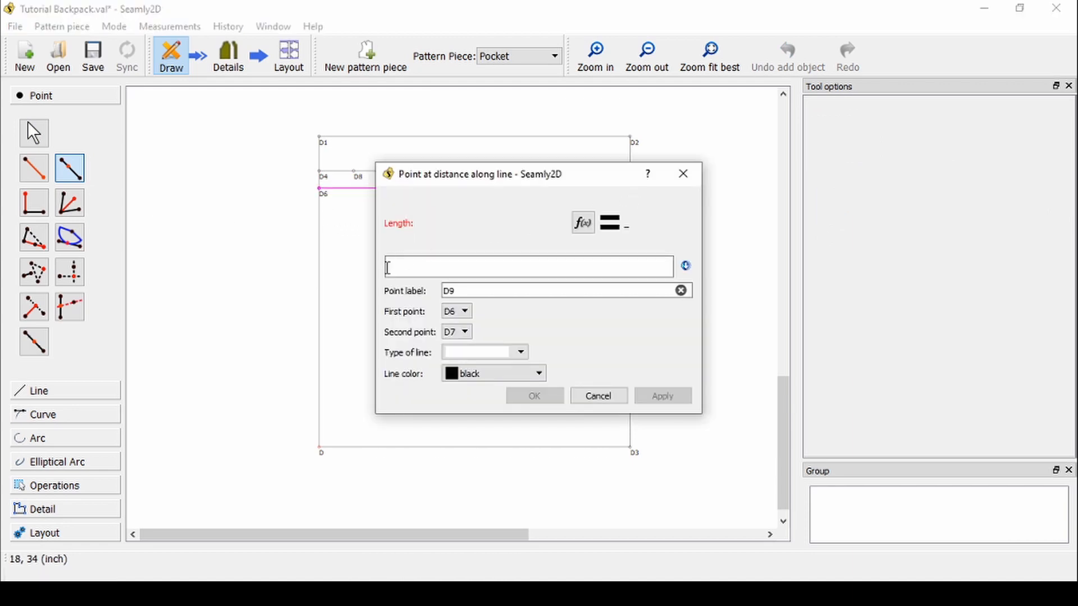
{"action": "left_click", "coordinate": [582, 224]}
{"action": "key", "text": "Escape"}
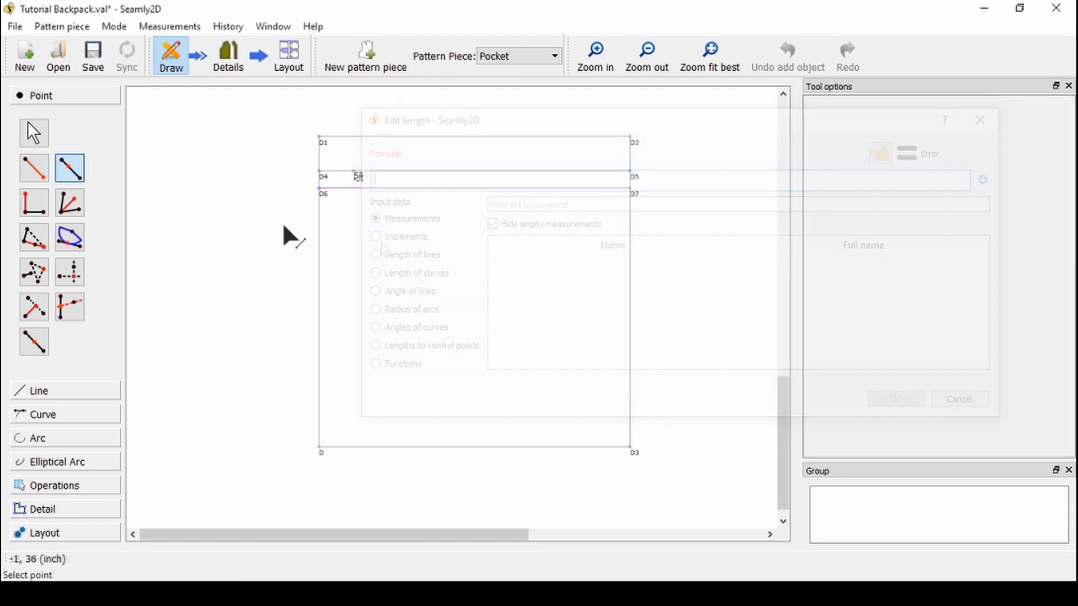
Create the remaining zipper-tab points on lines D6–D7 and D4–D5, using the line length Line_D4_D8 for the point from D7 toward D6.
{"action": "left_click", "coordinate": [324, 198]}
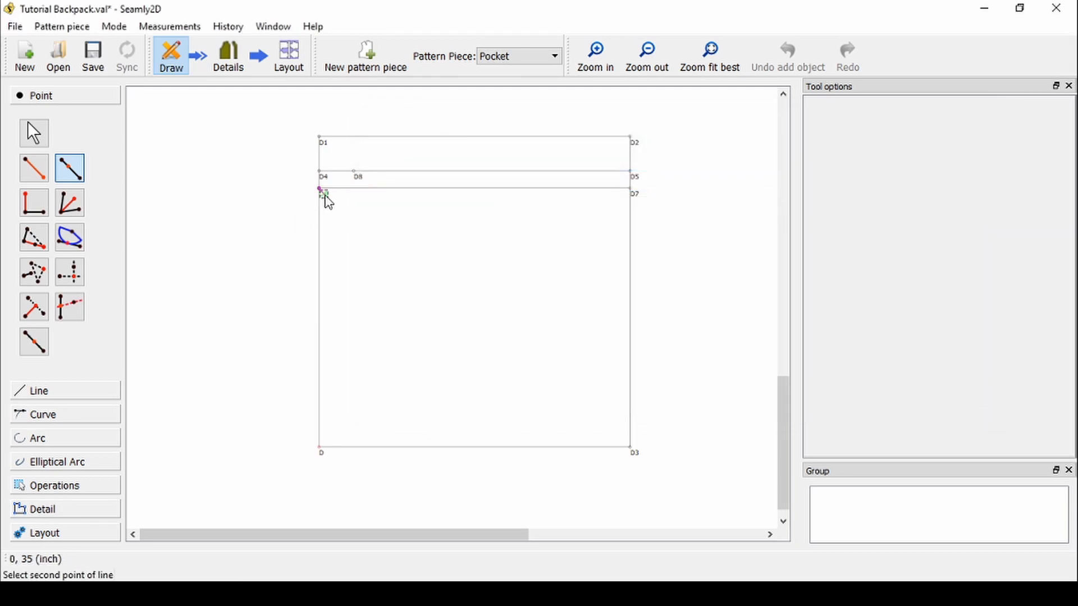
{"action": "left_click", "coordinate": [632, 190]}
{"action": "left_click", "coordinate": [583, 224]}
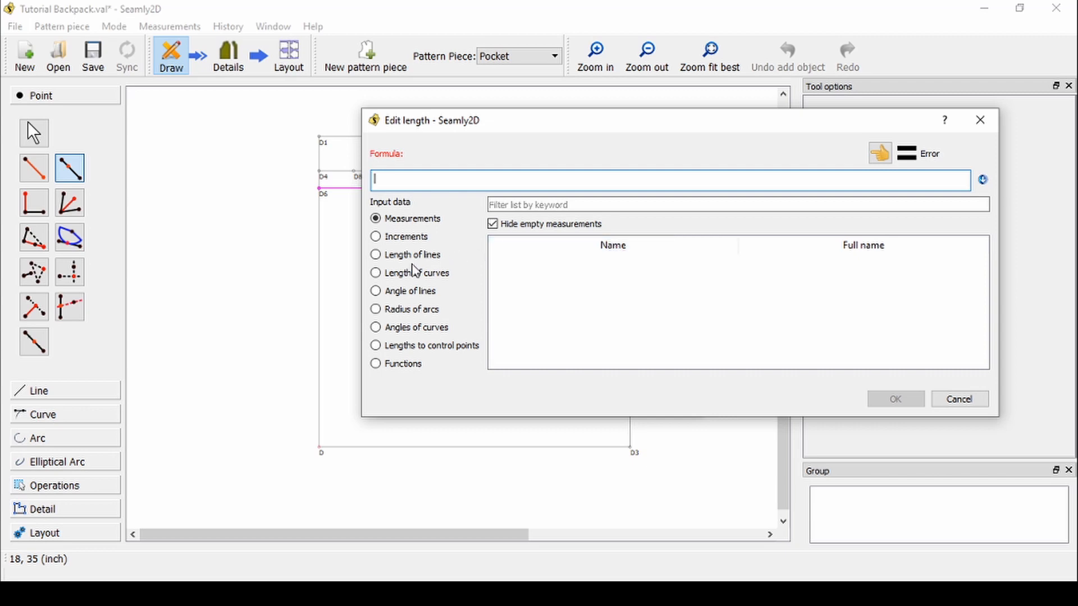
{"action": "left_click", "coordinate": [376, 237]}
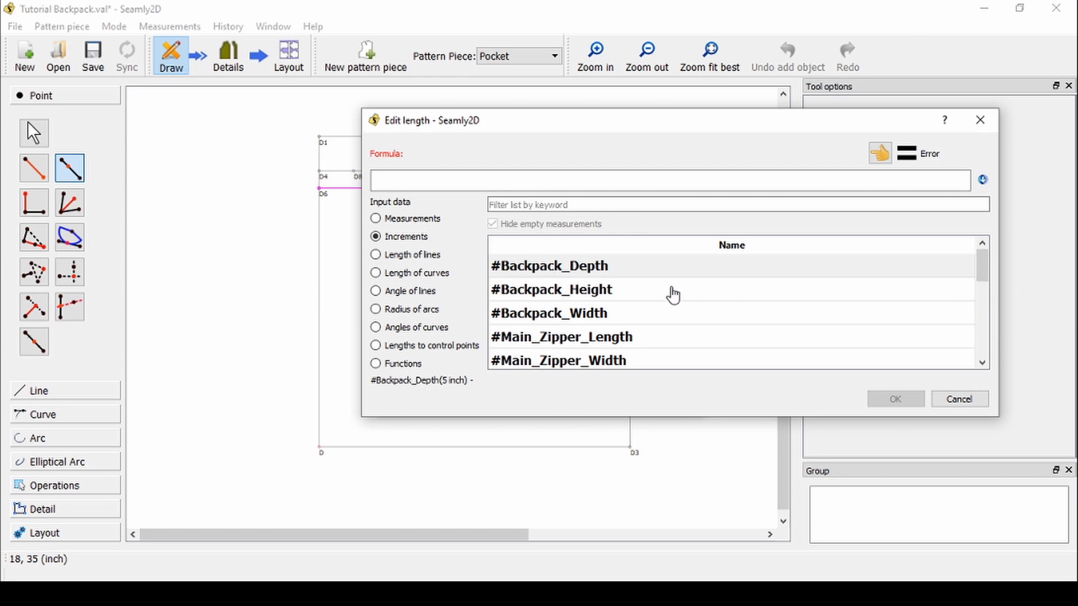
{"action": "key", "text": "Escape"}
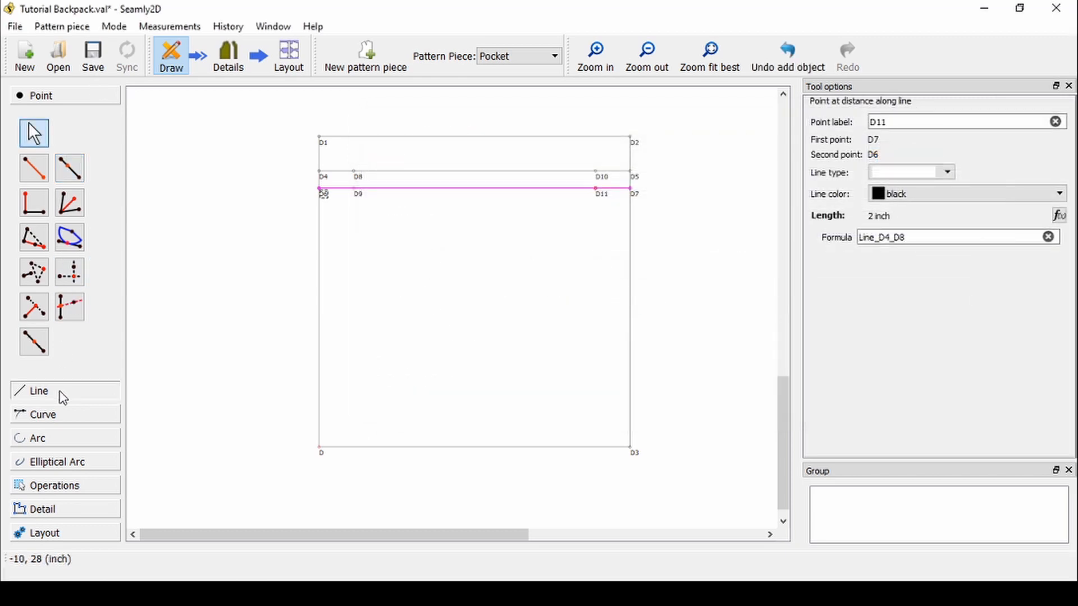
Draw the zipper-tab divider lines from D8 to D9 and from D10 to D11, and save the pattern.
{"action": "left_click", "coordinate": [64, 391]}
{"action": "left_click", "coordinate": [34, 192]}
{"action": "left_click", "coordinate": [354, 172]}
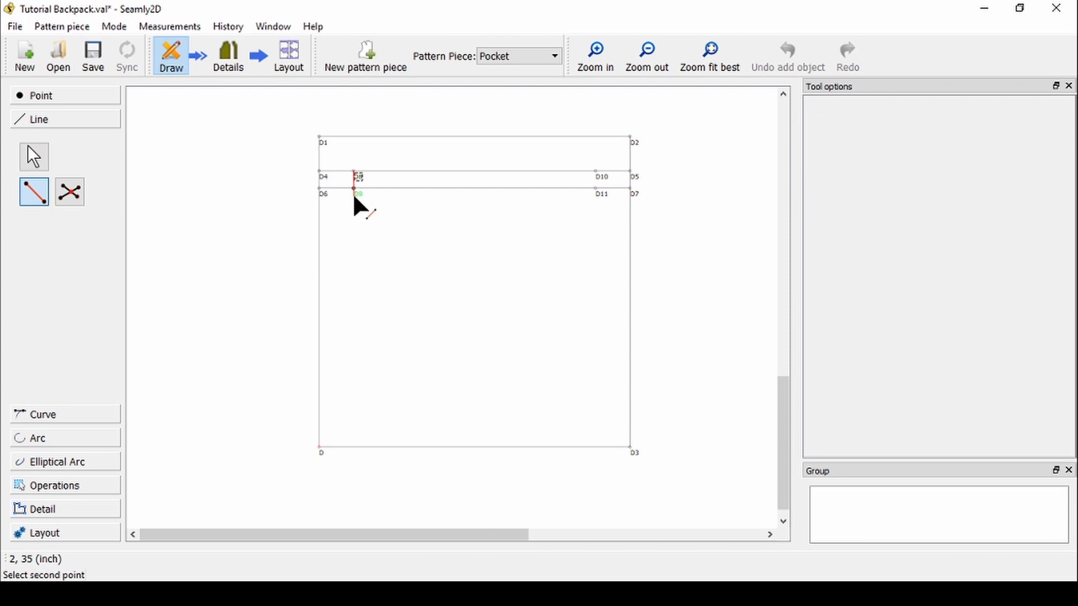
{"action": "left_click", "coordinate": [354, 189]}
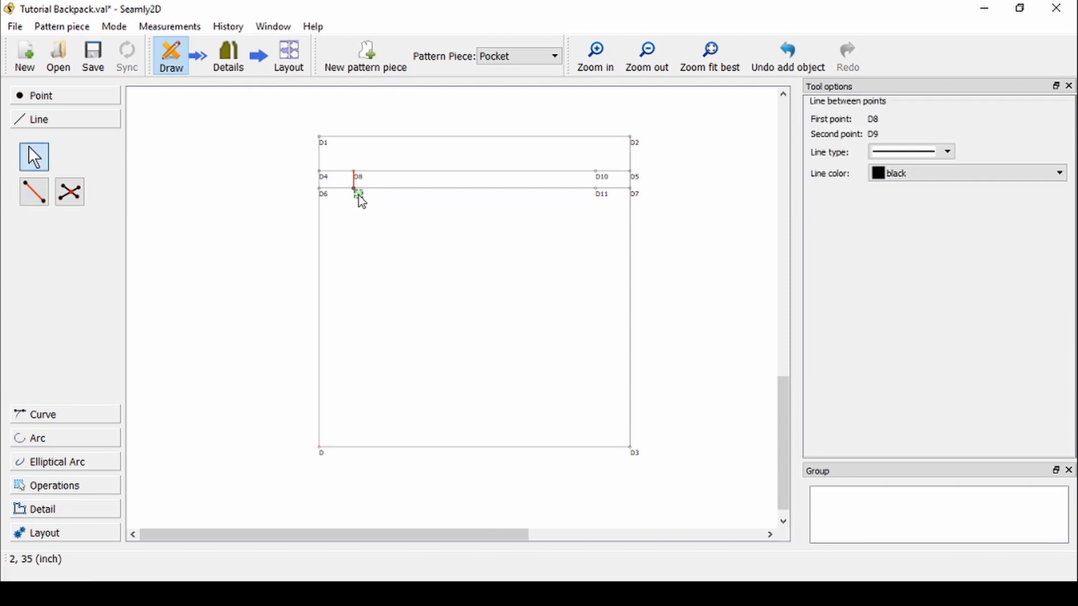
{"action": "left_click", "coordinate": [606, 179]}
{"action": "left_click", "coordinate": [599, 194]}
{"action": "key", "text": "ctrl+s"}
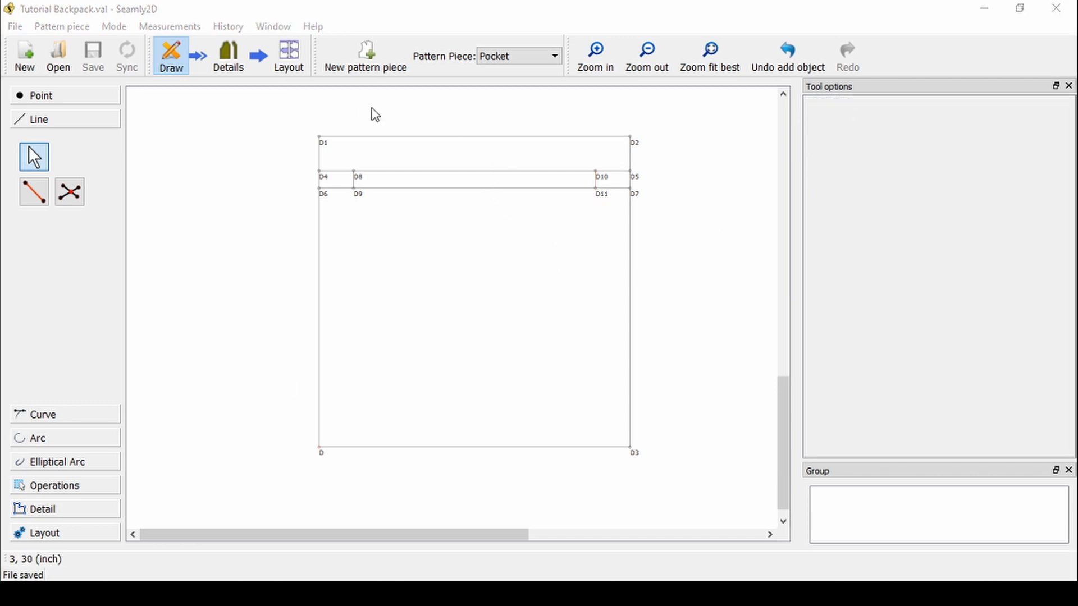
Add a new pattern piece labelled Straps and make it the active piece.
{"action": "left_click", "coordinate": [366, 67]}
{"action": "type", "text": "Straps"}
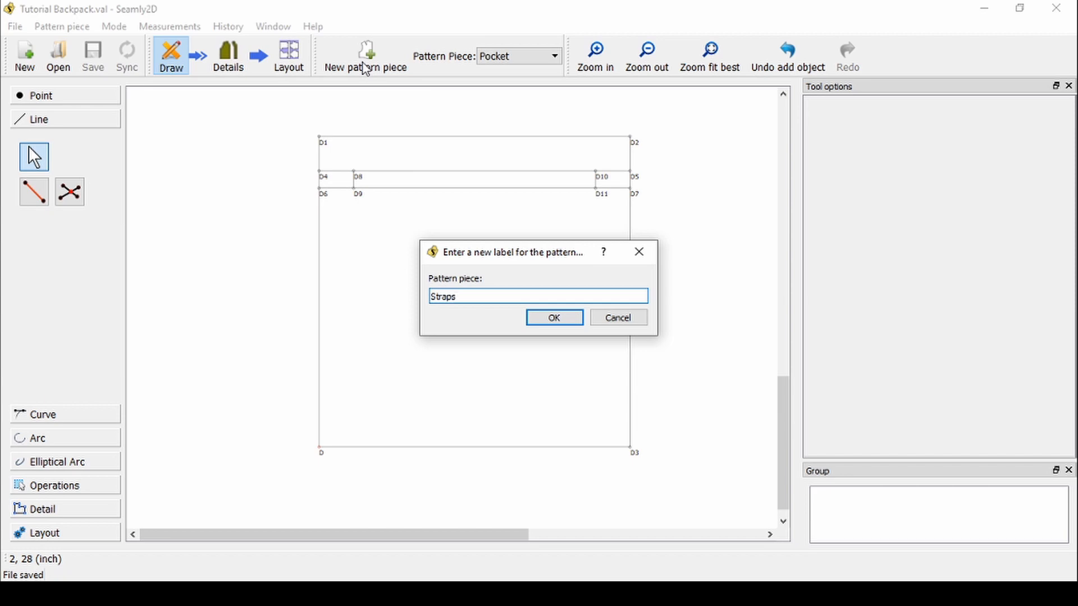
{"action": "key", "text": "Return"}
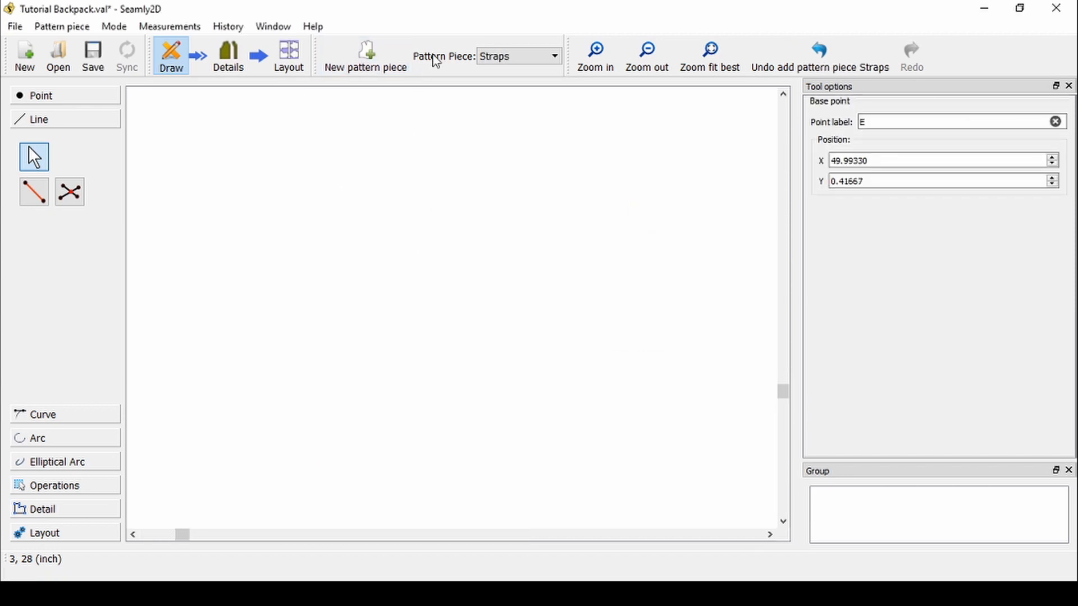
{"action": "left_click", "coordinate": [525, 56]}
{"action": "left_click", "coordinate": [512, 110]}
{"action": "left_click", "coordinate": [526, 56]}
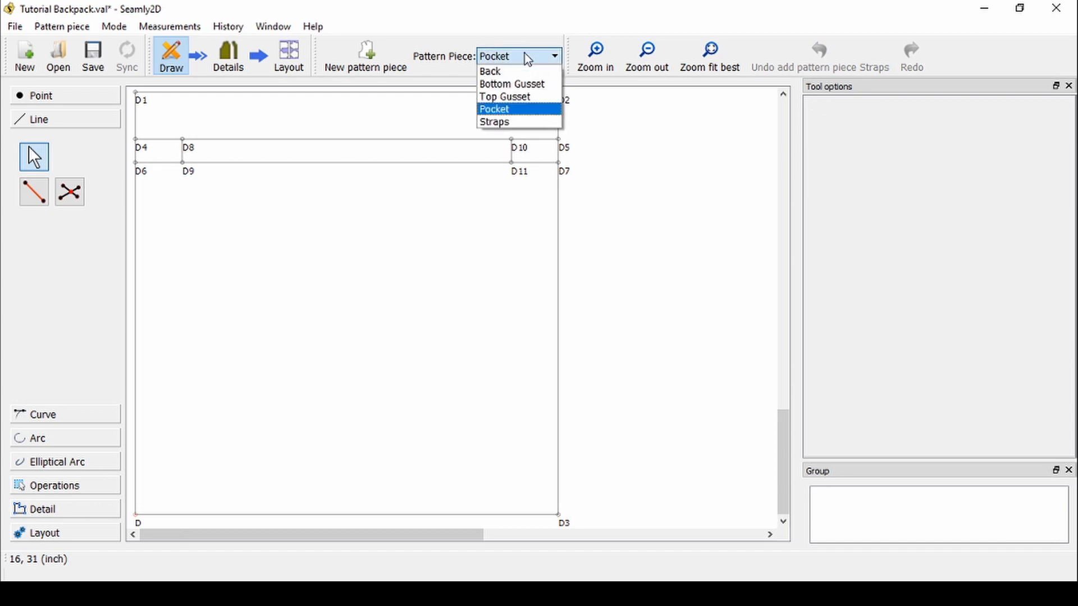
{"action": "left_click", "coordinate": [512, 123]}
Create a point at distance and angle from base point E, with length #Strap_Max_Width and an angle of 90 degrees.
{"action": "scroll", "coordinate": [659, 222], "scroll_direction": "down", "scroll_amount": 5}
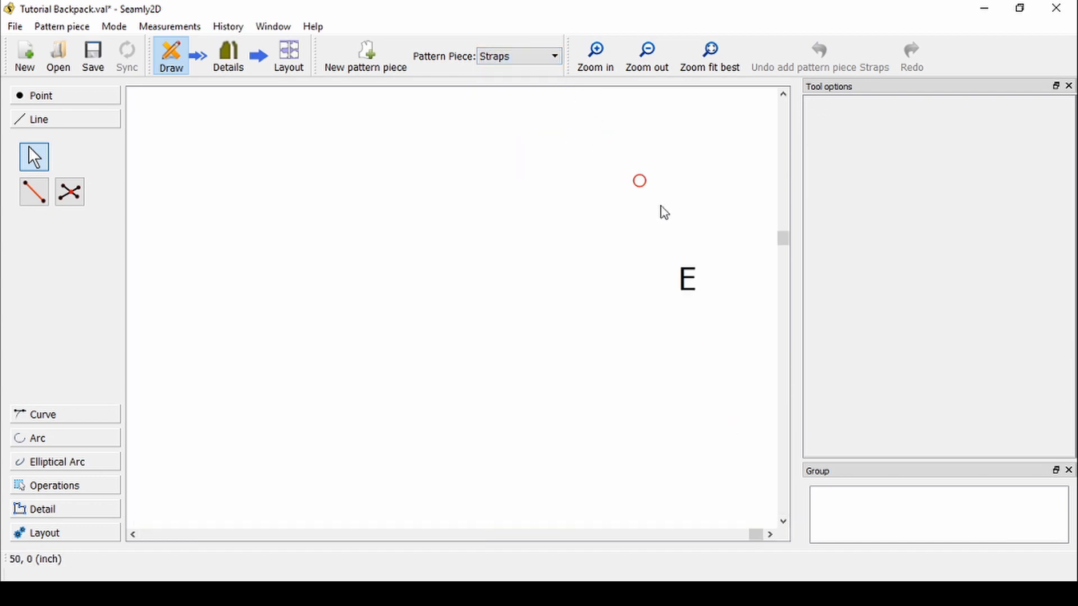
{"action": "scroll", "coordinate": [660, 206], "scroll_direction": "right", "scroll_amount": 1}
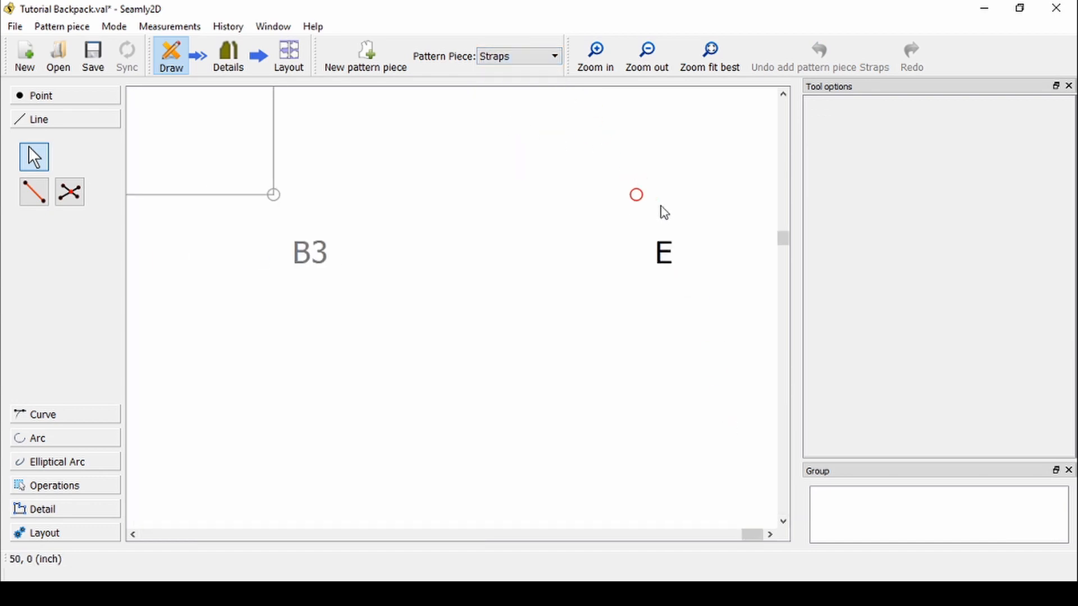
{"action": "scroll", "coordinate": [715, 308], "scroll_direction": "down", "scroll_amount": 5}
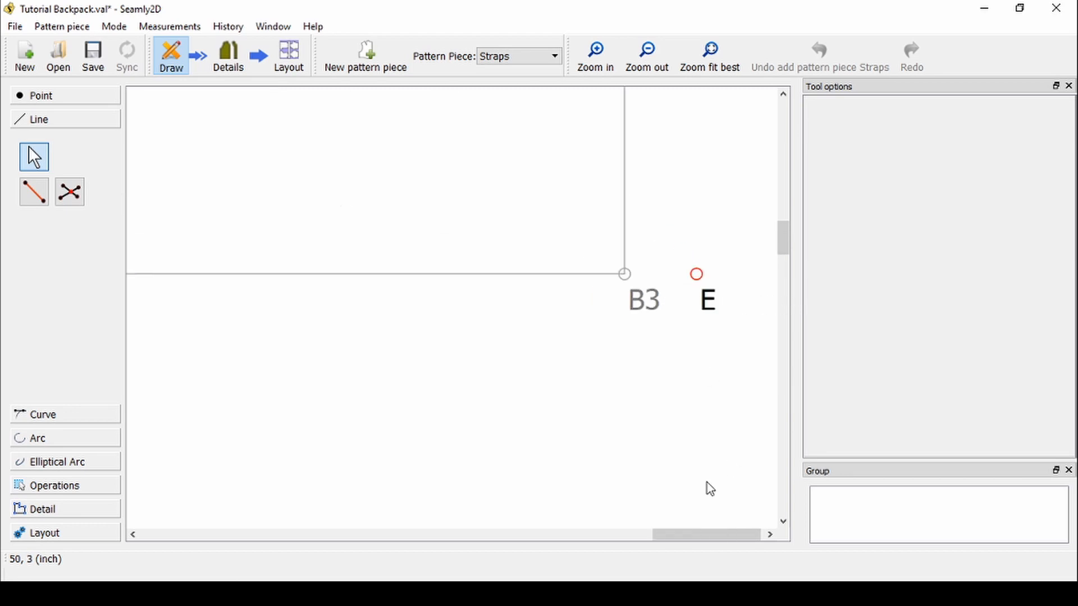
{"action": "scroll", "coordinate": [693, 538], "scroll_direction": "right", "scroll_amount": 1}
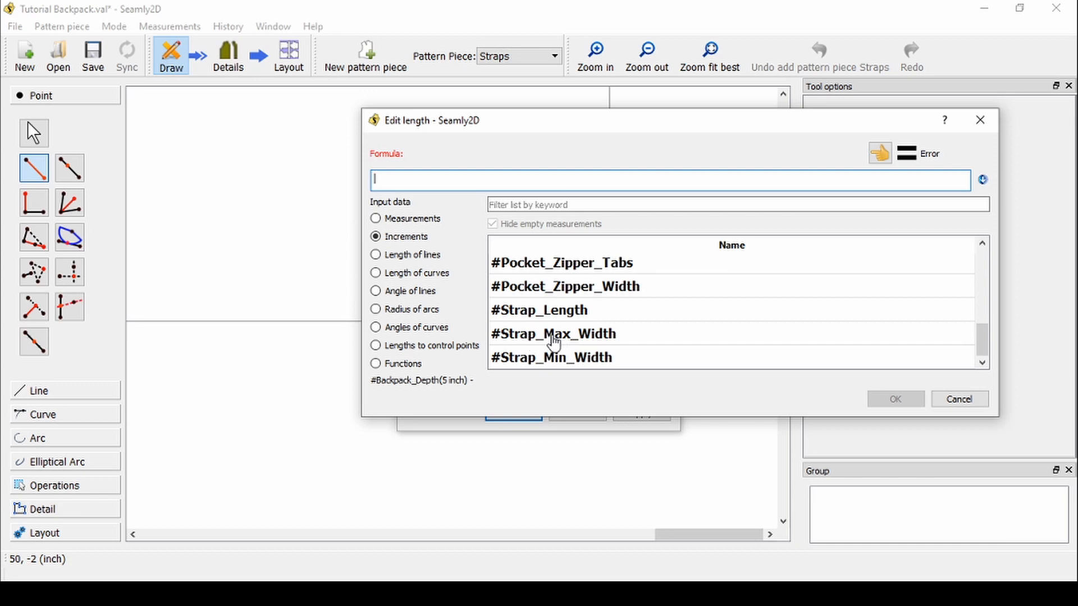
{"action": "double_click", "coordinate": [554, 335]}
{"action": "left_click", "coordinate": [895, 399]}
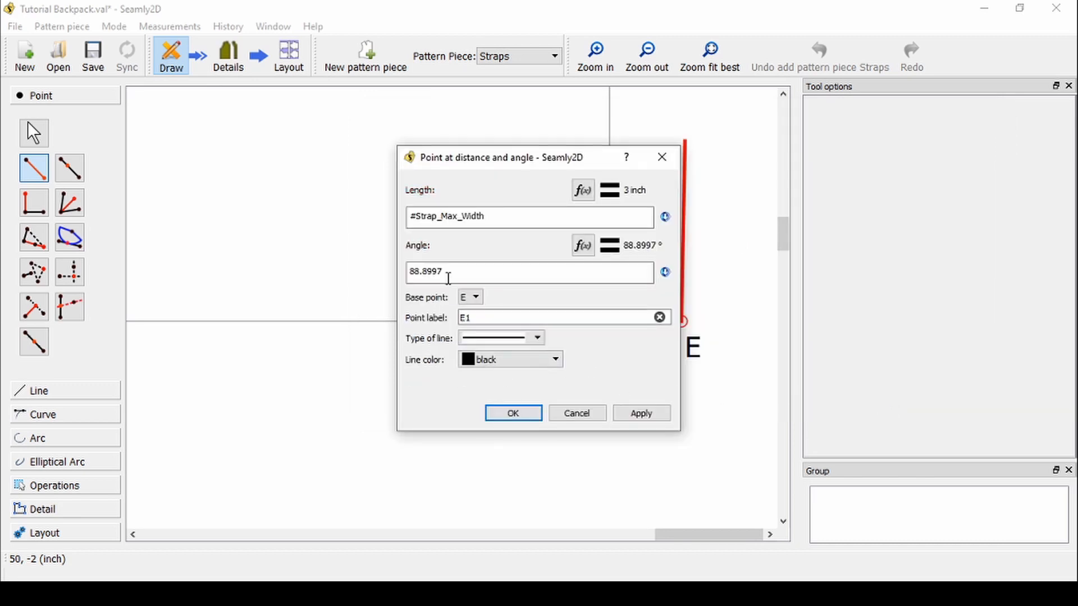
{"action": "left_click_drag", "start_coordinate": [448, 278], "coordinate": [351, 275]}
{"action": "type", "text": "90"}
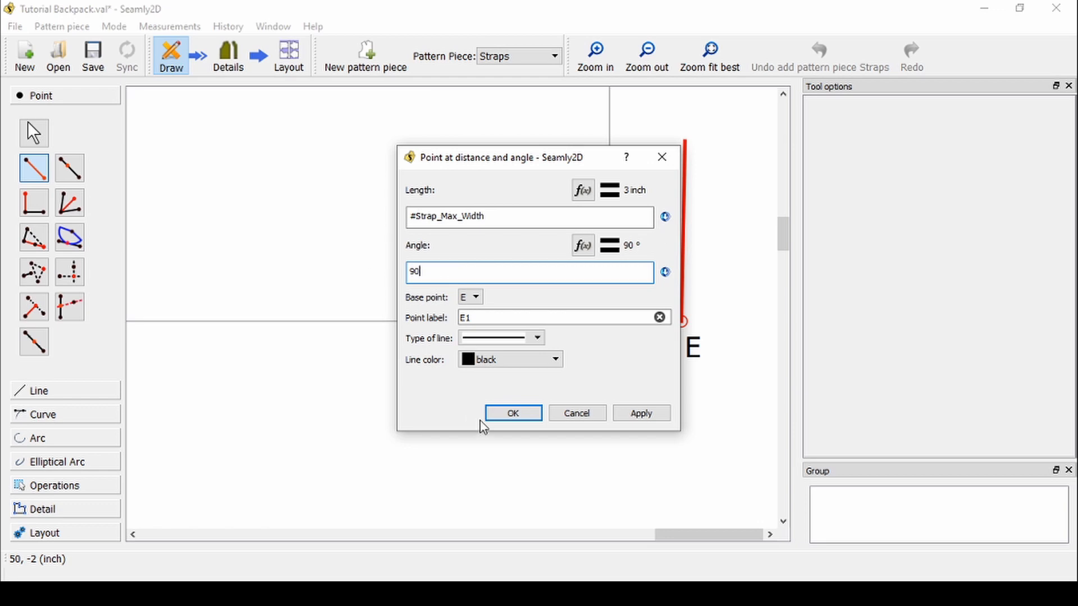
{"action": "left_click", "coordinate": [513, 413]}
Create a point along the perpendicular at E1 to line E1–E, using the increment #Strap_Length as its length.
{"action": "scroll", "coordinate": [654, 334], "scroll_direction": "down", "scroll_amount": 3, "text": "ctrl"}
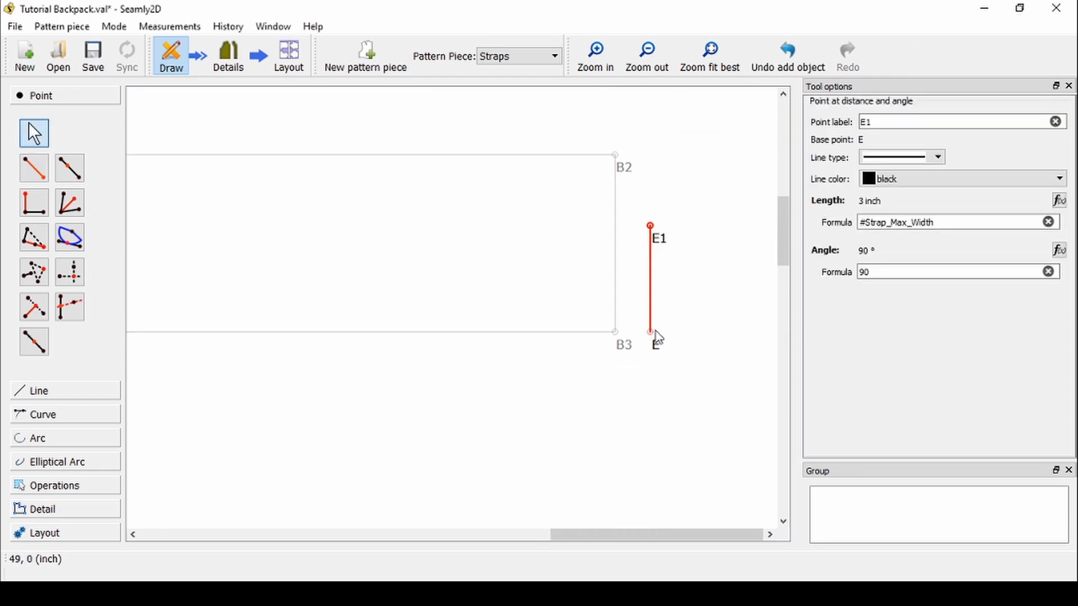
{"action": "left_click", "coordinate": [34, 202]}
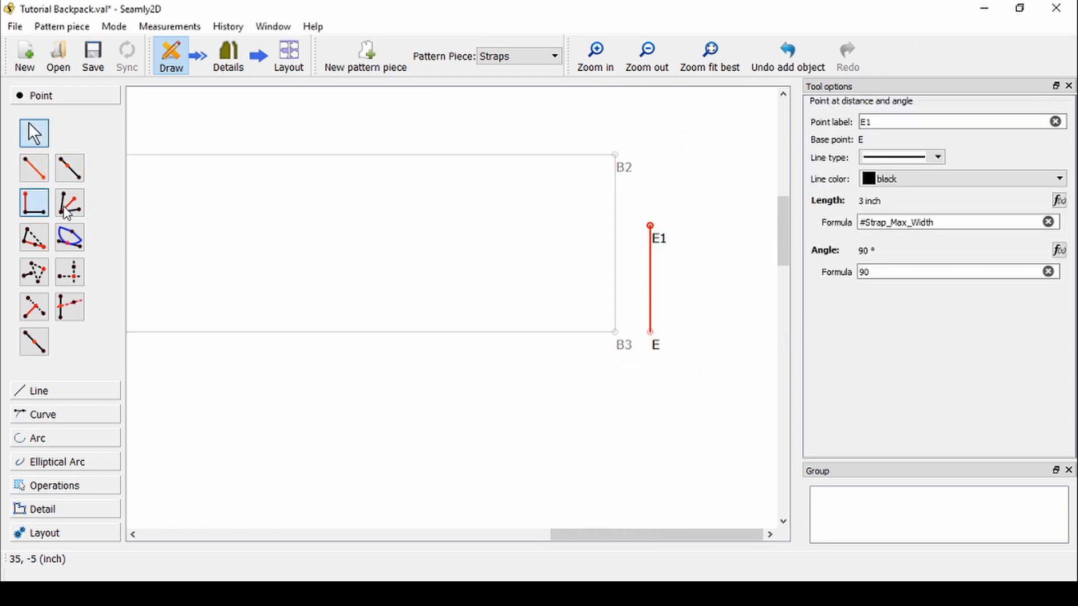
{"action": "left_click", "coordinate": [657, 233]}
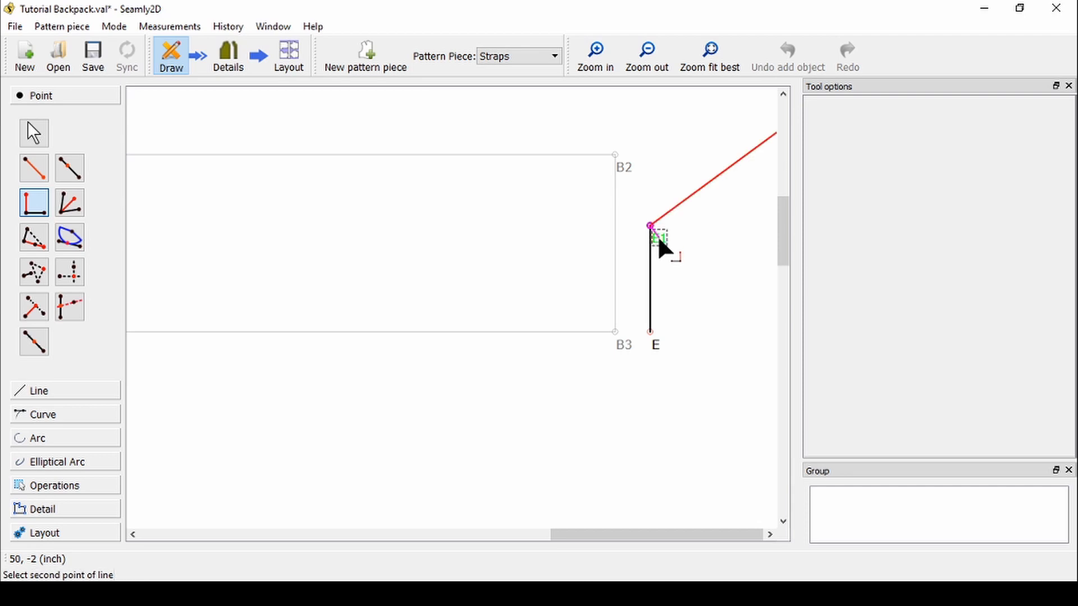
{"action": "left_click", "coordinate": [651, 333]}
{"action": "left_click", "coordinate": [625, 163]}
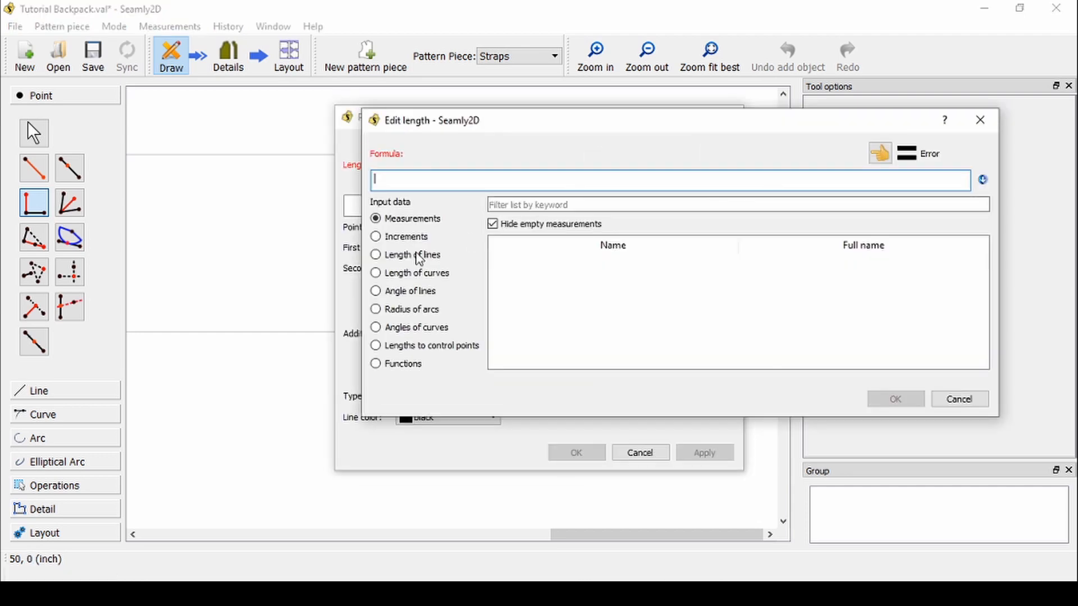
{"action": "left_click", "coordinate": [376, 237]}
{"action": "scroll", "coordinate": [668, 293], "scroll_direction": "down", "scroll_amount": 3}
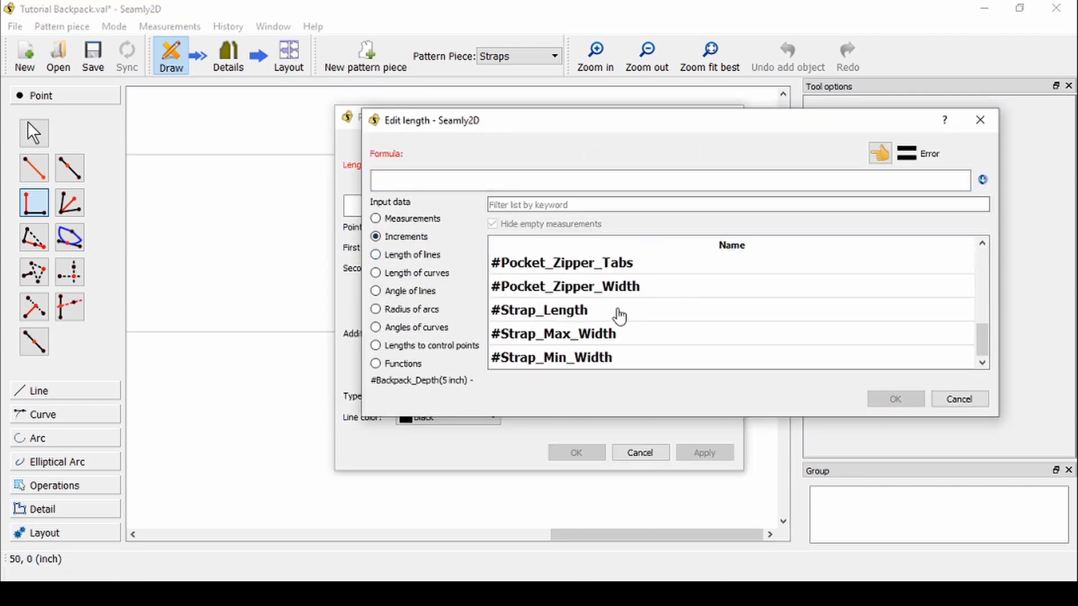
{"action": "left_click", "coordinate": [566, 318]}
{"action": "double_click", "coordinate": [567, 324]}
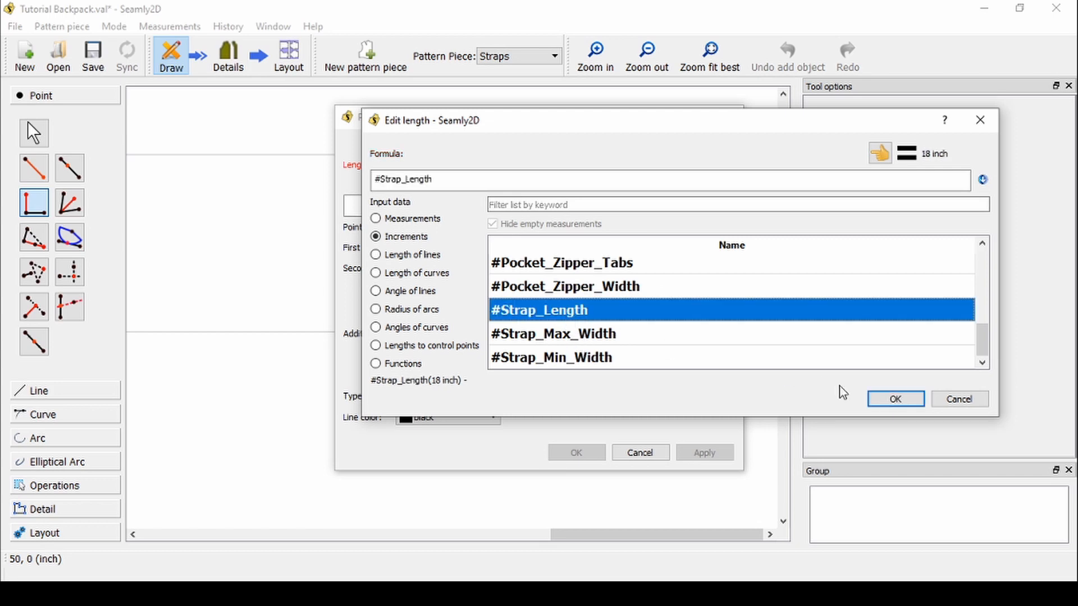
{"action": "left_click", "coordinate": [896, 399]}
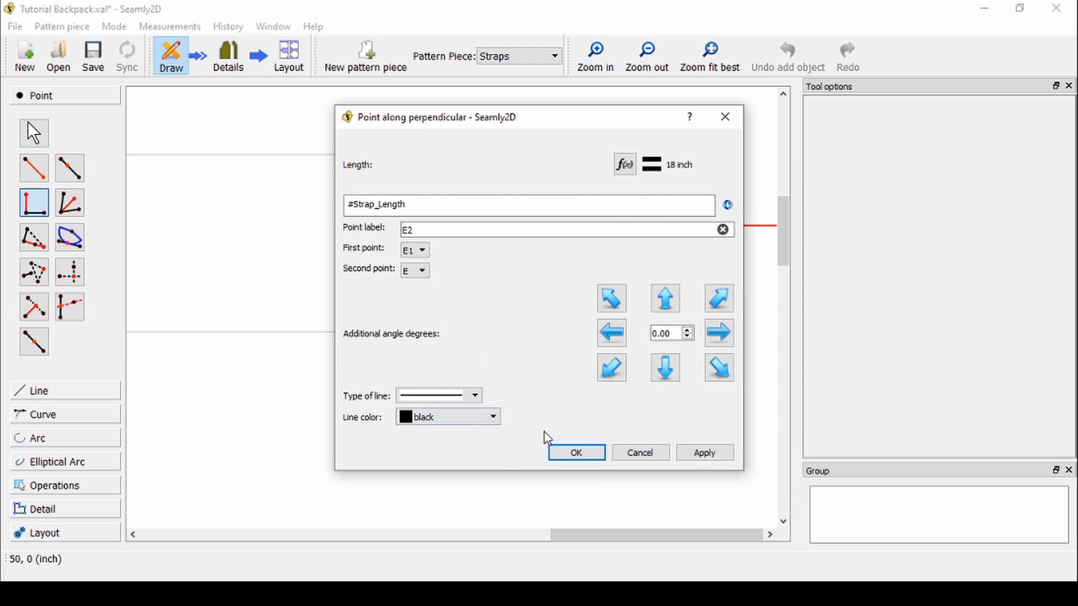
{"action": "left_click", "coordinate": [595, 458]}
Create a point along the perpendicular at E2 to line E2–E1, with length Line_E_E1 and a dashed line type.
{"action": "scroll", "coordinate": [472, 309], "scroll_direction": "down", "scroll_amount": 2}
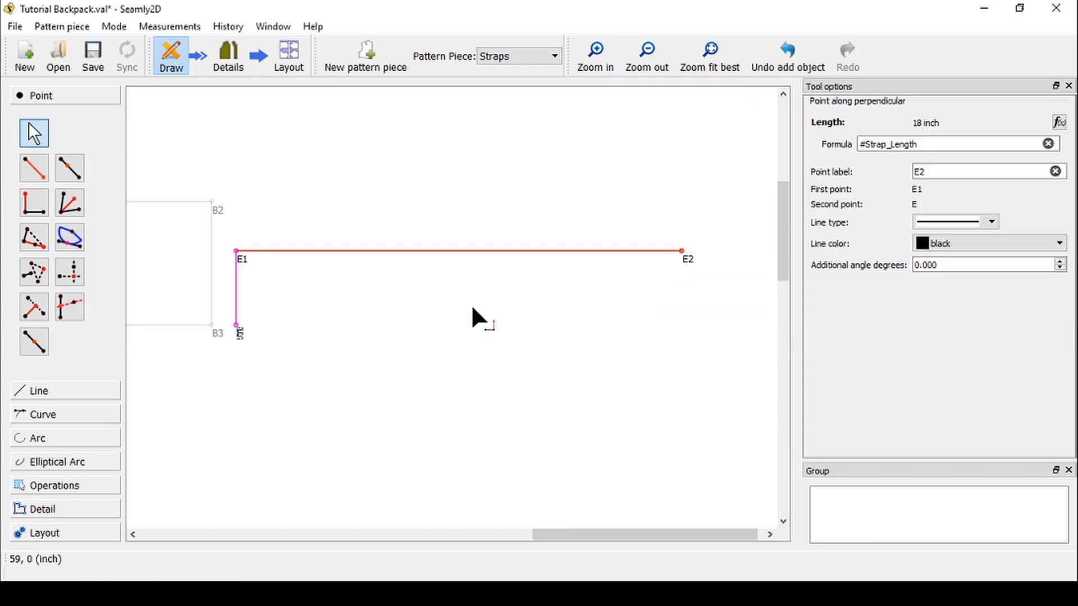
{"action": "left_click", "coordinate": [34, 203]}
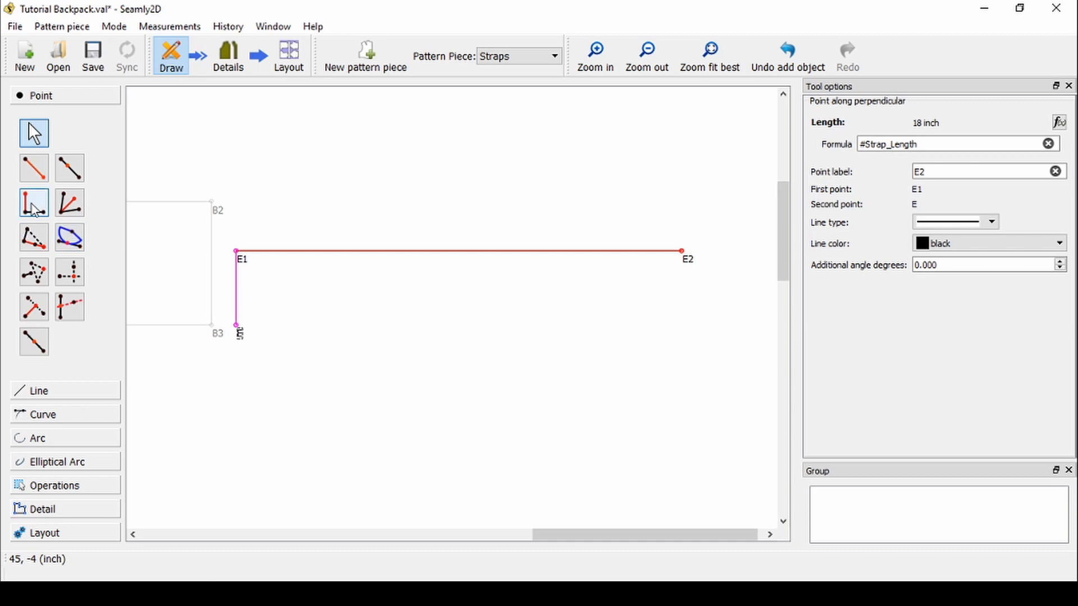
{"action": "left_click", "coordinate": [682, 253]}
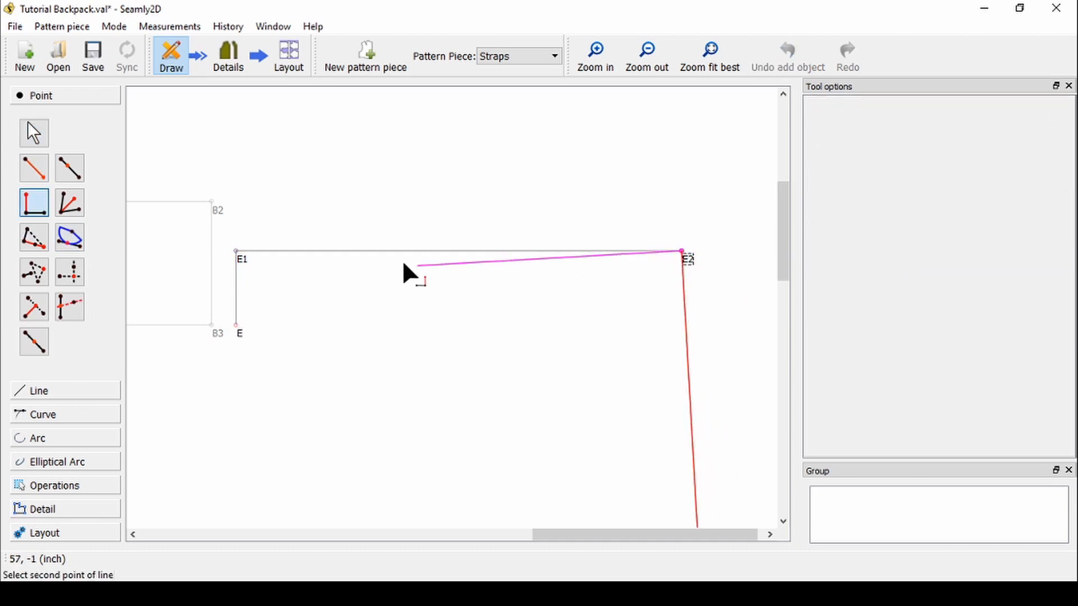
{"action": "left_click", "coordinate": [238, 255]}
{"action": "left_click", "coordinate": [574, 456]}
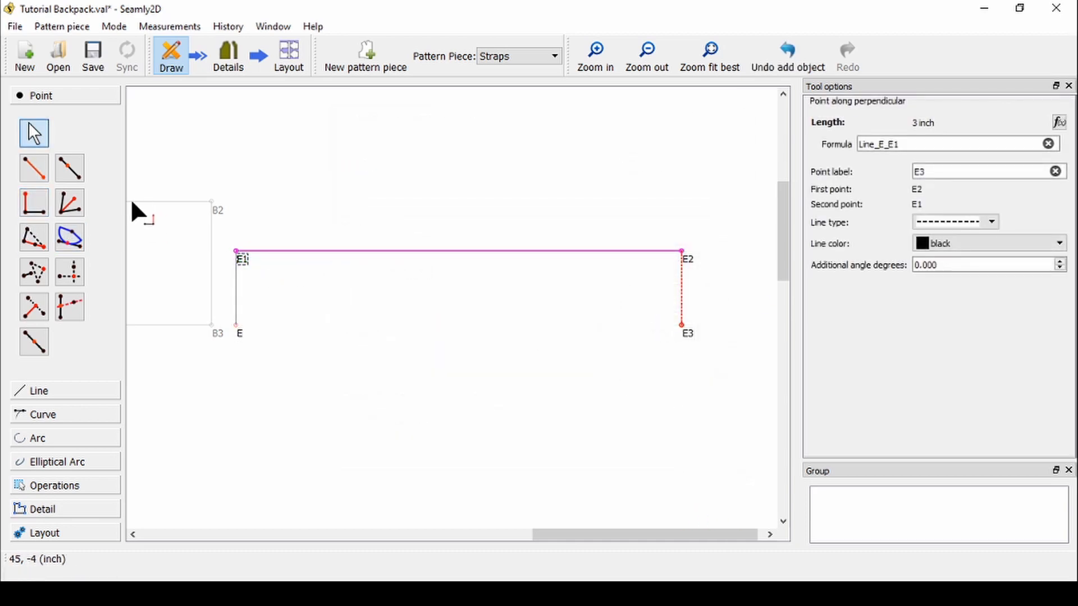
Close the strap rectangle with a line from E3 to E and save the pattern.
{"action": "left_click", "coordinate": [62, 391]}
{"action": "left_click", "coordinate": [34, 192]}
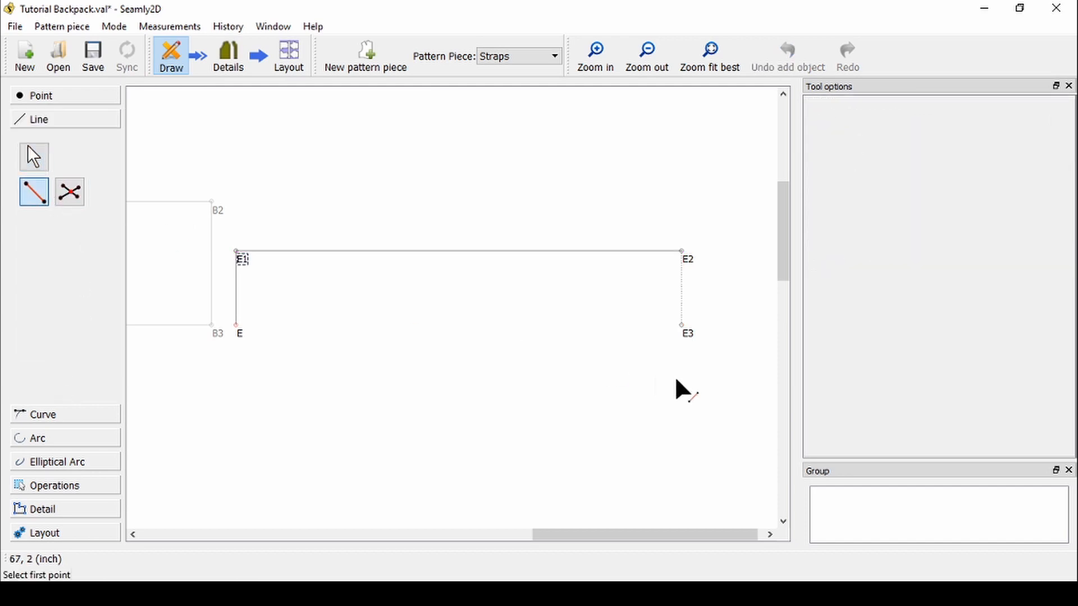
{"action": "left_click", "coordinate": [682, 327]}
{"action": "left_click", "coordinate": [238, 327]}
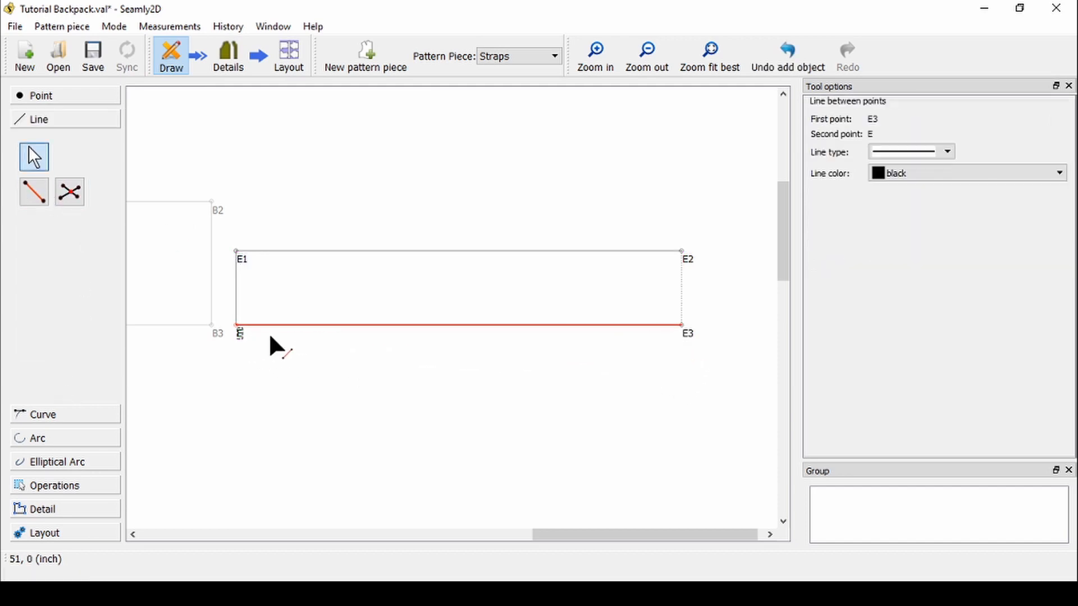
{"action": "left_click", "coordinate": [94, 58]}
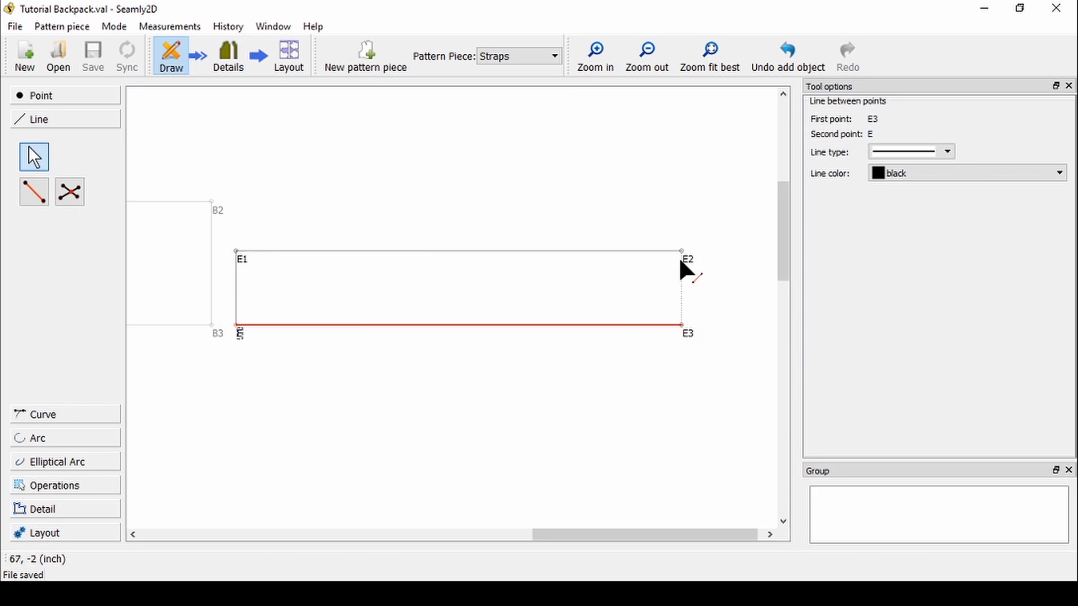
Create a midpoint on the line from E2 to E3 using the length formula CurrentLength/2.
{"action": "left_click", "coordinate": [74, 101]}
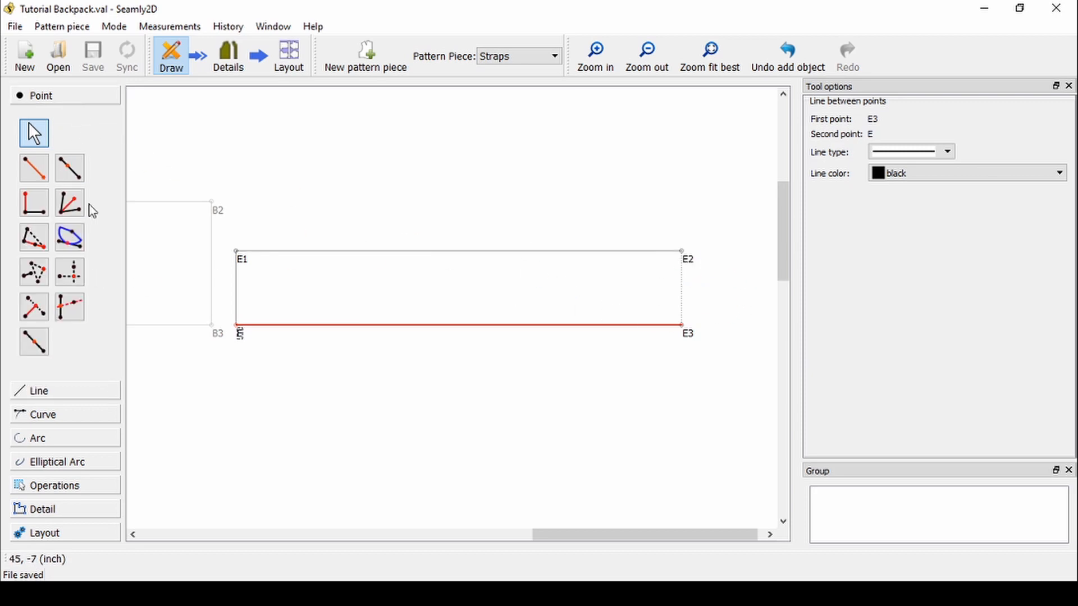
{"action": "left_click", "coordinate": [34, 343]}
{"action": "left_click", "coordinate": [690, 266]}
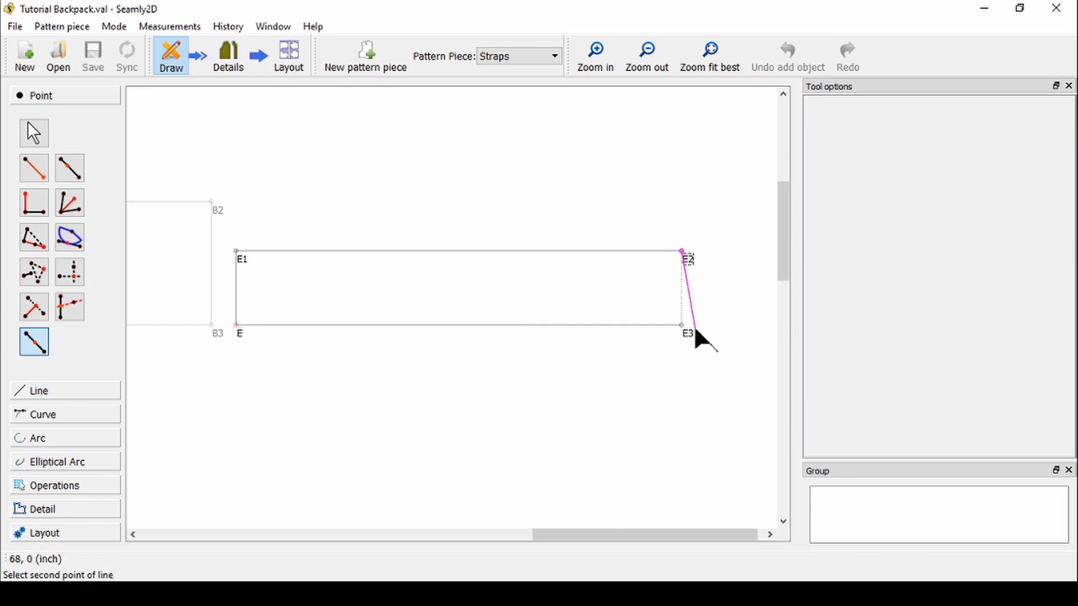
{"action": "left_click", "coordinate": [687, 333]}
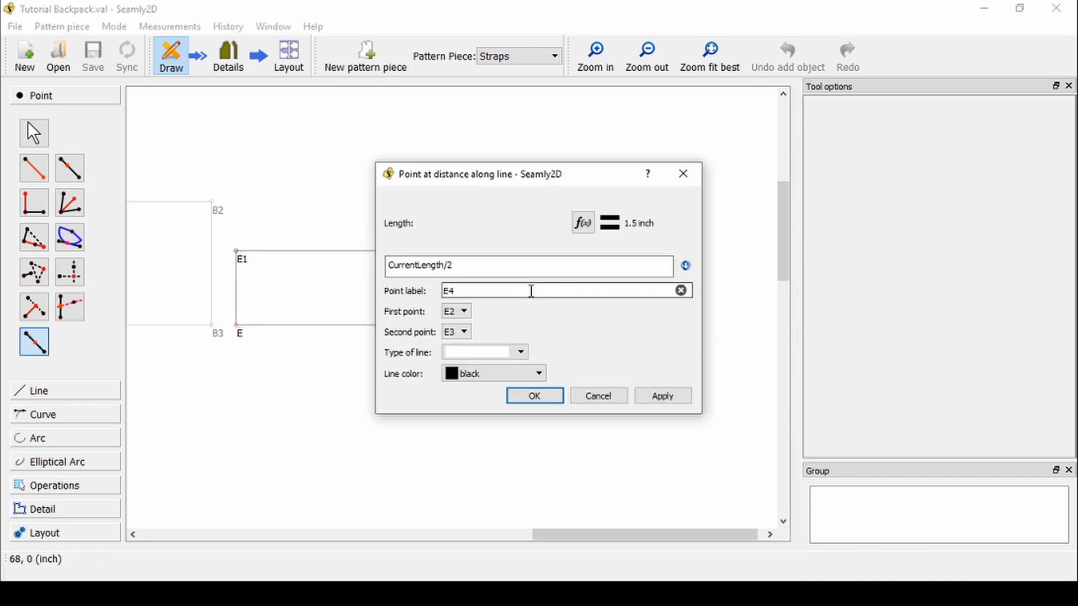
{"action": "left_click", "coordinate": [539, 397]}
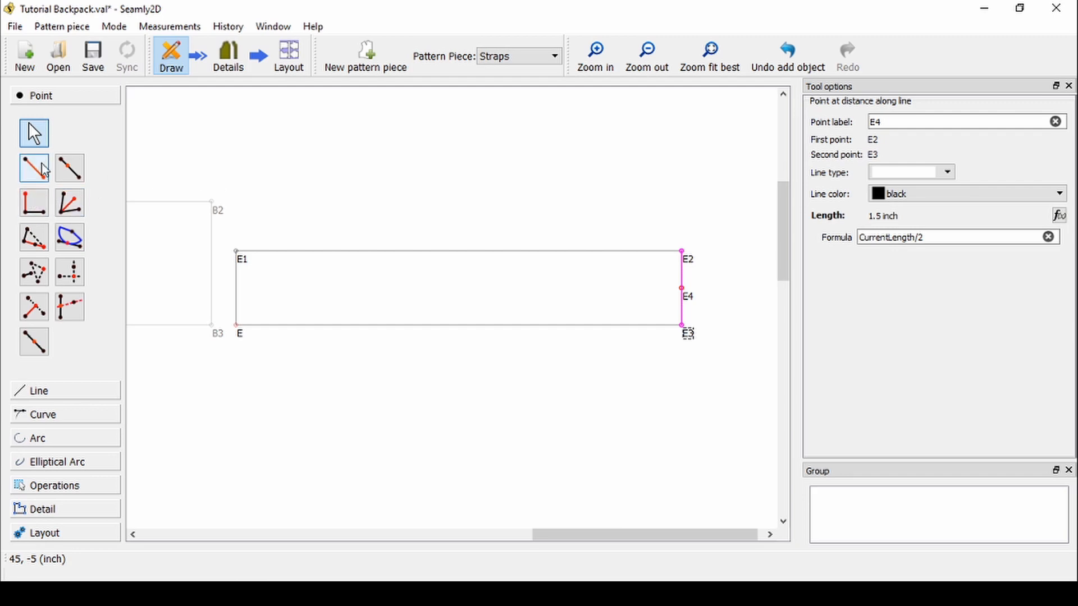
Start a point along the perpendicular at E4 to line E4–E3 and open its length formula with the increments listed.
{"action": "left_click", "coordinate": [34, 203]}
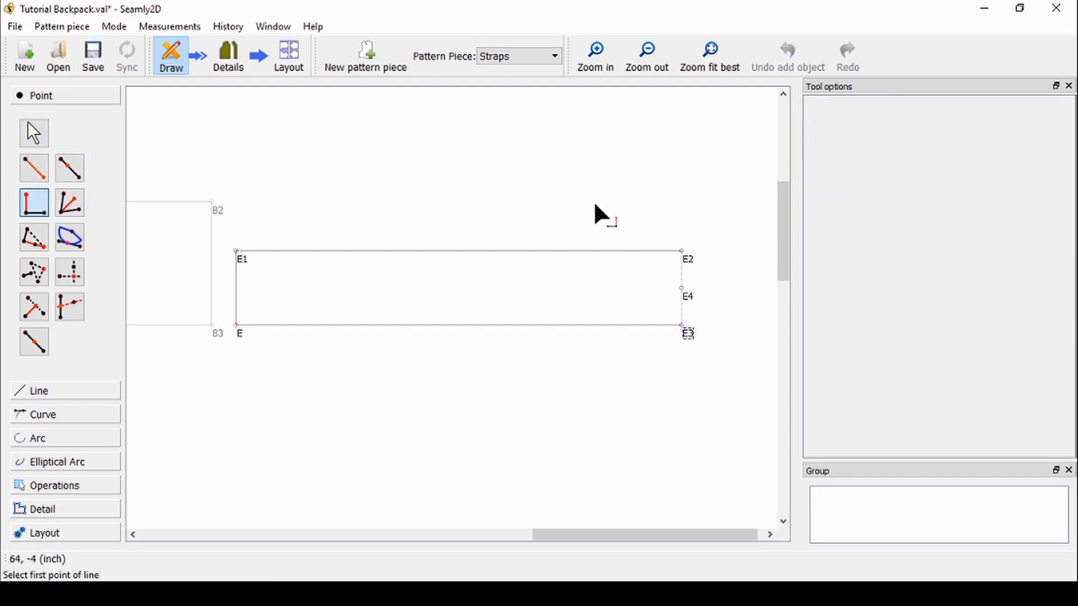
{"action": "left_click", "coordinate": [682, 289]}
{"action": "left_click", "coordinate": [683, 327]}
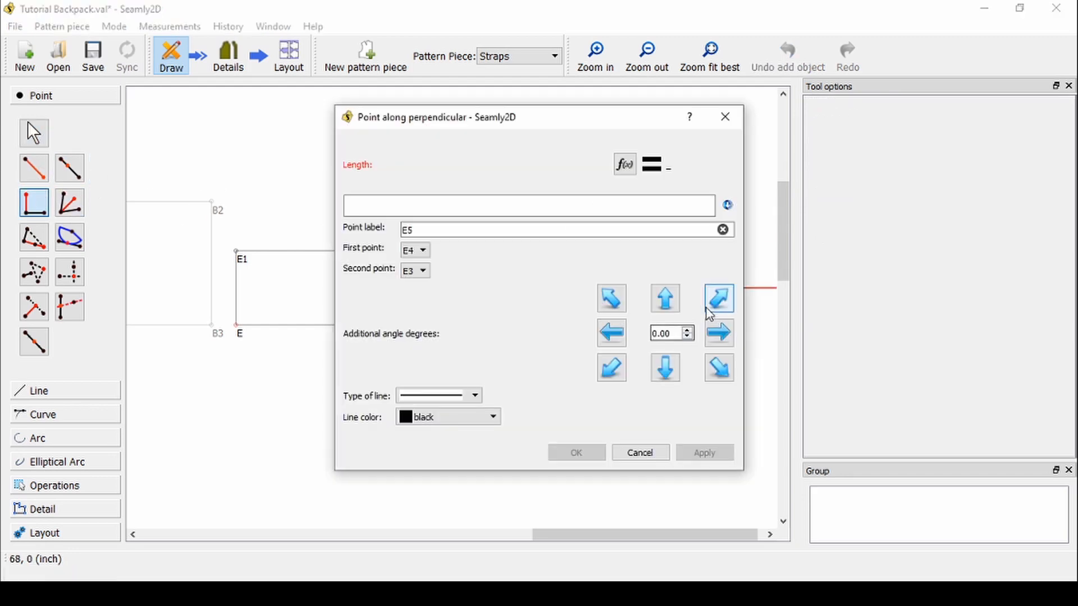
{"action": "left_click", "coordinate": [625, 164]}
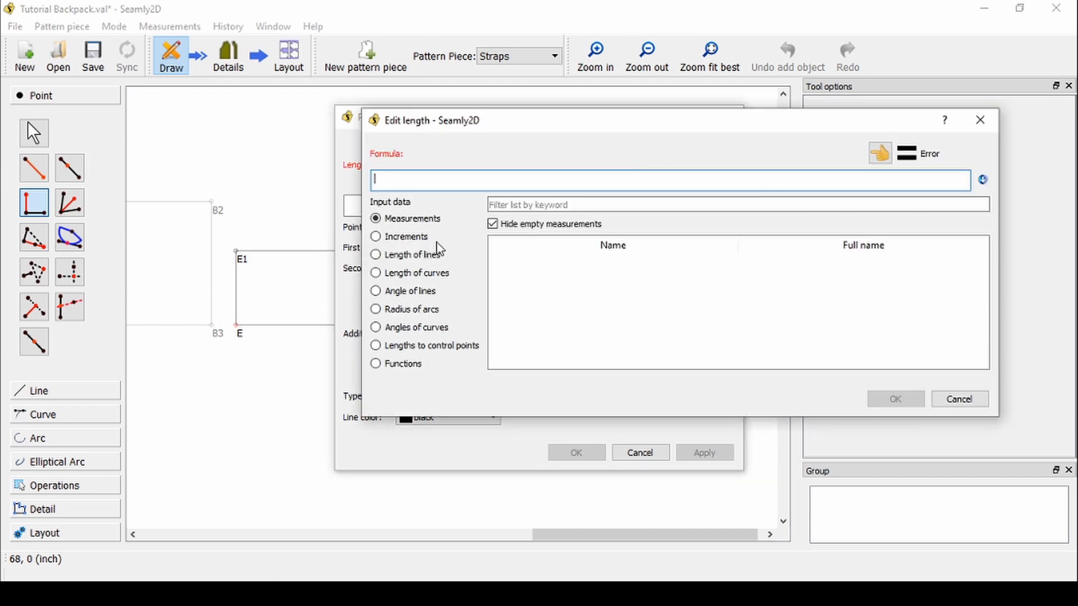
{"action": "left_click", "coordinate": [376, 236]}
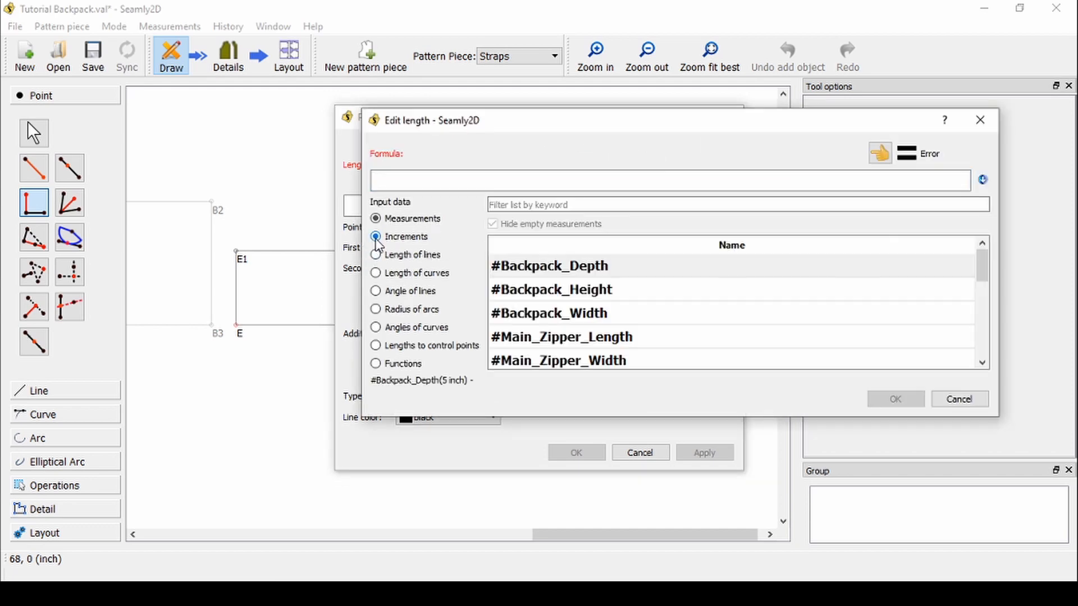
{"action": "double_click", "coordinate": [595, 300]}
{"action": "left_click", "coordinate": [522, 179]}
{"action": "type", "text": "-"}
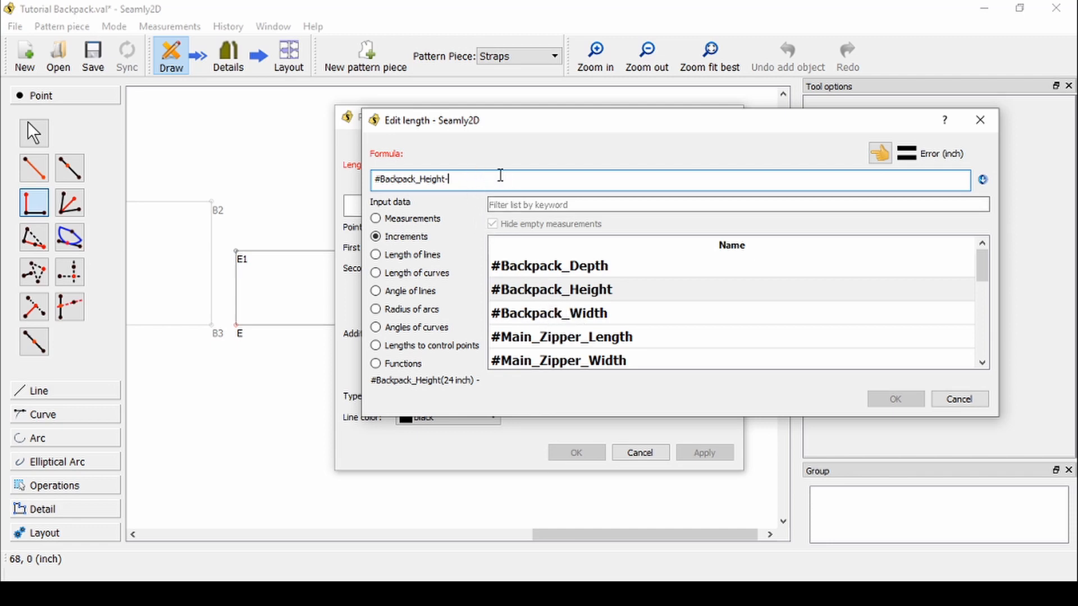
{"action": "left_click_drag", "start_coordinate": [501, 176], "coordinate": [298, 168]}
{"action": "key", "text": "BackSpace"}
Set the perpendicular point's length formula to #Strap_Length * 0.25 and create the point.
{"action": "scroll", "coordinate": [577, 351], "scroll_direction": "down", "scroll_amount": 3}
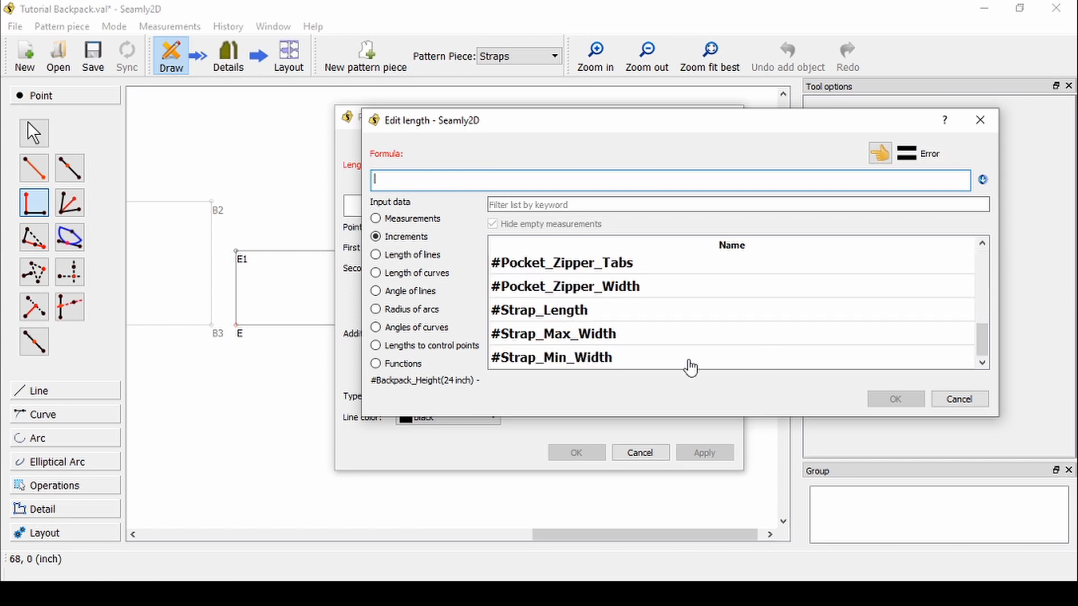
{"action": "left_click", "coordinate": [567, 312]}
{"action": "double_click", "coordinate": [560, 311]}
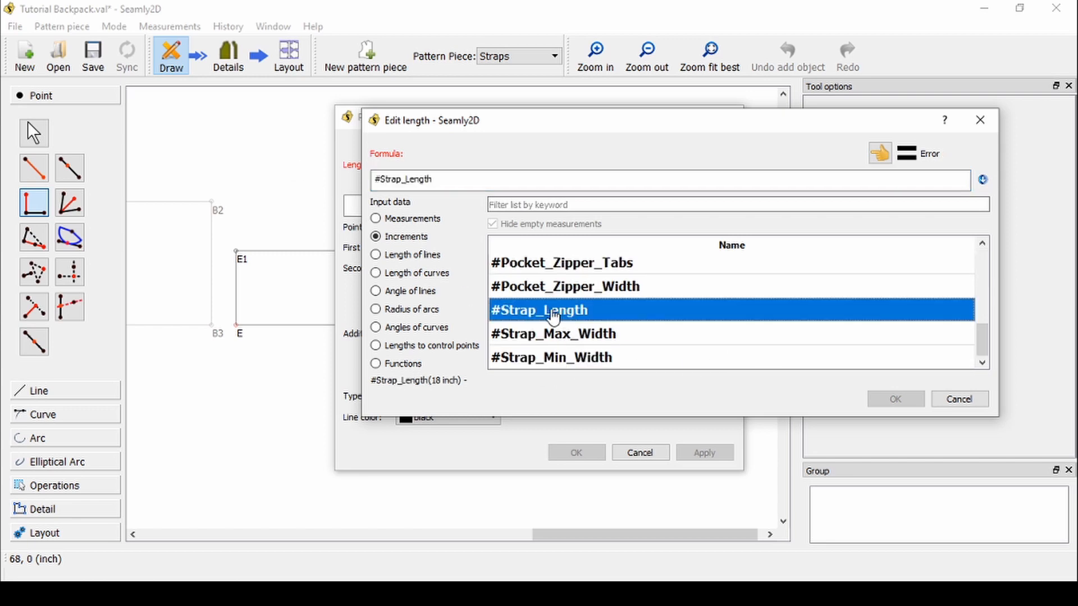
{"action": "left_click", "coordinate": [469, 183]}
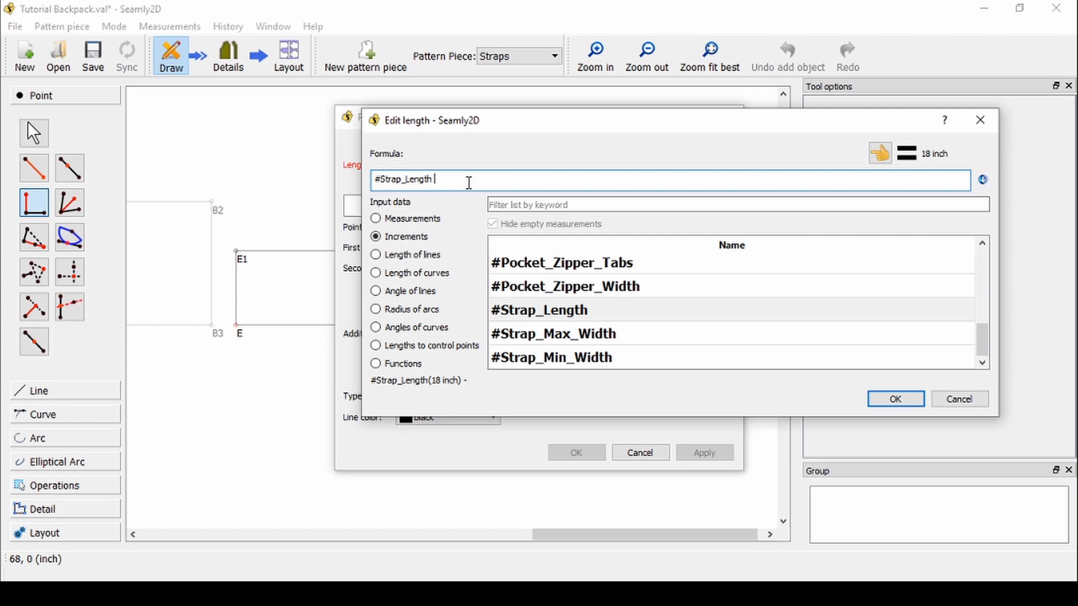
{"action": "type", "text": "*"}
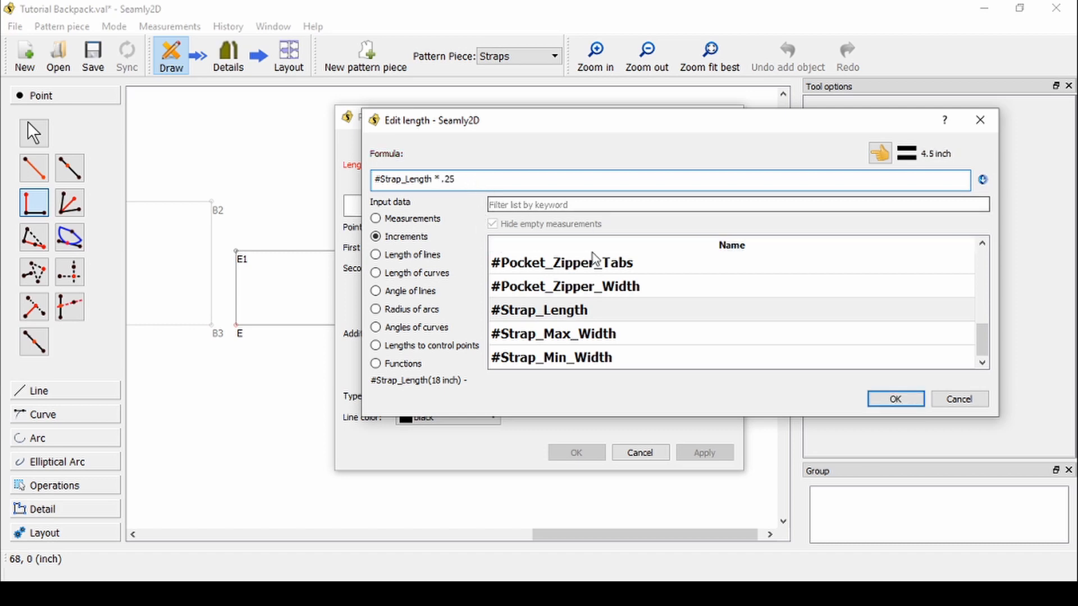
{"action": "left_click", "coordinate": [896, 399]}
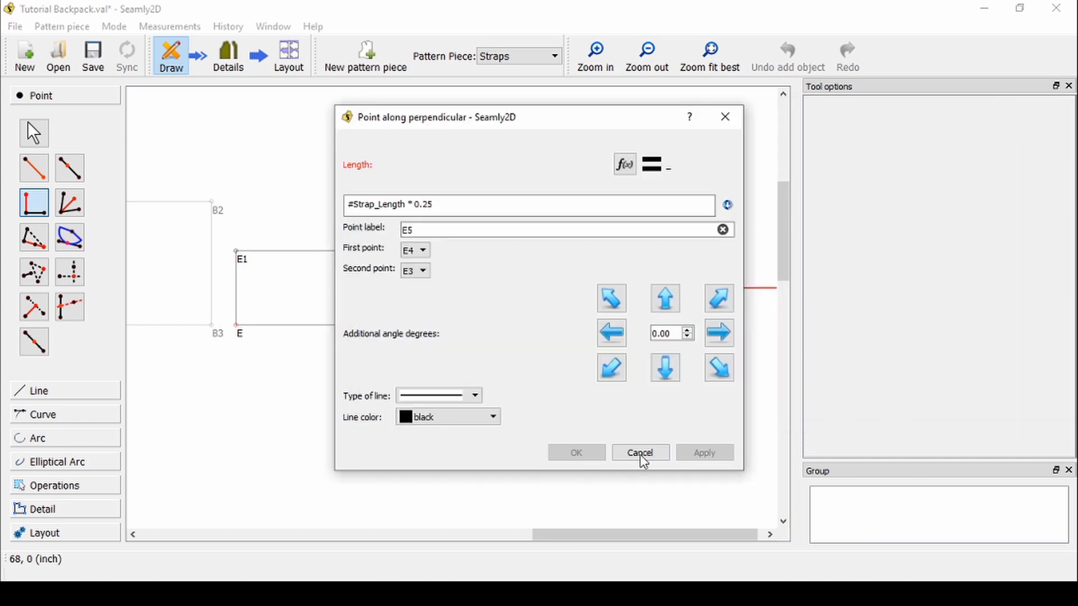
{"action": "left_click", "coordinate": [577, 454]}
Set the length formula of point E2 to #Strap_Length * 0.75.
{"action": "left_click", "coordinate": [668, 257]}
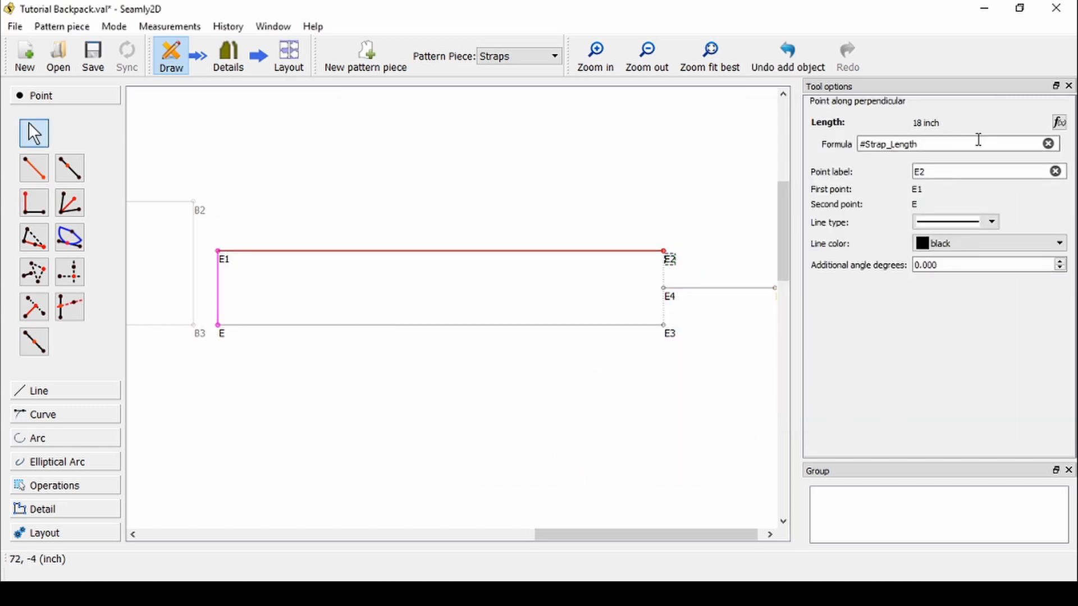
{"action": "left_click", "coordinate": [973, 144]}
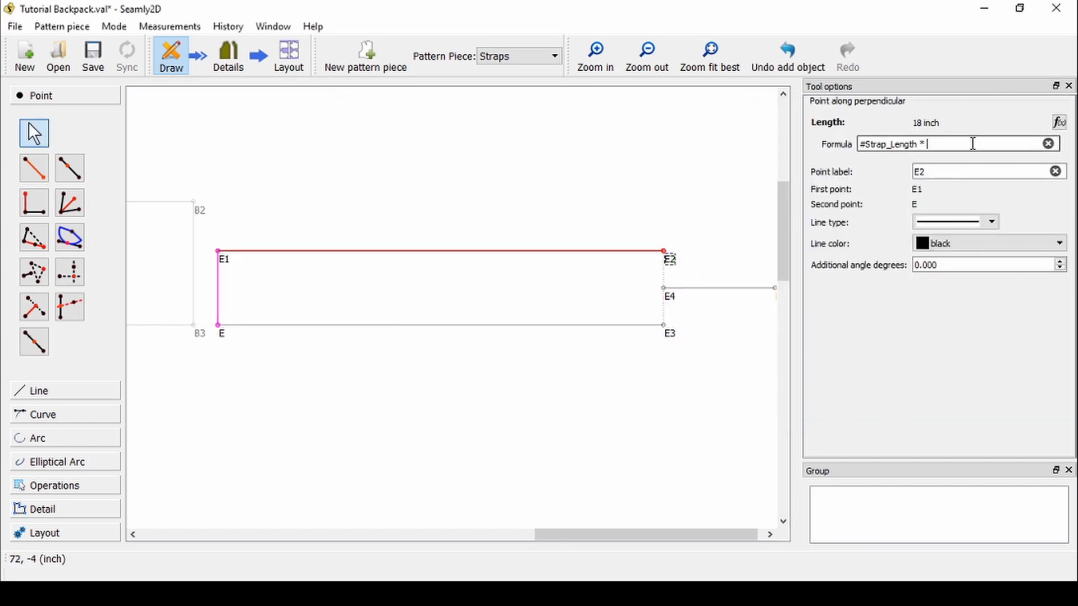
{"action": "key", "text": "Return"}
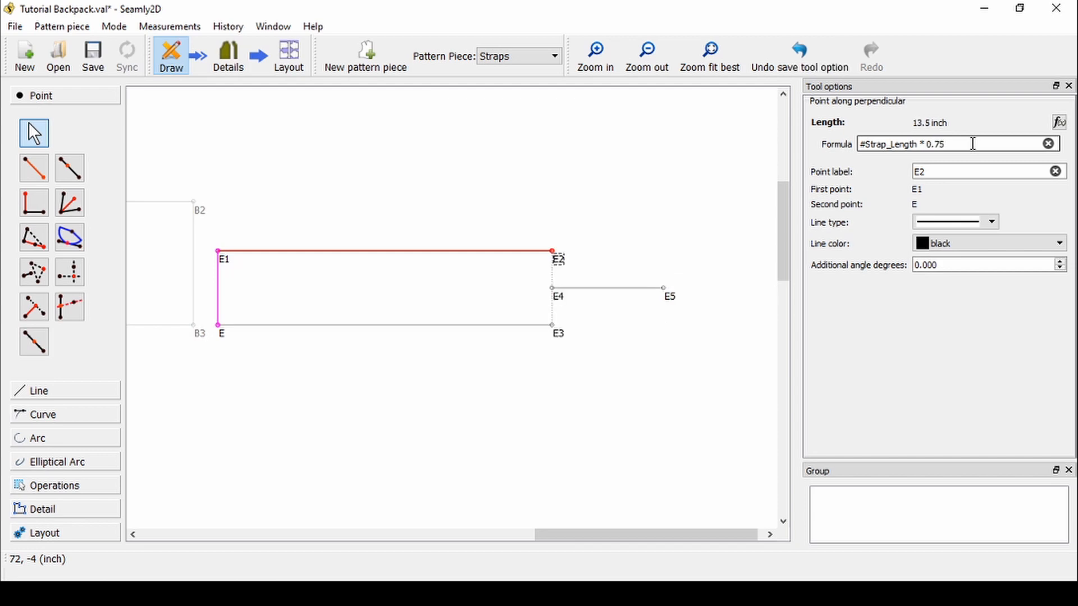
{"action": "left_click", "coordinate": [640, 303]}
Set the line type of point E5's line from E4 to dashed.
{"action": "left_click", "coordinate": [671, 293]}
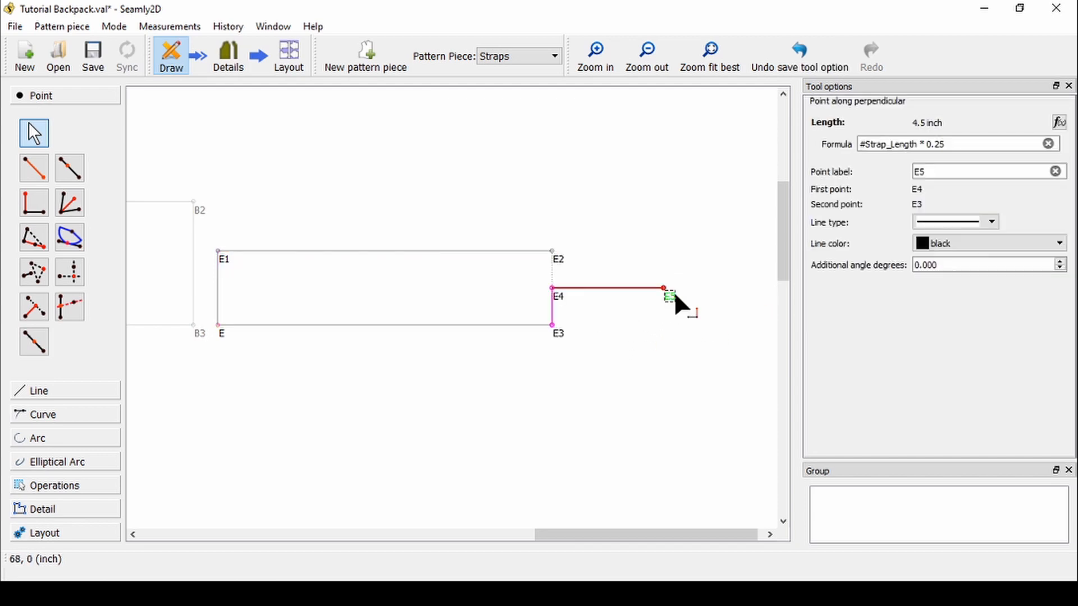
{"action": "left_click", "coordinate": [992, 222]}
{"action": "left_click", "coordinate": [952, 281]}
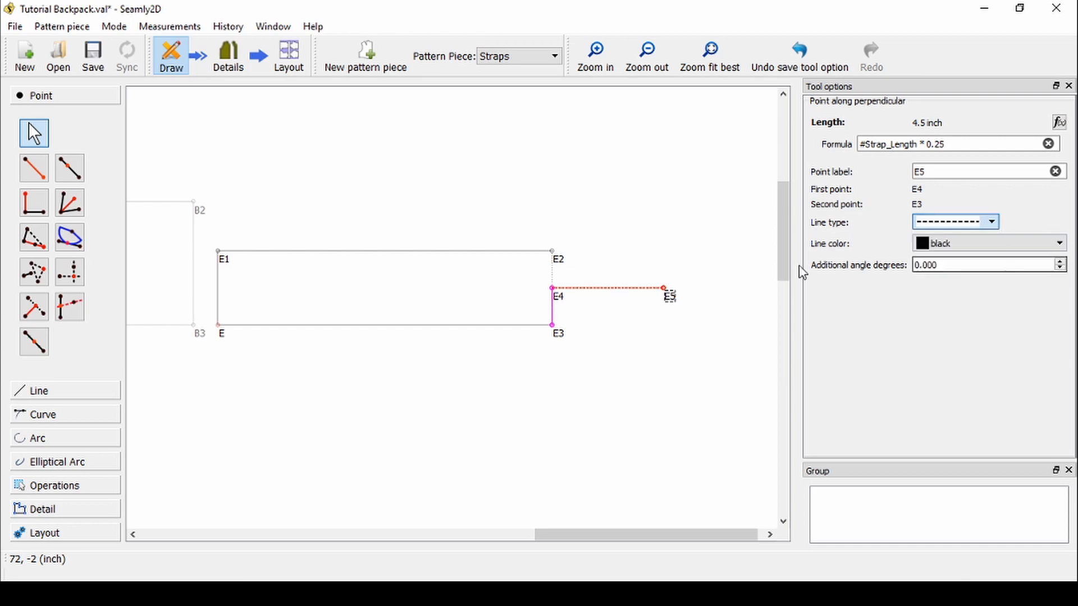
{"action": "left_click", "coordinate": [651, 267]}
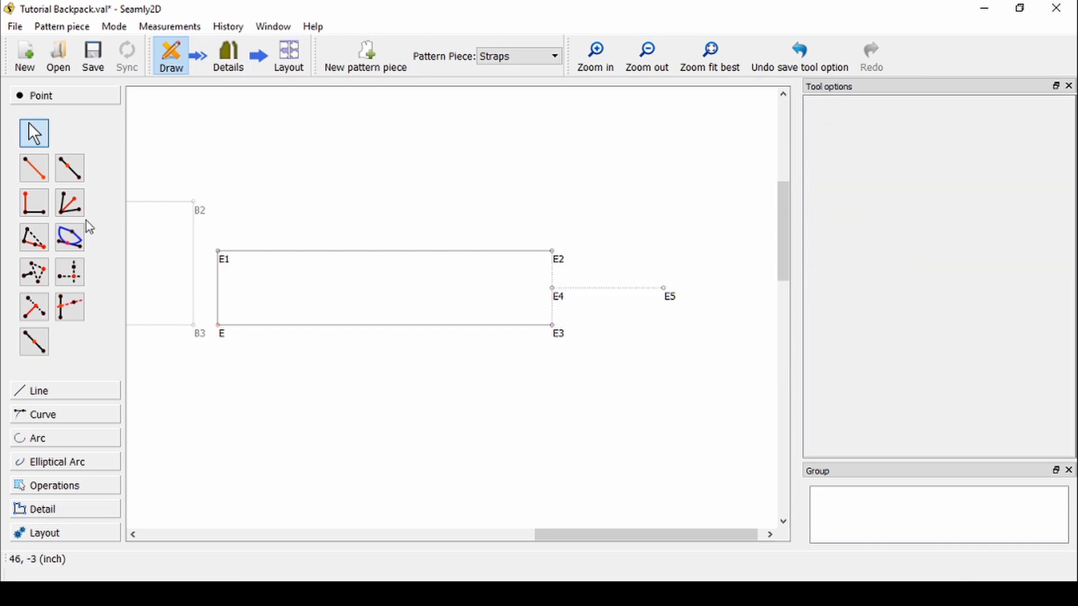
Start a point at distance and angle above base point E5 and set its angle to 90 degrees.
{"action": "left_click", "coordinate": [38, 210]}
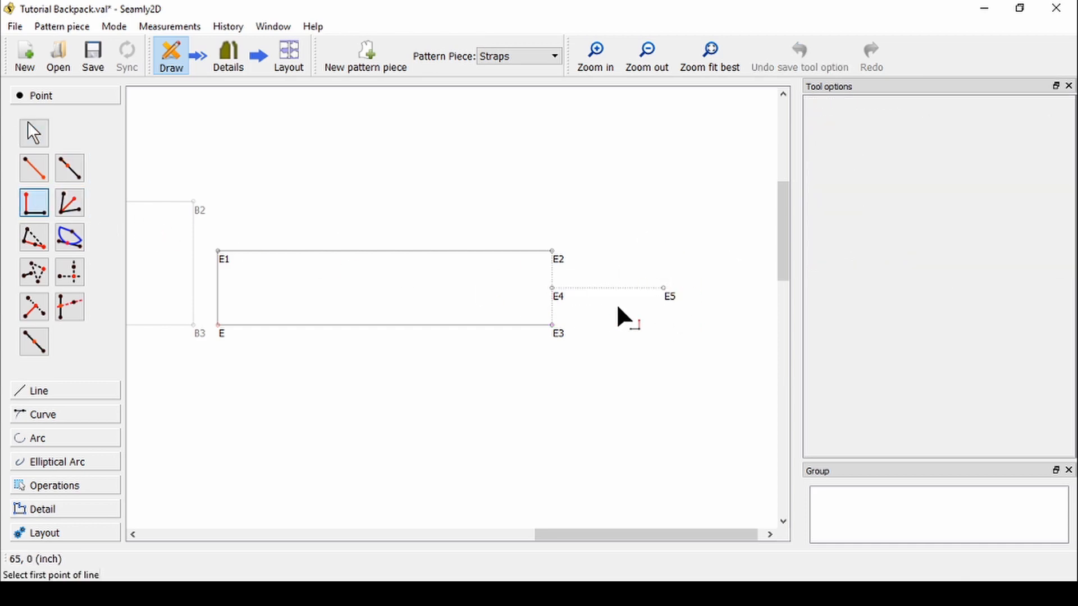
{"action": "left_click", "coordinate": [33, 169]}
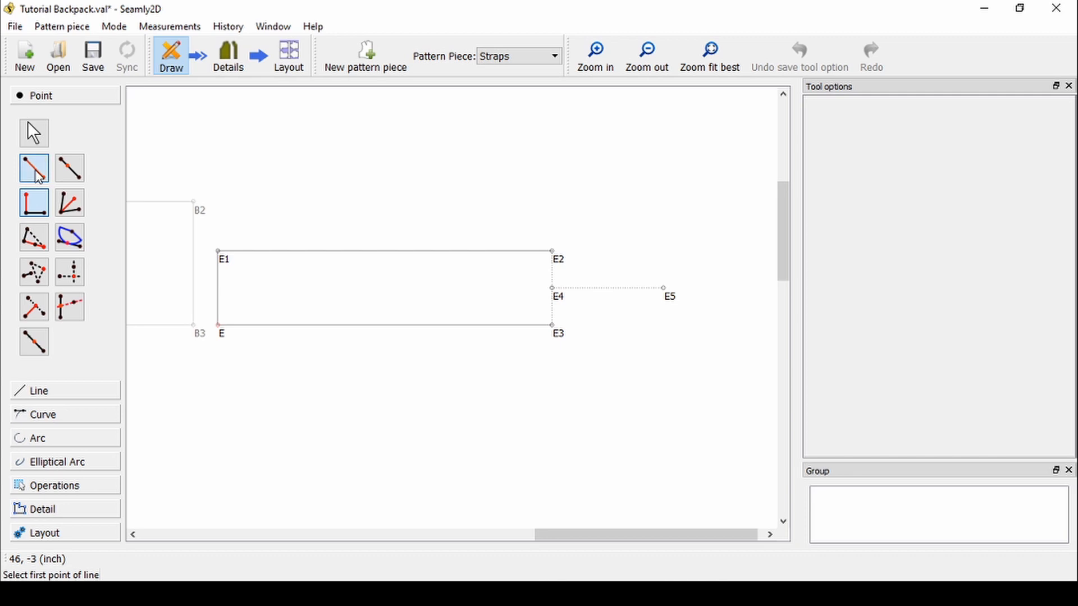
{"action": "left_click", "coordinate": [675, 303]}
{"action": "left_click", "coordinate": [669, 262]}
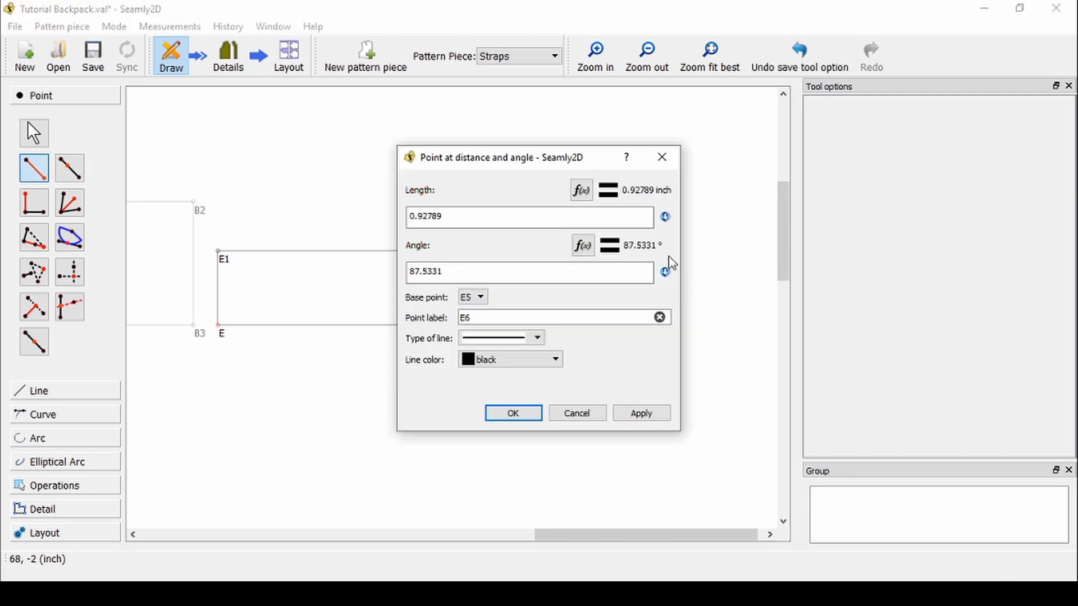
{"action": "left_click", "coordinate": [462, 271]}
{"action": "key", "text": "ctrl+a"}
{"action": "type", "text": "90"}
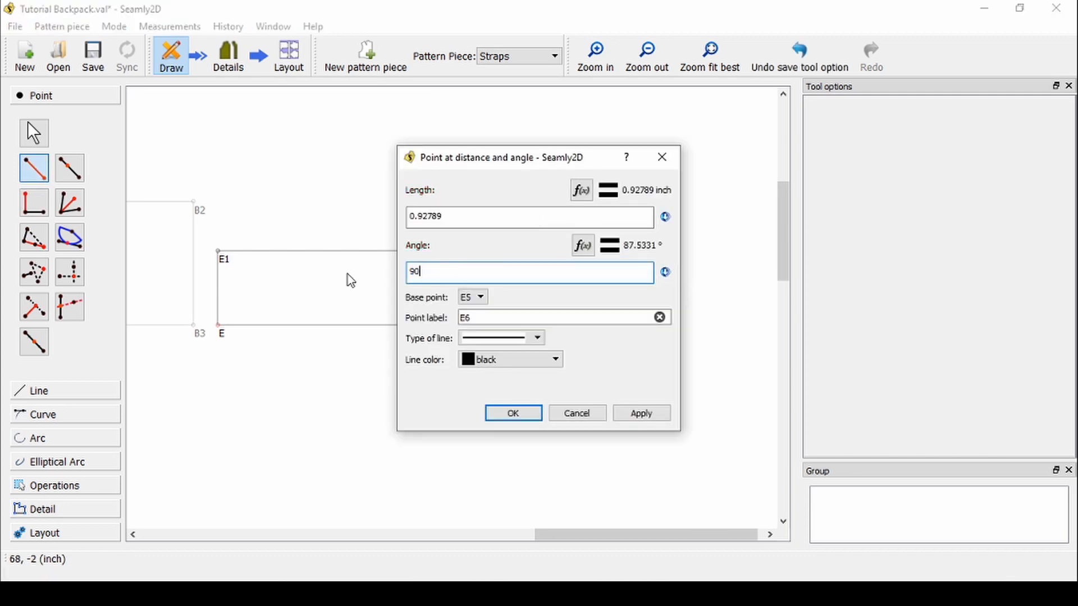
Set the length of the point above E5 to #Strap_Min_Width/2 and create the point.
{"action": "left_click", "coordinate": [581, 191]}
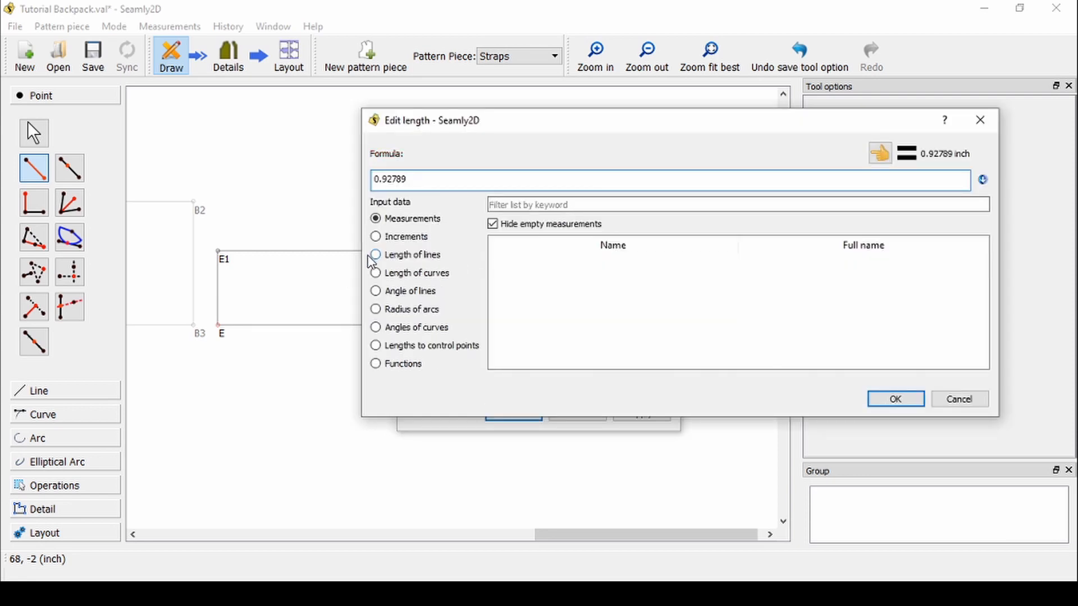
{"action": "left_click", "coordinate": [377, 237]}
{"action": "left_click_drag", "start_coordinate": [430, 180], "coordinate": [324, 181]}
{"action": "key", "text": "BackSpace"}
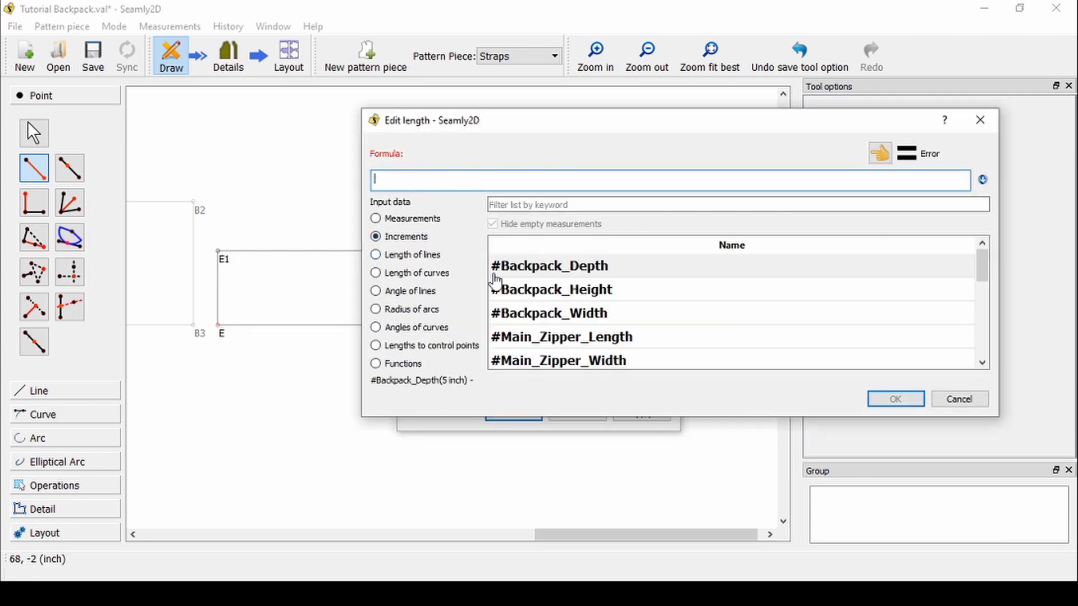
{"action": "scroll", "coordinate": [657, 341], "scroll_direction": "down", "scroll_amount": 5}
{"action": "double_click", "coordinate": [588, 359]}
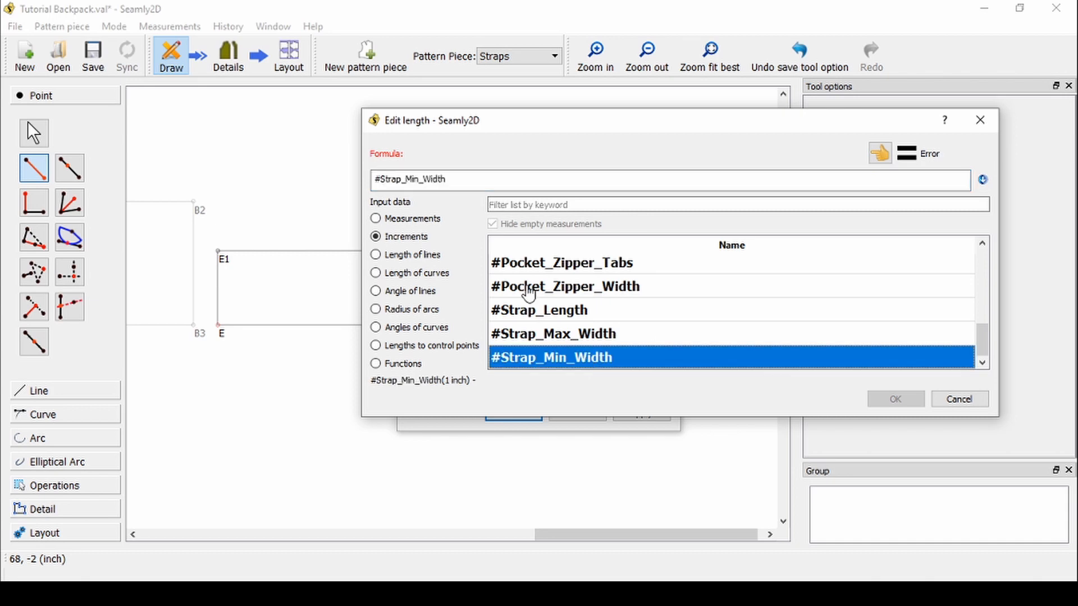
{"action": "left_click", "coordinate": [481, 181]}
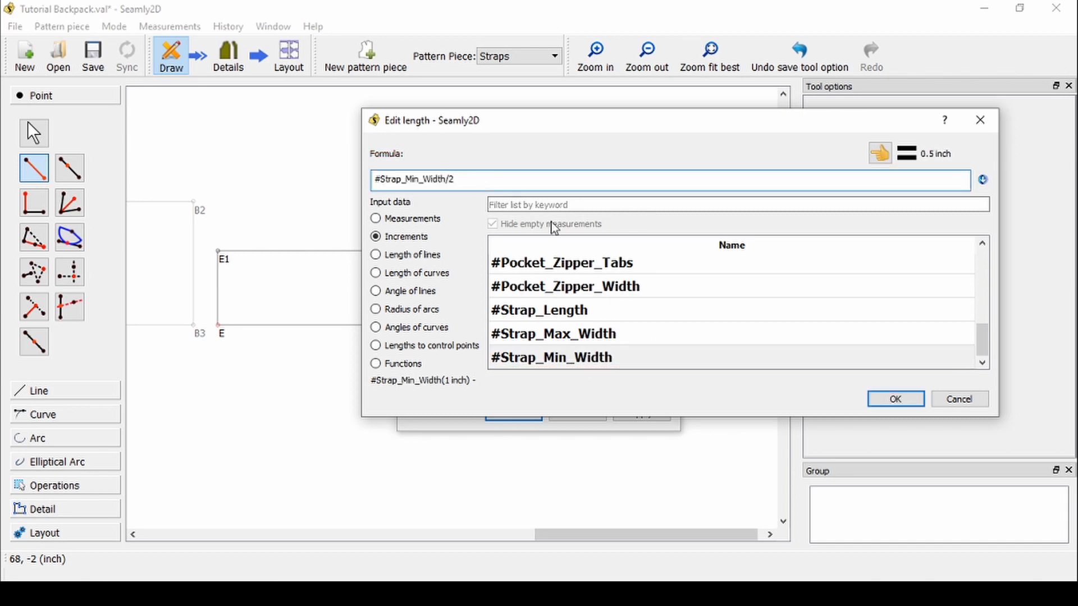
{"action": "left_click", "coordinate": [896, 399]}
{"action": "left_click", "coordinate": [508, 414]}
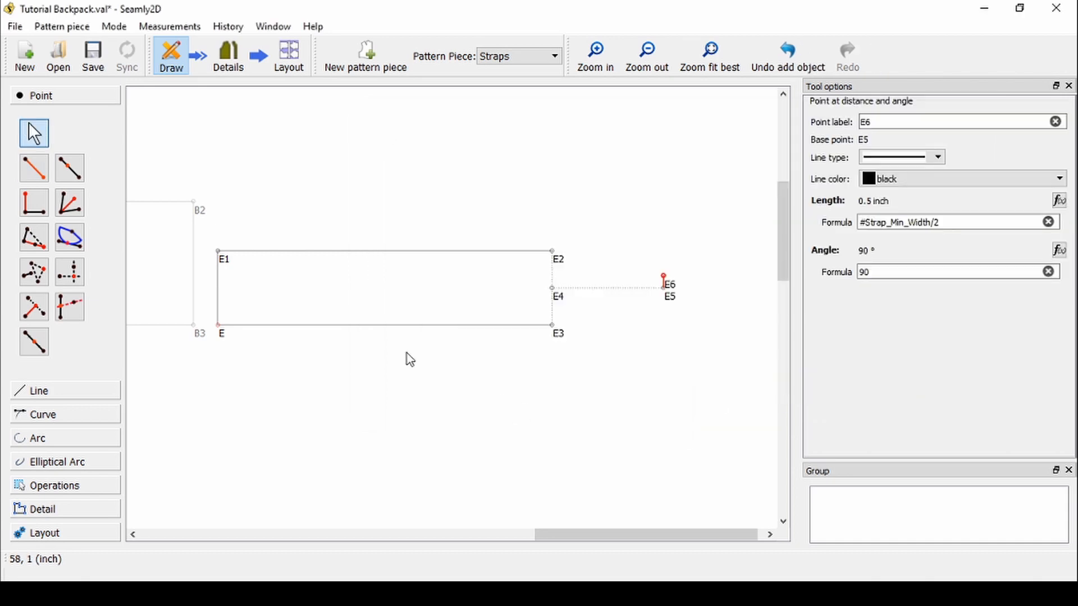
Start a point at distance and angle below base point E5 and set its angle to 270 degrees.
{"action": "left_click", "coordinate": [34, 168]}
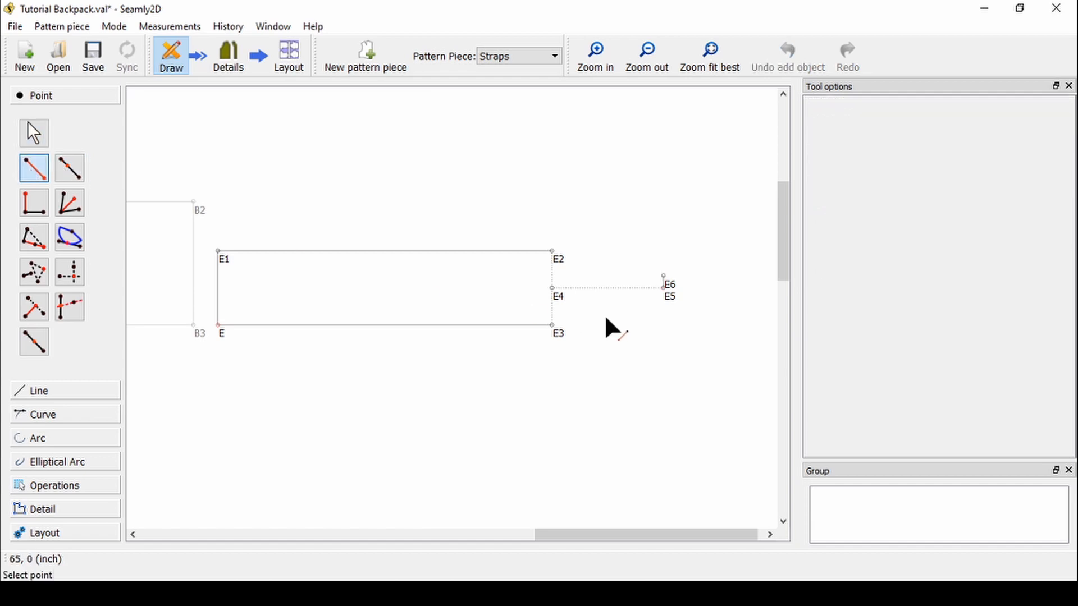
{"action": "left_click", "coordinate": [665, 287]}
{"action": "left_click", "coordinate": [668, 331]}
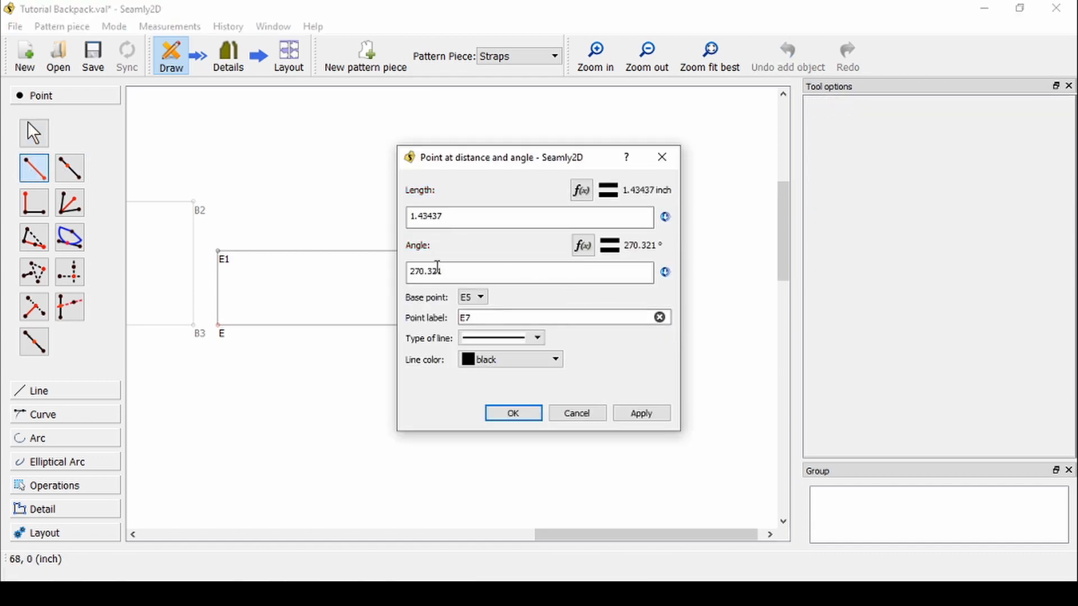
{"action": "left_click_drag", "start_coordinate": [460, 272], "coordinate": [356, 268]}
{"action": "type", "text": "270"}
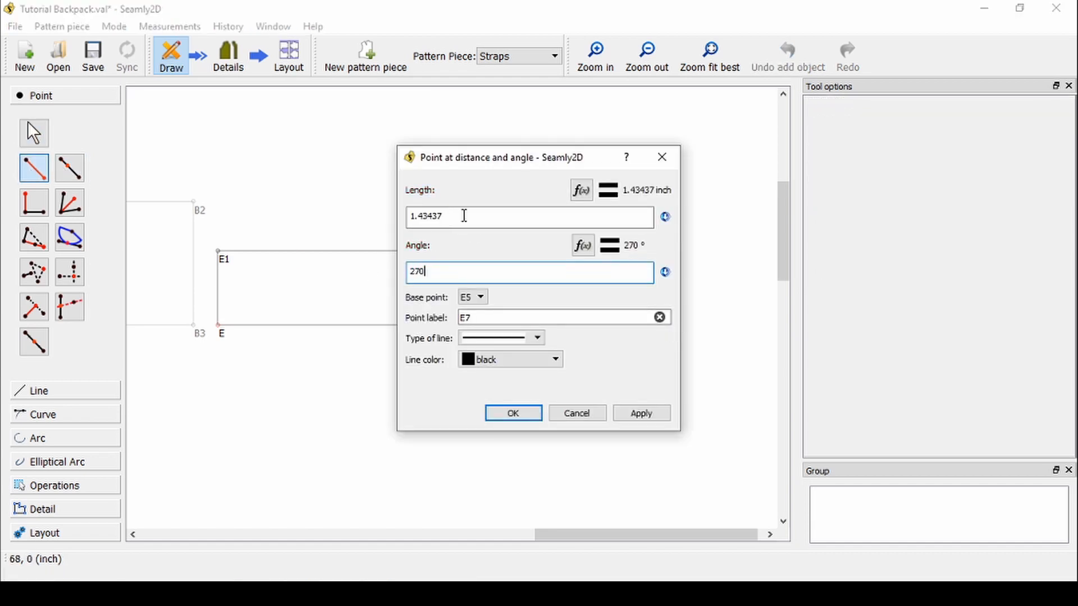
Set the length of the point below E5 to the line length Line_E5_E6 and create the point.
{"action": "left_click_drag", "start_coordinate": [562, 166], "coordinate": [419, 222]}
{"action": "left_click", "coordinate": [440, 247]}
{"action": "left_click", "coordinate": [235, 293]}
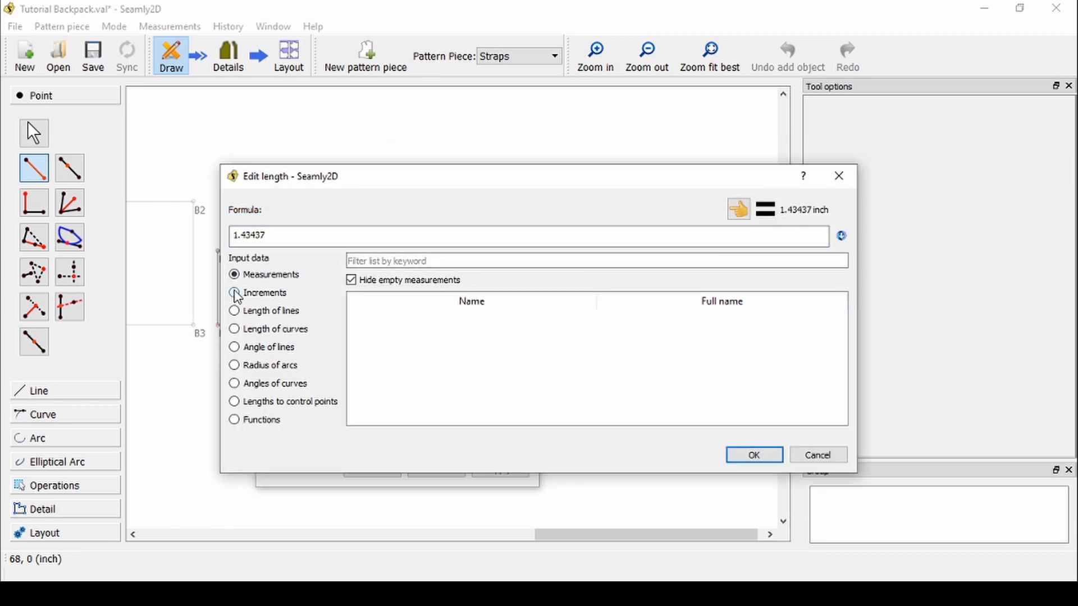
{"action": "left_click", "coordinate": [235, 310]}
{"action": "left_click_drag", "start_coordinate": [268, 235], "coordinate": [230, 232]}
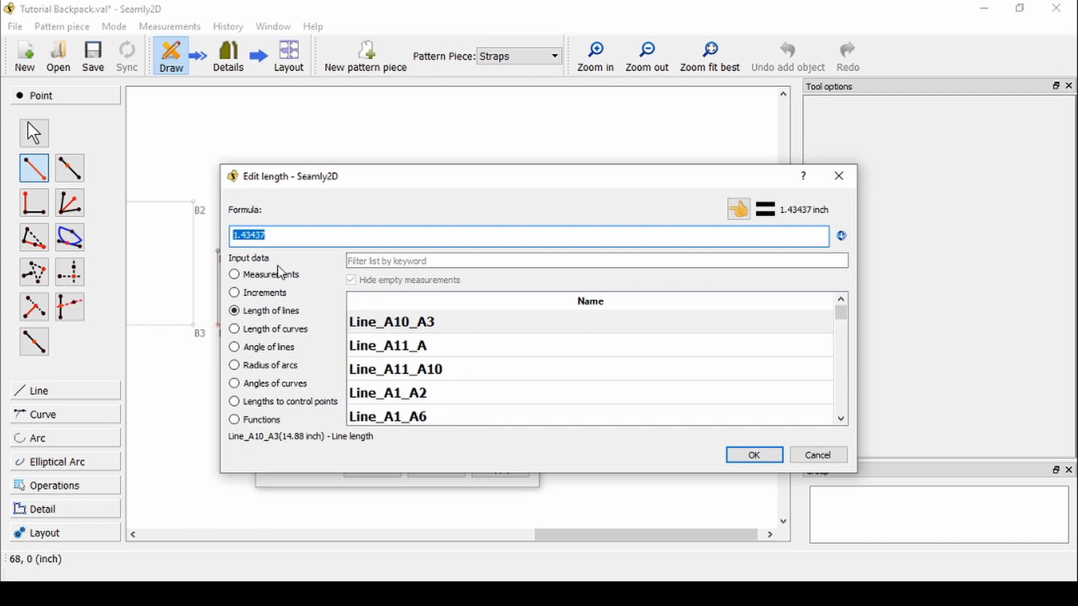
{"action": "key", "text": "BackSpace"}
{"action": "scroll", "coordinate": [456, 382], "scroll_direction": "down", "scroll_amount": 15}
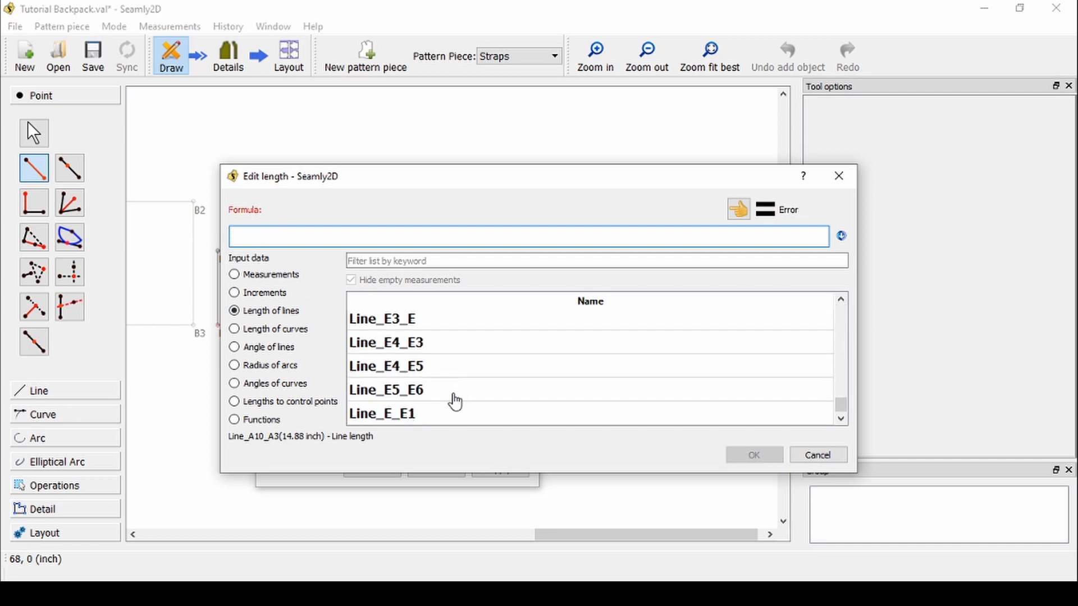
{"action": "double_click", "coordinate": [425, 390]}
{"action": "left_click", "coordinate": [753, 455]}
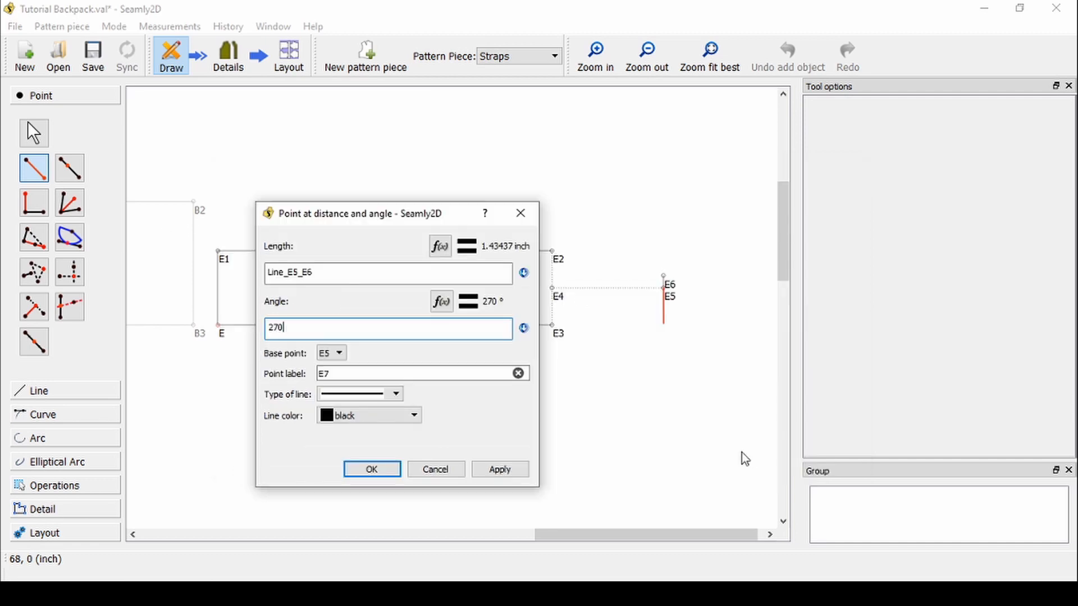
{"action": "left_click", "coordinate": [372, 470]}
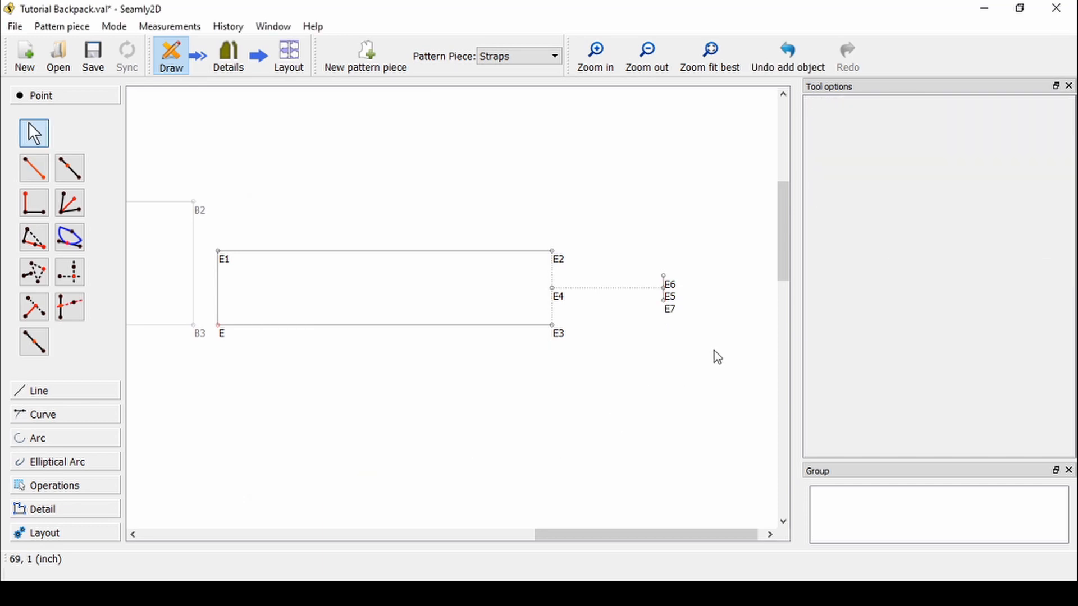
Draw two straight lines closing the strap's taper, one from E2 to E6 and one from E3 to E7.
{"action": "left_click", "coordinate": [79, 393]}
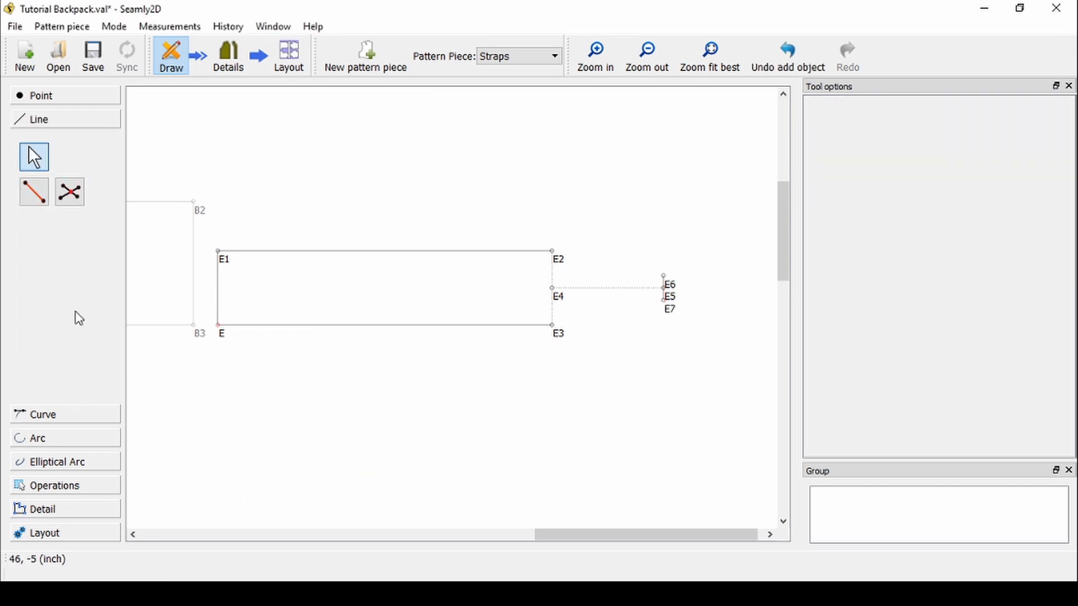
{"action": "left_click", "coordinate": [34, 192]}
{"action": "left_click", "coordinate": [553, 253]}
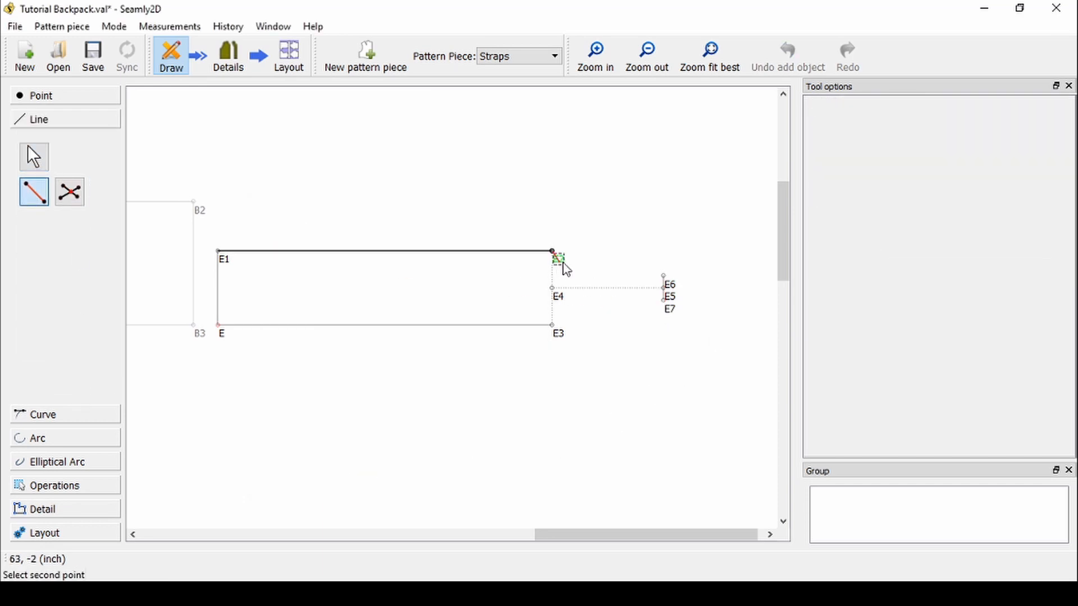
{"action": "left_click", "coordinate": [666, 278]}
{"action": "left_click", "coordinate": [34, 192]}
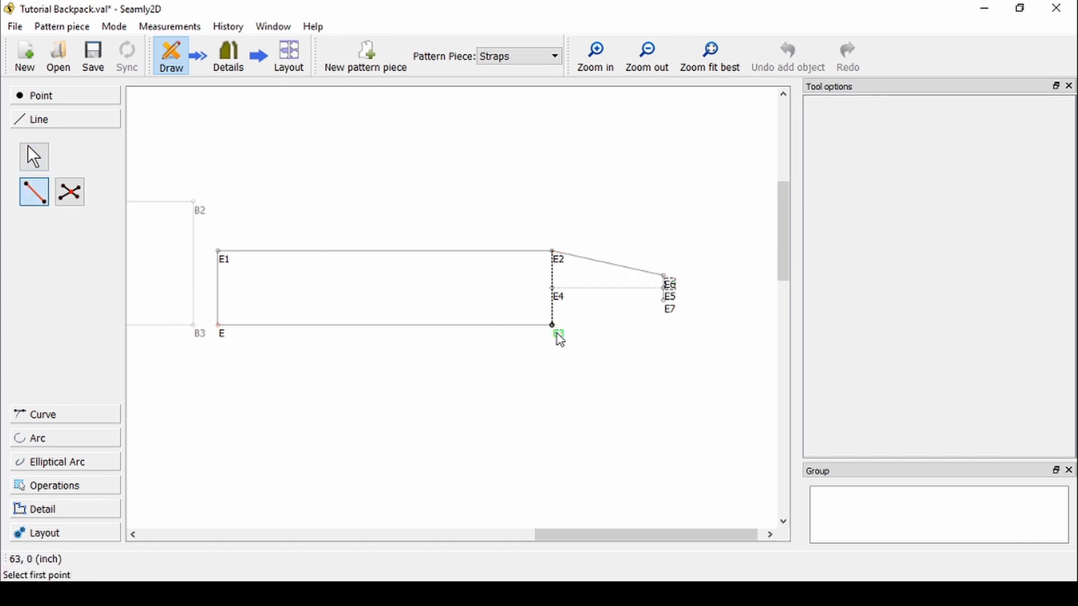
{"action": "left_click", "coordinate": [559, 337]}
{"action": "left_click", "coordinate": [666, 303]}
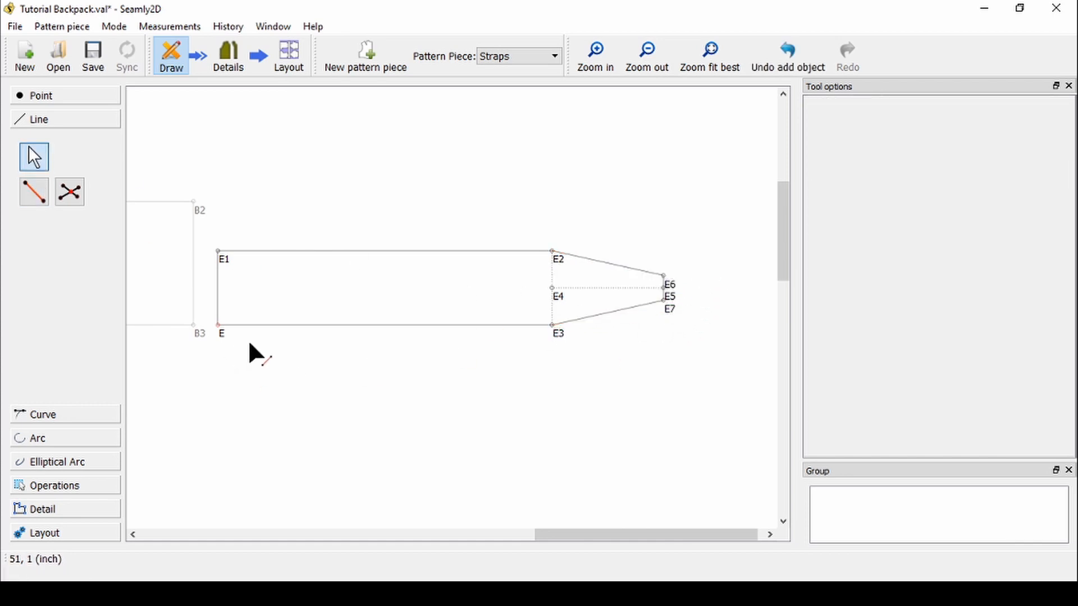
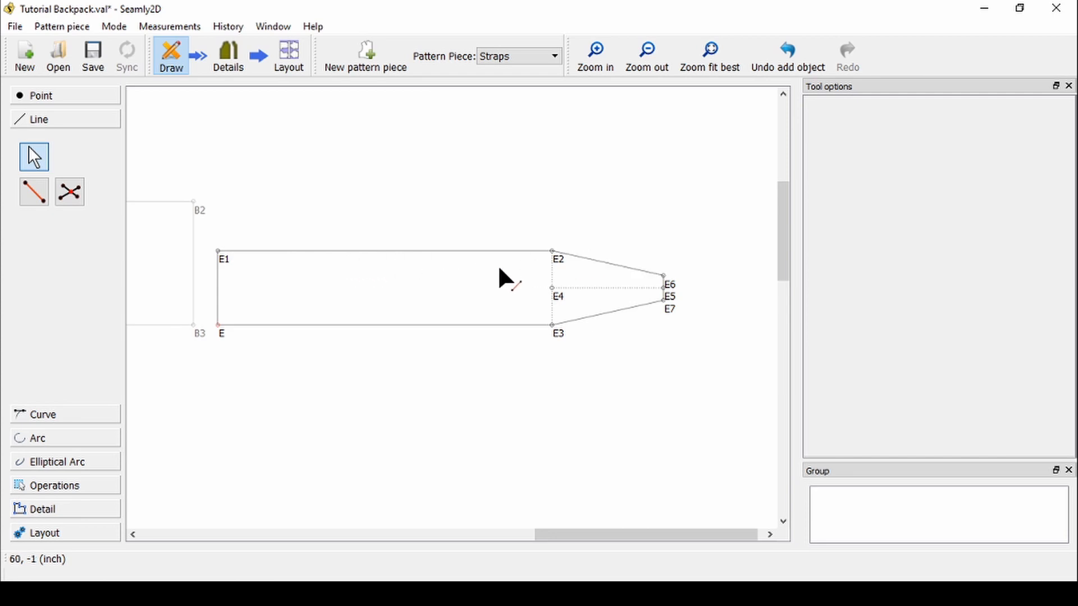
Set the length formulas of points E2 and E5 to #Strap_Length * 0.5 each.
{"action": "left_click", "coordinate": [557, 260]}
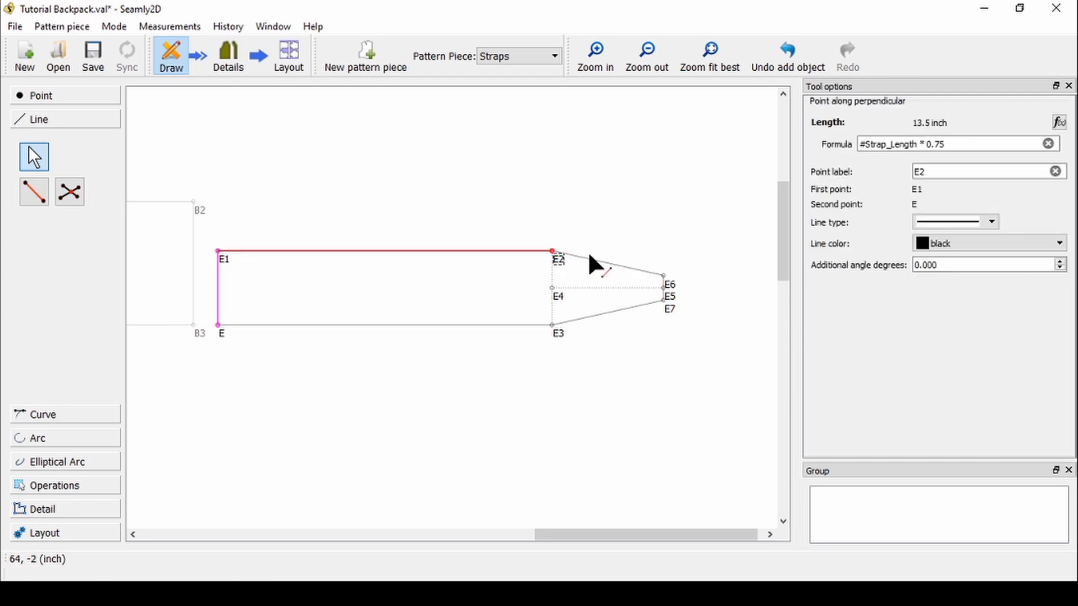
{"action": "left_click", "coordinate": [936, 144]}
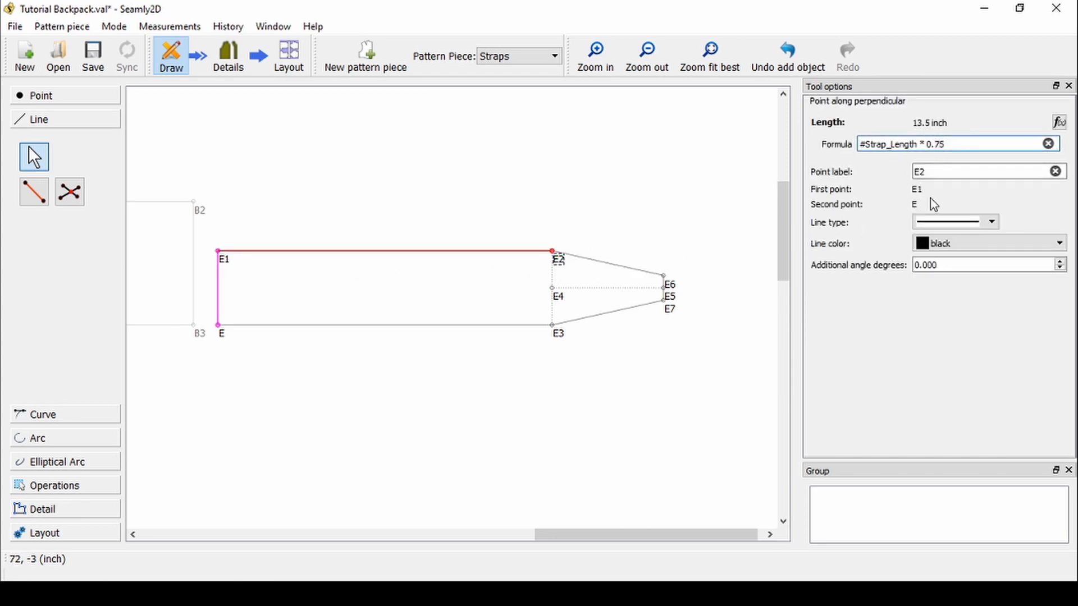
{"action": "key", "text": "Return"}
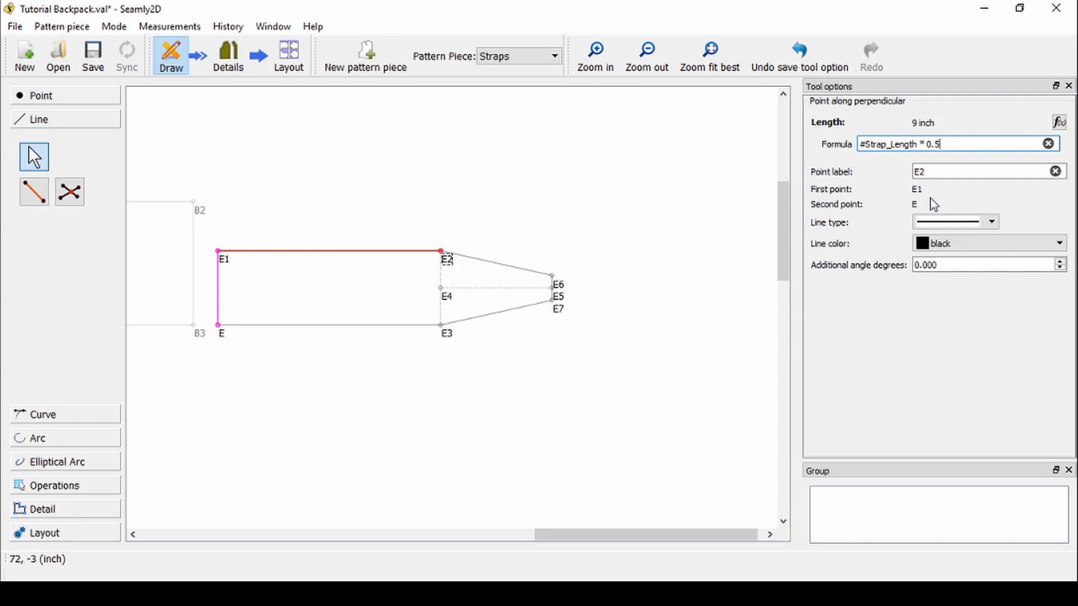
{"action": "left_click", "coordinate": [557, 299]}
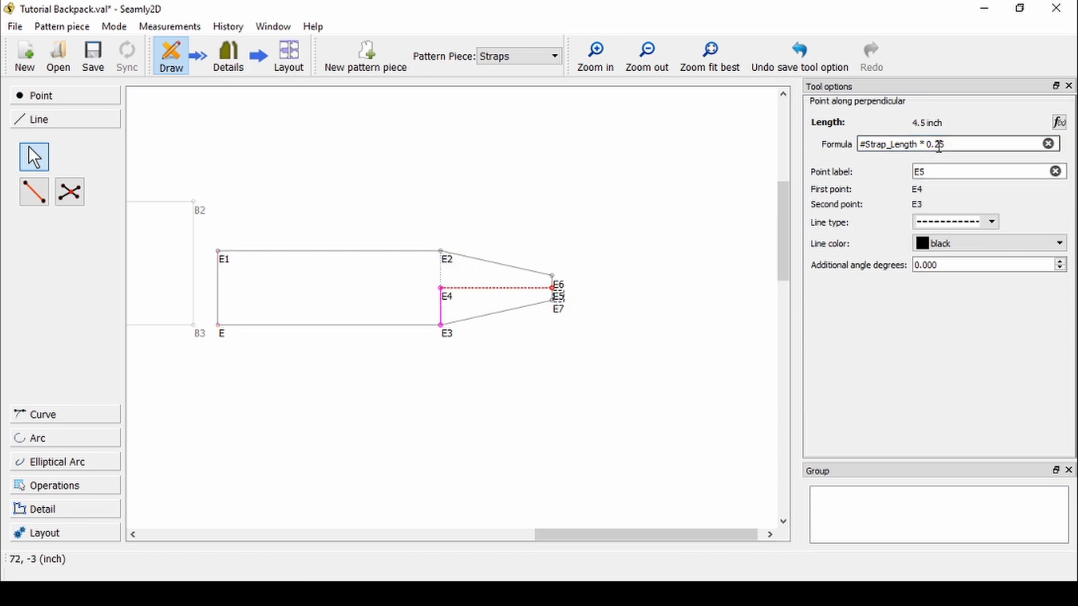
{"action": "type", "text": "\\"}
{"action": "key", "text": "BackSpace"}
{"action": "key", "text": "BackSpace"}
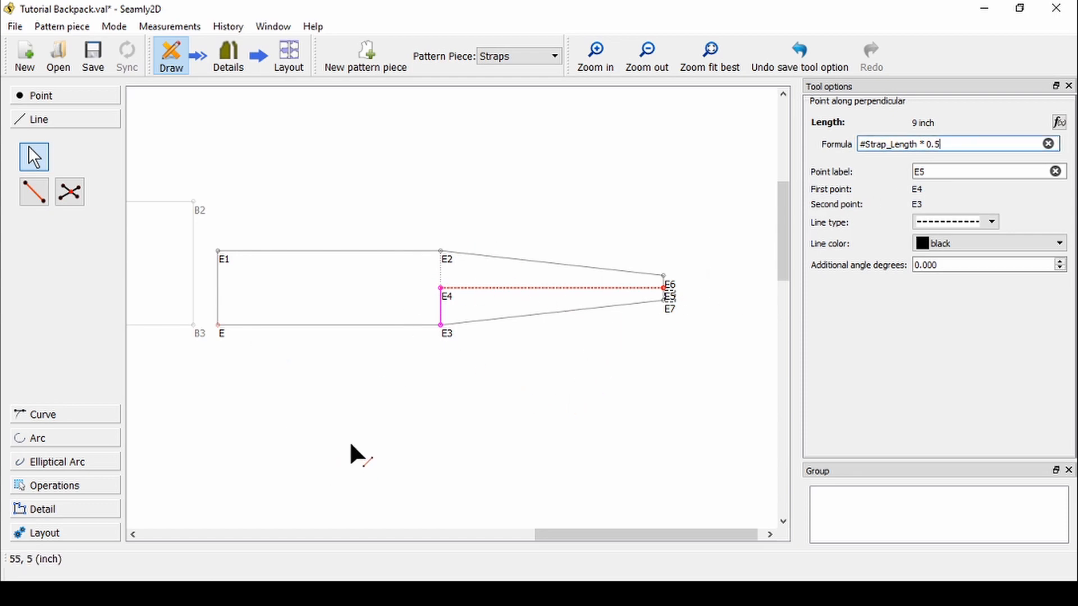
Restore the length formulas to #Strap_Length * 0.75 for point E2 and #Strap_Length * 0.25 for point E5.
{"action": "left_click", "coordinate": [445, 258]}
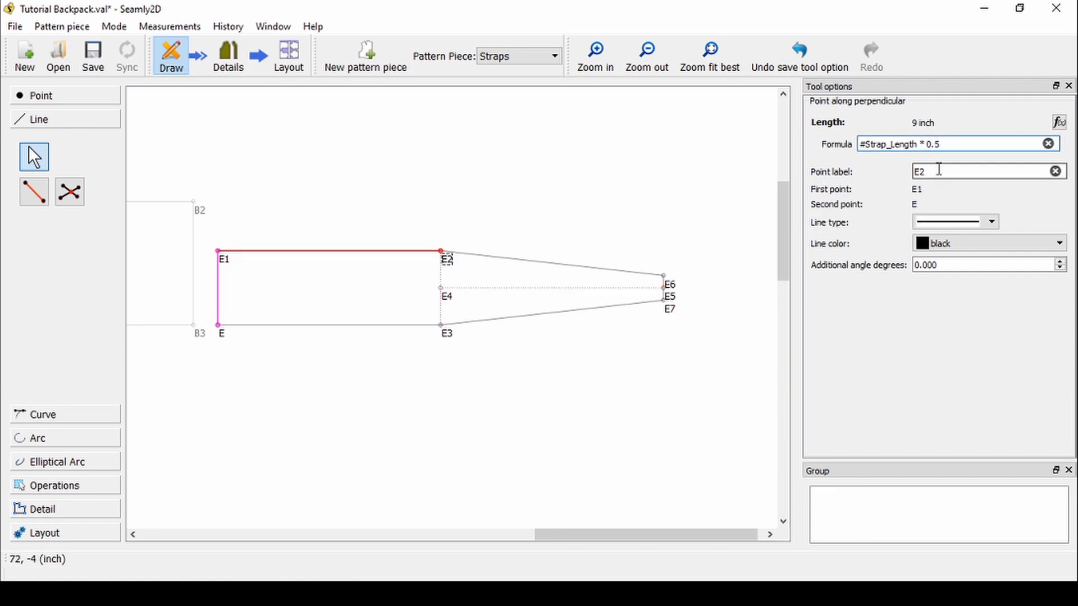
{"action": "left_click", "coordinate": [730, 306]}
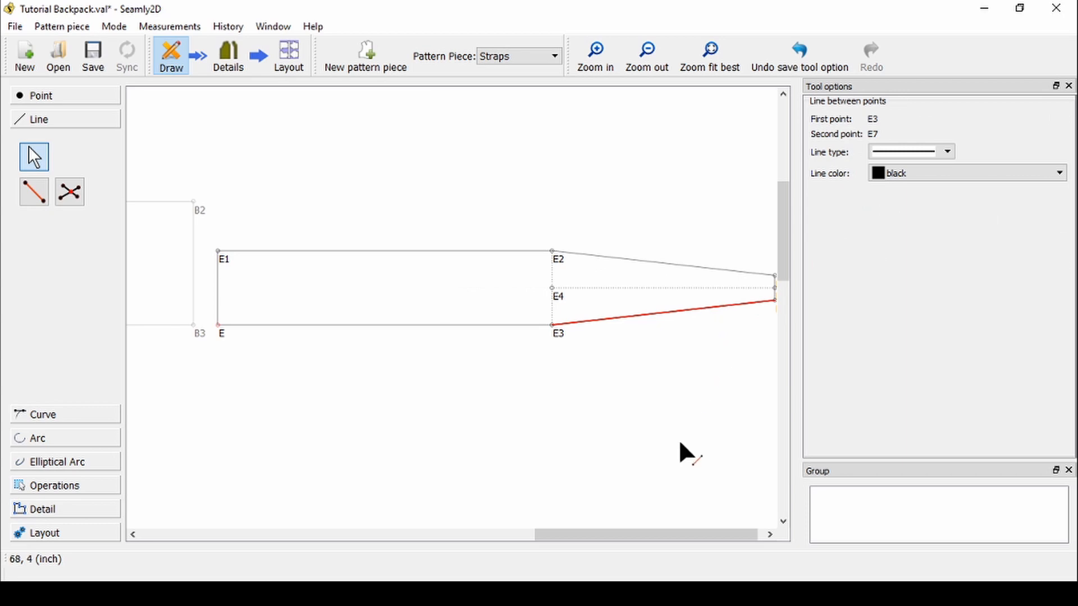
{"action": "left_click_drag", "start_coordinate": [644, 535], "coordinate": [652, 535]}
{"action": "left_click", "coordinate": [774, 308]}
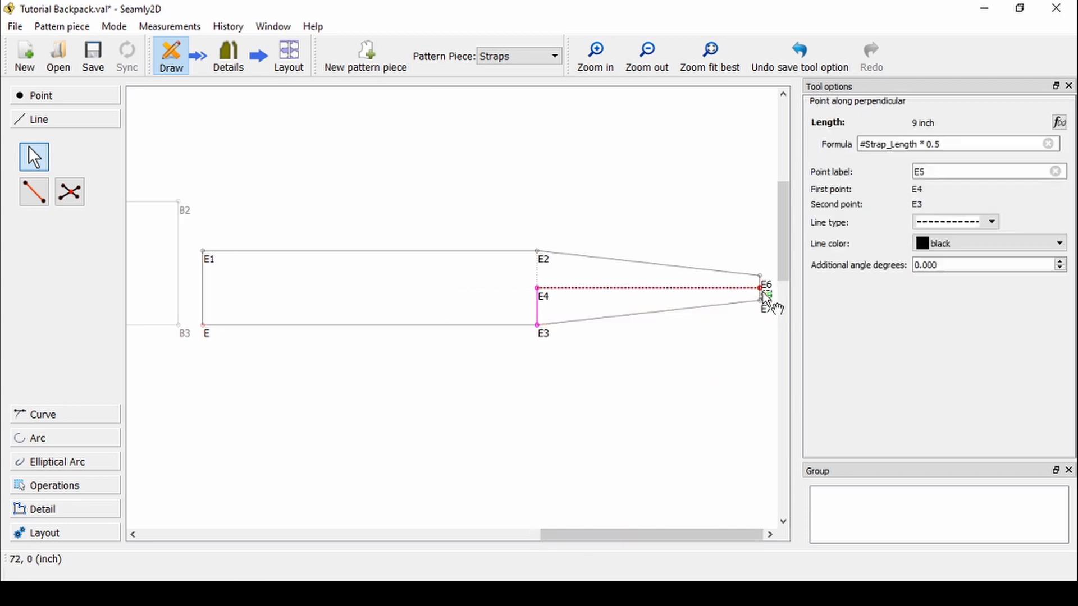
{"action": "type", "text": "2"}
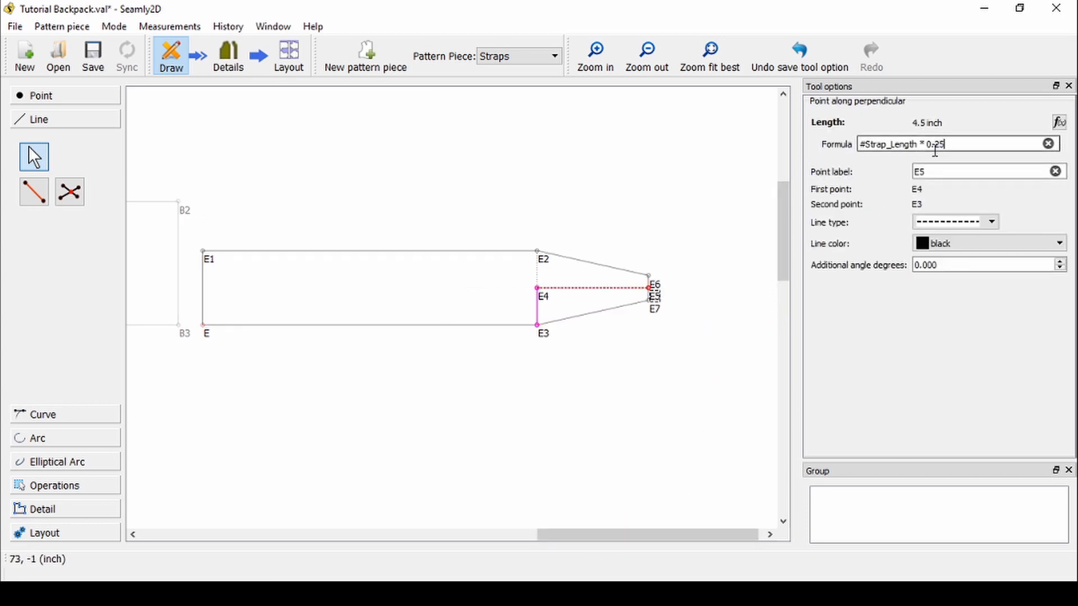
Save the pattern and make Back the active pattern piece.
{"action": "key", "text": "ctrl+s"}
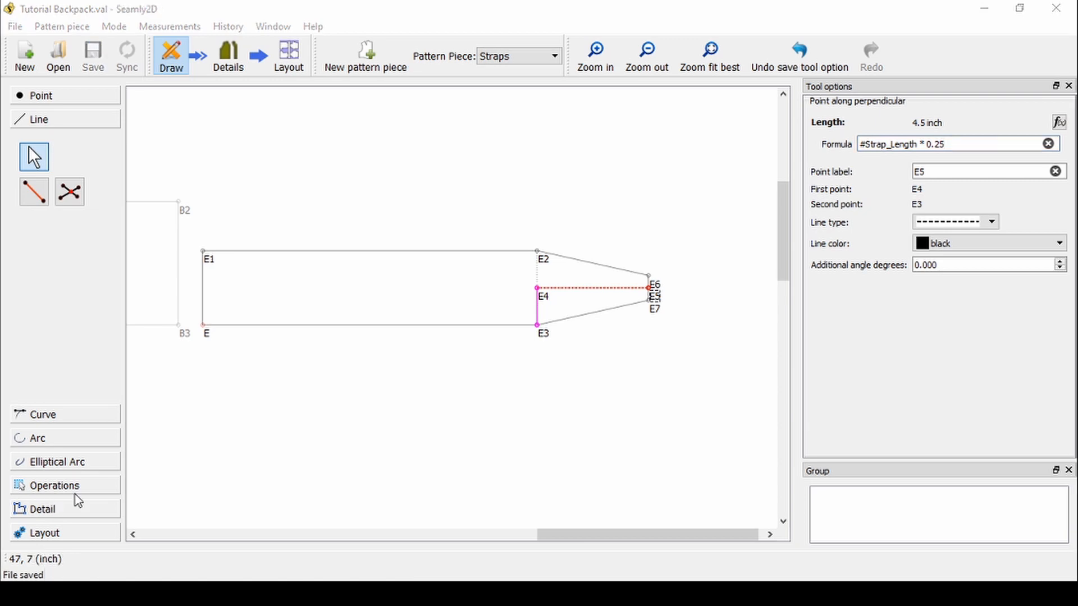
{"action": "left_click", "coordinate": [553, 60]}
{"action": "left_click", "coordinate": [516, 71]}
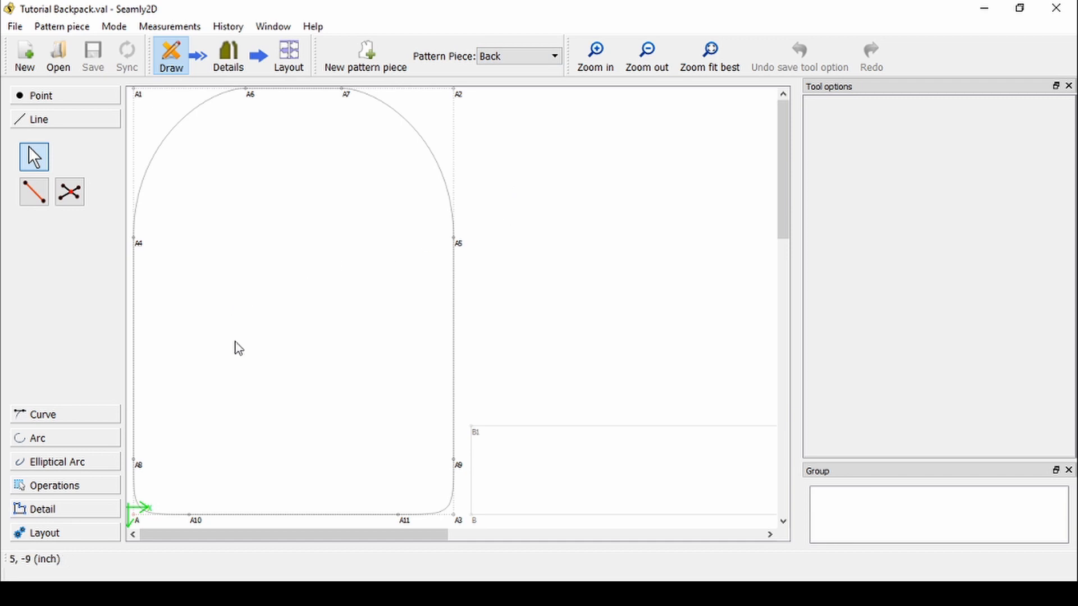
Start a workpiece on the Back piece and add A8, A4, curve A4–A6, A7 and curve A7–A5 to its main path clockwise.
{"action": "left_click", "coordinate": [70, 510]}
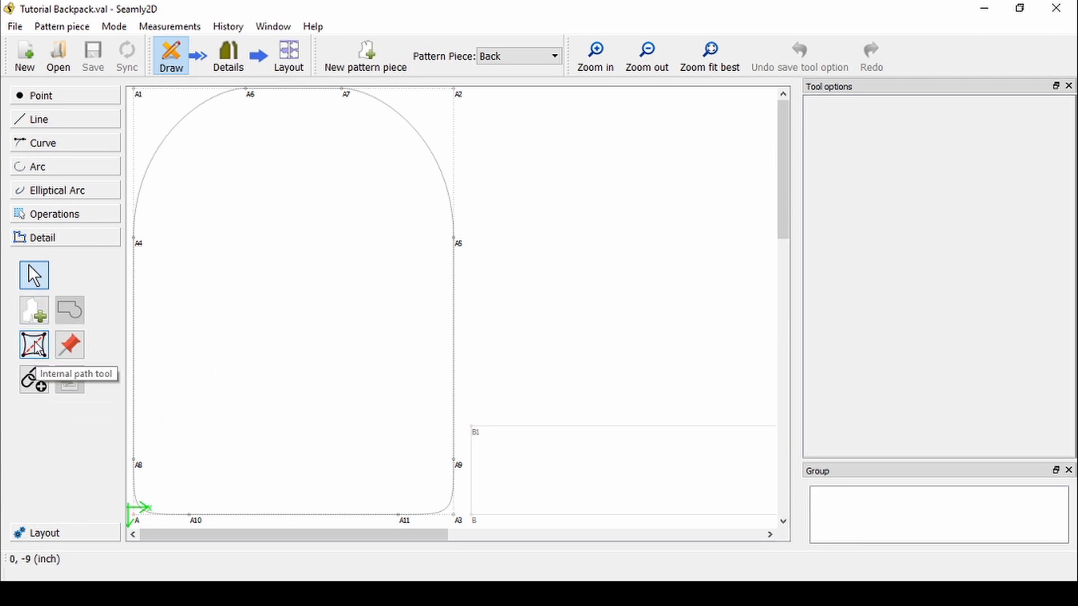
{"action": "left_click", "coordinate": [38, 318]}
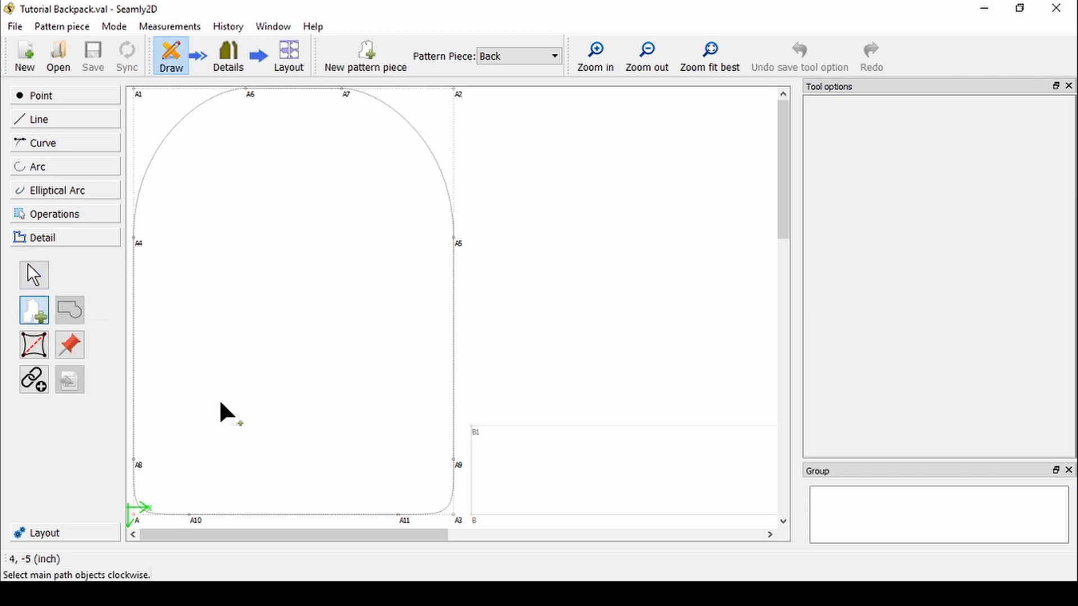
{"action": "left_click", "coordinate": [136, 463]}
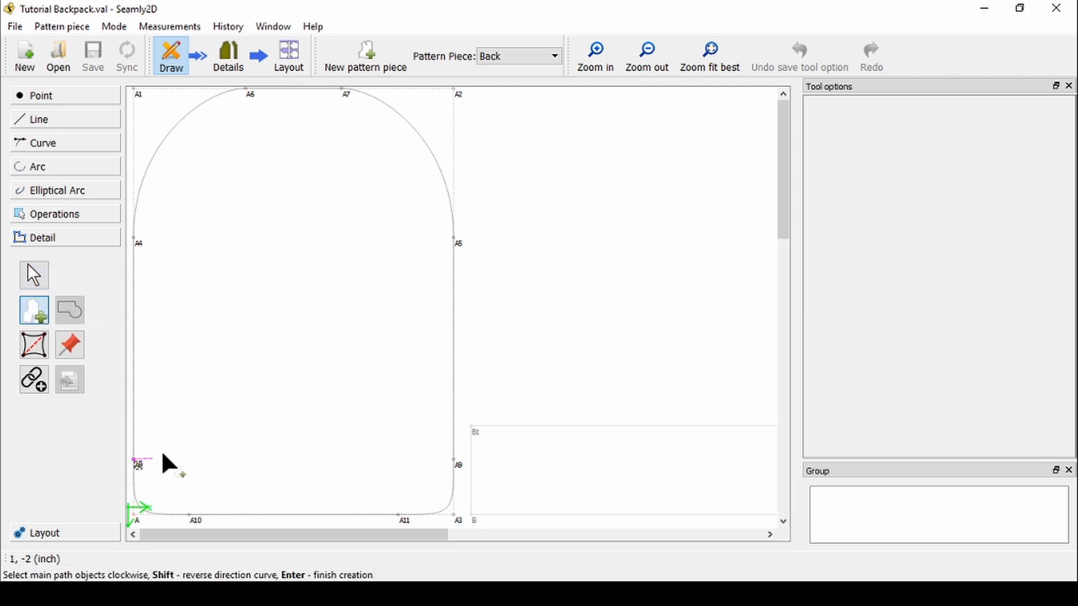
{"action": "left_click", "coordinate": [134, 239]}
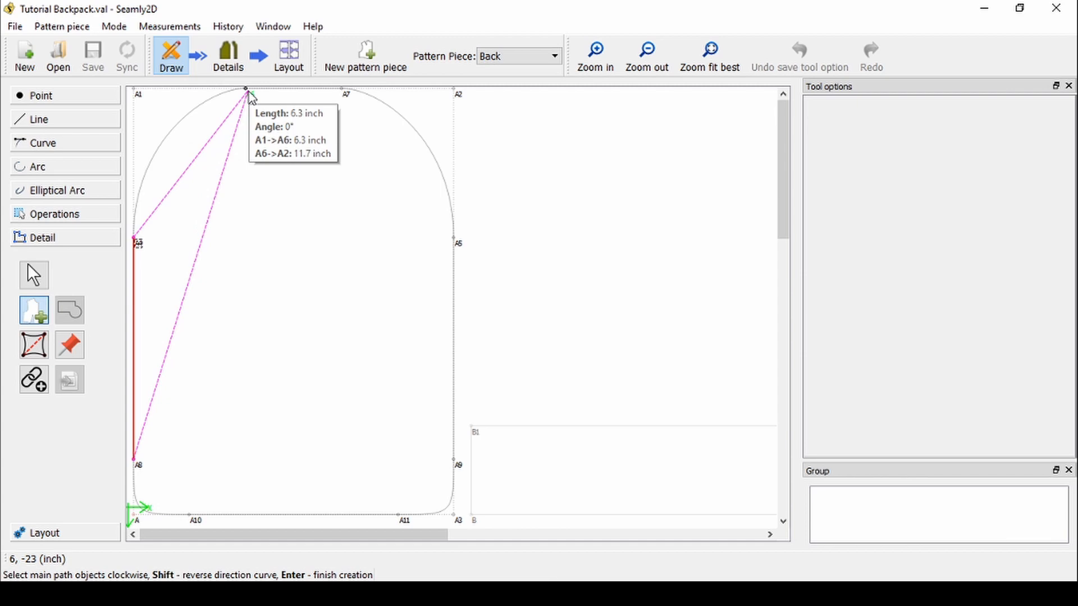
{"action": "left_click", "coordinate": [180, 131]}
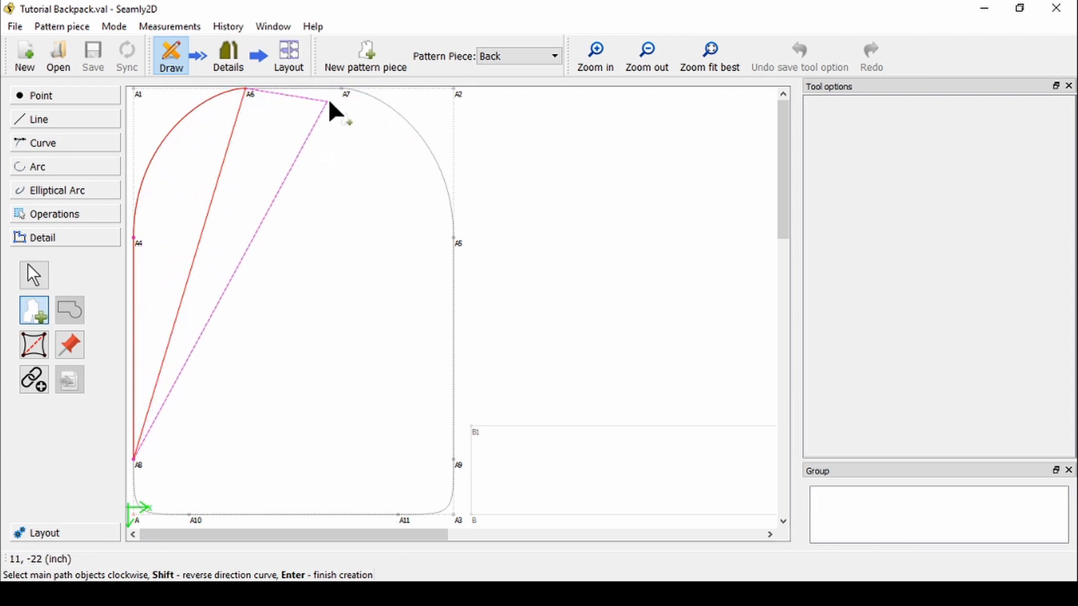
{"action": "left_click", "coordinate": [345, 93]}
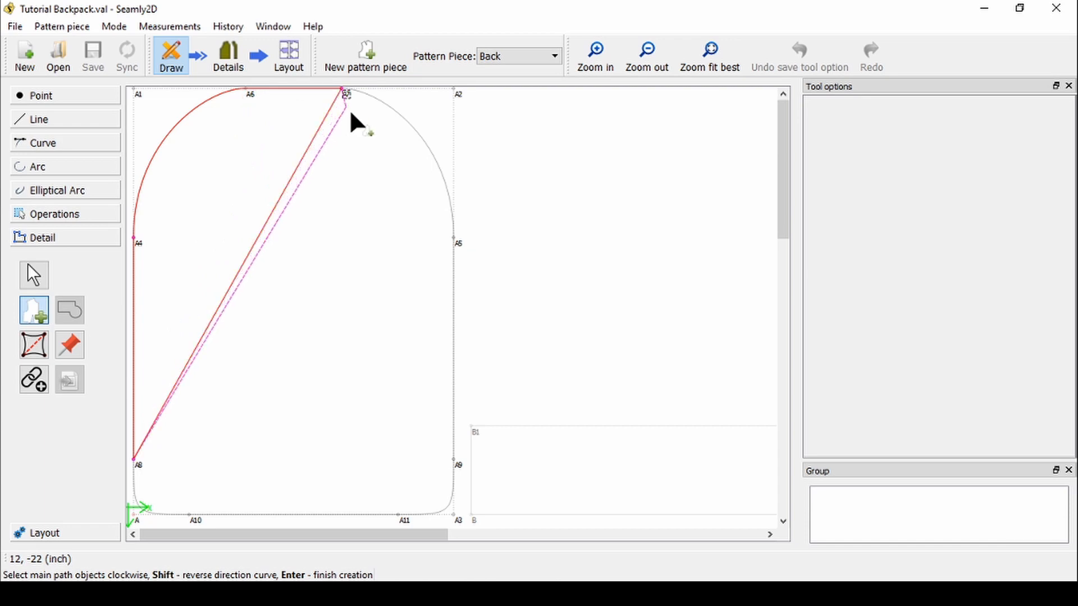
{"action": "left_click", "coordinate": [423, 140]}
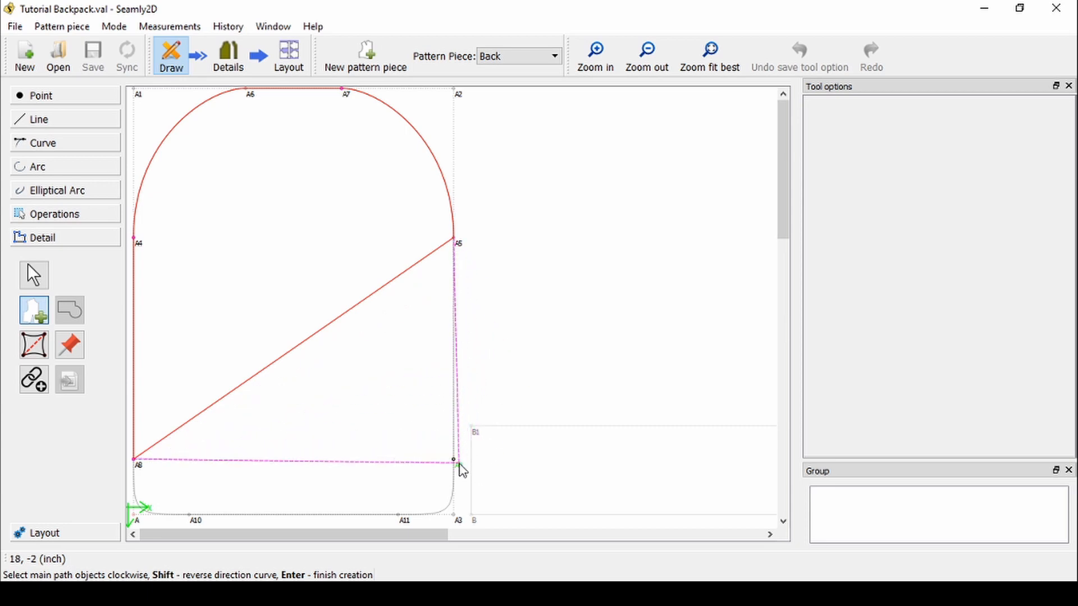
Add A9, curve A9–A11, A10 and curve A10–A8 to the main path and finish the selection.
{"action": "left_click", "coordinate": [456, 461]}
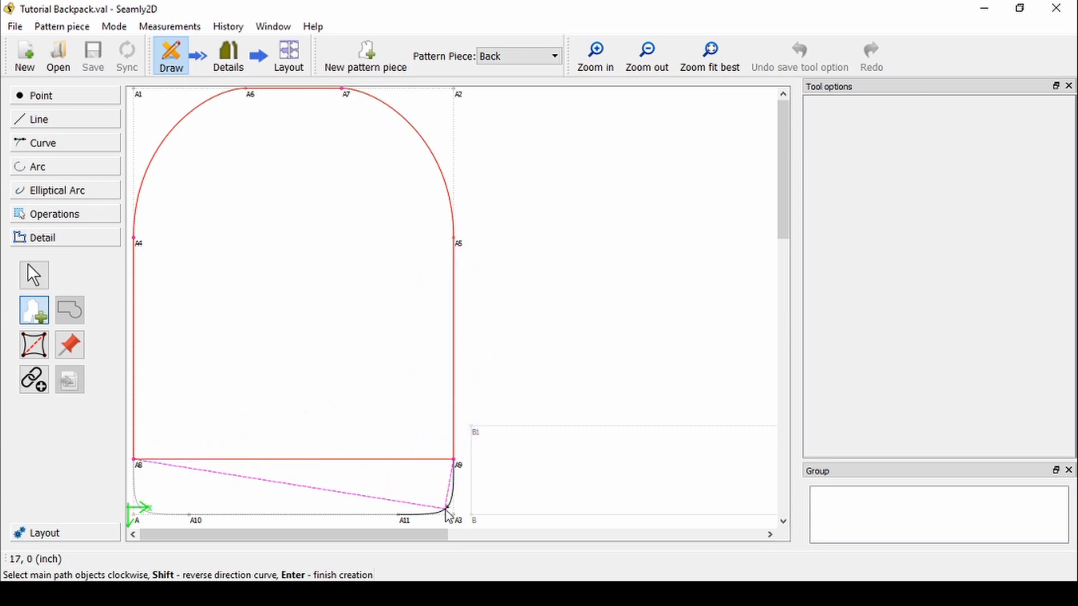
{"action": "left_click", "coordinate": [446, 510]}
{"action": "left_click", "coordinate": [191, 514]}
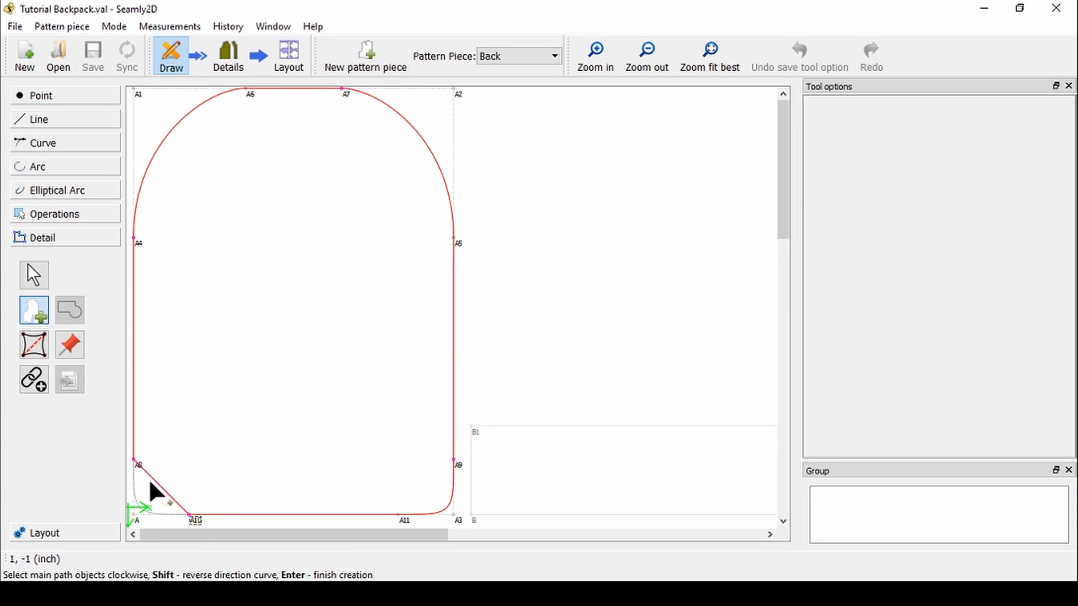
{"action": "left_click", "coordinate": [156, 487]}
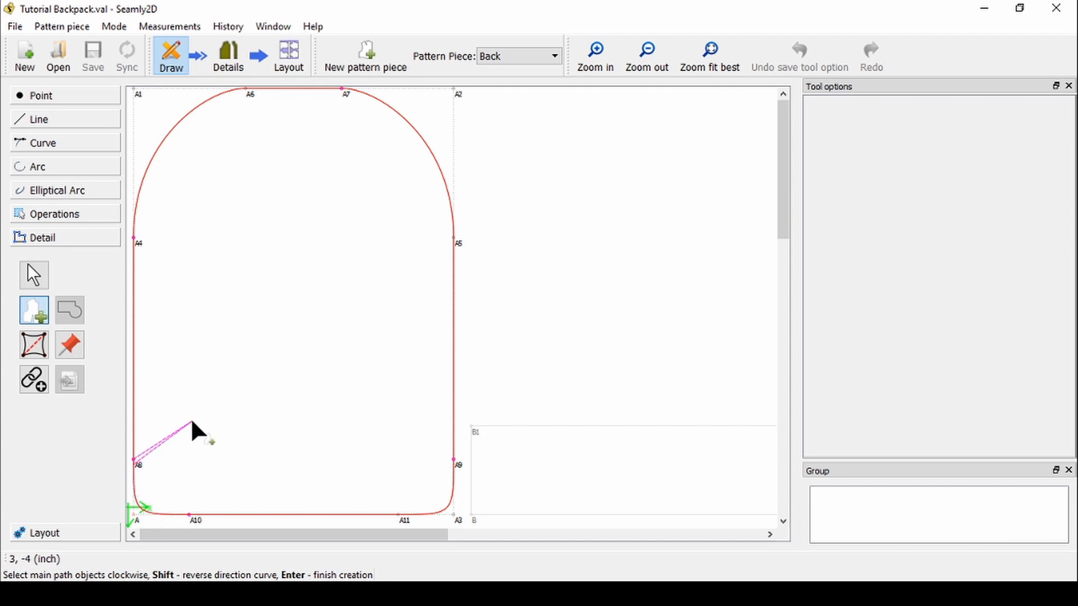
{"action": "key", "text": "Return"}
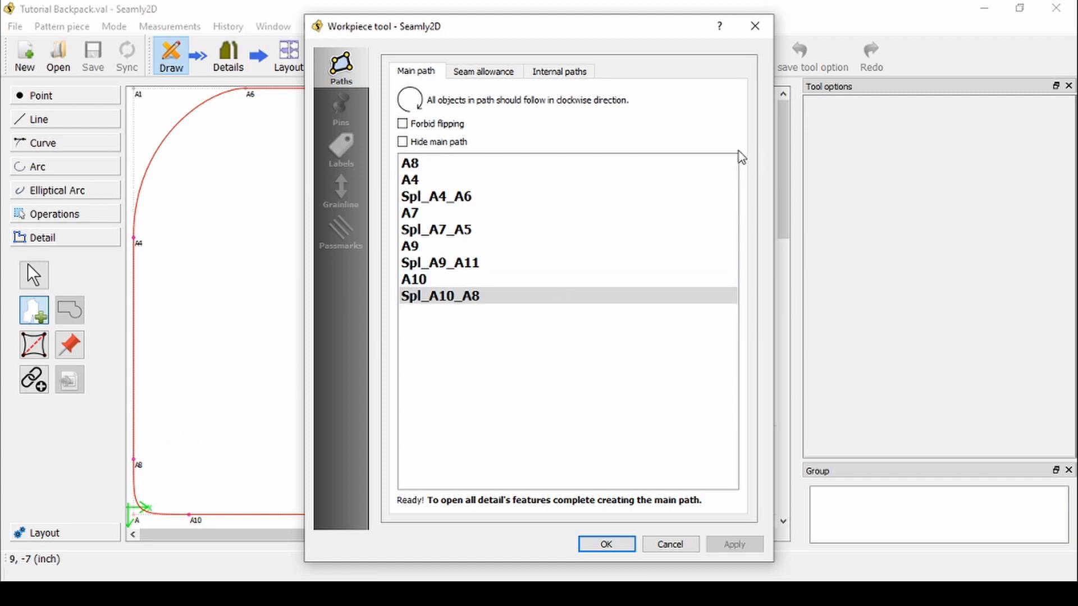
Review the workpiece's path and seam allowance options, create the workpiece with the default settings, and save the pattern.
{"action": "left_click", "coordinate": [484, 71]}
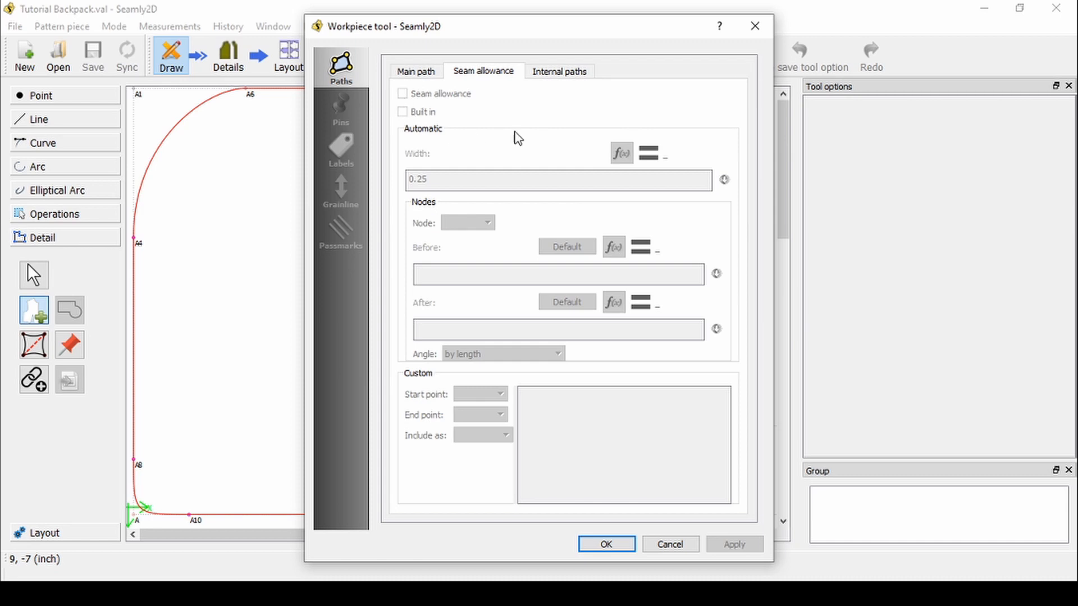
{"action": "left_click", "coordinate": [547, 73]}
{"action": "left_click", "coordinate": [413, 75]}
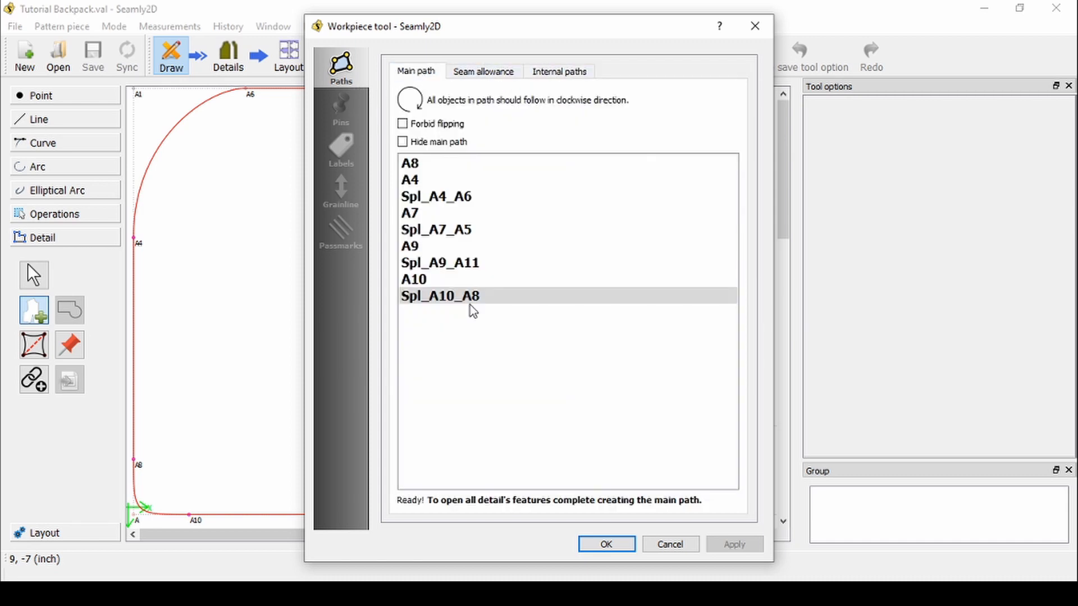
{"action": "left_click", "coordinate": [610, 547]}
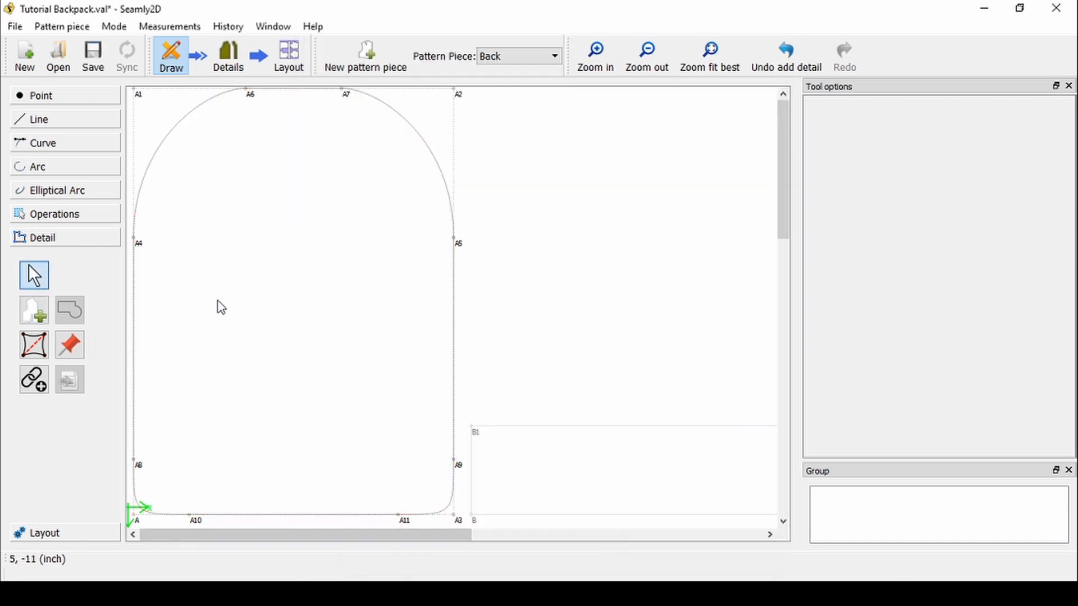
{"action": "left_click", "coordinate": [93, 56]}
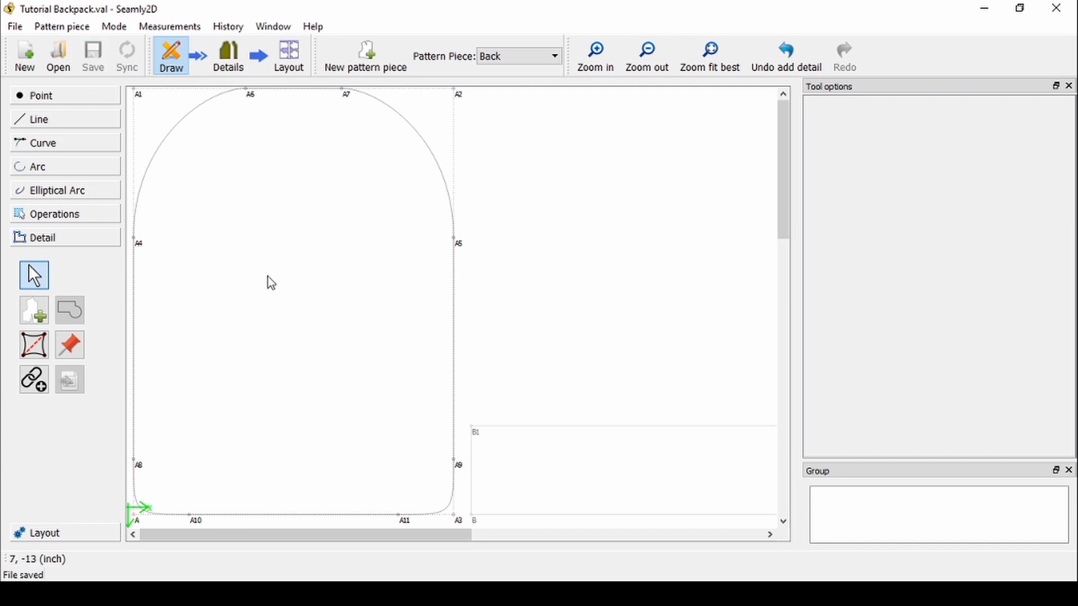
Switch to Details mode and select the Back piece's new detail.
{"action": "left_click", "coordinate": [229, 56]}
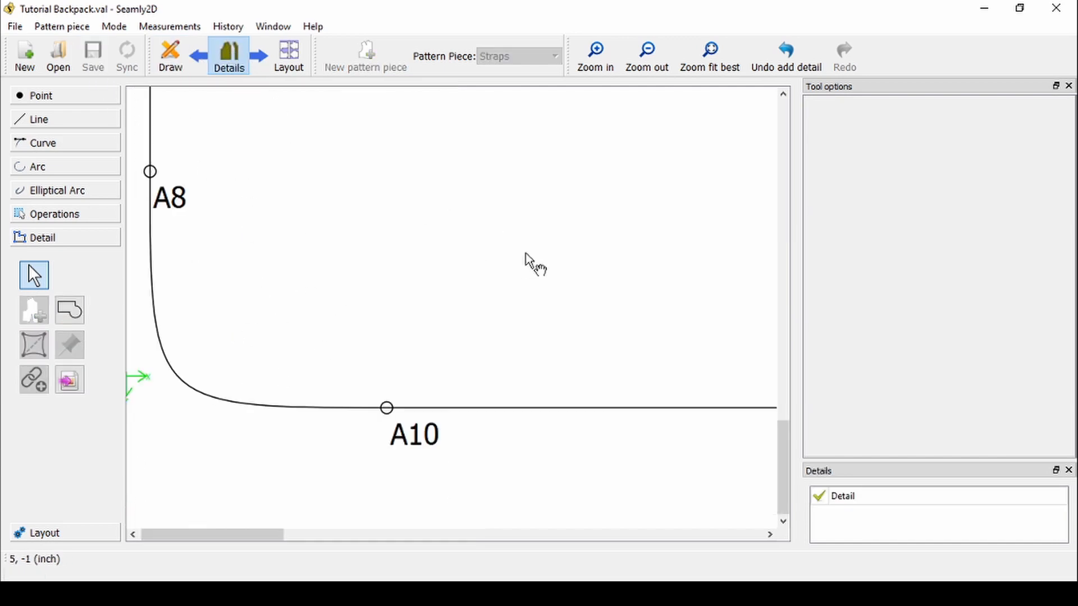
{"action": "scroll", "coordinate": [535, 264], "scroll_direction": "down", "scroll_amount": 5}
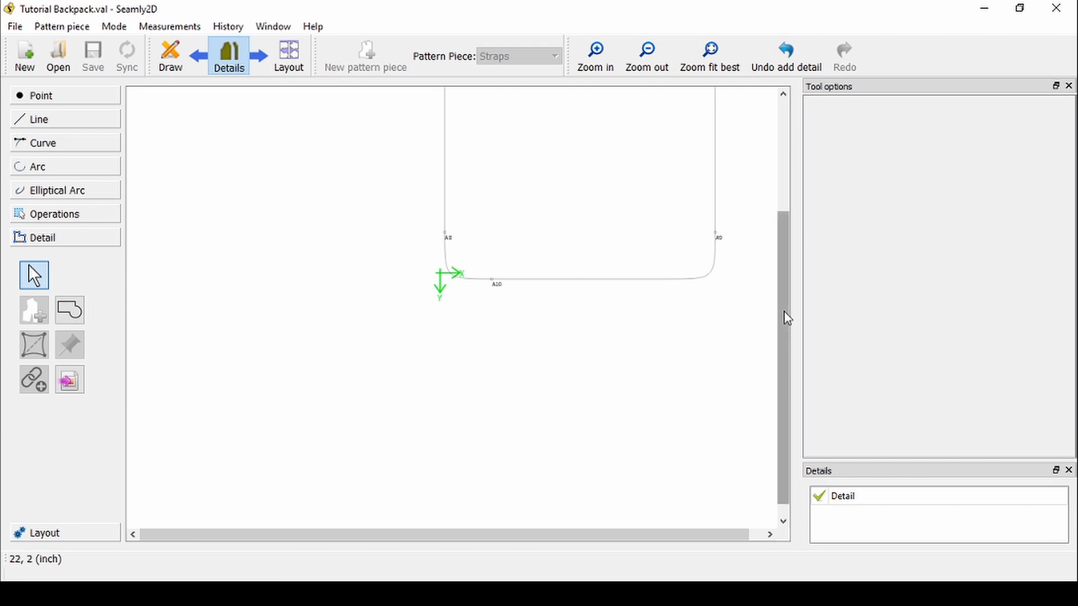
{"action": "left_click_drag", "start_coordinate": [788, 319], "coordinate": [782, 197]}
{"action": "left_click_drag", "start_coordinate": [472, 534], "coordinate": [546, 537]}
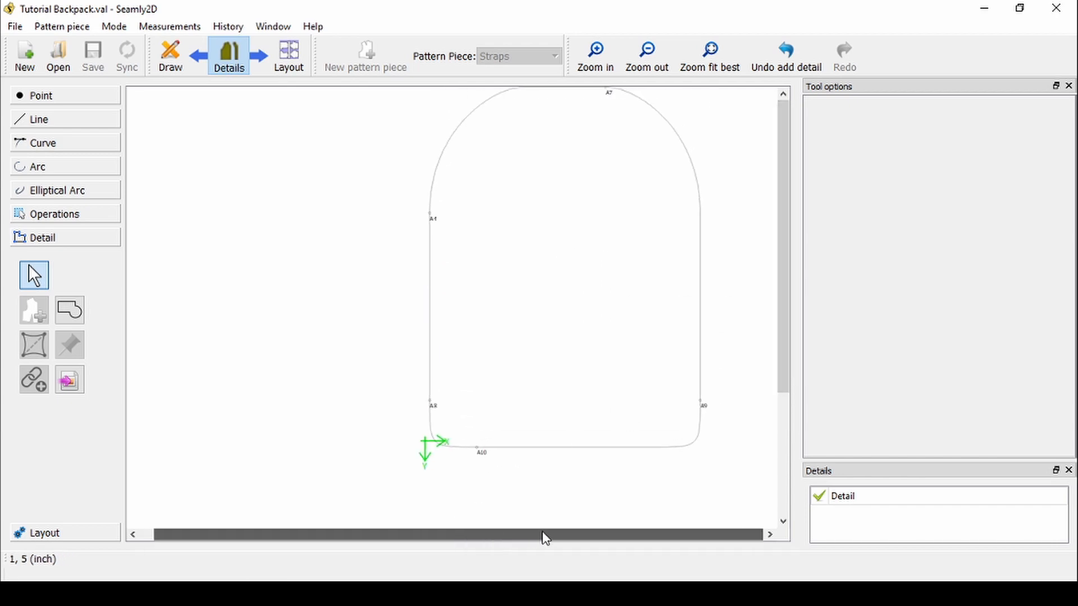
{"action": "left_click", "coordinate": [851, 501]}
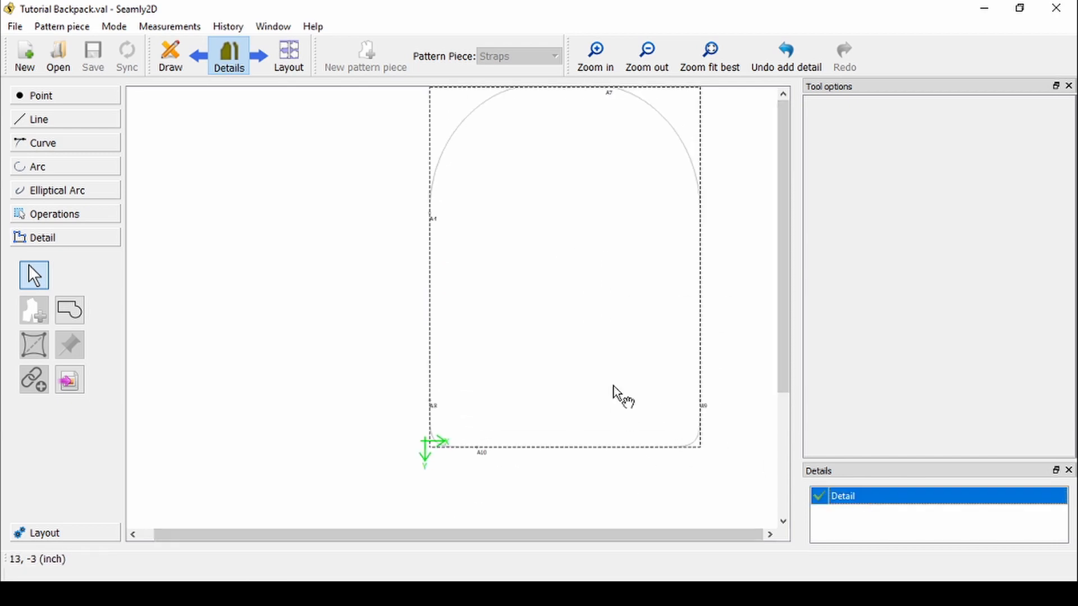
Open the Back detail's options, enable its seam allowance with a 0.25 inch width, and review its internal and main paths.
{"action": "right_click", "coordinate": [842, 506]}
{"action": "left_click", "coordinate": [840, 497]}
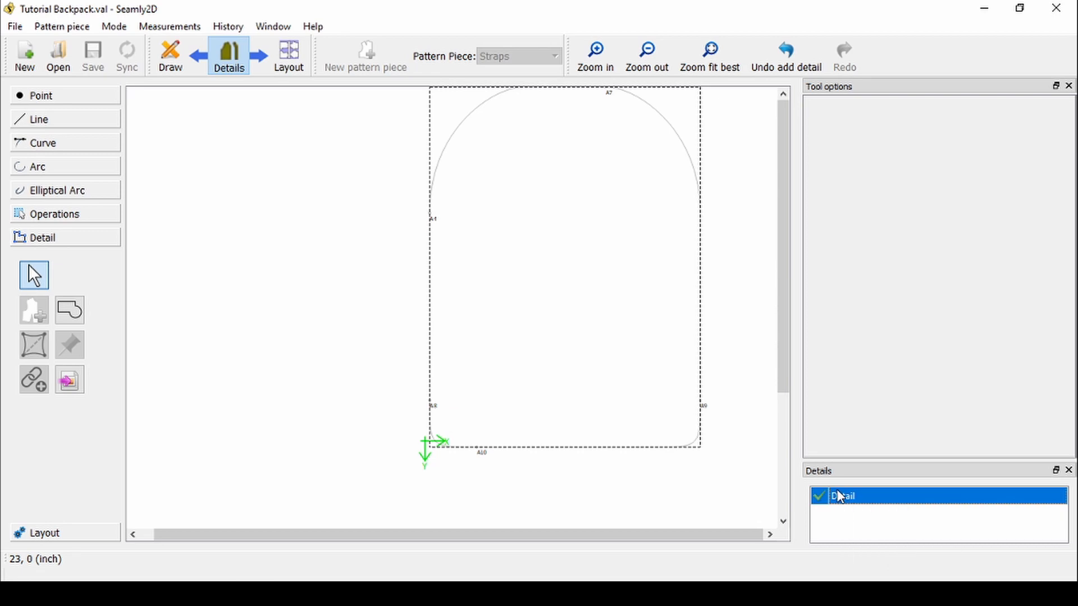
{"action": "right_click", "coordinate": [596, 322]}
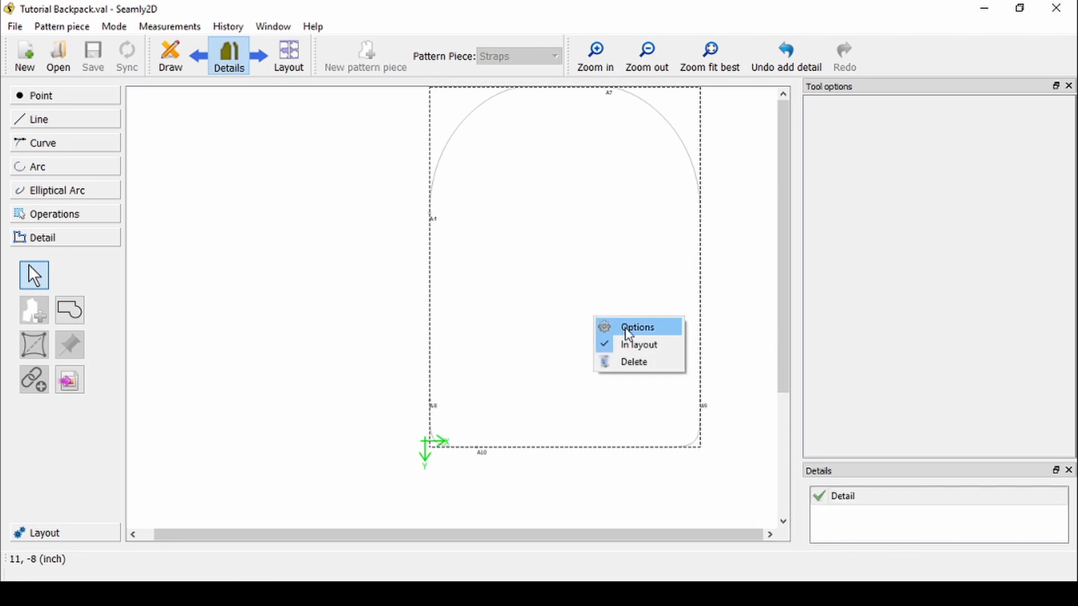
{"action": "right_click", "coordinate": [469, 191]}
{"action": "left_click", "coordinate": [514, 201]}
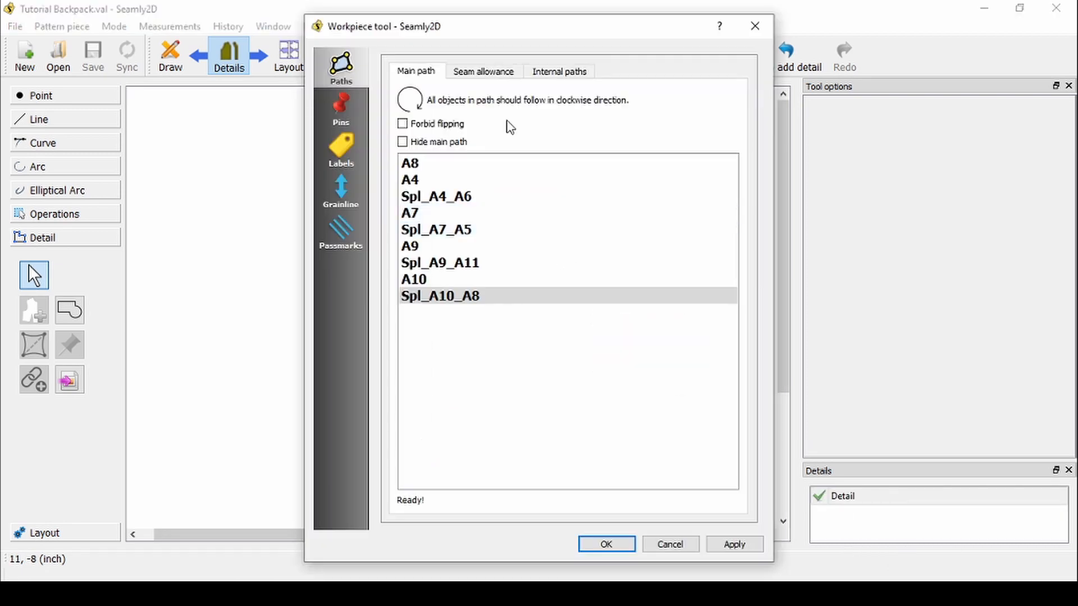
{"action": "left_click", "coordinate": [483, 71]}
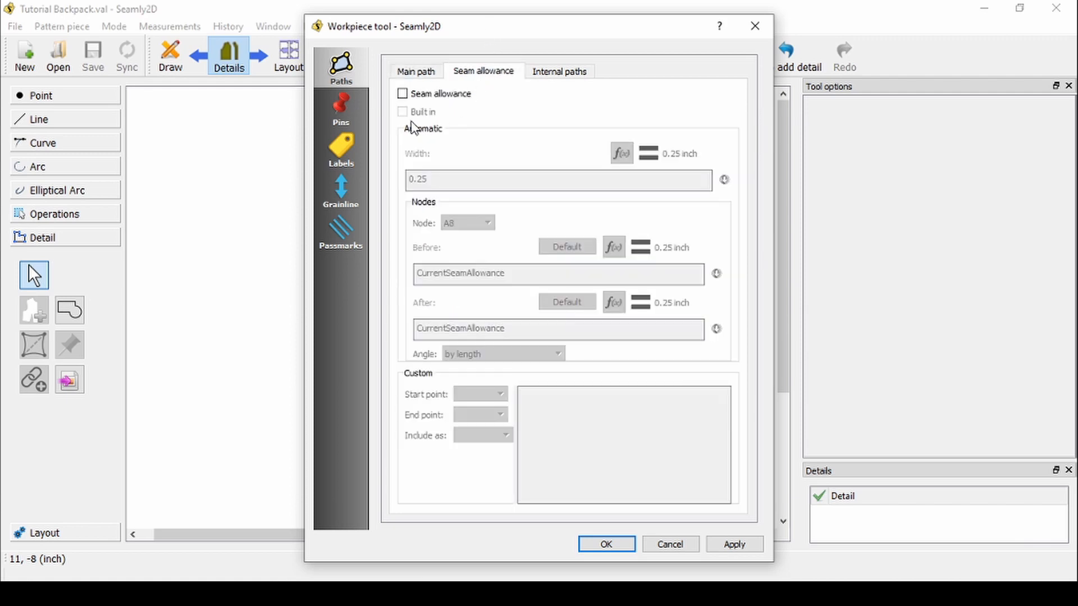
{"action": "left_click", "coordinate": [402, 94]}
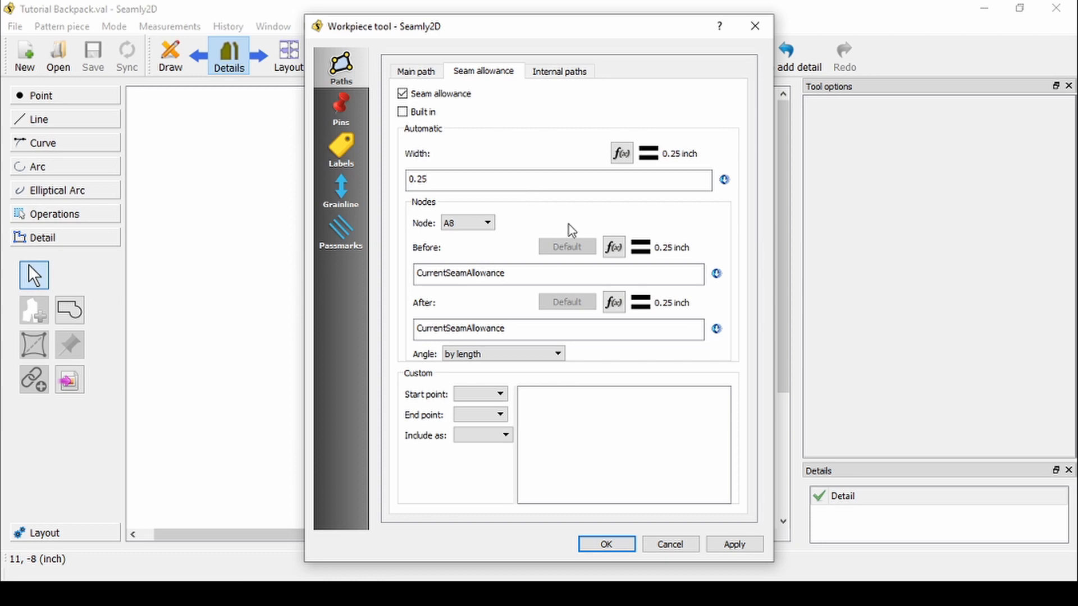
{"action": "left_click_drag", "start_coordinate": [551, 42], "coordinate": [491, 62]}
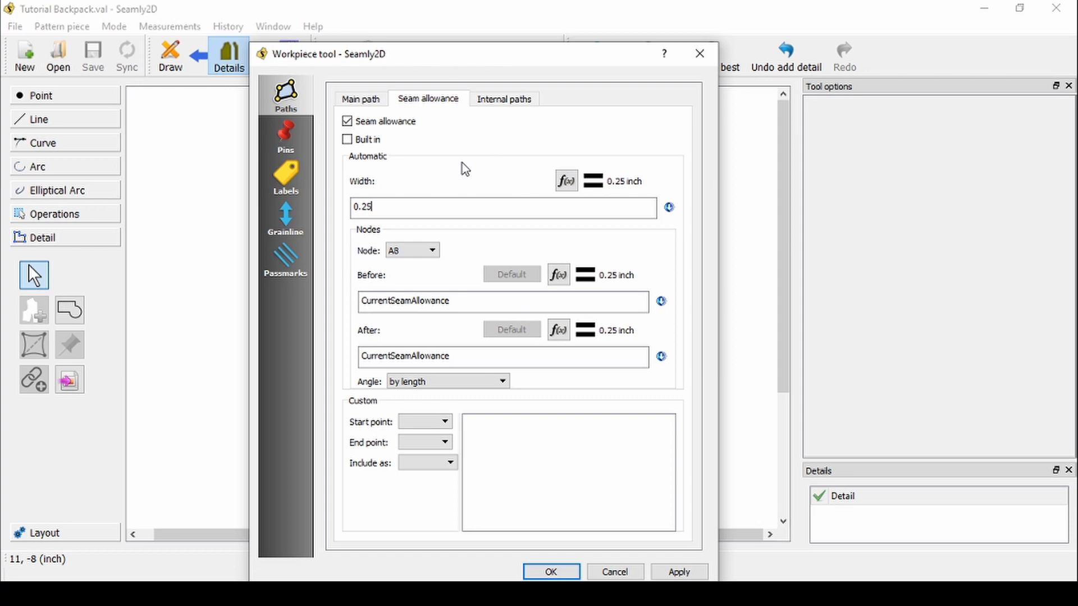
{"action": "left_click", "coordinate": [501, 100]}
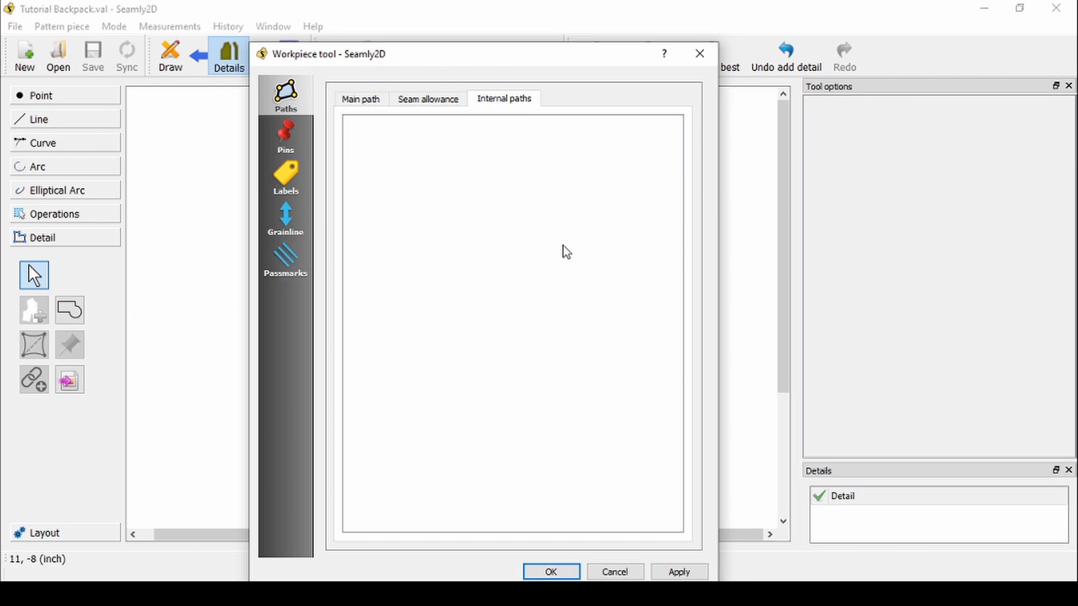
{"action": "left_click", "coordinate": [373, 101]}
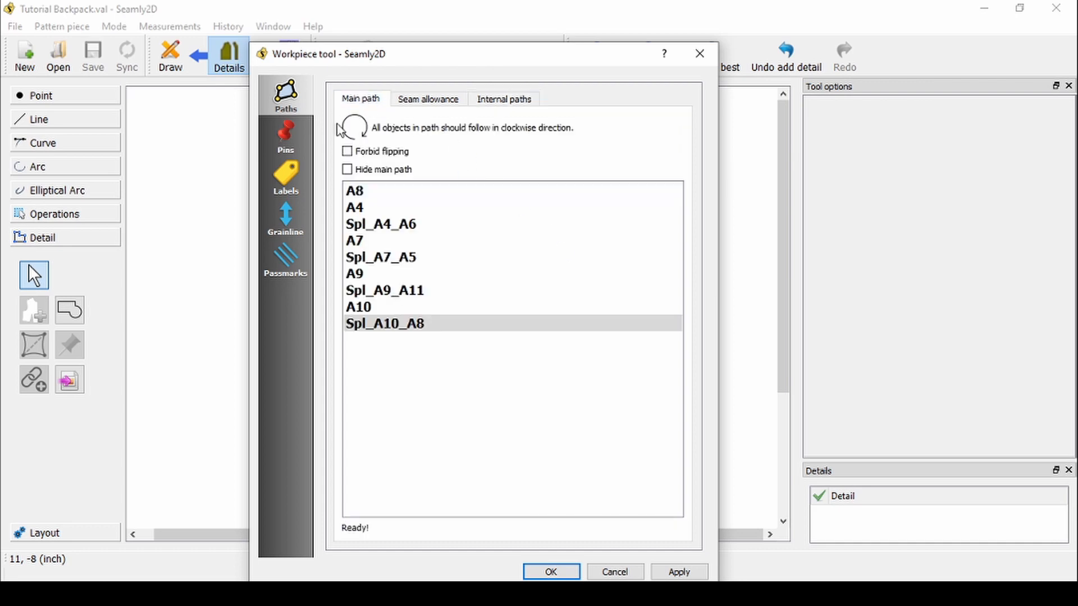
Fill in the detail's label data with letter A, name Front/Back and quantity 2.
{"action": "left_click", "coordinate": [291, 138]}
{"action": "left_click", "coordinate": [290, 169]}
{"action": "left_click", "coordinate": [517, 165]}
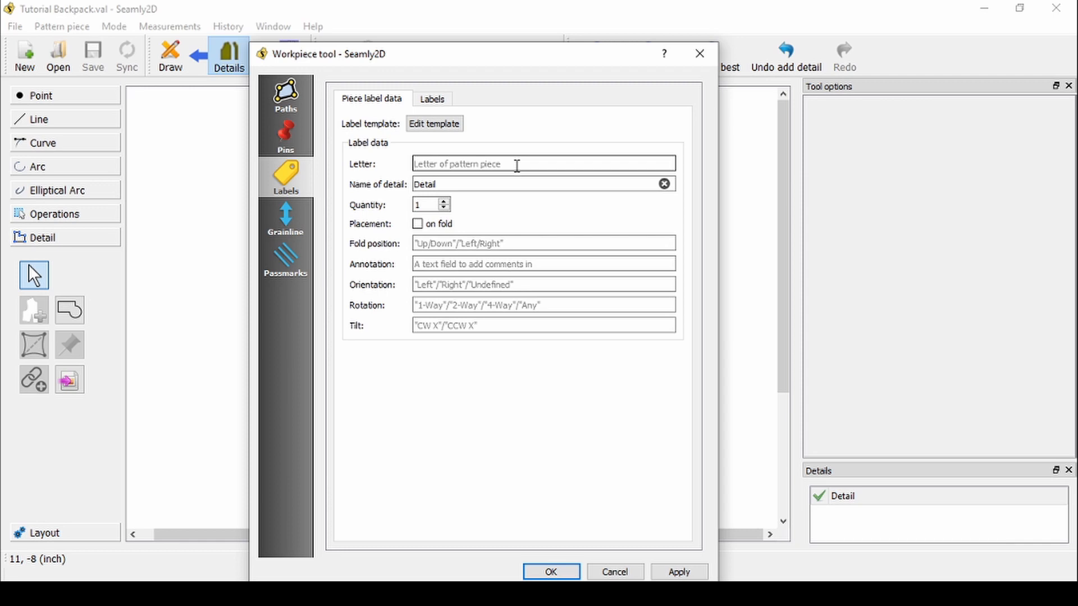
{"action": "type", "text": "Fro"}
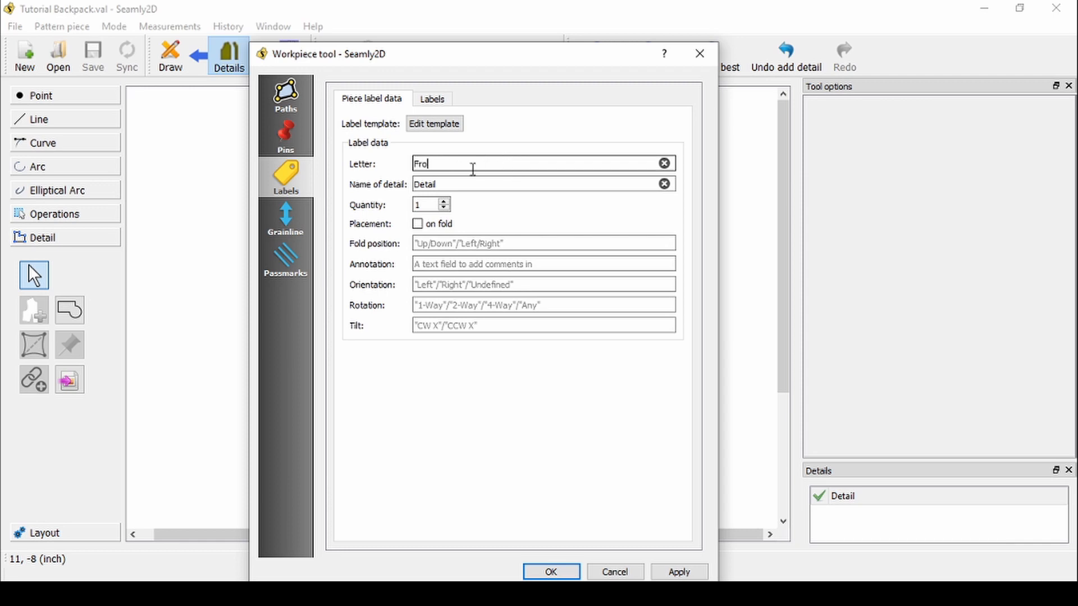
{"action": "left_click_drag", "start_coordinate": [473, 169], "coordinate": [361, 169]}
{"action": "type", "text": "A"}
{"action": "left_click", "coordinate": [469, 185]}
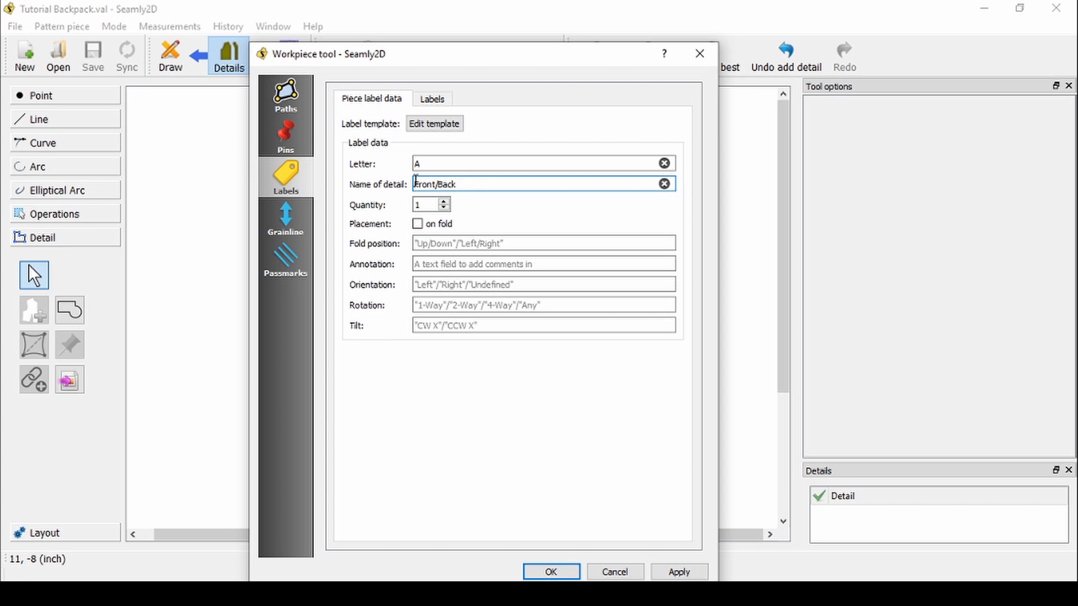
{"action": "left_click", "coordinate": [446, 202]}
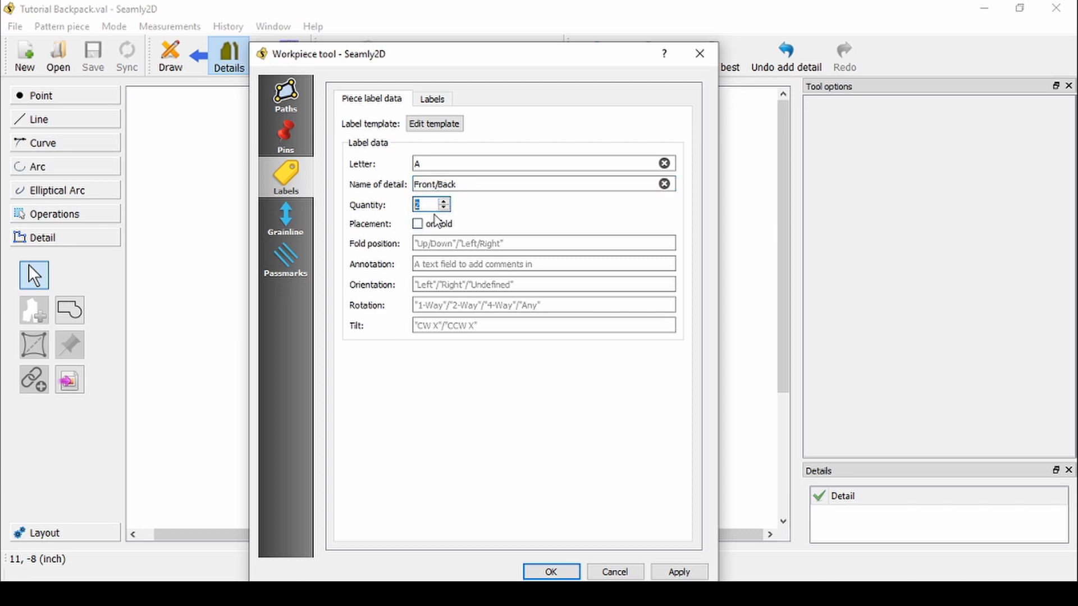
Open the Front/Back detail's label template for editing and import the saved XML label template from the Patterns folder.
{"action": "left_click", "coordinate": [433, 124]}
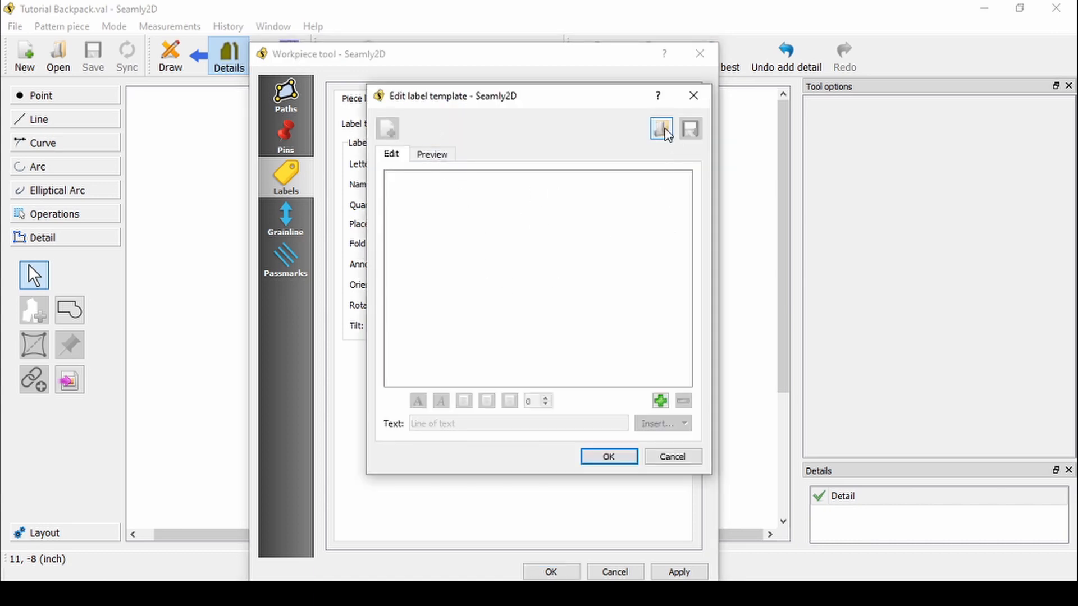
{"action": "left_click", "coordinate": [665, 130]}
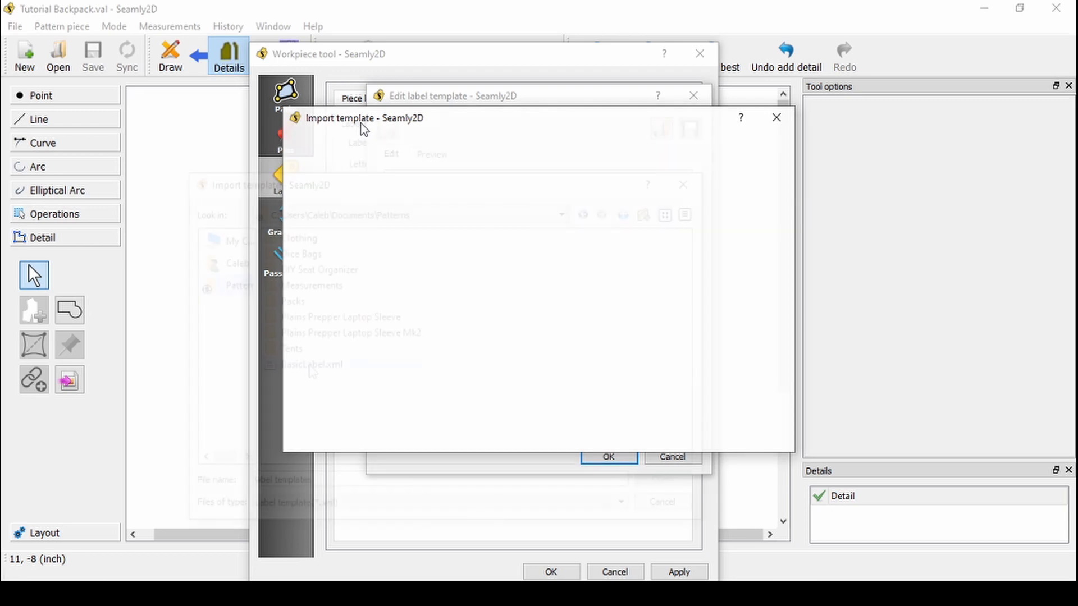
{"action": "double_click", "coordinate": [310, 367]}
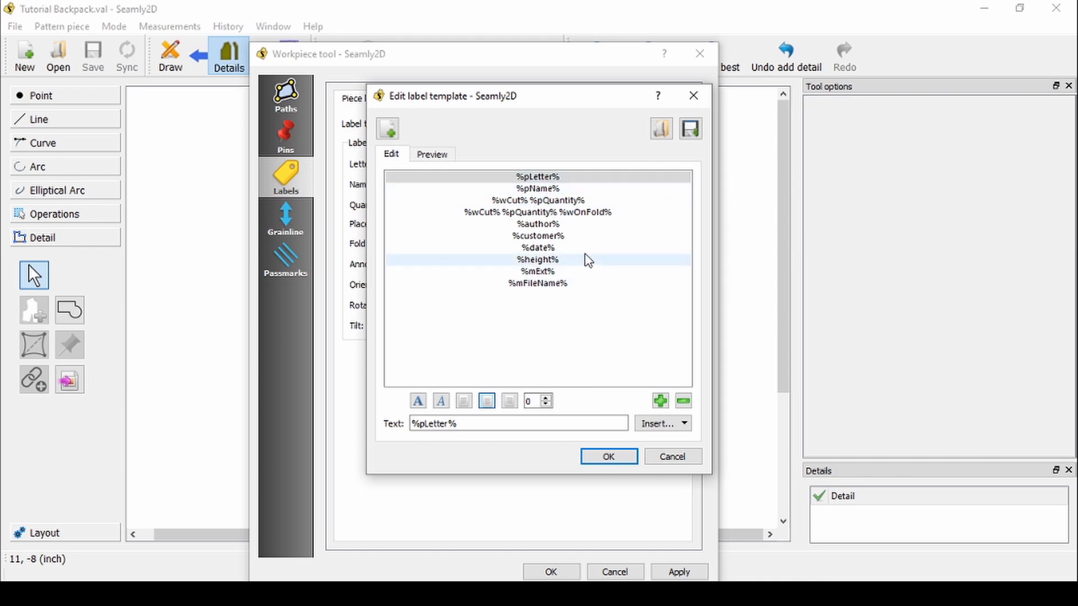
Remove the on-fold, author, customer, height, %mExt% and %mFileName% lines from the Front/Back label template and apply the changes.
{"action": "left_click", "coordinate": [587, 213]}
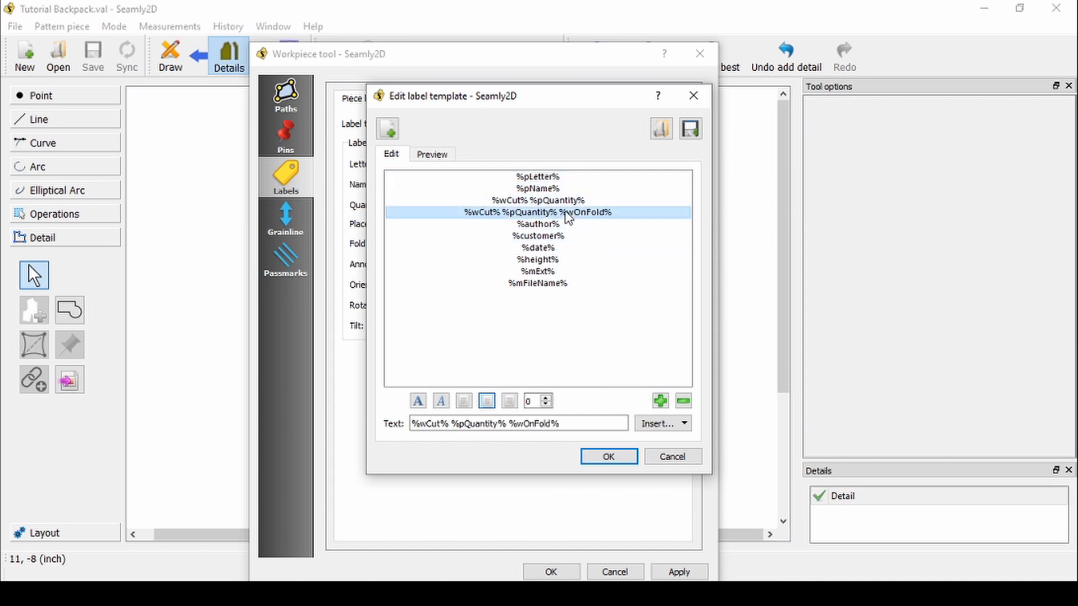
{"action": "left_click", "coordinate": [682, 402]}
{"action": "left_click", "coordinate": [684, 401]}
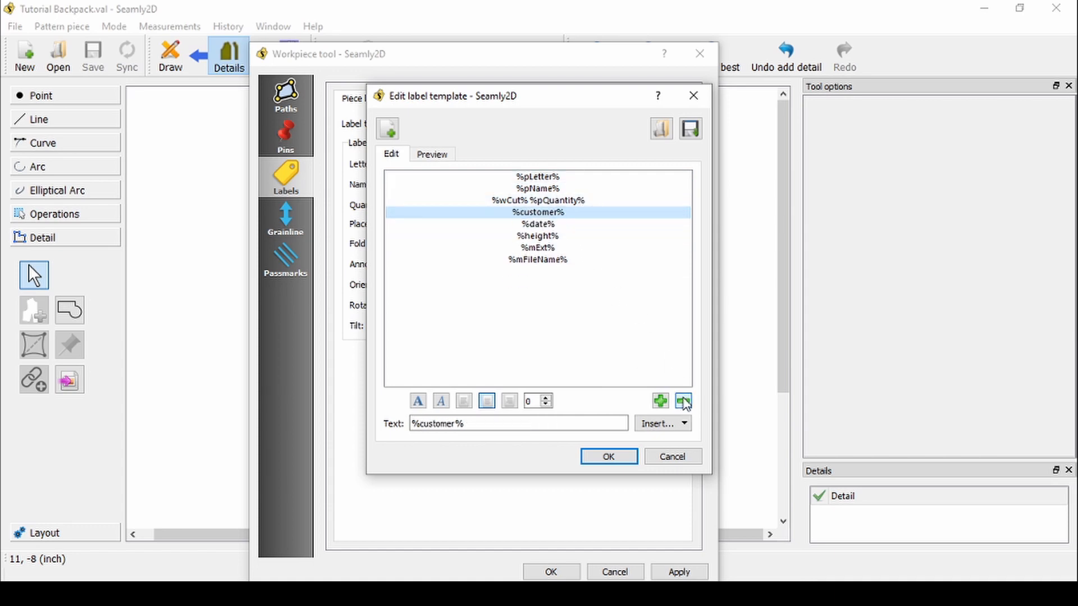
{"action": "left_click", "coordinate": [684, 403]}
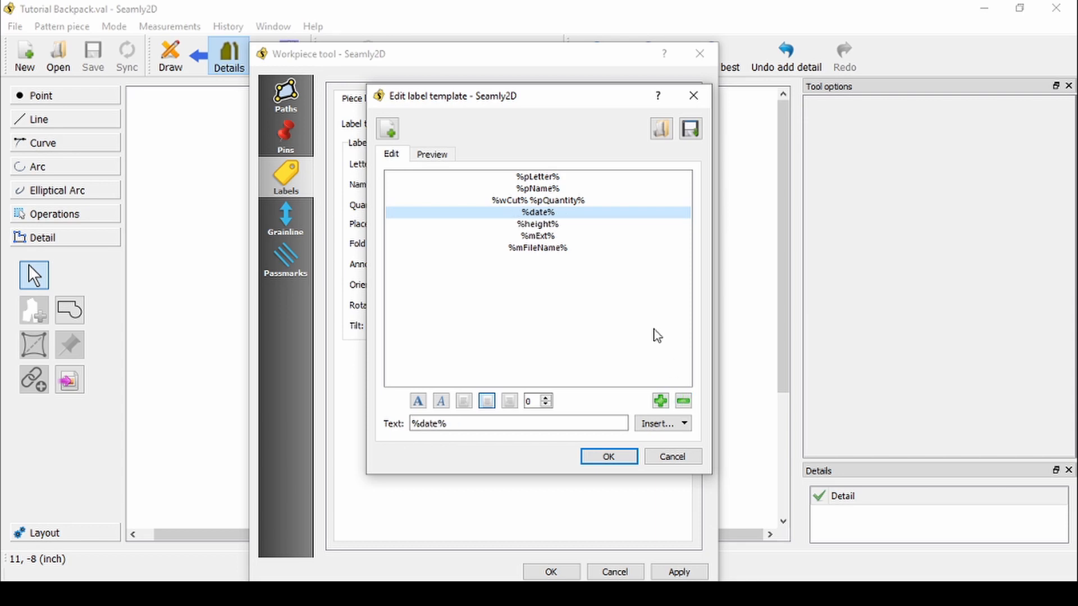
{"action": "left_click", "coordinate": [556, 224]}
{"action": "left_click", "coordinate": [684, 402]}
{"action": "left_click", "coordinate": [683, 402]}
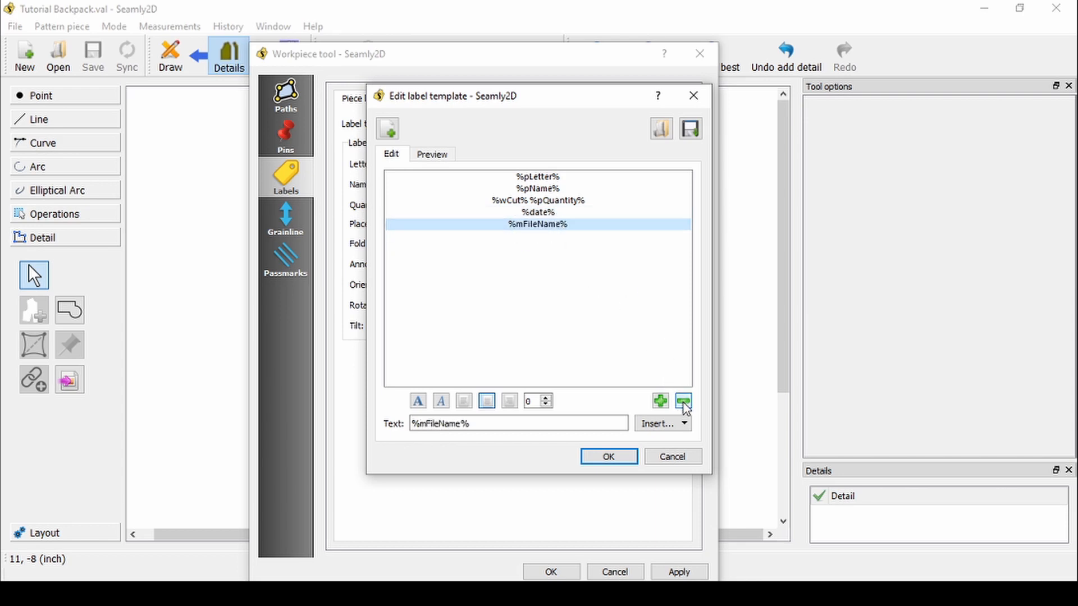
{"action": "left_click", "coordinate": [683, 403]}
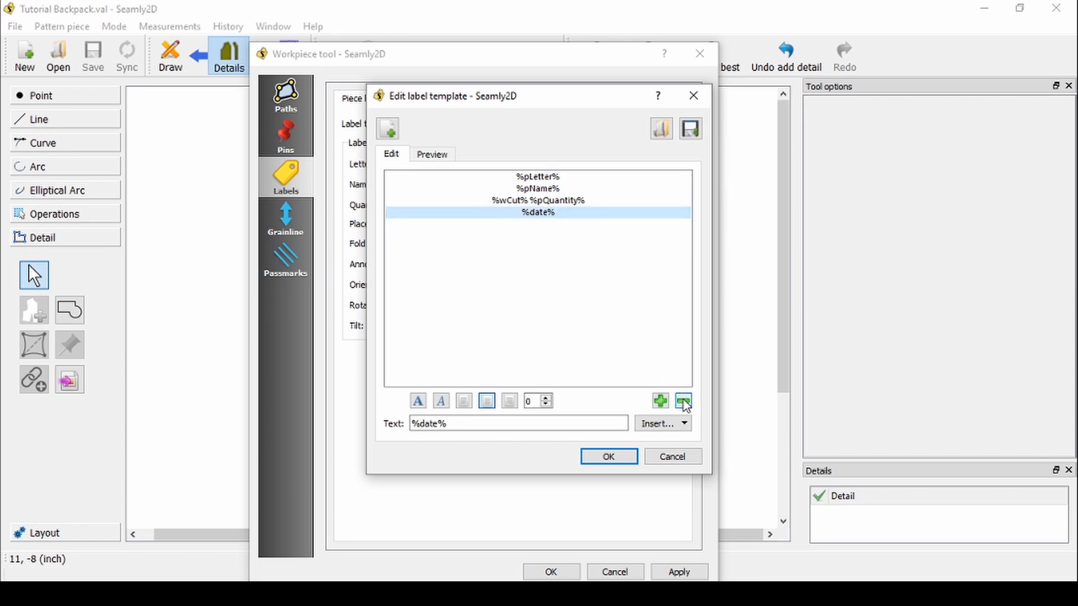
{"action": "left_click", "coordinate": [613, 457]}
{"action": "left_click", "coordinate": [679, 572]}
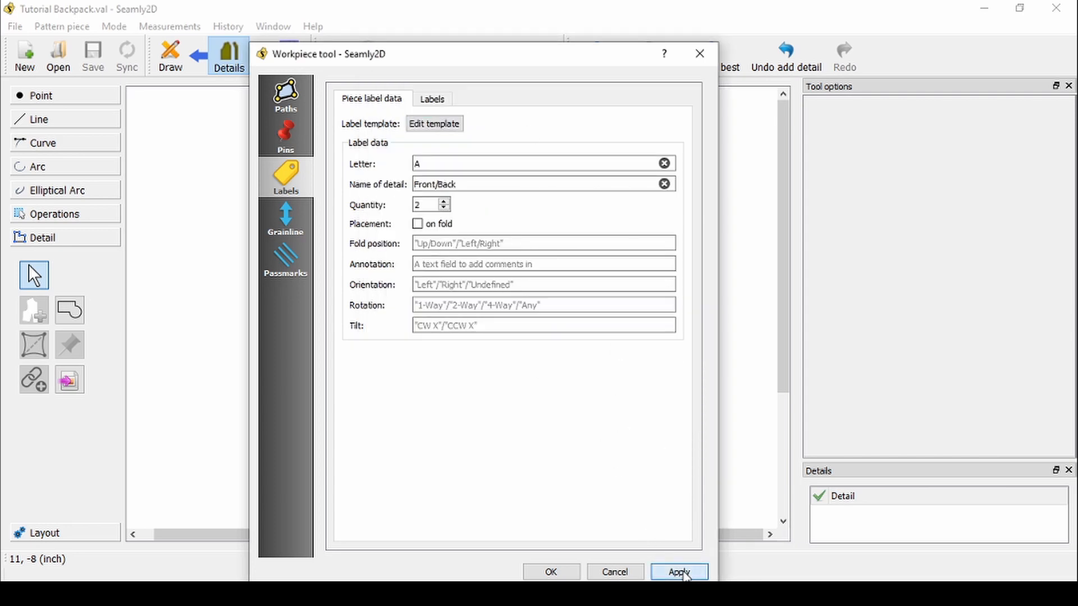
Make the detail label visible, enlarge it across the middle of the Front/Back piece, and save the pattern.
{"action": "left_click", "coordinate": [432, 99]}
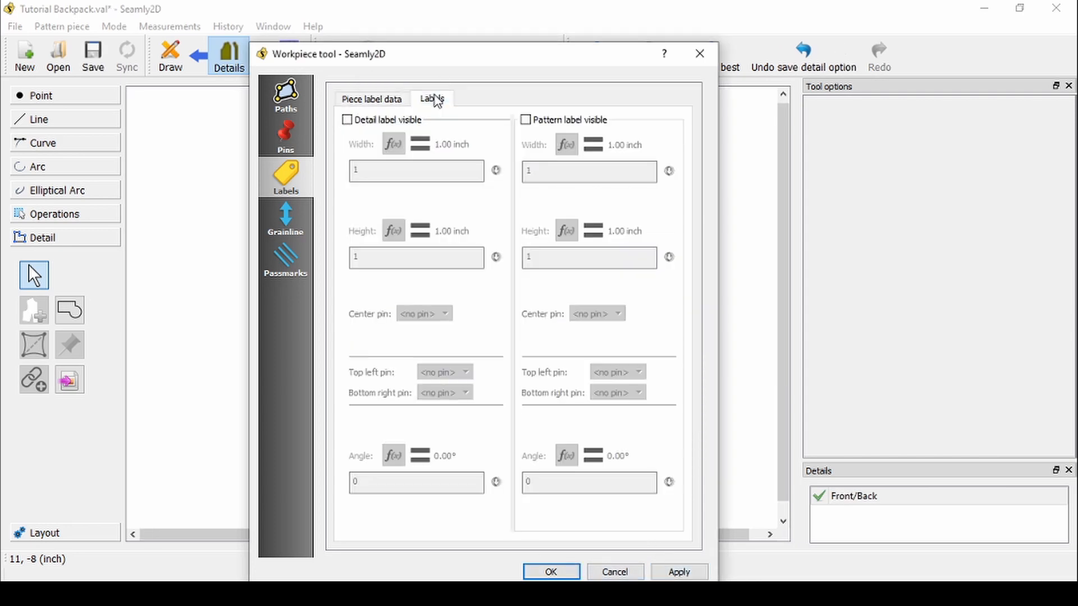
{"action": "left_click", "coordinate": [347, 122]}
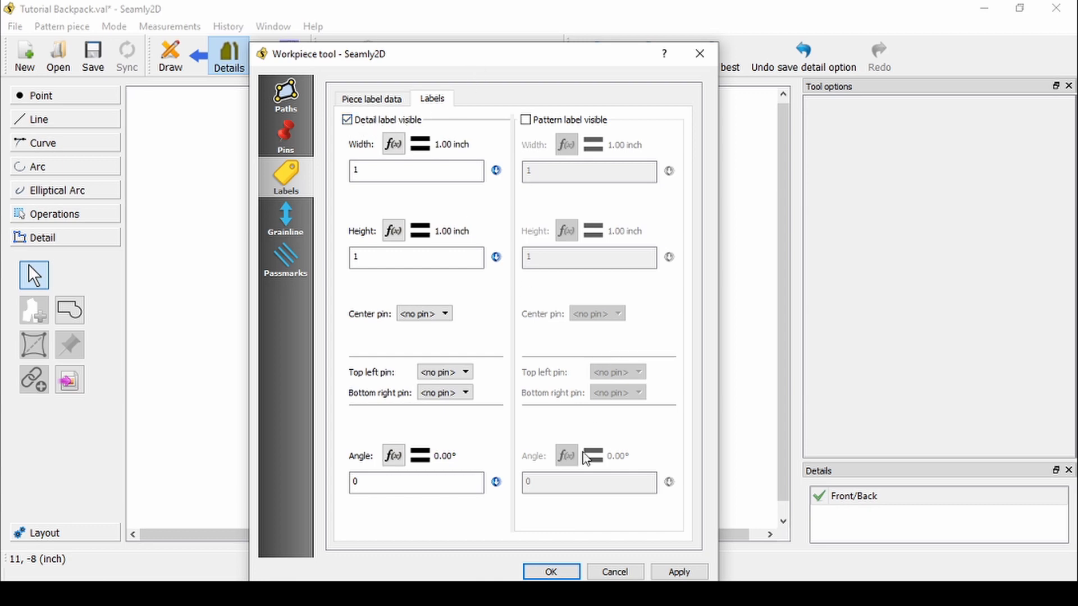
{"action": "left_click", "coordinate": [551, 572]}
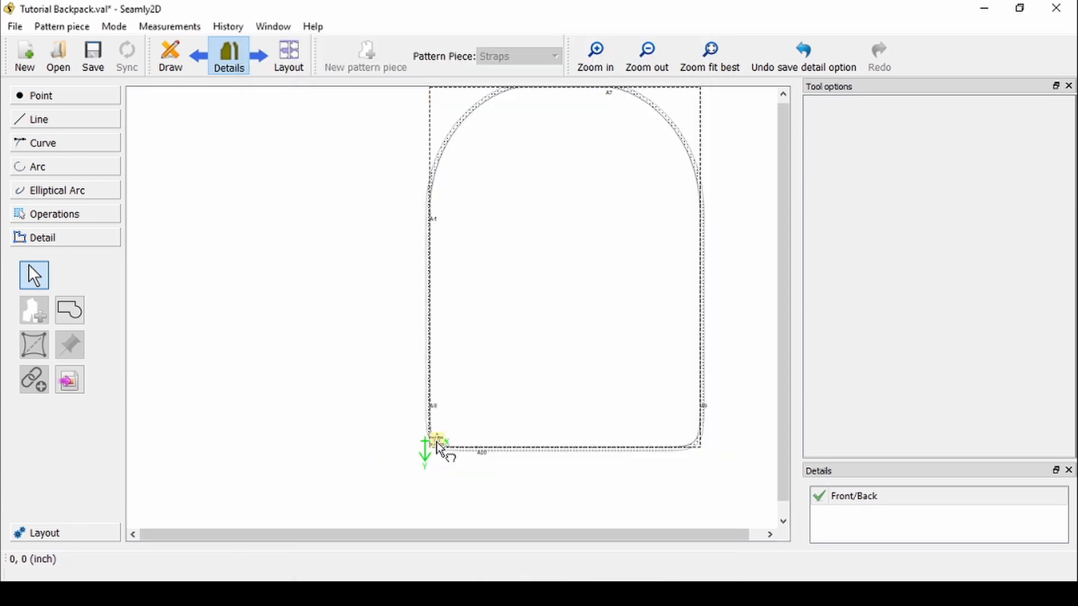
{"action": "left_click_drag", "start_coordinate": [439, 444], "coordinate": [662, 413]}
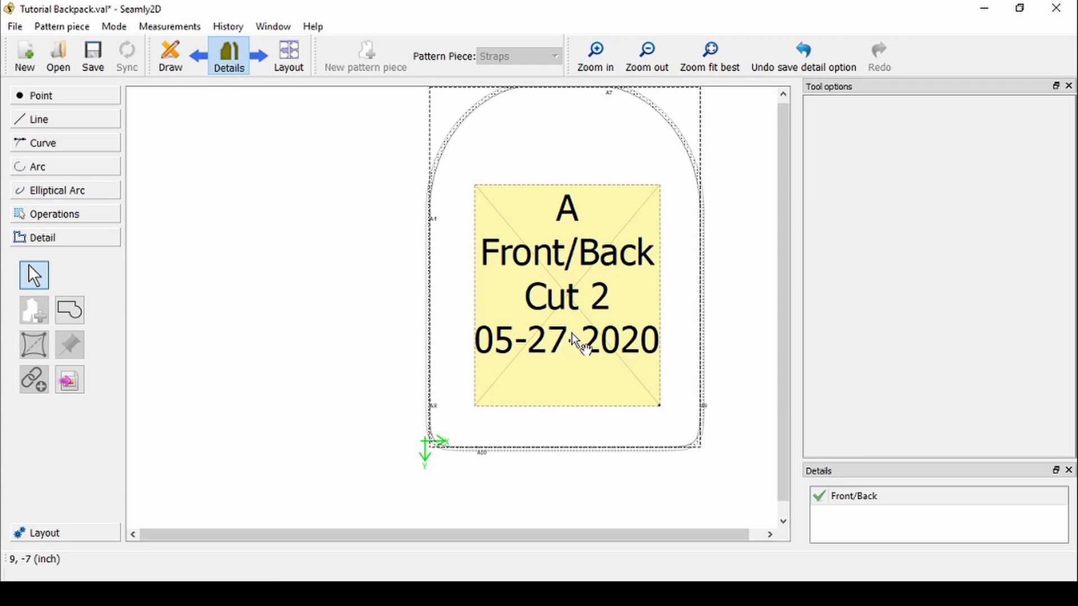
{"action": "left_click", "coordinate": [94, 54]}
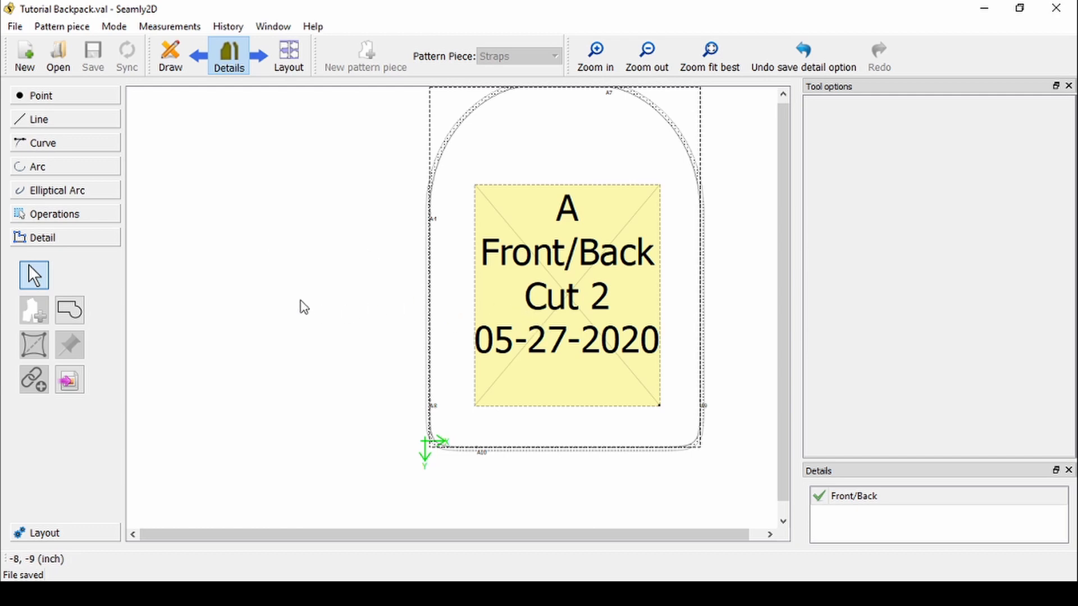
Return to Draw mode and make the bottom gusset the active pattern piece.
{"action": "left_click", "coordinate": [169, 62]}
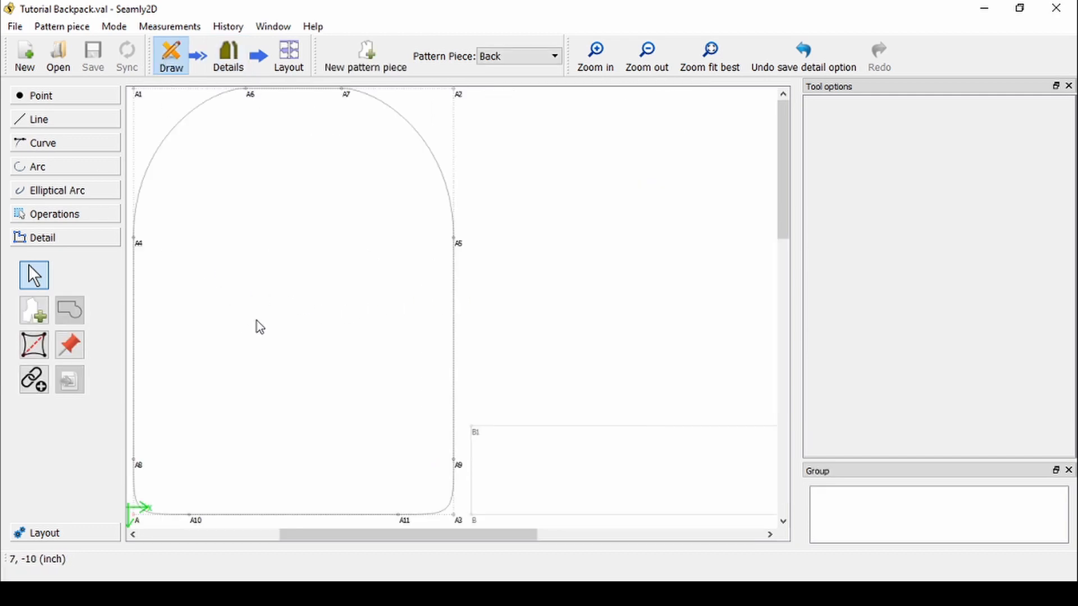
{"action": "left_click", "coordinate": [492, 58]}
{"action": "left_click", "coordinate": [508, 84]}
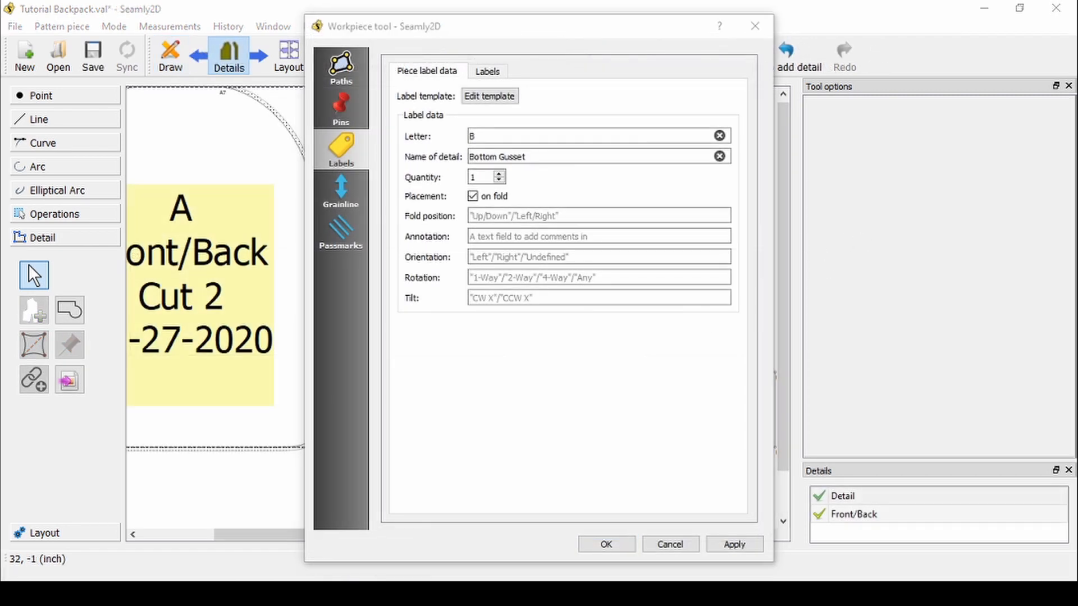
Import the saved XML label template from the Patterns folder into the Bottom Gusset detail's label template.
{"action": "left_click", "coordinate": [588, 279]}
{"action": "left_click", "coordinate": [489, 96]}
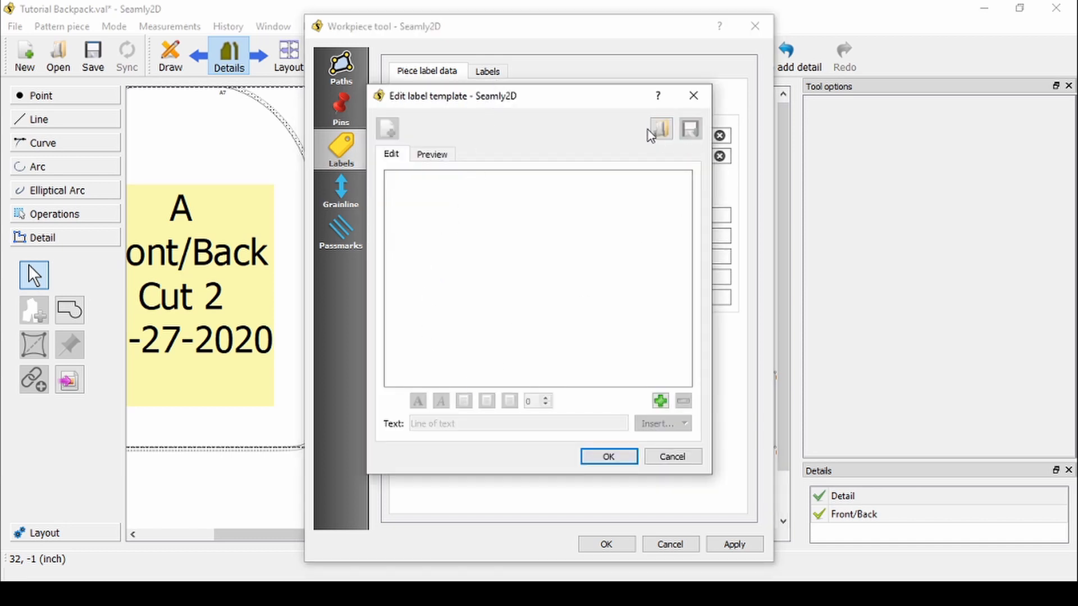
{"action": "left_click", "coordinate": [658, 129]}
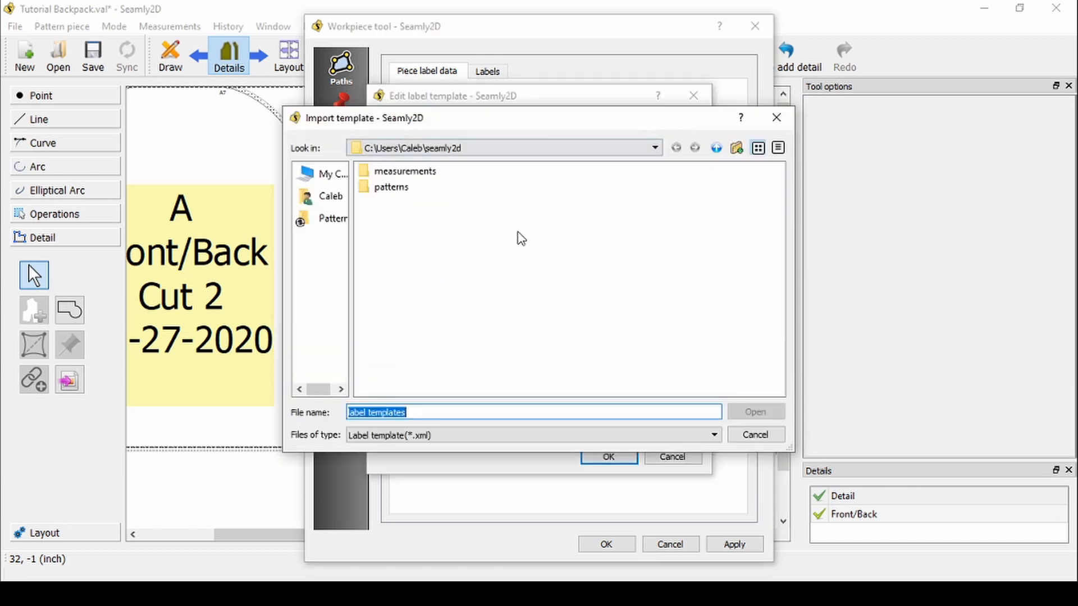
{"action": "left_click", "coordinate": [325, 219]}
{"action": "double_click", "coordinate": [399, 296]}
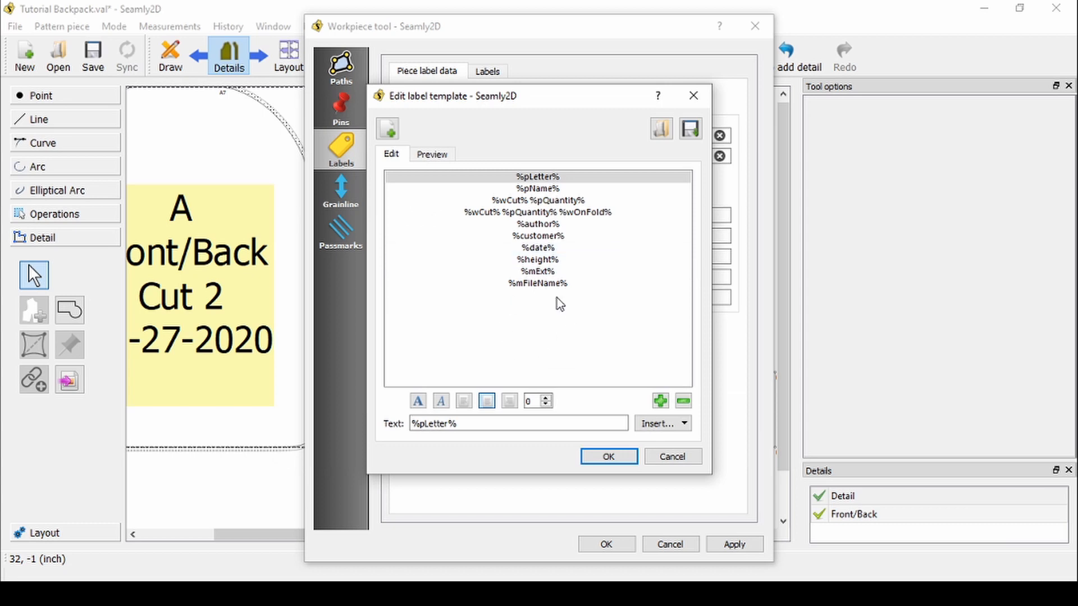
Remove the cut-quantity line without the on-fold text and the %author% line from the Bottom Gusset label template.
{"action": "left_click", "coordinate": [578, 202]}
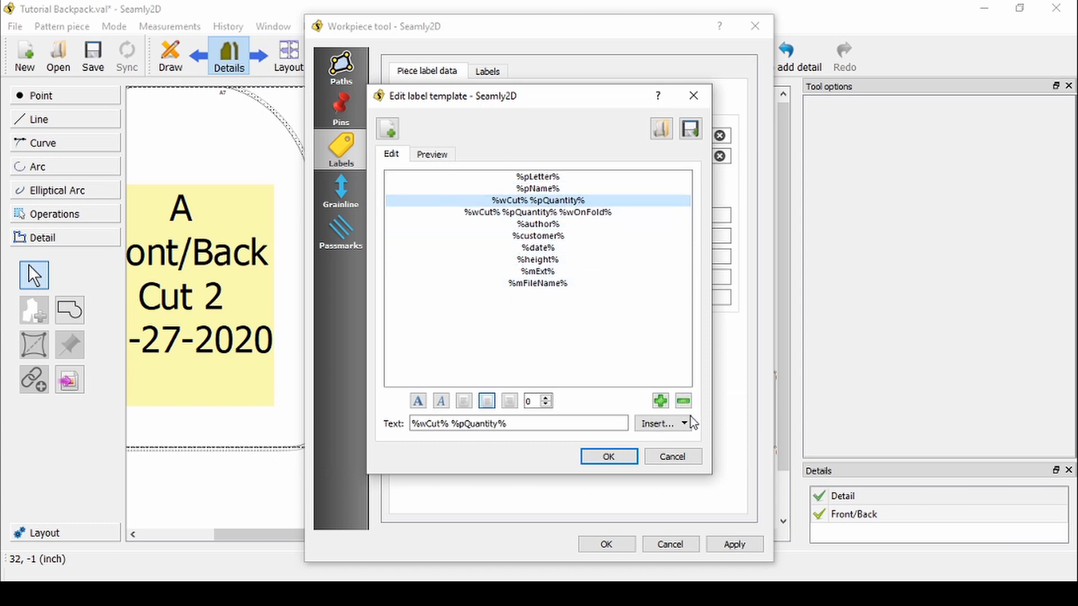
{"action": "left_click", "coordinate": [683, 400]}
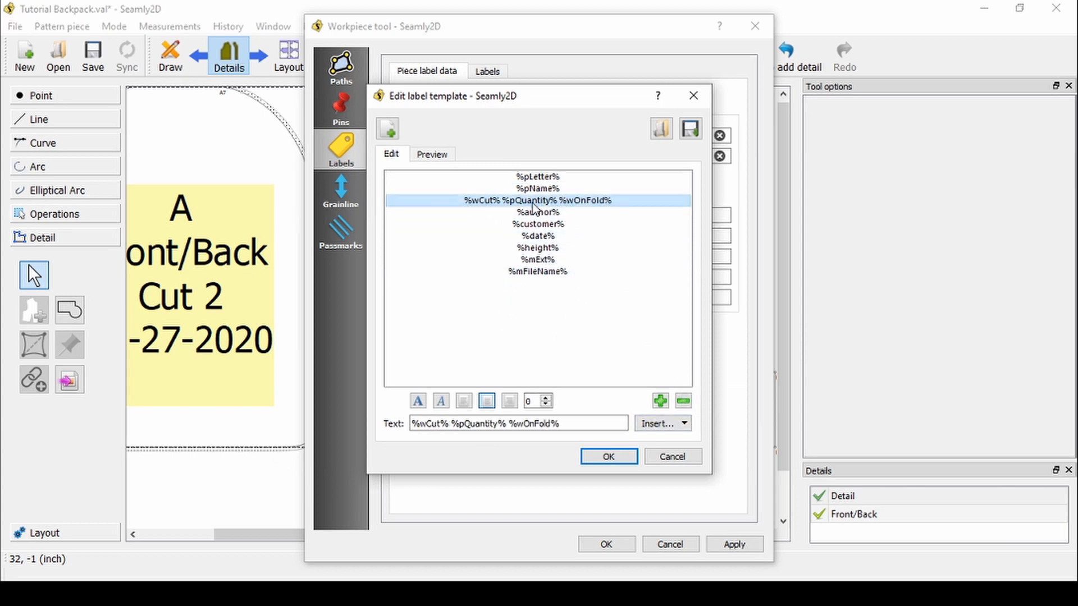
{"action": "left_click", "coordinate": [548, 212]}
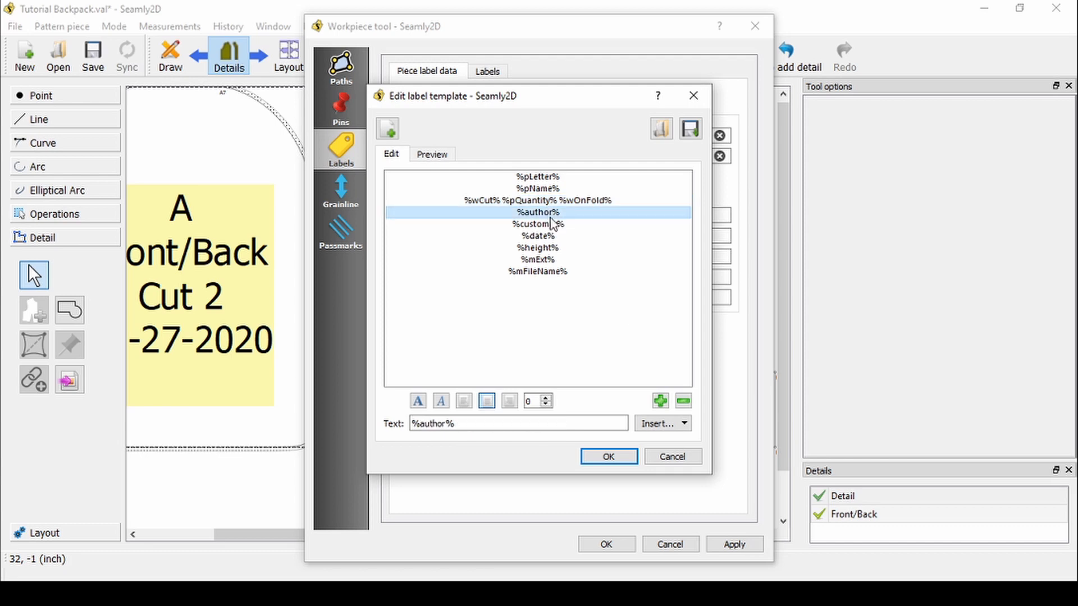
{"action": "left_click", "coordinate": [685, 400]}
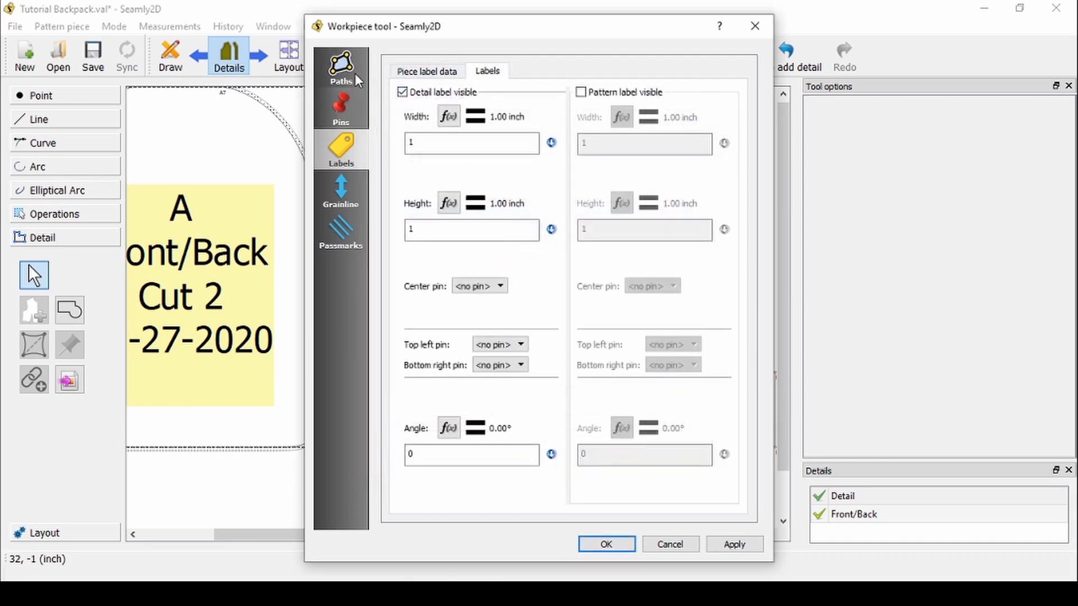
Set the seam allowance after node B2 of the Bottom Gusset piece to 0.
{"action": "left_click", "coordinate": [422, 72]}
{"action": "left_click", "coordinate": [342, 69]}
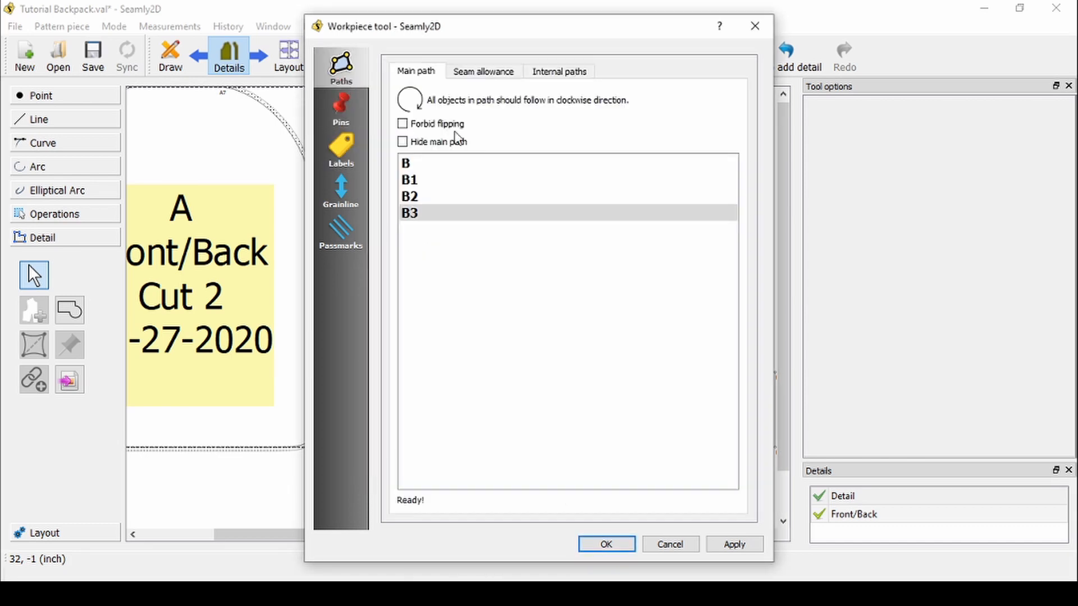
{"action": "left_click", "coordinate": [473, 73]}
{"action": "left_click_drag", "start_coordinate": [564, 29], "coordinate": [480, 41]}
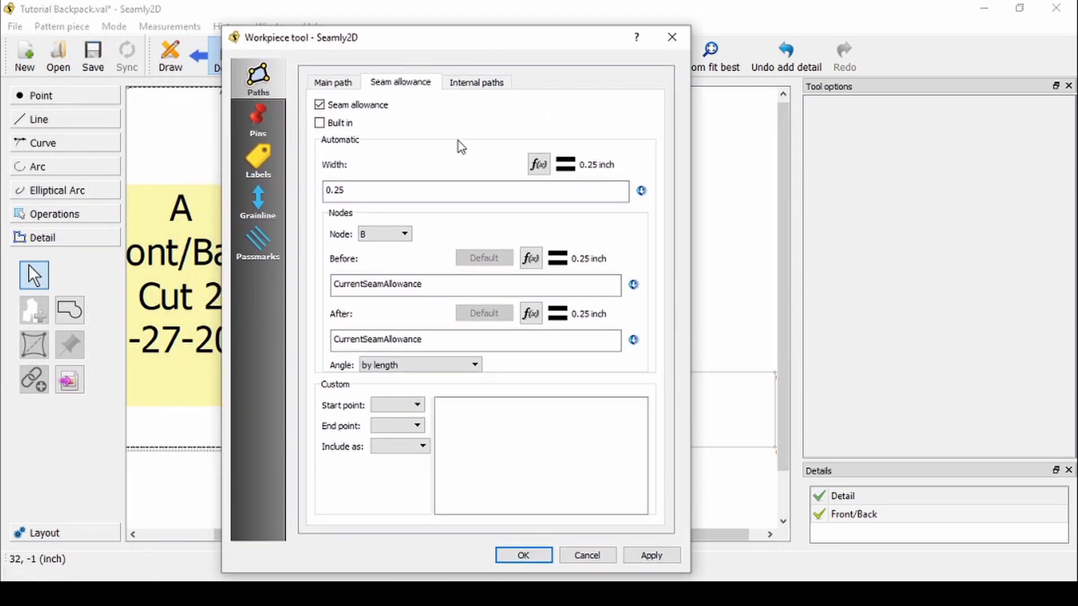
{"action": "left_click", "coordinate": [404, 236]}
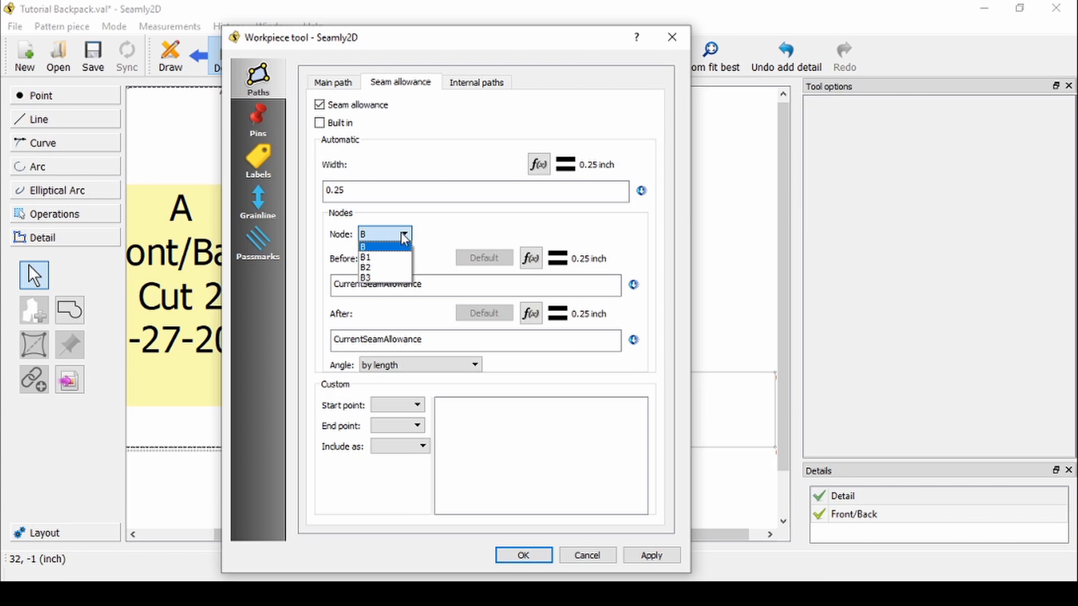
{"action": "left_click", "coordinate": [394, 269]}
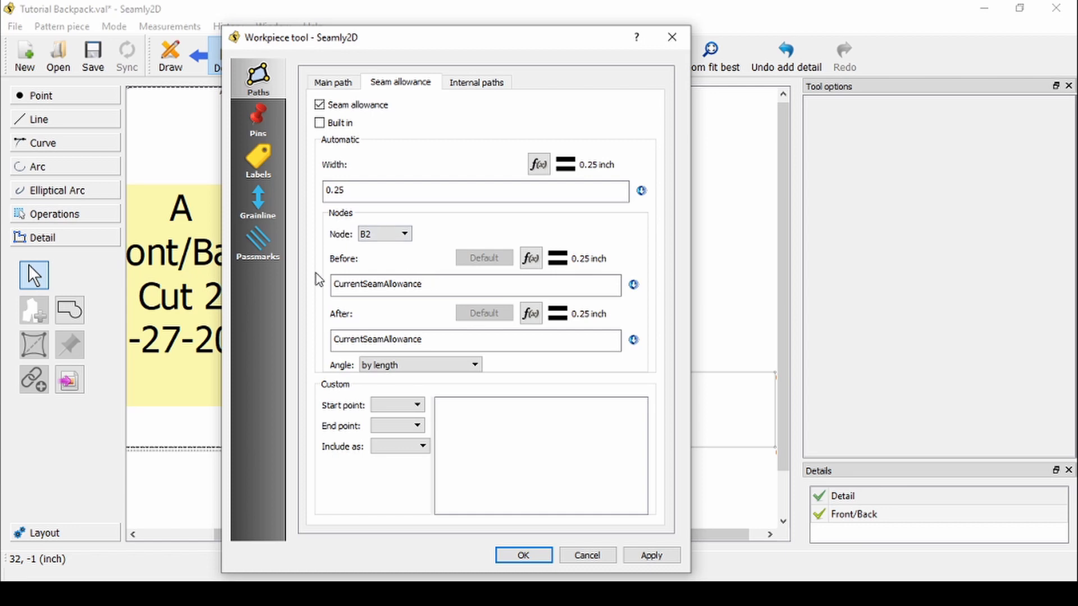
{"action": "left_click_drag", "start_coordinate": [443, 343], "coordinate": [273, 337]}
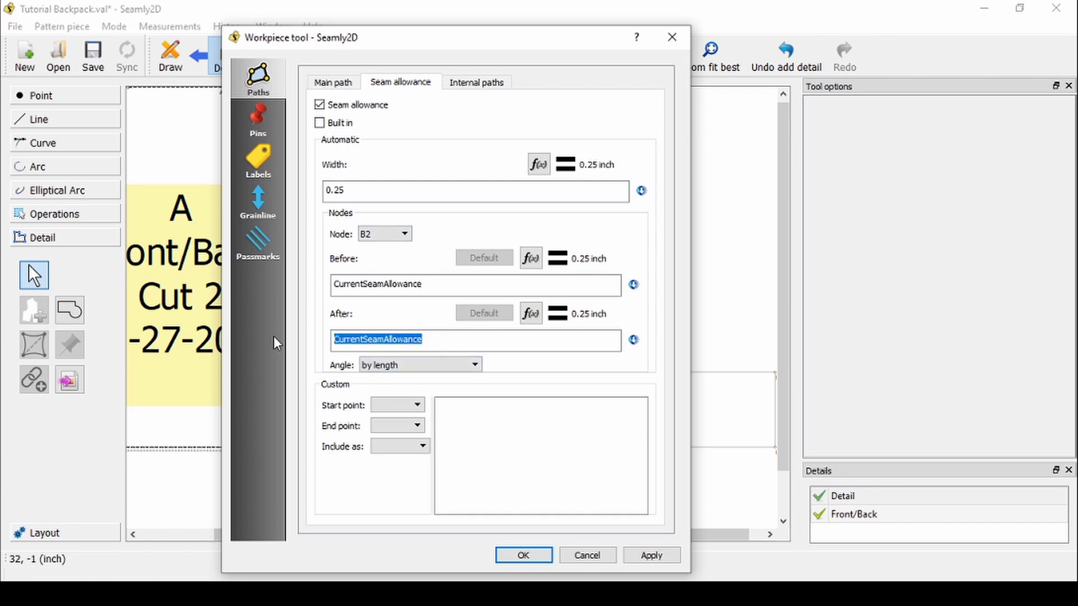
{"action": "type", "text": "0"}
Set the seam allowance before node B3 to 0 and apply the Bottom Gusset workpiece settings.
{"action": "left_click", "coordinate": [405, 235]}
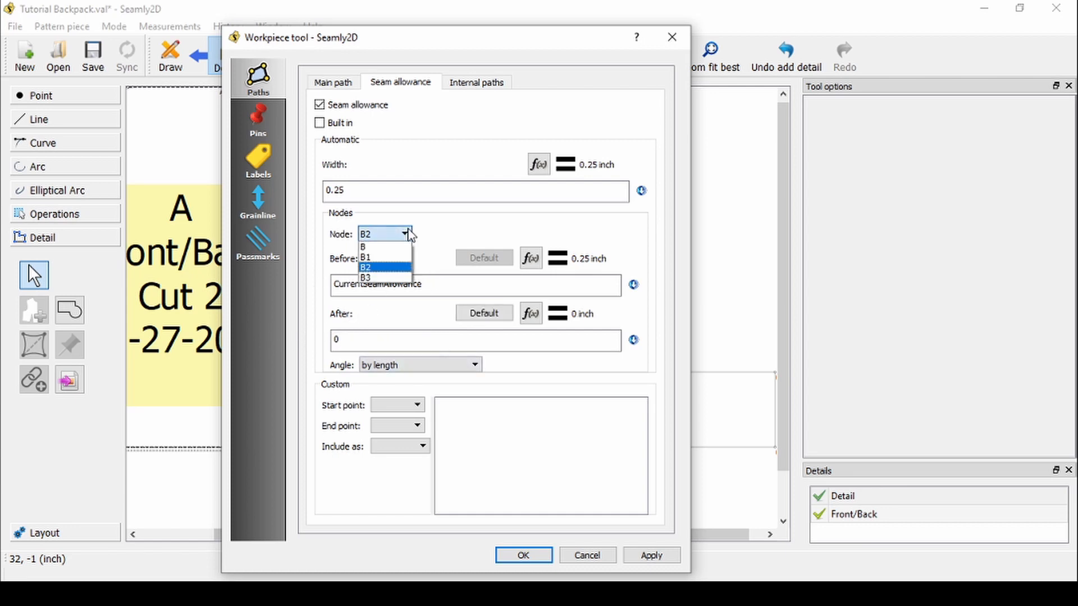
{"action": "left_click", "coordinate": [384, 278]}
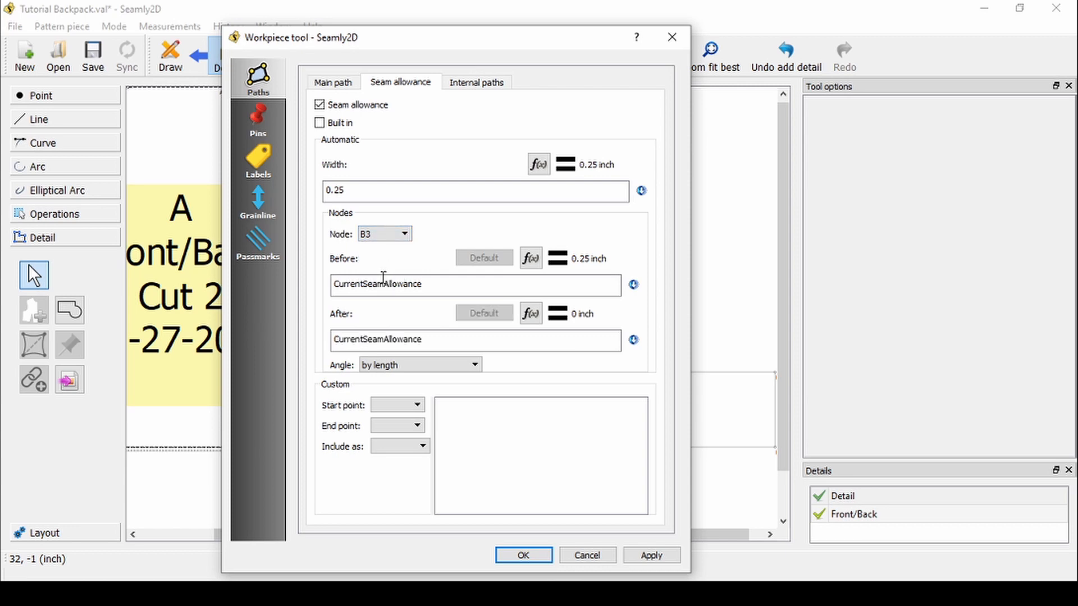
{"action": "left_click_drag", "start_coordinate": [441, 280], "coordinate": [269, 282]}
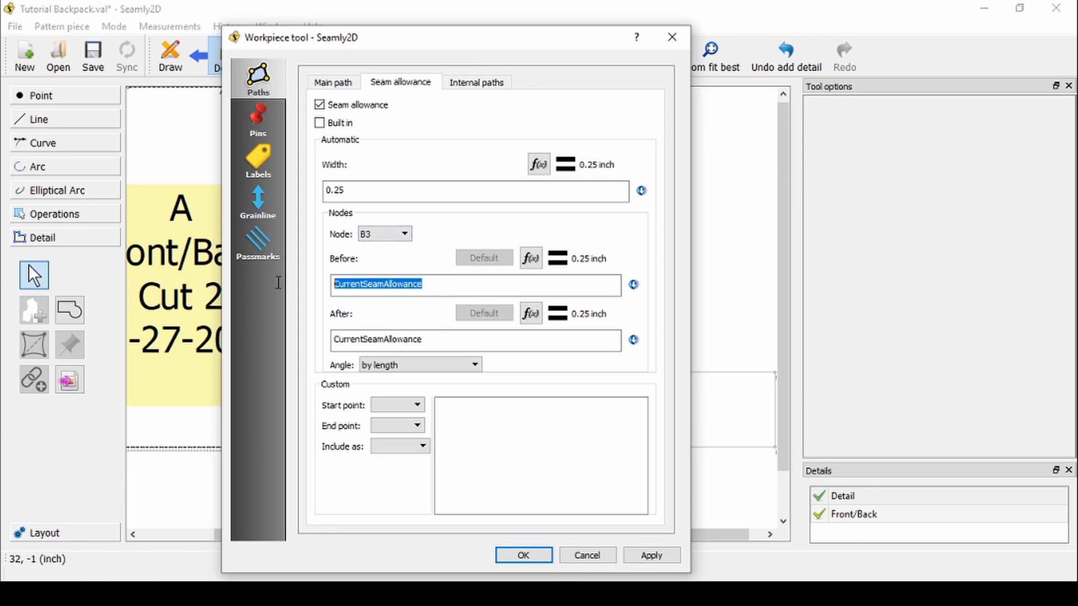
{"action": "type", "text": "0"}
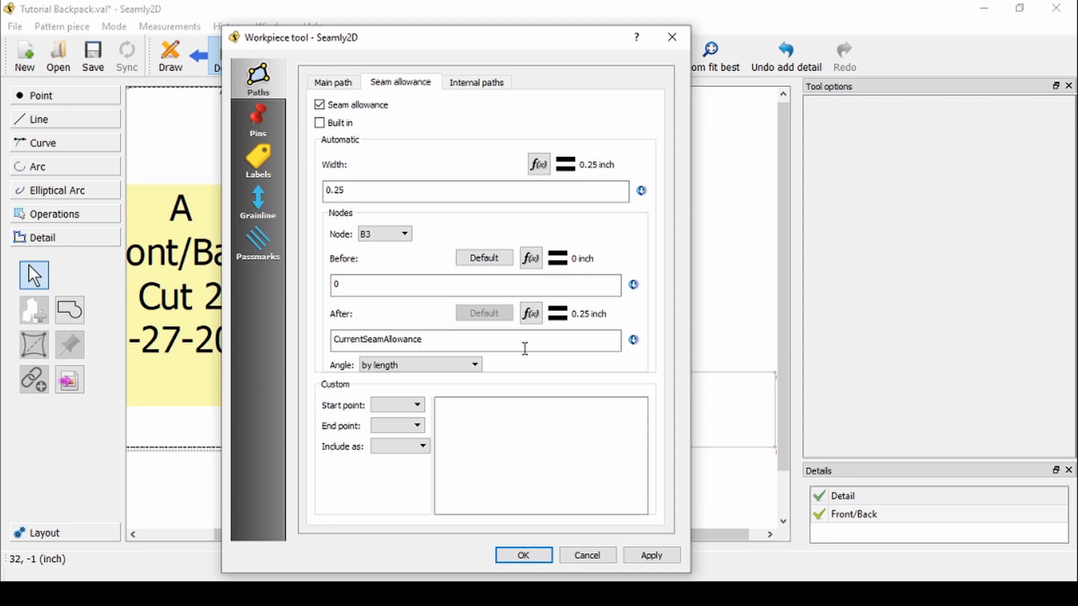
{"action": "left_click", "coordinate": [528, 553]}
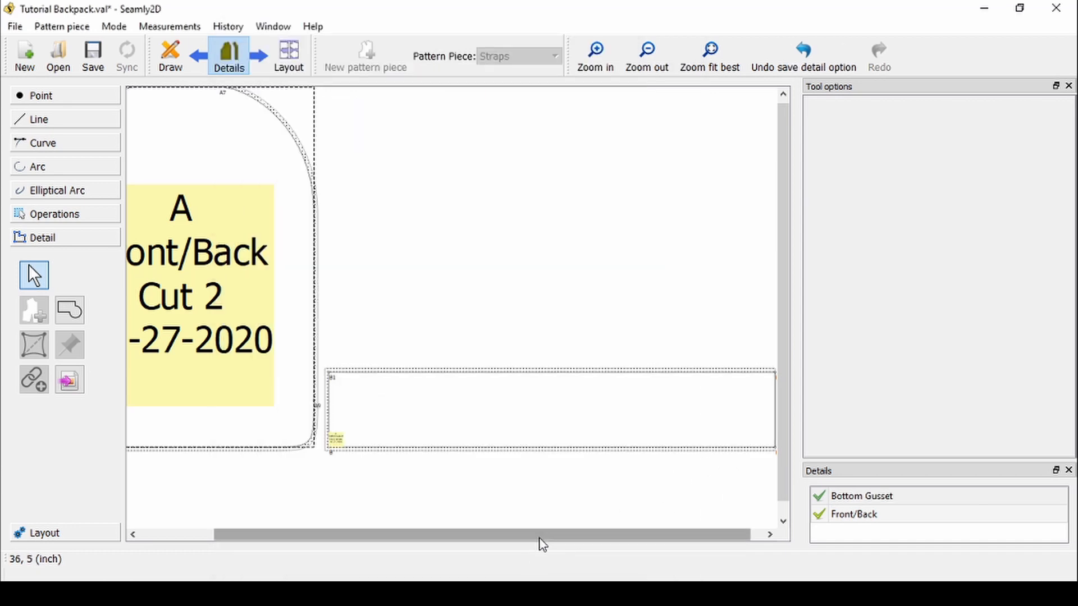
Check the seam allowance at the fold edge B2–B3, enlarge the label across the middle of the Bottom Gusset, and save the pattern.
{"action": "scroll", "coordinate": [769, 404], "scroll_direction": "up", "scroll_amount": 5}
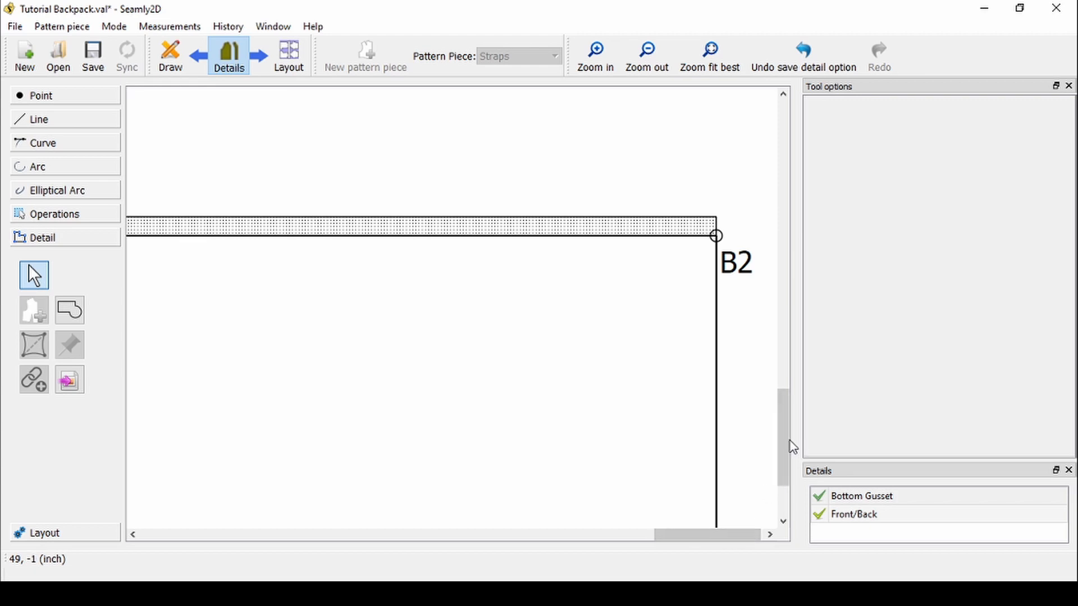
{"action": "left_click_drag", "start_coordinate": [790, 440], "coordinate": [790, 482]}
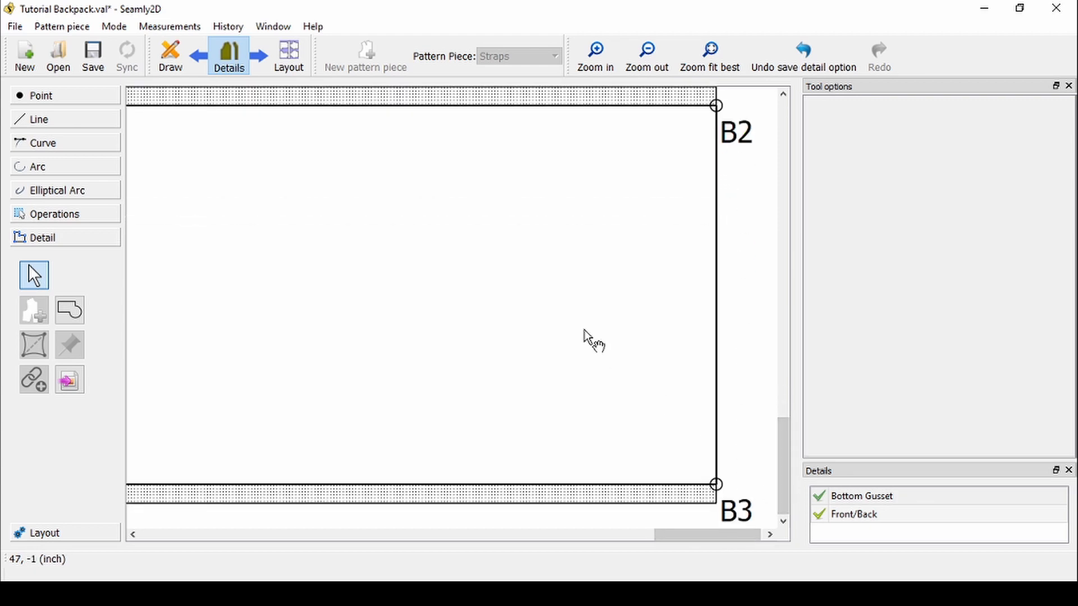
{"action": "scroll", "coordinate": [584, 334], "scroll_direction": "down", "scroll_amount": 4}
{"action": "scroll", "coordinate": [443, 324], "scroll_direction": "down", "scroll_amount": 3, "text": "ctrl"}
{"action": "scroll", "coordinate": [444, 373], "scroll_direction": "up", "scroll_amount": 3, "text": "shift"}
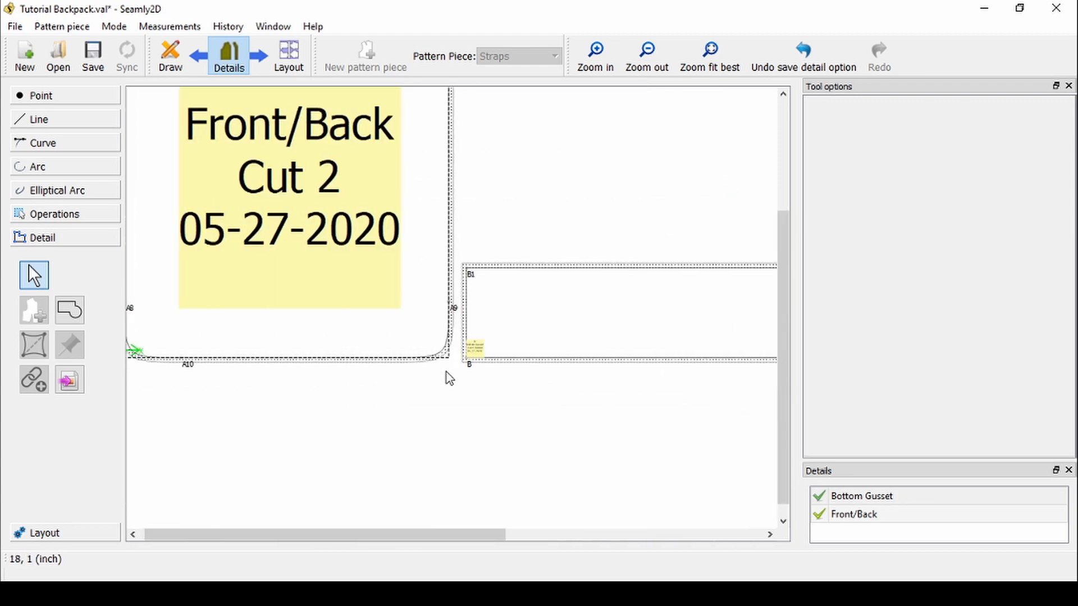
{"action": "scroll", "coordinate": [446, 371], "scroll_direction": "down", "scroll_amount": 1, "text": "shift"}
{"action": "scroll", "coordinate": [451, 372], "scroll_direction": "down", "scroll_amount": 3, "text": "shift"}
{"action": "left_click_drag", "start_coordinate": [163, 345], "coordinate": [541, 351]}
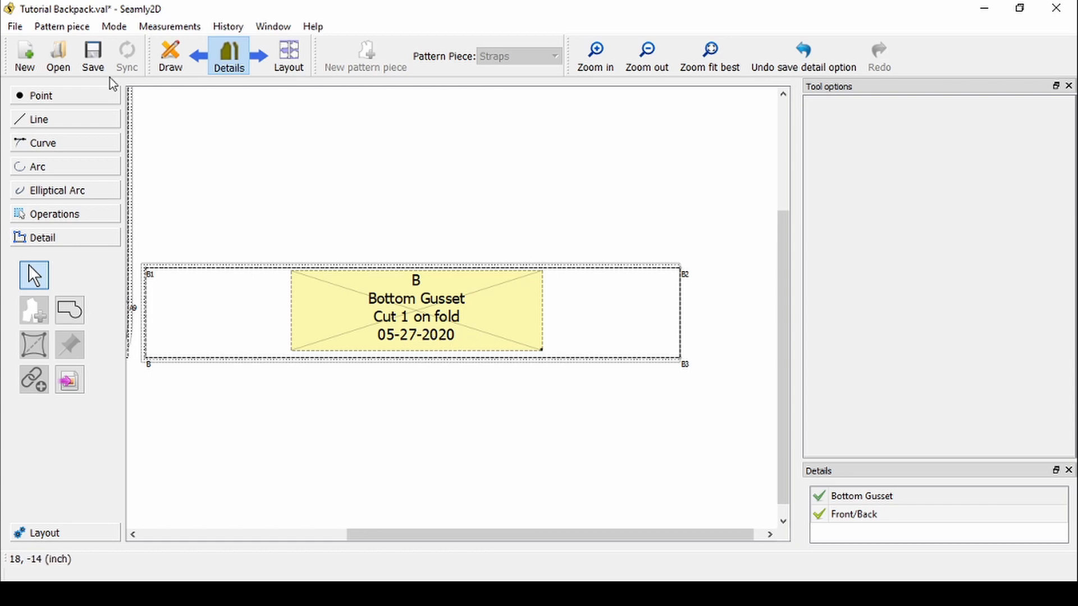
{"action": "left_click", "coordinate": [93, 56]}
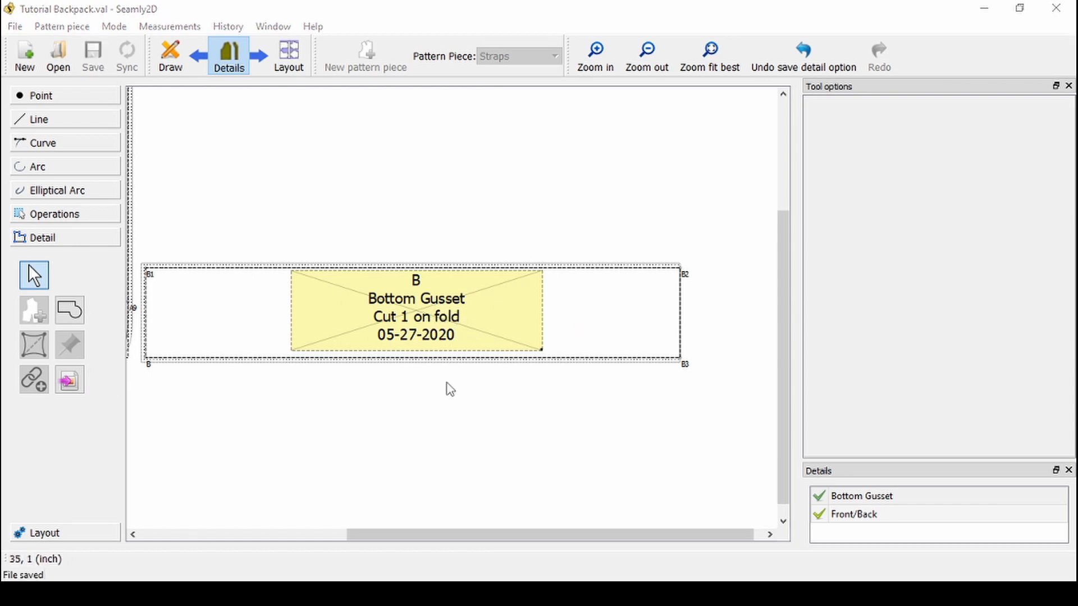
Return to Draw mode and make the Top Gusset the active pattern piece.
{"action": "key", "text": "ctrl+w"}
{"action": "left_click", "coordinate": [527, 56]}
{"action": "left_click", "coordinate": [516, 96]}
{"action": "scroll", "coordinate": [387, 238], "scroll_direction": "down", "scroll_amount": 1}
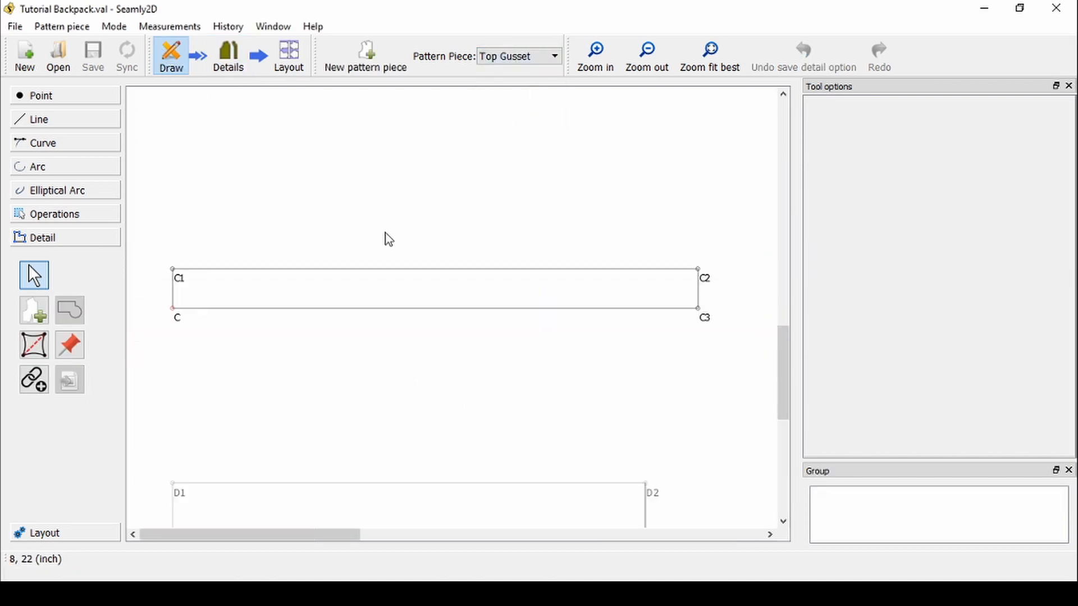
Halve the length of the line to point C2 by setting its formula to #Main_Zipper_Length/2.
{"action": "left_click", "coordinate": [706, 279]}
{"action": "left_click", "coordinate": [992, 148]}
{"action": "type", "text": "/2"}
{"action": "key", "text": "Return"}
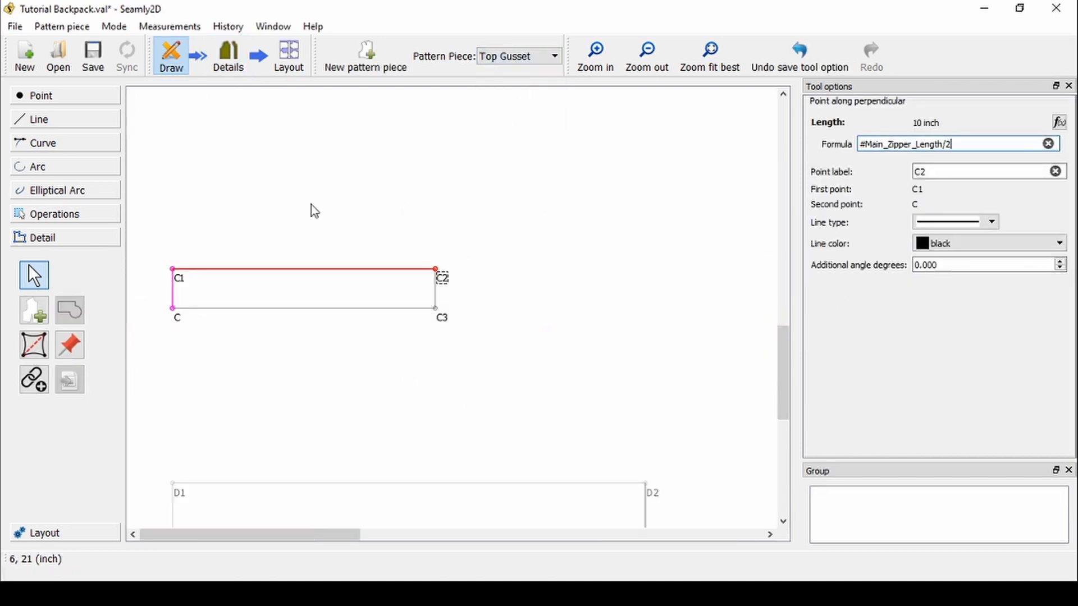
Create the Top Gusset workpiece from points C, C1, C2 and C3 and bring it up in Details mode.
{"action": "left_click", "coordinate": [33, 310]}
{"action": "left_click", "coordinate": [182, 282]}
{"action": "left_click", "coordinate": [440, 277]}
{"action": "left_click", "coordinate": [441, 314]}
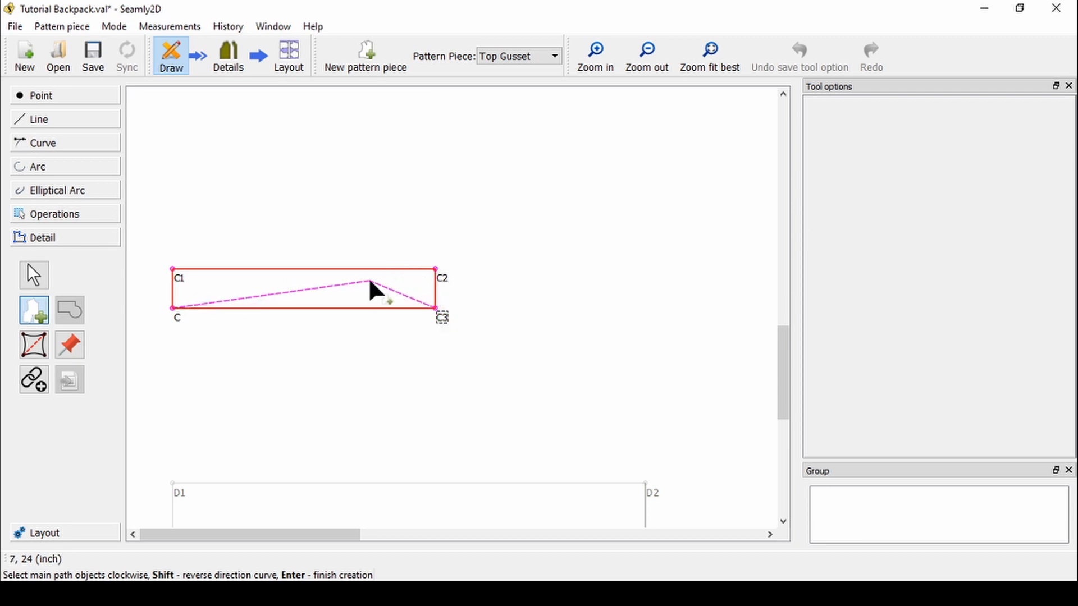
{"action": "key", "text": "Return"}
{"action": "left_click", "coordinate": [591, 542]}
{"action": "scroll", "coordinate": [567, 368], "scroll_direction": "down", "scroll_amount": 1}
{"action": "scroll", "coordinate": [442, 452], "scroll_direction": "down", "scroll_amount": 2}
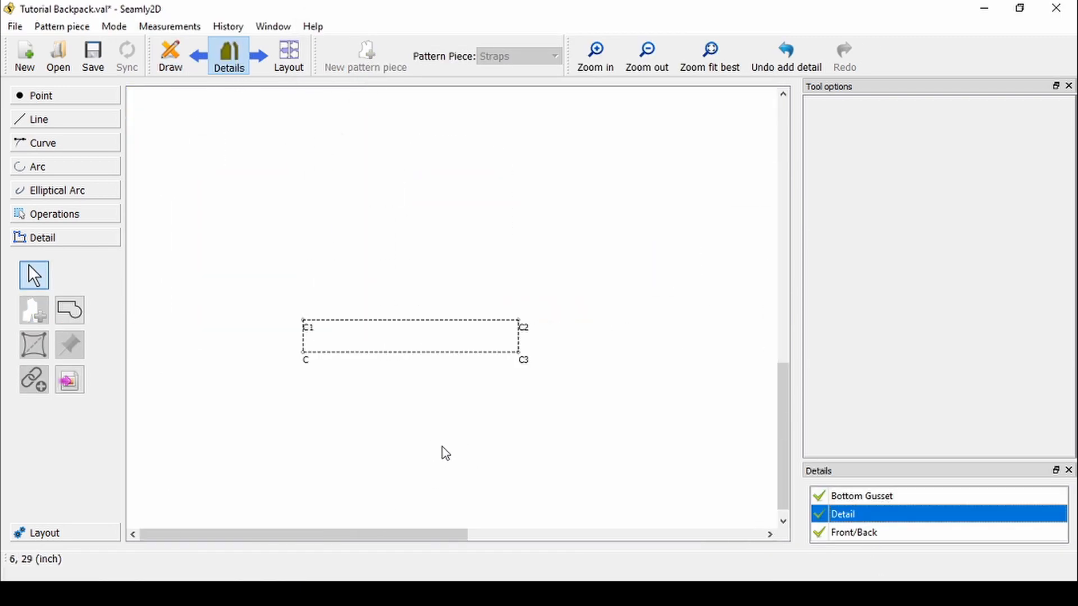
{"action": "scroll", "coordinate": [443, 329], "scroll_direction": "up", "scroll_amount": 1}
{"action": "double_click", "coordinate": [443, 330]}
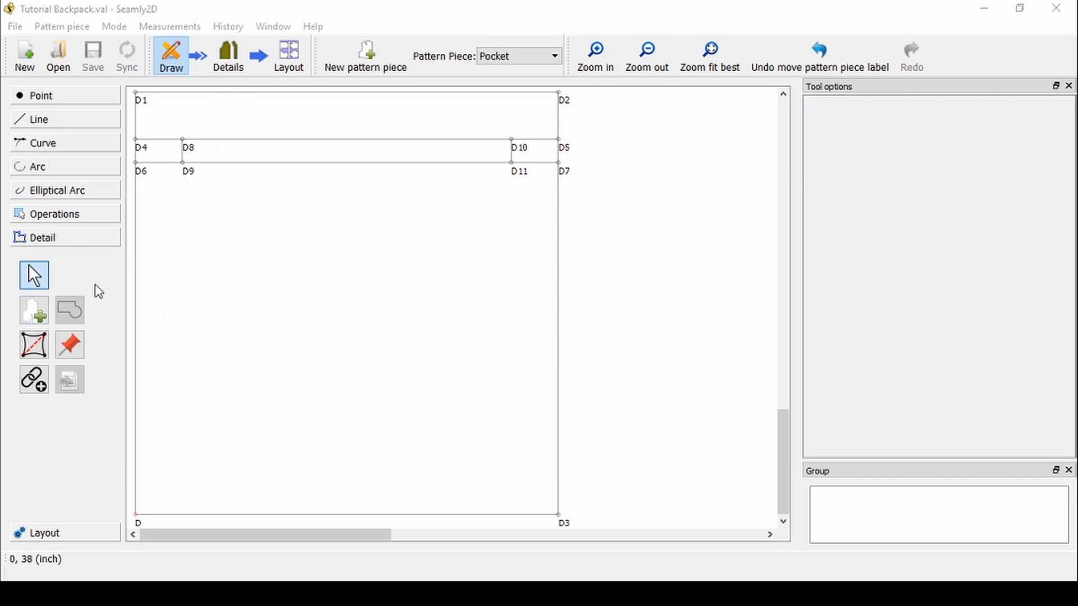
Create a workpiece for the lower part of the Pocket from points D, D6, D7 and D3.
{"action": "left_click", "coordinate": [35, 317]}
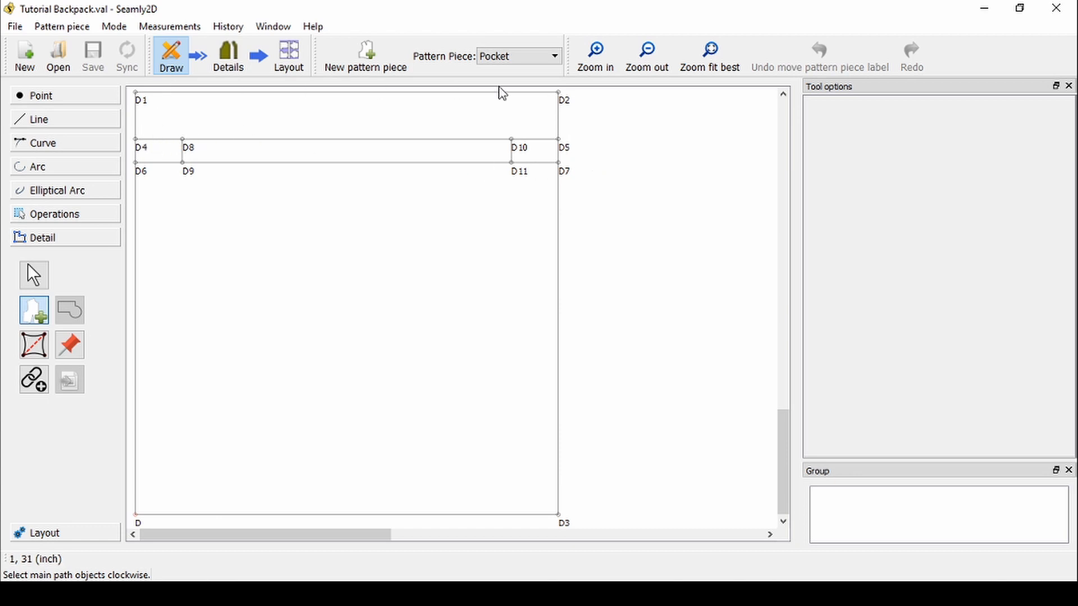
{"action": "left_click", "coordinate": [140, 526]}
{"action": "left_click", "coordinate": [141, 172]}
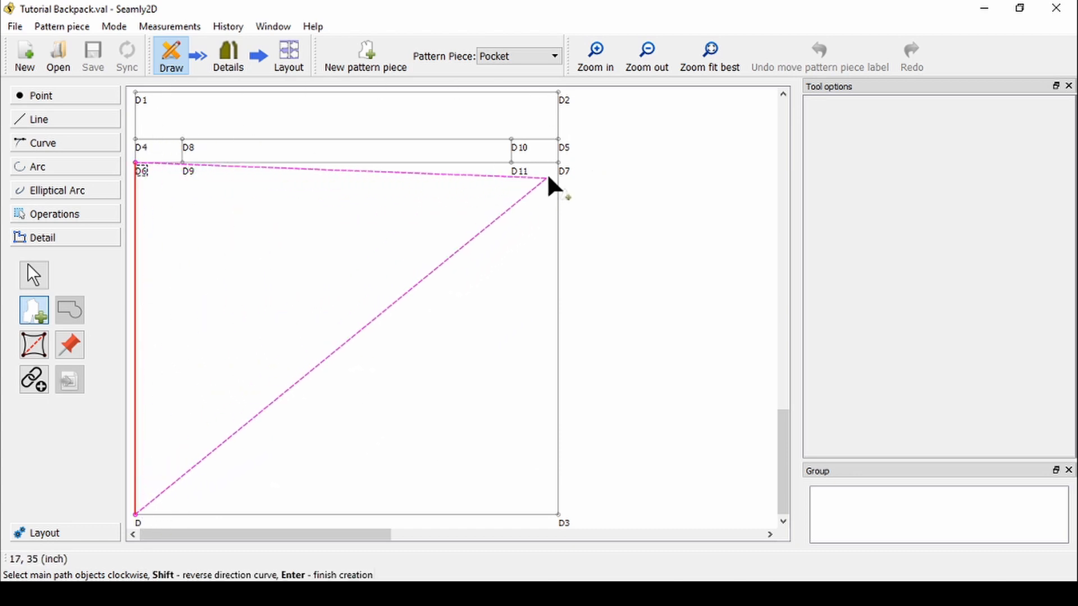
{"action": "left_click", "coordinate": [564, 171]}
{"action": "left_click", "coordinate": [564, 522]}
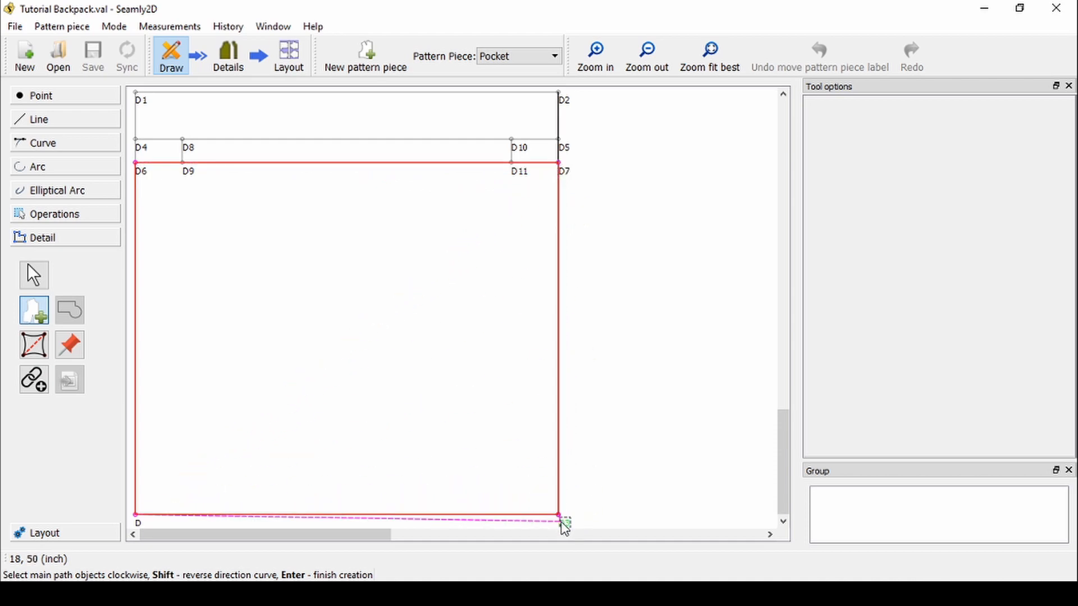
{"action": "key", "text": "Return"}
{"action": "left_click", "coordinate": [608, 545]}
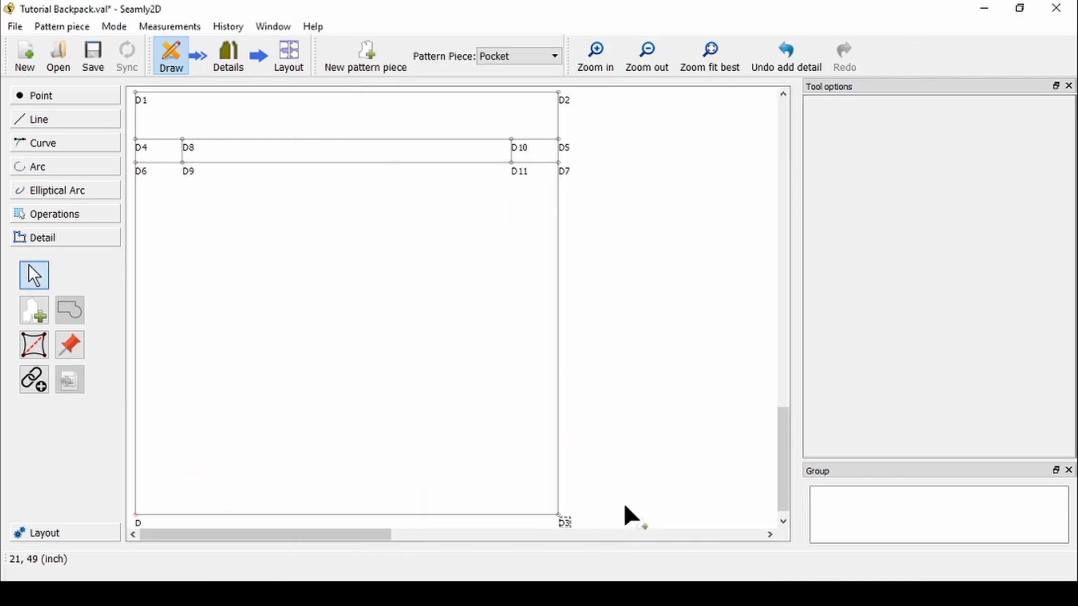
In Details mode, move the new lower pocket piece up to just below the Front/Back piece.
{"action": "left_click", "coordinate": [230, 56]}
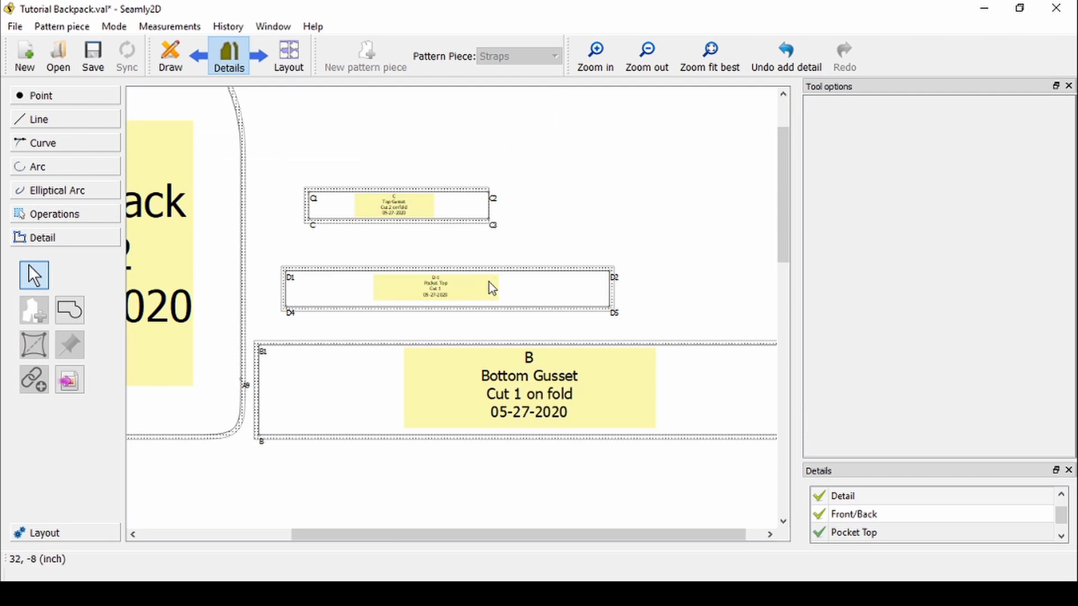
{"action": "scroll", "coordinate": [489, 283], "scroll_direction": "up", "scroll_amount": 5}
{"action": "scroll", "coordinate": [375, 283], "scroll_direction": "down", "scroll_amount": 5}
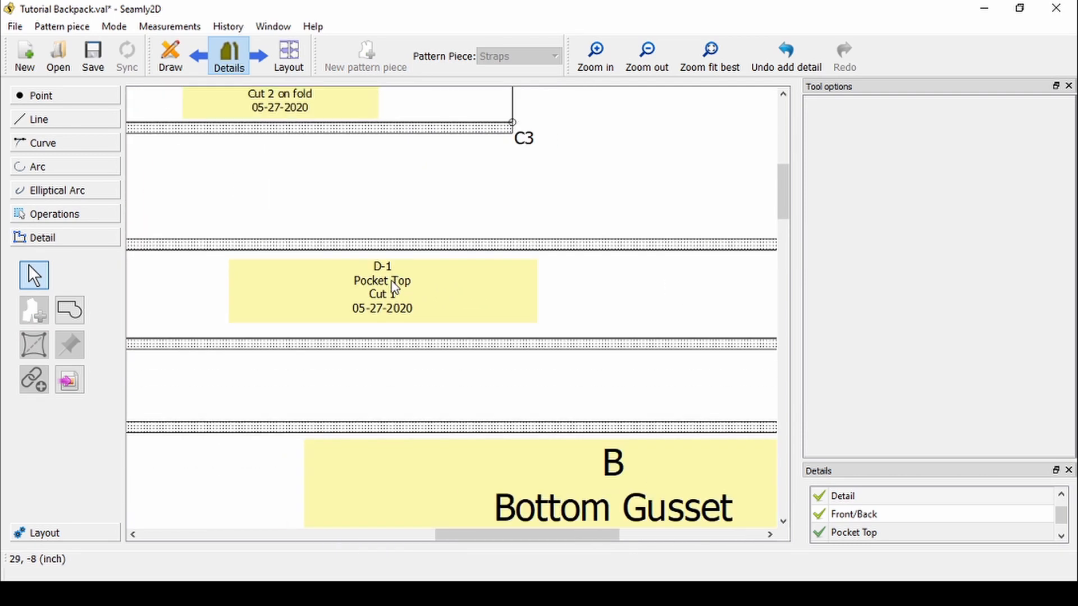
{"action": "left_click", "coordinate": [818, 498]}
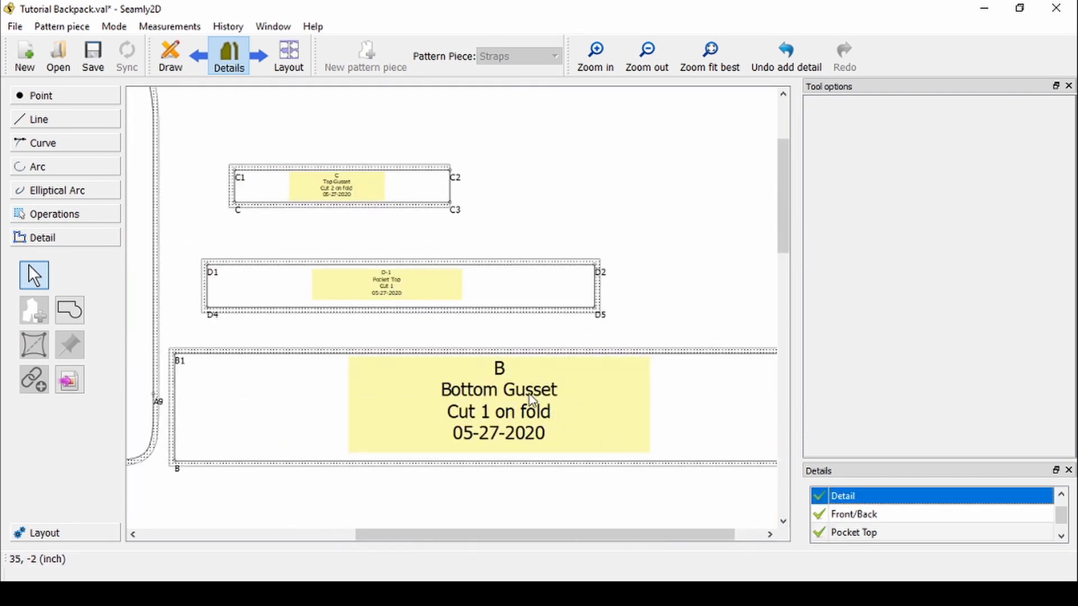
{"action": "scroll", "coordinate": [511, 393], "scroll_direction": "down", "scroll_amount": 5}
{"action": "scroll", "coordinate": [439, 422], "scroll_direction": "down", "scroll_amount": 3, "text": "ctrl"}
{"action": "scroll", "coordinate": [522, 457], "scroll_direction": "down", "scroll_amount": 1}
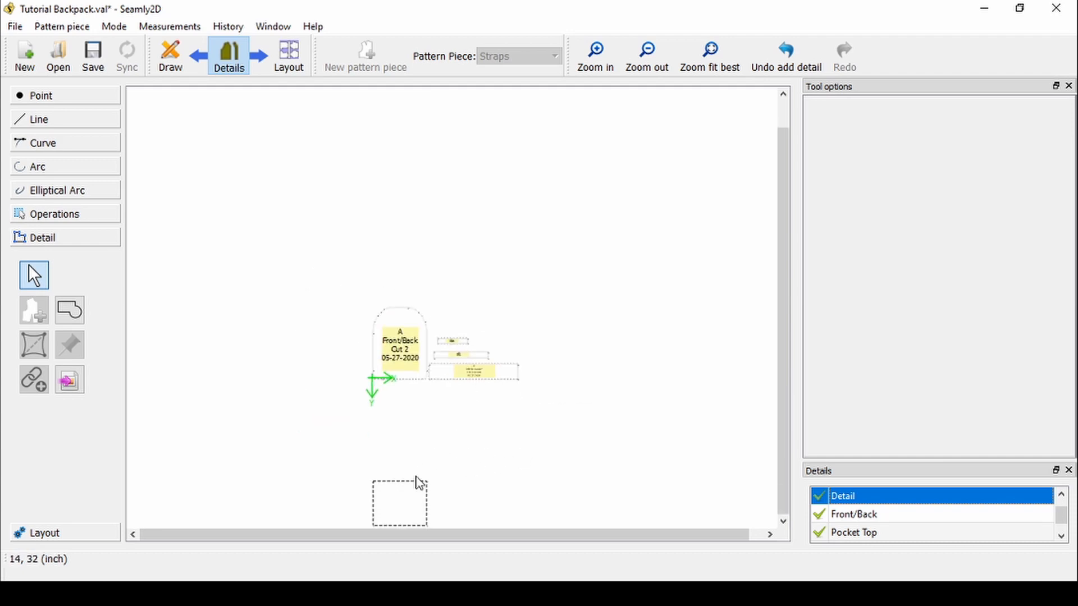
{"action": "left_click_drag", "start_coordinate": [407, 484], "coordinate": [414, 182]}
{"action": "scroll", "coordinate": [420, 177], "scroll_direction": "up", "scroll_amount": 6, "text": "ctrl"}
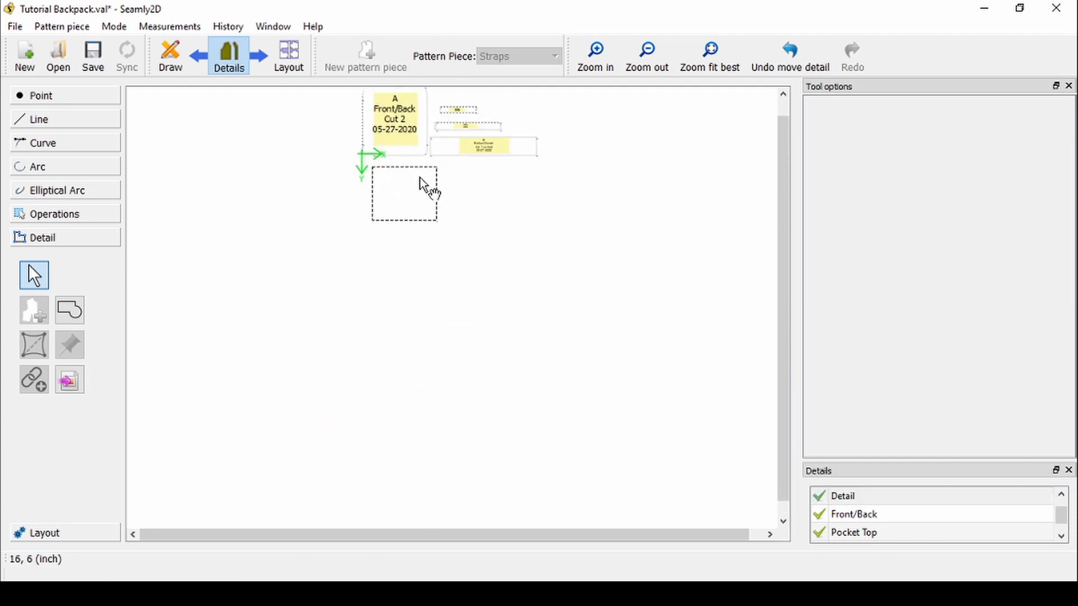
Open the lower pocket piece's options and enable its seam allowance.
{"action": "right_click", "coordinate": [393, 219]}
{"action": "left_click", "coordinate": [426, 229]}
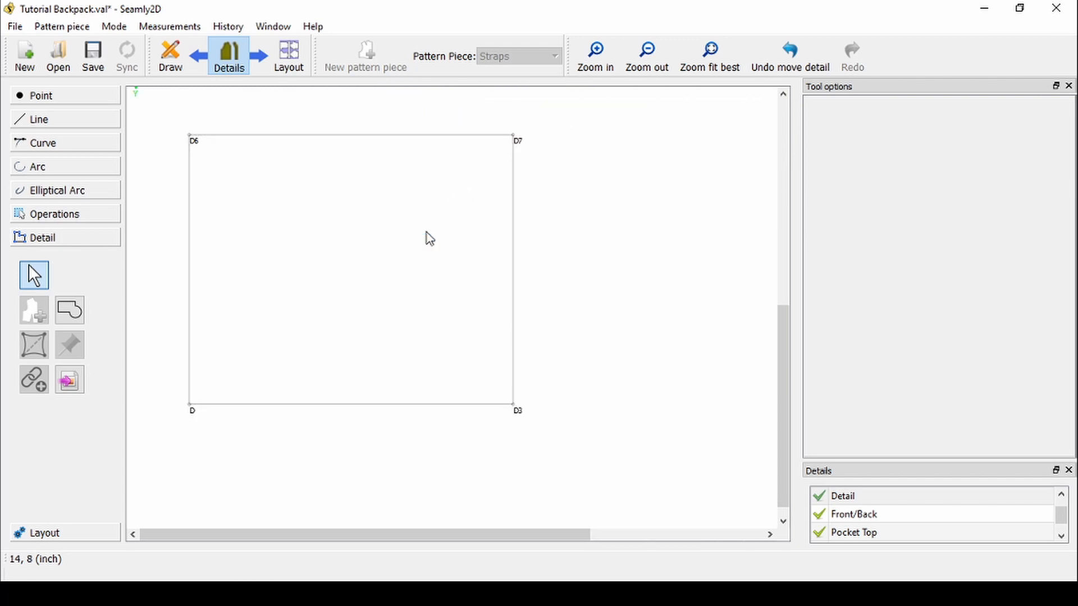
{"action": "left_click", "coordinate": [481, 72]}
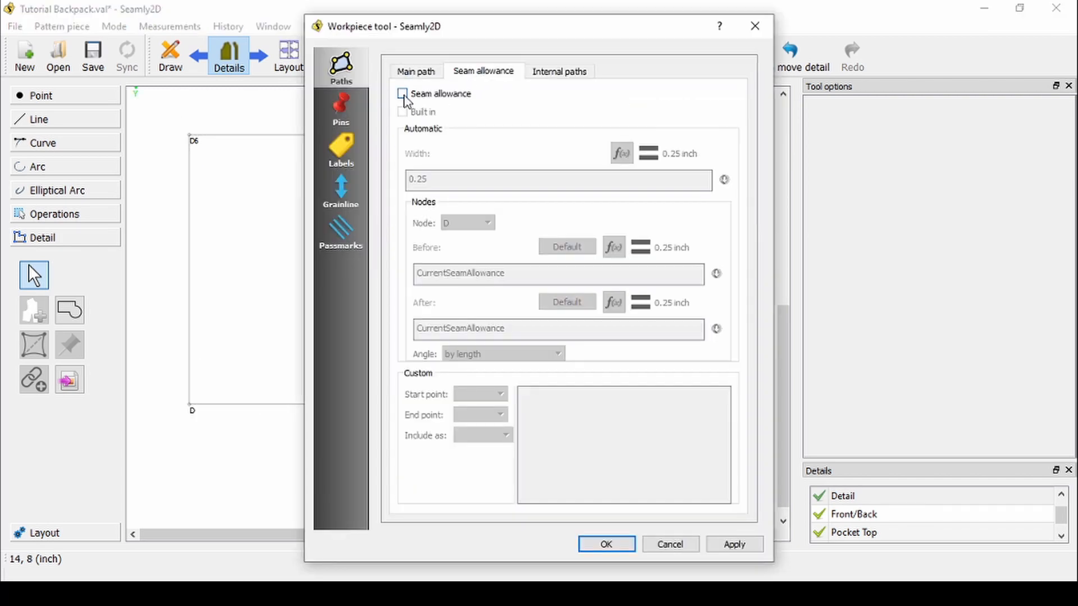
{"action": "left_click", "coordinate": [402, 93]}
Set the letter in the lower pocket piece's label data to D-2.
{"action": "left_click", "coordinate": [350, 145]}
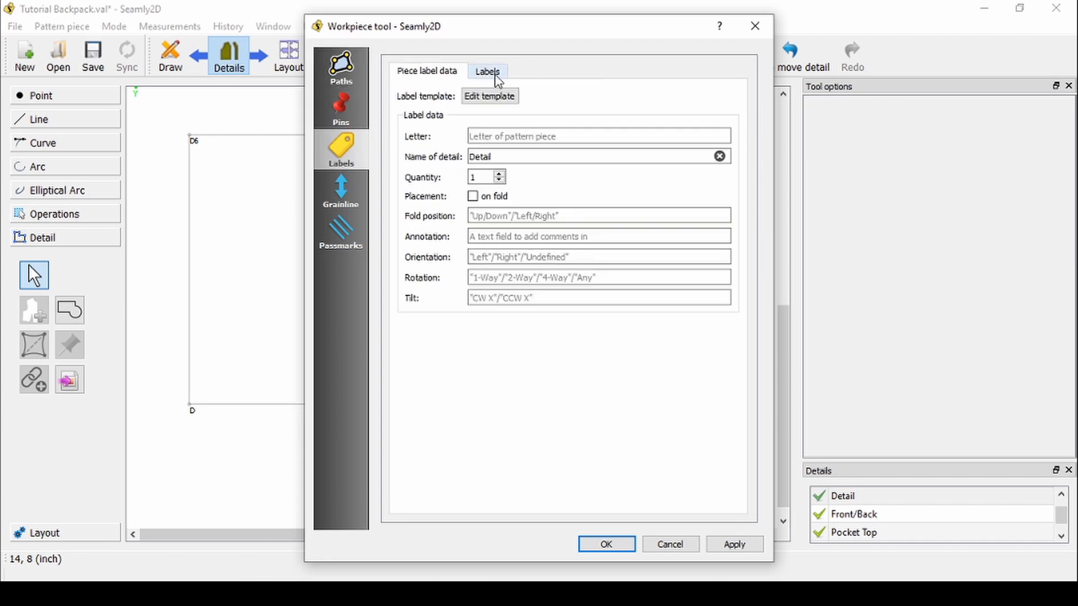
{"action": "left_click", "coordinate": [488, 72]}
{"action": "left_click", "coordinate": [426, 72]}
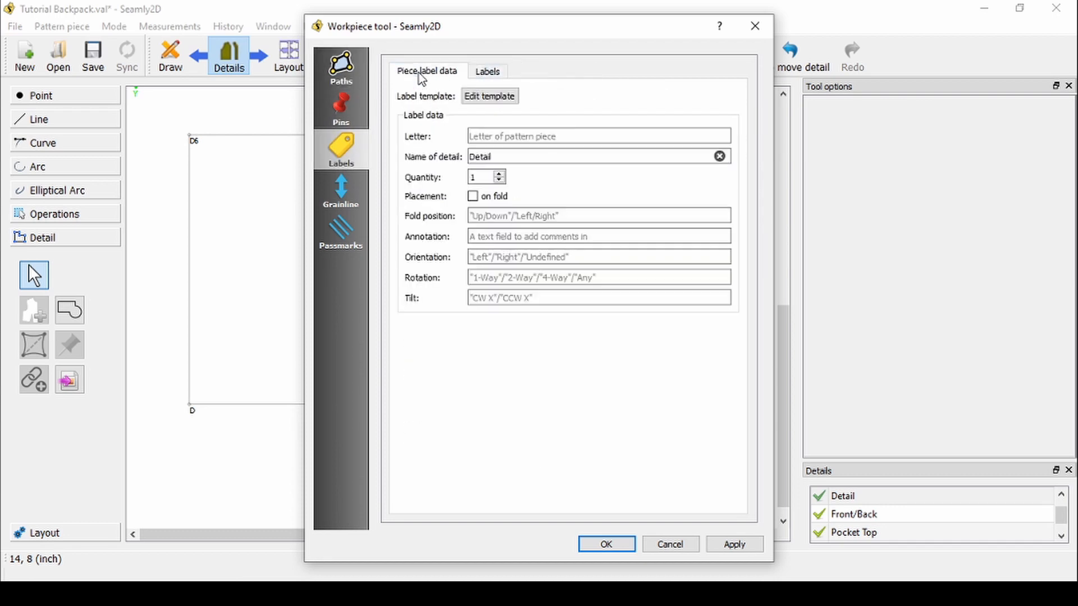
{"action": "left_click", "coordinate": [490, 96]}
{"action": "left_click", "coordinate": [517, 136]}
{"action": "type", "text": "D-2"}
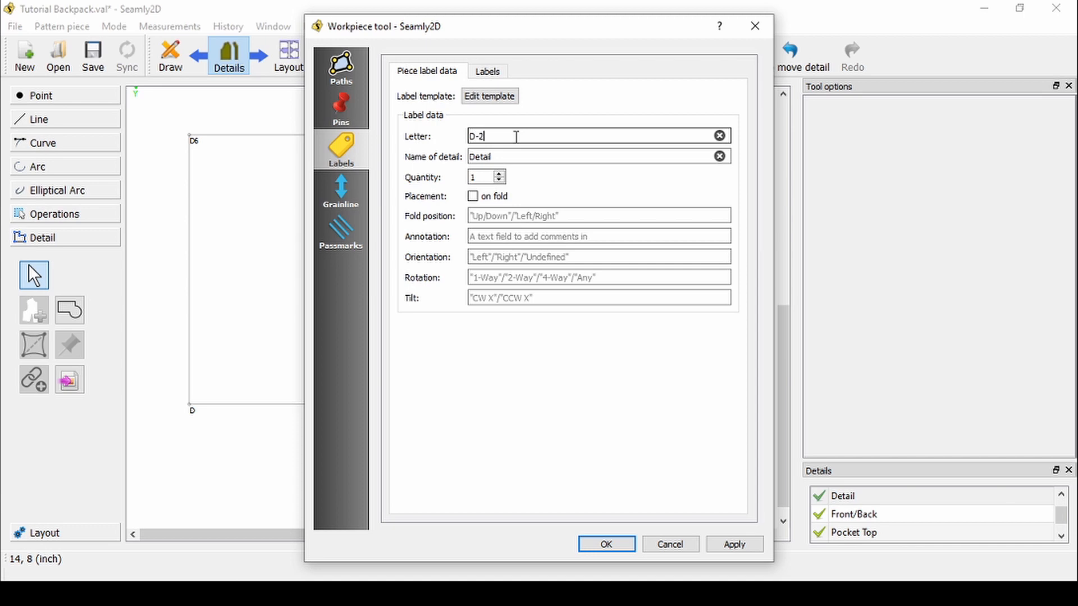
{"action": "left_click", "coordinate": [480, 138]}
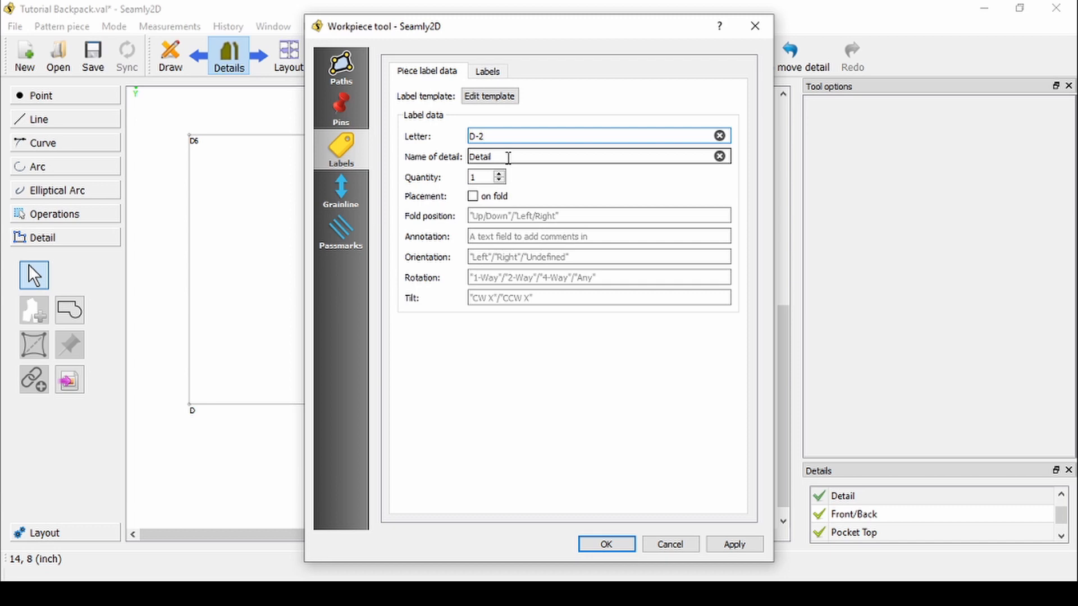
Name the lower pocket piece "Pocket Body" and apply its options.
{"action": "double_click", "coordinate": [509, 154]}
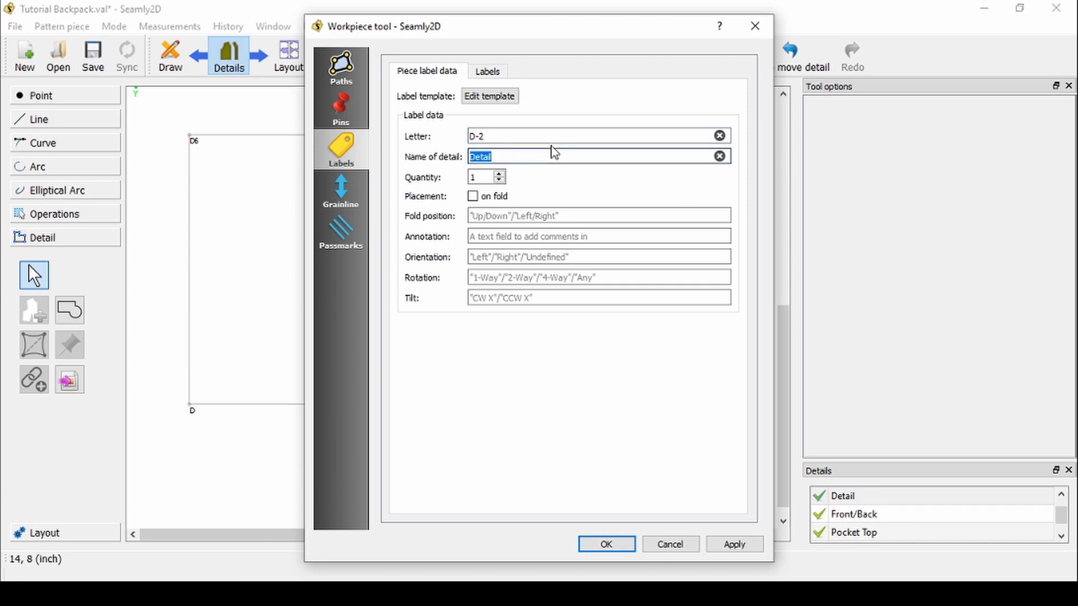
{"action": "type", "text": "Pocket Body"}
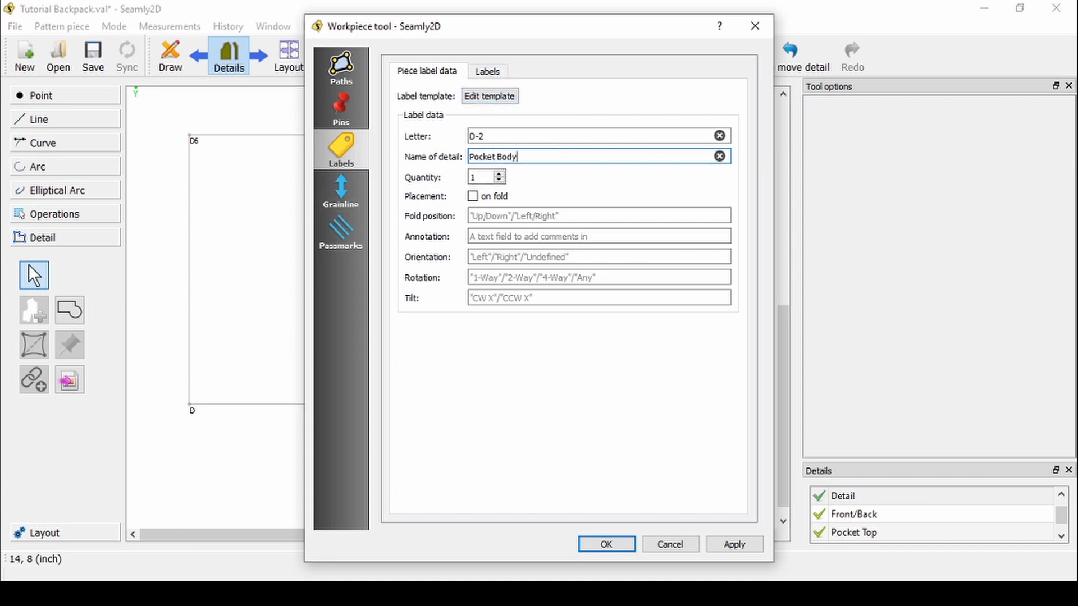
{"action": "left_click", "coordinate": [604, 551]}
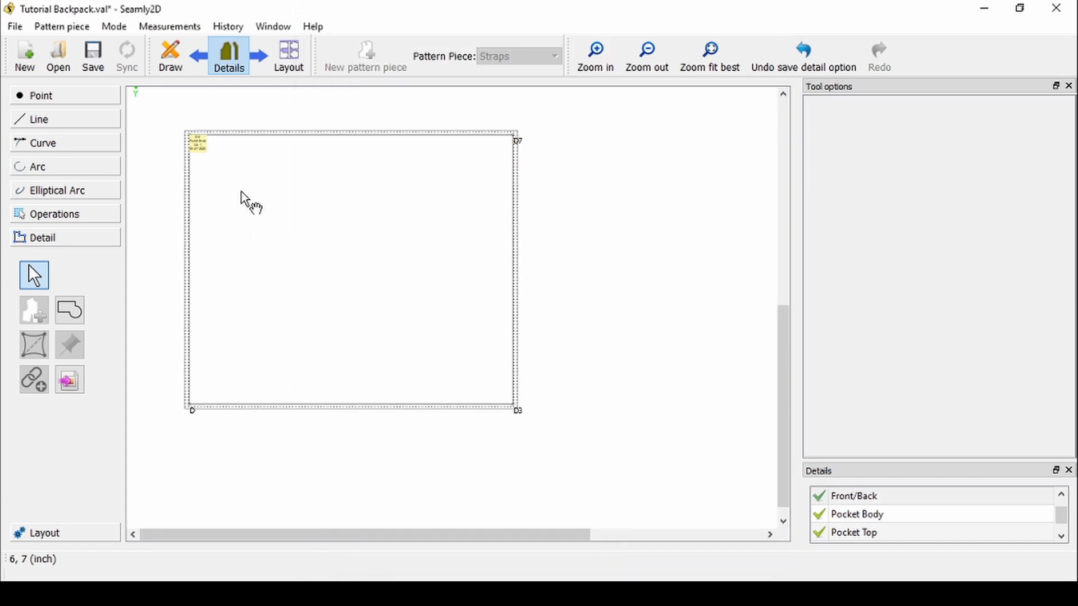
Move the Pocket Body label into the middle of its piece, enlarge it to be readable, and save the pattern.
{"action": "left_click_drag", "start_coordinate": [200, 153], "coordinate": [298, 183]}
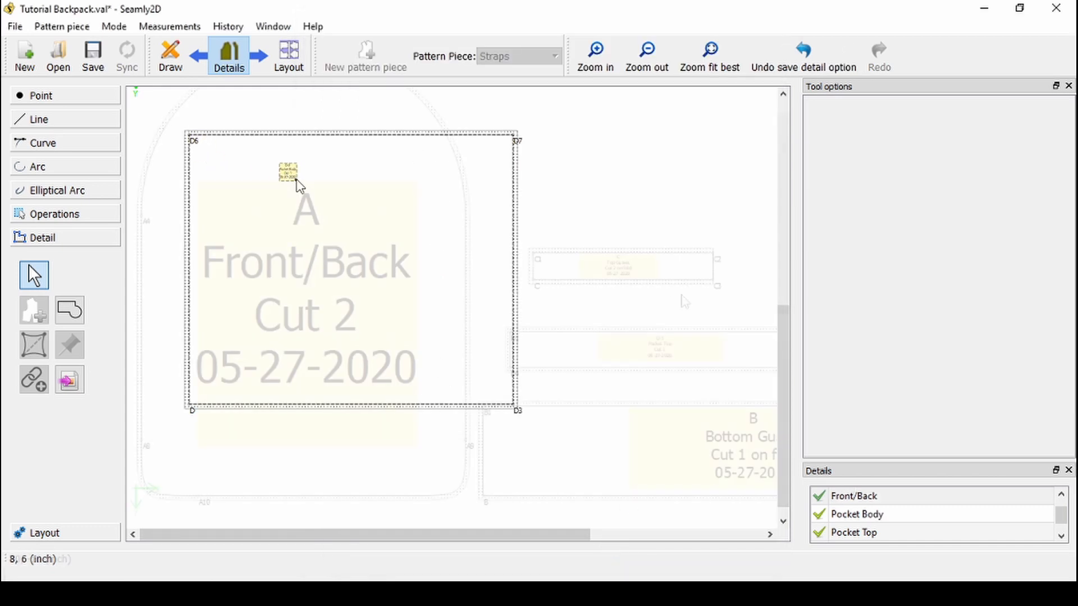
{"action": "scroll", "coordinate": [640, 330], "scroll_direction": "down", "scroll_amount": 5}
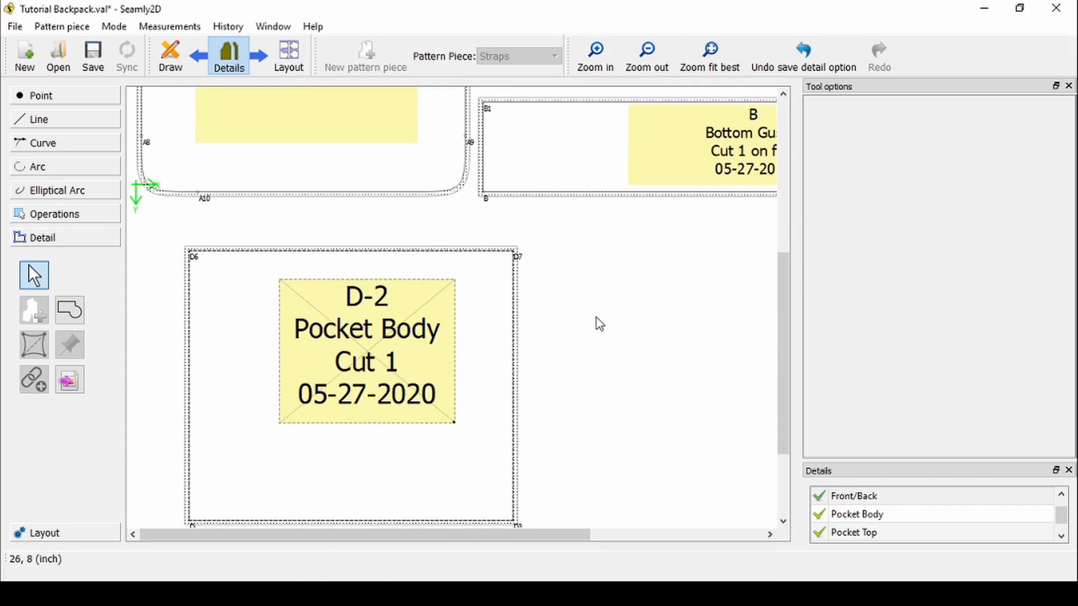
{"action": "scroll", "coordinate": [402, 215], "scroll_direction": "down", "scroll_amount": 2}
{"action": "left_click", "coordinate": [93, 56]}
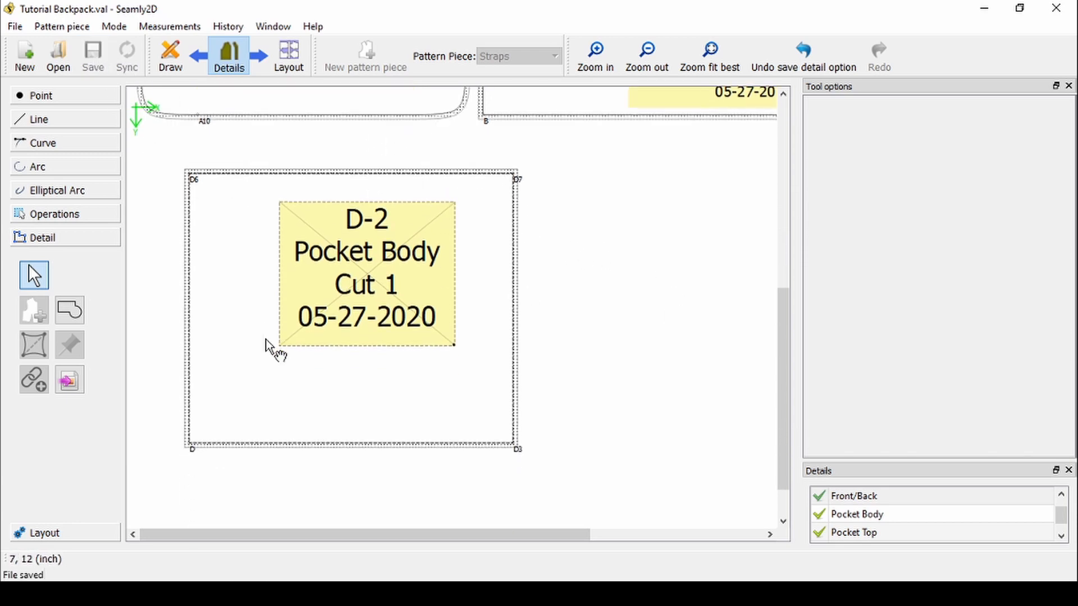
In Draw mode, create a workpiece for the Pocket's small zipper tab from points D4, D8, D9 and D6.
{"action": "left_click", "coordinate": [170, 56]}
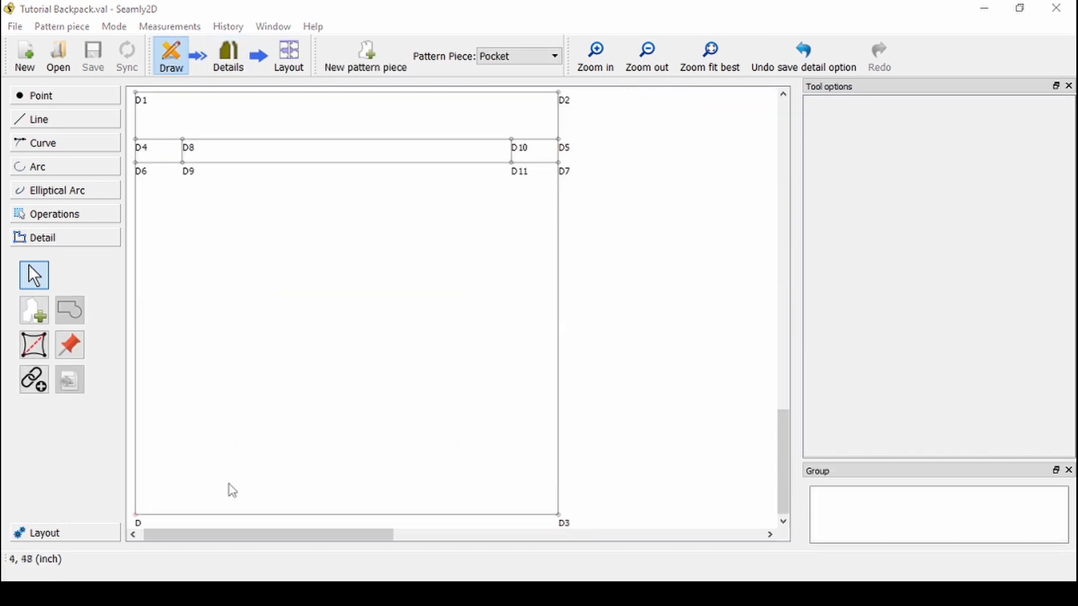
{"action": "left_click", "coordinate": [34, 310]}
{"action": "left_click", "coordinate": [137, 140]}
{"action": "left_click", "coordinate": [187, 148]}
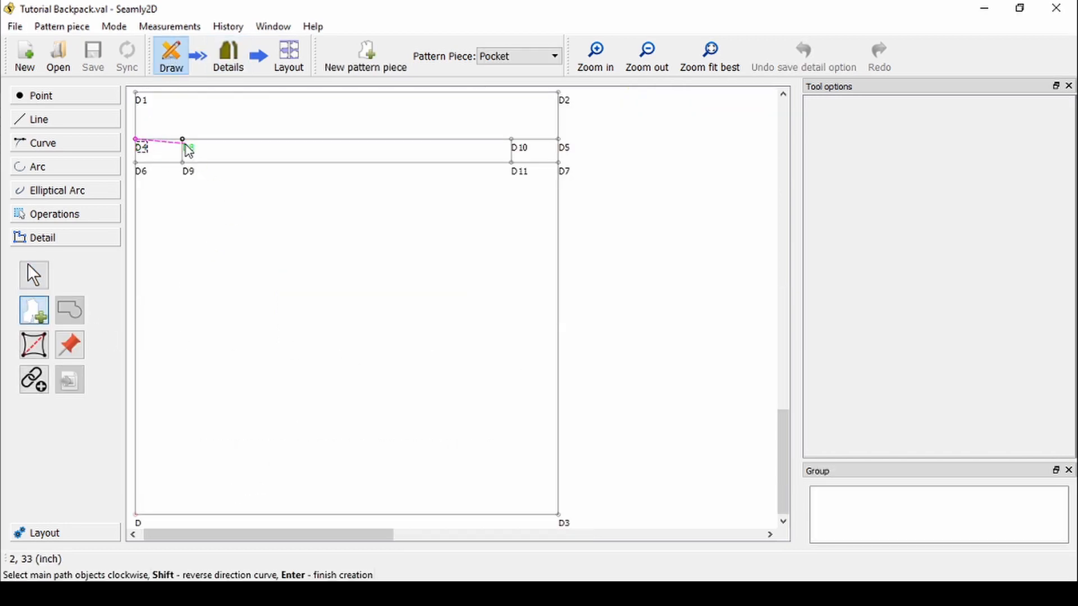
{"action": "left_click", "coordinate": [190, 172]}
{"action": "left_click", "coordinate": [140, 171]}
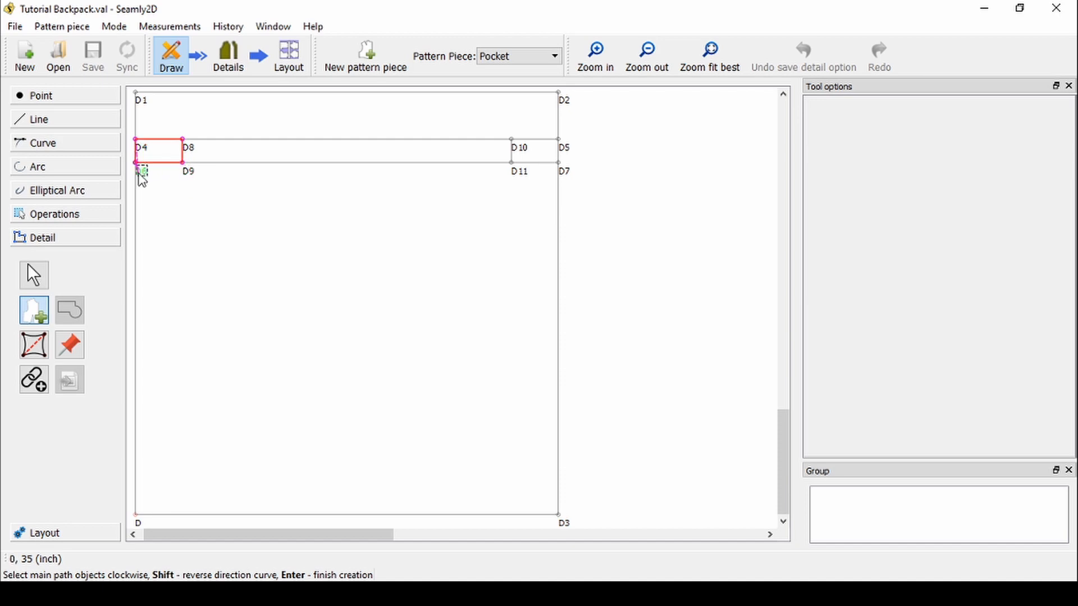
{"action": "key", "text": "Return"}
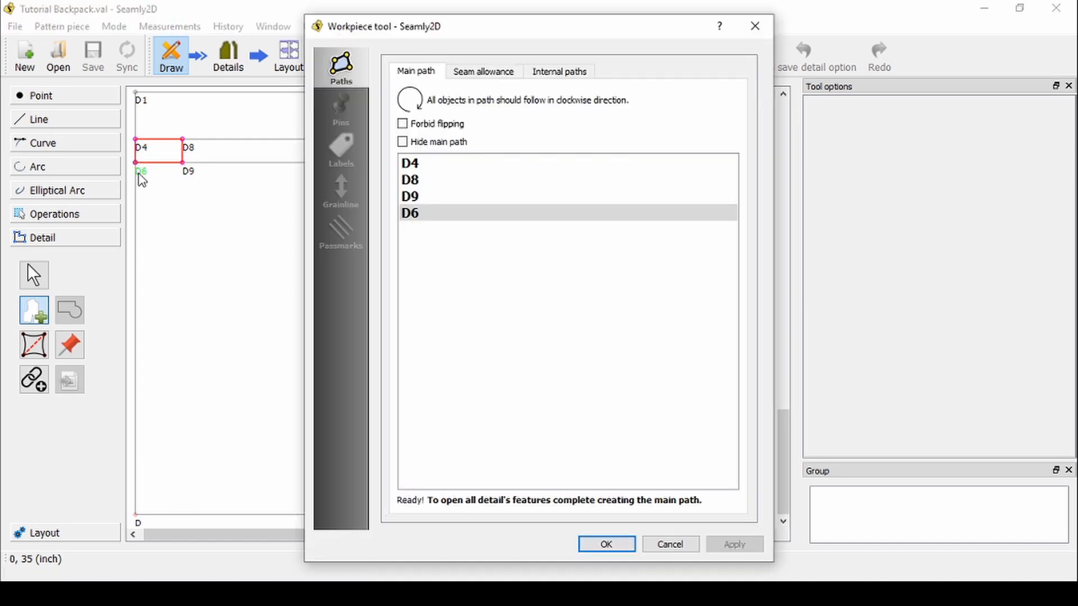
{"action": "left_click", "coordinate": [587, 545]}
In Details mode, move the new small tab piece beside the Pocket Top piece, just above the Bottom Gusset.
{"action": "left_click", "coordinate": [229, 55]}
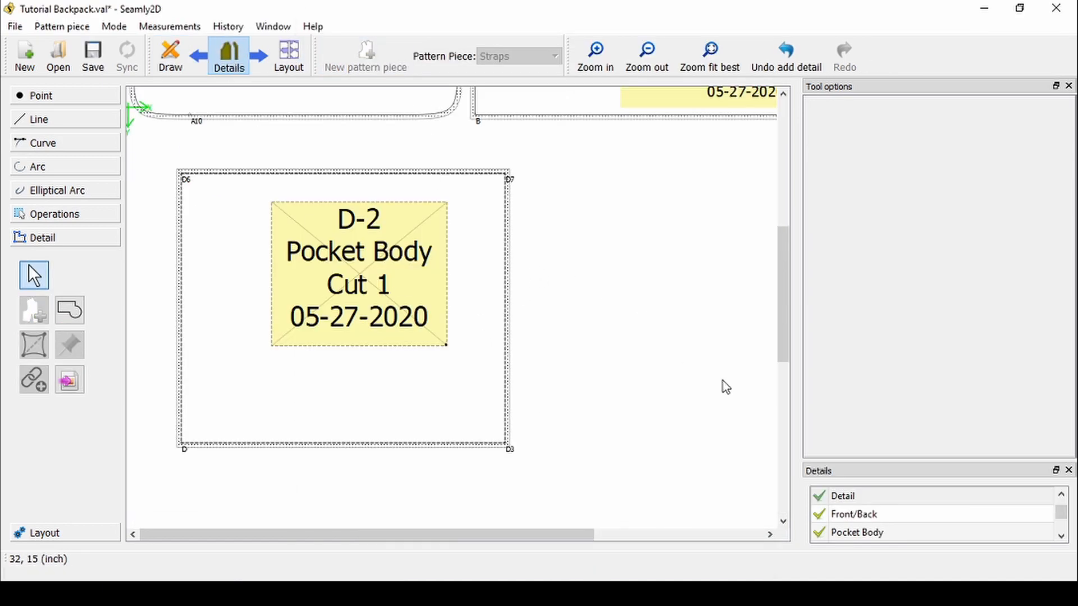
{"action": "left_click", "coordinate": [849, 502]}
{"action": "scroll", "coordinate": [549, 309], "scroll_direction": "down", "scroll_amount": 4}
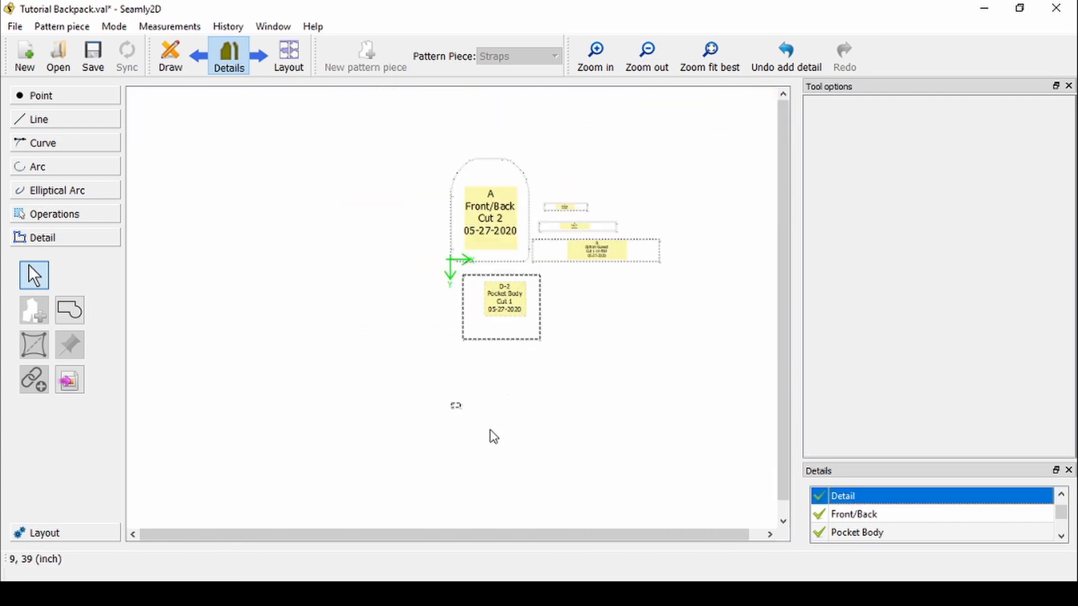
{"action": "left_click_drag", "start_coordinate": [455, 407], "coordinate": [639, 230]}
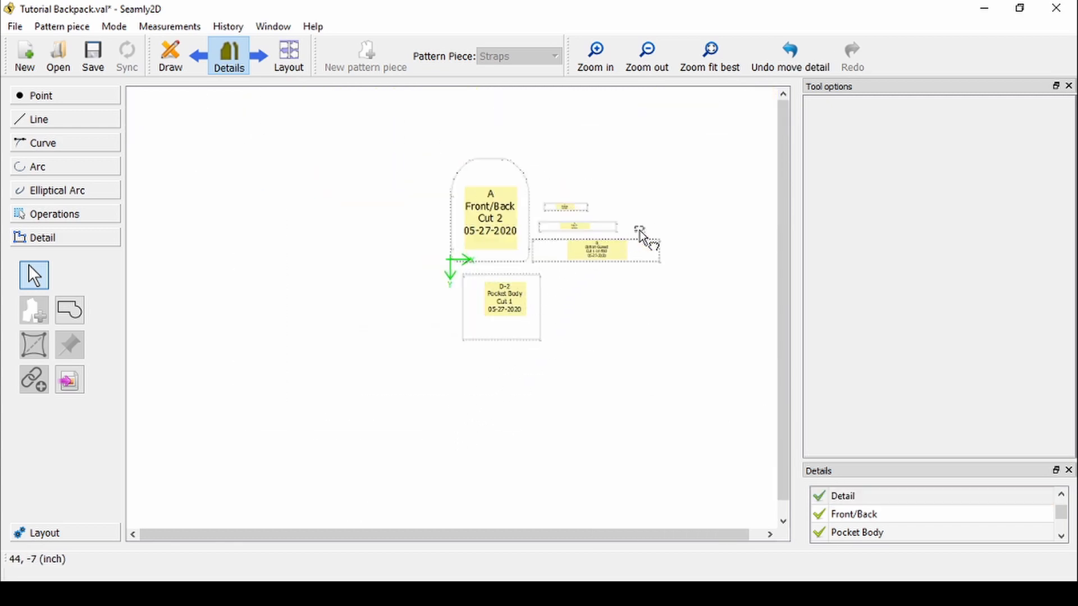
{"action": "scroll", "coordinate": [648, 228], "scroll_direction": "up", "scroll_amount": 2}
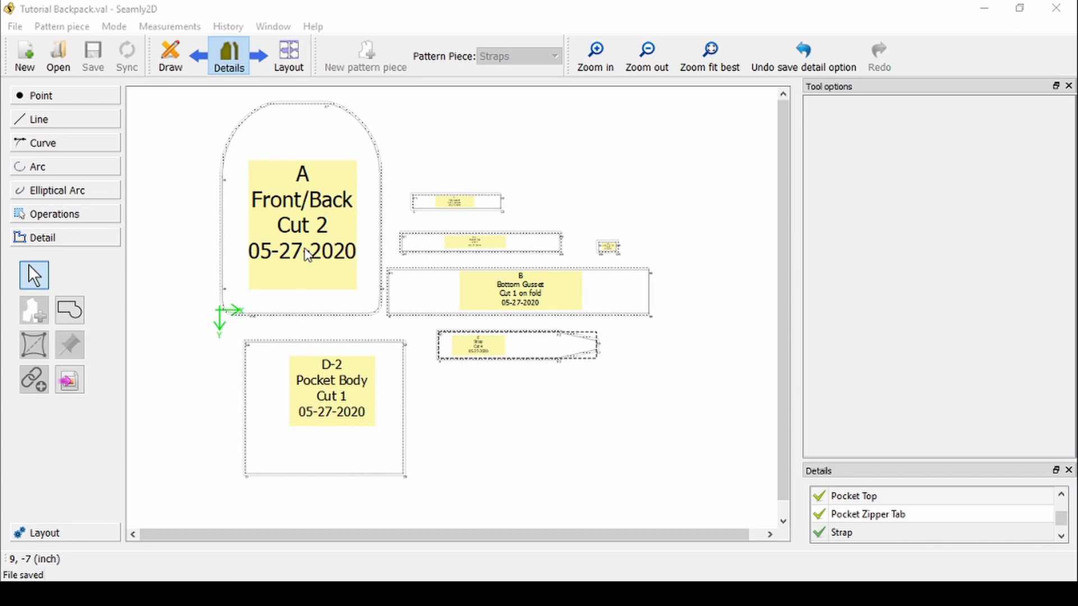
Generate a layout of all pieces on a custom sheet 33 inches wide and 35 inches high.
{"action": "left_click", "coordinate": [84, 534]}
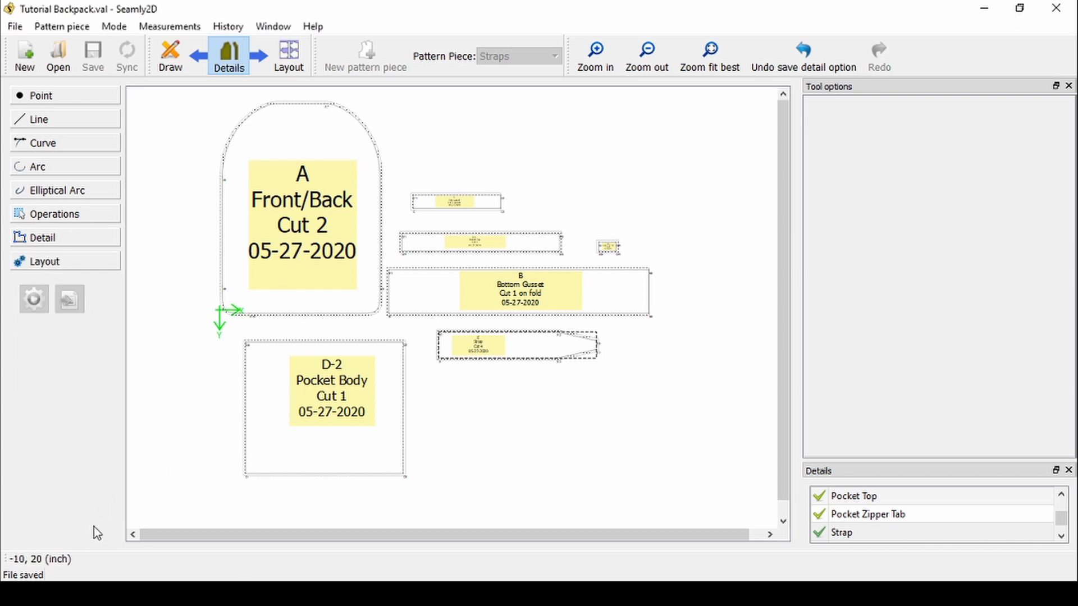
{"action": "left_click", "coordinate": [289, 55]}
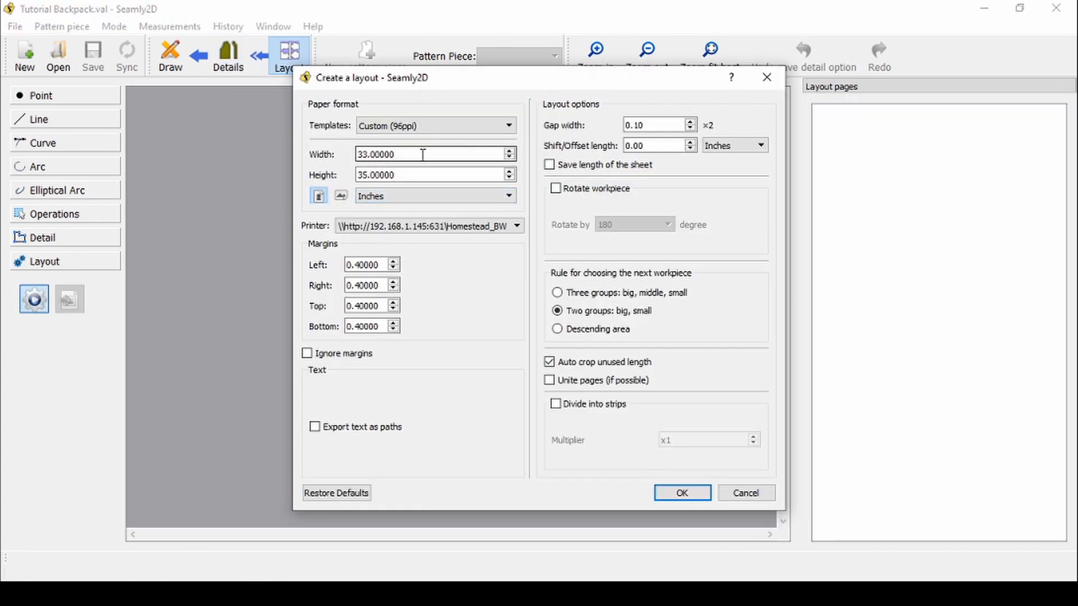
{"action": "left_click_drag", "start_coordinate": [430, 154], "coordinate": [337, 154]}
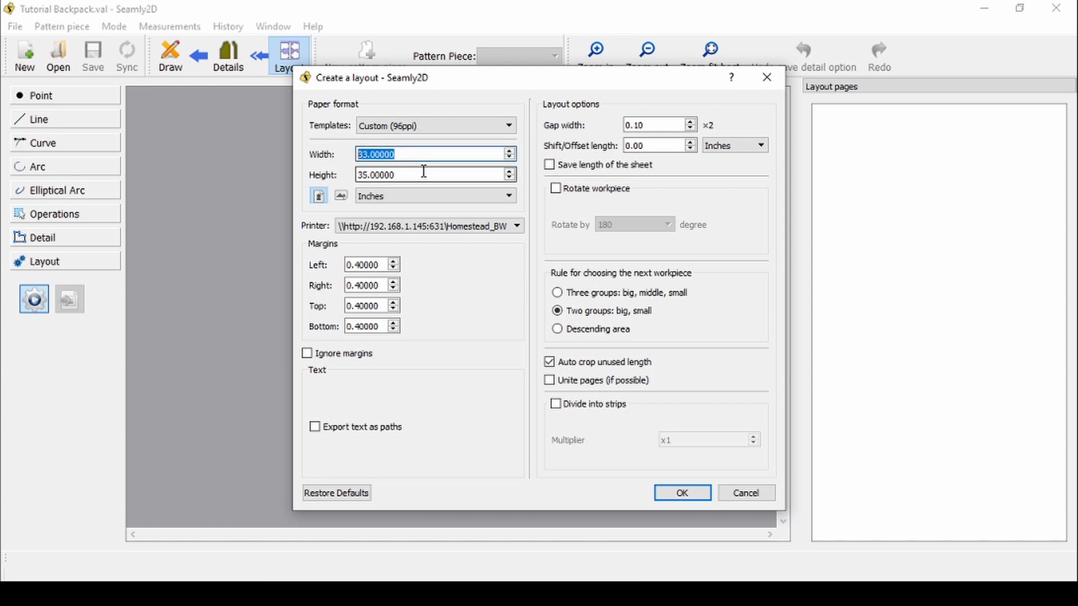
{"action": "left_click_drag", "start_coordinate": [423, 173], "coordinate": [346, 180]}
{"action": "left_click_drag", "start_coordinate": [424, 151], "coordinate": [348, 153]}
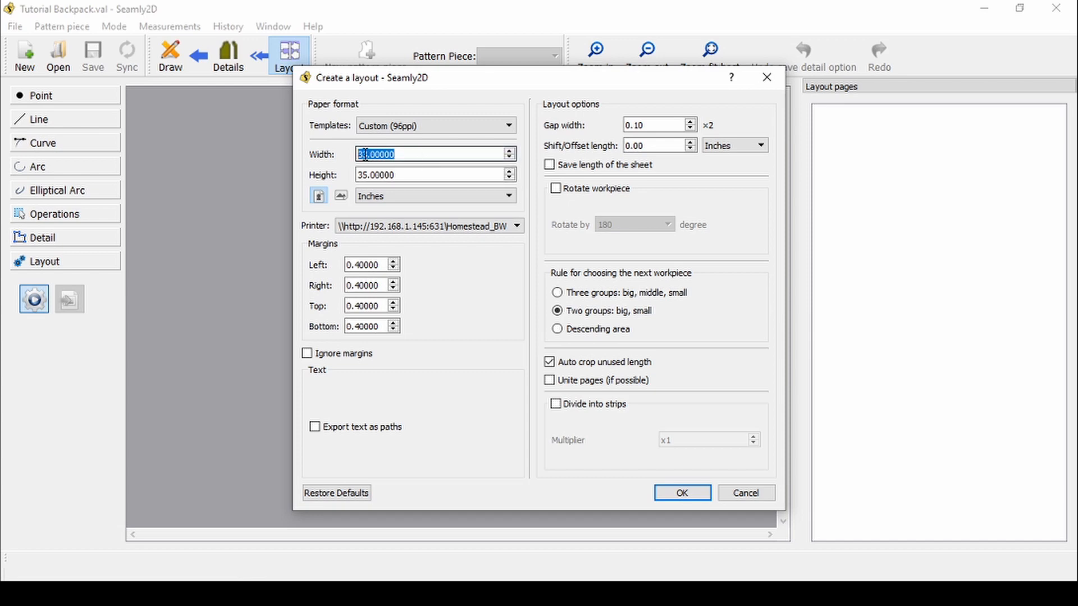
{"action": "left_click", "coordinate": [680, 493]}
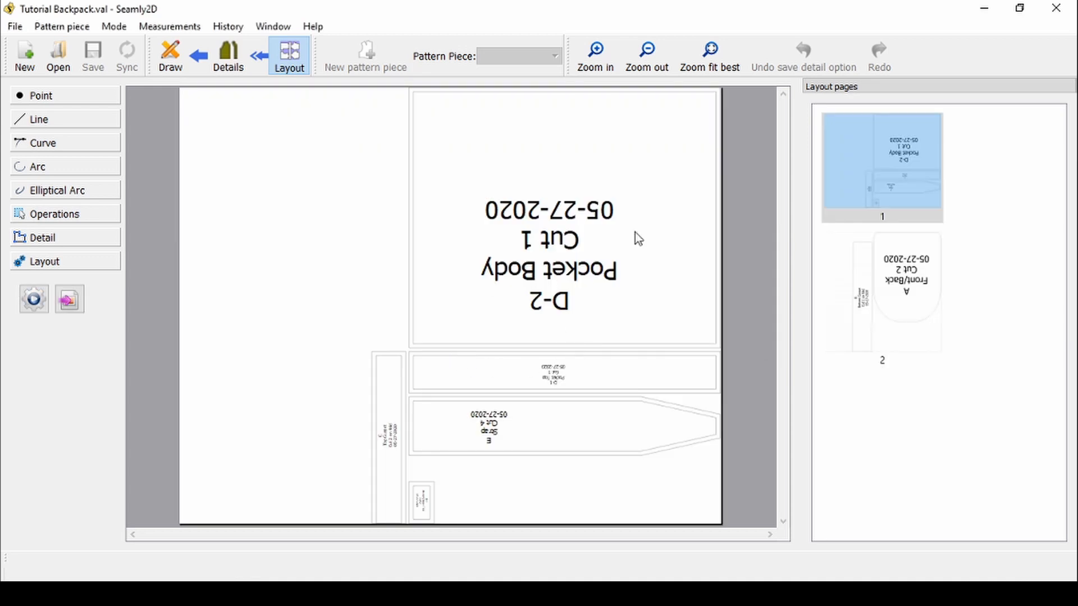
Review how the pieces are distributed over the two layout pages.
{"action": "left_click", "coordinate": [864, 277]}
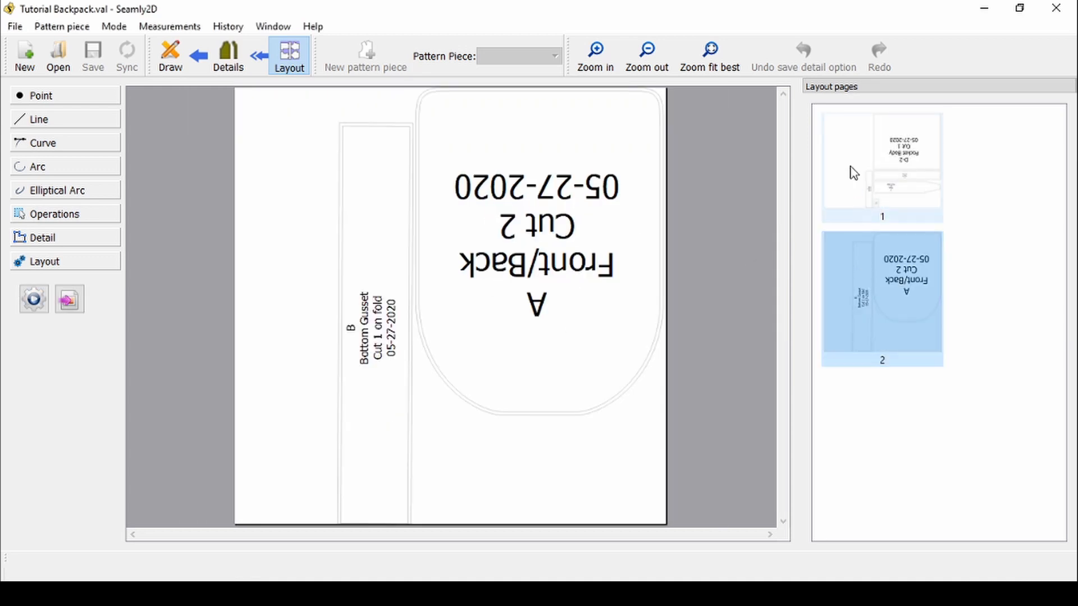
{"action": "left_click", "coordinate": [853, 161]}
{"action": "left_click", "coordinate": [861, 289]}
{"action": "left_click", "coordinate": [875, 168]}
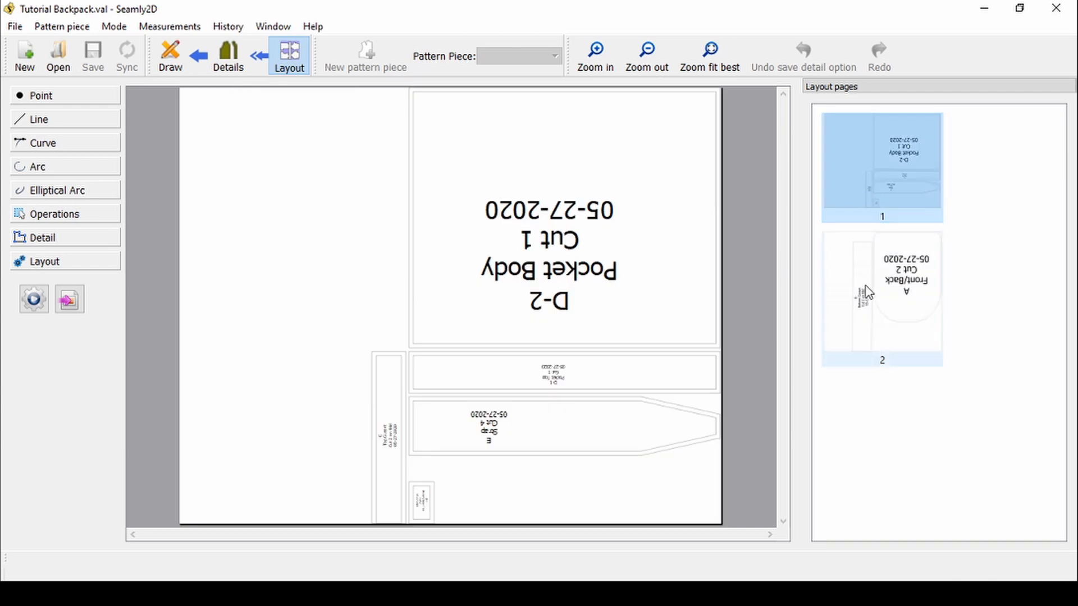
{"action": "left_click", "coordinate": [828, 236]}
{"action": "left_click", "coordinate": [859, 191]}
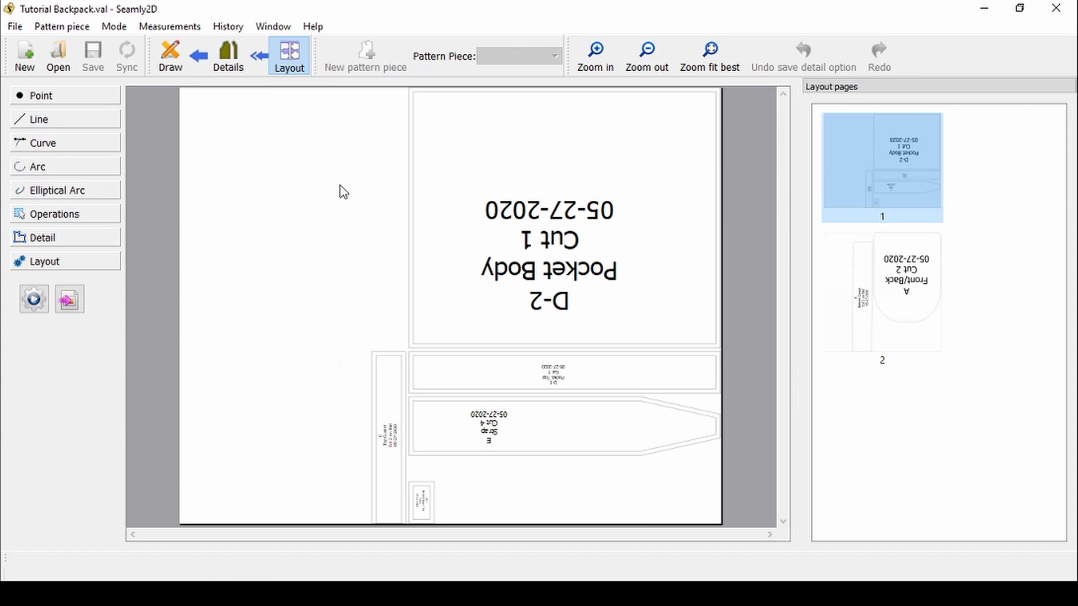
Set the sheet width to 25 inches and regenerate the layout.
{"action": "left_click", "coordinate": [35, 300]}
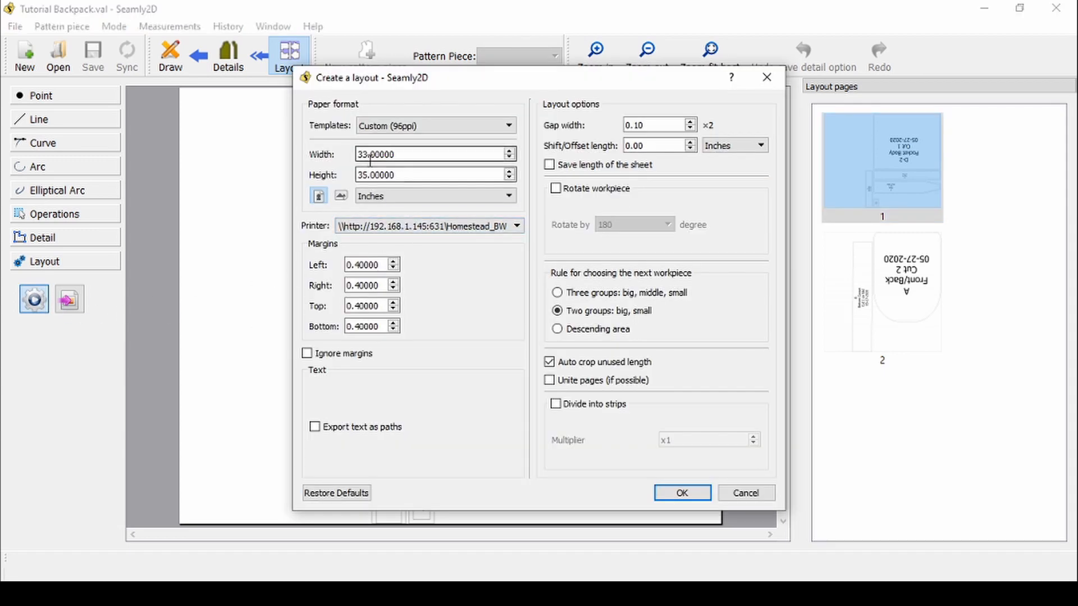
{"action": "type", "text": "25"}
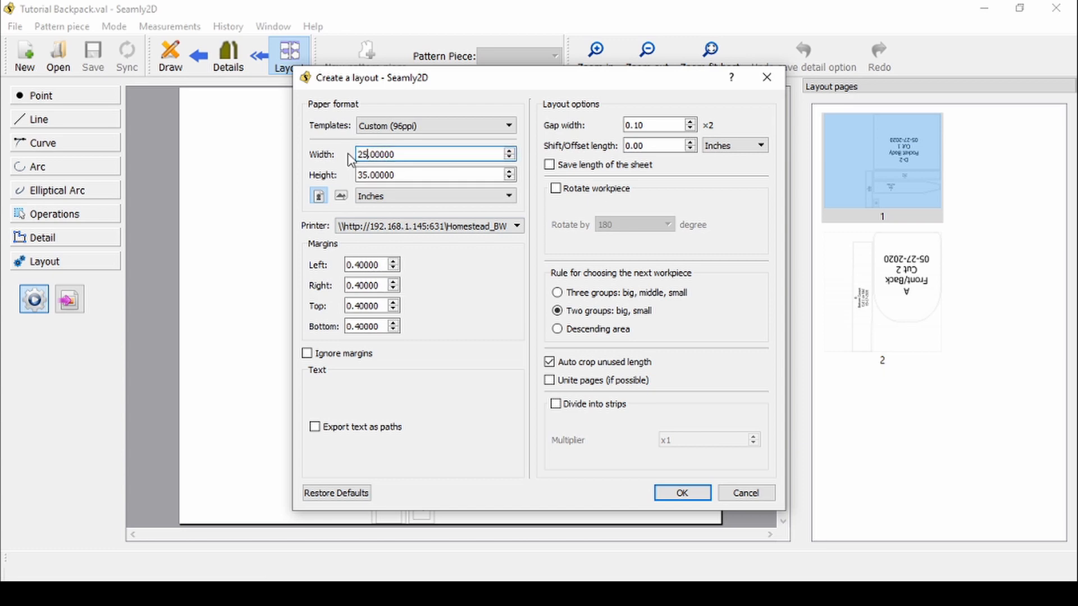
{"action": "left_click", "coordinate": [679, 494]}
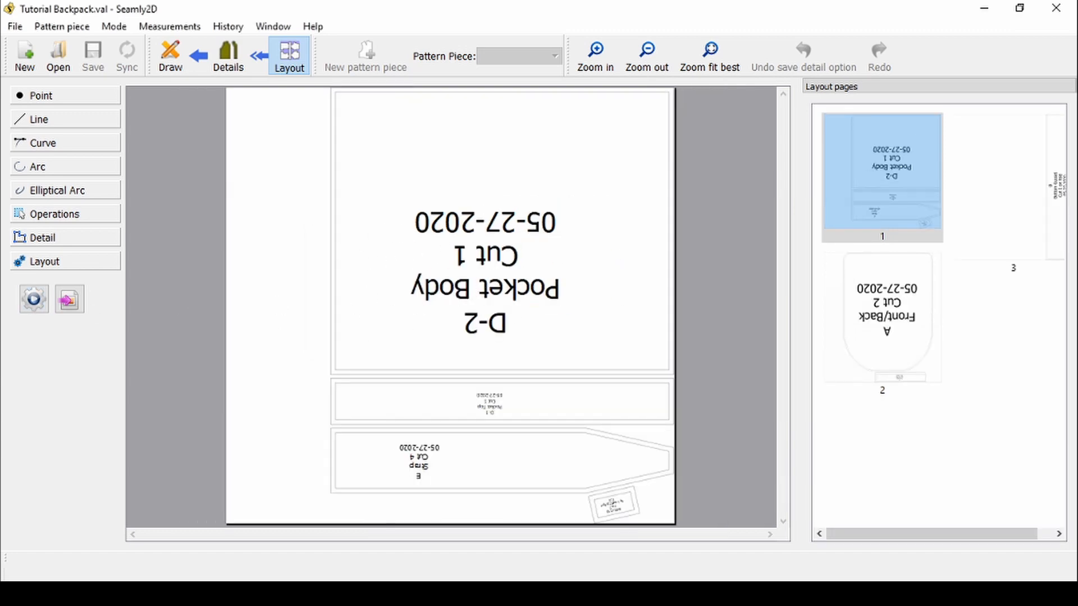
Try regenerating the layout with a sheet width of 20 inches, and again with a slightly wider sheet.
{"action": "left_click", "coordinate": [34, 298]}
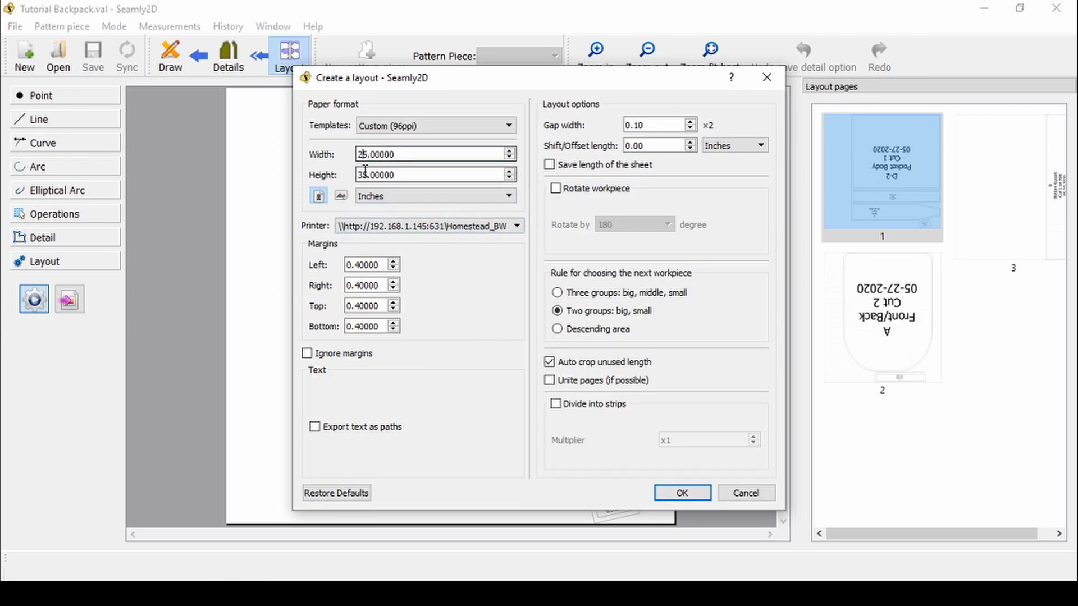
{"action": "left_click", "coordinate": [682, 493]}
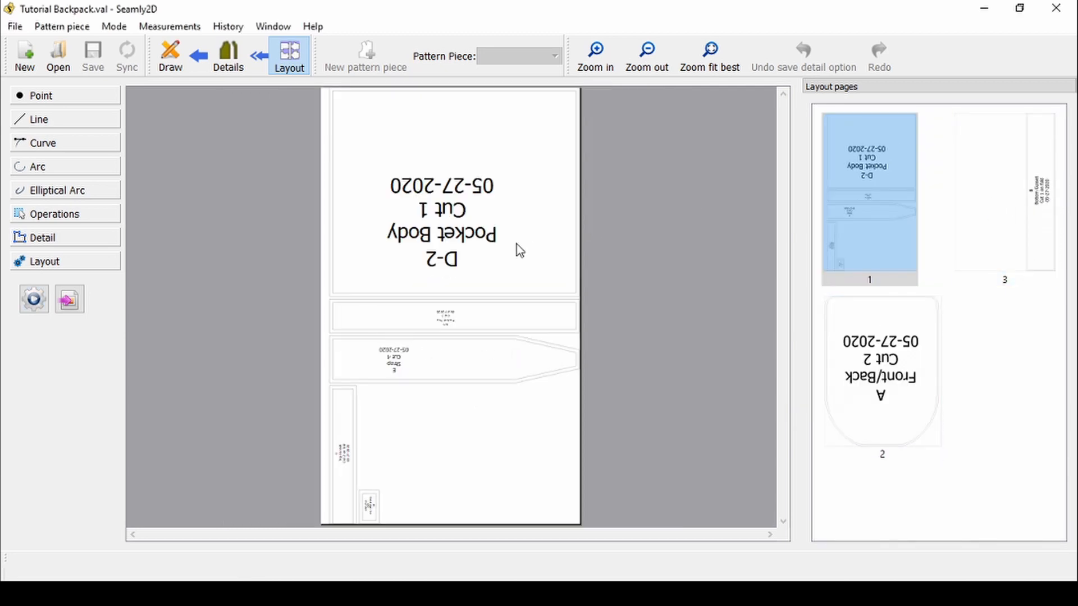
{"action": "left_click", "coordinate": [34, 300]}
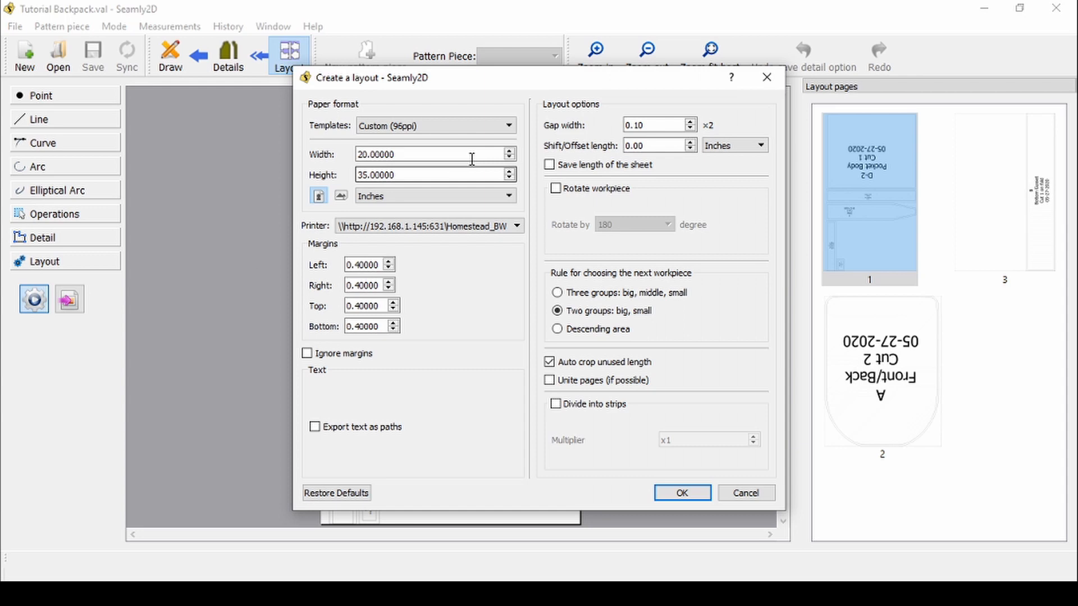
{"action": "left_click", "coordinate": [367, 154]}
{"action": "key", "text": "BackSpace"}
{"action": "key", "text": "Return"}
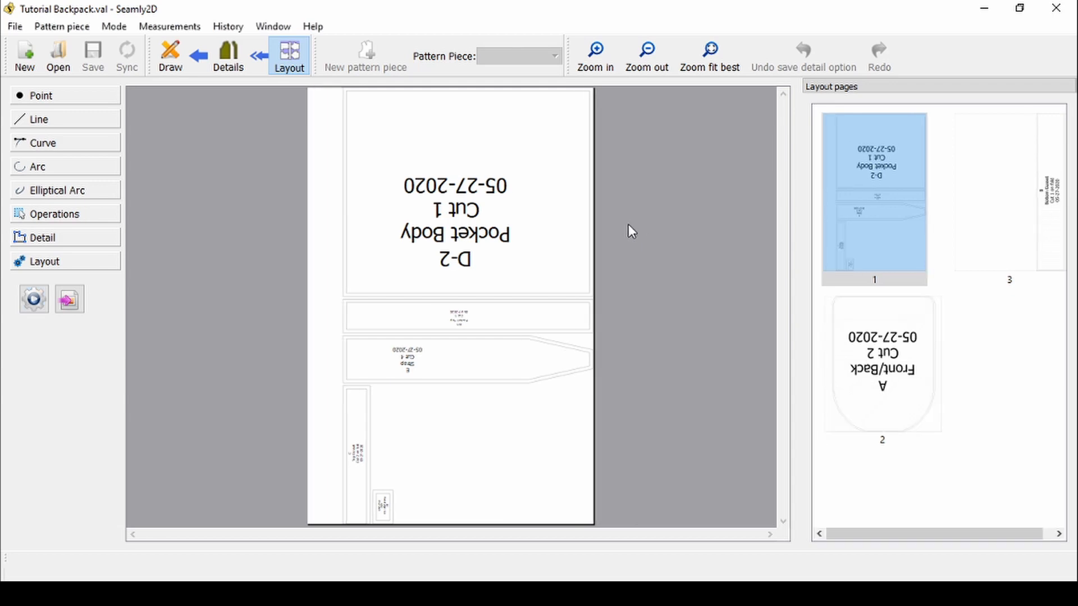
Return the sheet width to 25 inches and regenerate the layout.
{"action": "left_click", "coordinate": [34, 299]}
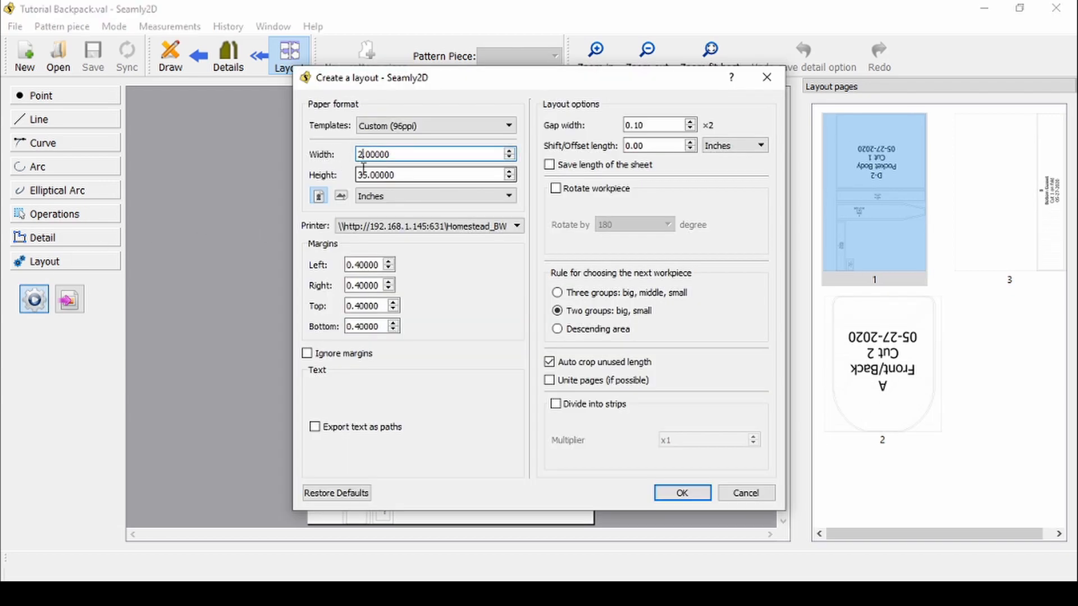
{"action": "type", "text": "2"}
{"action": "left_click", "coordinate": [657, 494]}
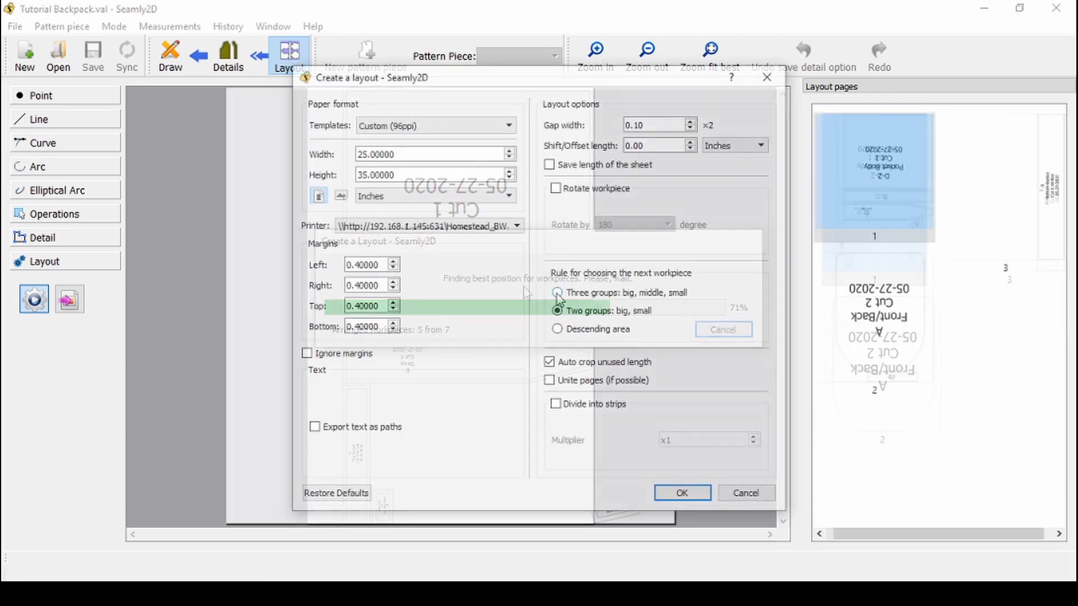
Try regenerating the layout with the next-workpiece rule set to Three groups: big, middle, small.
{"action": "left_click", "coordinate": [556, 293]}
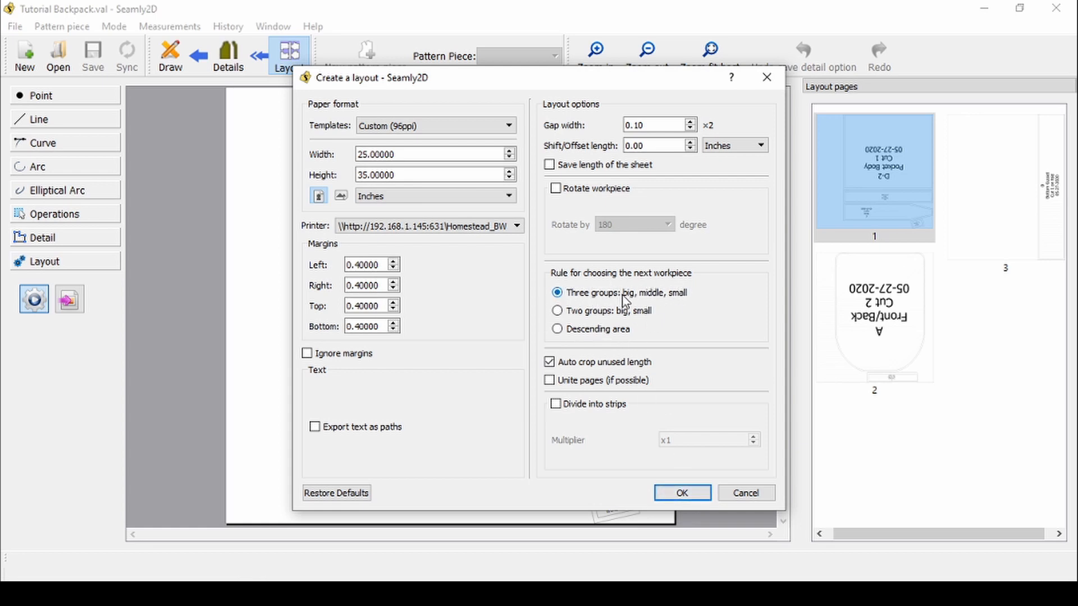
{"action": "left_click", "coordinate": [687, 489]}
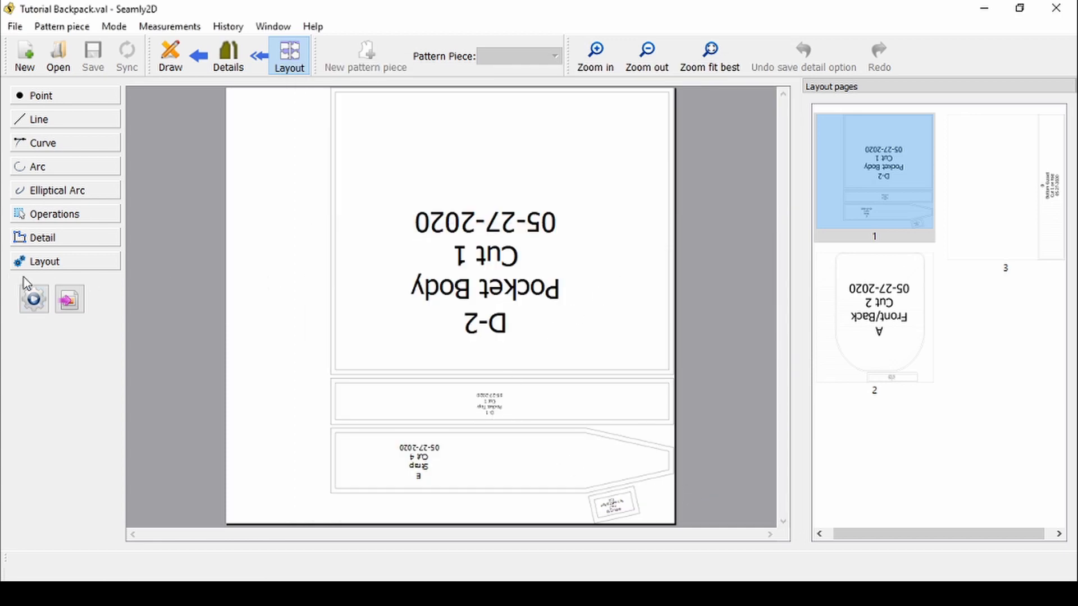
Set the rule for choosing the next workpiece to Descending area and regenerate the layout.
{"action": "left_click", "coordinate": [34, 299]}
{"action": "left_click", "coordinate": [589, 333]}
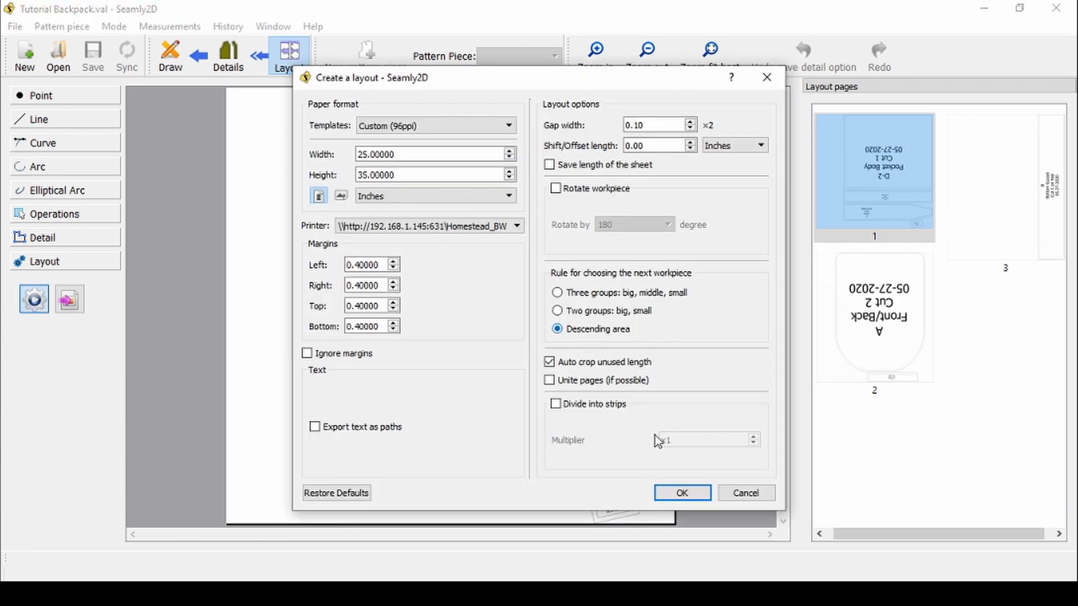
{"action": "left_click", "coordinate": [681, 492]}
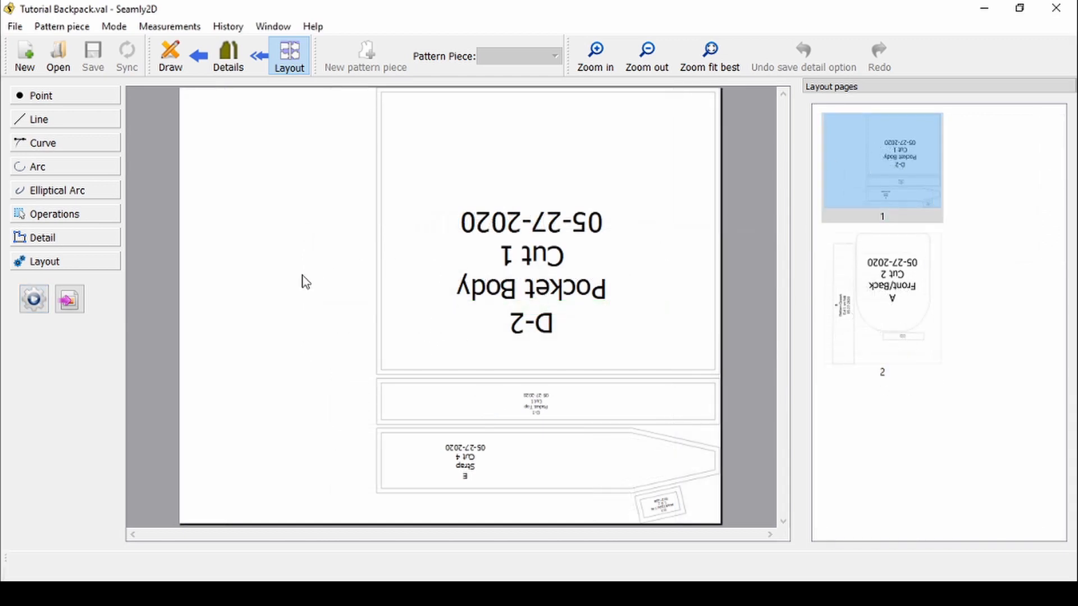
Export the layout to the Documents/Patterns/Packs folder in the PDF tiled files format.
{"action": "left_click", "coordinate": [71, 301]}
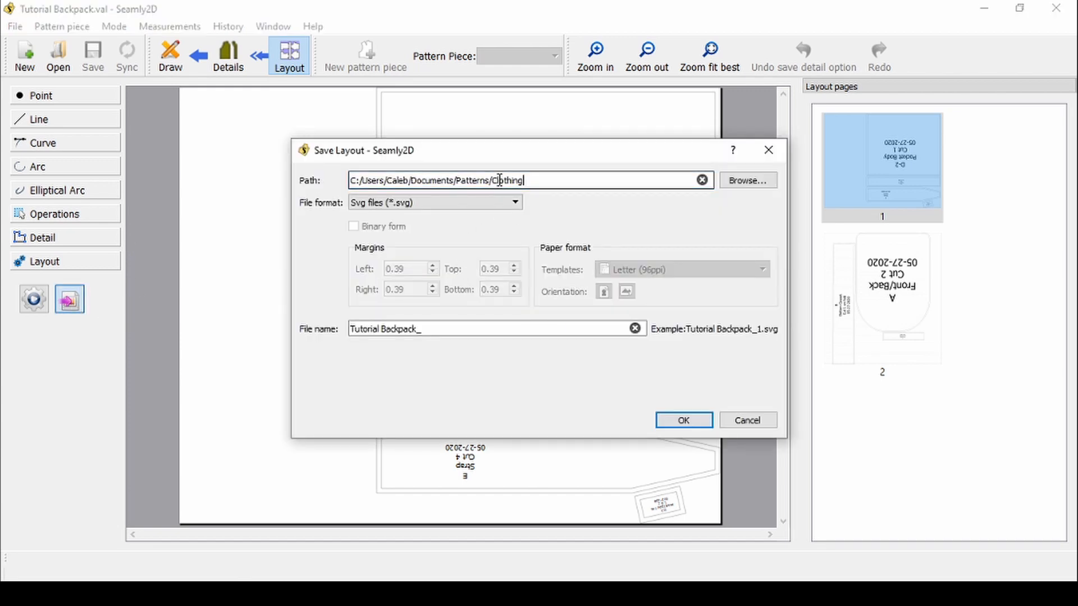
{"action": "double_click", "coordinate": [524, 180]}
{"action": "type", "text": "Pa"}
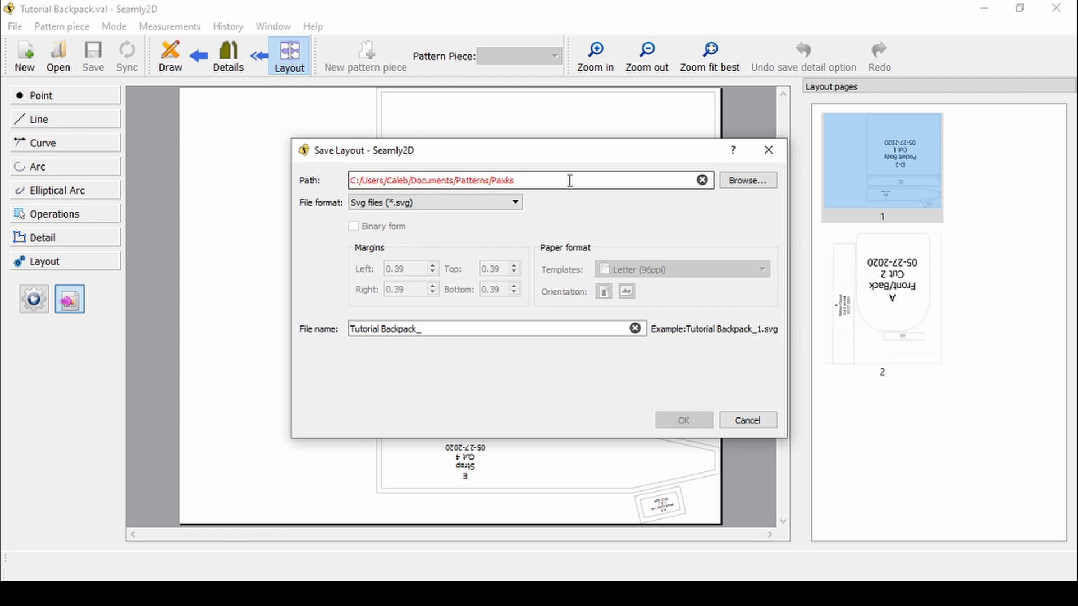
{"action": "type", "text": "cks"}
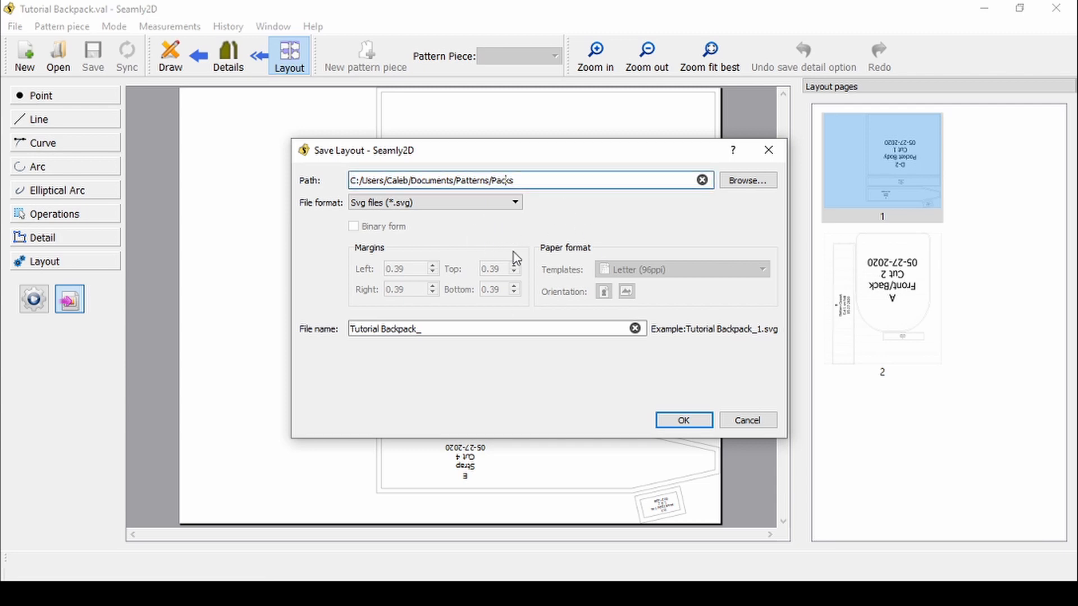
{"action": "left_click", "coordinate": [503, 209]}
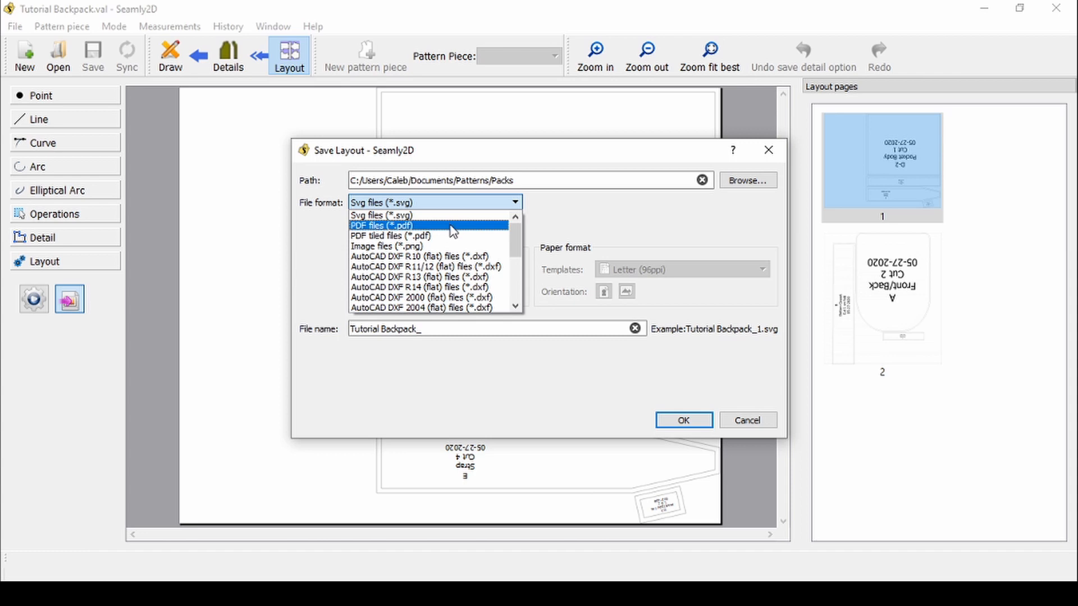
{"action": "left_click", "coordinate": [443, 236]}
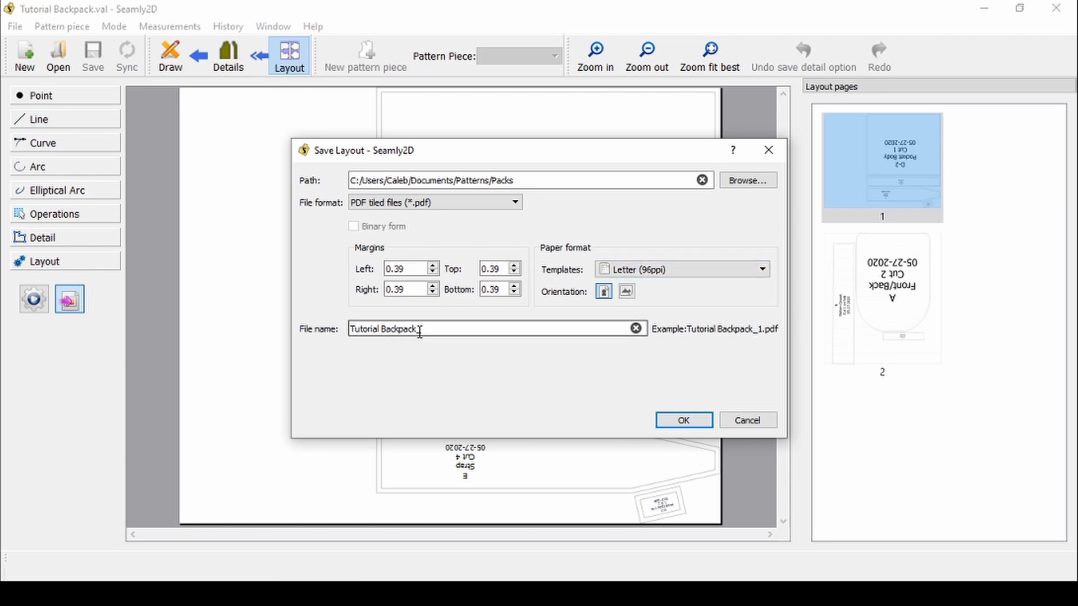
{"action": "left_click", "coordinate": [681, 419]}
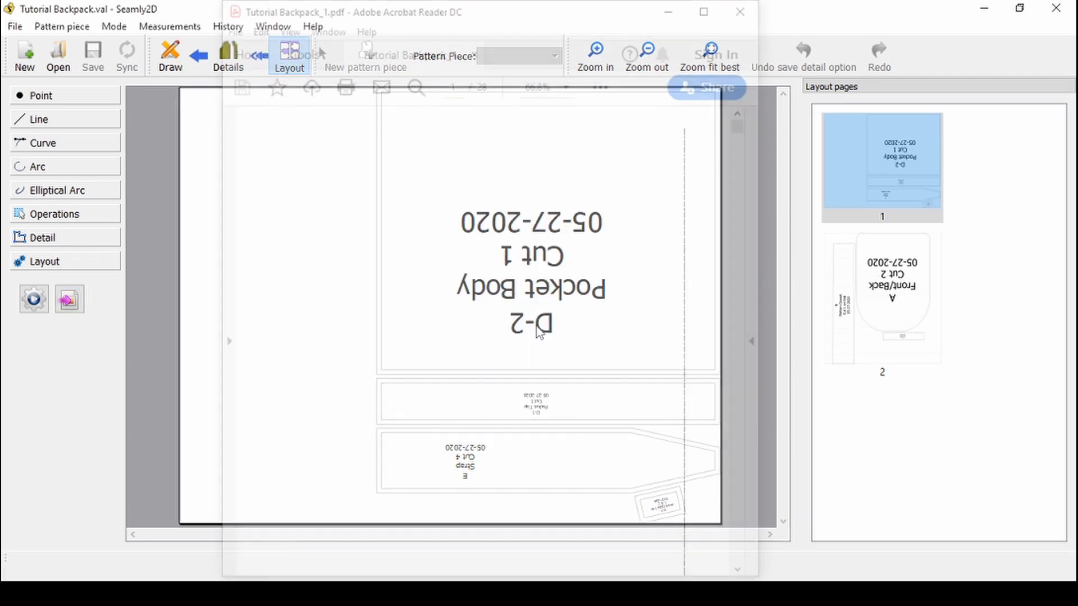
Switch to Adobe Acrobat Reader and examine the tiled pages of sheet 1 in Tutorial Backpack_1.pdf.
{"action": "left_click", "coordinate": [697, 13]}
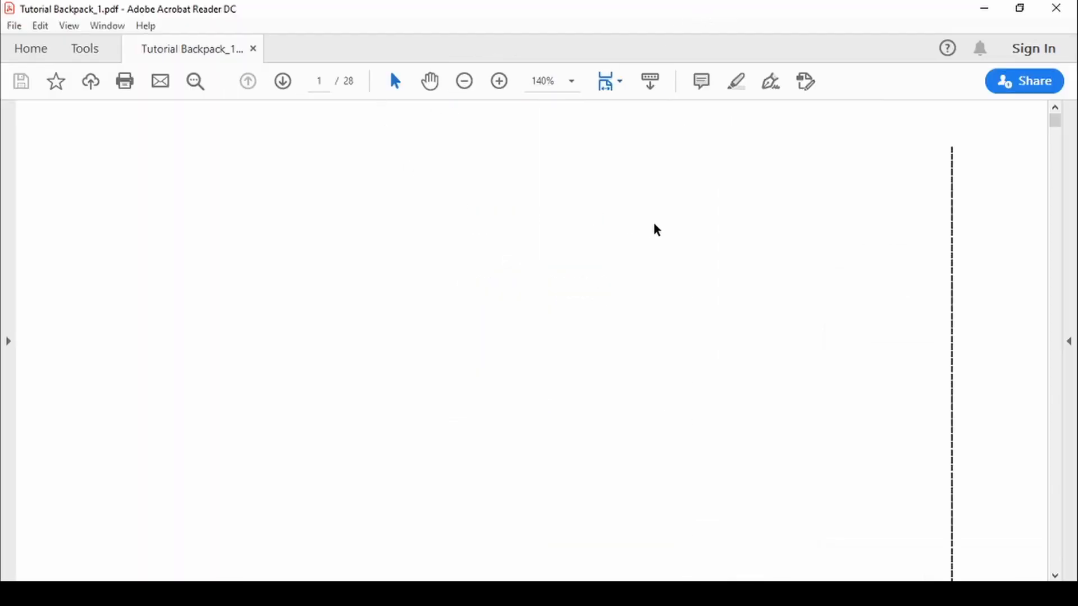
{"action": "scroll", "coordinate": [421, 228], "scroll_direction": "down", "scroll_amount": 5, "text": "ctrl"}
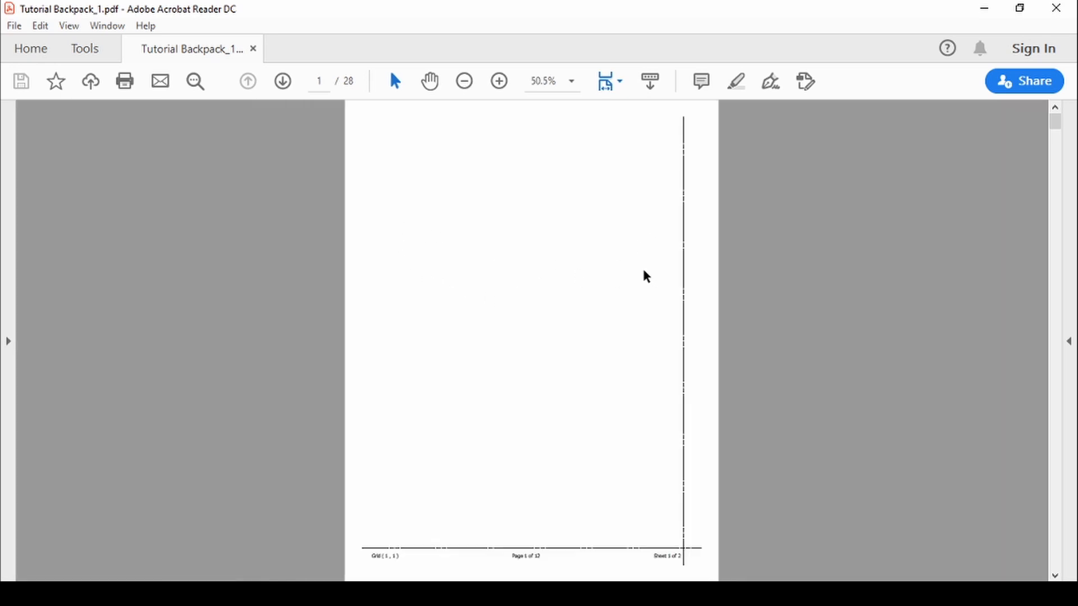
{"action": "scroll", "coordinate": [605, 242], "scroll_direction": "down", "scroll_amount": 3}
{"action": "scroll", "coordinate": [605, 243], "scroll_direction": "up", "scroll_amount": 3}
{"action": "scroll", "coordinate": [605, 243], "scroll_direction": "down", "scroll_amount": 5}
{"action": "scroll", "coordinate": [606, 242], "scroll_direction": "down", "scroll_amount": 7}
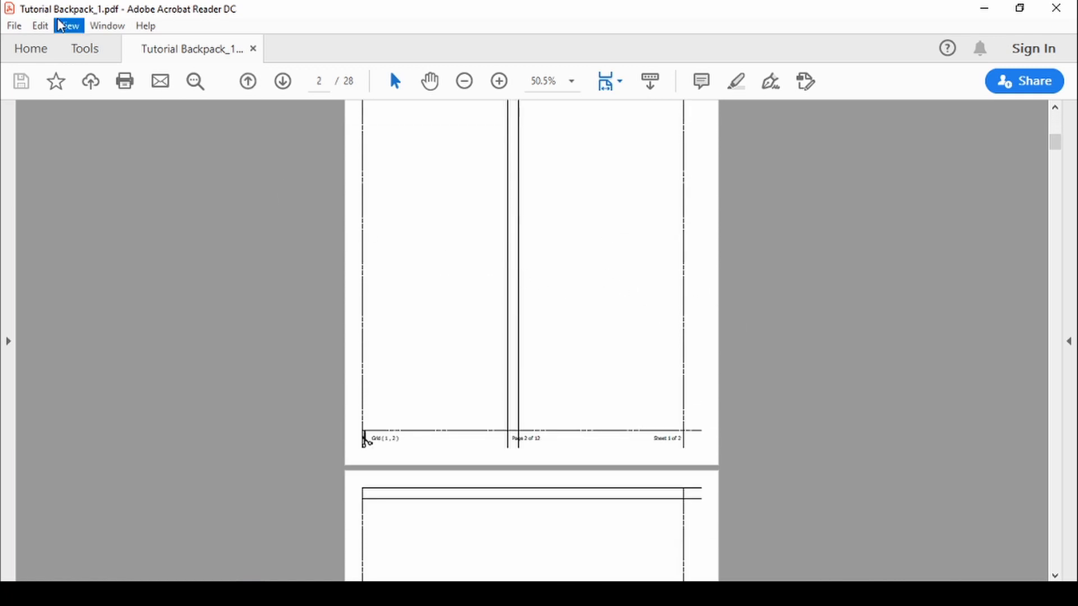
{"action": "scroll", "coordinate": [661, 246], "scroll_direction": "down", "scroll_amount": 7}
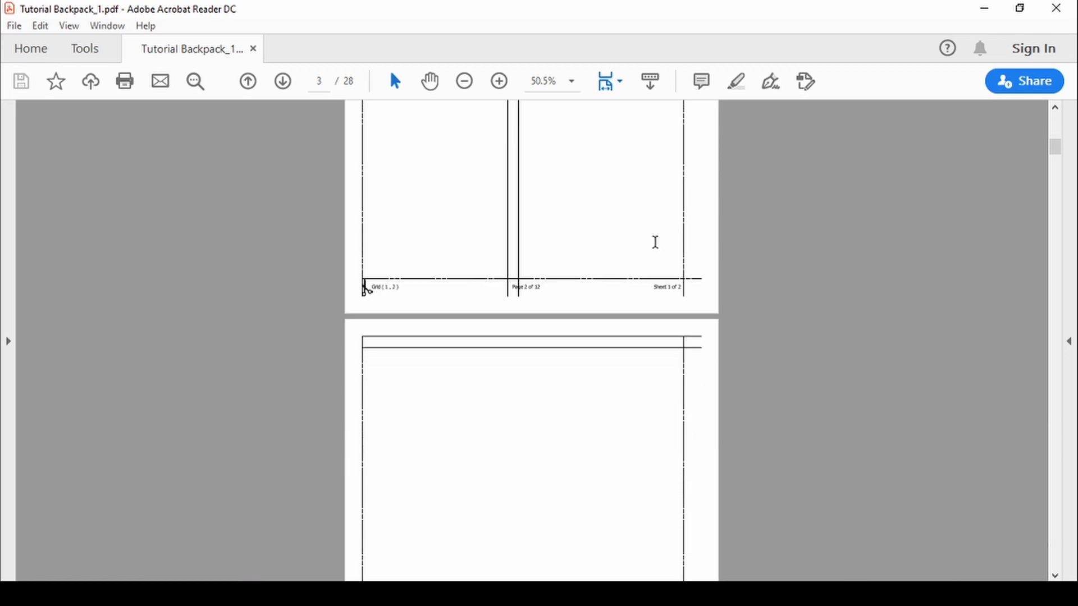
{"action": "scroll", "coordinate": [570, 253], "scroll_direction": "down", "scroll_amount": 7}
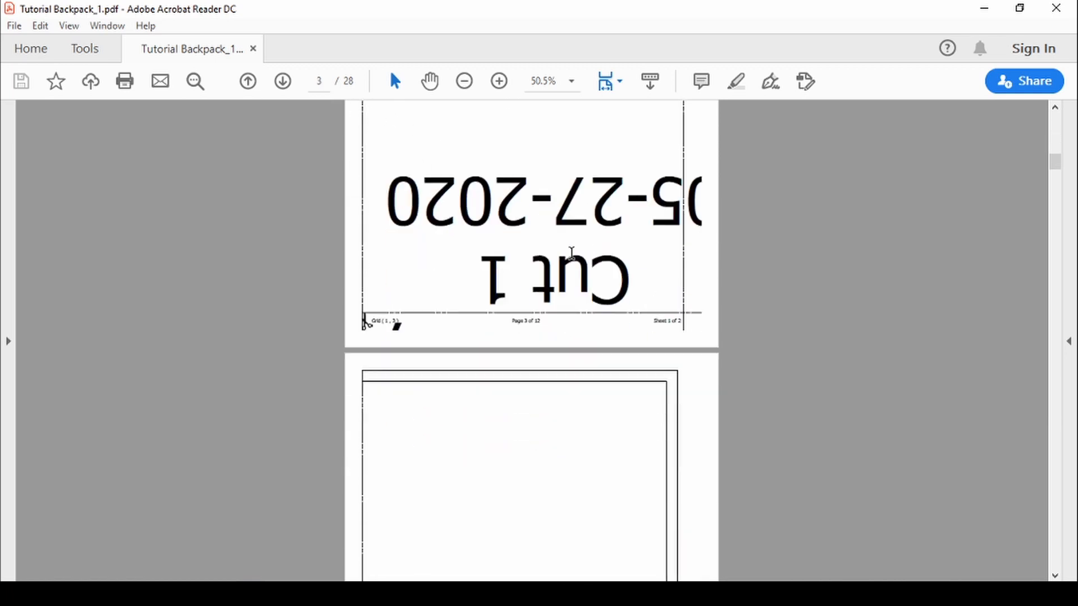
{"action": "scroll", "coordinate": [573, 259], "scroll_direction": "down", "scroll_amount": 7}
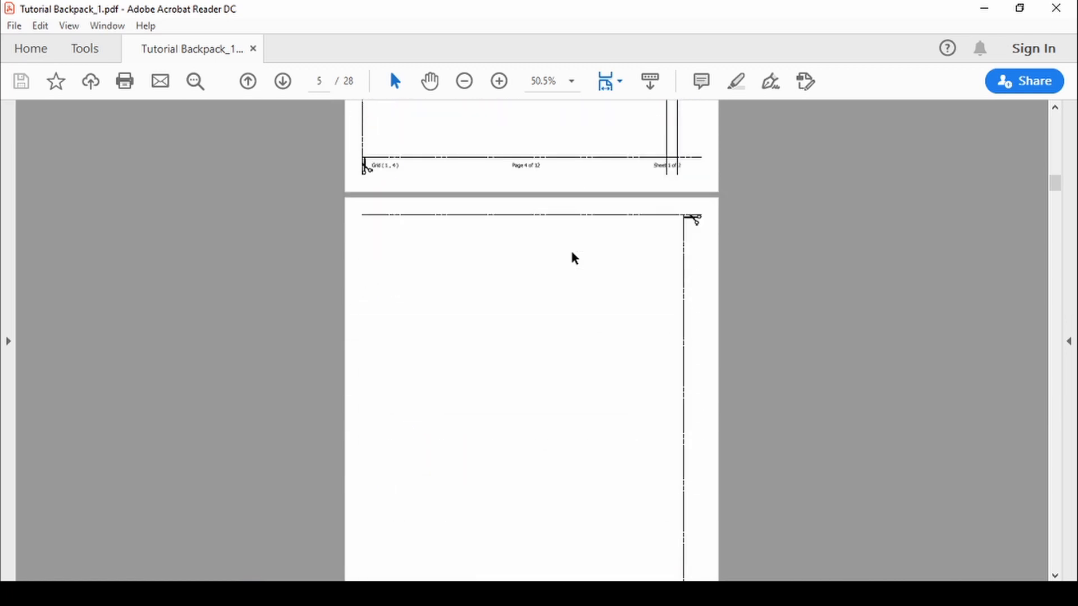
{"action": "scroll", "coordinate": [574, 258], "scroll_direction": "down", "scroll_amount": 7}
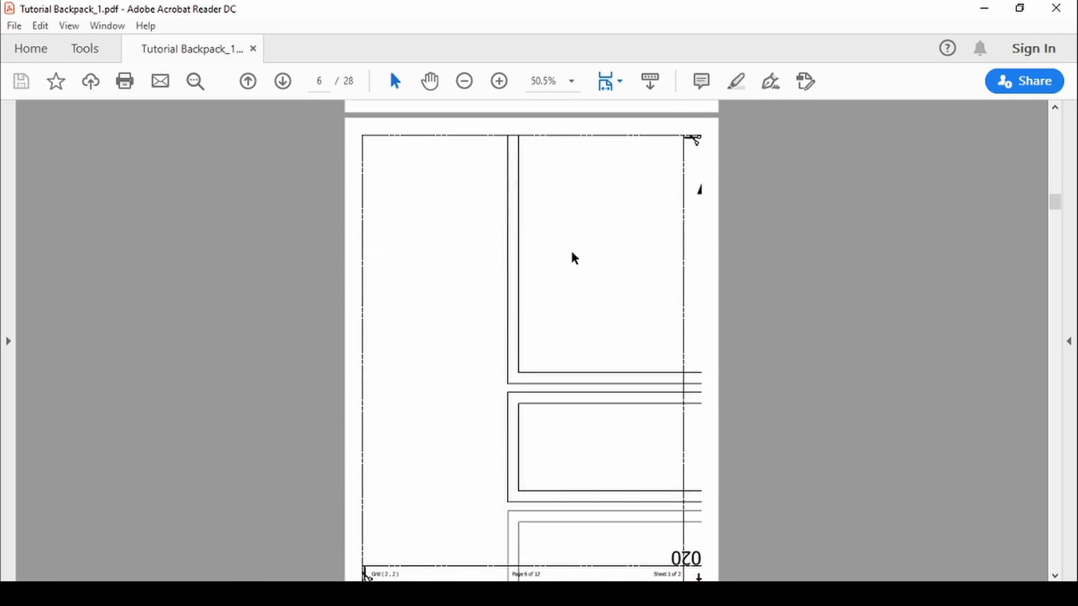
{"action": "scroll", "coordinate": [597, 245], "scroll_direction": "down", "scroll_amount": 7}
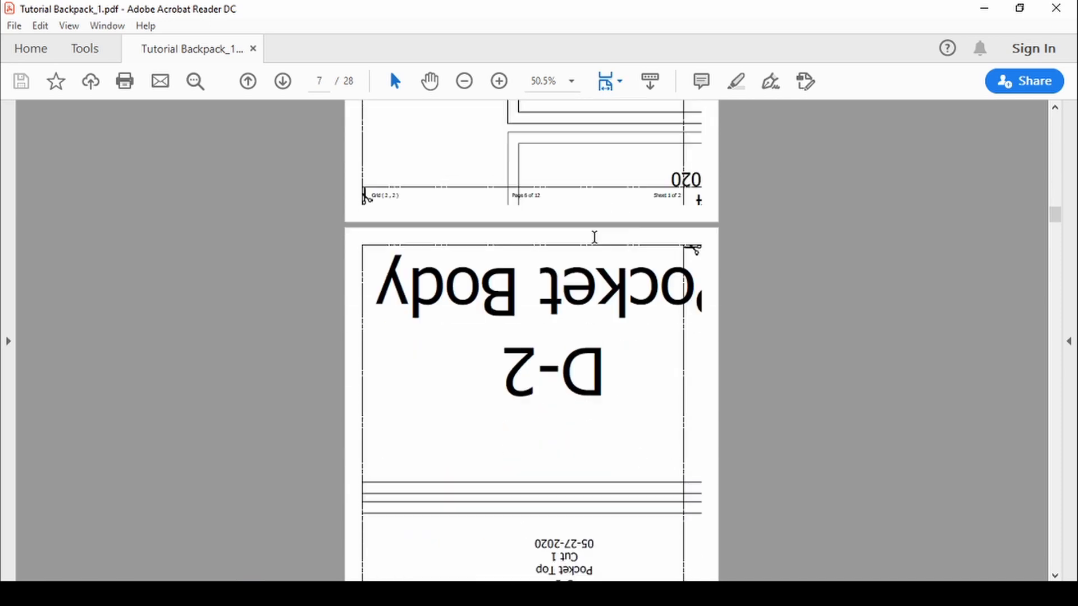
{"action": "scroll", "coordinate": [597, 245], "scroll_direction": "down", "scroll_amount": 7}
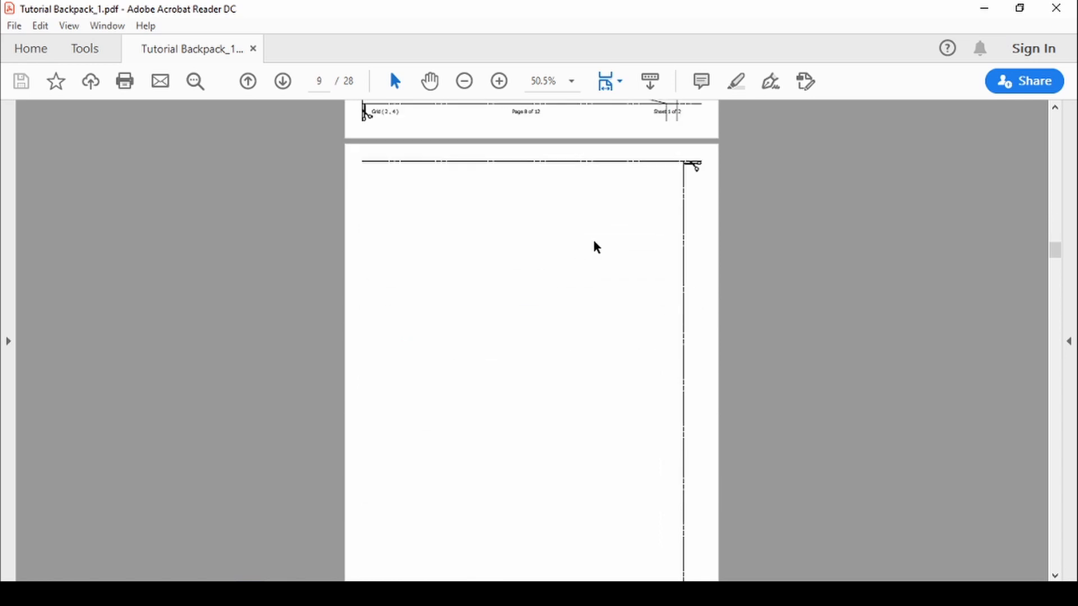
{"action": "scroll", "coordinate": [597, 247], "scroll_direction": "down", "scroll_amount": 10}
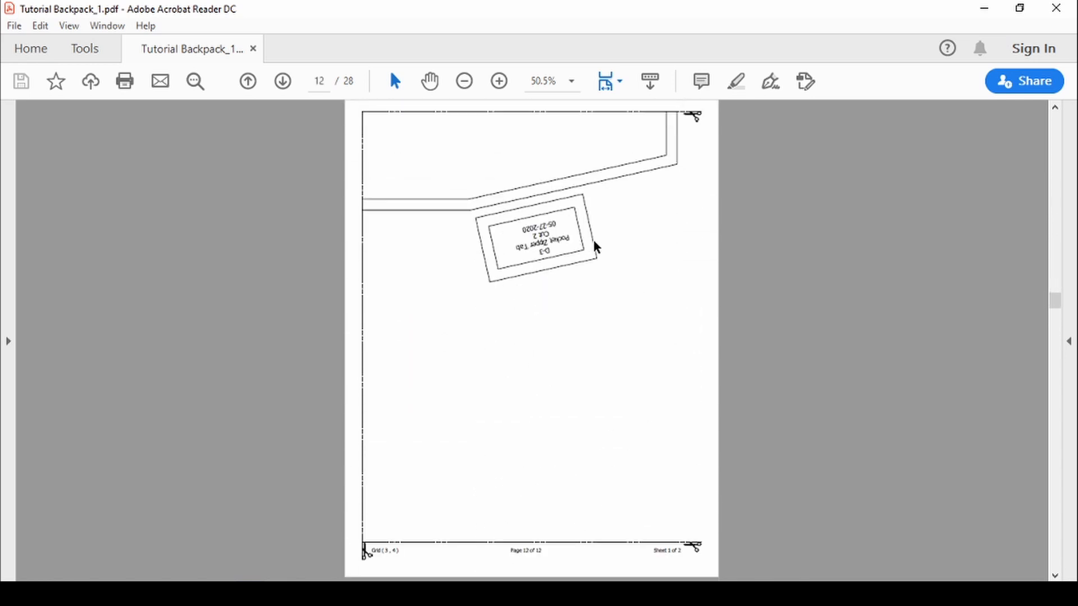
Examine the tiled pages of sheet 2 through the end of the PDF, and go back over them.
{"action": "scroll", "coordinate": [597, 247], "scroll_direction": "down", "scroll_amount": 8}
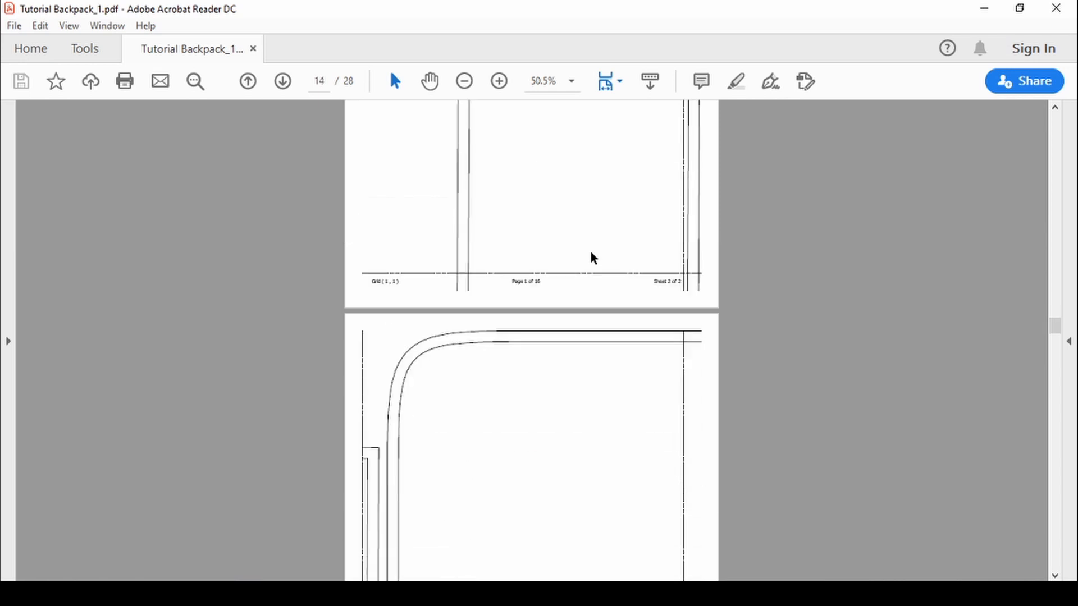
{"action": "scroll", "coordinate": [593, 258], "scroll_direction": "down", "scroll_amount": 6}
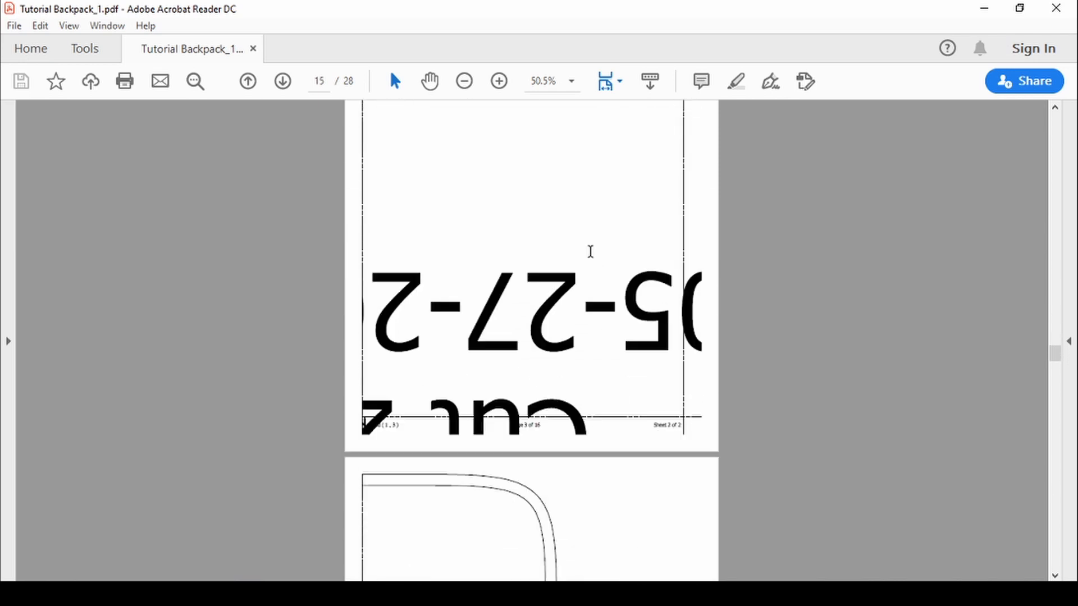
{"action": "scroll", "coordinate": [590, 251], "scroll_direction": "down", "scroll_amount": 12}
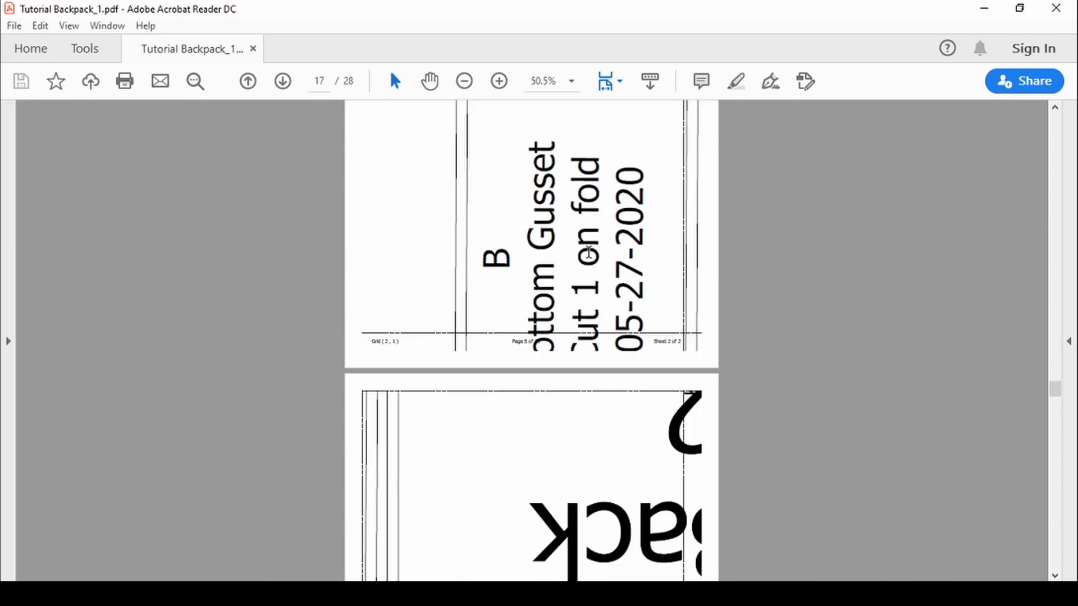
{"action": "scroll", "coordinate": [590, 255], "scroll_direction": "down", "scroll_amount": 10}
{"action": "scroll", "coordinate": [550, 278], "scroll_direction": "down", "scroll_amount": 5}
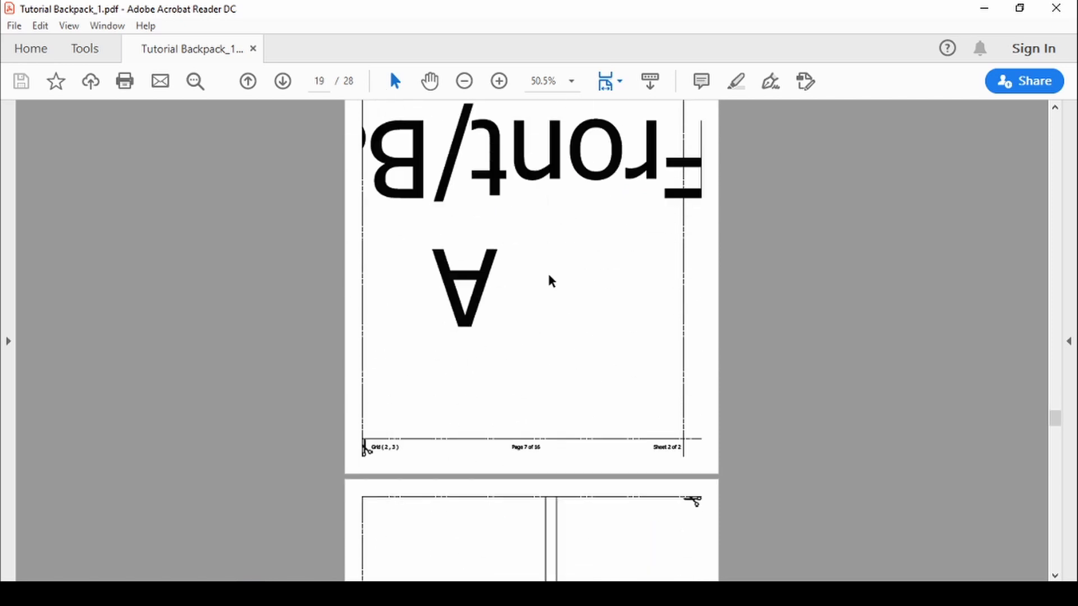
{"action": "scroll", "coordinate": [551, 280], "scroll_direction": "down", "scroll_amount": 12}
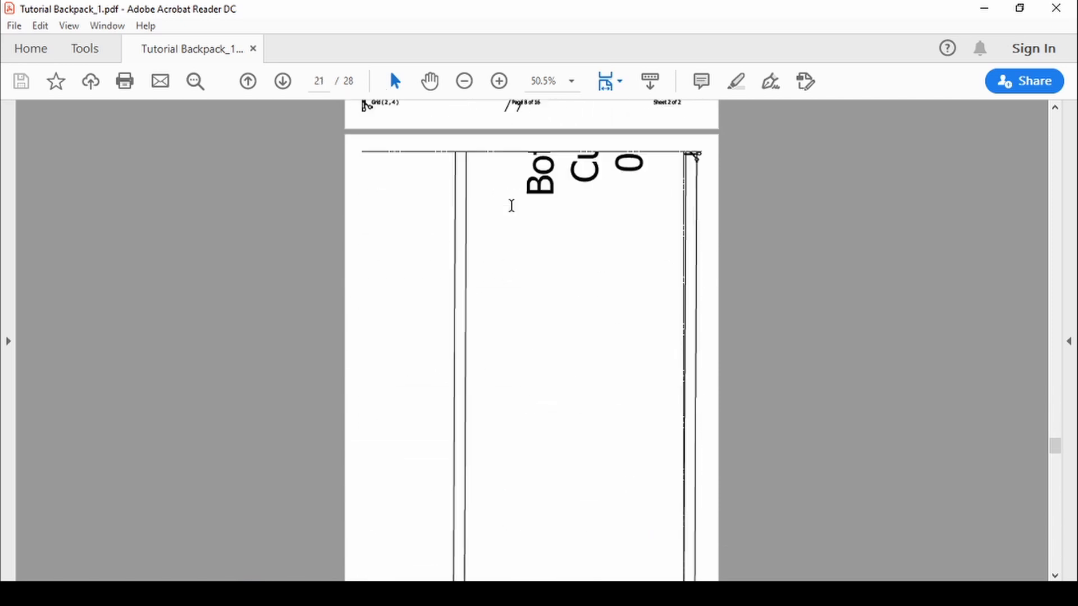
{"action": "scroll", "coordinate": [512, 209], "scroll_direction": "down", "scroll_amount": 15}
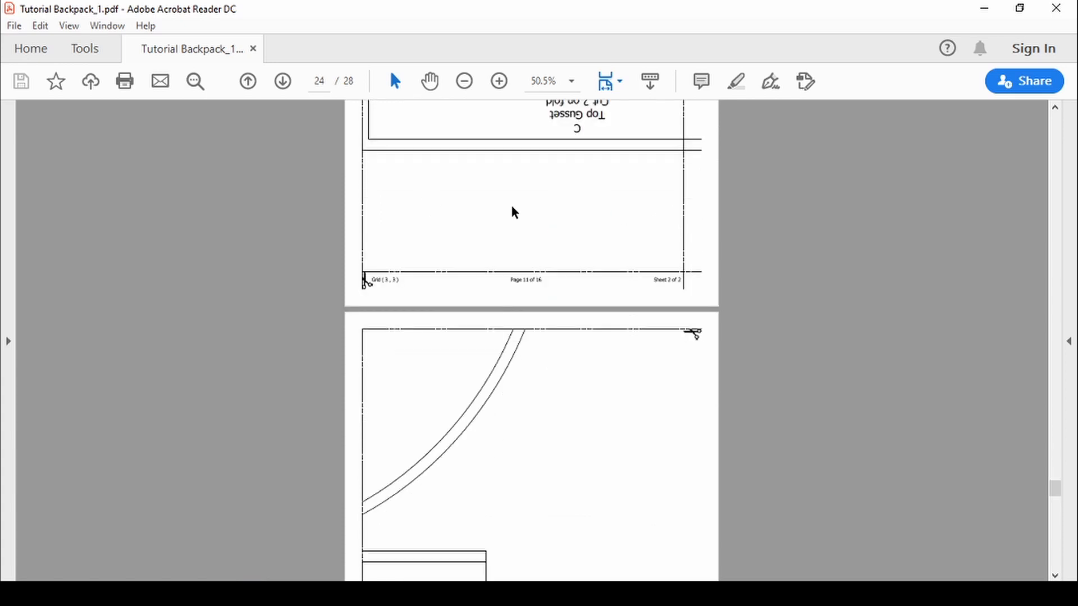
{"action": "scroll", "coordinate": [515, 212], "scroll_direction": "down", "scroll_amount": 5}
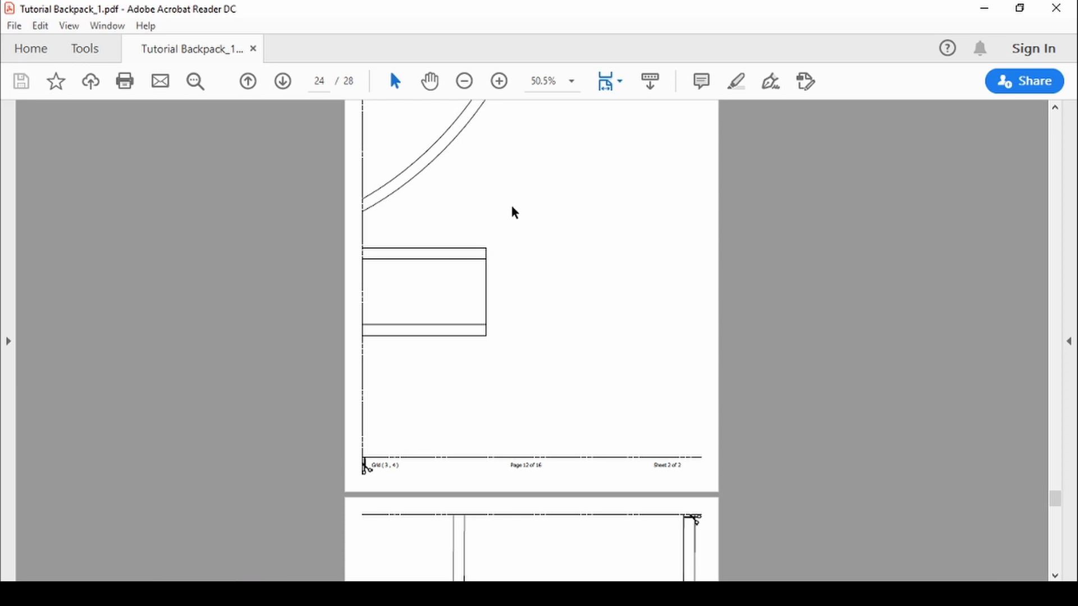
{"action": "scroll", "coordinate": [515, 212], "scroll_direction": "down", "scroll_amount": 15}
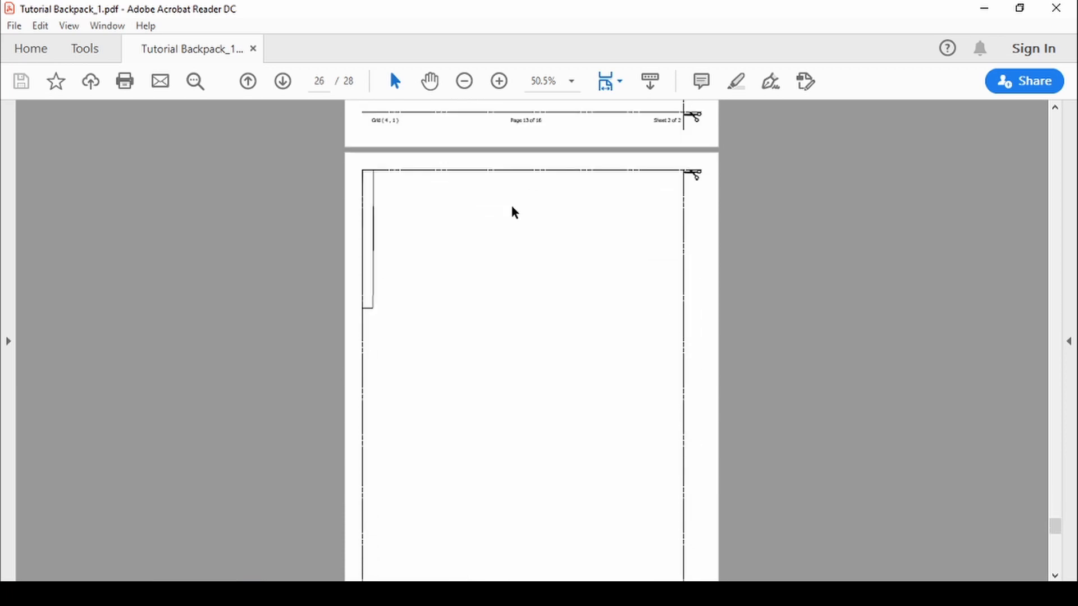
{"action": "scroll", "coordinate": [515, 212], "scroll_direction": "down", "scroll_amount": 15}
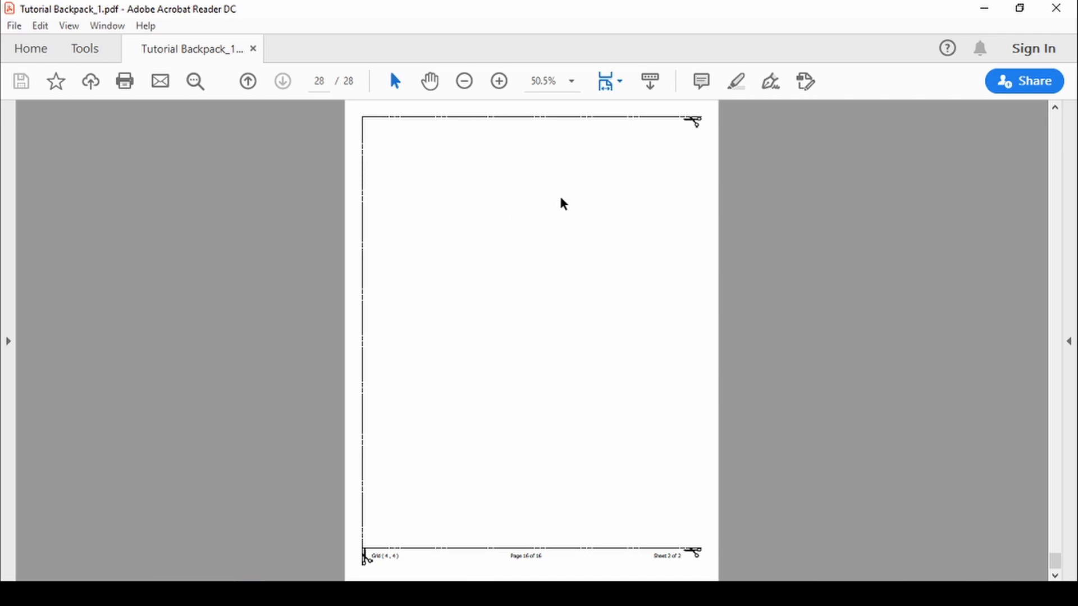
{"action": "scroll", "coordinate": [589, 254], "scroll_direction": "up", "scroll_amount": 10}
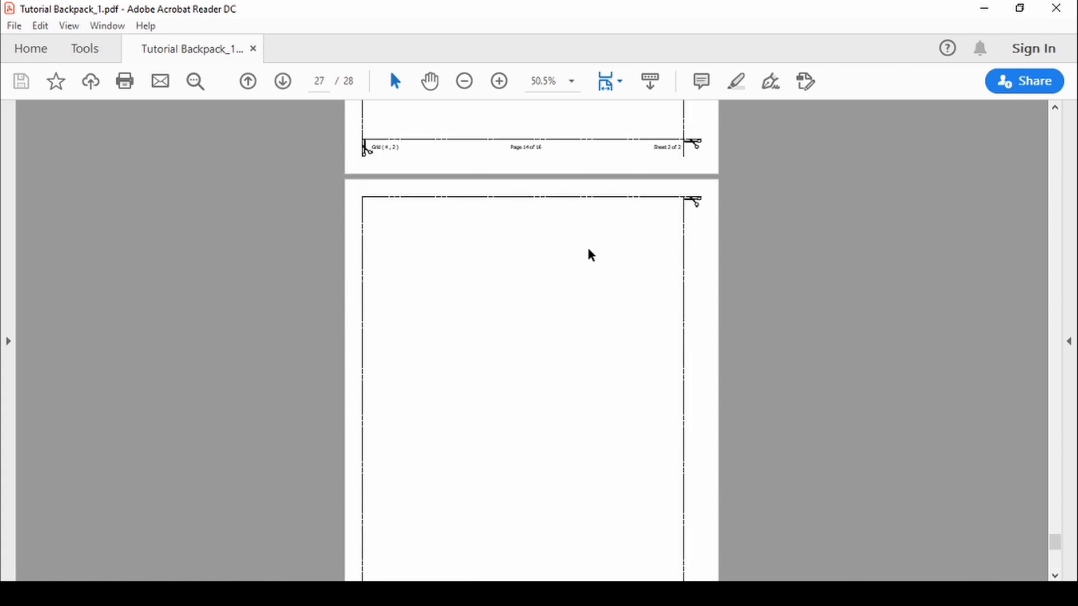
{"action": "scroll", "coordinate": [590, 254], "scroll_direction": "up", "scroll_amount": 20}
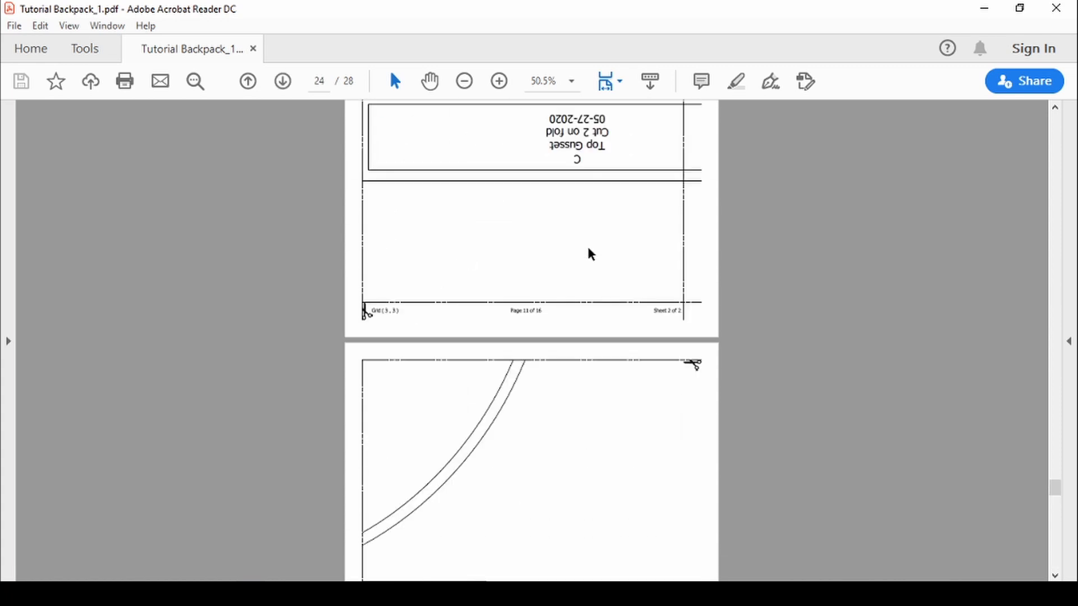
{"action": "scroll", "coordinate": [591, 254], "scroll_direction": "up", "scroll_amount": 15}
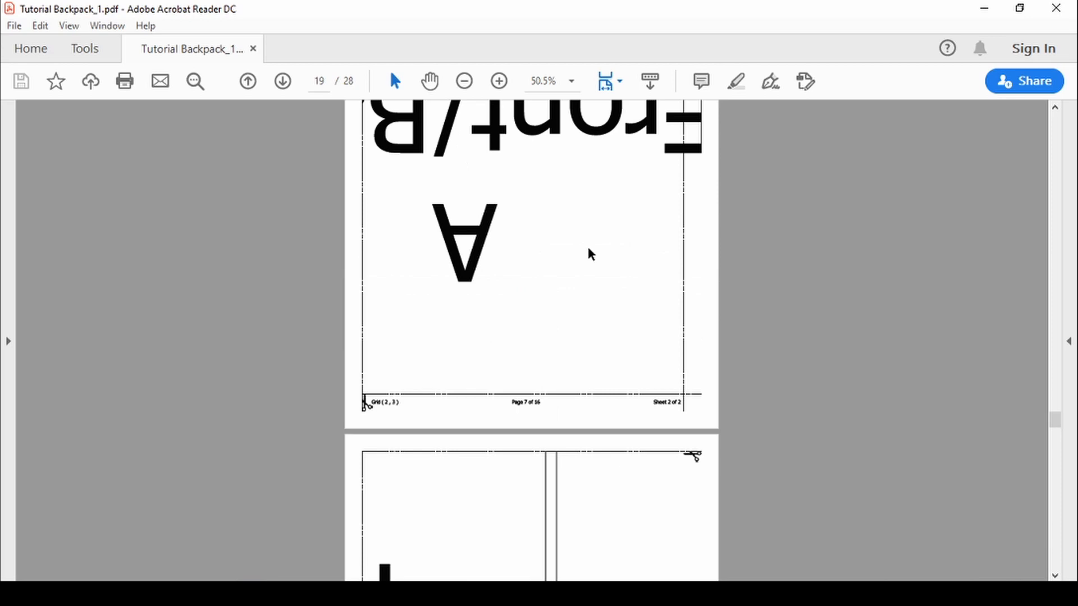
{"action": "scroll", "coordinate": [590, 254], "scroll_direction": "up", "scroll_amount": 6}
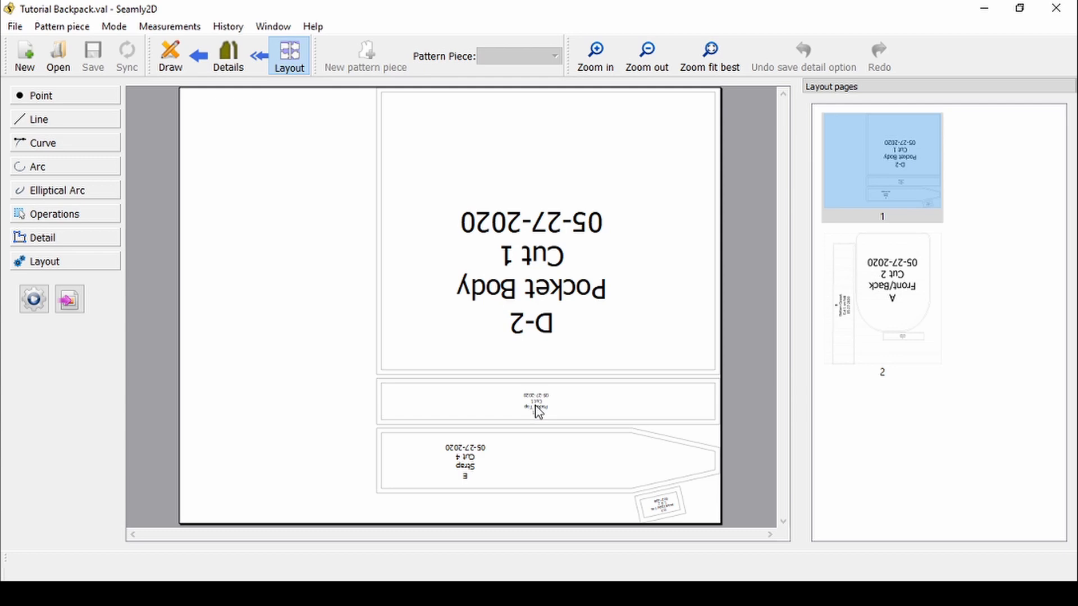
Switch back to Seamly2D, view the second layout page and return to Draw mode.
{"action": "left_click", "coordinate": [906, 286]}
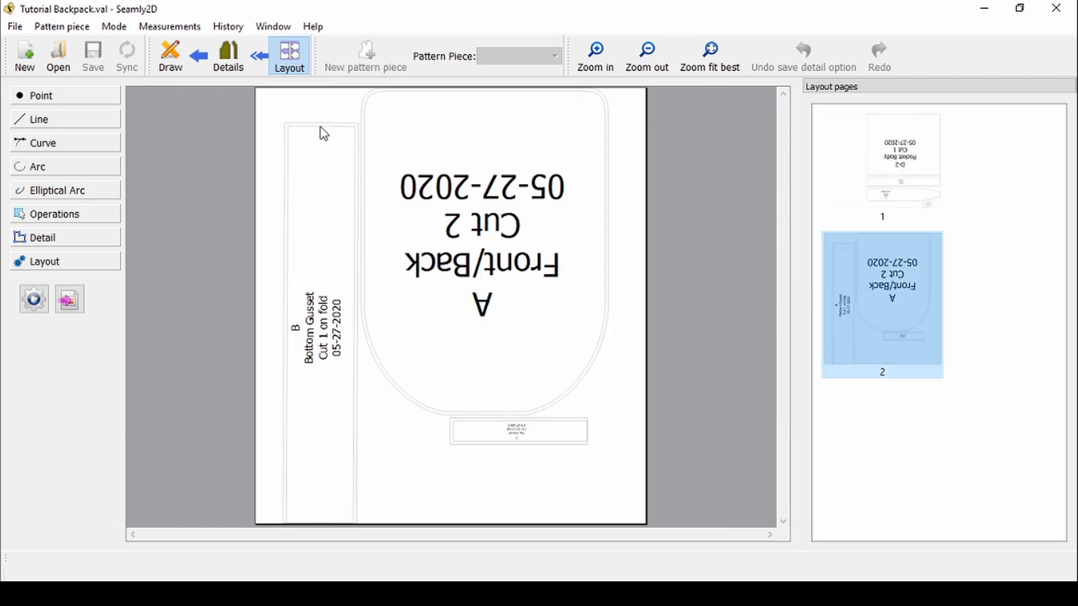
{"action": "left_click", "coordinate": [170, 56]}
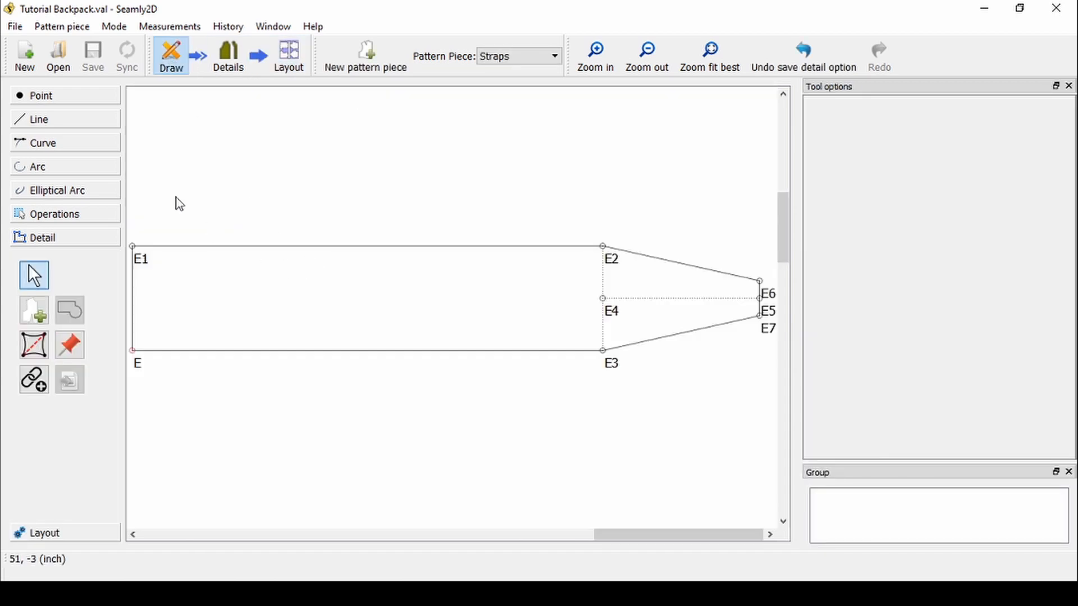
{"action": "left_click", "coordinate": [66, 100]}
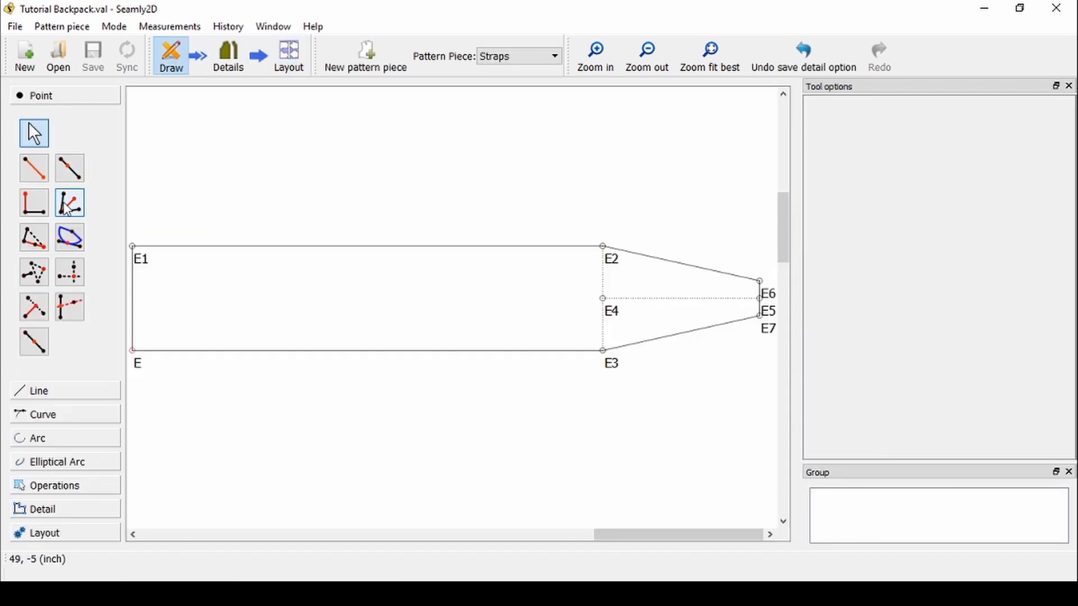
{"action": "left_click", "coordinate": [34, 203]}
{"action": "left_click", "coordinate": [145, 260]}
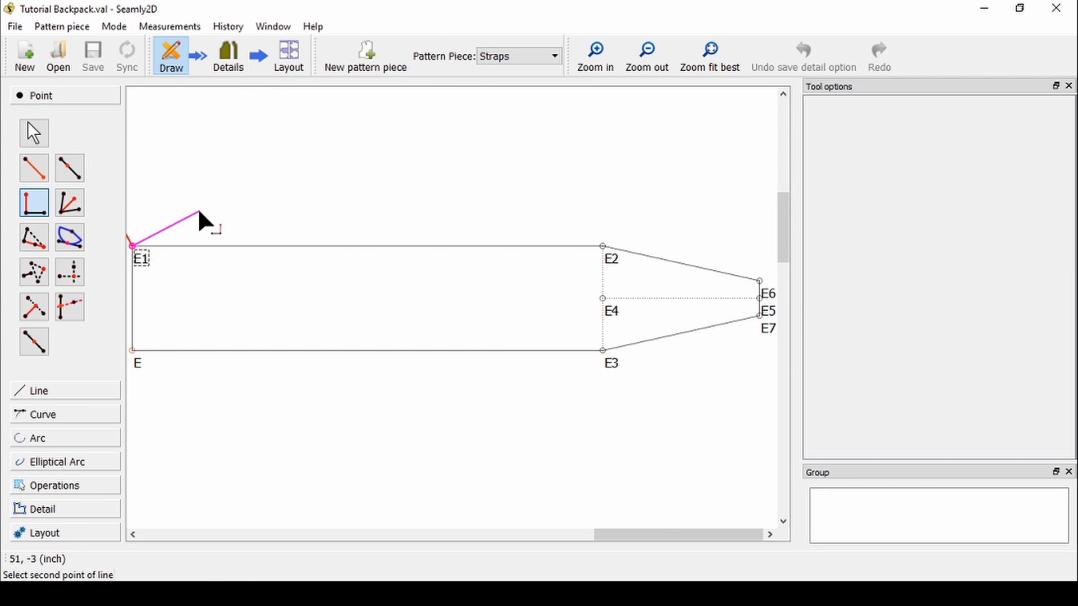
{"action": "key", "text": "Escape"}
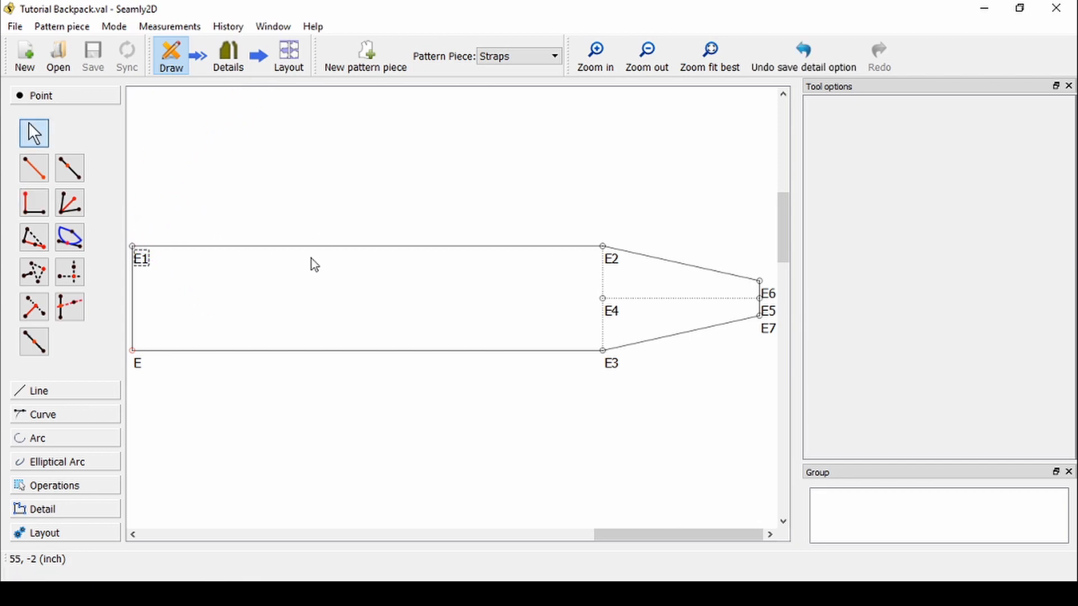
Make Back the active pattern piece in the drawing.
{"action": "scroll", "coordinate": [529, 62], "scroll_direction": "up", "scroll_amount": 4}
{"action": "left_click", "coordinate": [526, 56]}
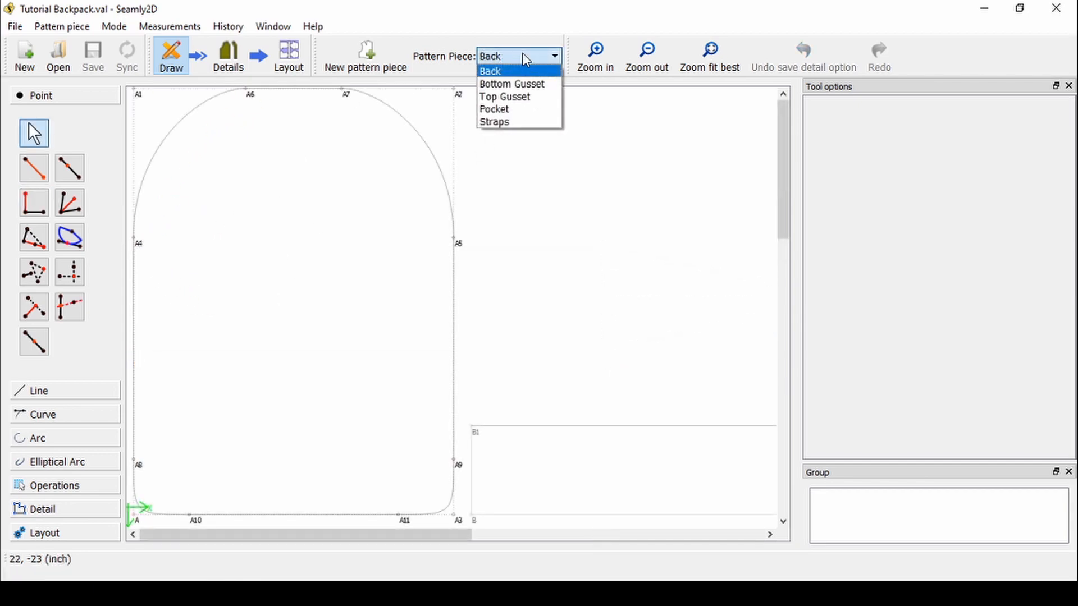
{"action": "left_click", "coordinate": [524, 59]}
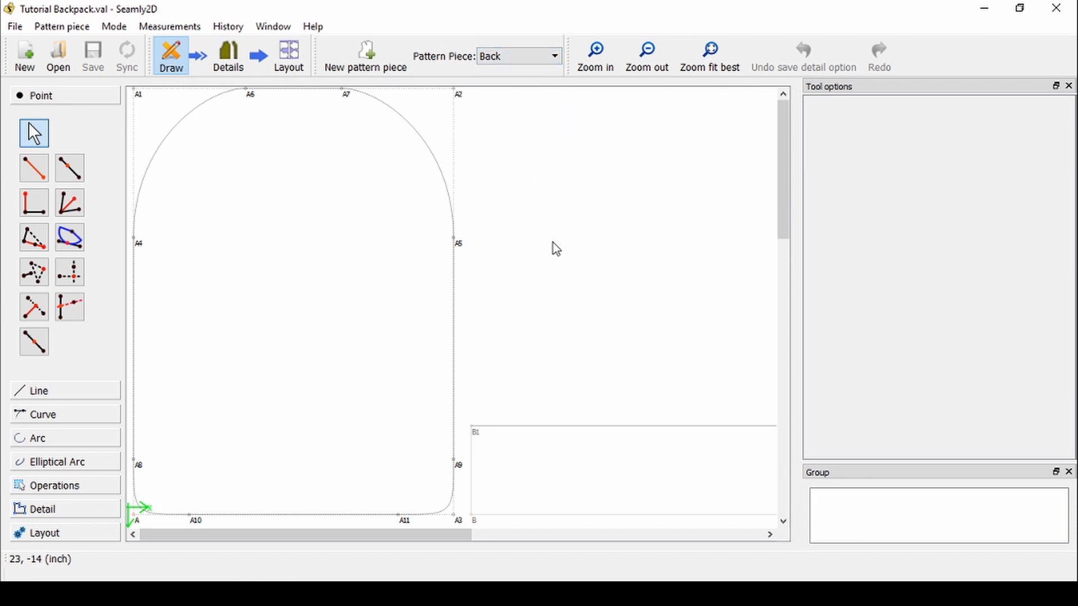